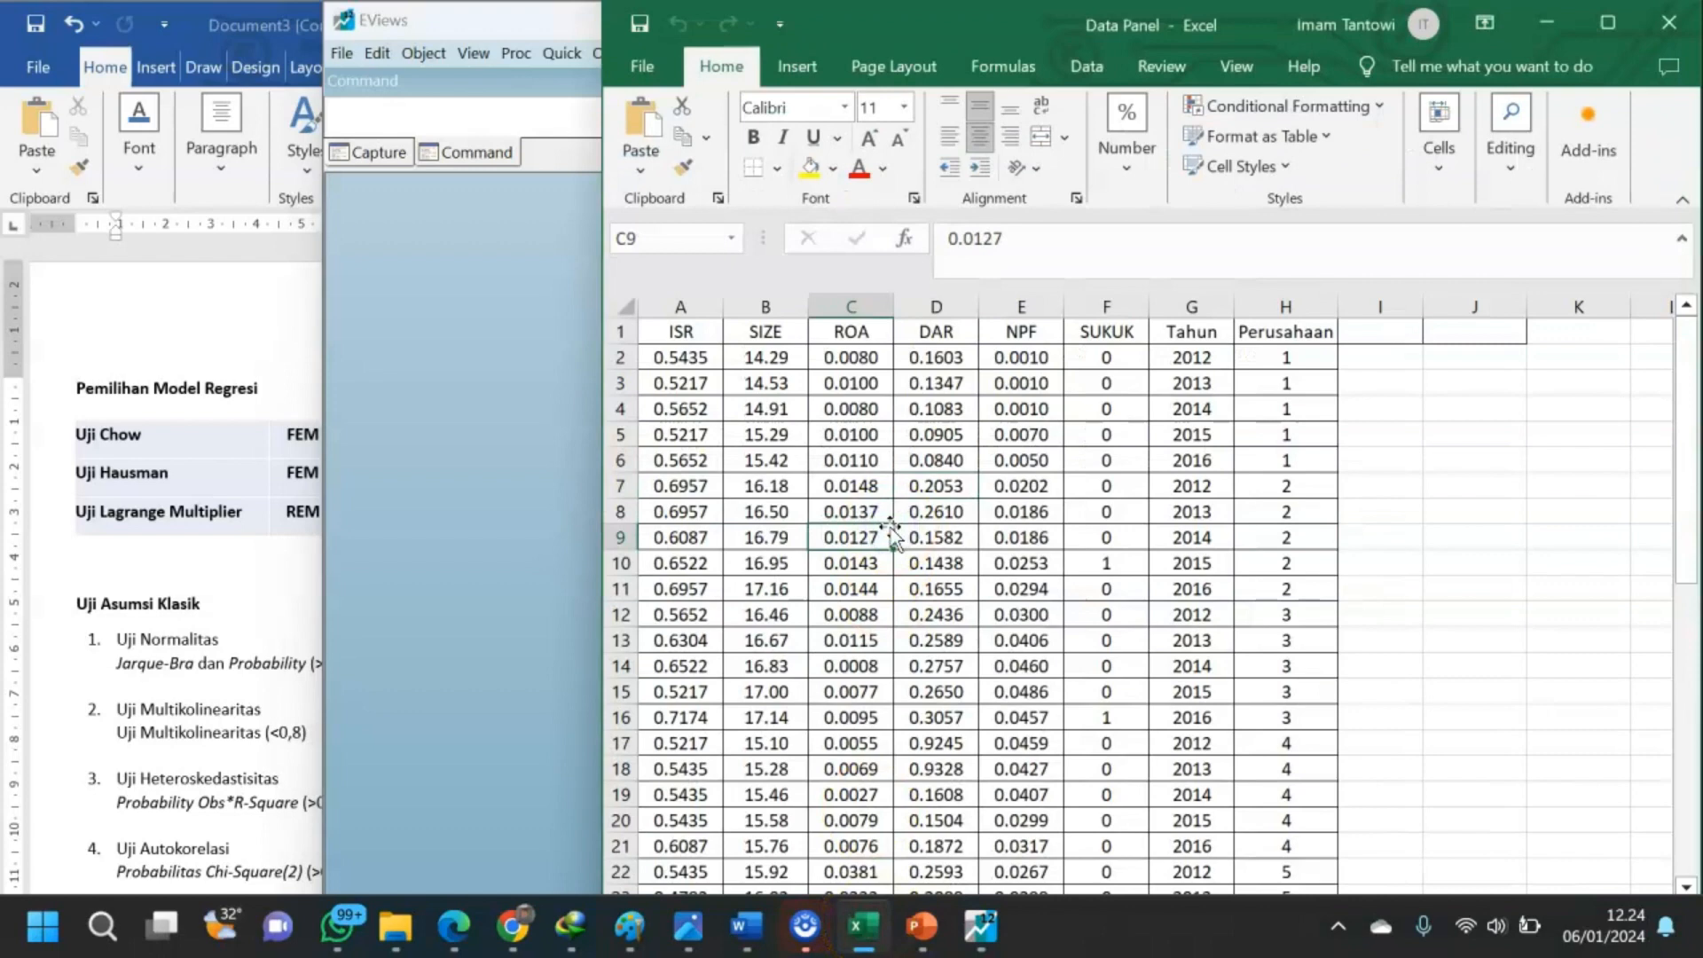
Copy the ISR, SIZE, ROA, DAR, NPF and SUKUK columns with headers (A1:F46) and switch to EViews.
left_click(681, 333)
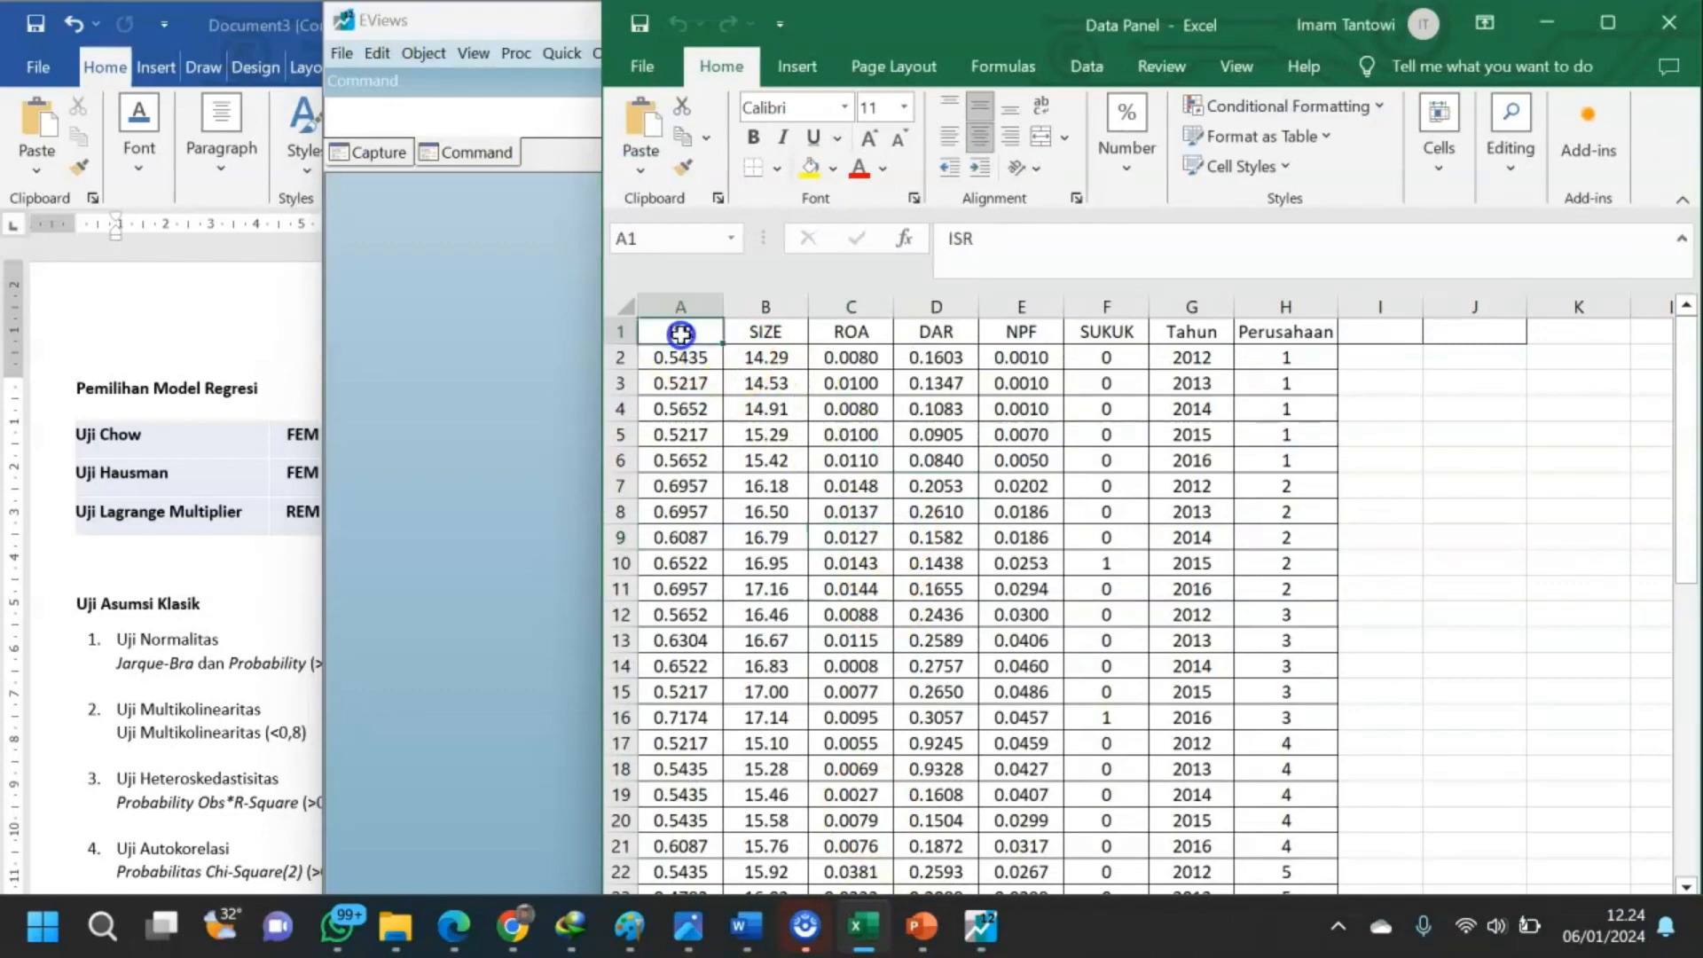
left_click_drag(681, 333, 1100, 936)
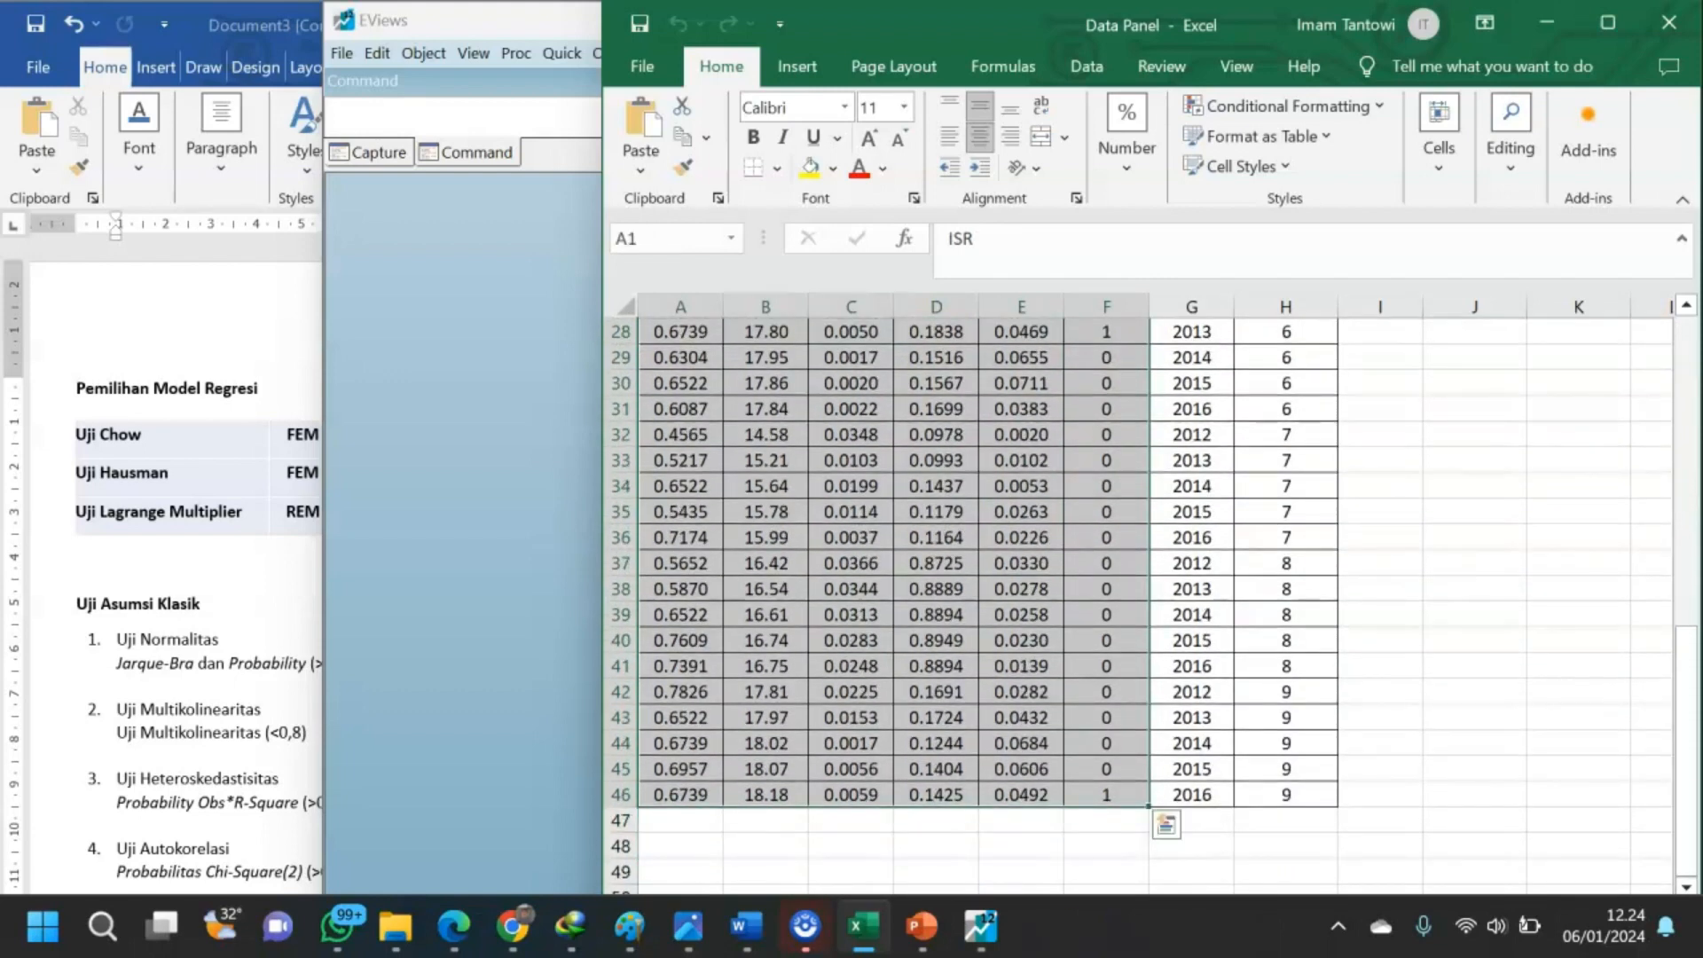
key("ctrl+c")
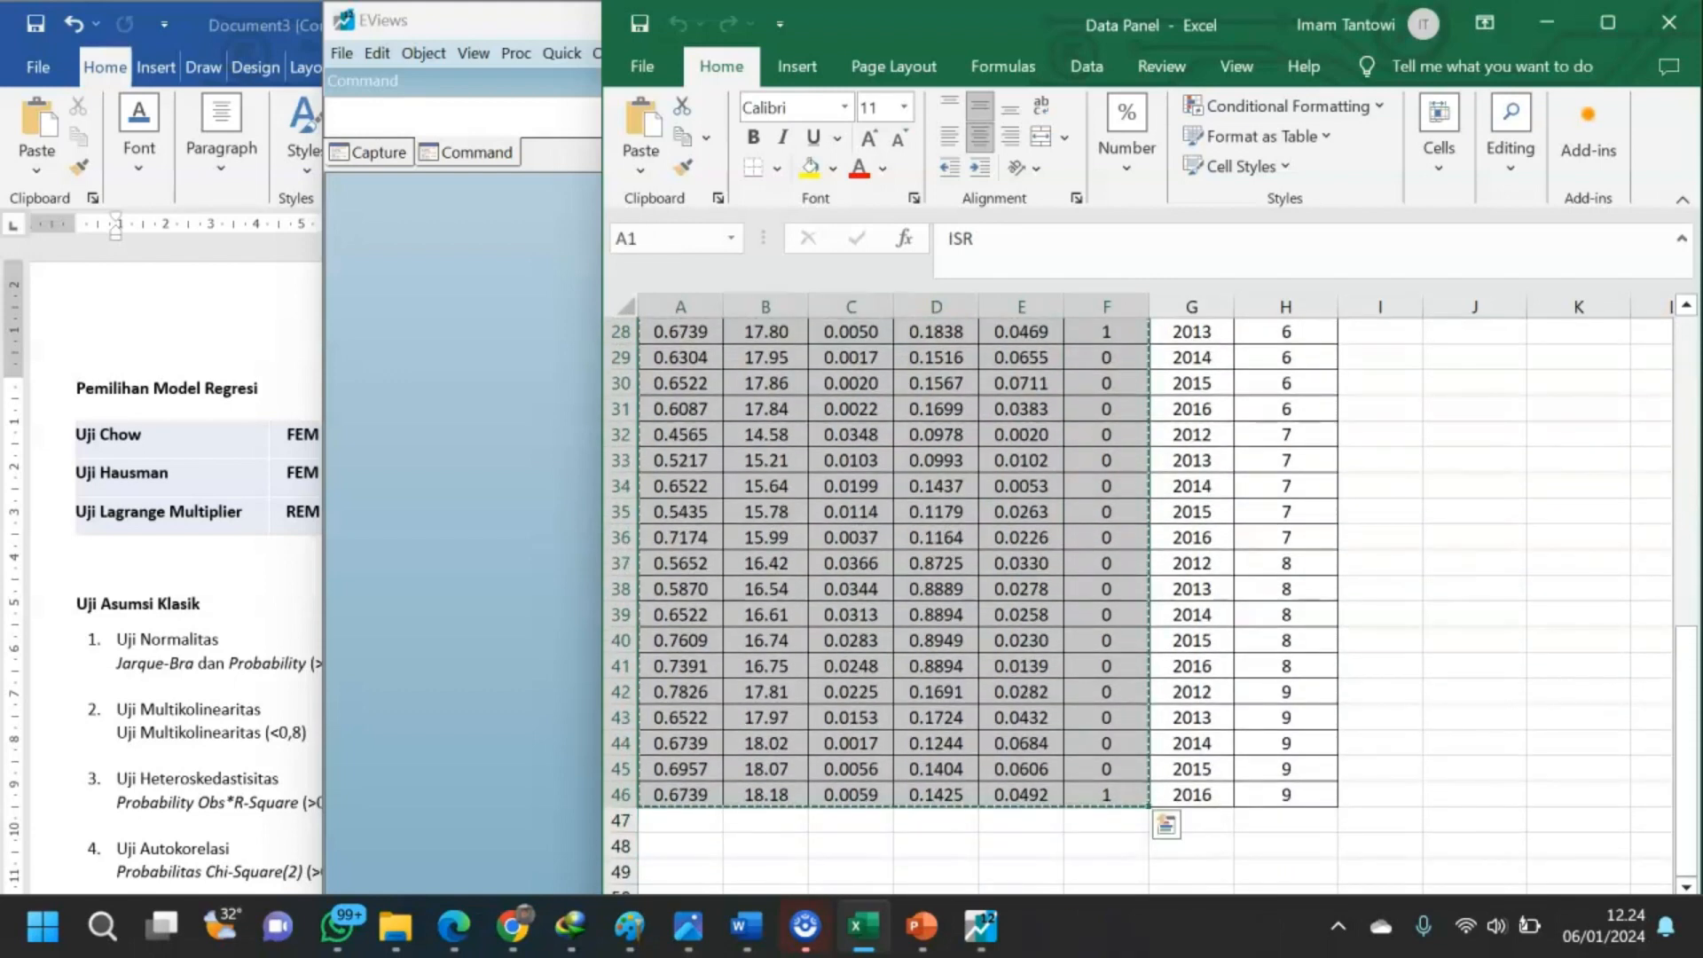
left_click(1550, 25)
left_click(1603, 19)
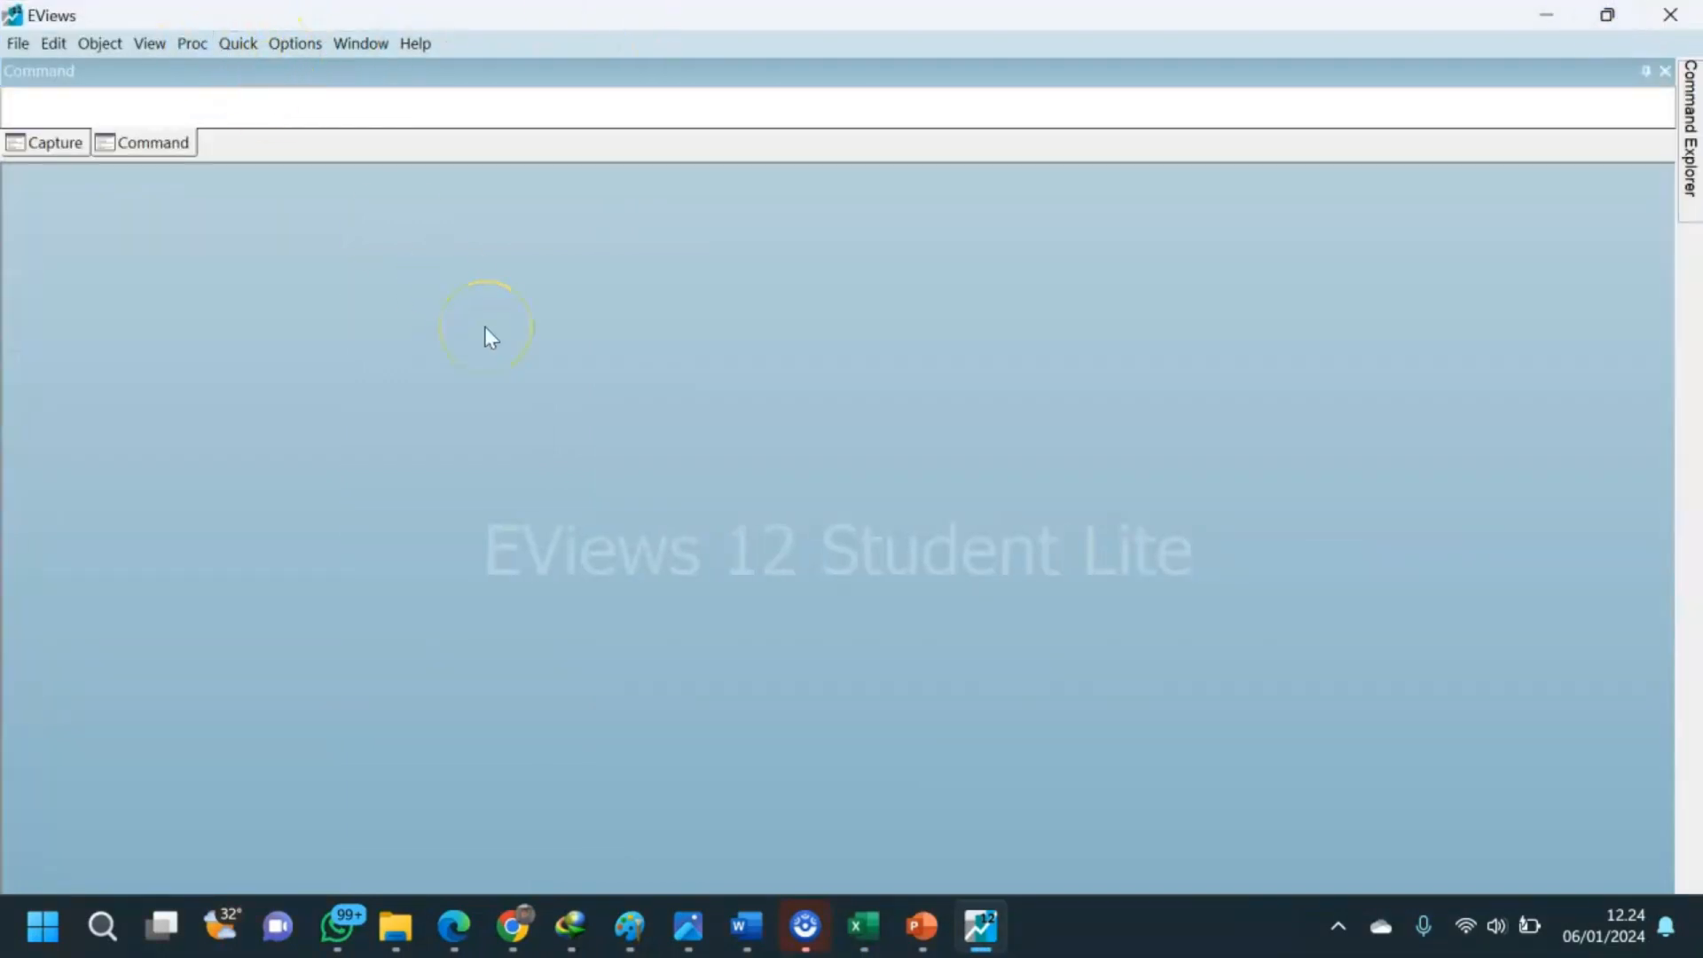
Create an annual balanced panel workfile with start date 2012, end date 2016 and 9 cross sections.
key("ctrl+n")
left_click(729, 342)
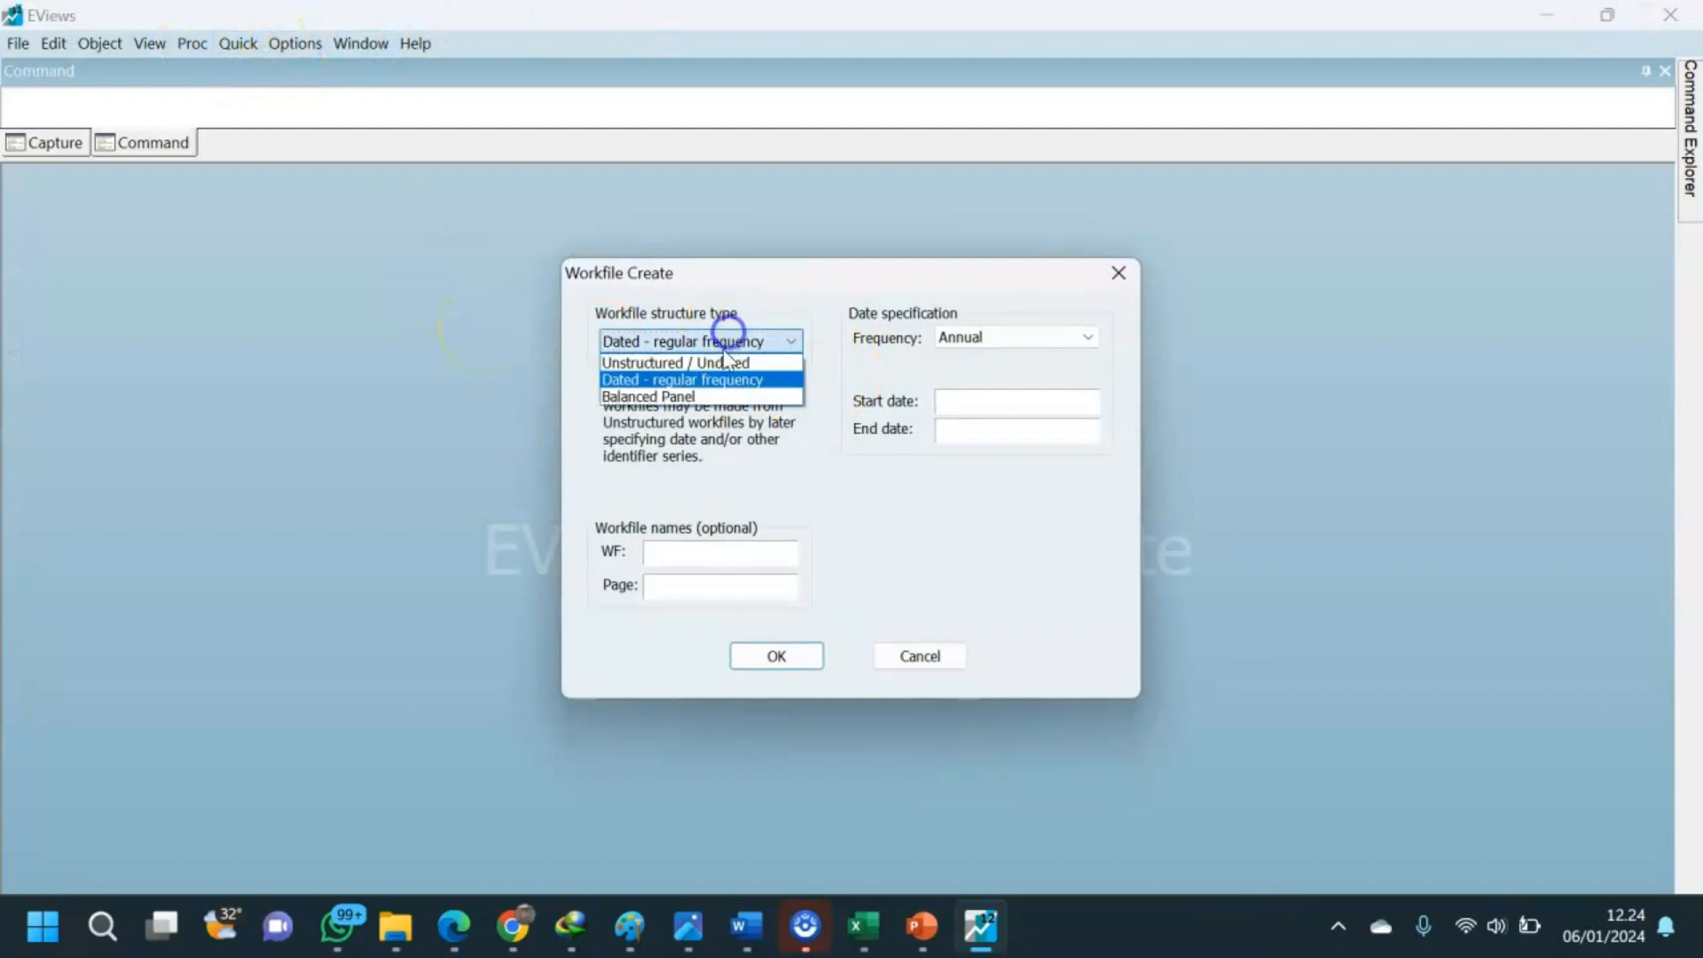
left_click(709, 392)
left_click(976, 399)
double_click(976, 399)
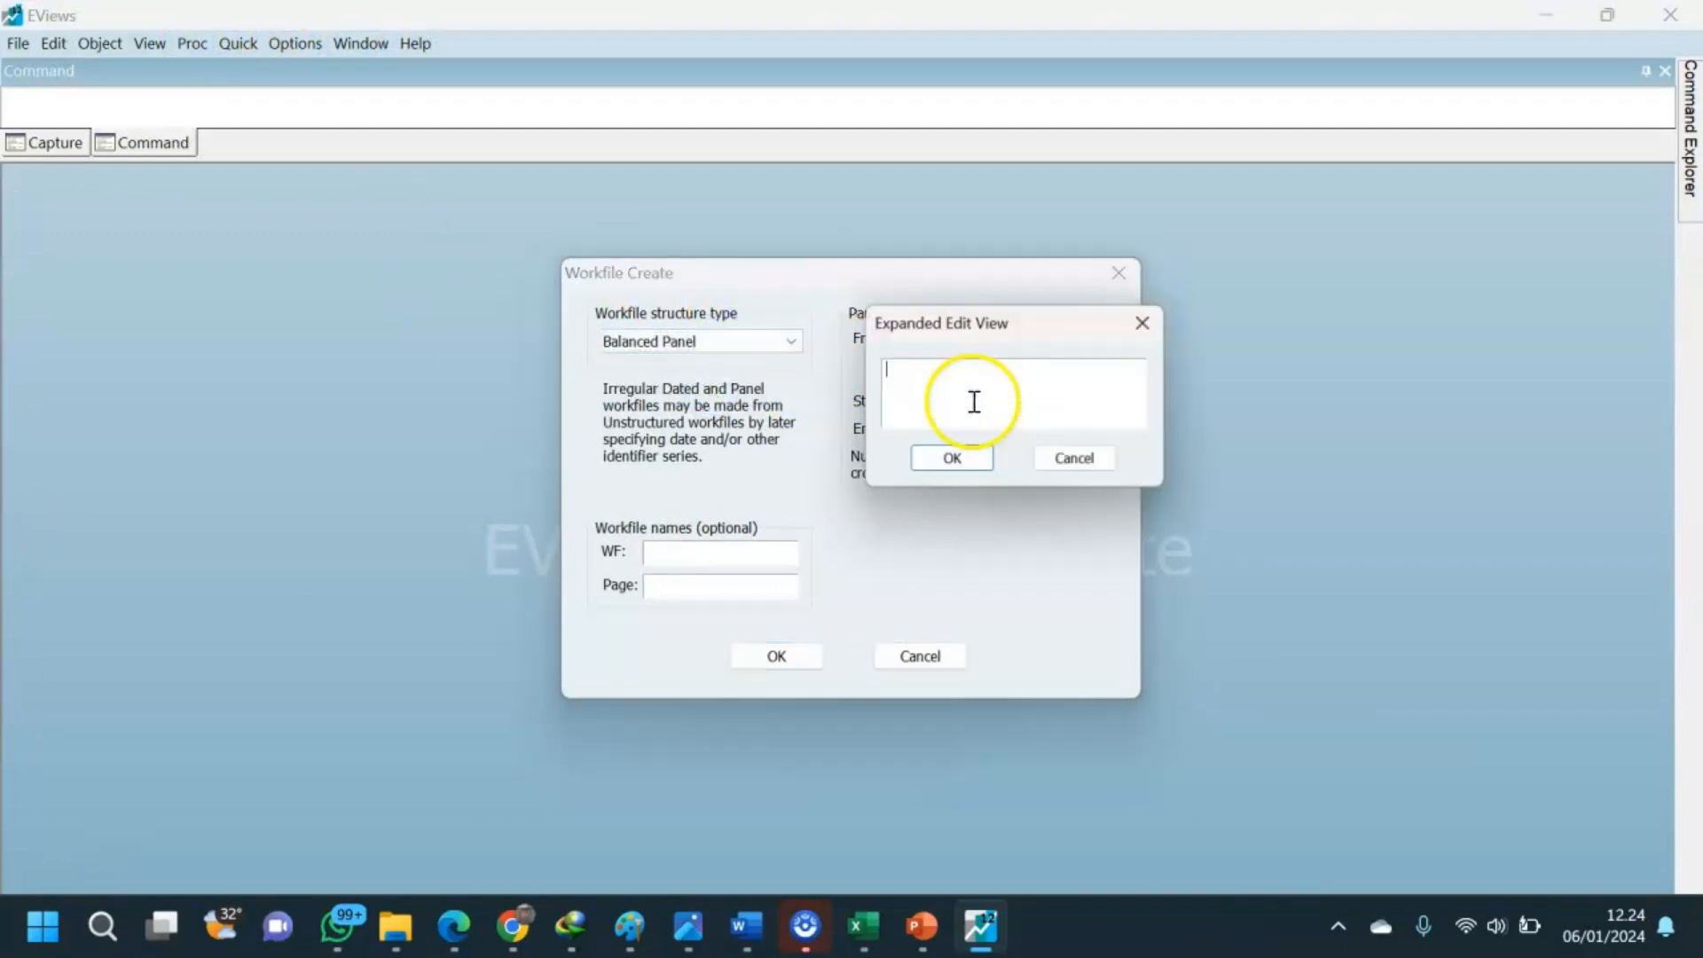
left_click(1146, 328)
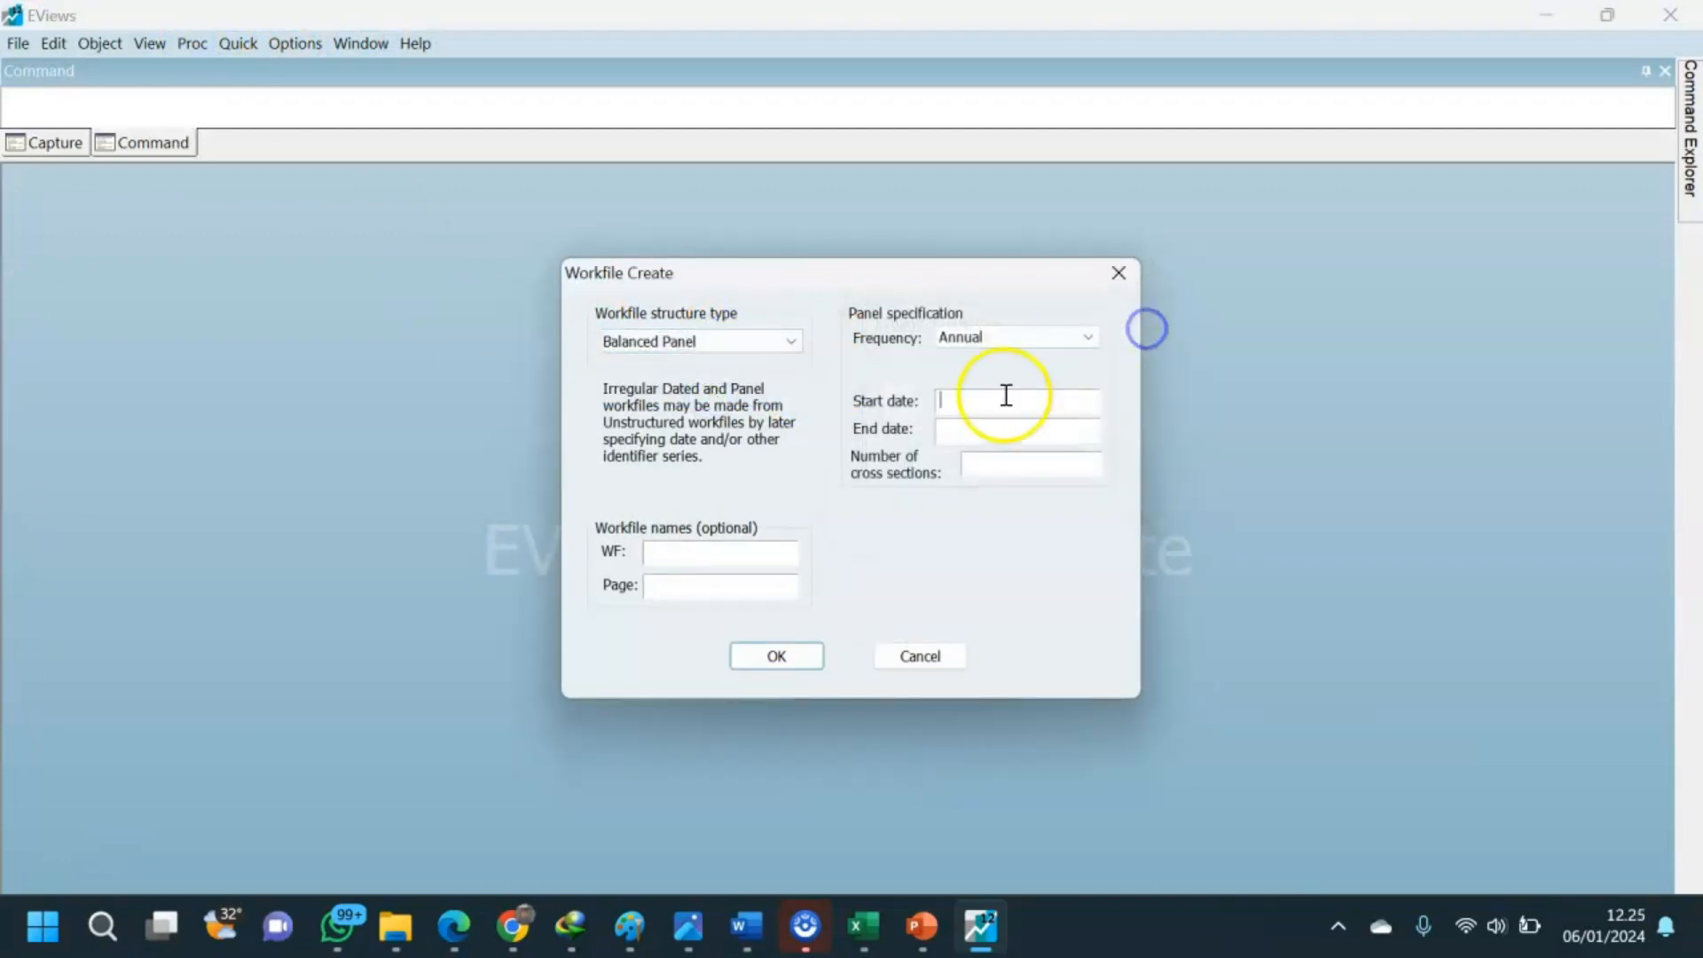
left_click(980, 404)
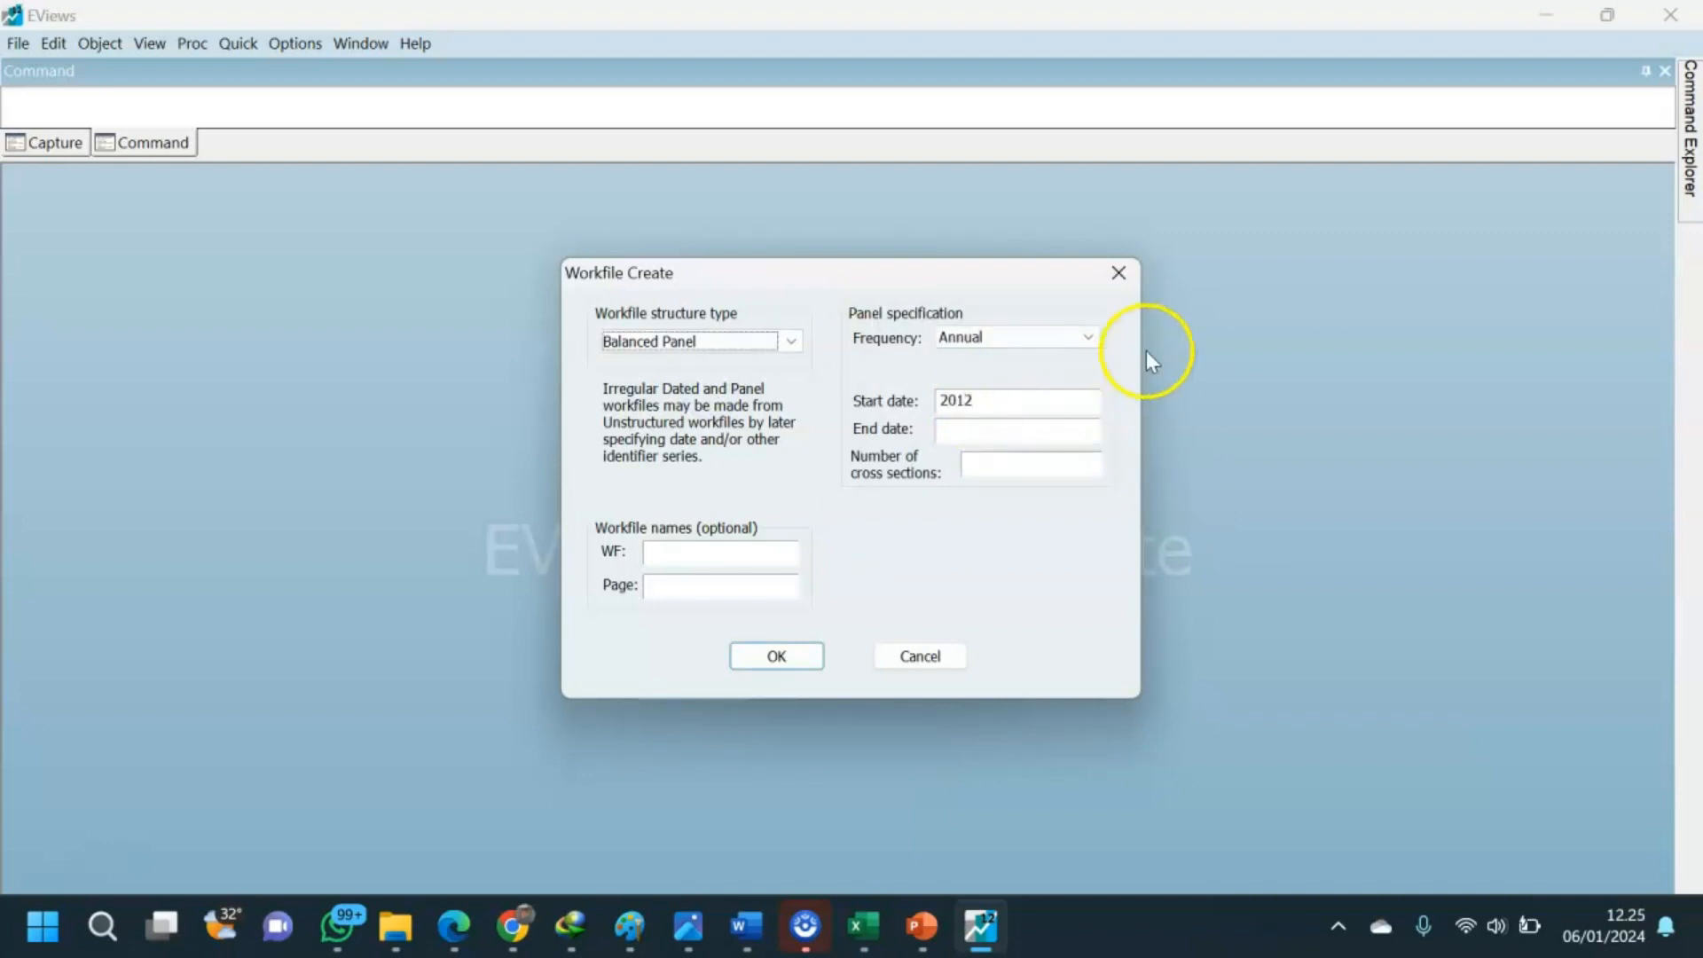
left_click(1026, 435)
type("2016")
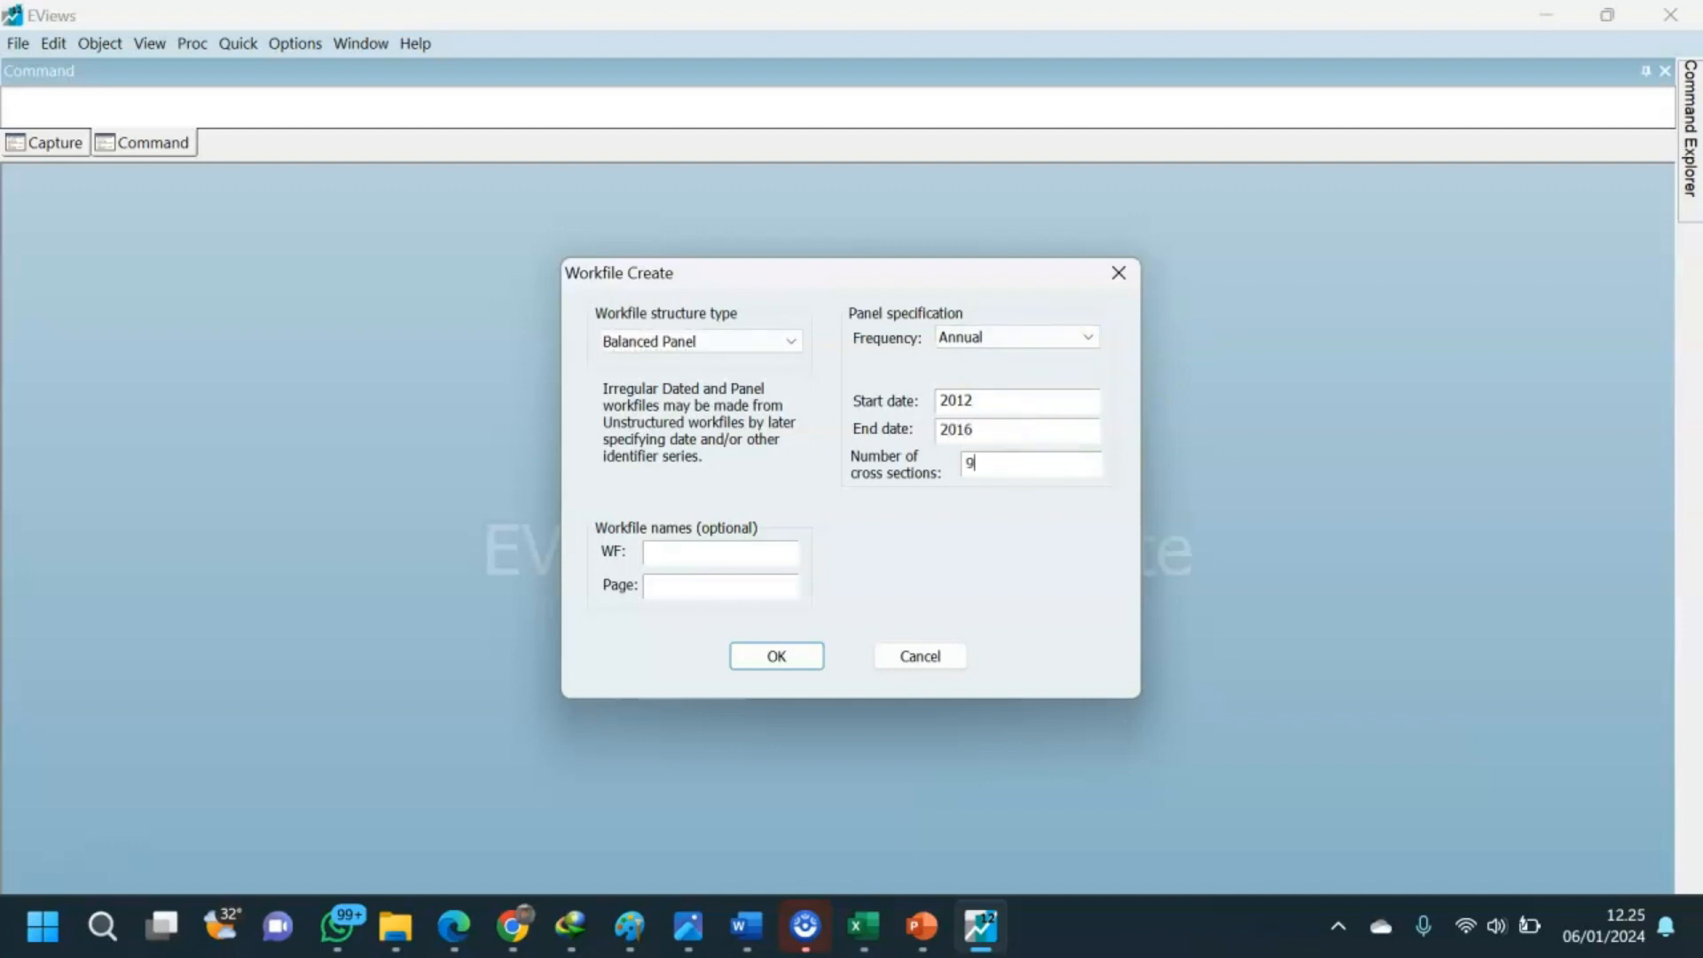
left_click(766, 649)
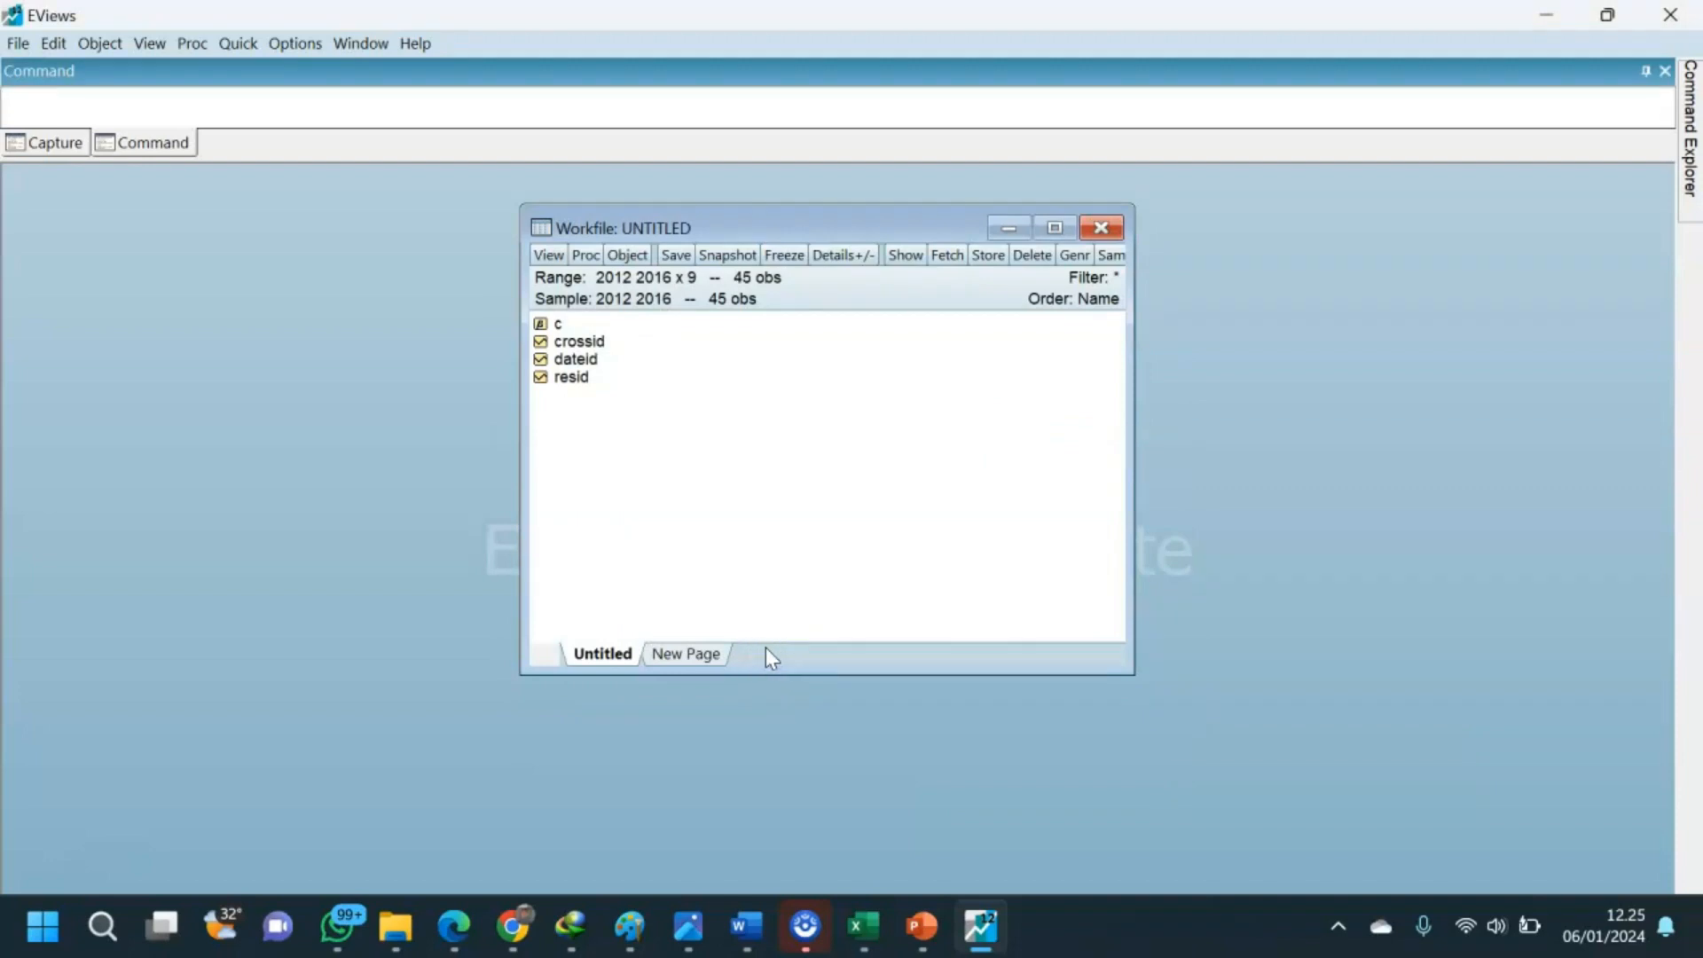
Create an empty group, paste the copied data from its header row, and widen the group window to fit all six series.
left_click(228, 46)
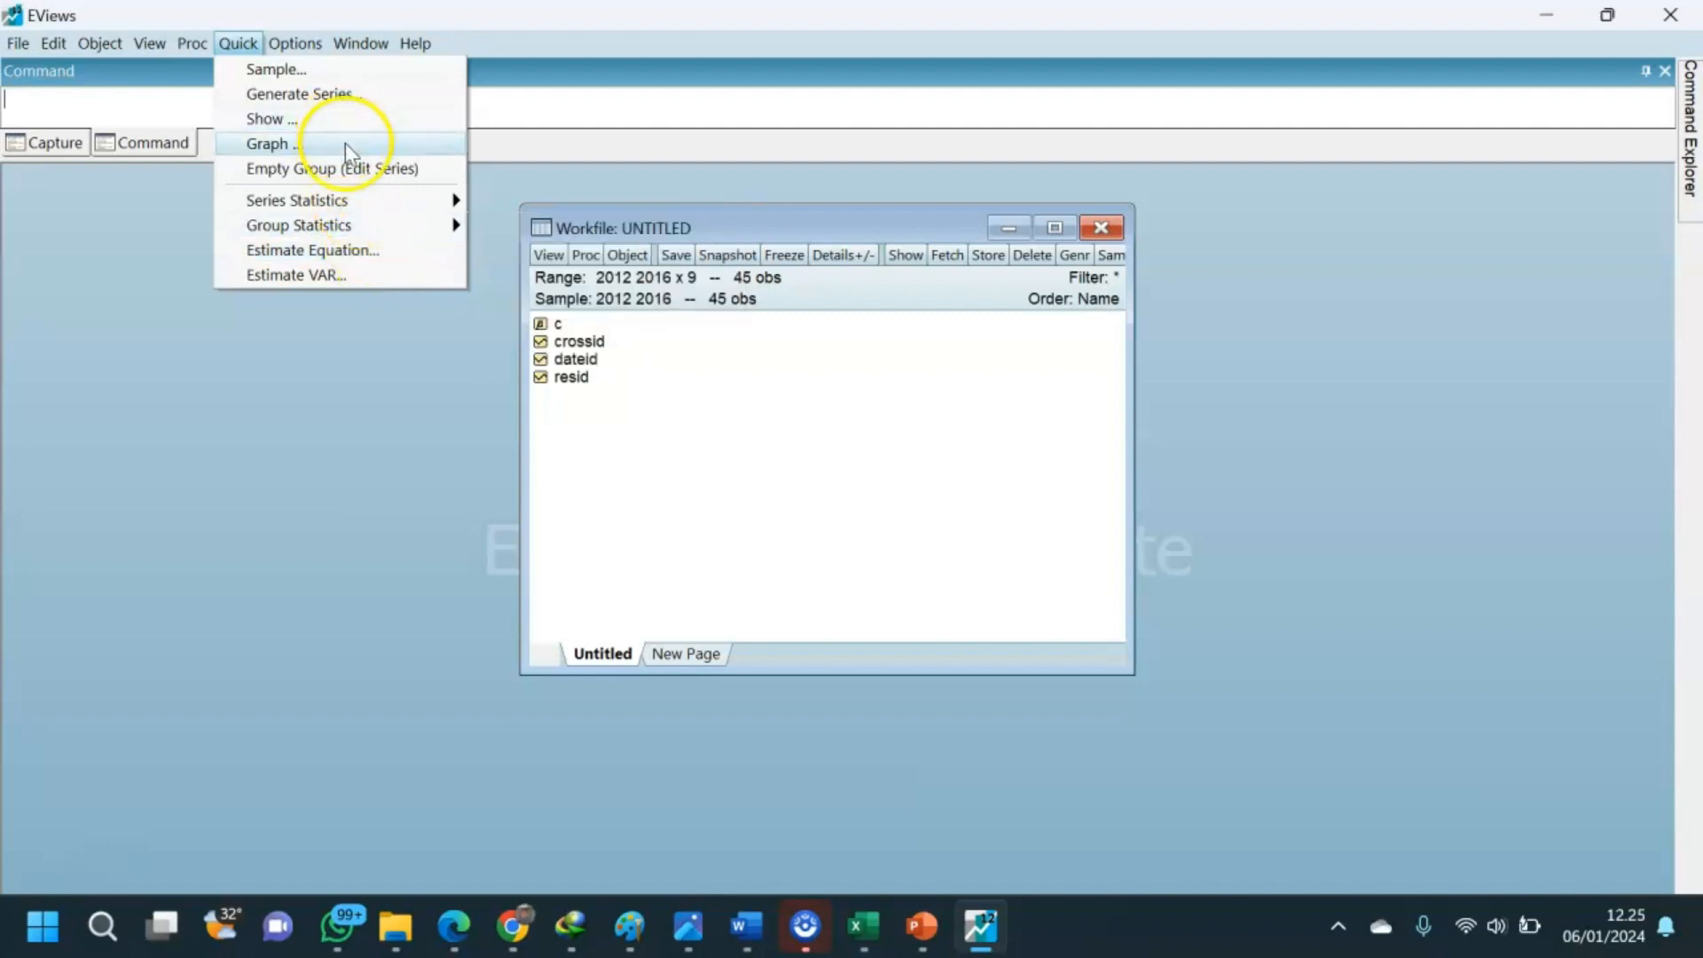
left_click(360, 167)
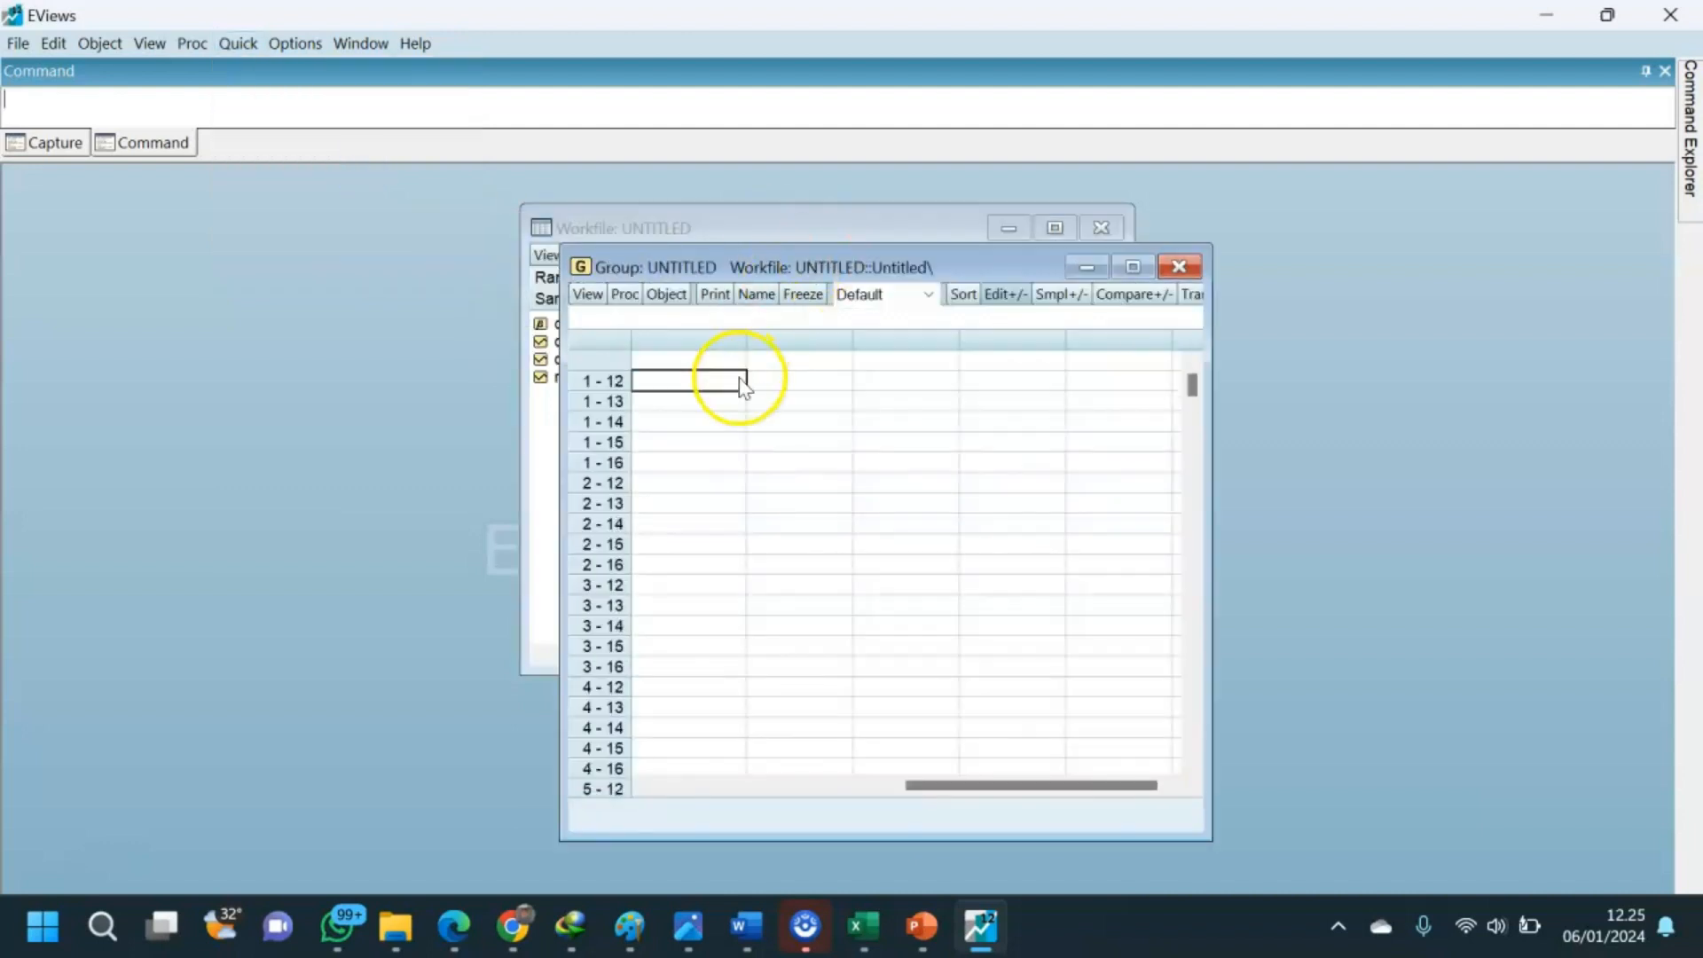
left_click(707, 359)
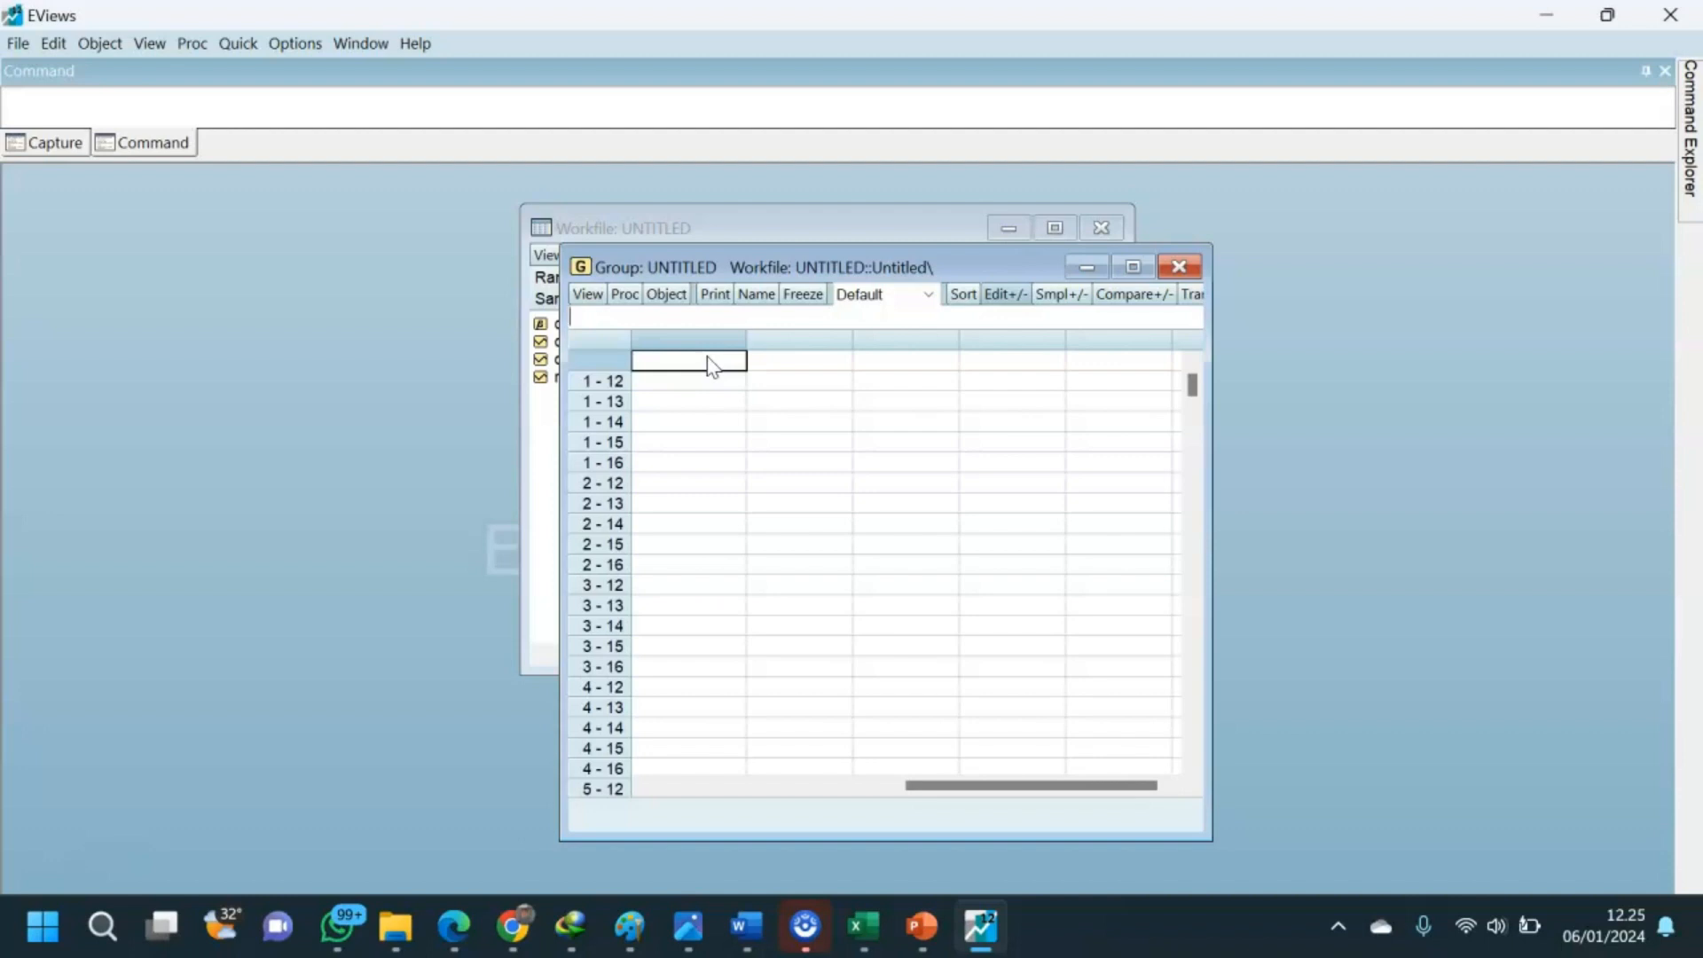
key("ctrl+v")
left_click(954, 442)
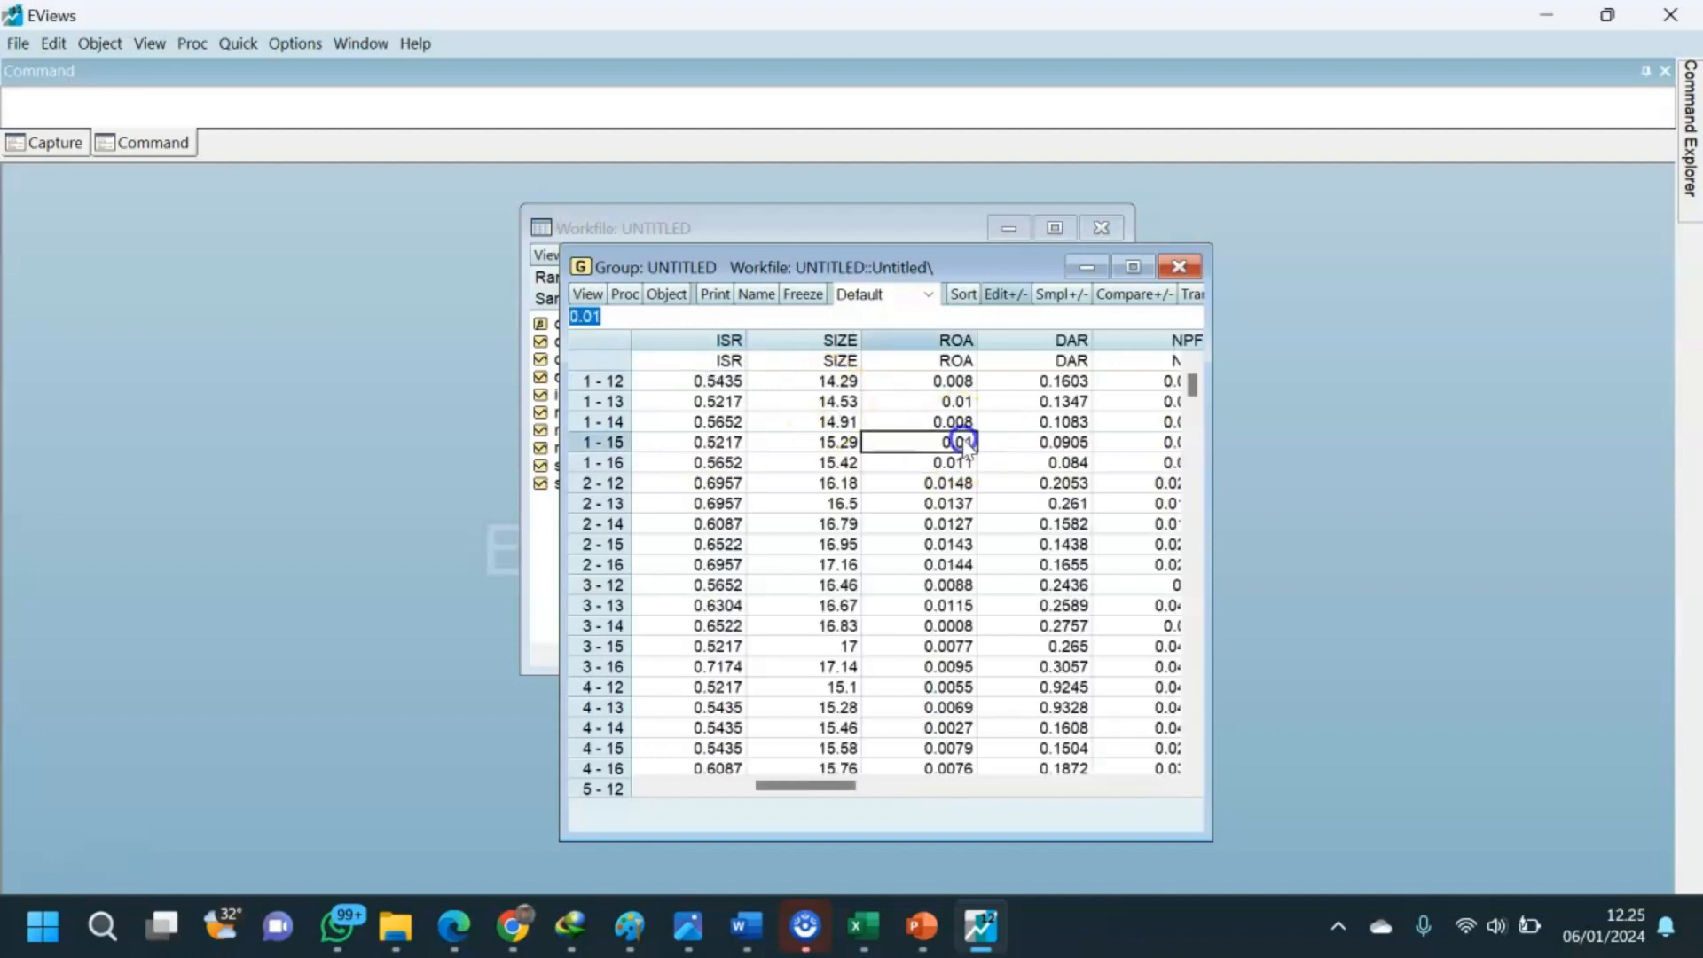
left_click_drag(1210, 378, 1404, 390)
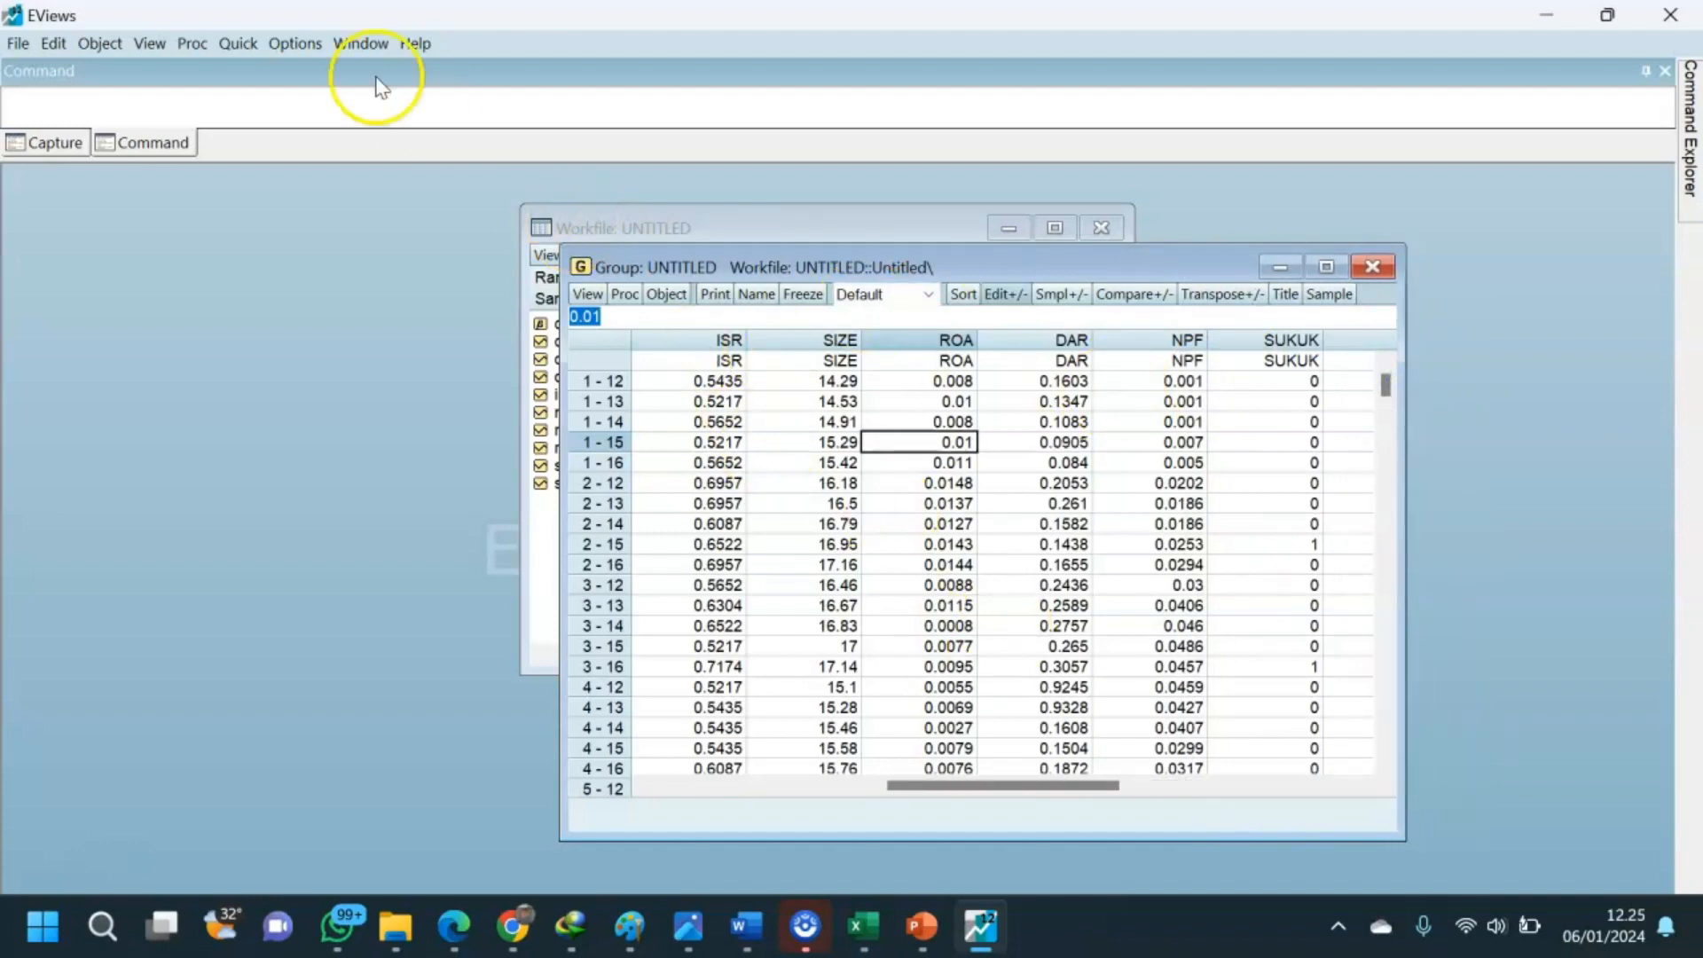
Estimate the least squares equation "isr c size roa dar npf sukuk" for the sample 2012 2016.
left_click(596, 295)
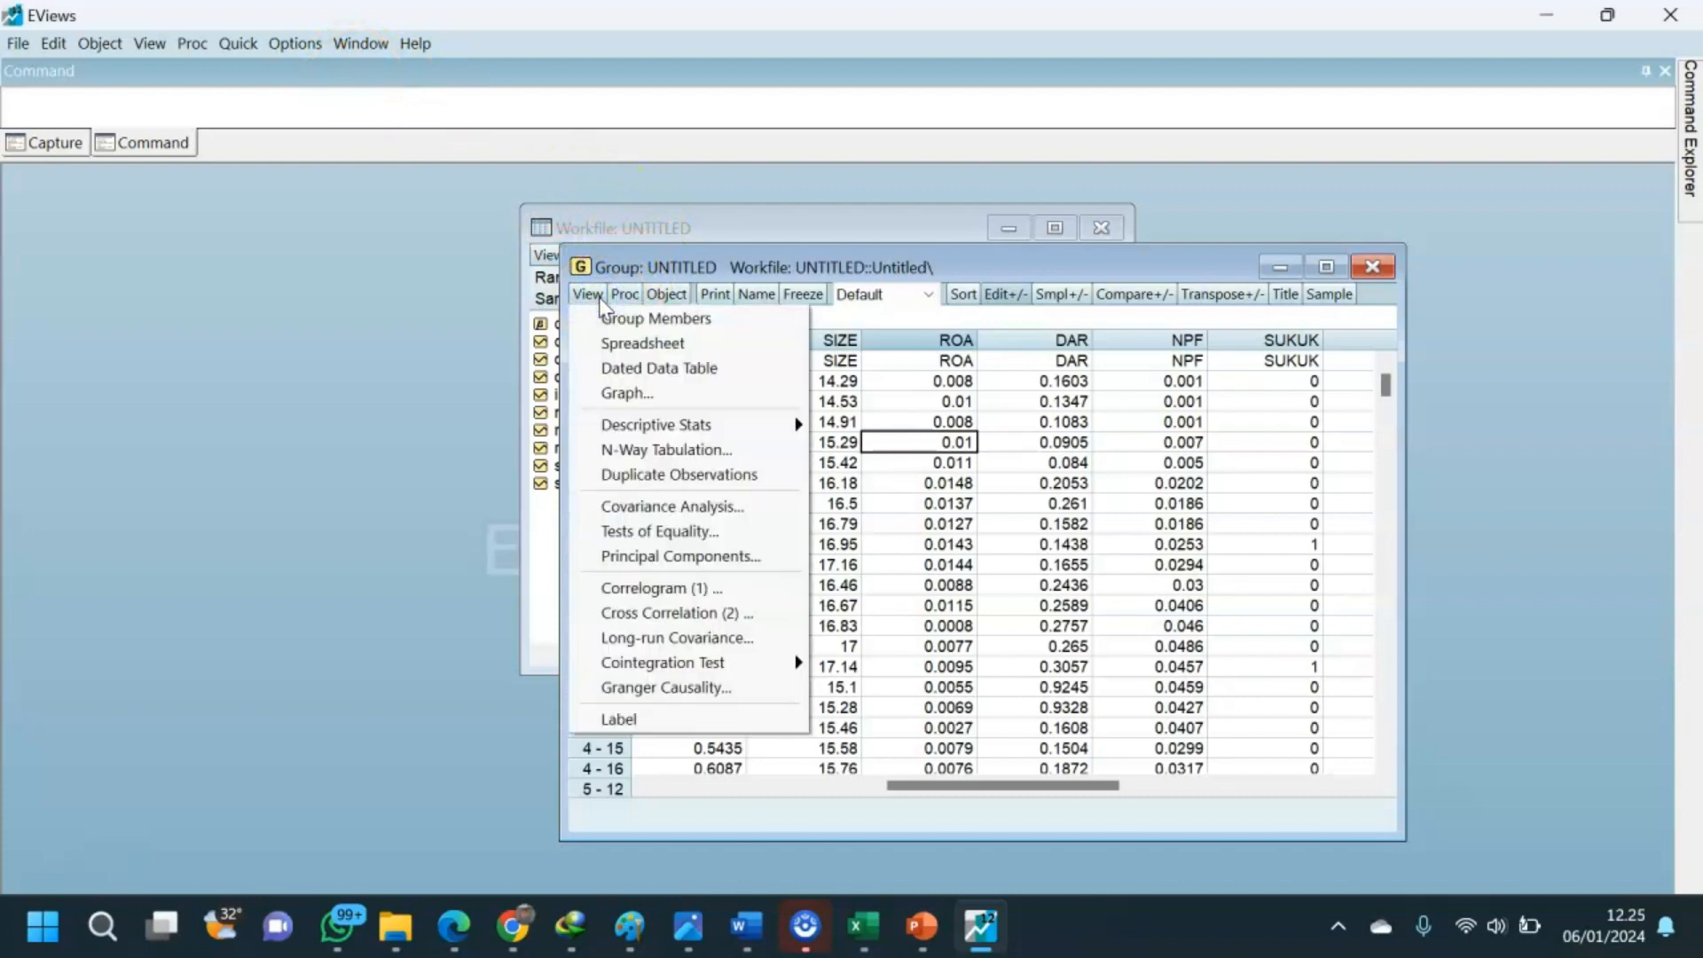
left_click(238, 44)
left_click(312, 251)
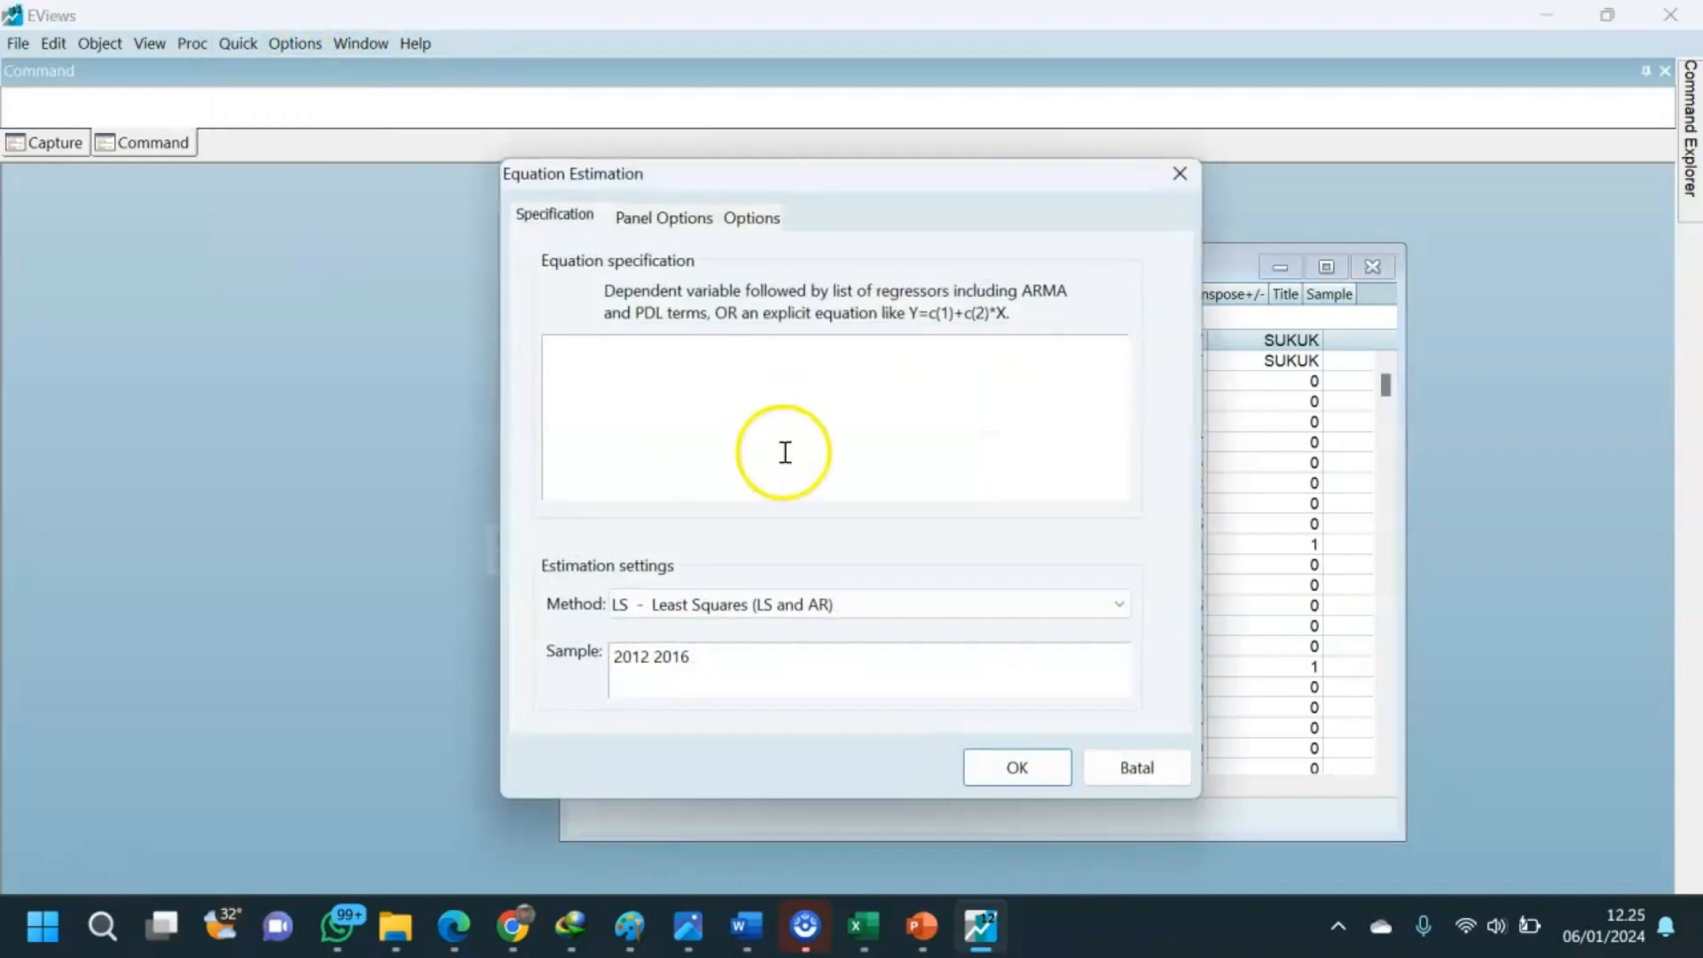
left_click_drag(1075, 175, 868, 202)
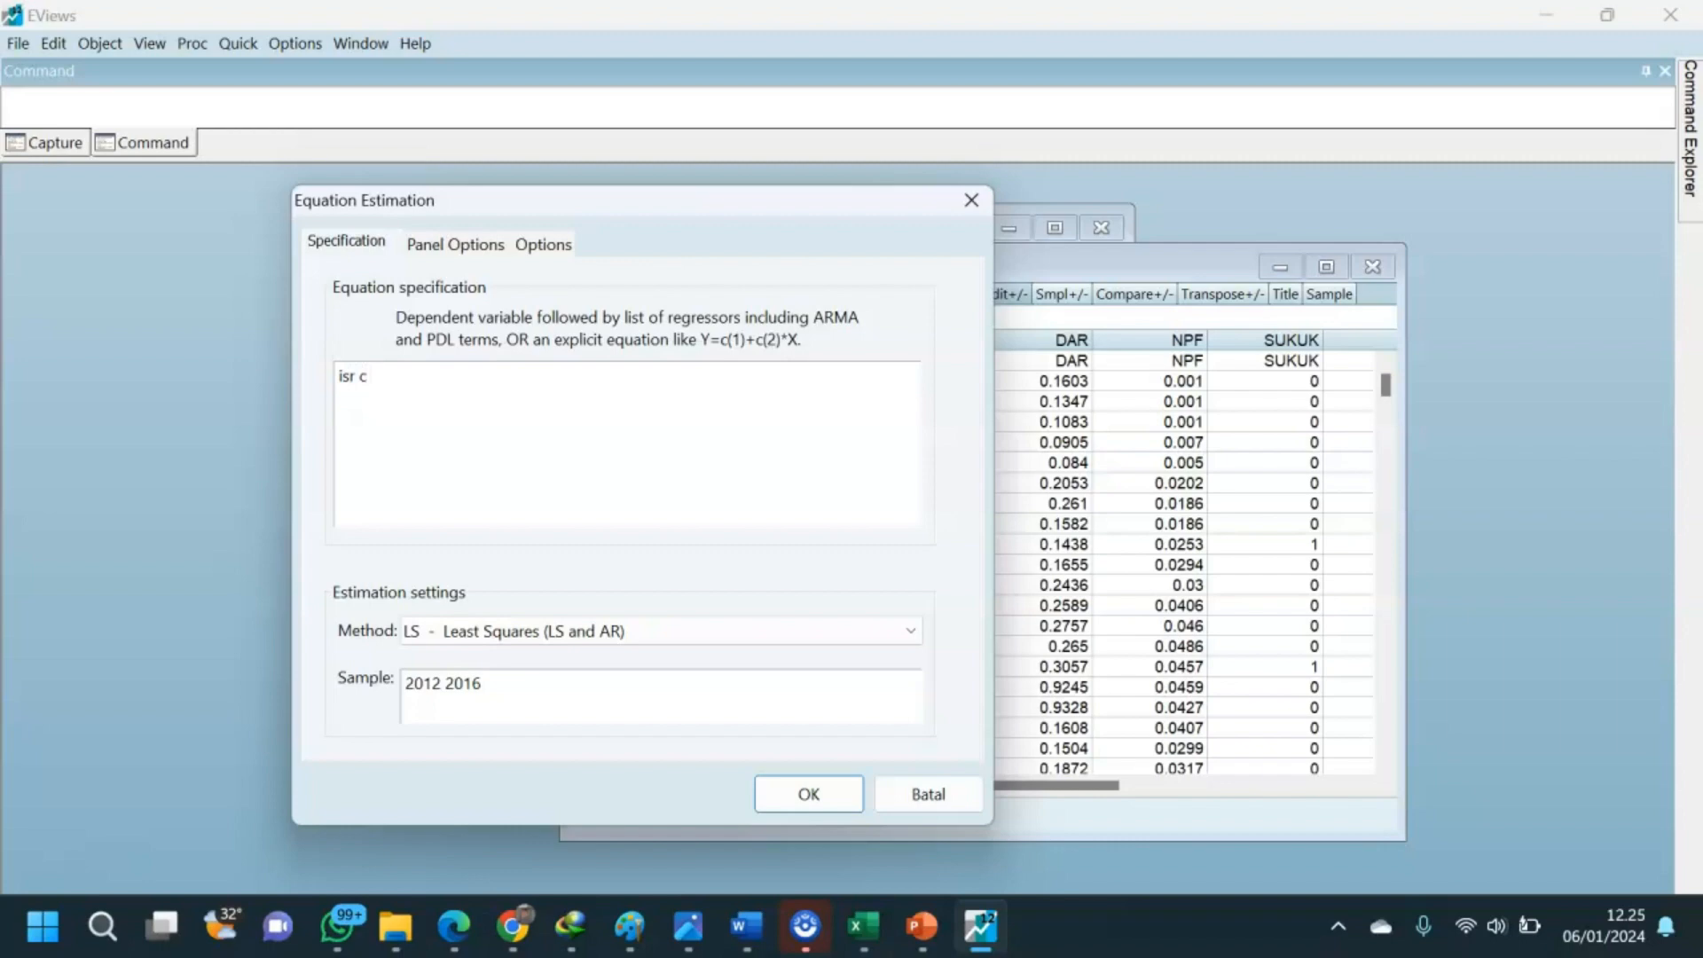
left_click_drag(918, 204, 844, 205)
type("size roa dar npf sukuk")
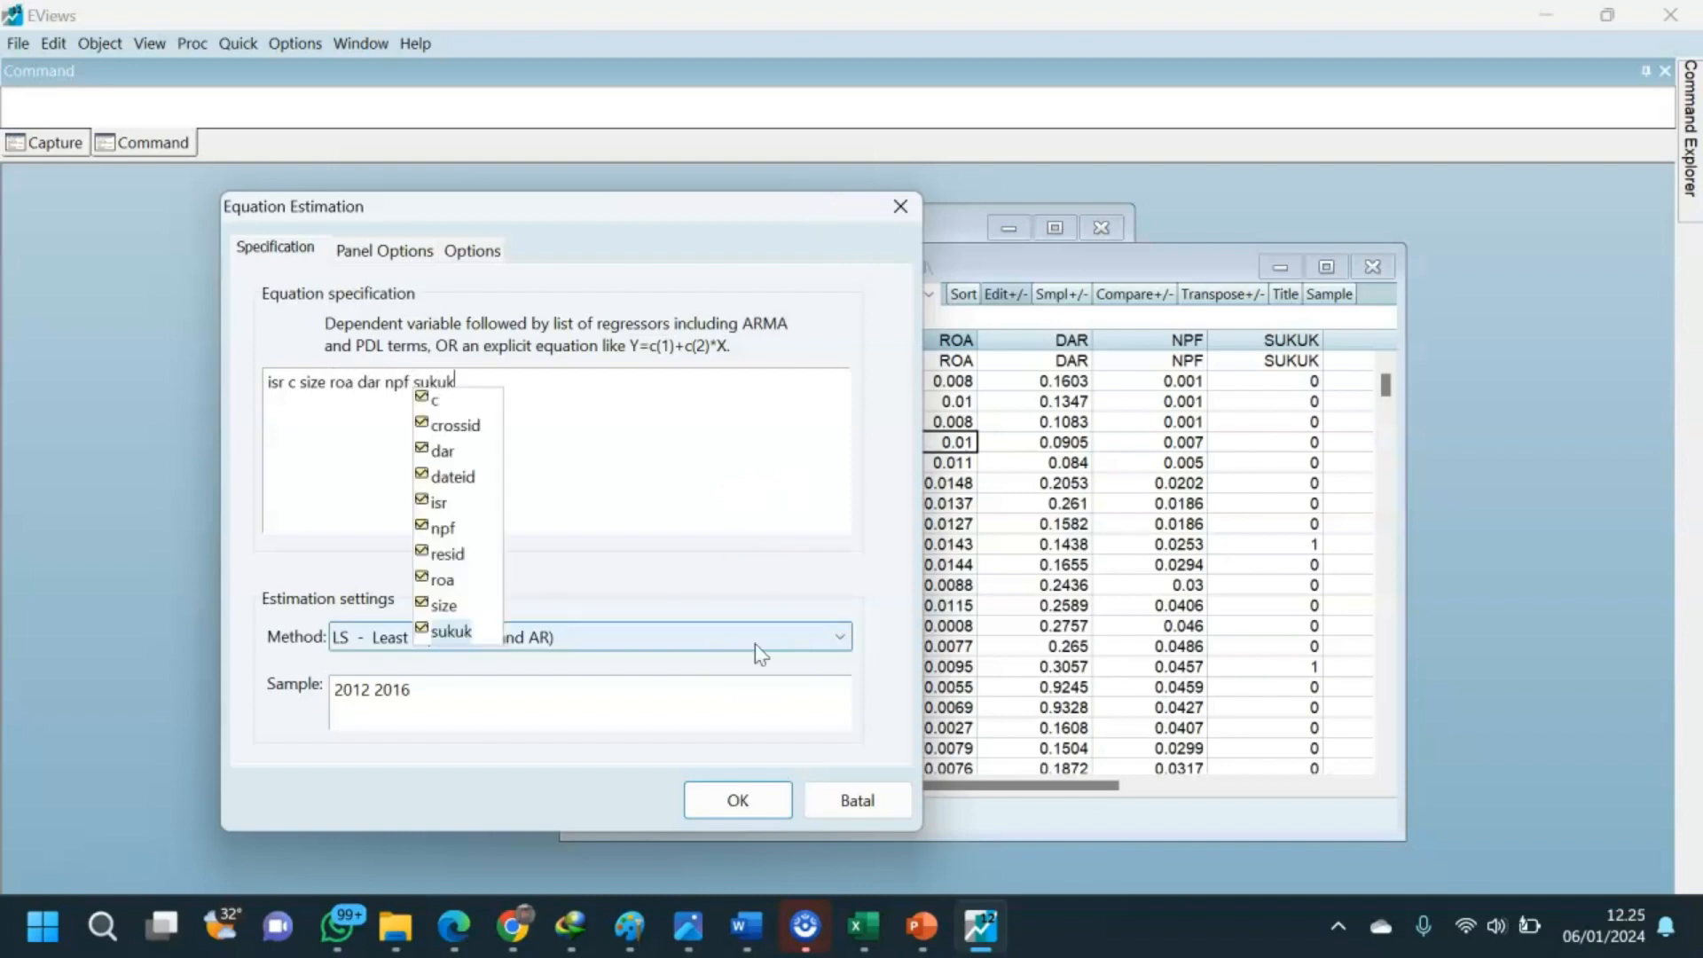
left_click(725, 803)
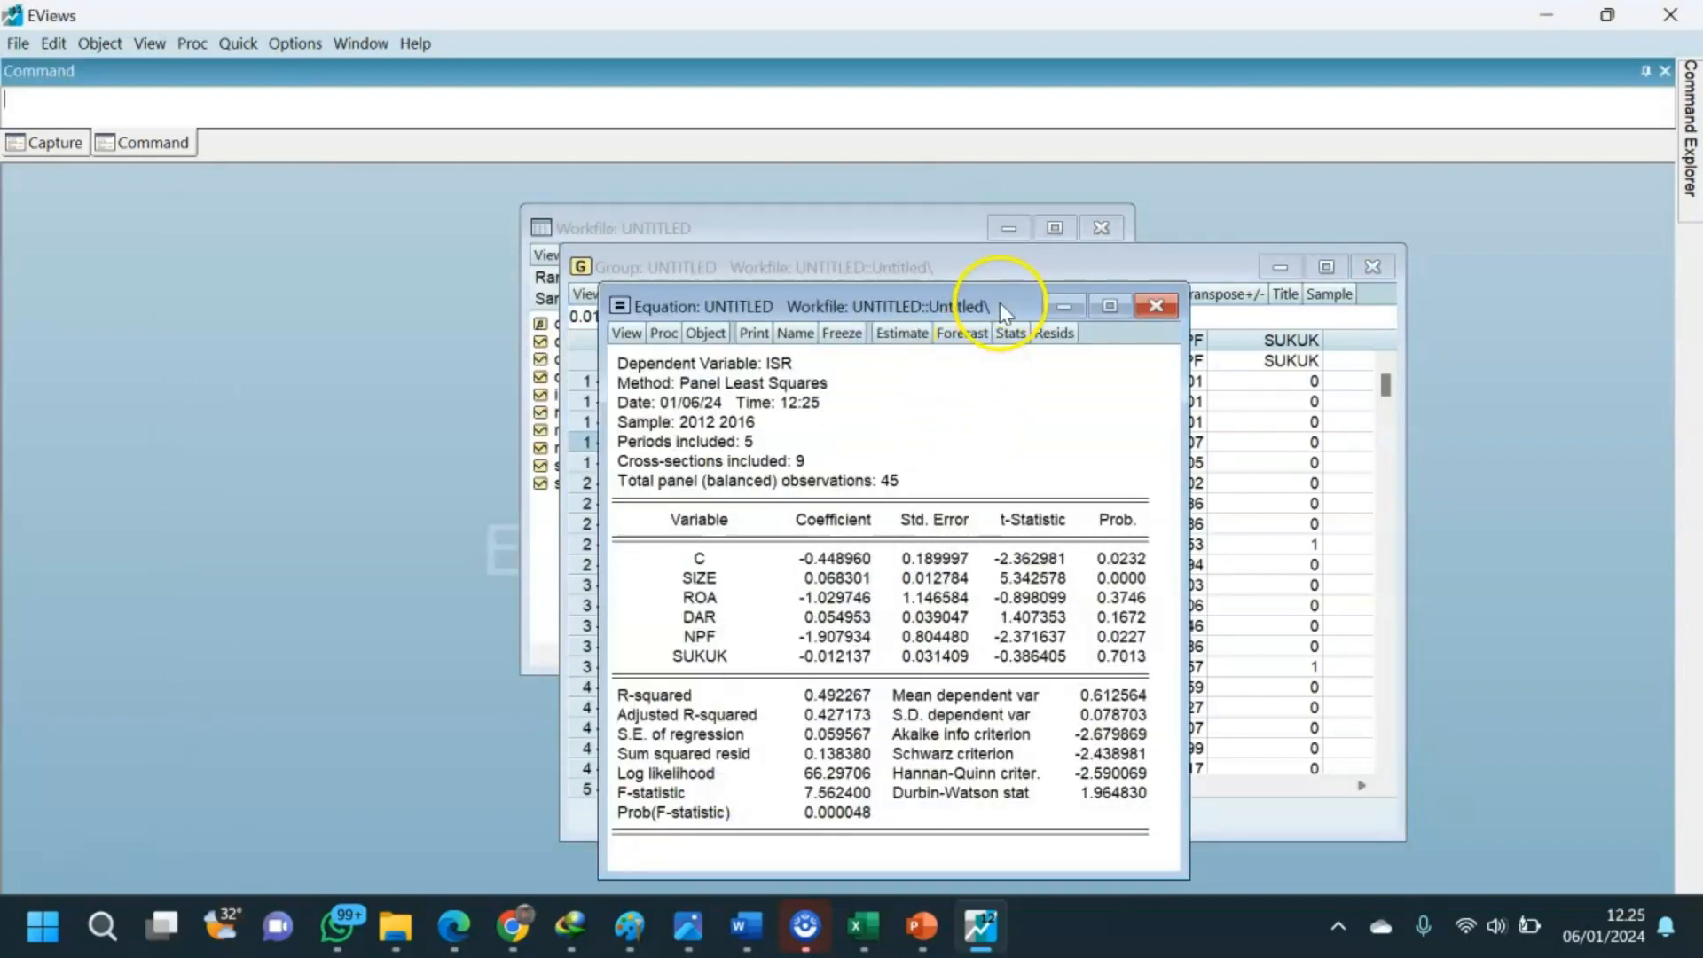
left_click_drag(1005, 309, 1000, 199)
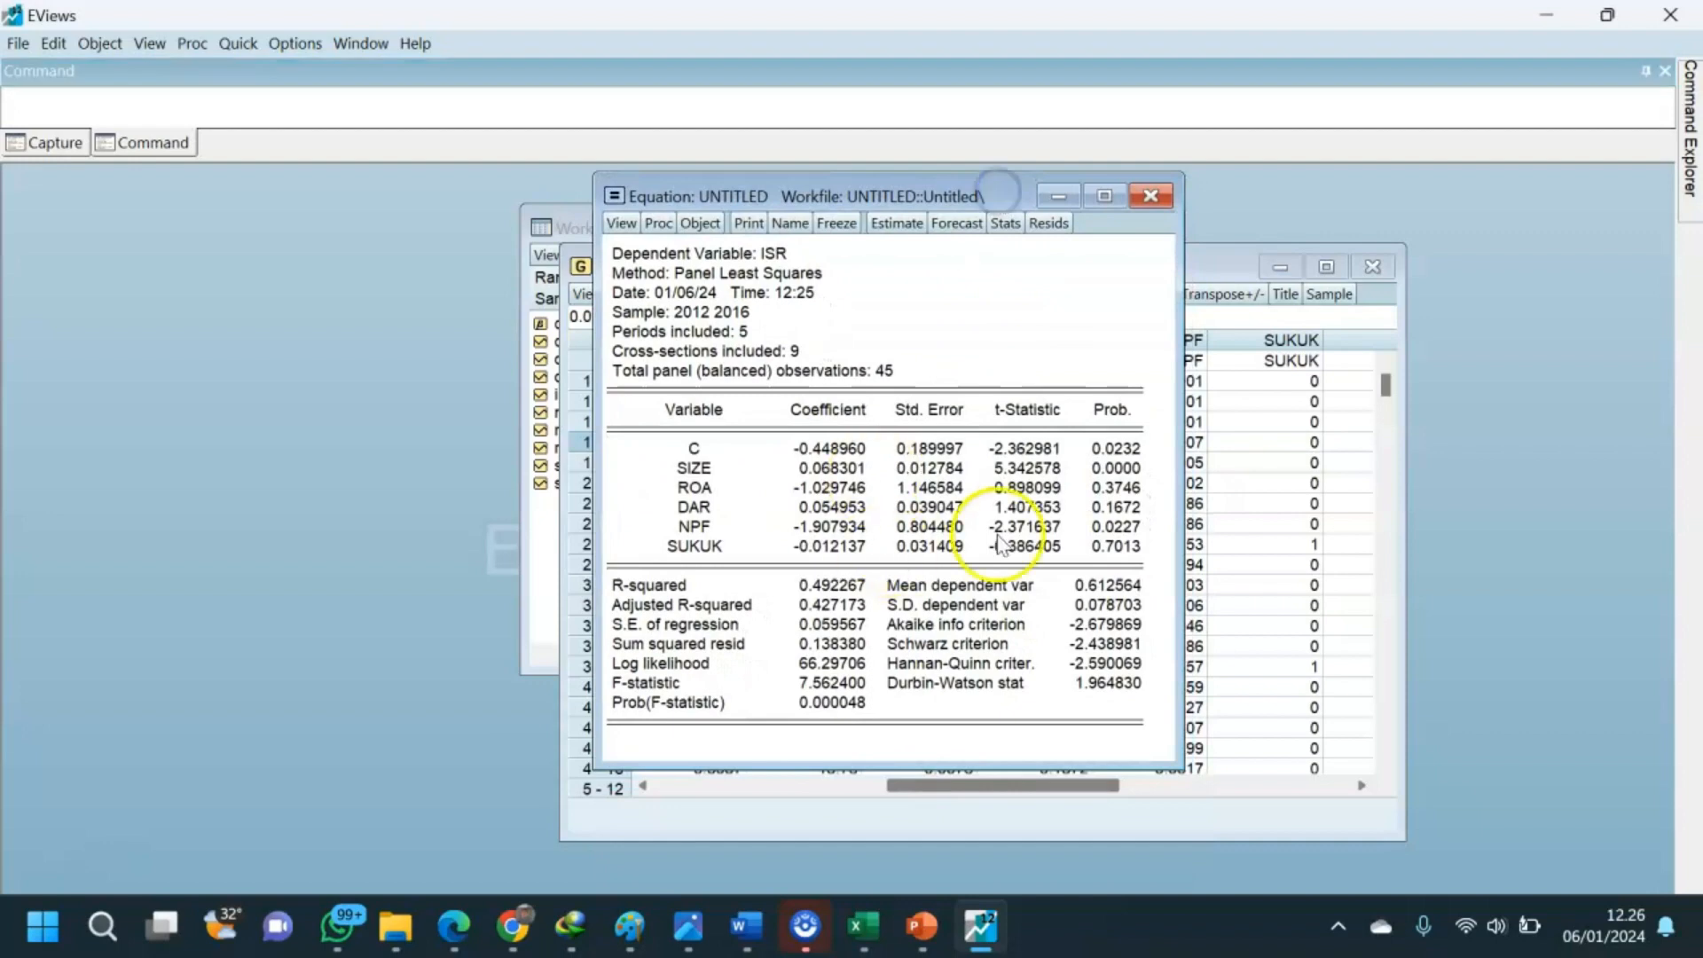
Reopen the estimation settings of the ISR equation and show its panel effects options.
left_click(621, 223)
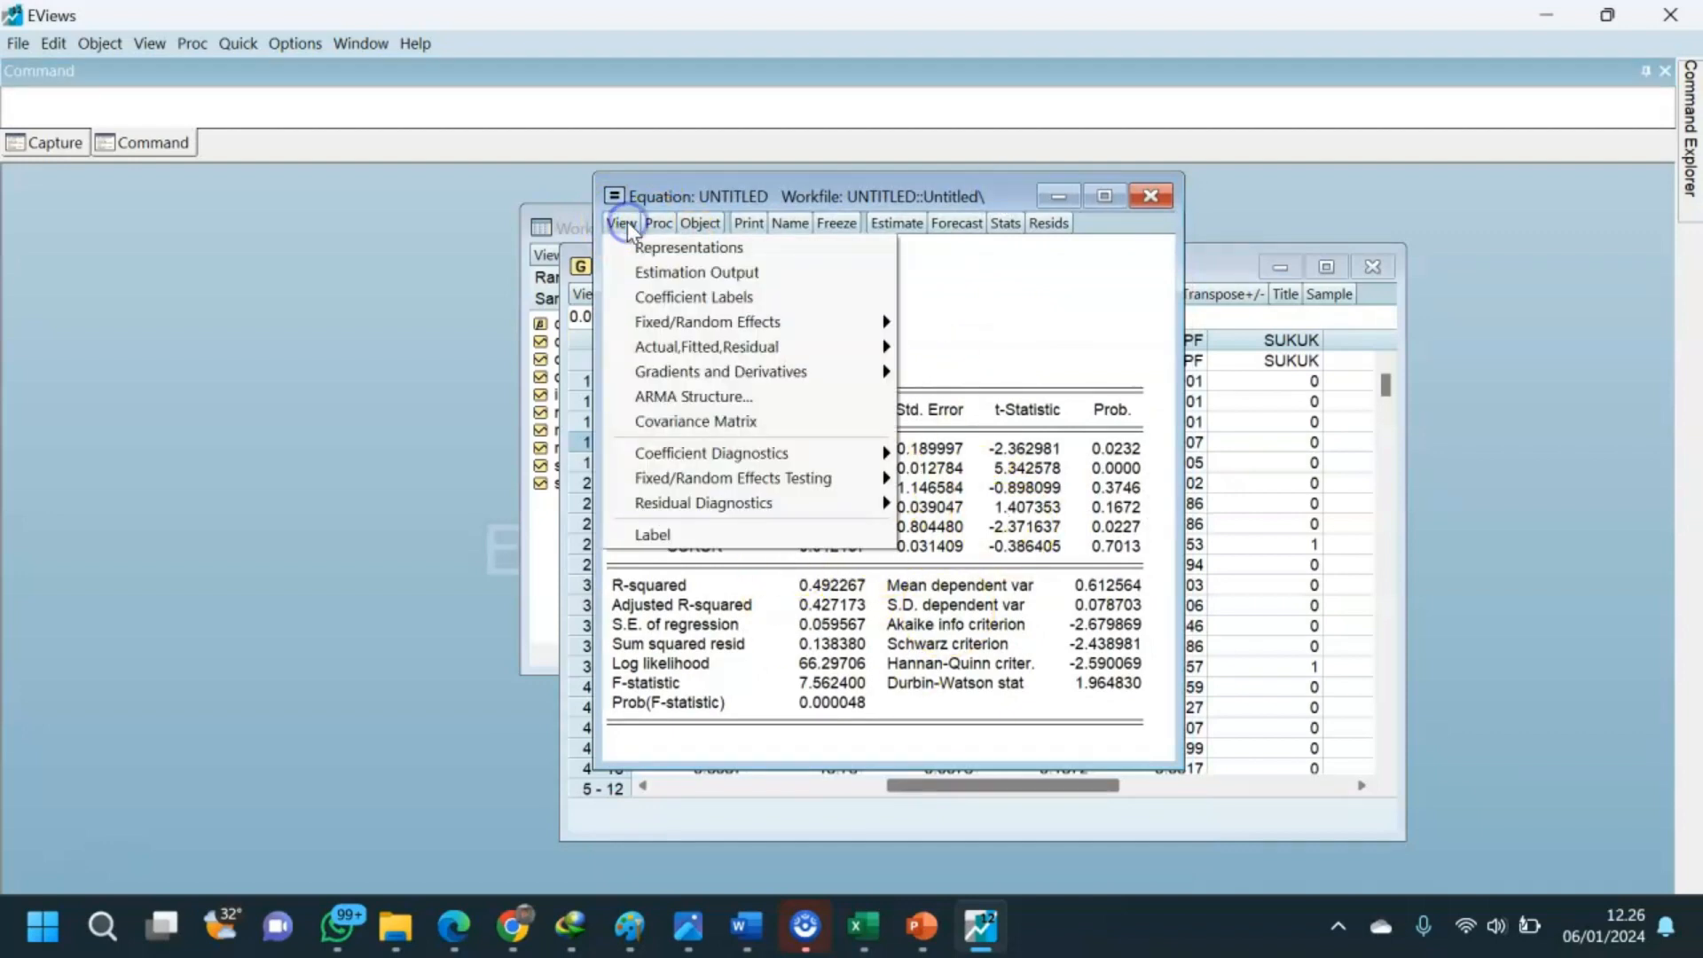
left_click(956, 277)
left_click(898, 224)
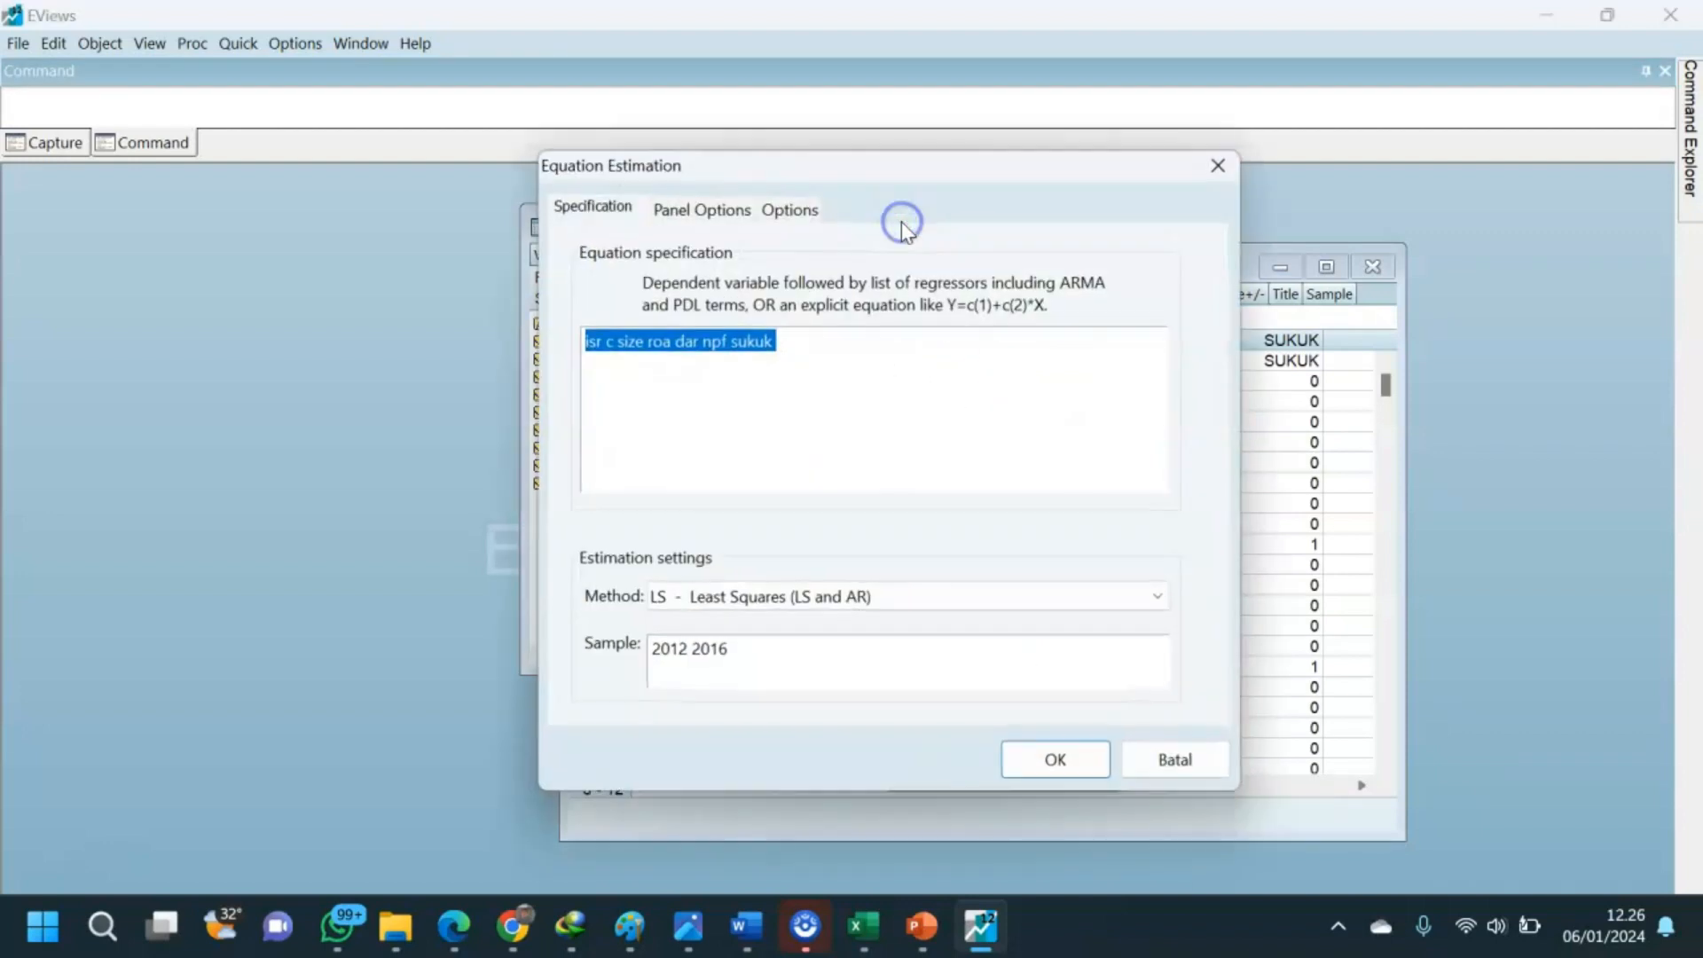
left_click(699, 208)
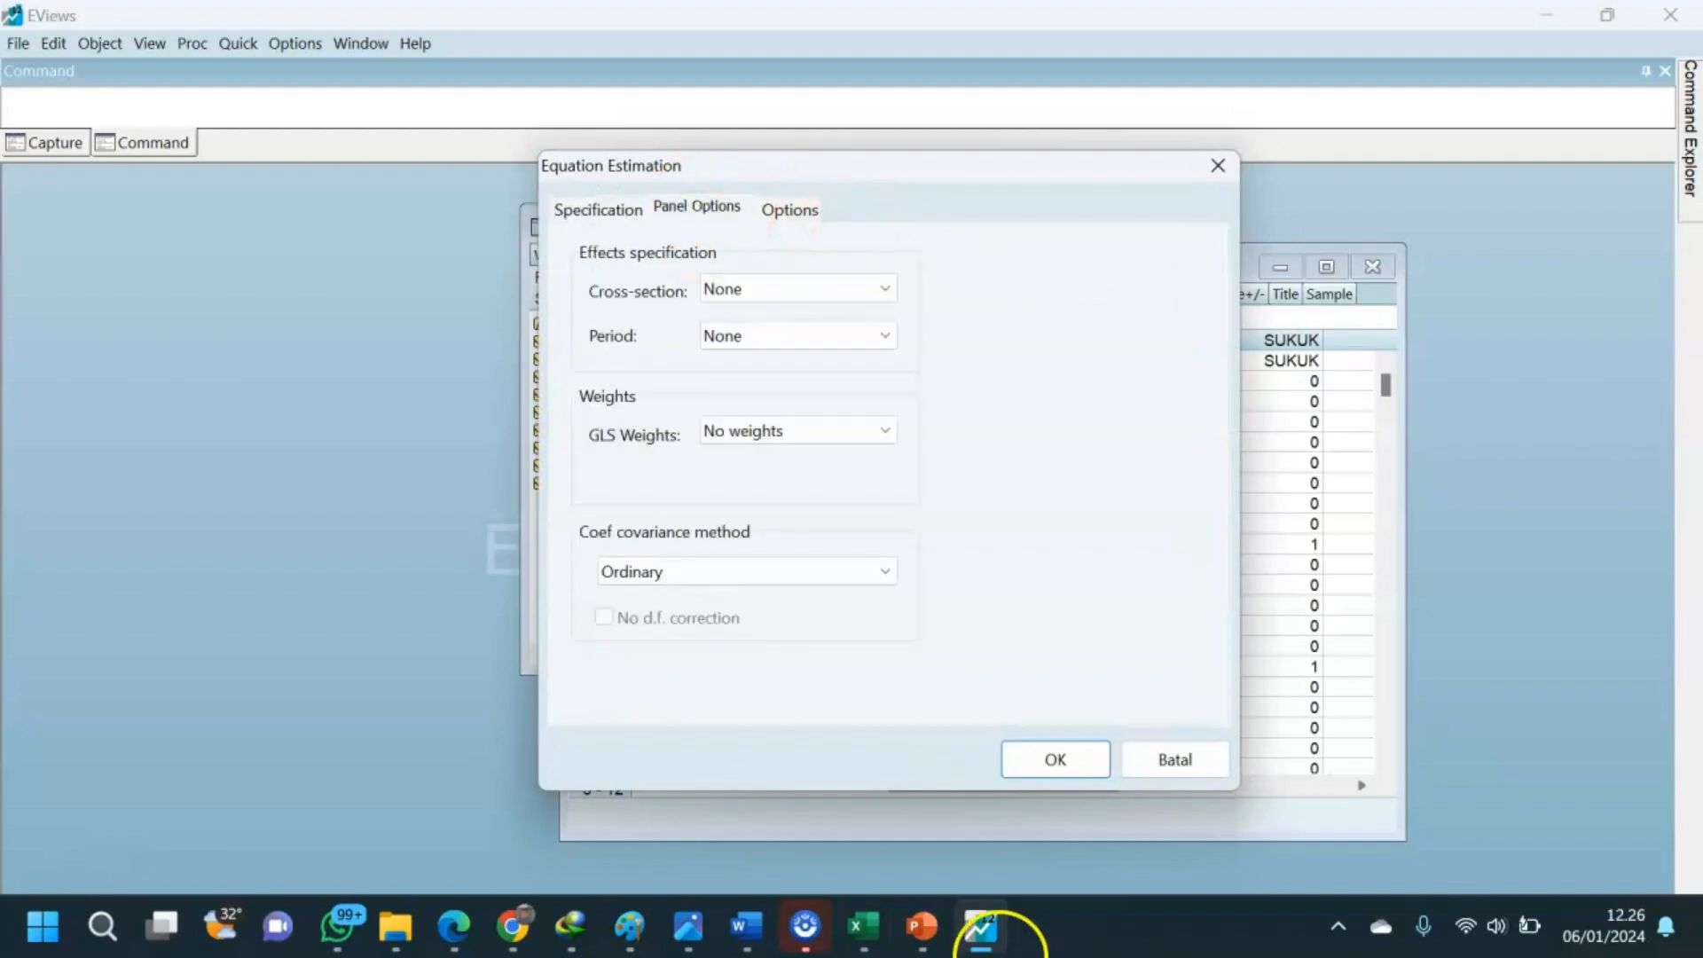
Switch to Word and review the "Pemilihan Model Regresi" table in Document3, minimizing the other document.
mouse_move(729, 925)
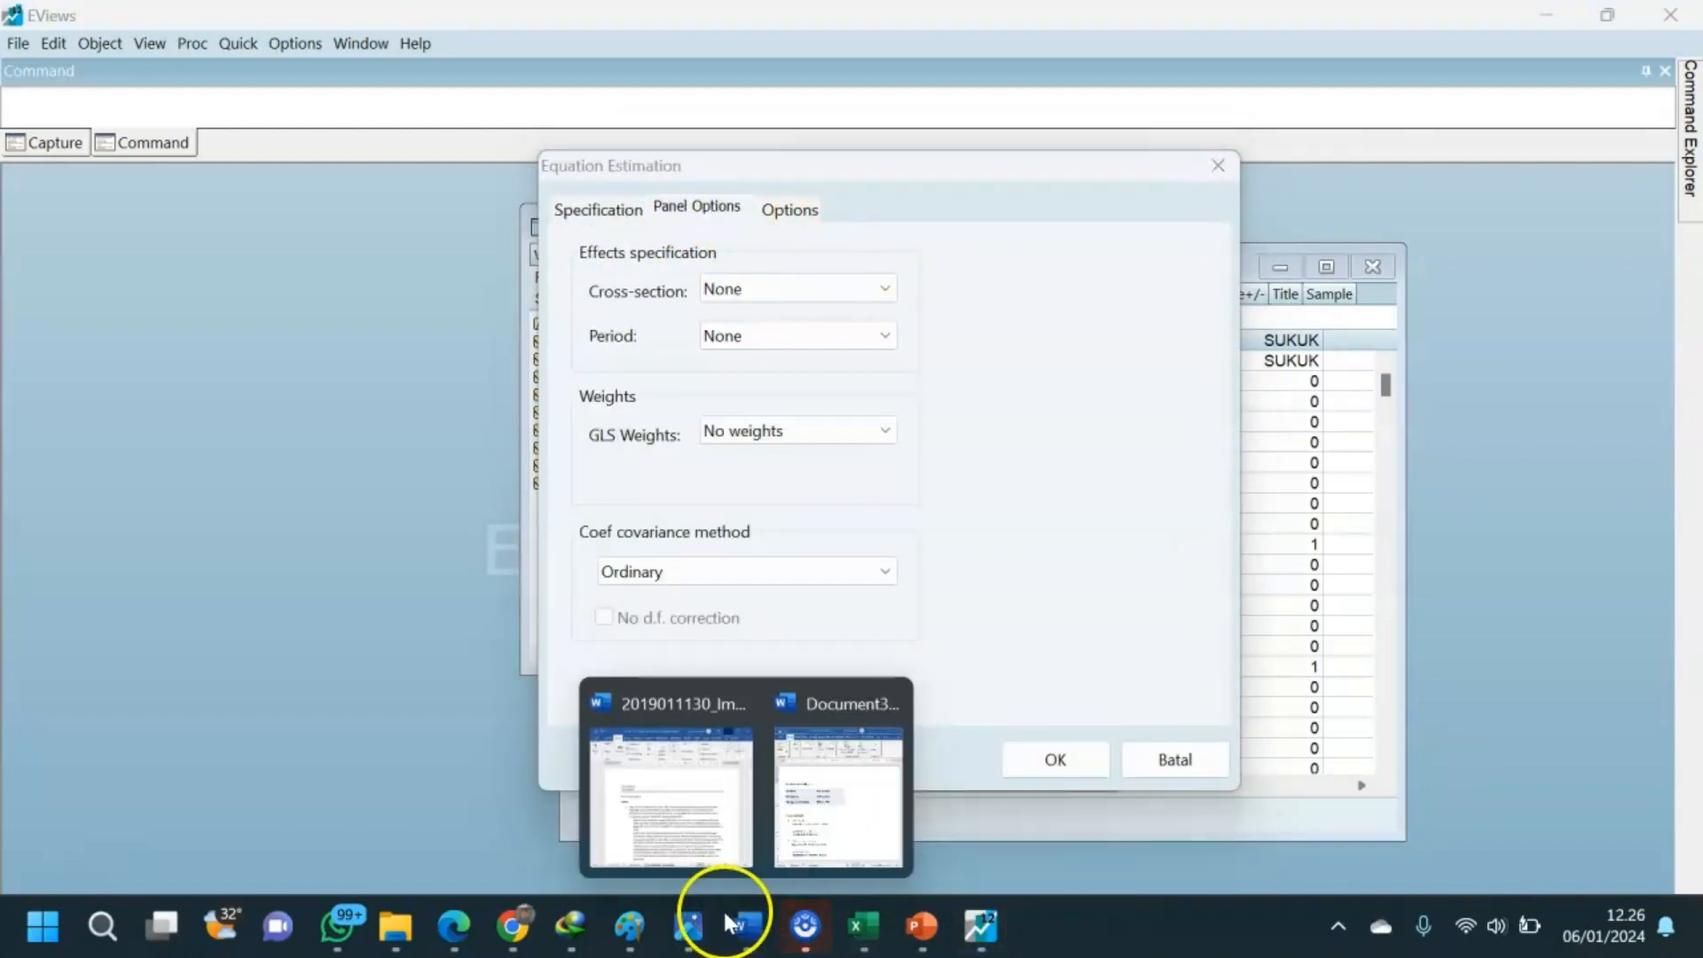
left_click(667, 786)
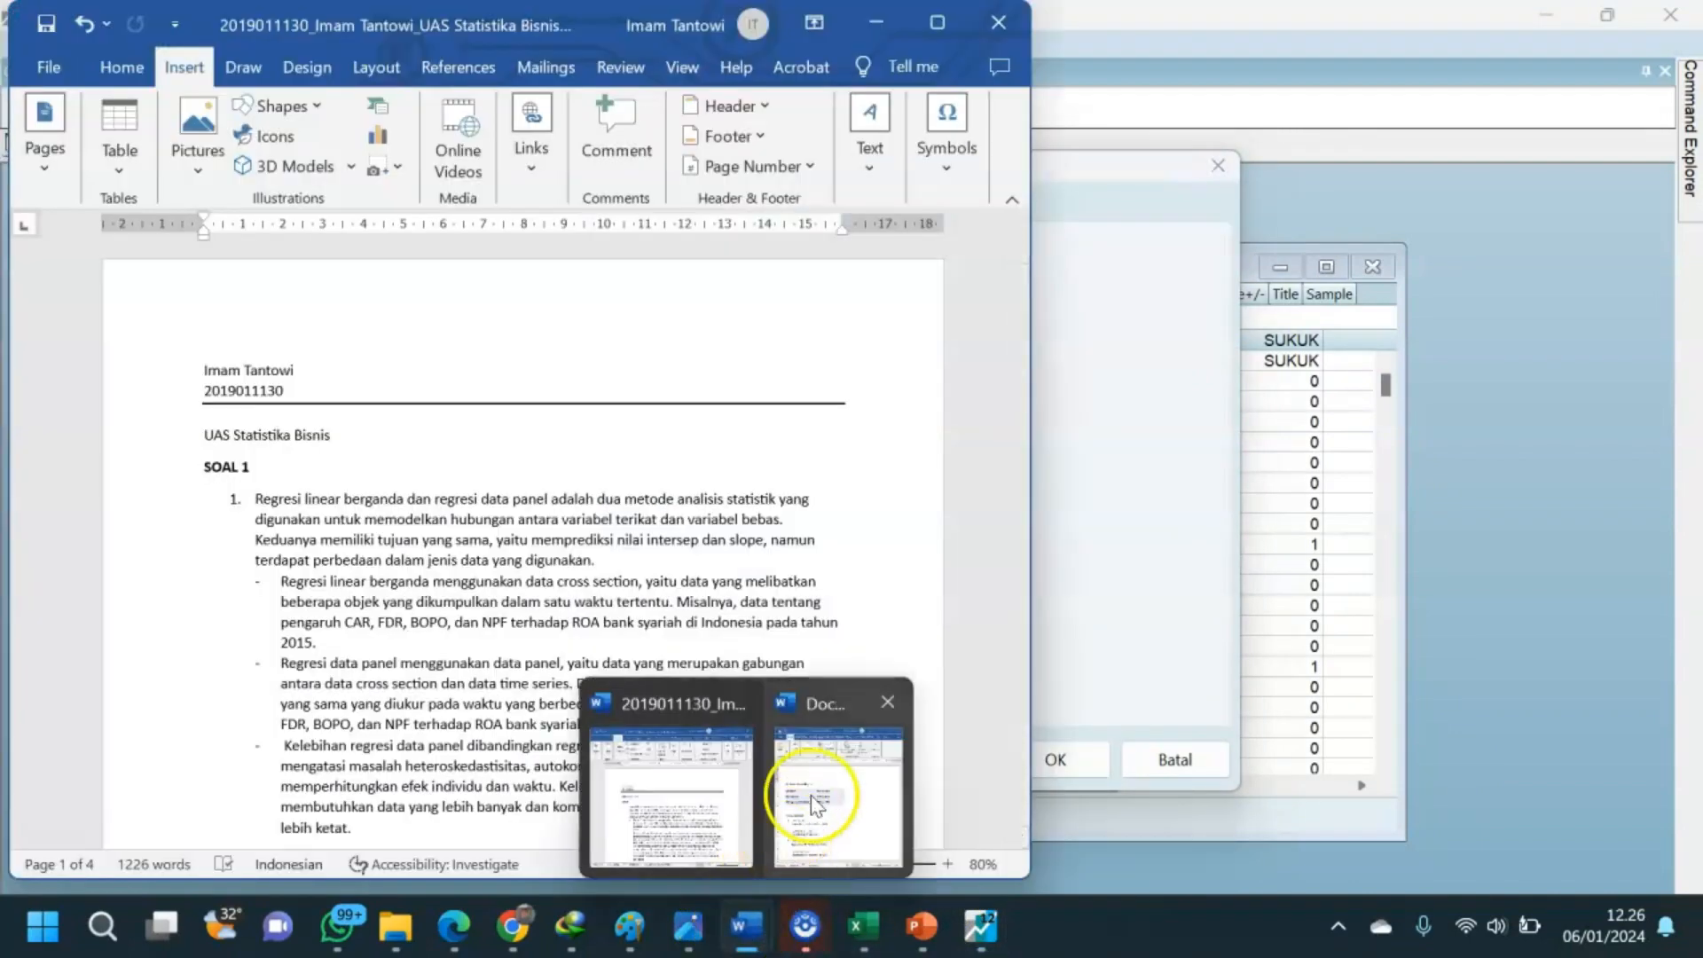
left_click(815, 794)
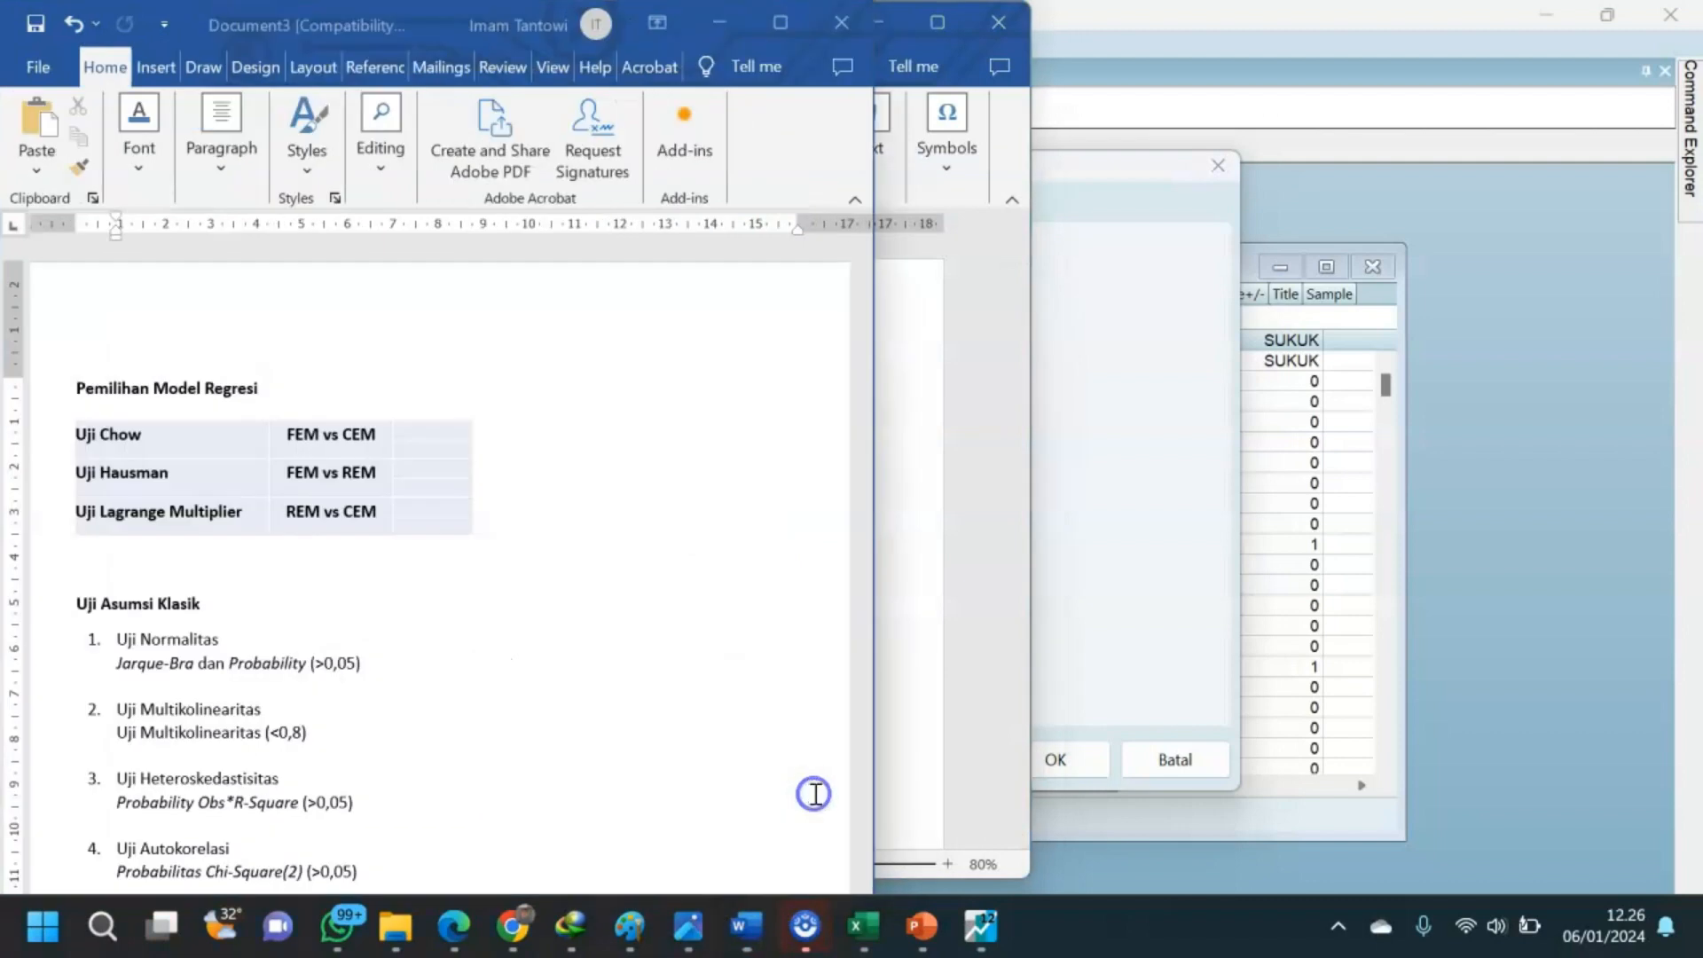
left_click(887, 19)
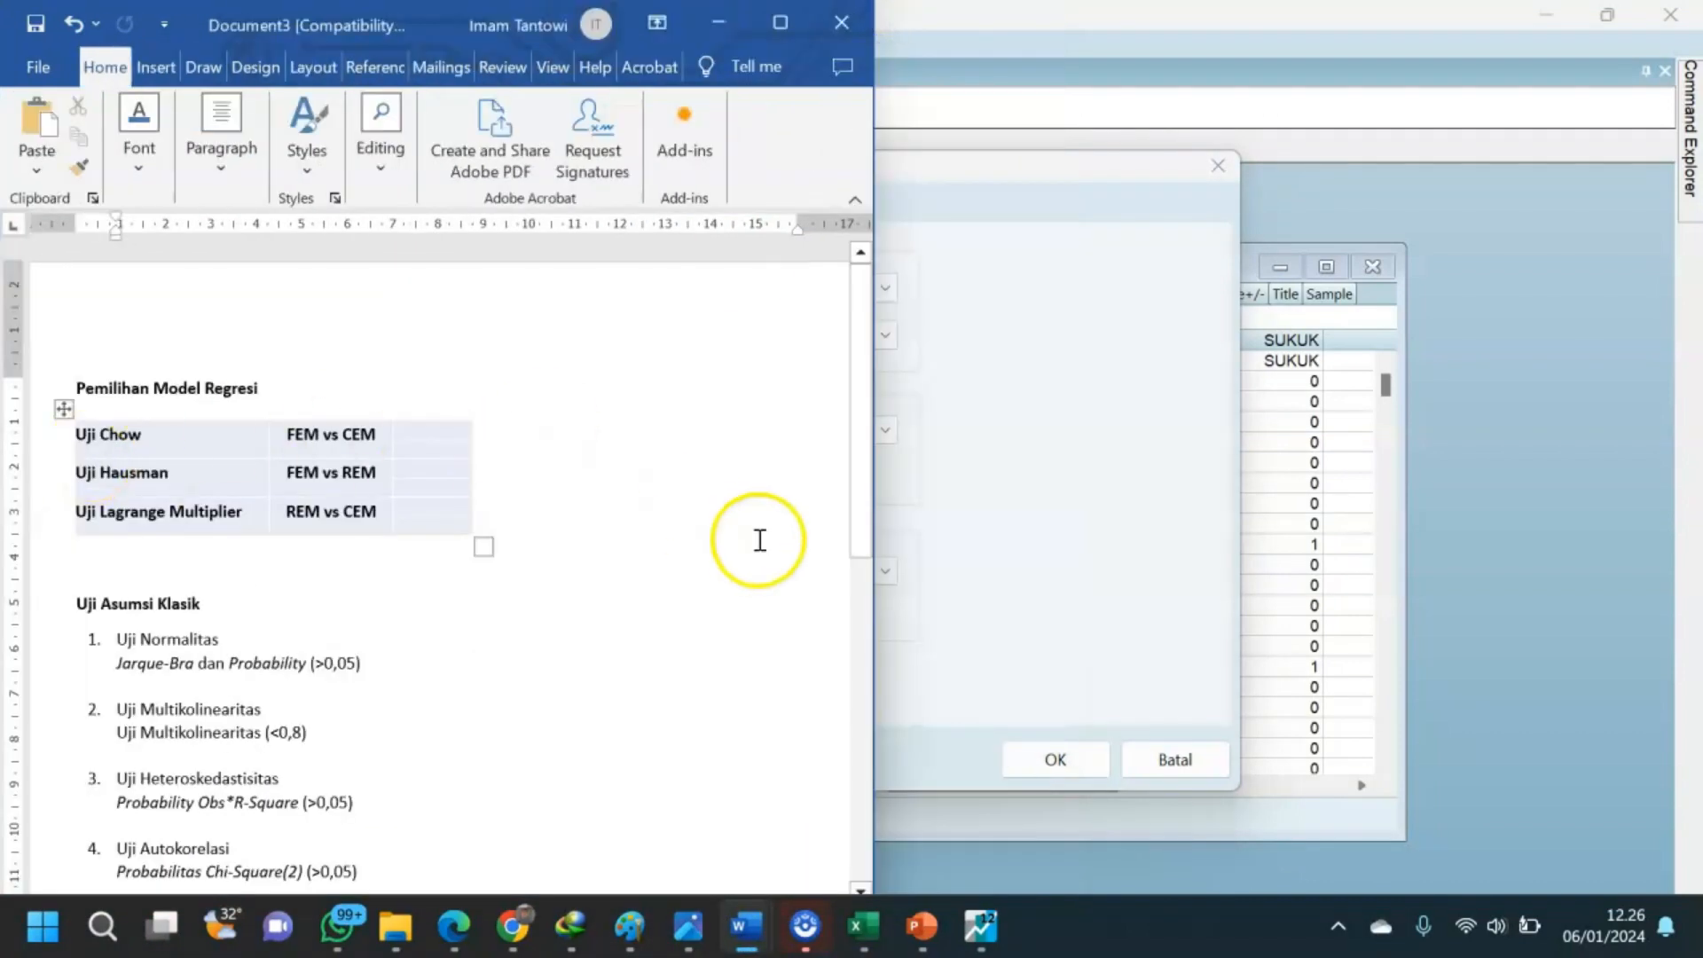
Return to EViews and set the equation's cross-section effects specification to Fixed.
left_click(1178, 391)
left_click_drag(942, 163, 1066, 161)
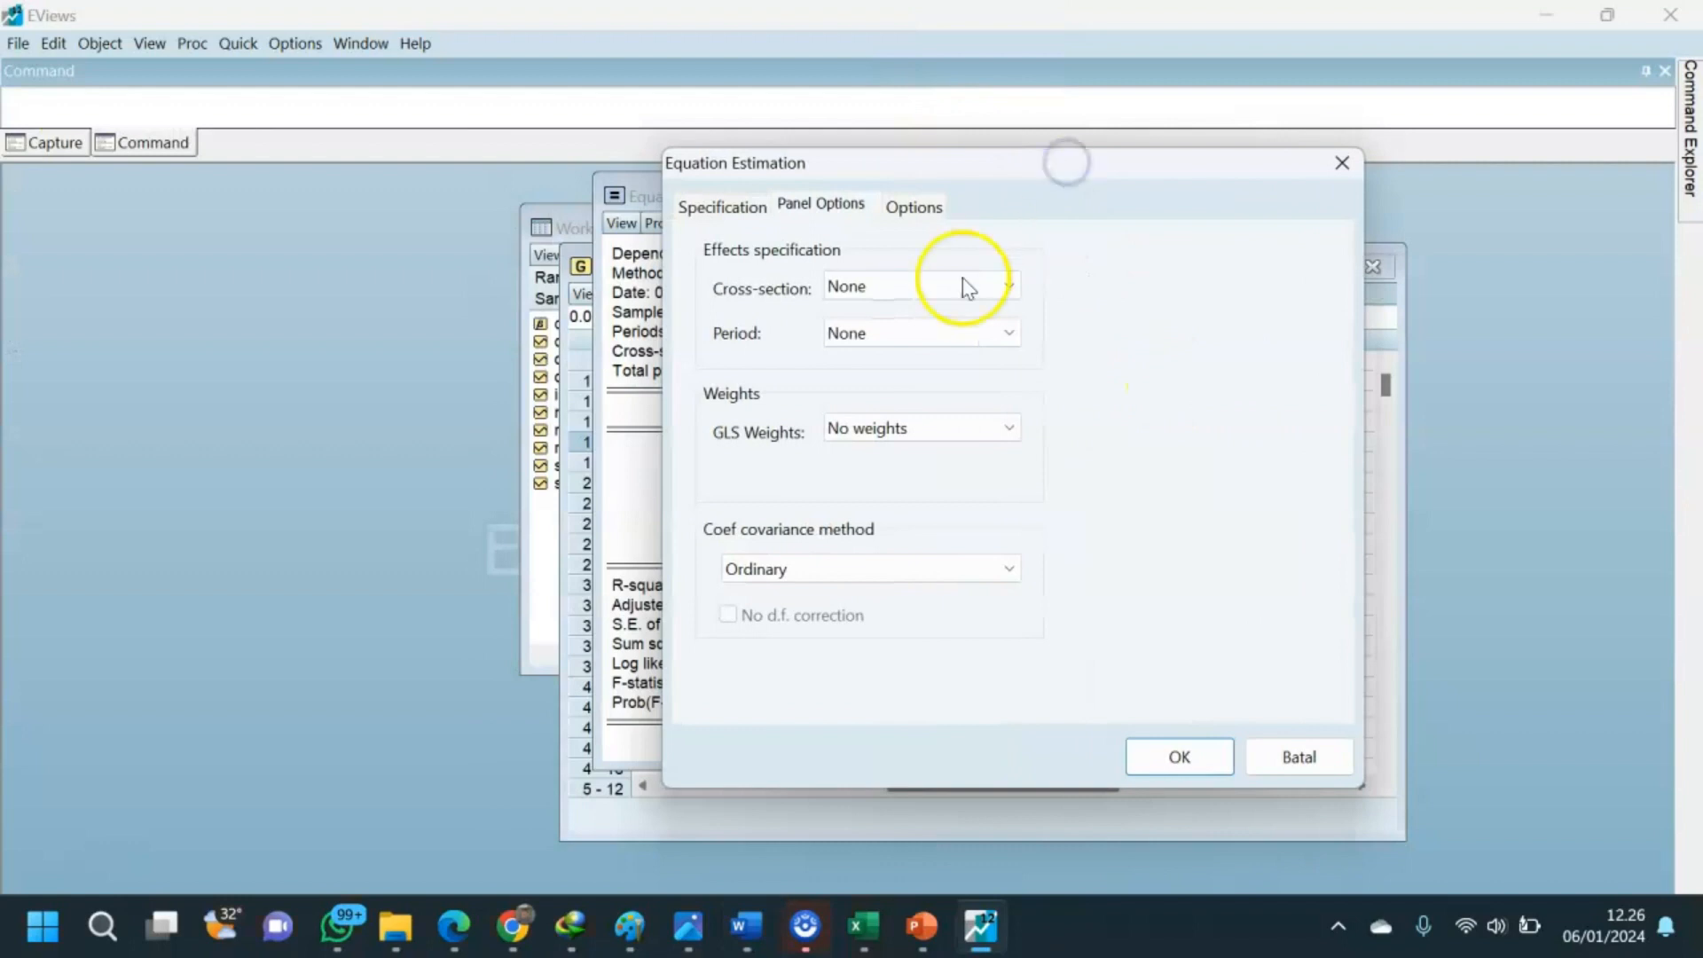
left_click(931, 282)
left_click(887, 337)
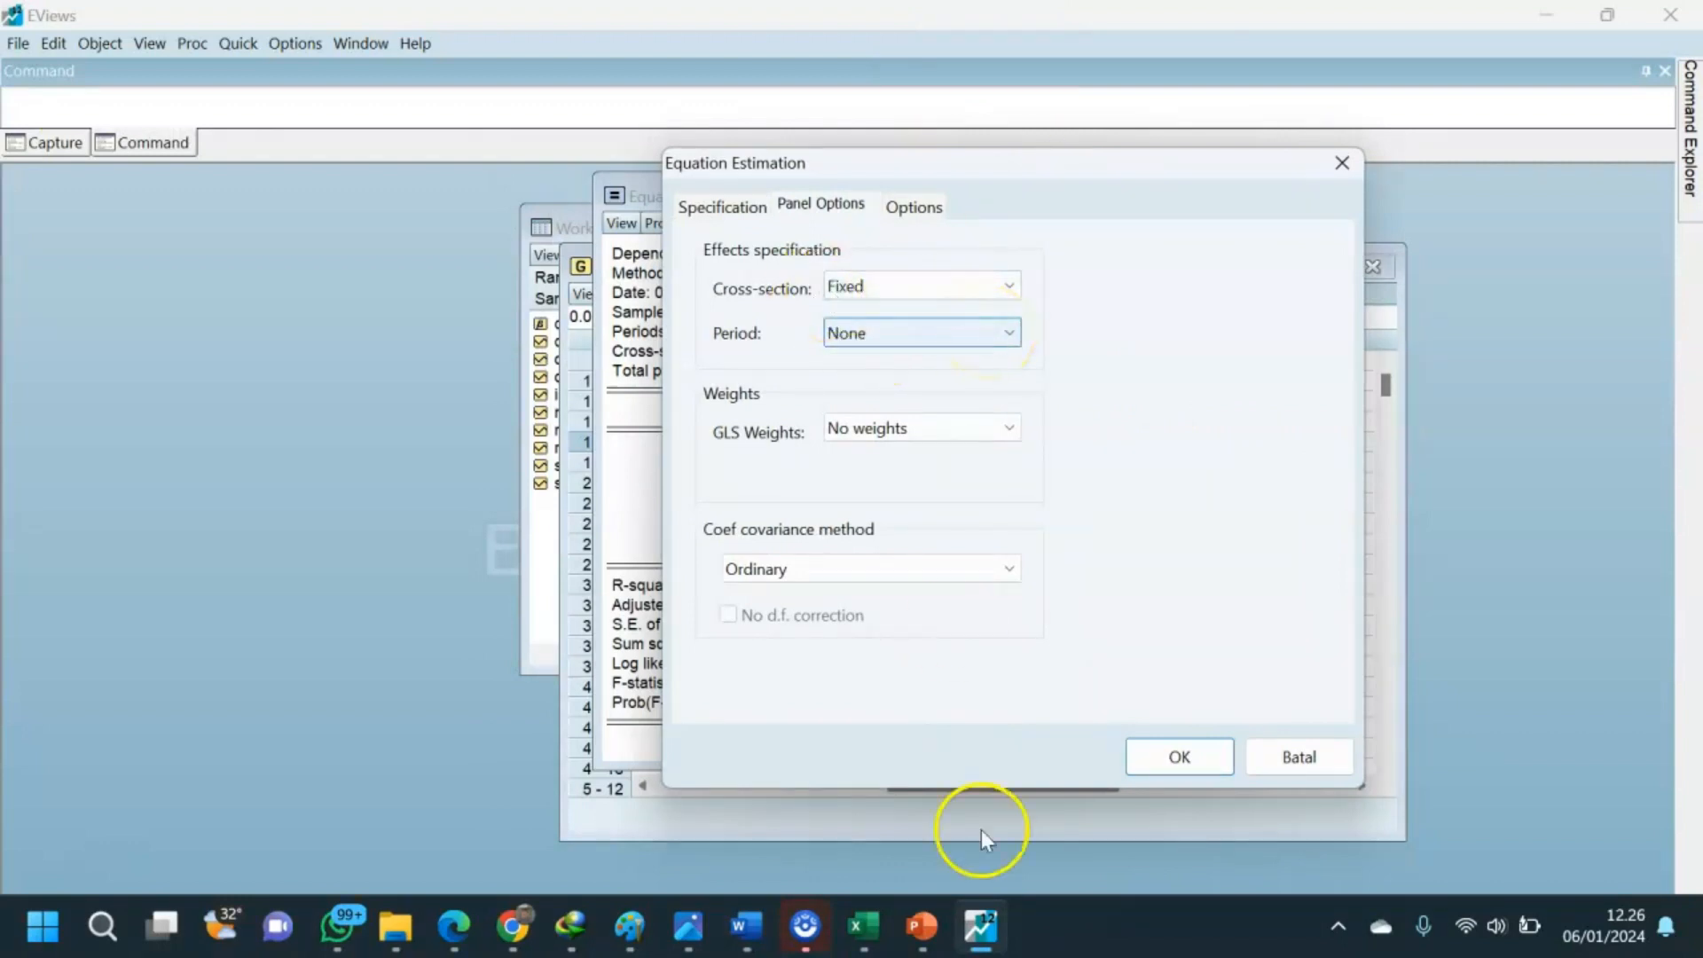
mouse_move(793, 922)
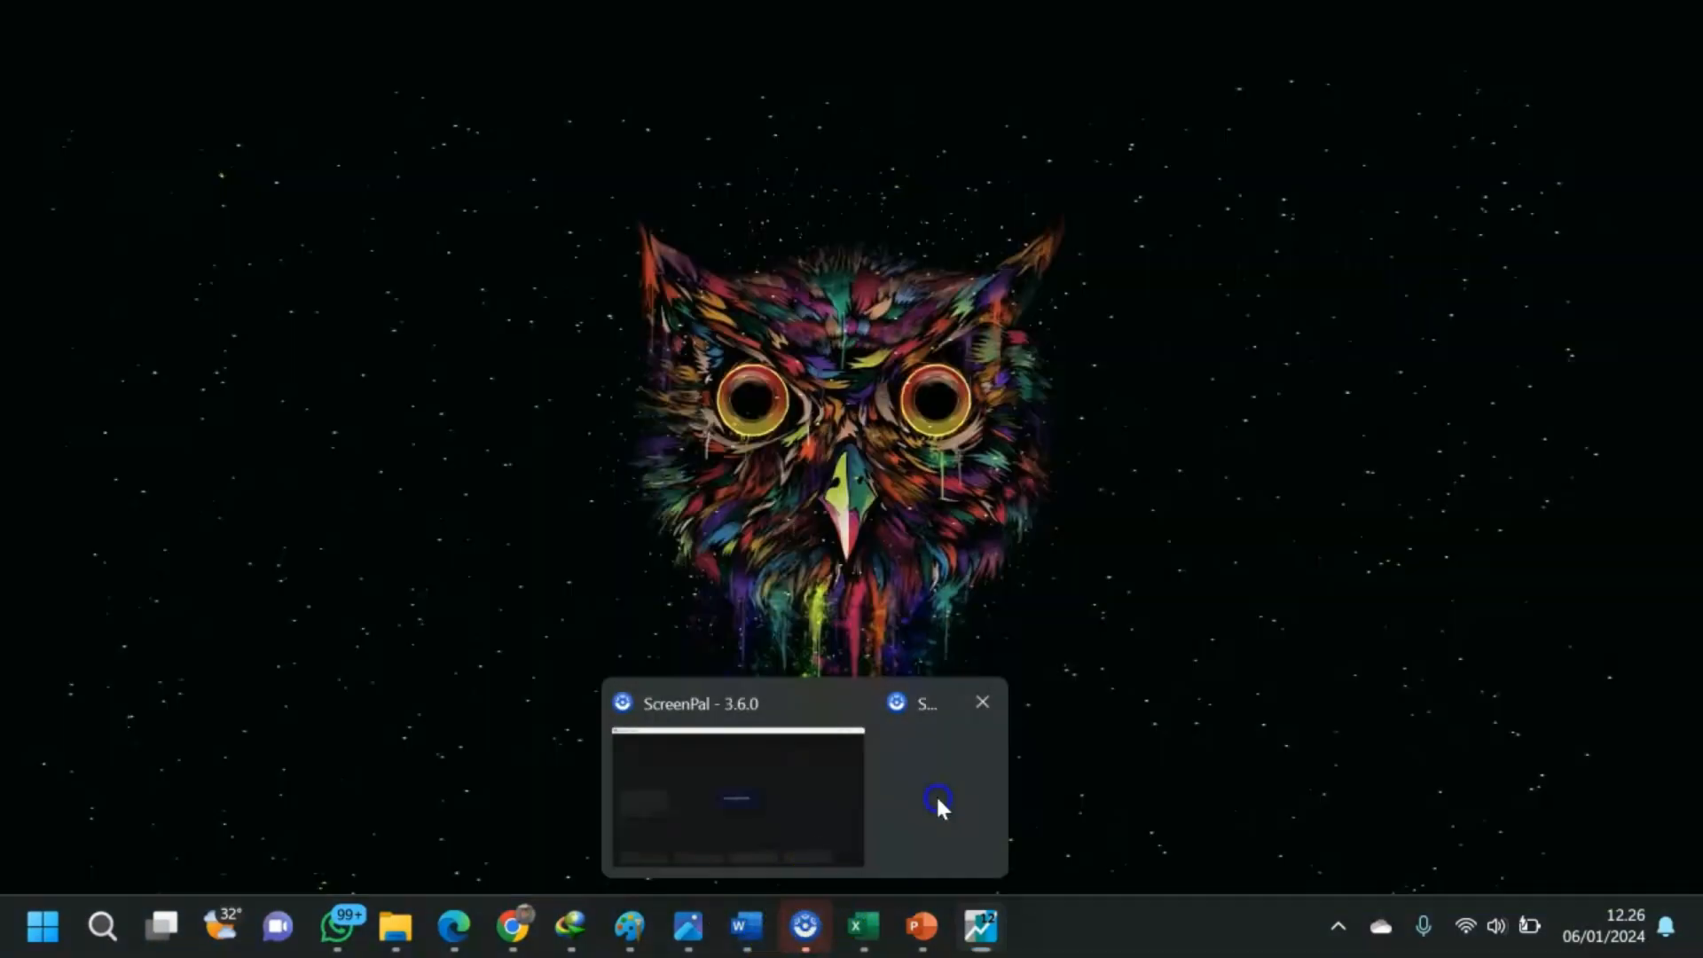
left_click(936, 795)
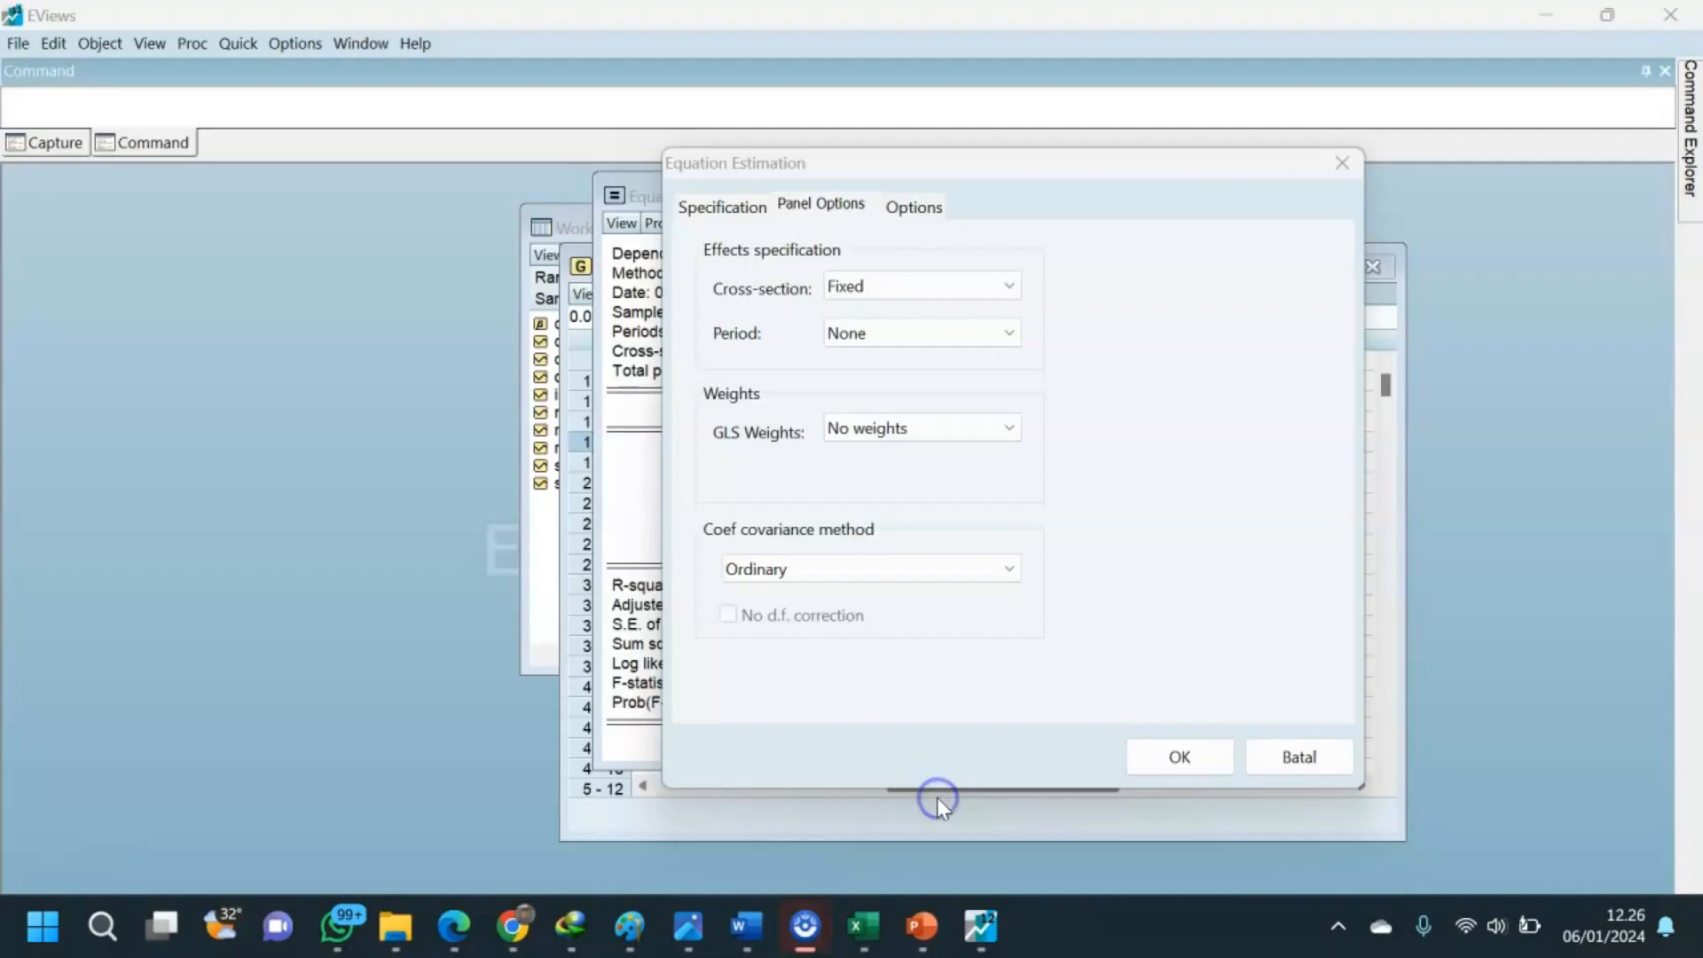
left_click(1126, 433)
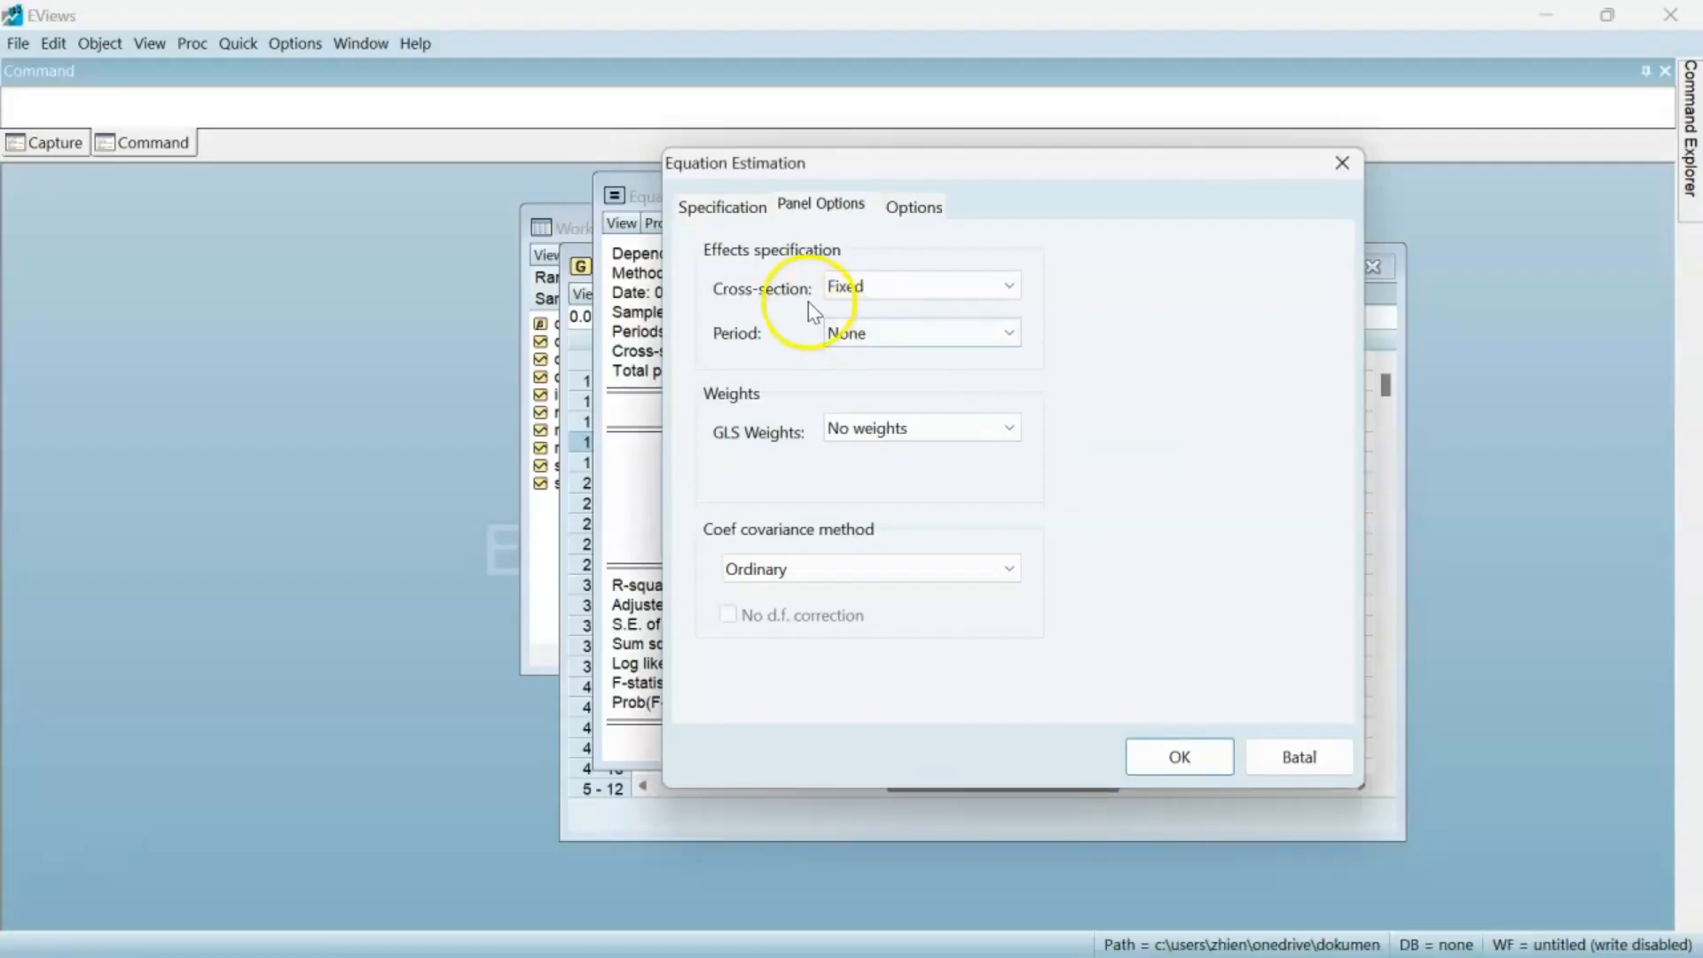
left_click(851, 286)
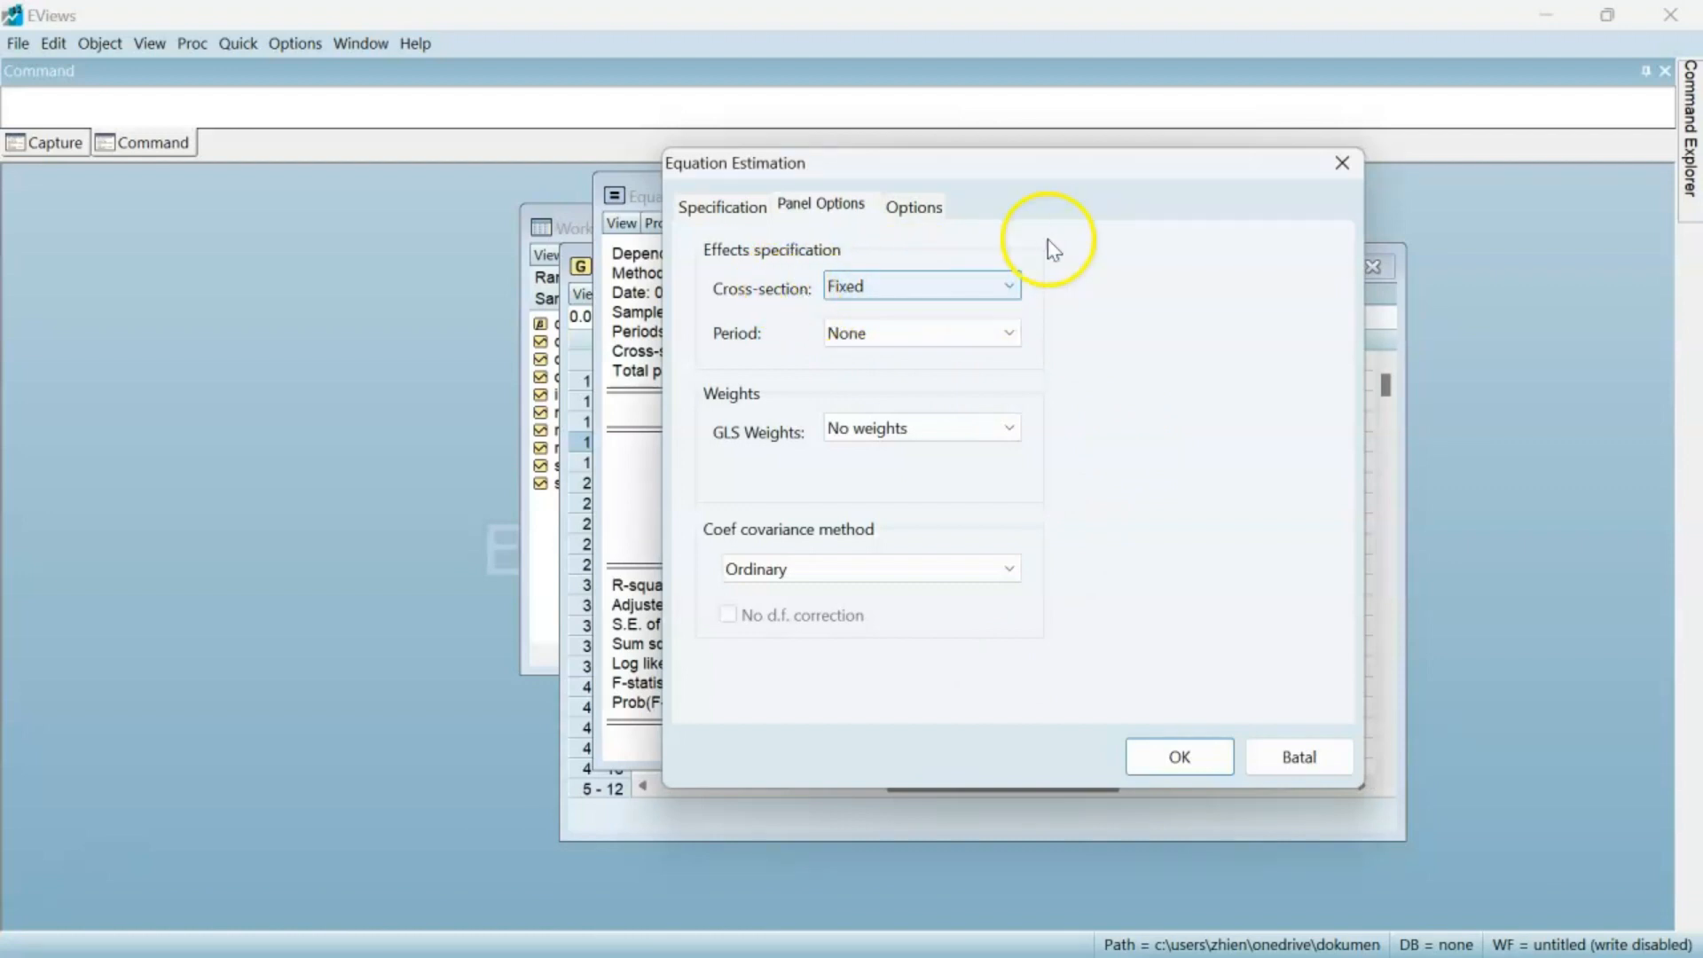
left_click_drag(1103, 175, 795, 169)
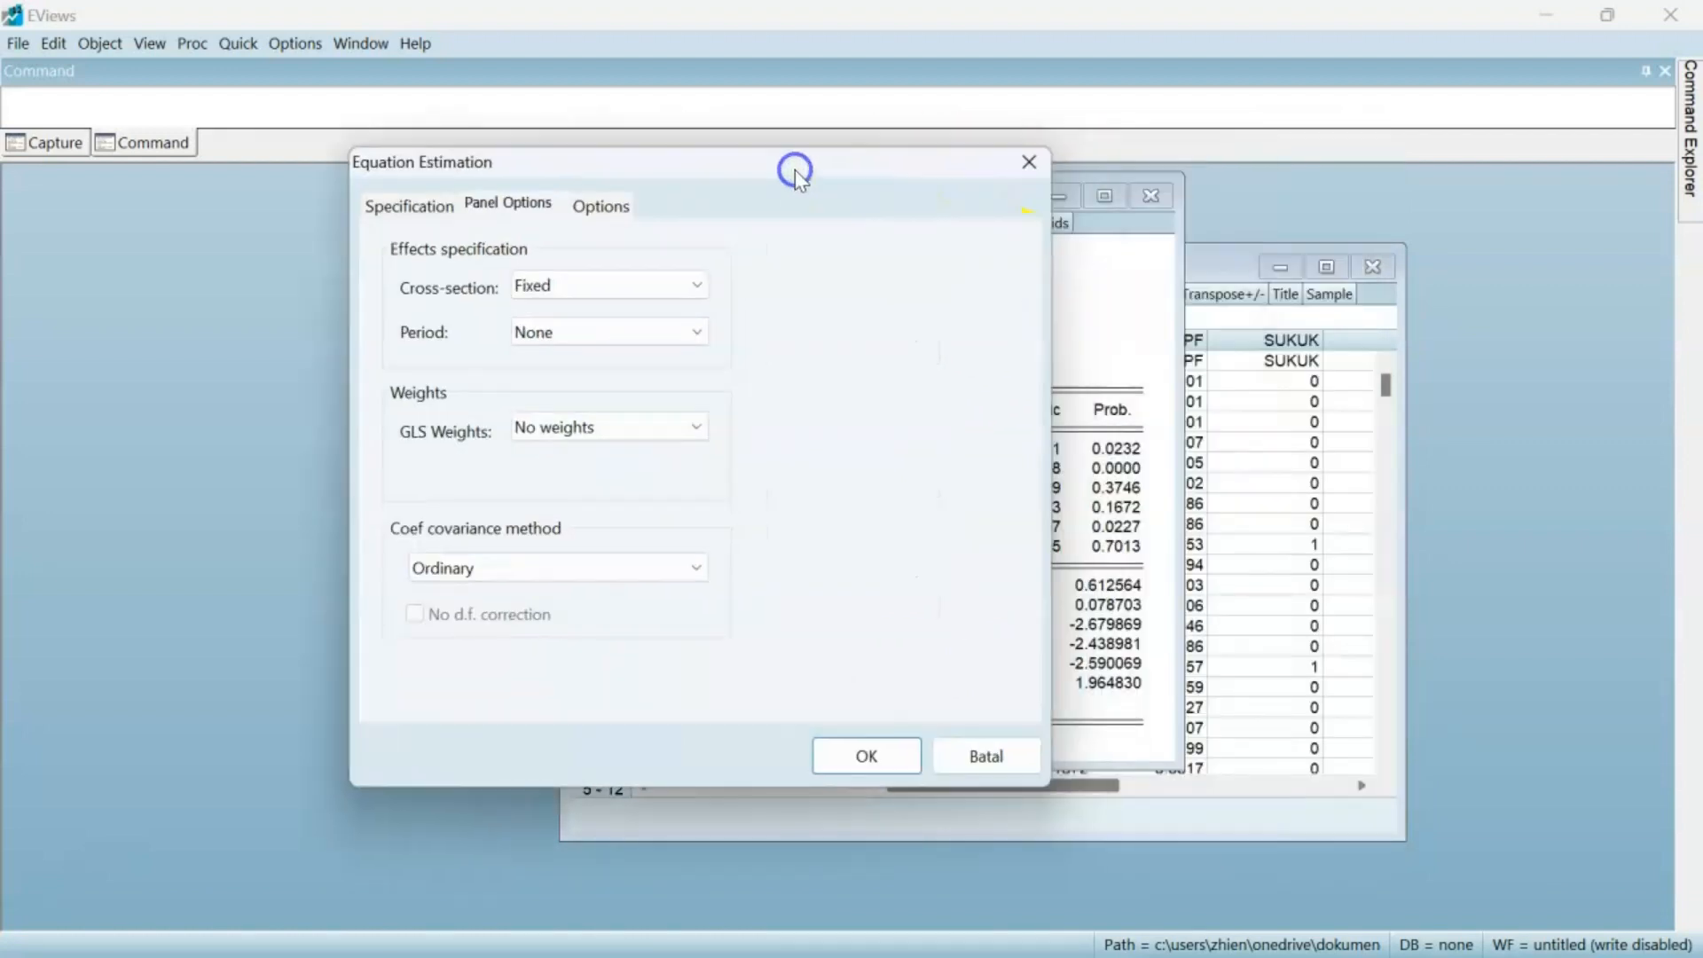
Estimate the ISR equation with fixed cross-section effects and review its regression output through the F-statistic probability.
left_click(543, 288)
left_click(767, 353)
left_click(851, 754)
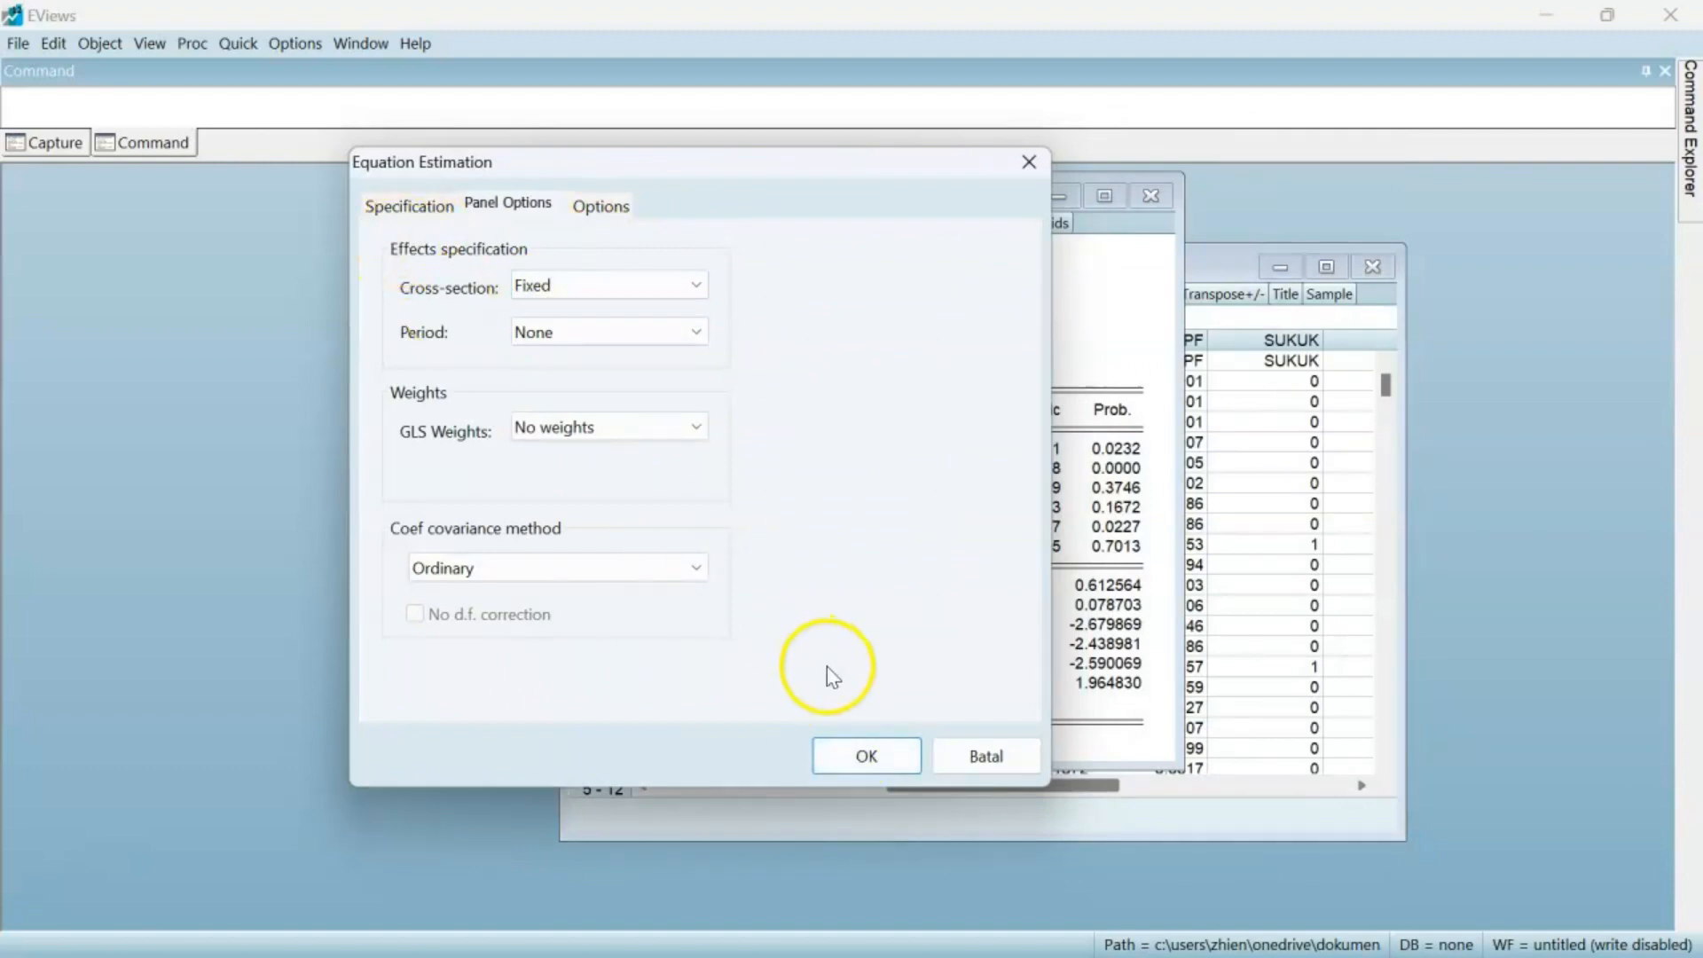
left_click(853, 756)
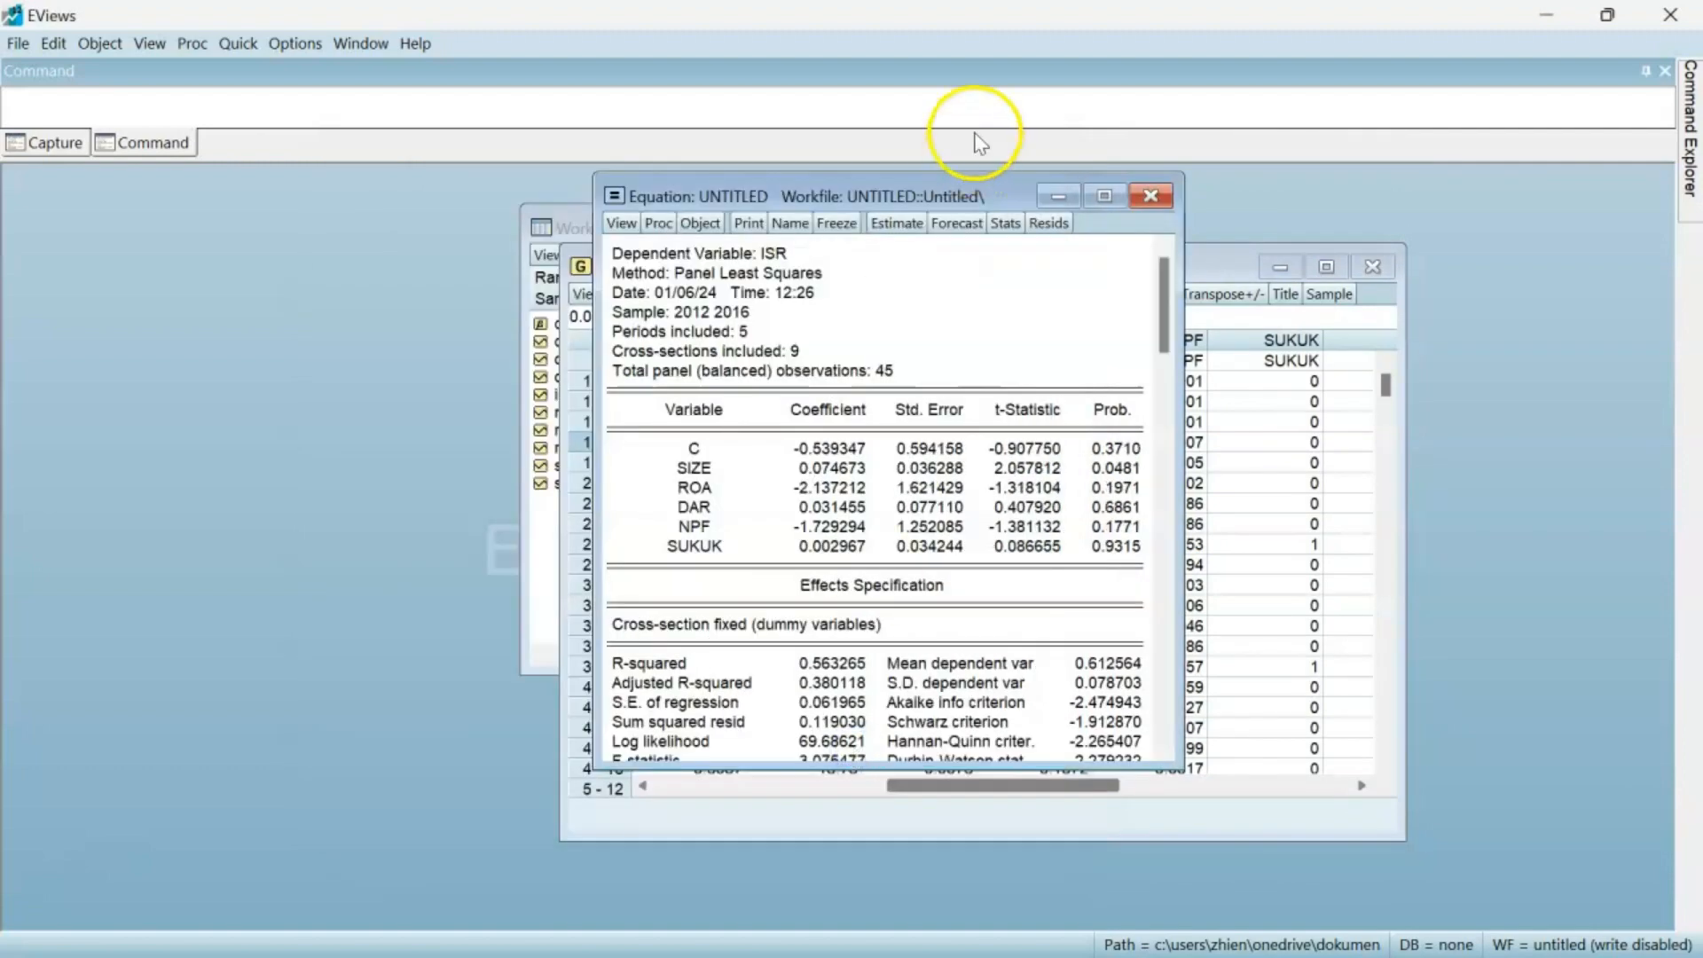
left_click_drag(1009, 188, 858, 193)
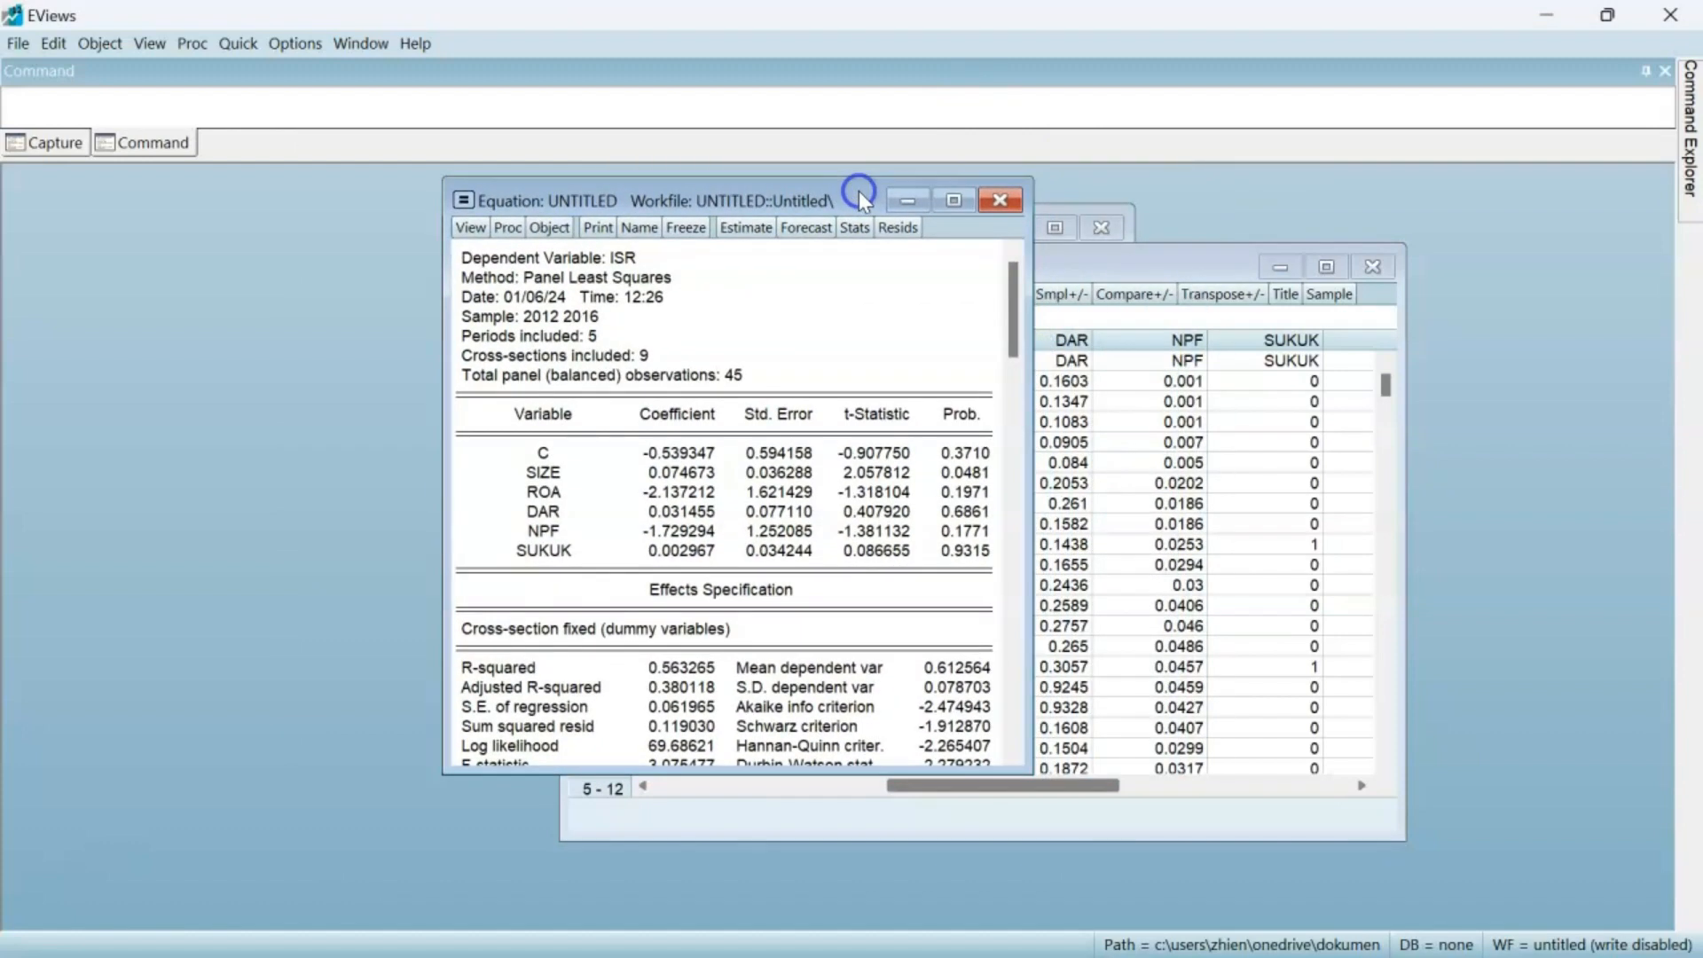
left_click(802, 531)
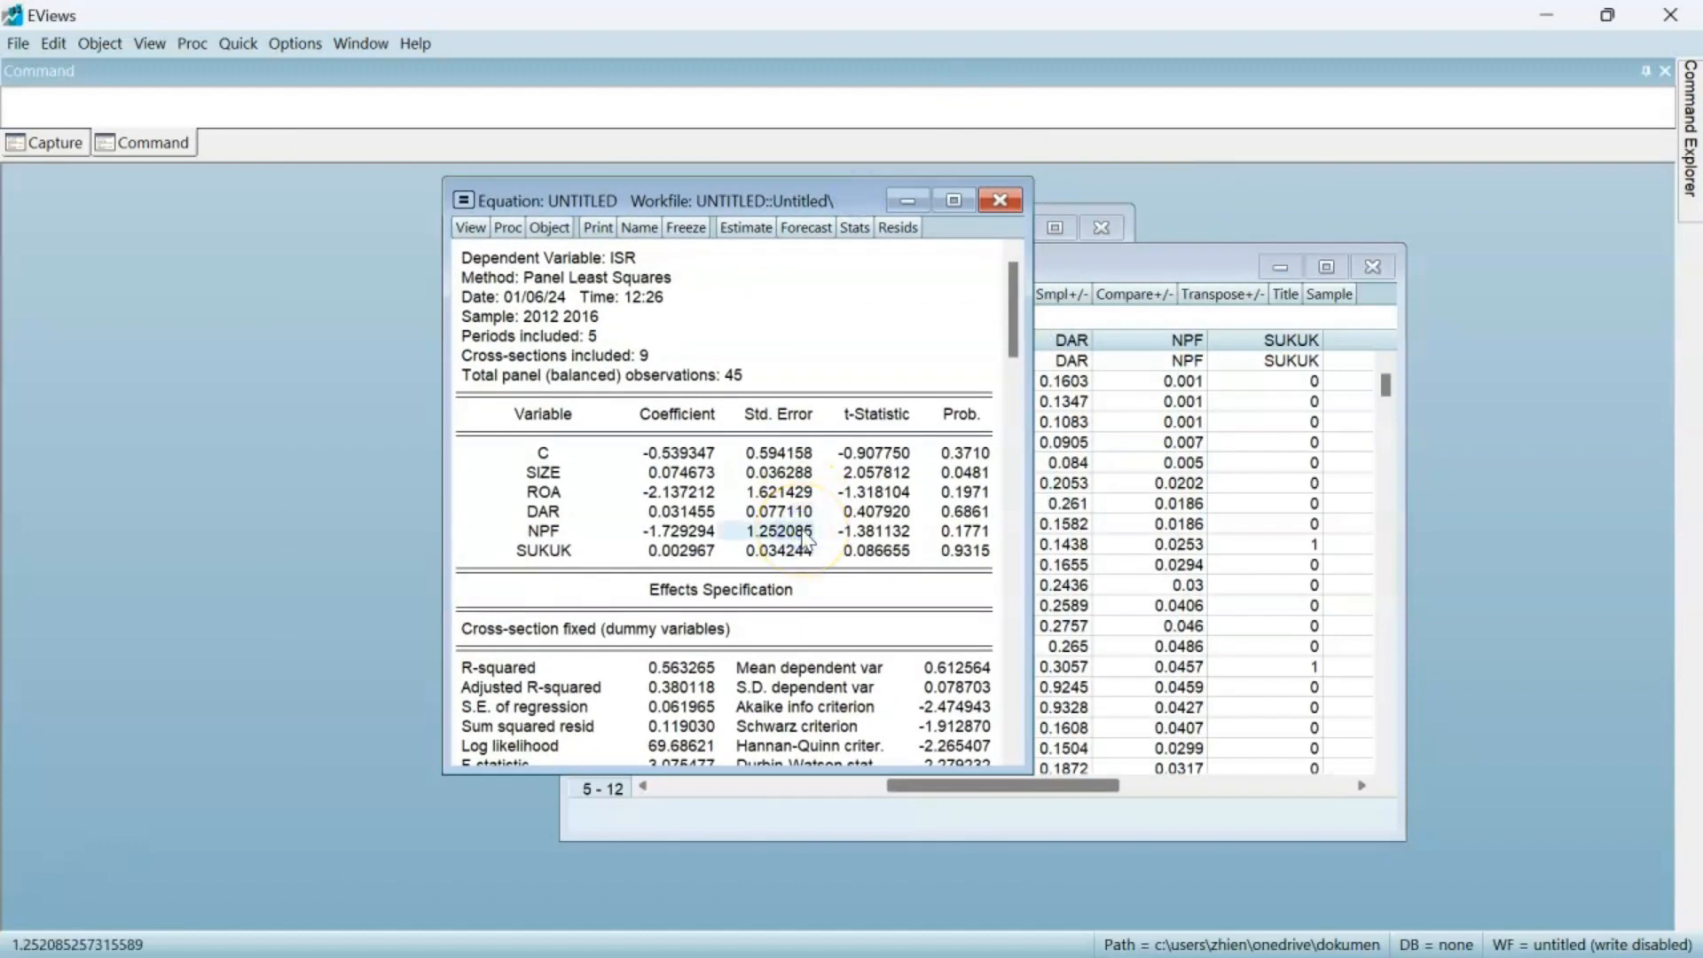
scroll(803, 537, "down", 2)
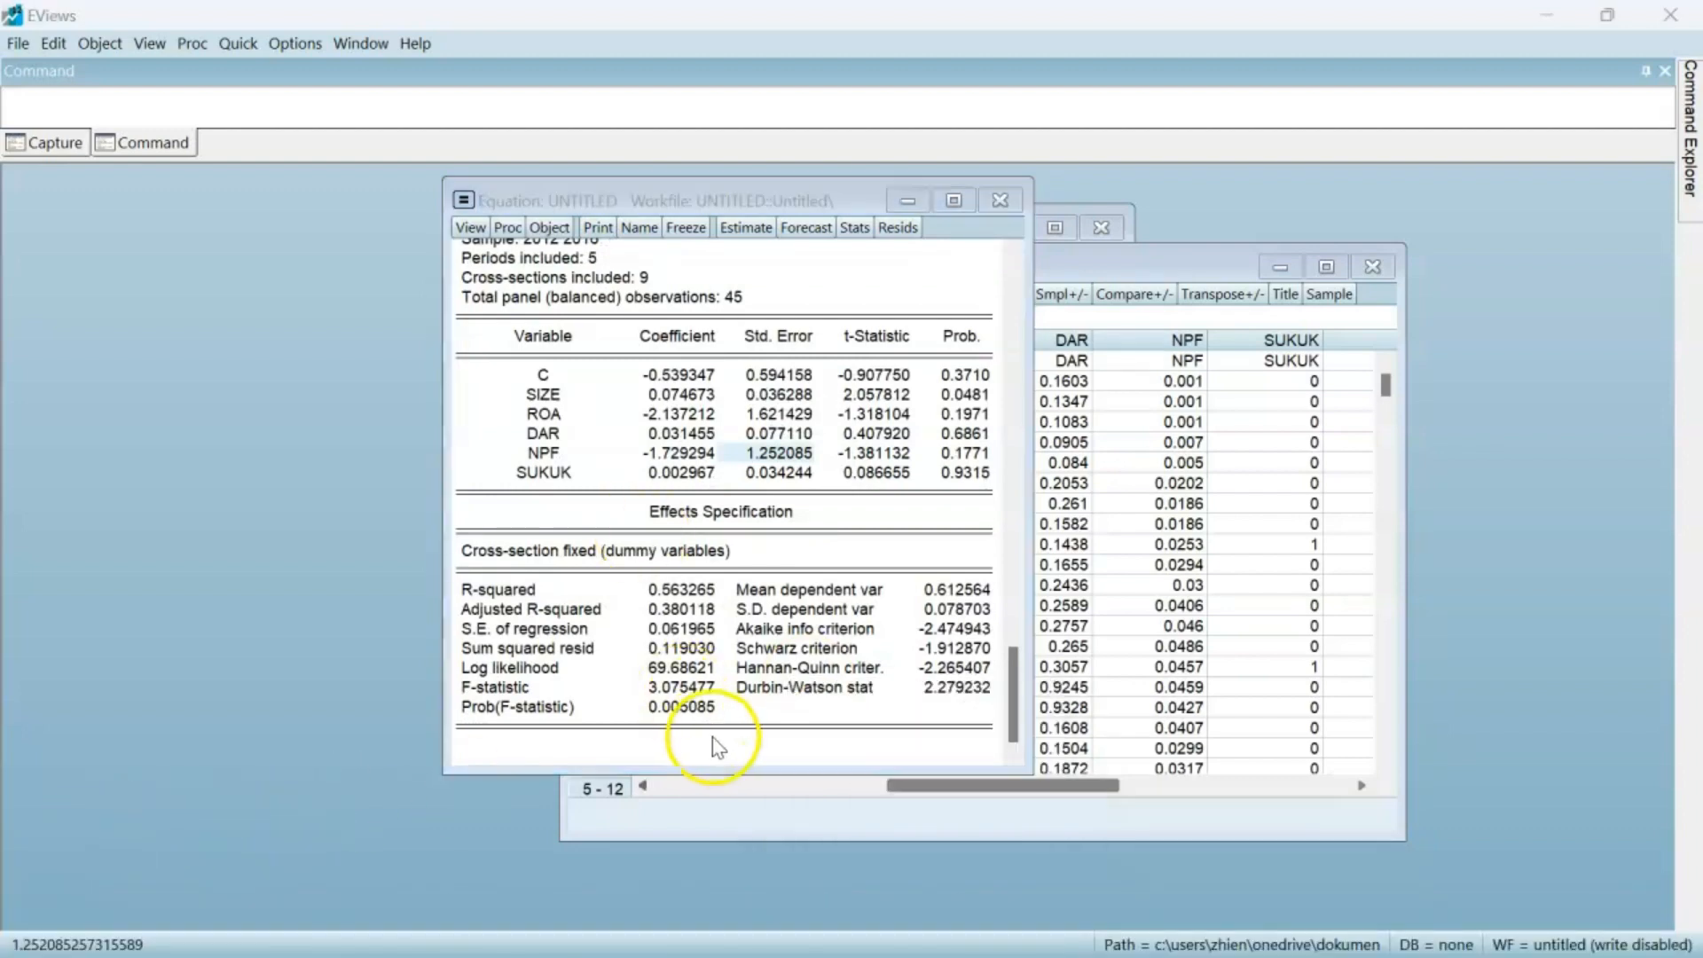
Run the Redundant Fixed Effects - Likelihood Ratio test on the fixed effects equation.
left_click(471, 227)
mouse_move(716, 493)
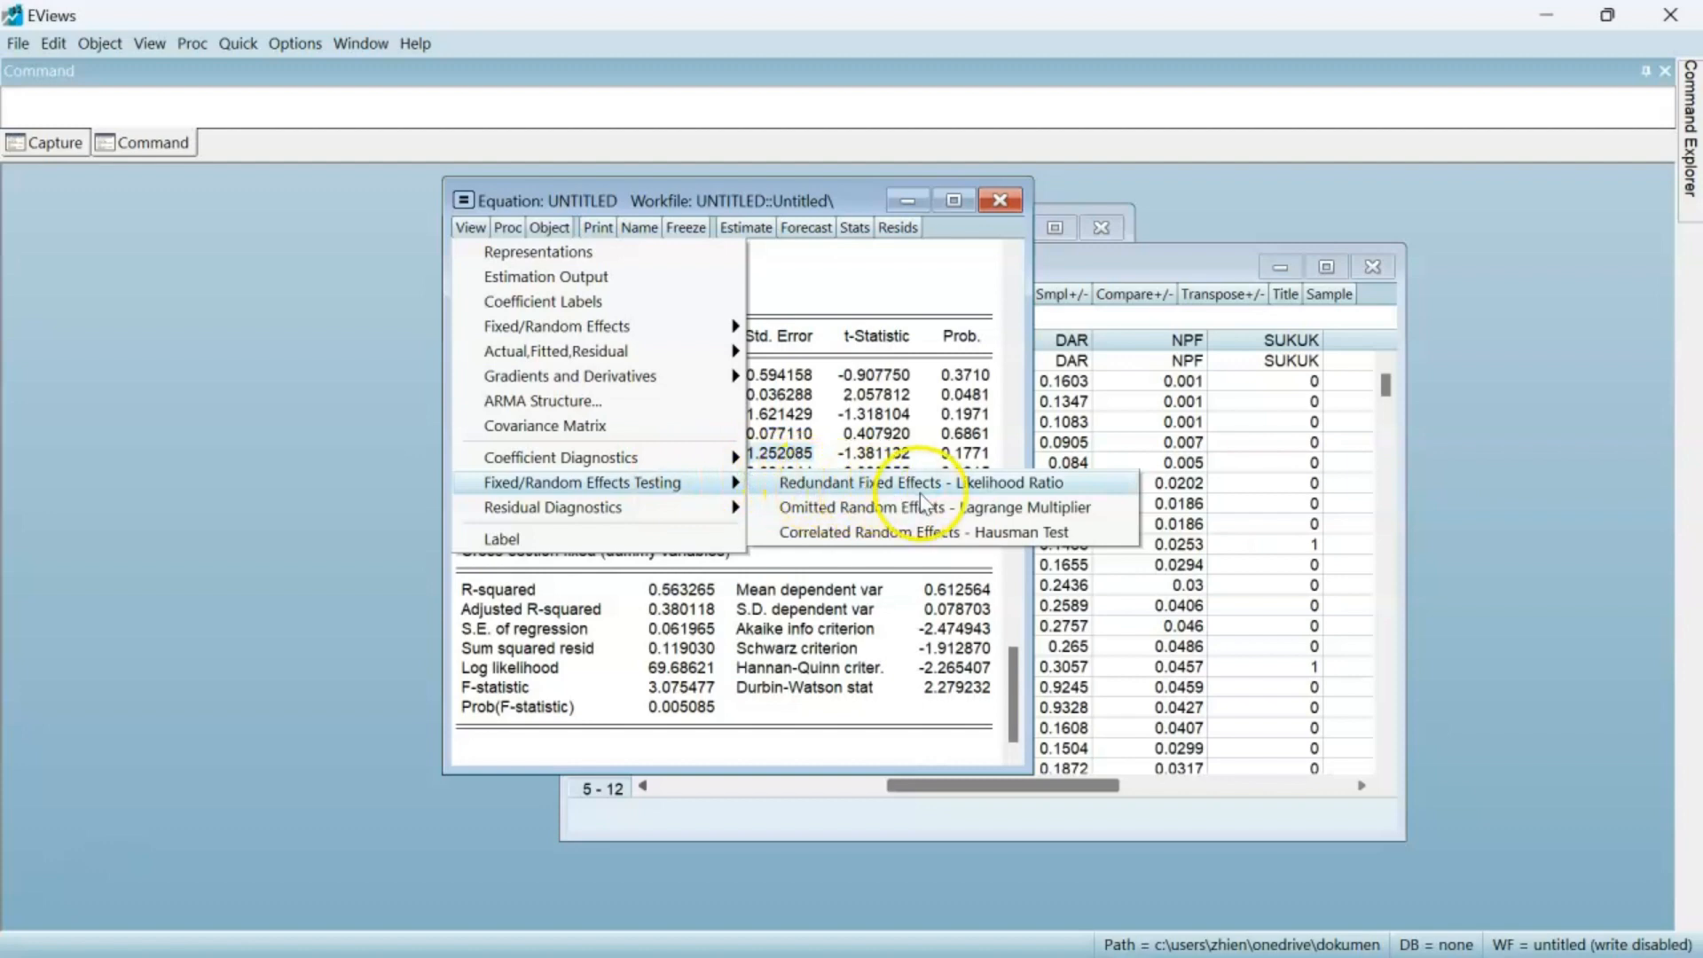
left_click(949, 486)
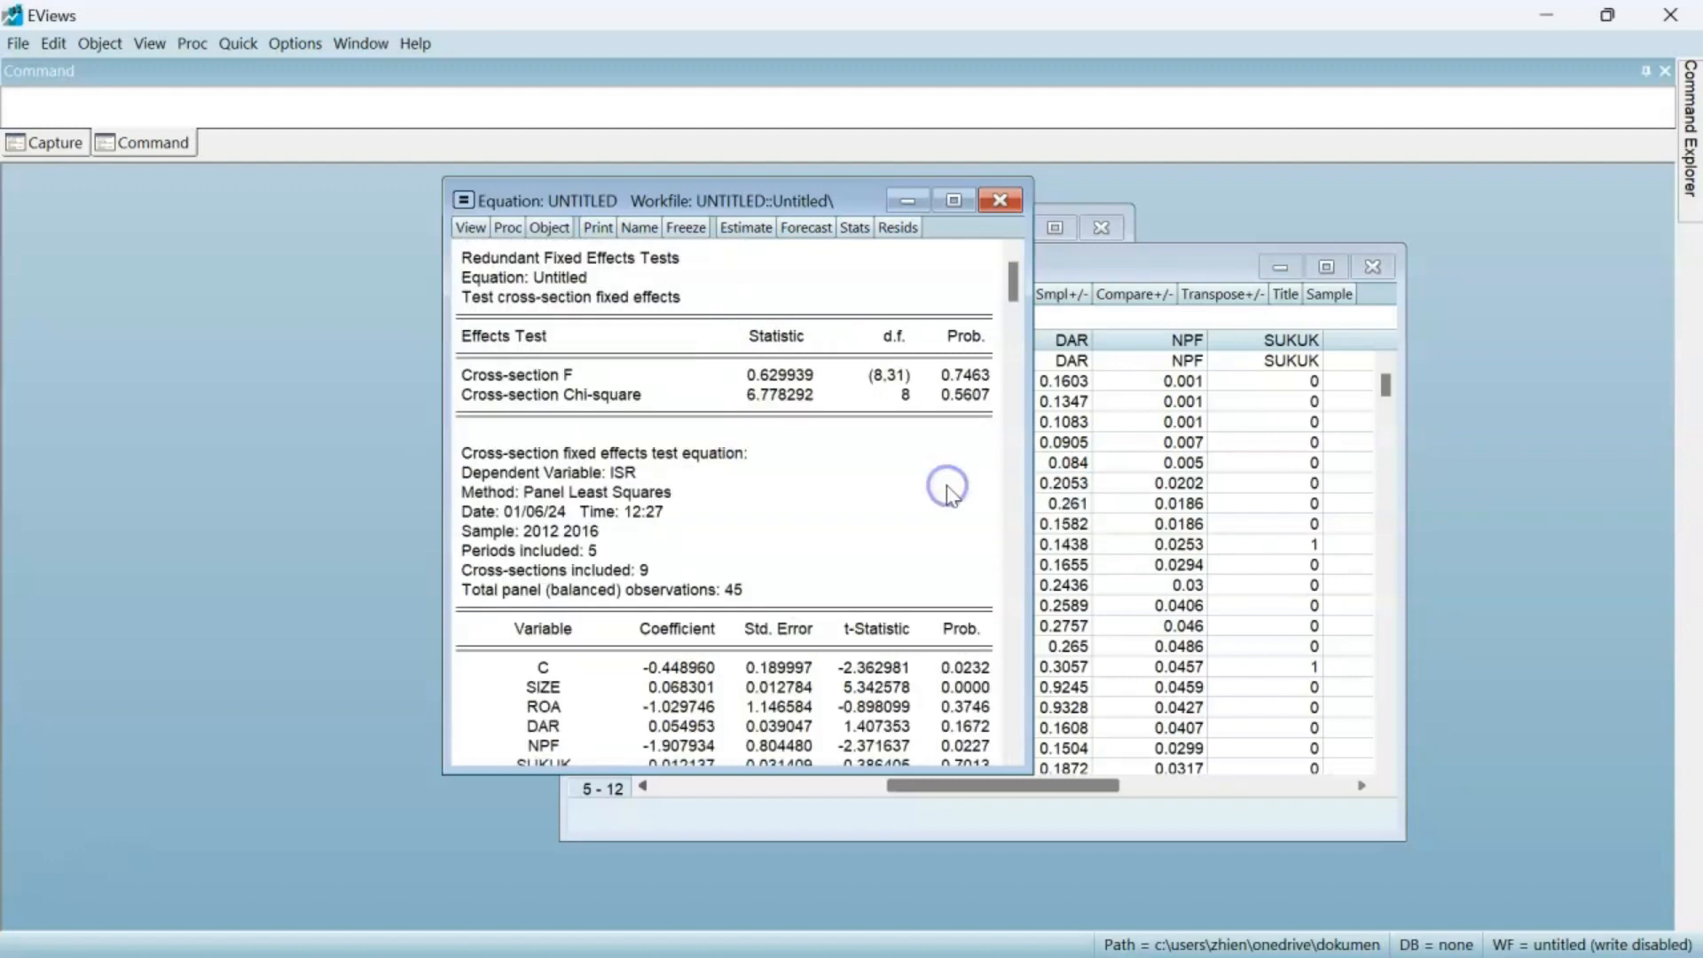
left_click_drag(856, 201, 1048, 184)
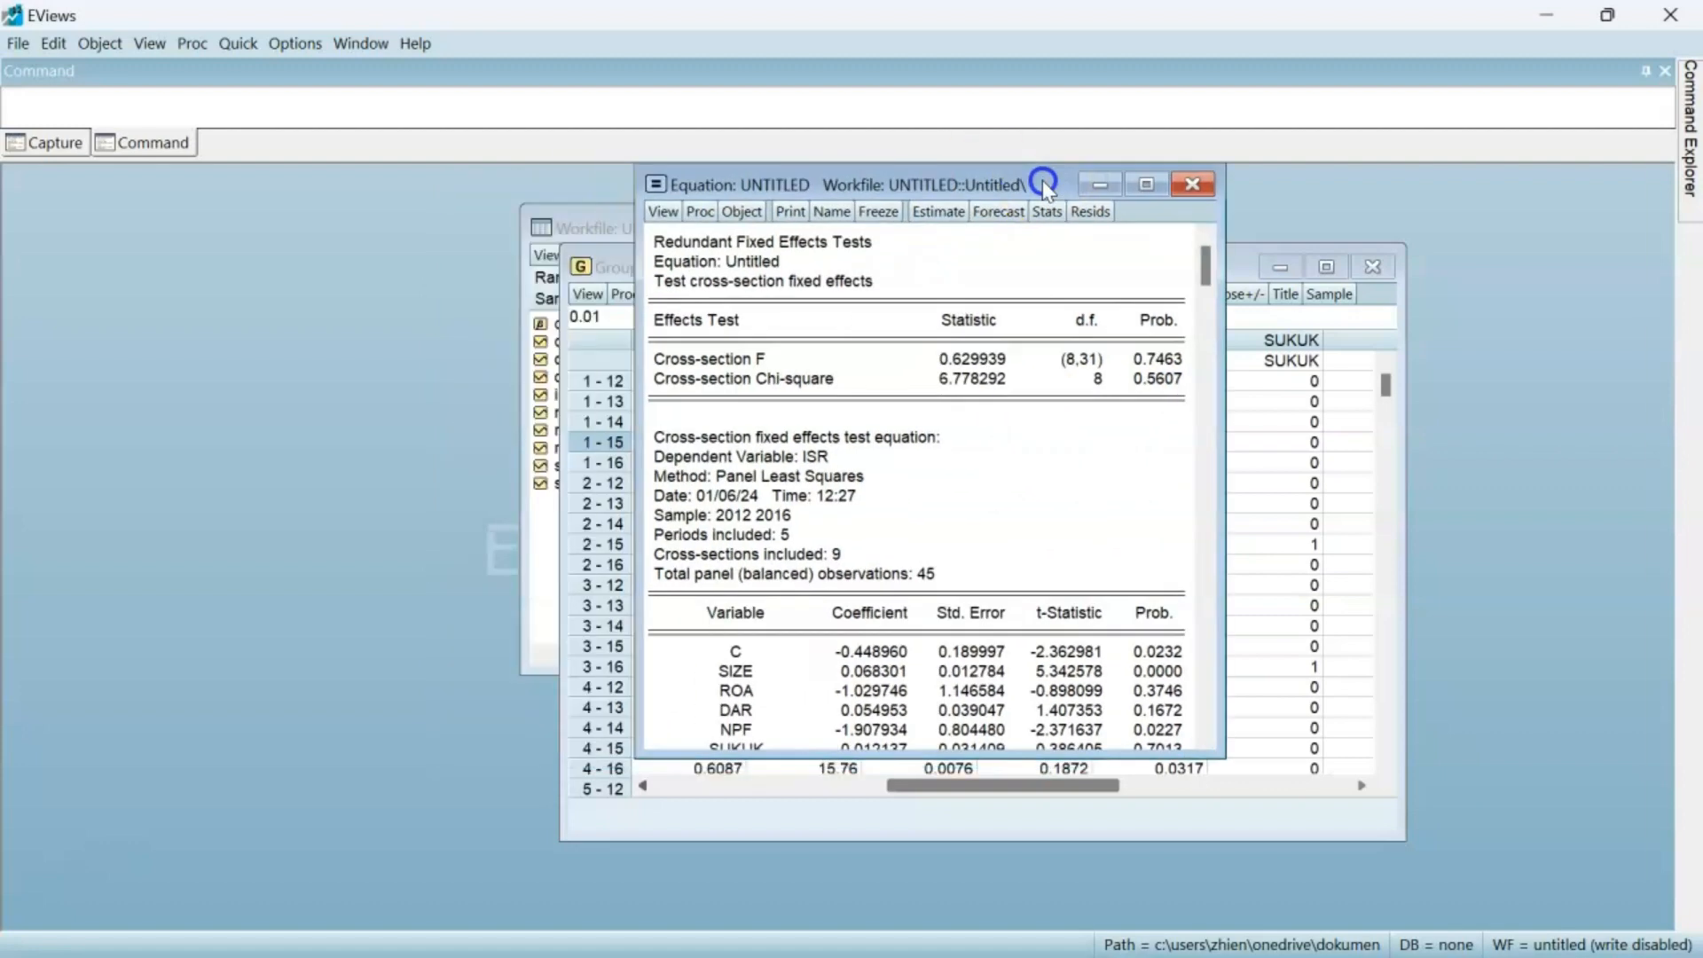
Copy the Effects Test table with the cross-section F and Chi-square rows into Word's Document3, below the model selection table.
left_click_drag(652, 293, 1177, 399)
key("ctrl+c")
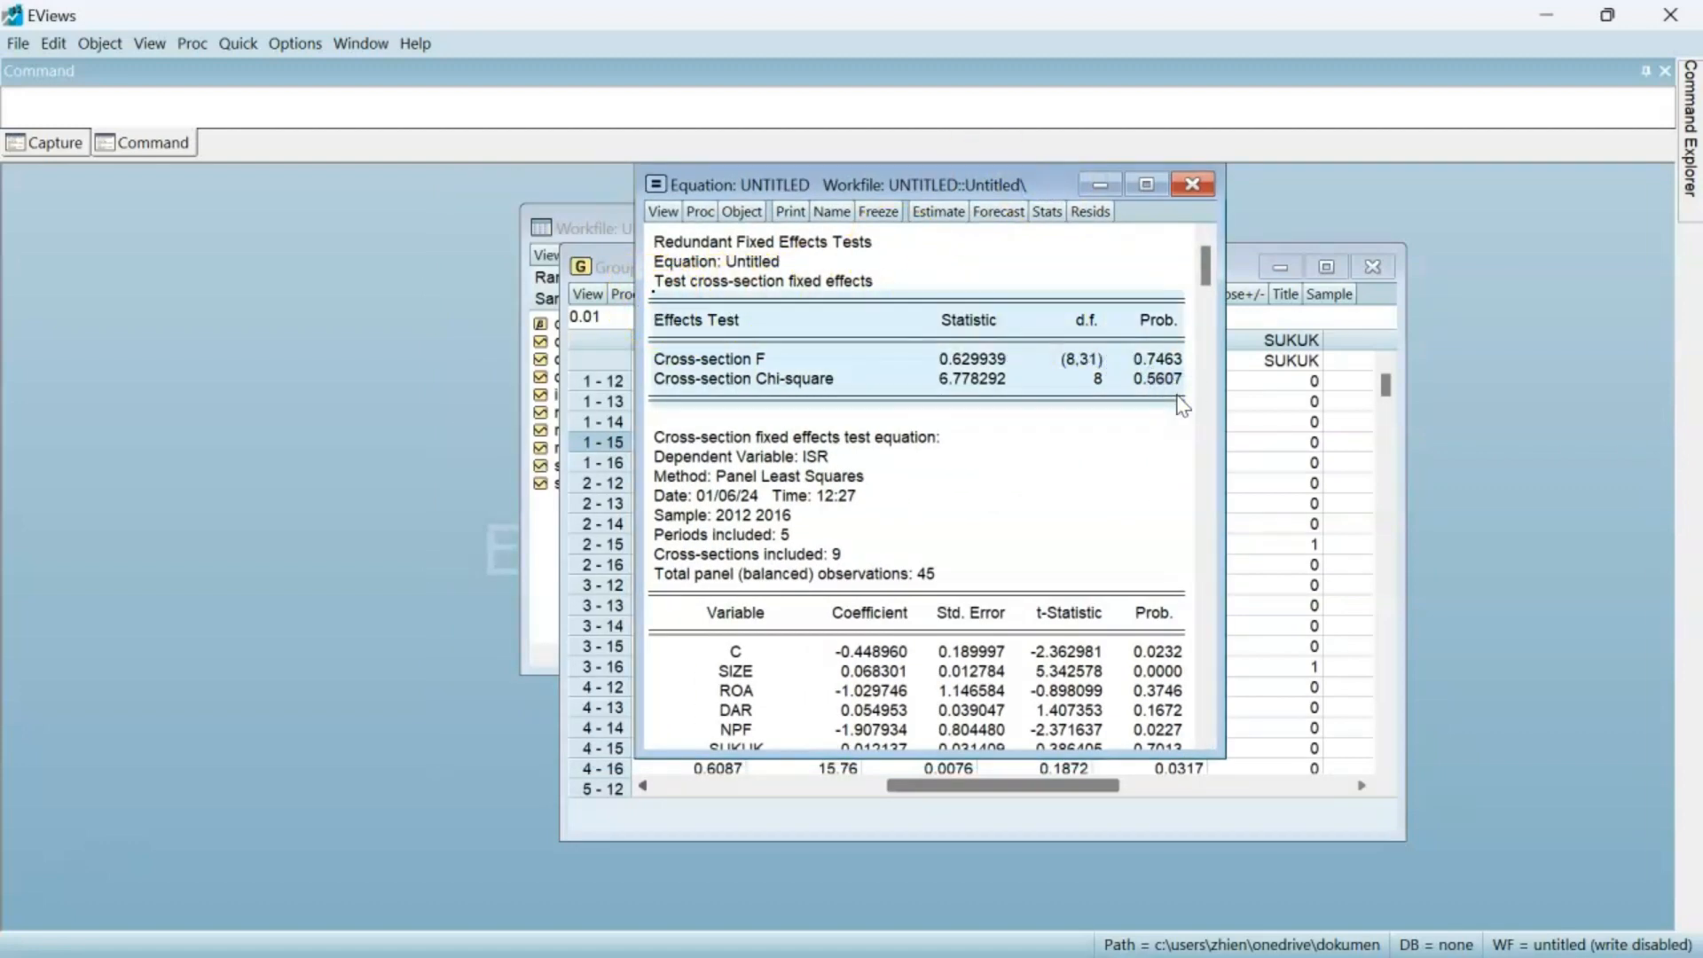
left_click(740, 931)
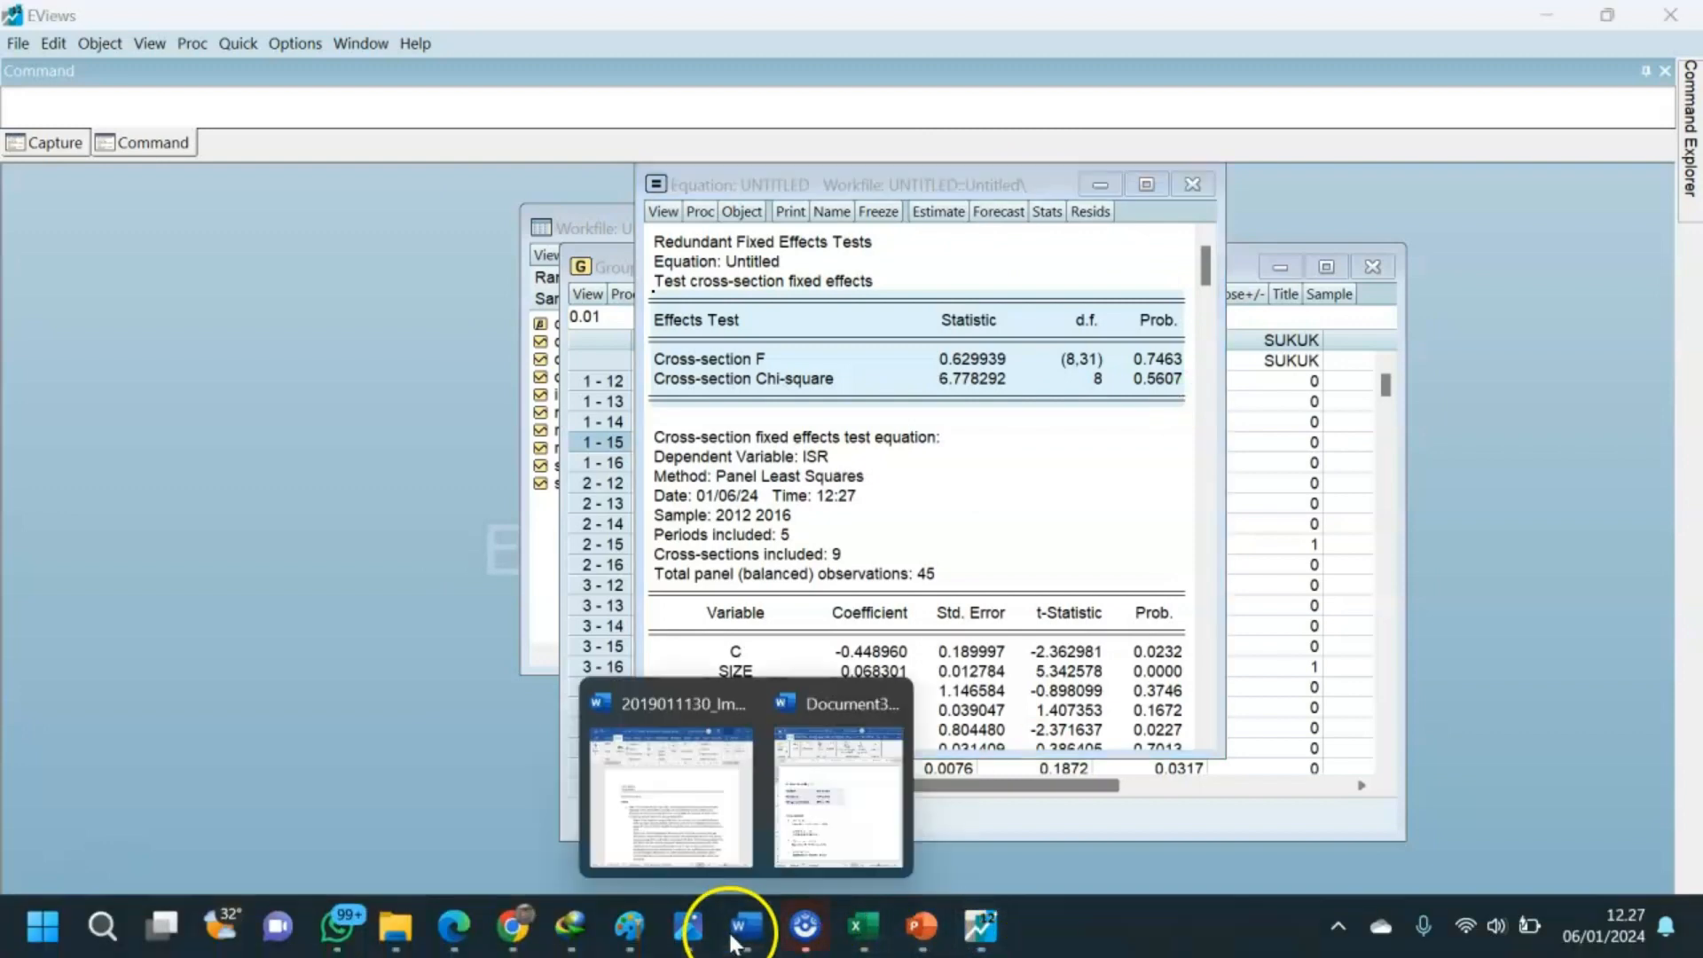
left_click(838, 789)
left_click(514, 527)
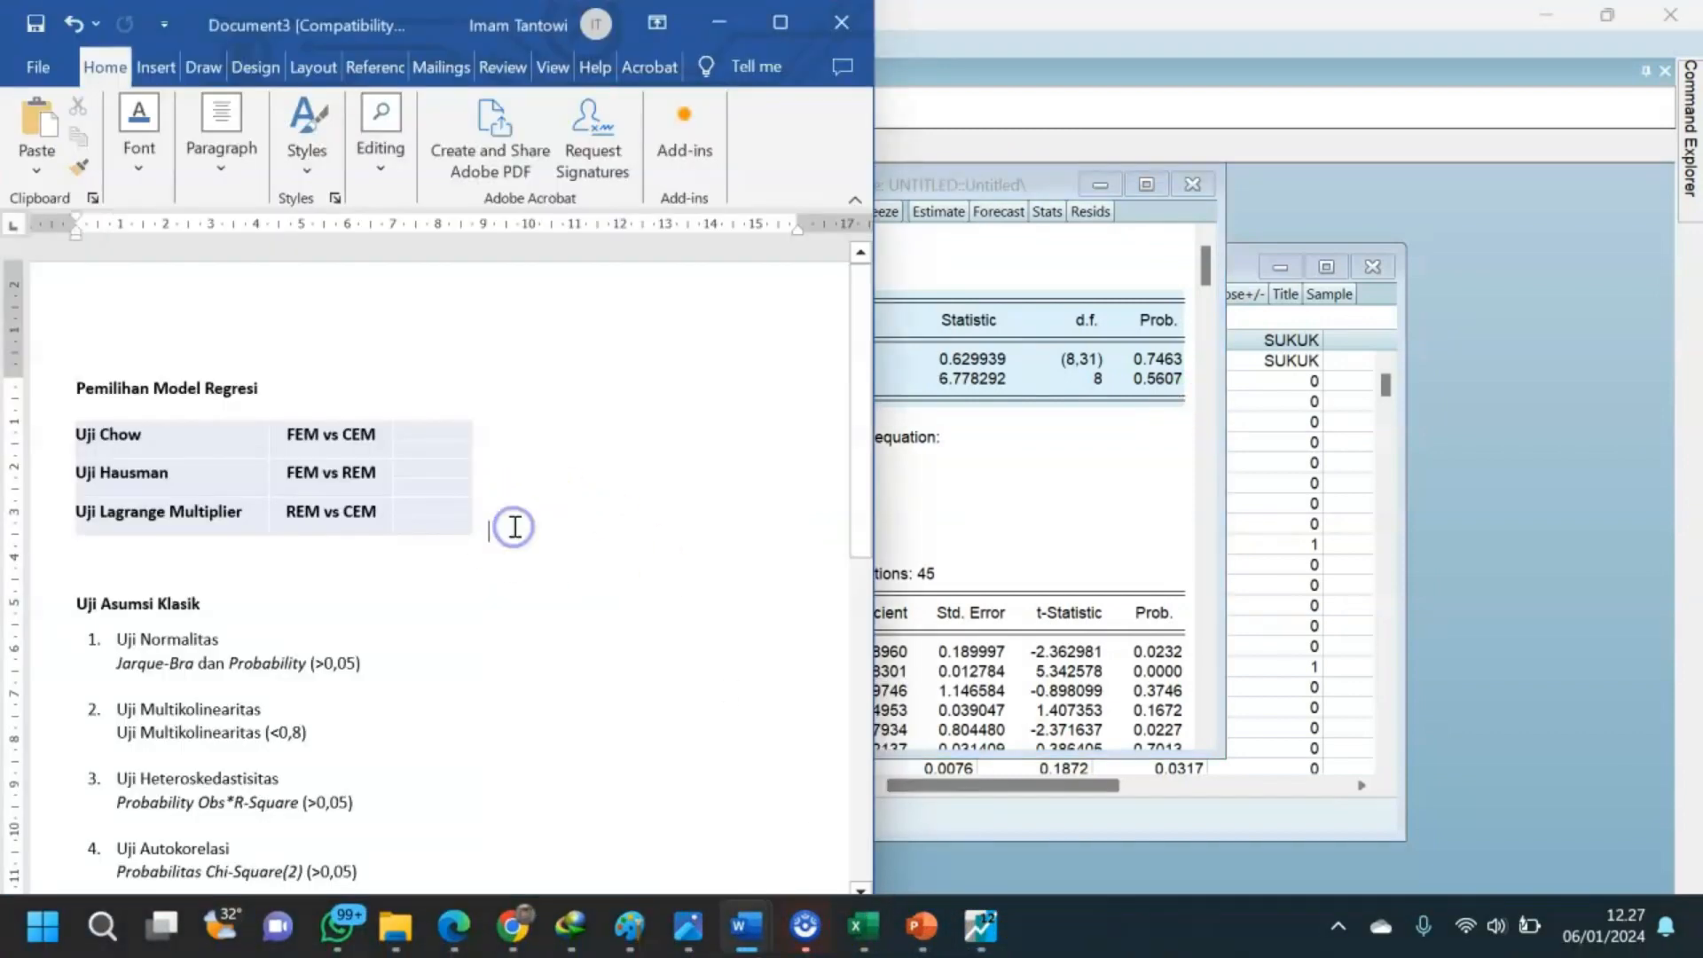
key("Return")
key("ctrl+v")
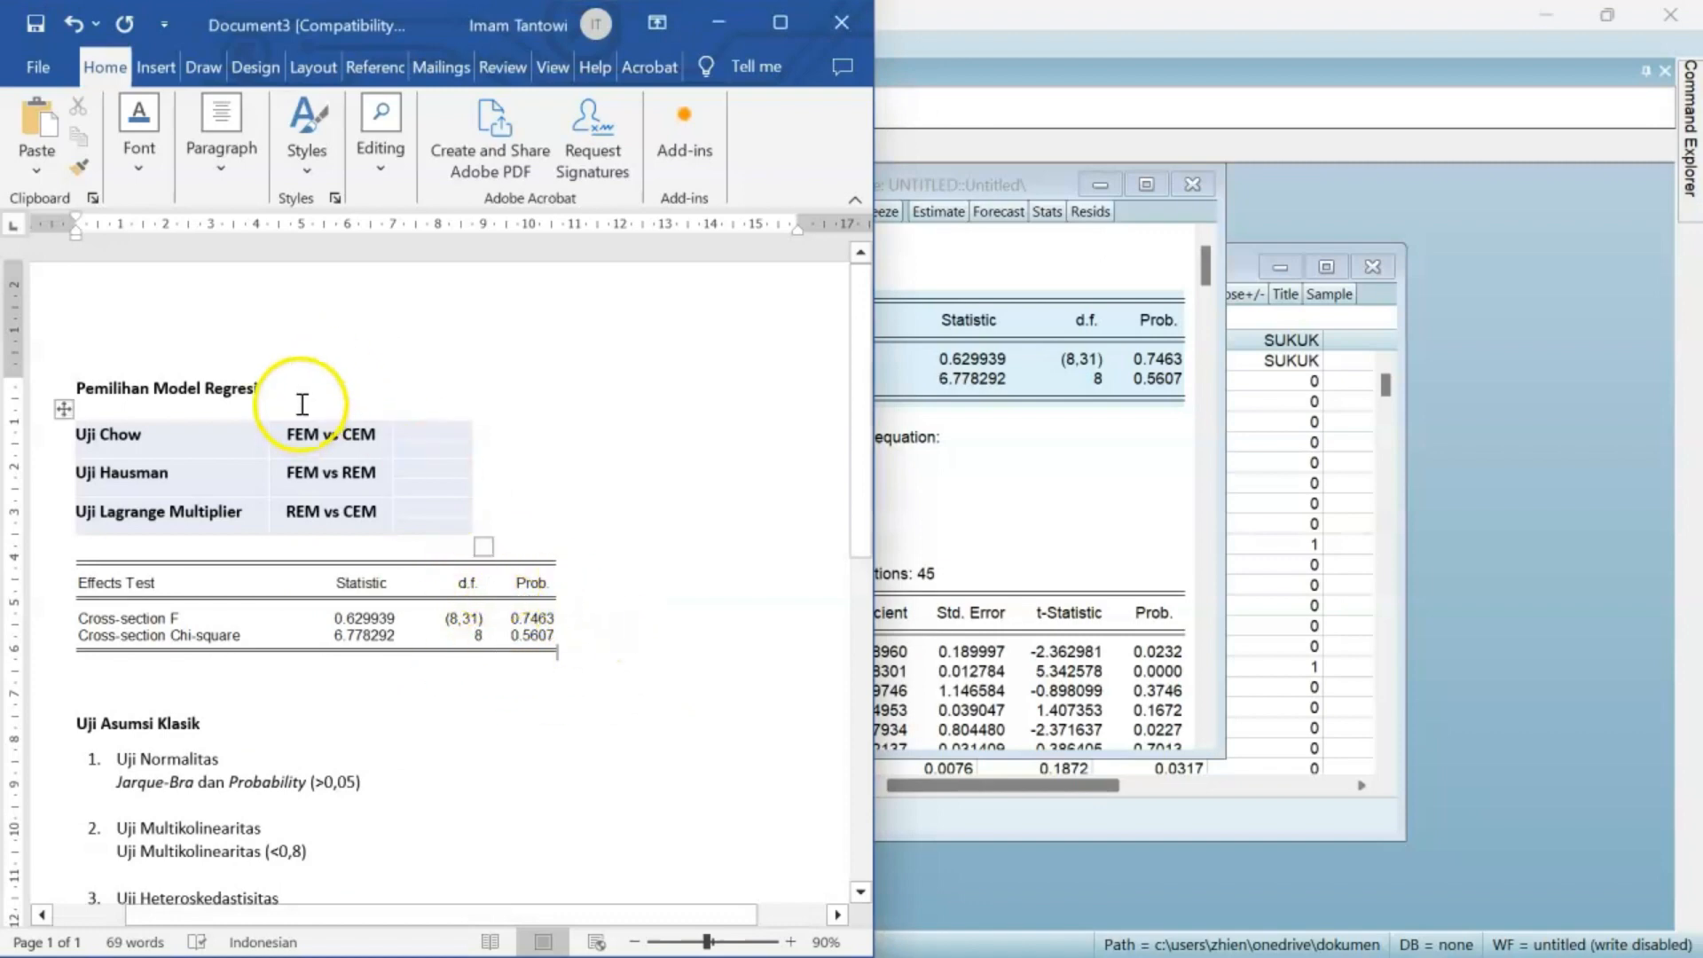
Append "(0,05)" to the heading "Pemilihan Model Regresi" and enter "CEM" as the result in the Uji Chow row.
left_click(301, 399)
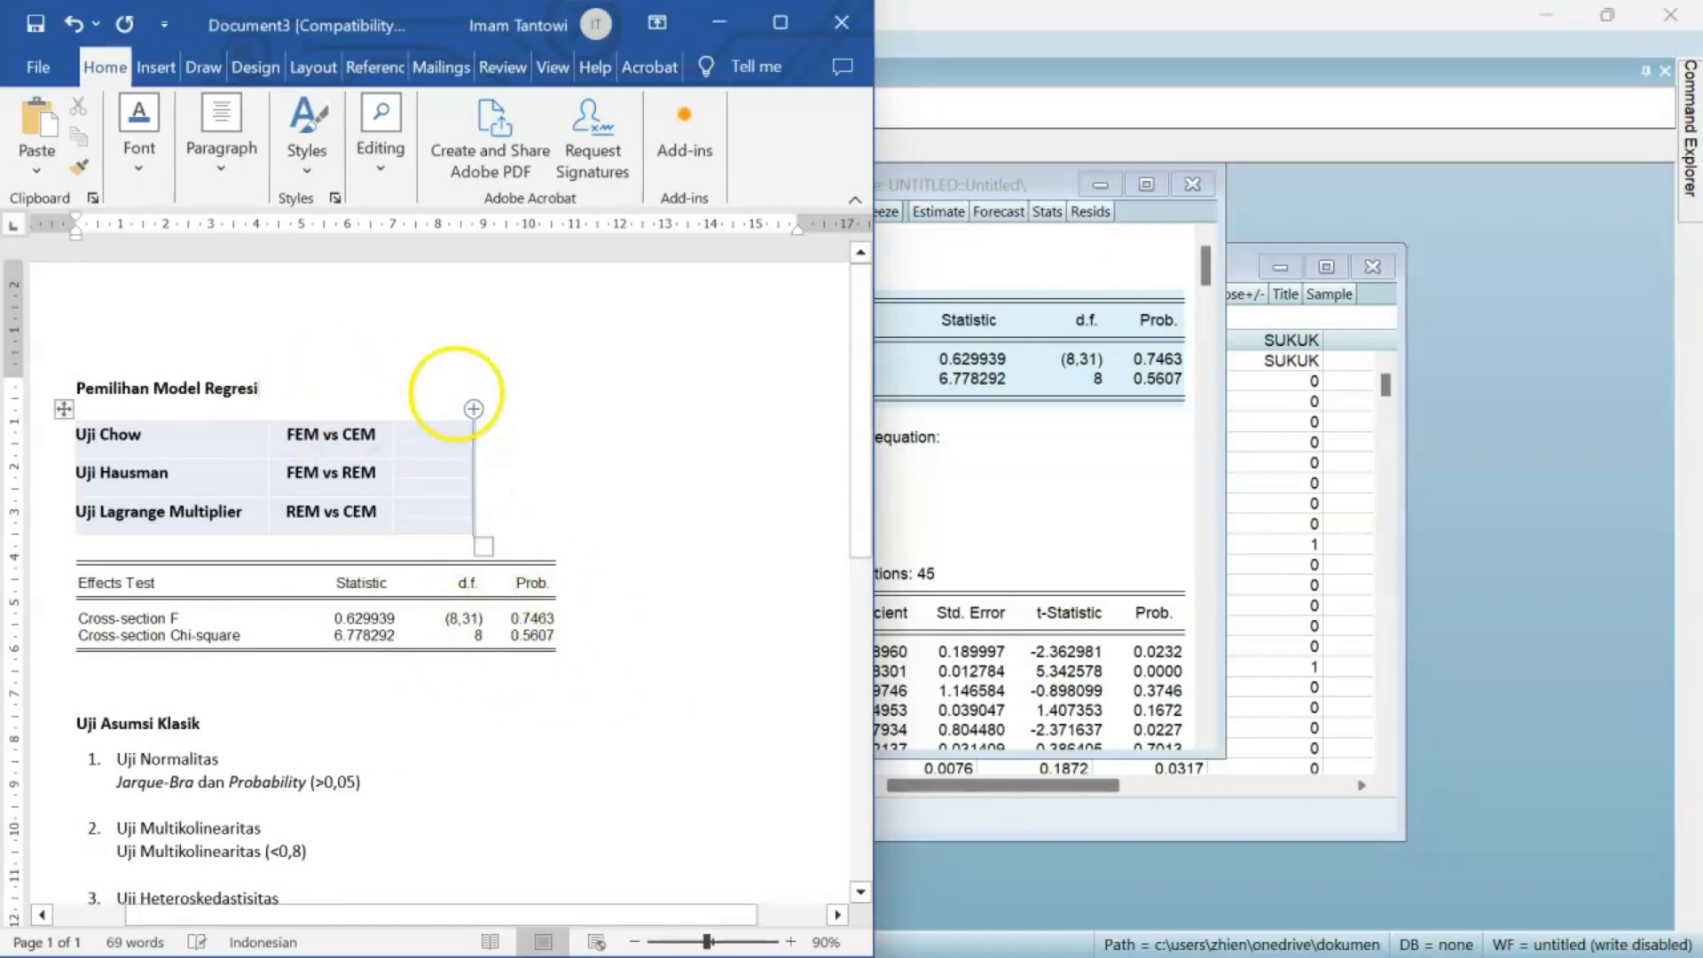
type("(0,05")
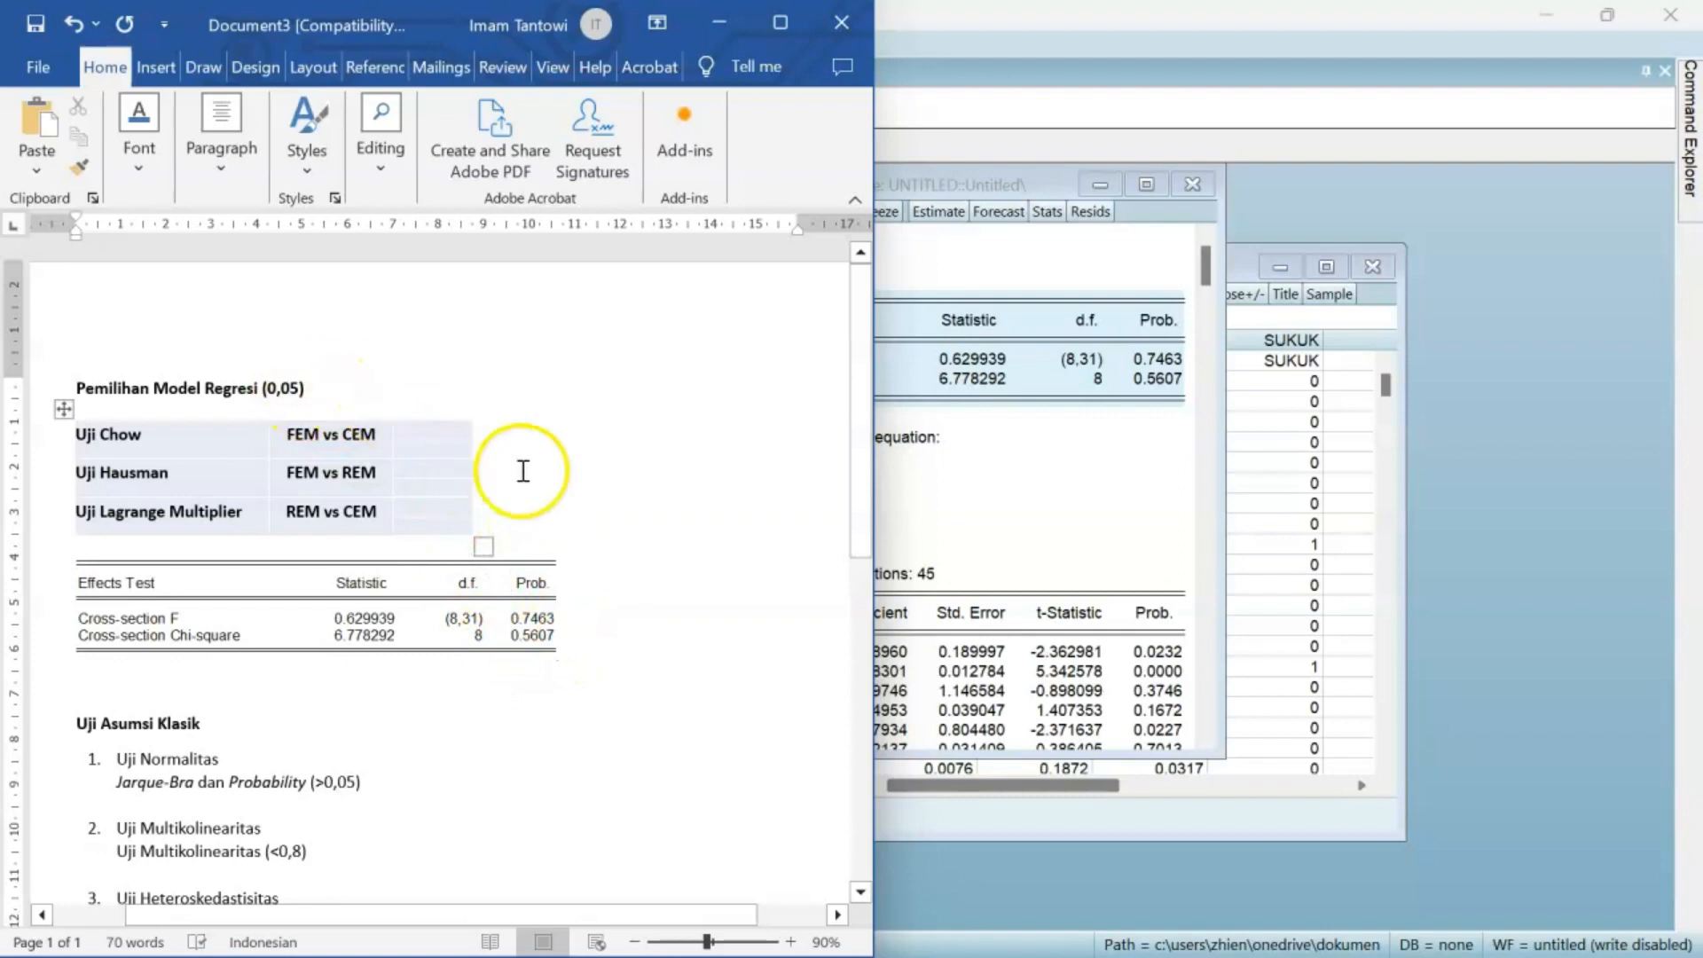
left_click_drag(344, 434, 383, 435)
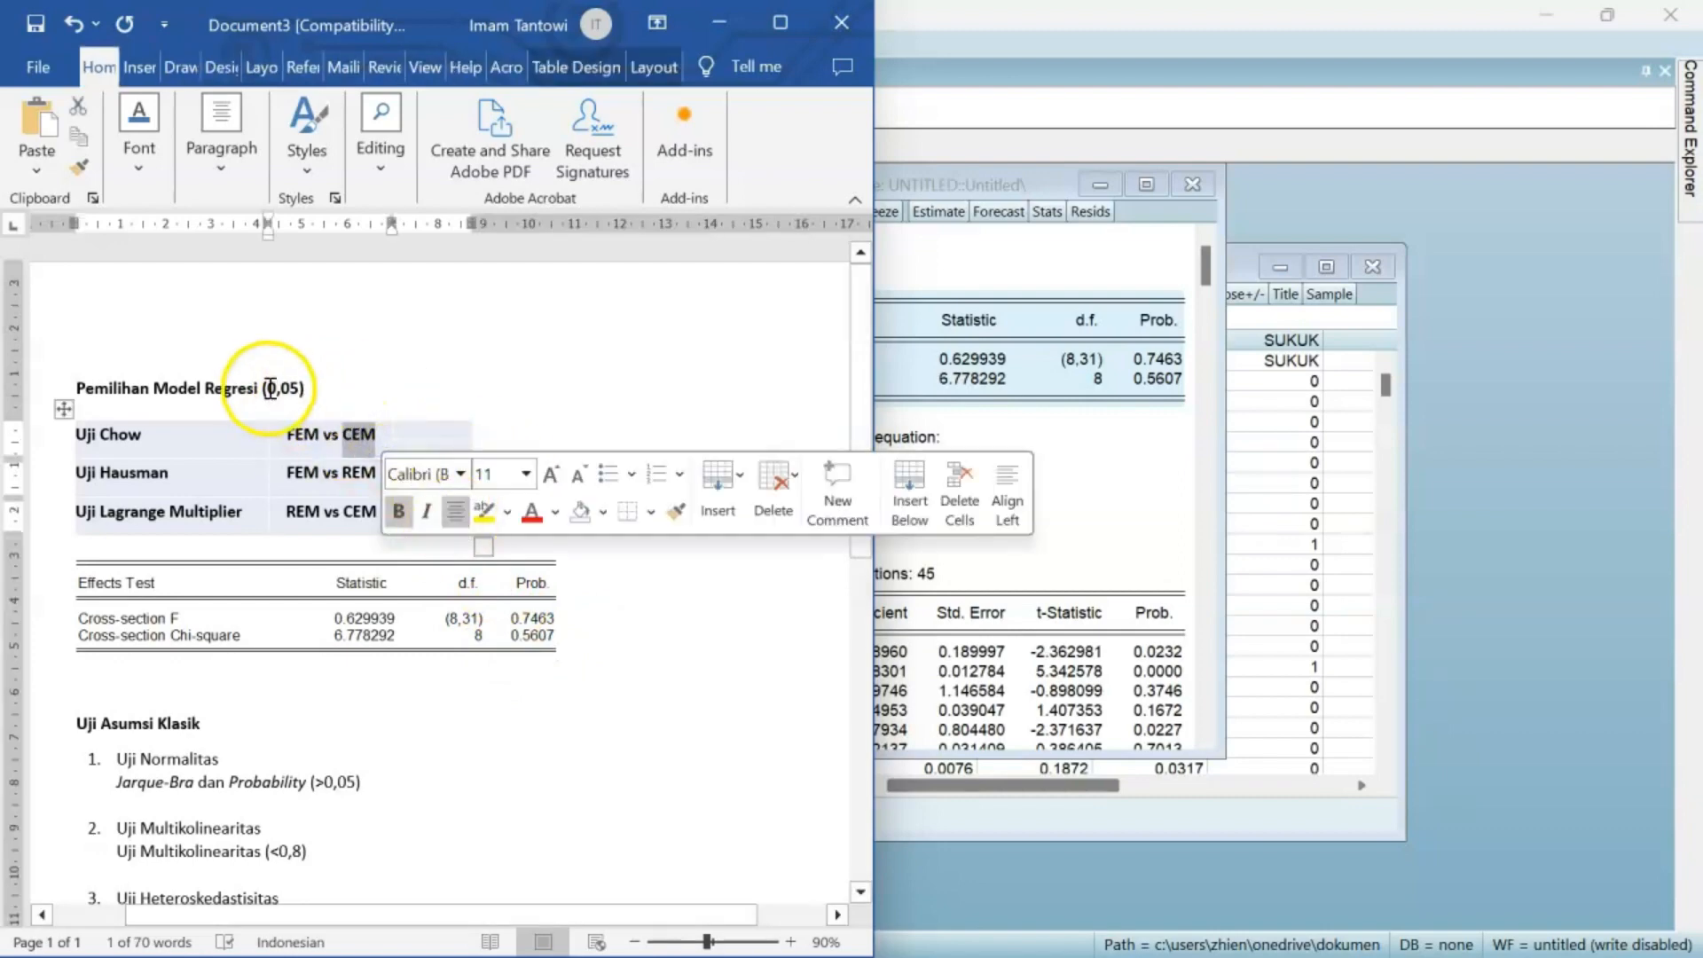
double_click(307, 438)
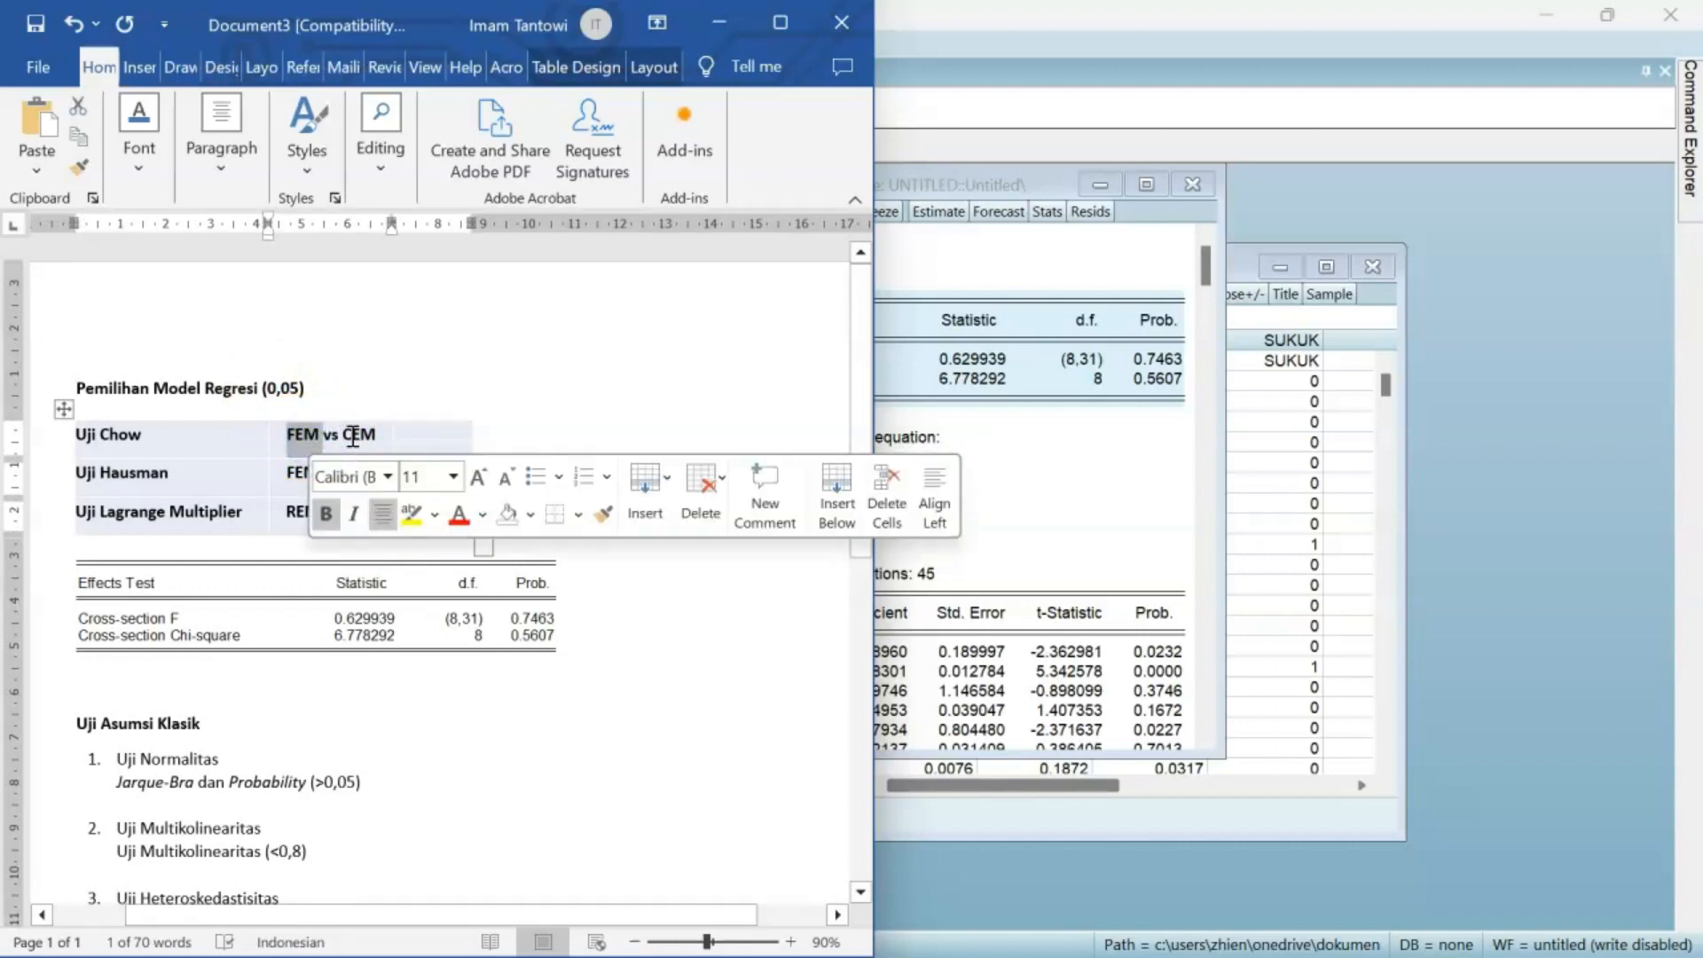
left_click_drag(353, 437, 448, 434)
left_click(442, 438)
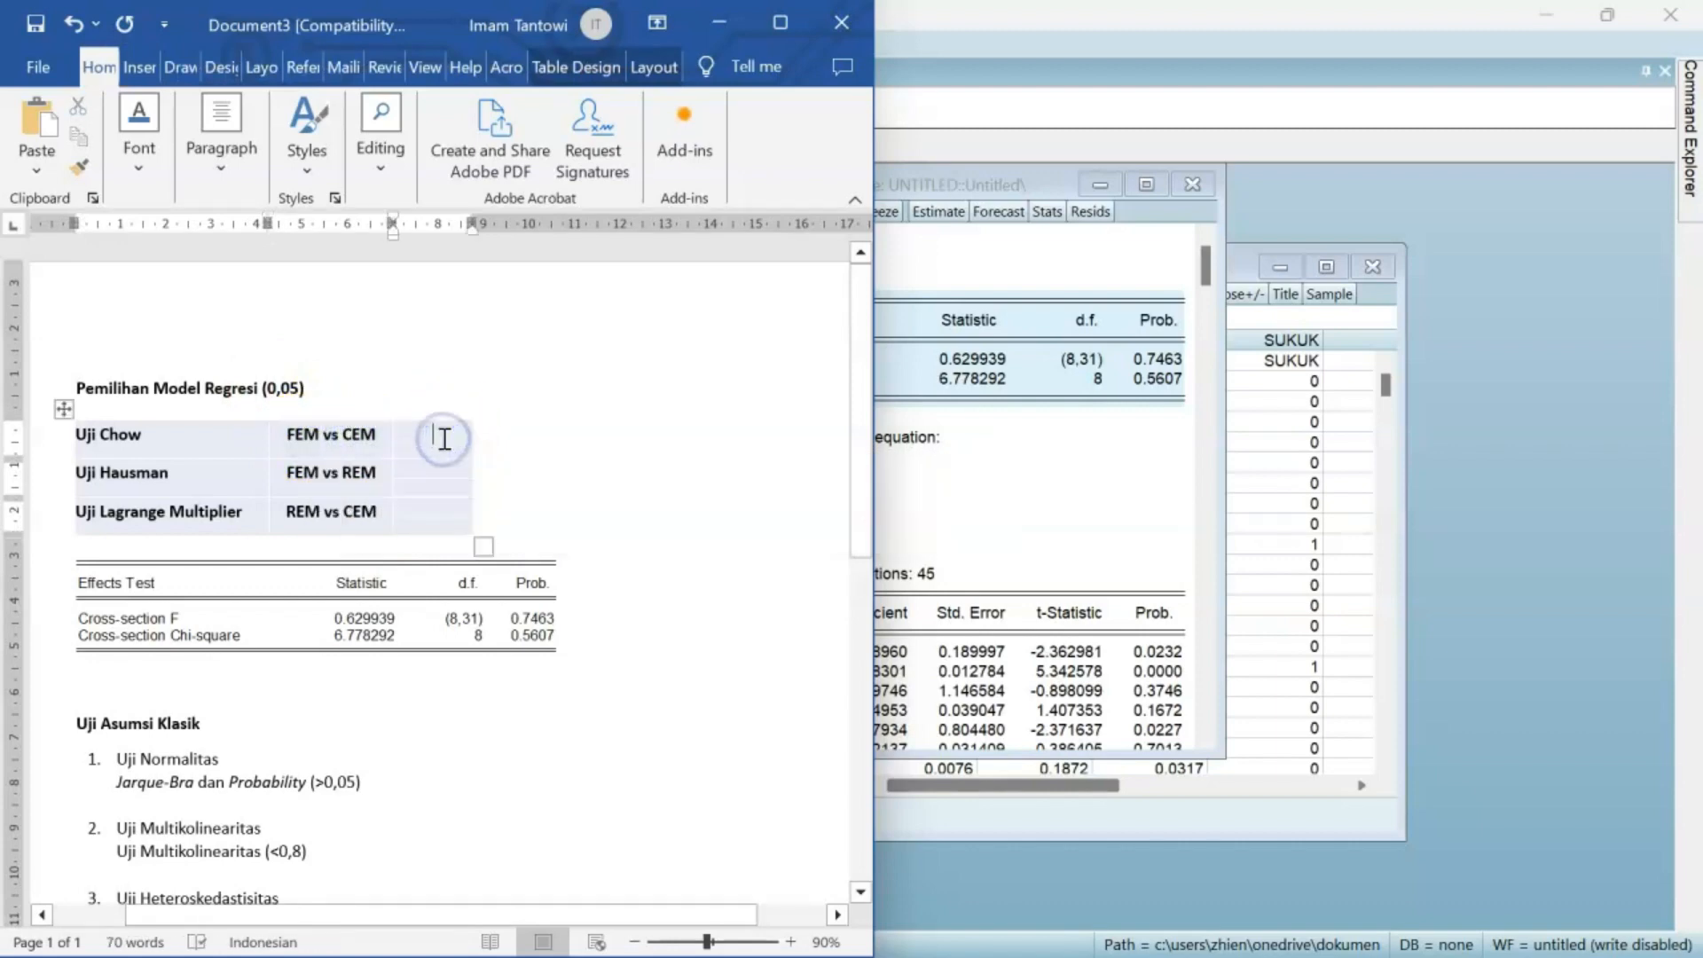
type("CEM")
left_click(487, 452)
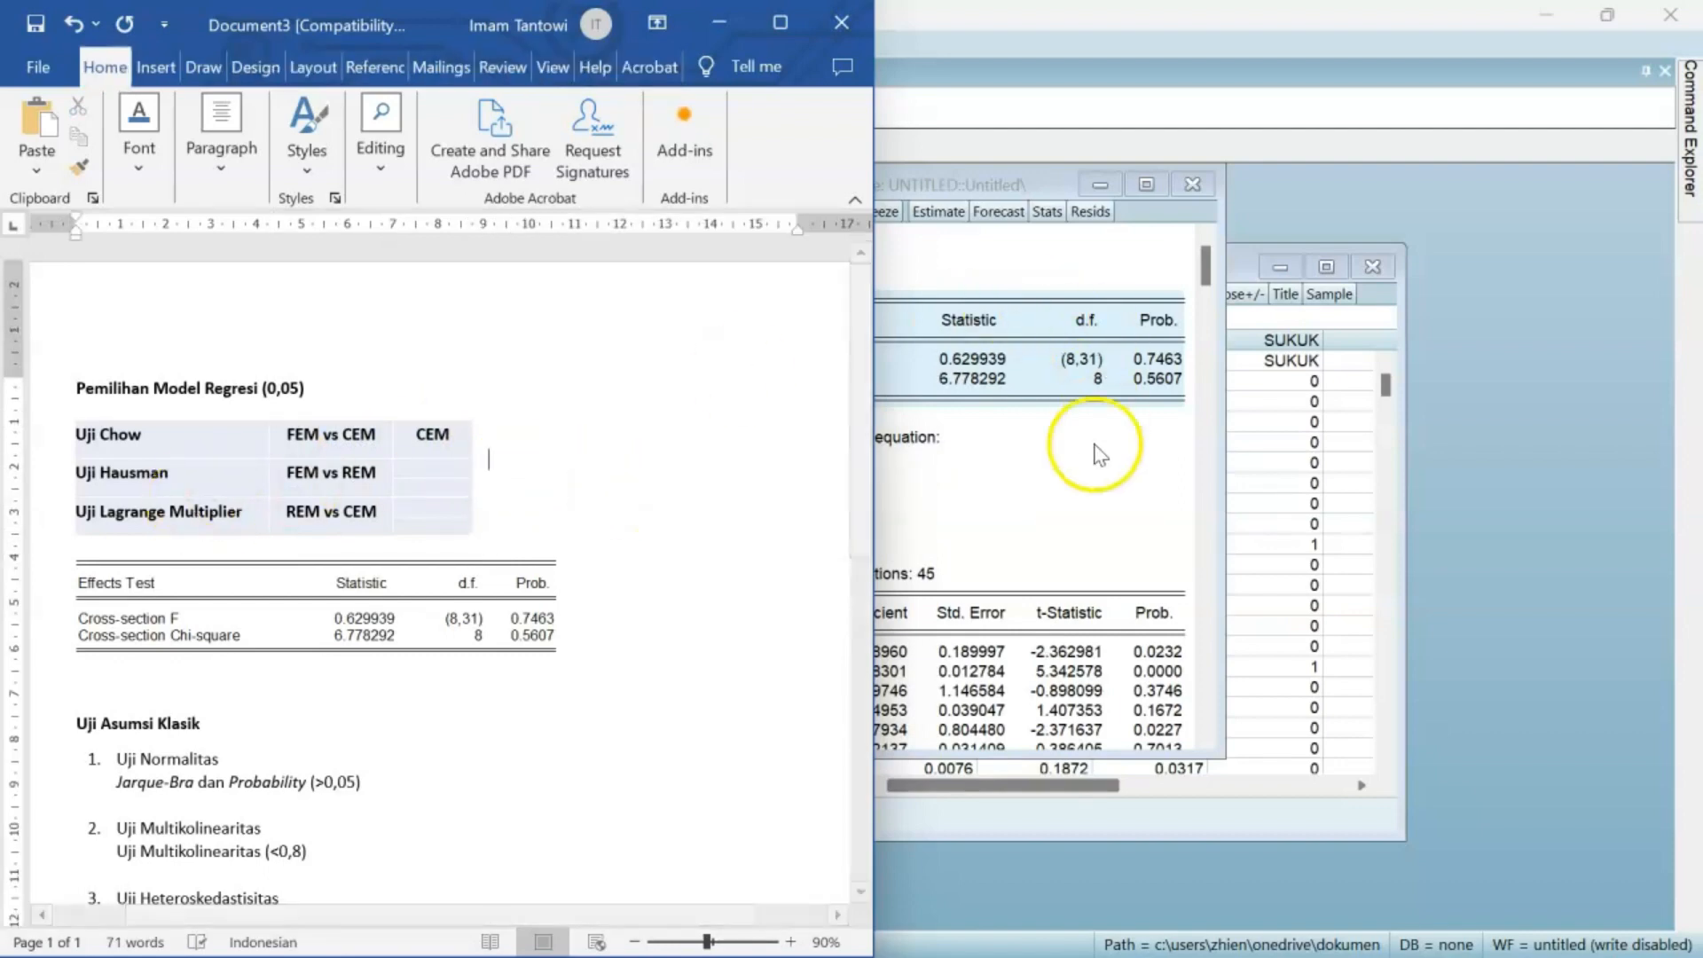
Return to EViews and re-estimate the ISR equation with cross-section effects set to Random.
left_click(1095, 499)
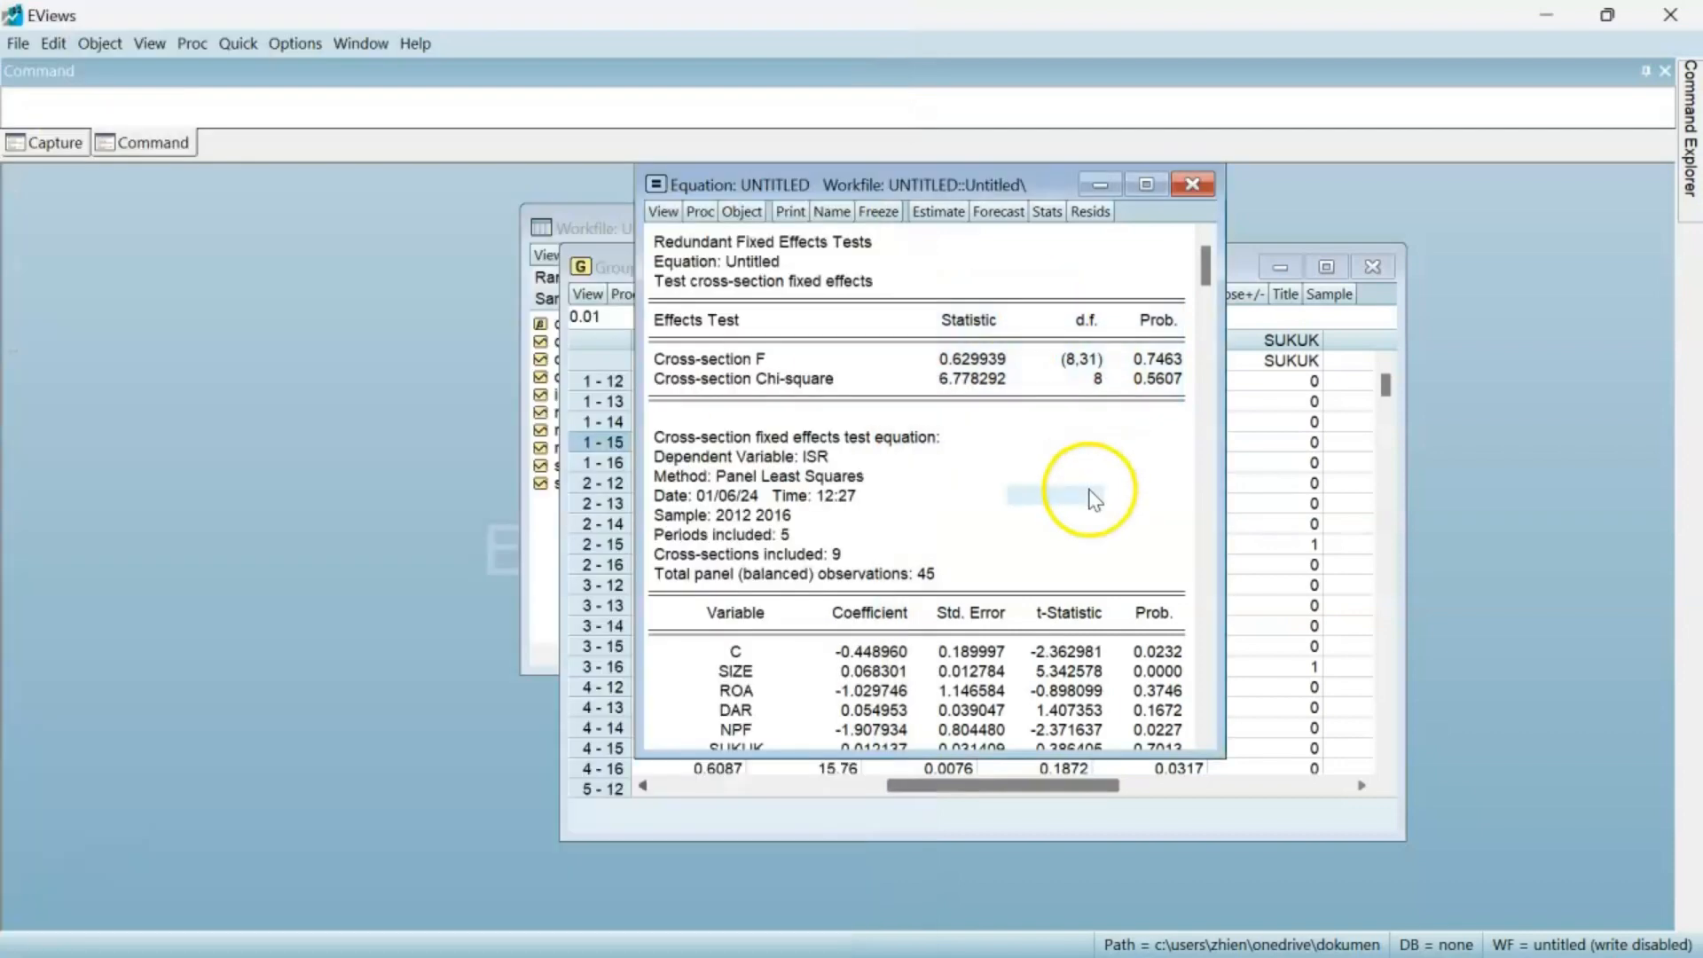
left_click(931, 211)
left_click(749, 201)
left_click(802, 282)
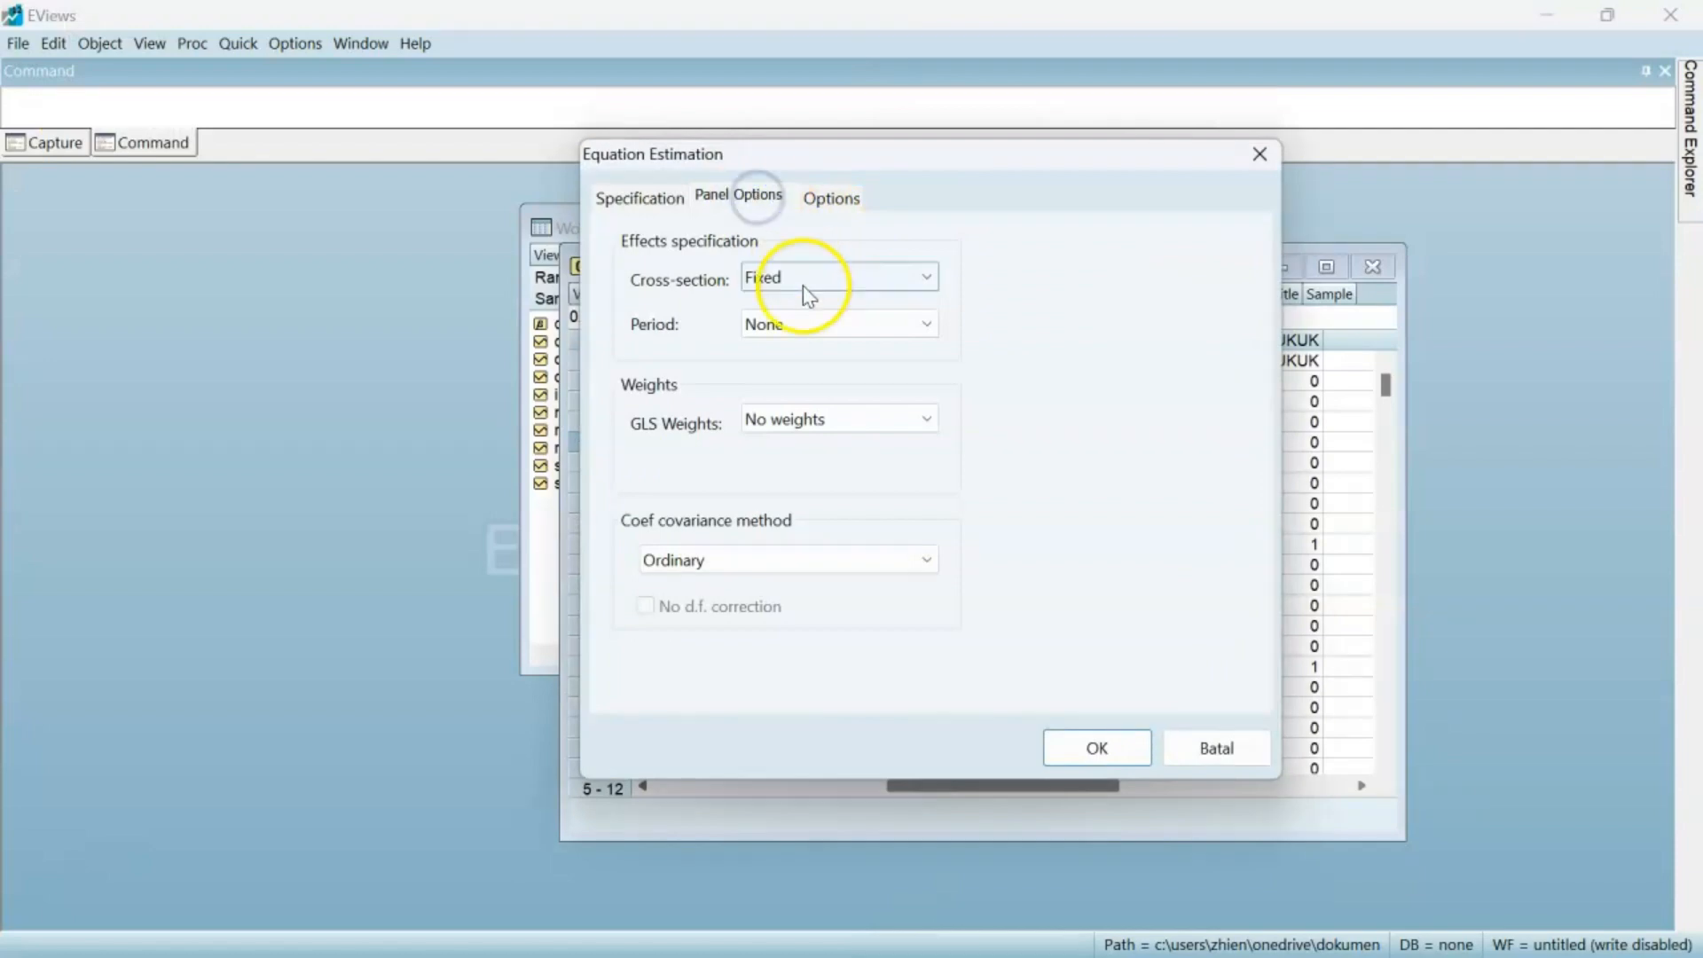
left_click(800, 348)
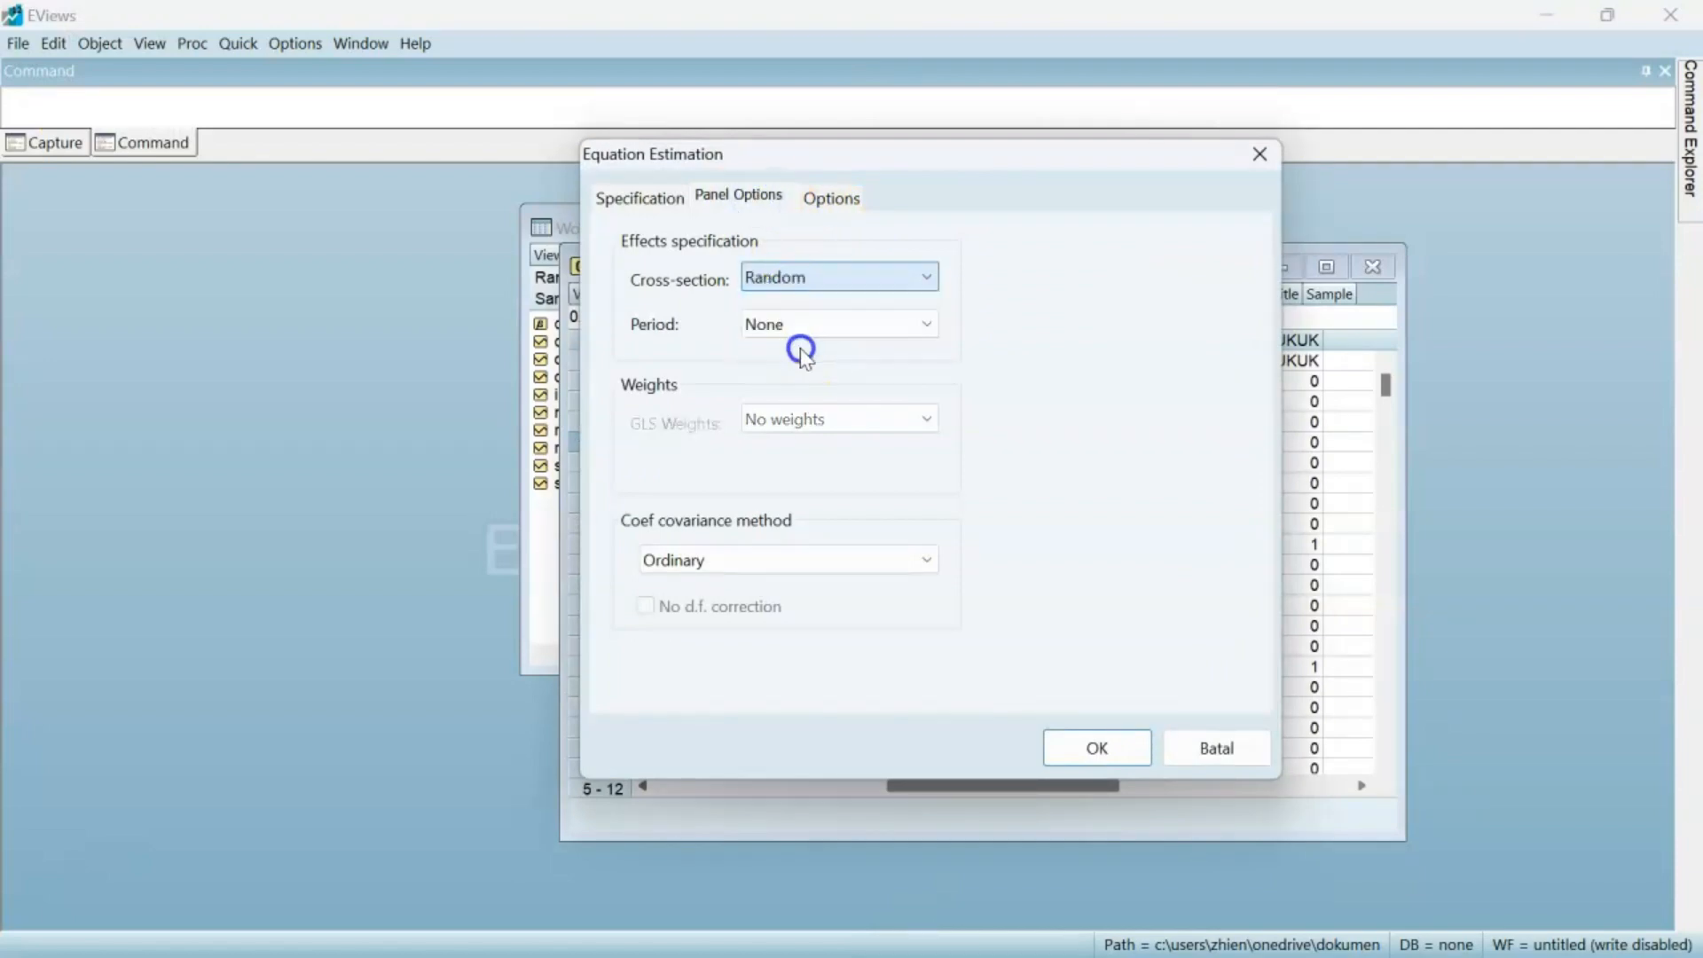
left_click_drag(1098, 156, 690, 175)
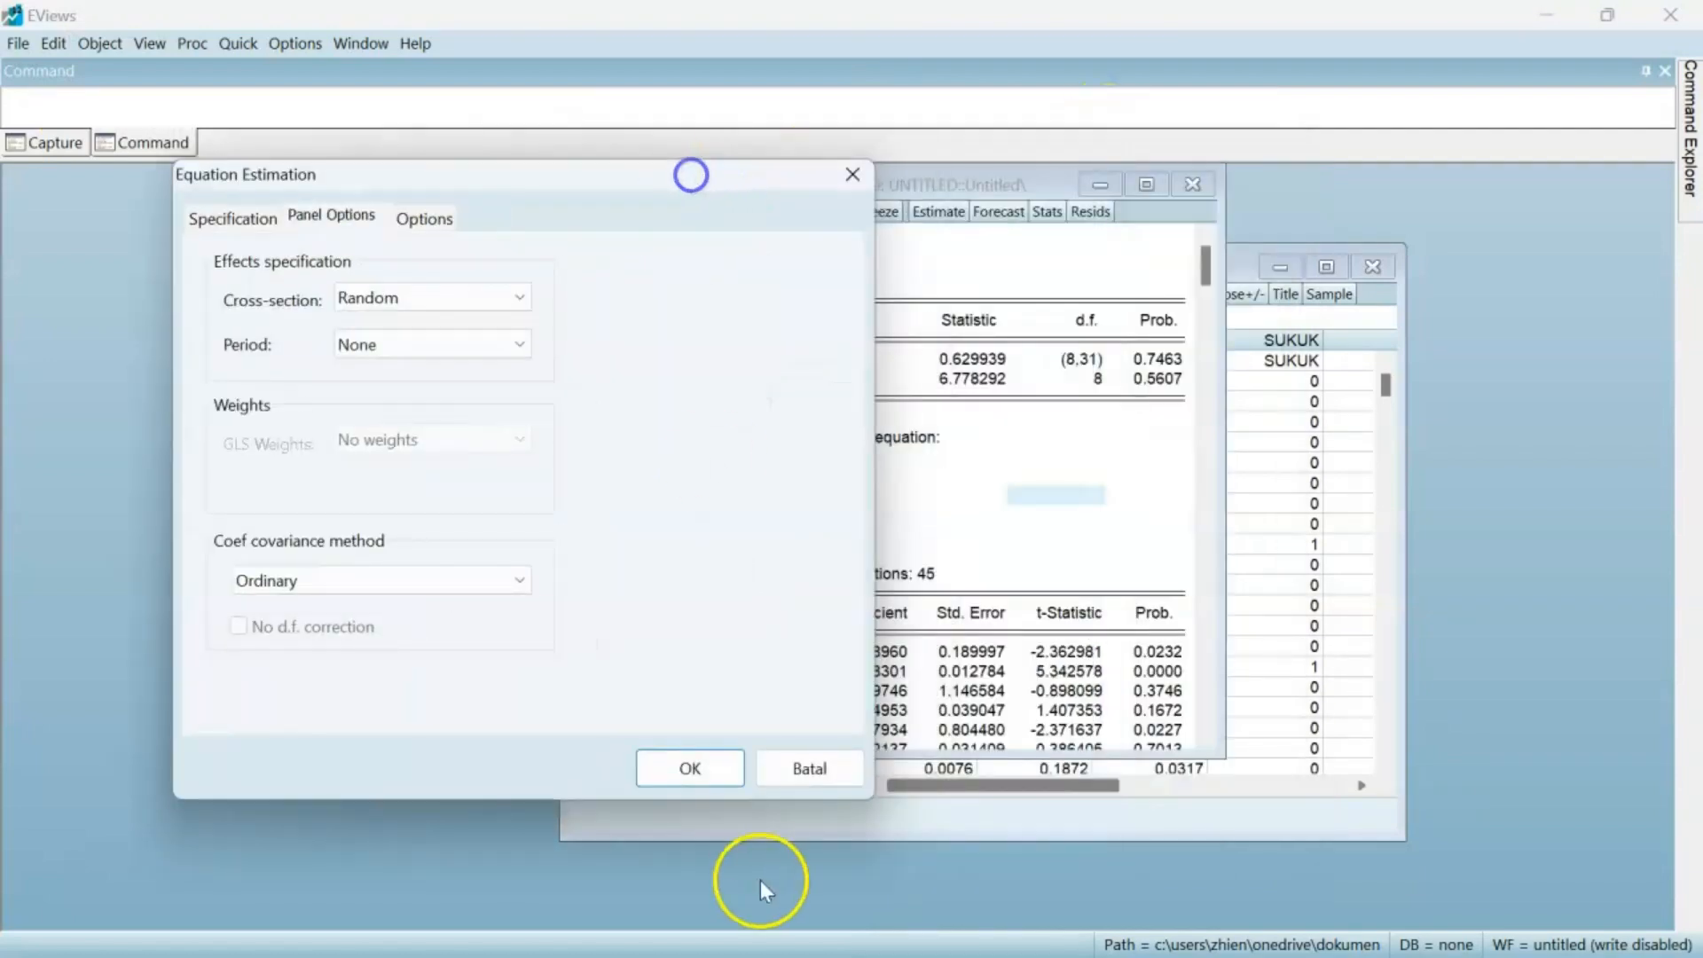
left_click(692, 769)
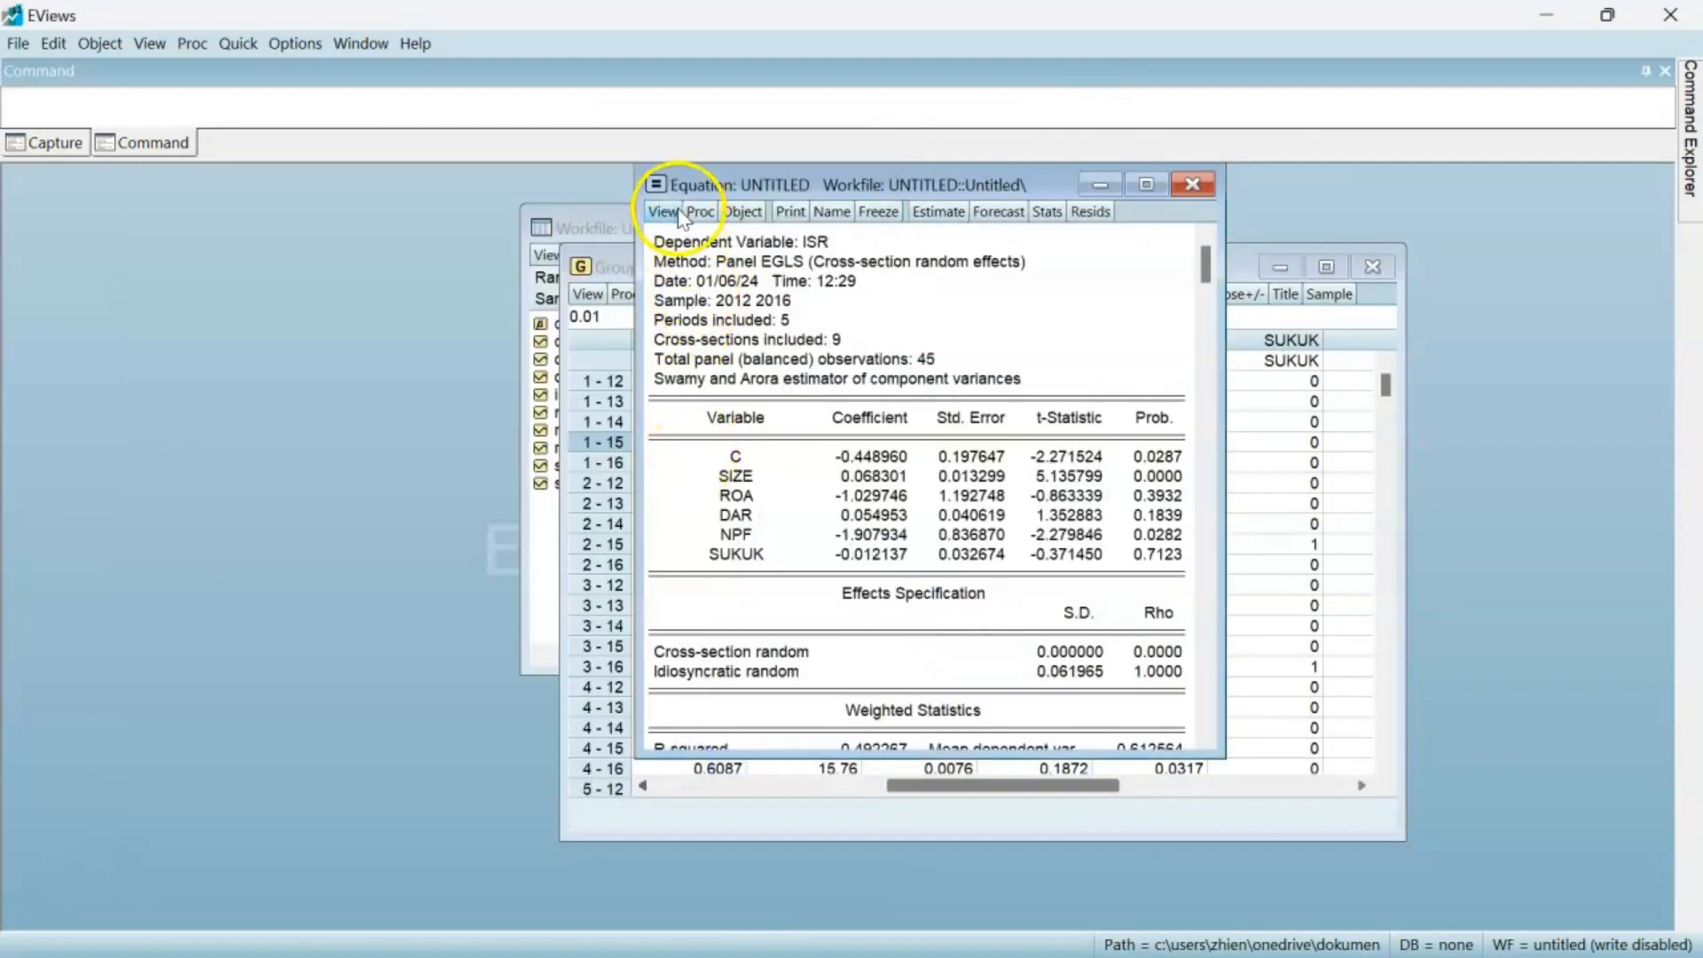
Run the Correlated Random Effects - Hausman Test and copy its Test Summary table.
left_click(667, 212)
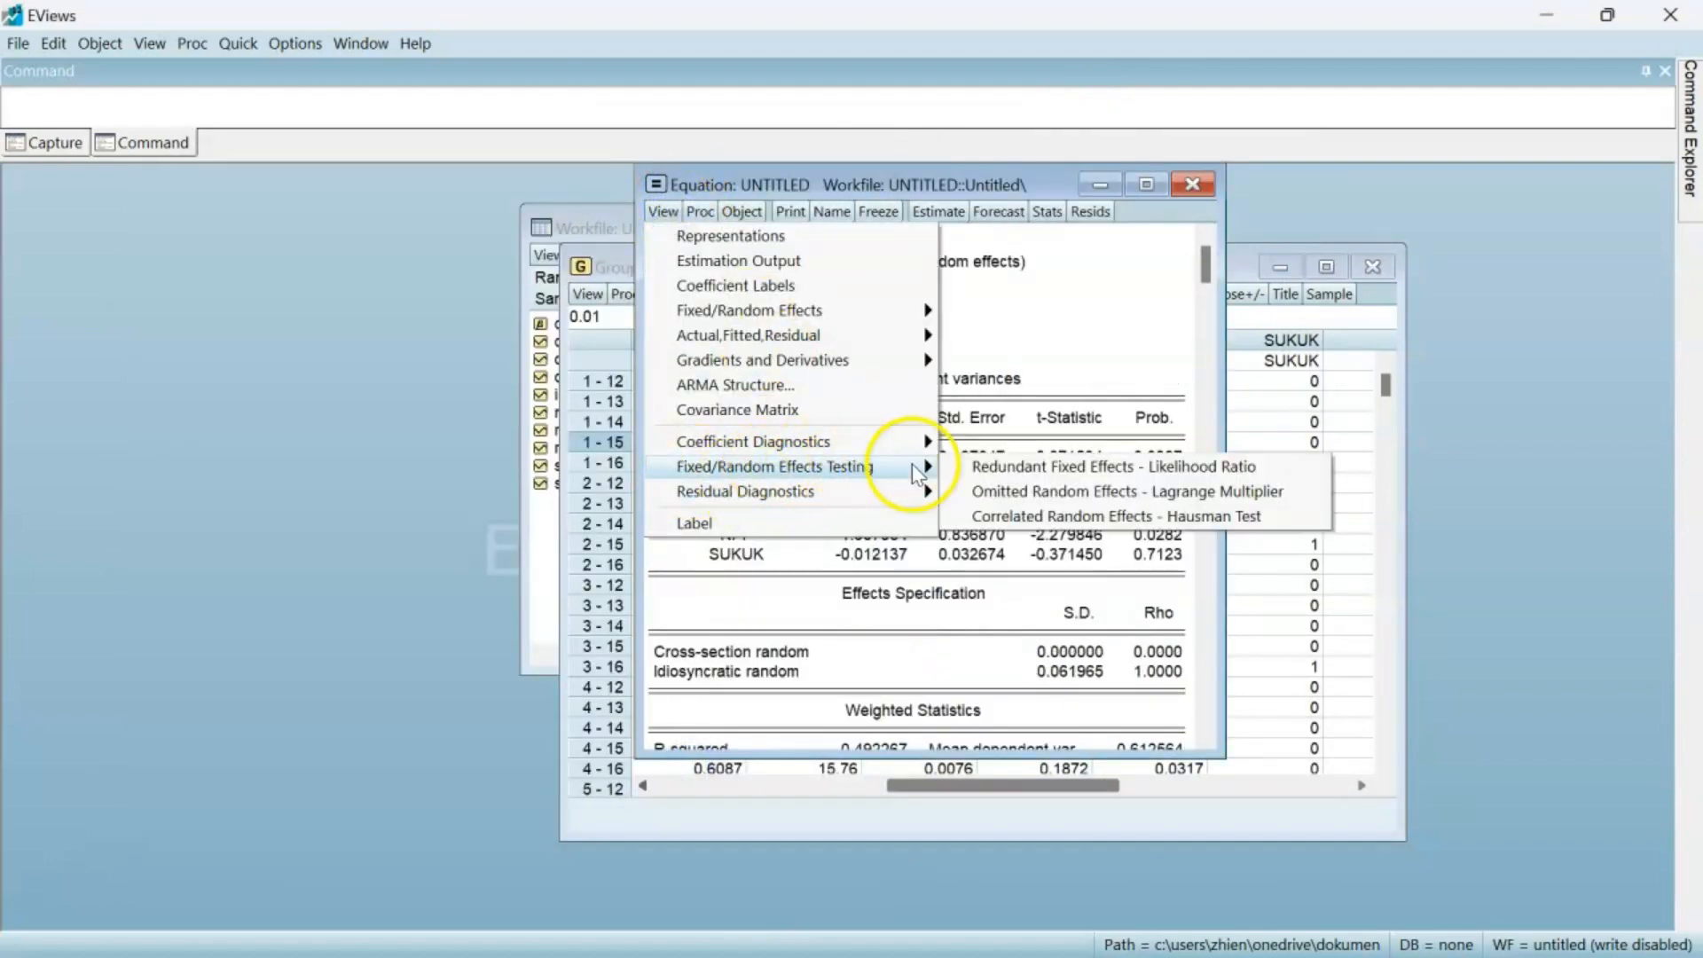
left_click(1087, 516)
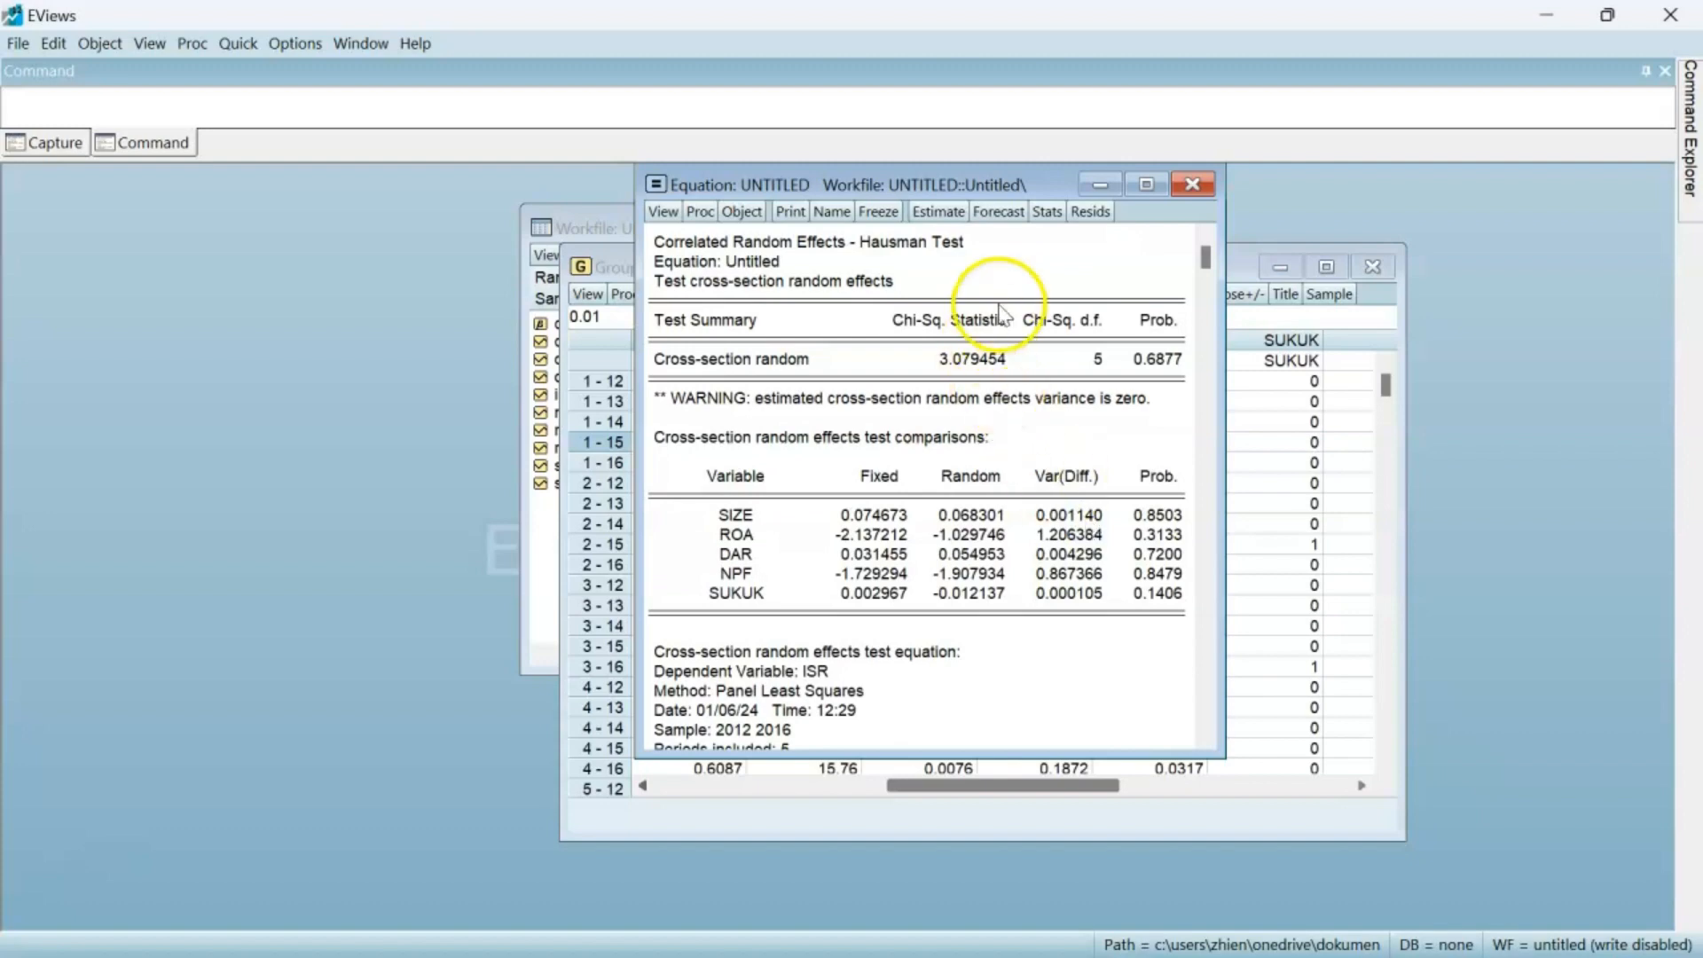
left_click_drag(656, 309, 1169, 377)
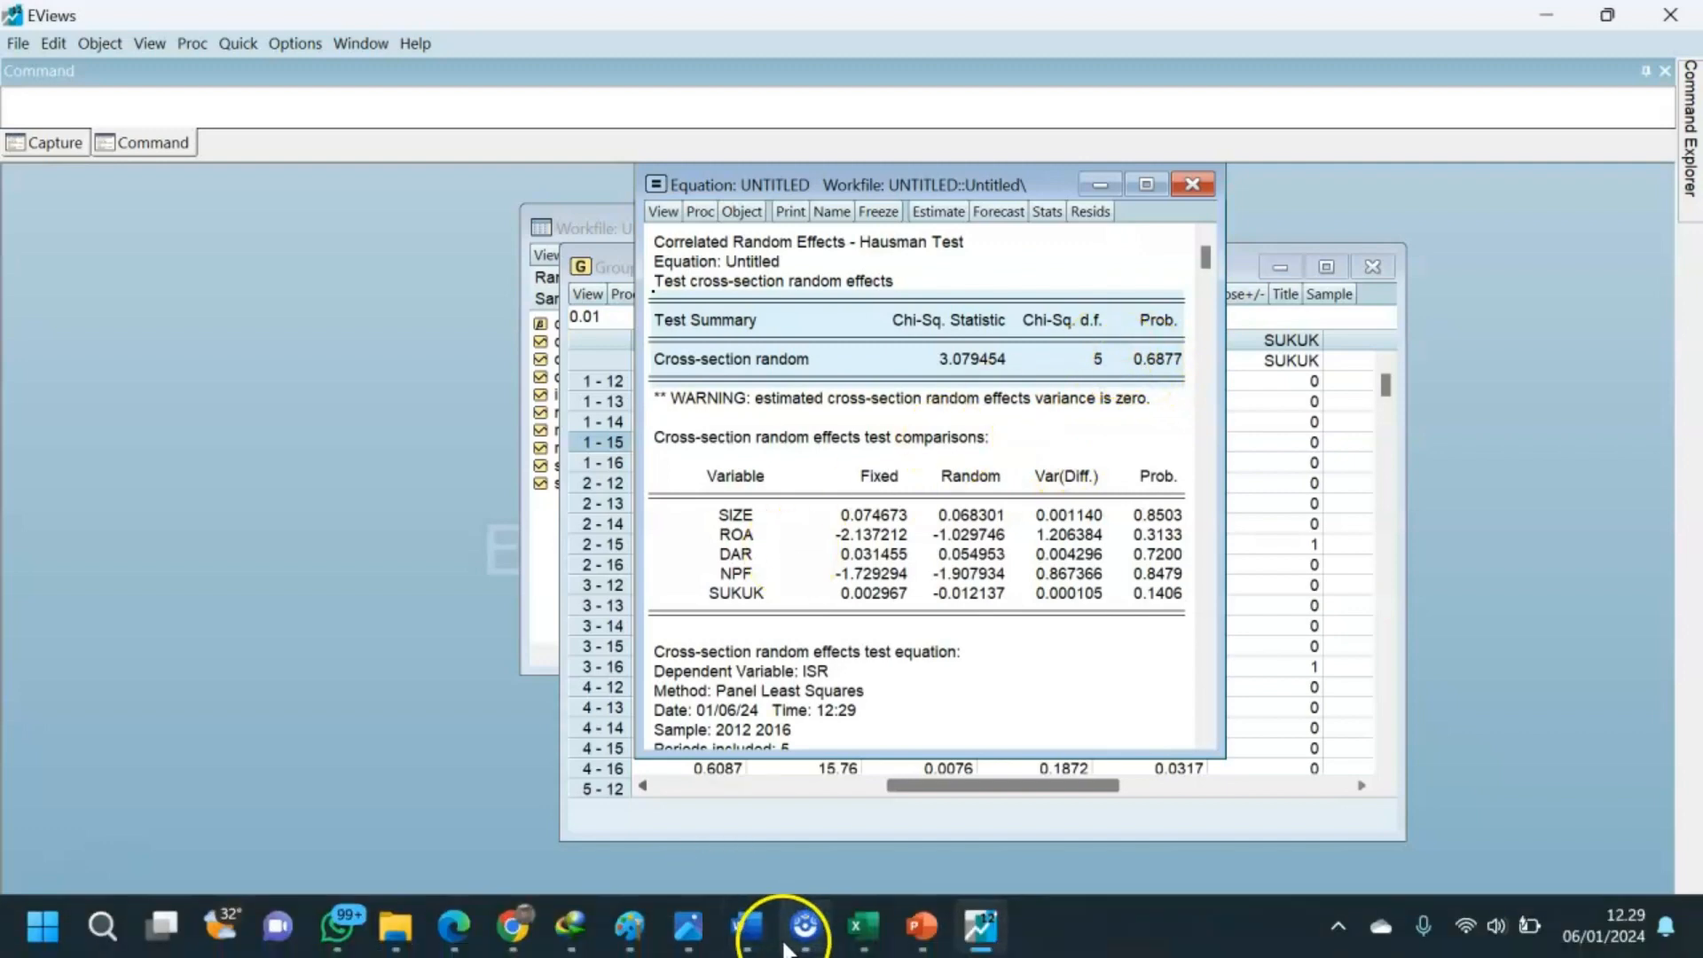
Switch to Document3 in Word and paste the Hausman test summary below the Effects Test table, leaving a blank line between them.
mouse_move(757, 930)
left_click(818, 736)
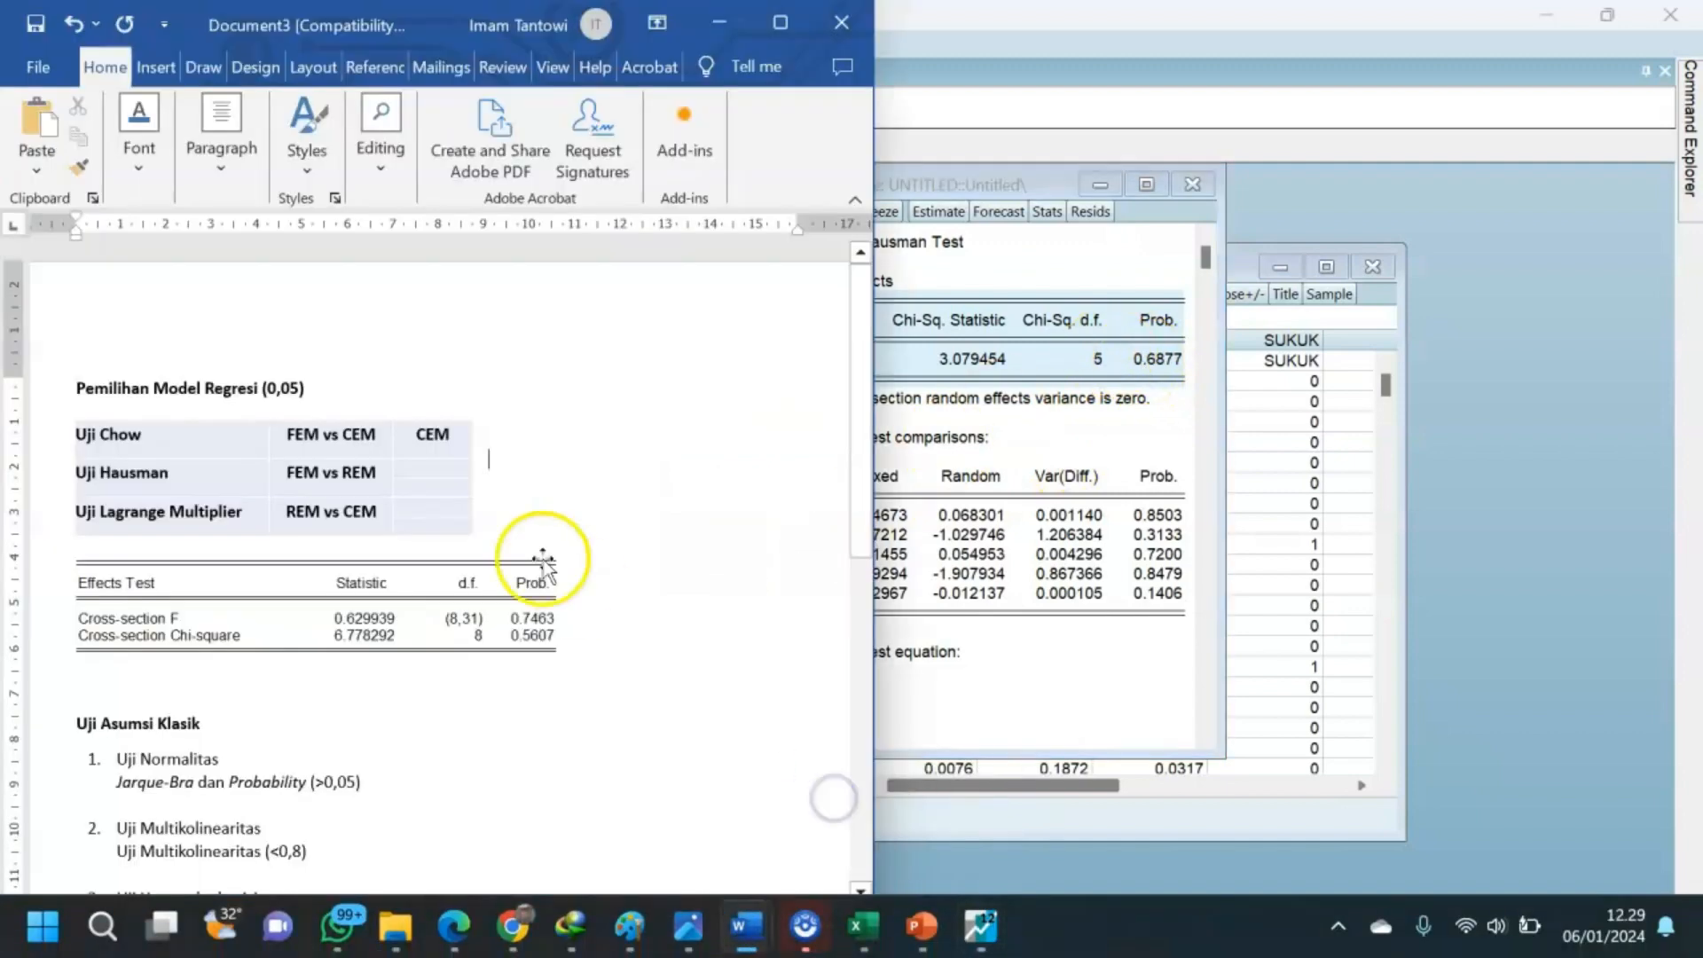
left_click(600, 650)
key("Return")
key("Return")
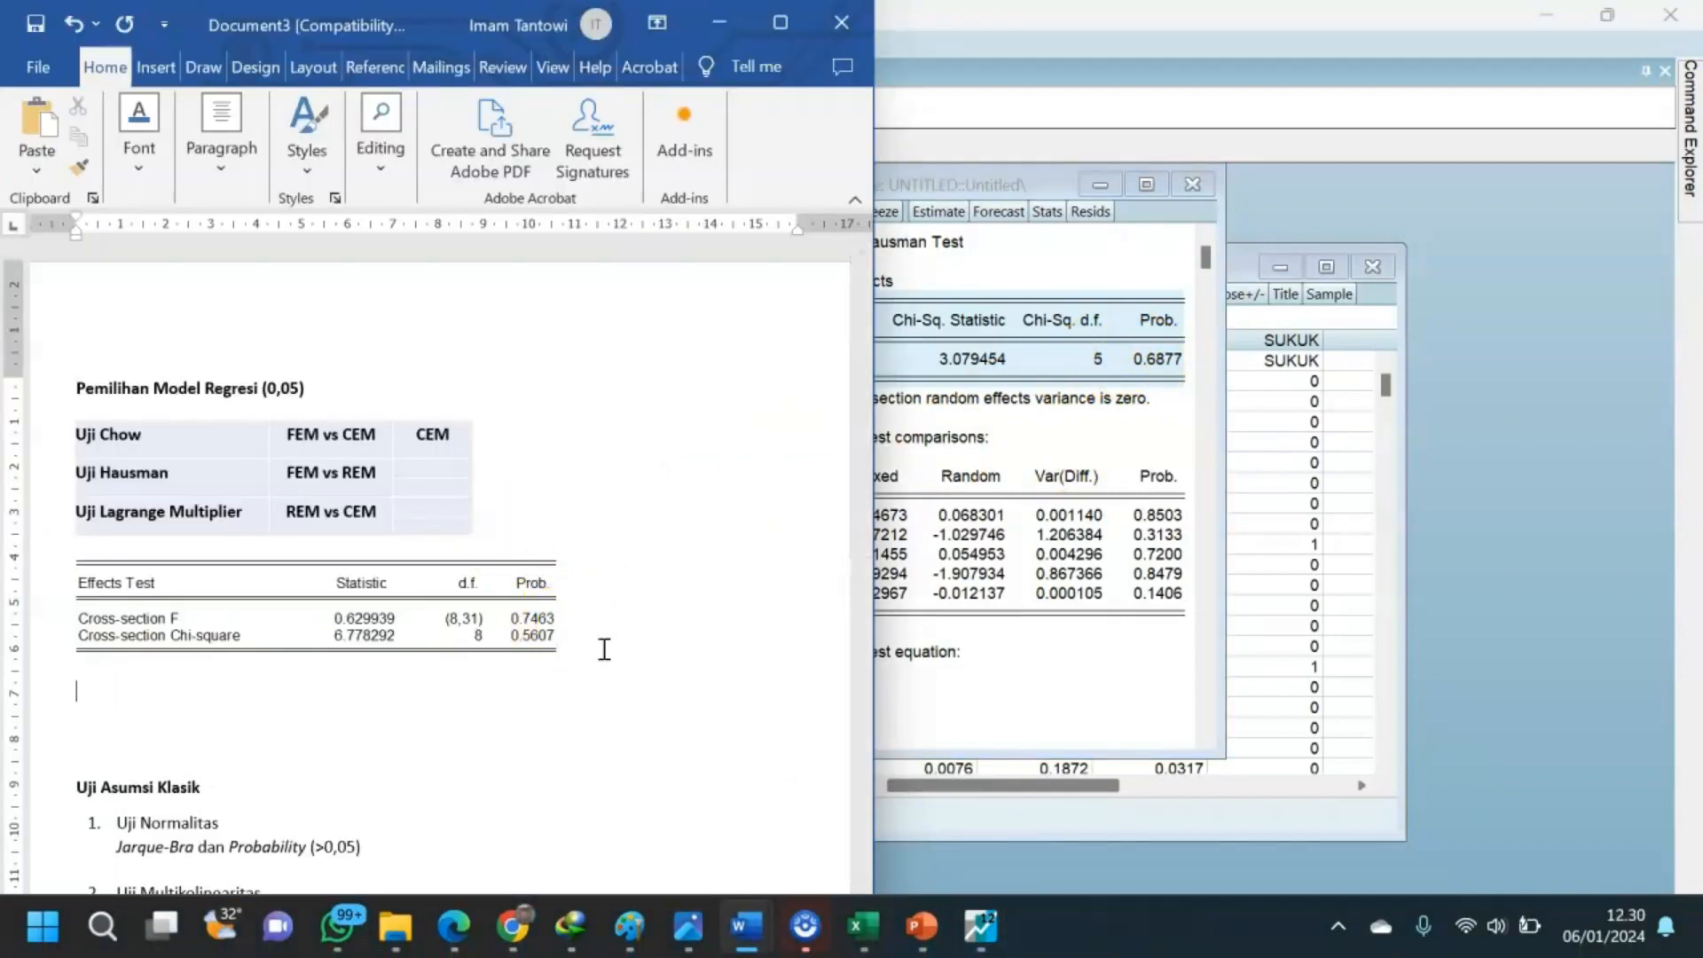
key("ctrl+v")
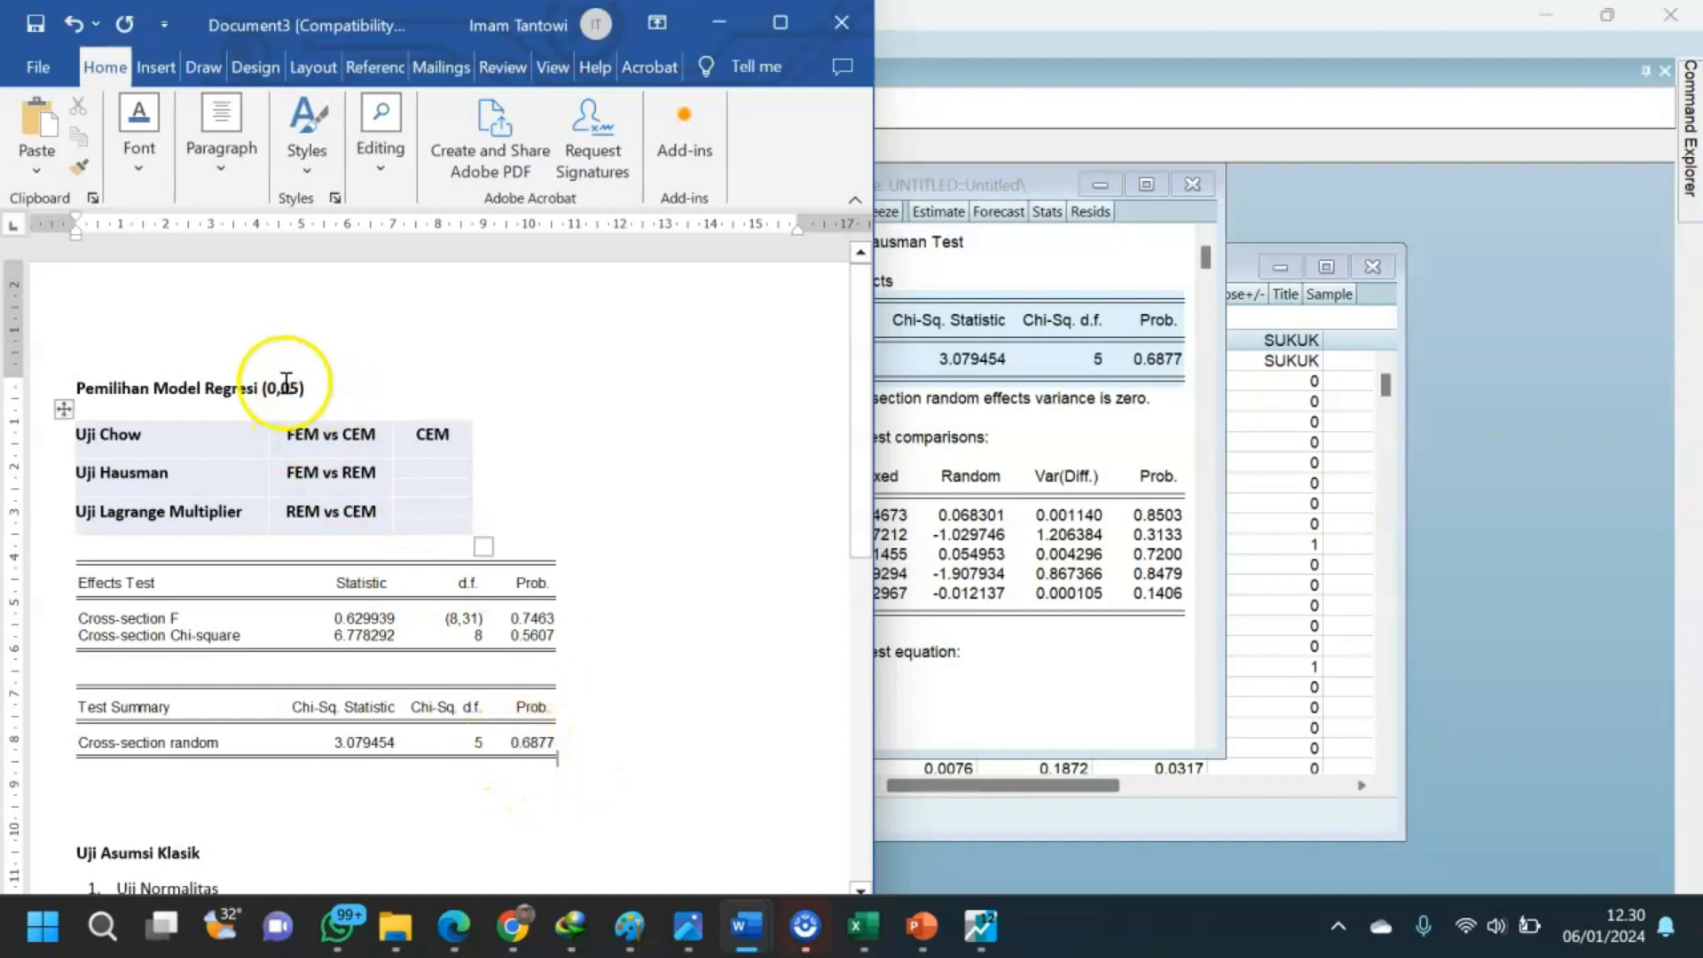
Enter "REM" as the result in the Uji Hausman row of the model selection table.
left_click(441, 476)
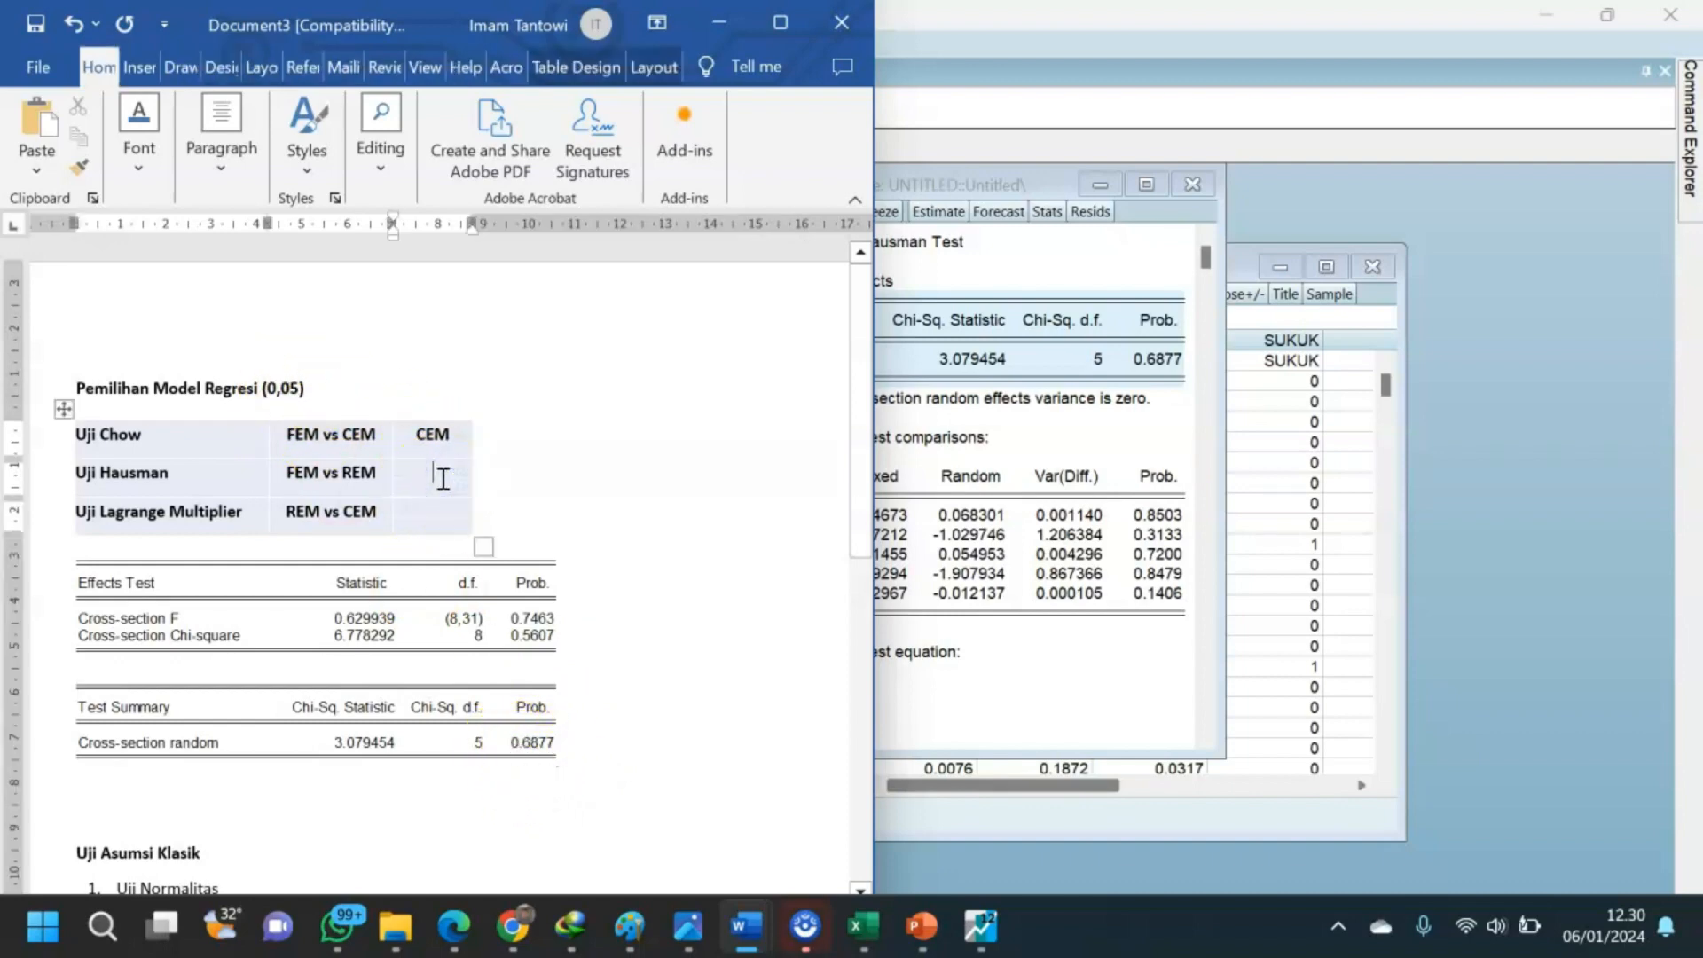
type("REM")
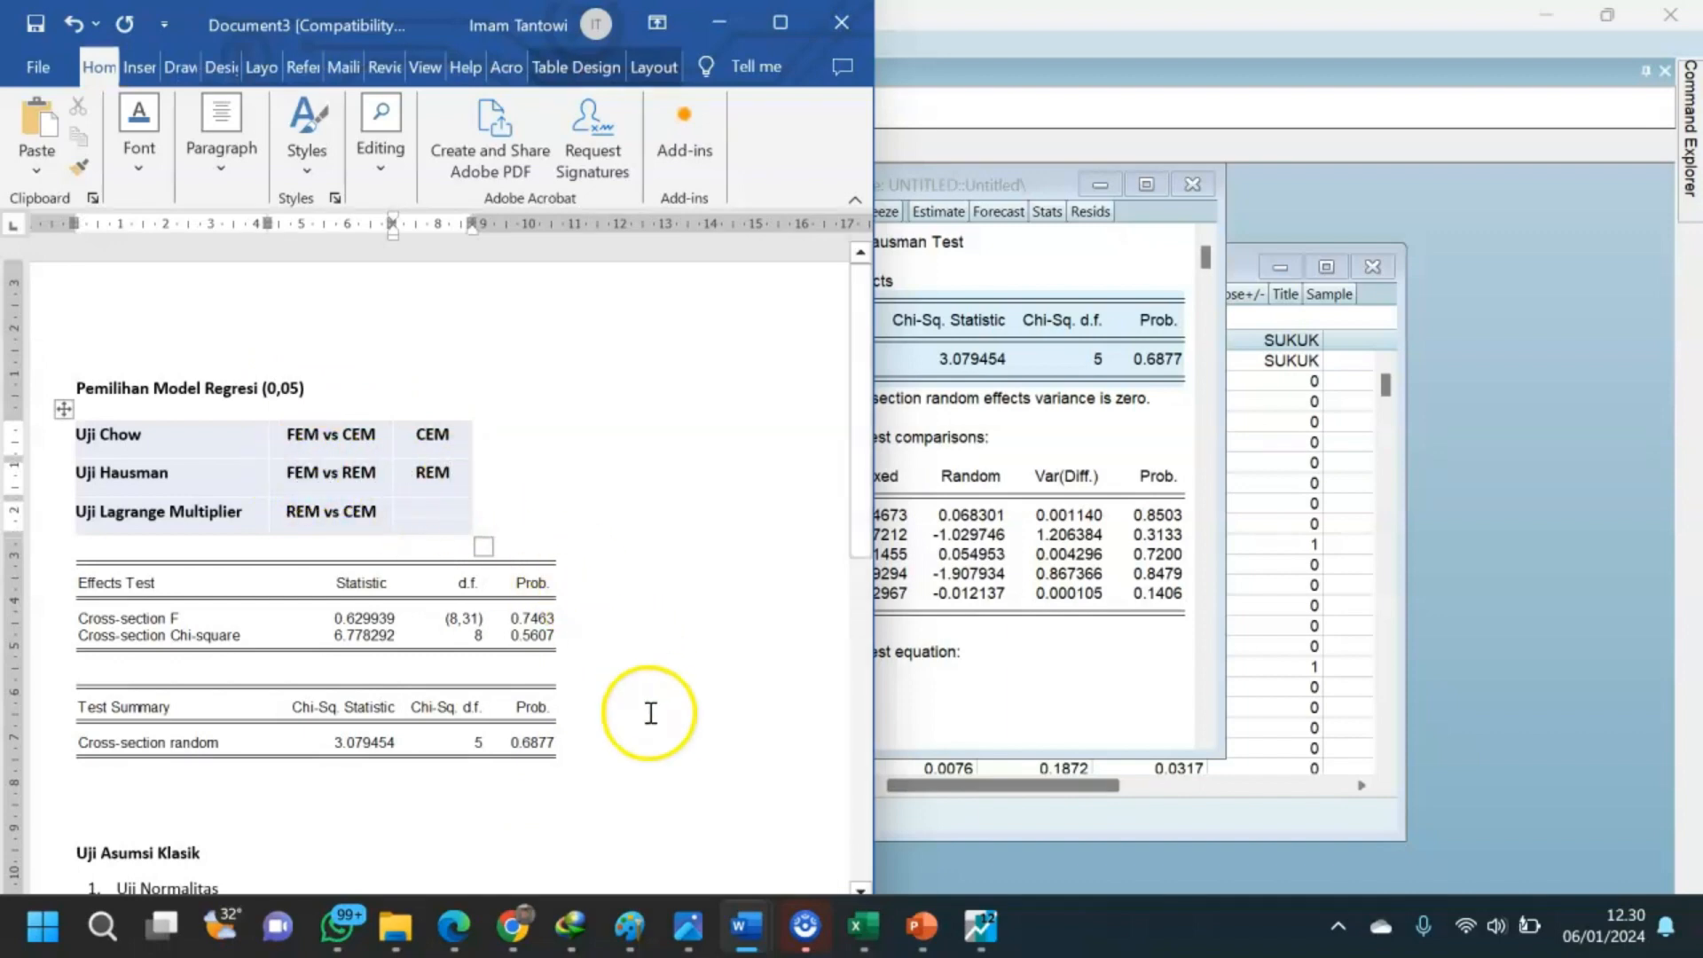
left_click(543, 512)
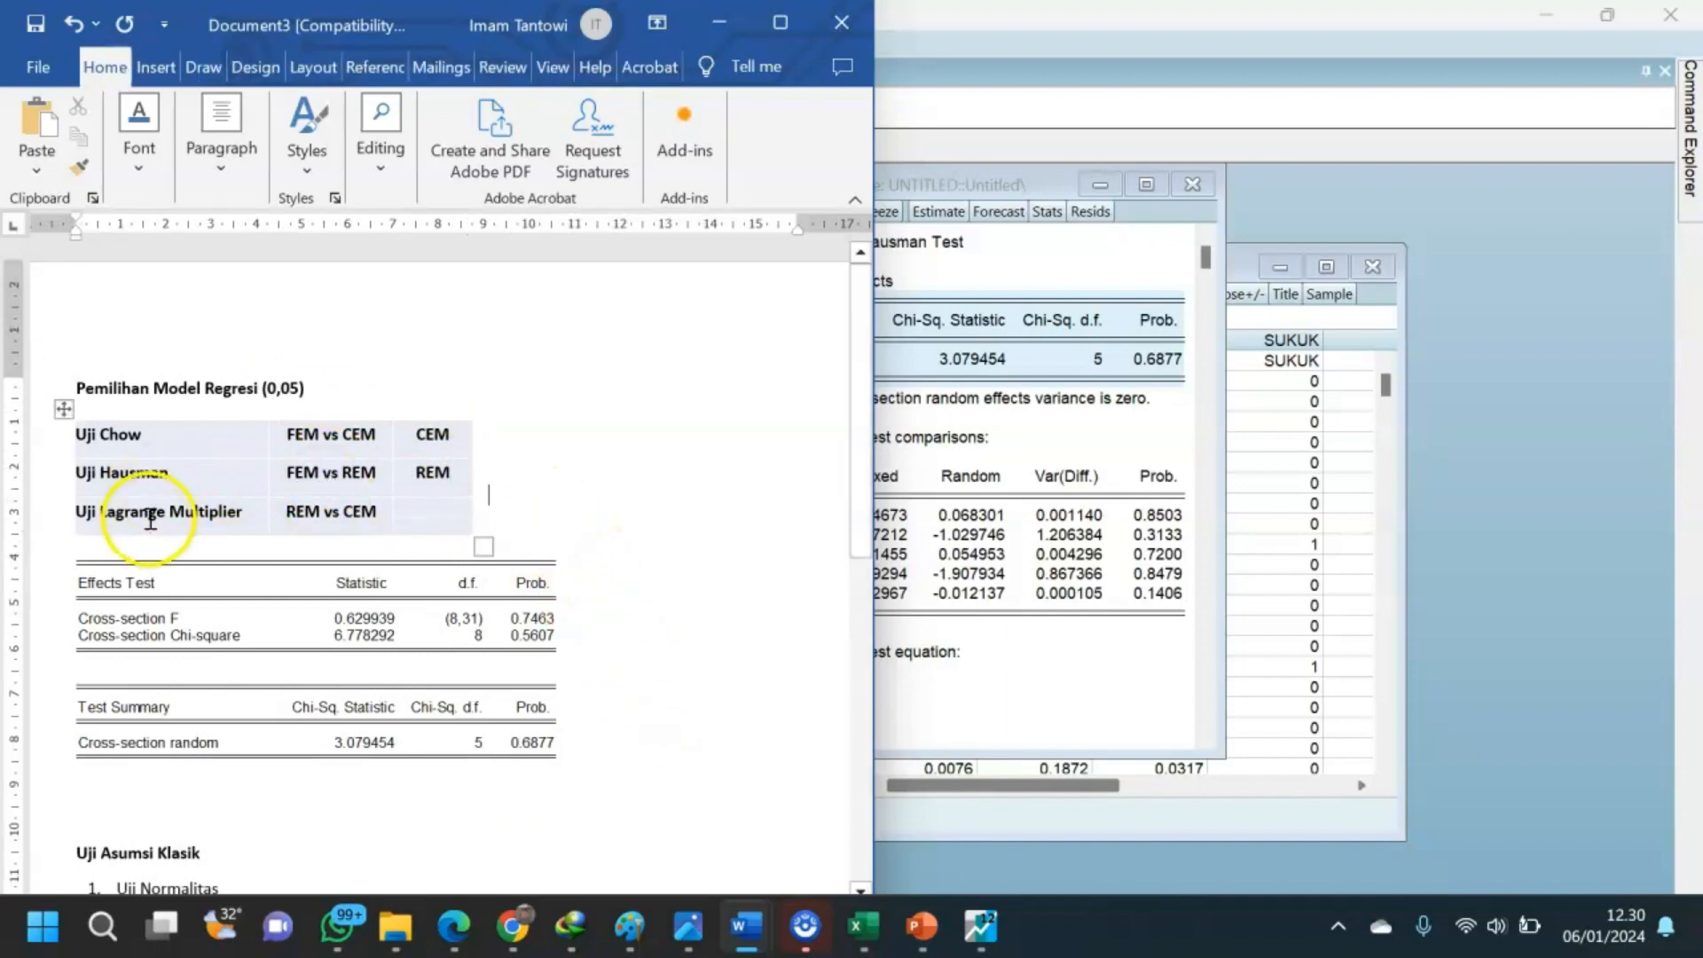
Return to EViews and re-estimate the ISR equation with cross-section effects set to None.
left_click(1128, 238)
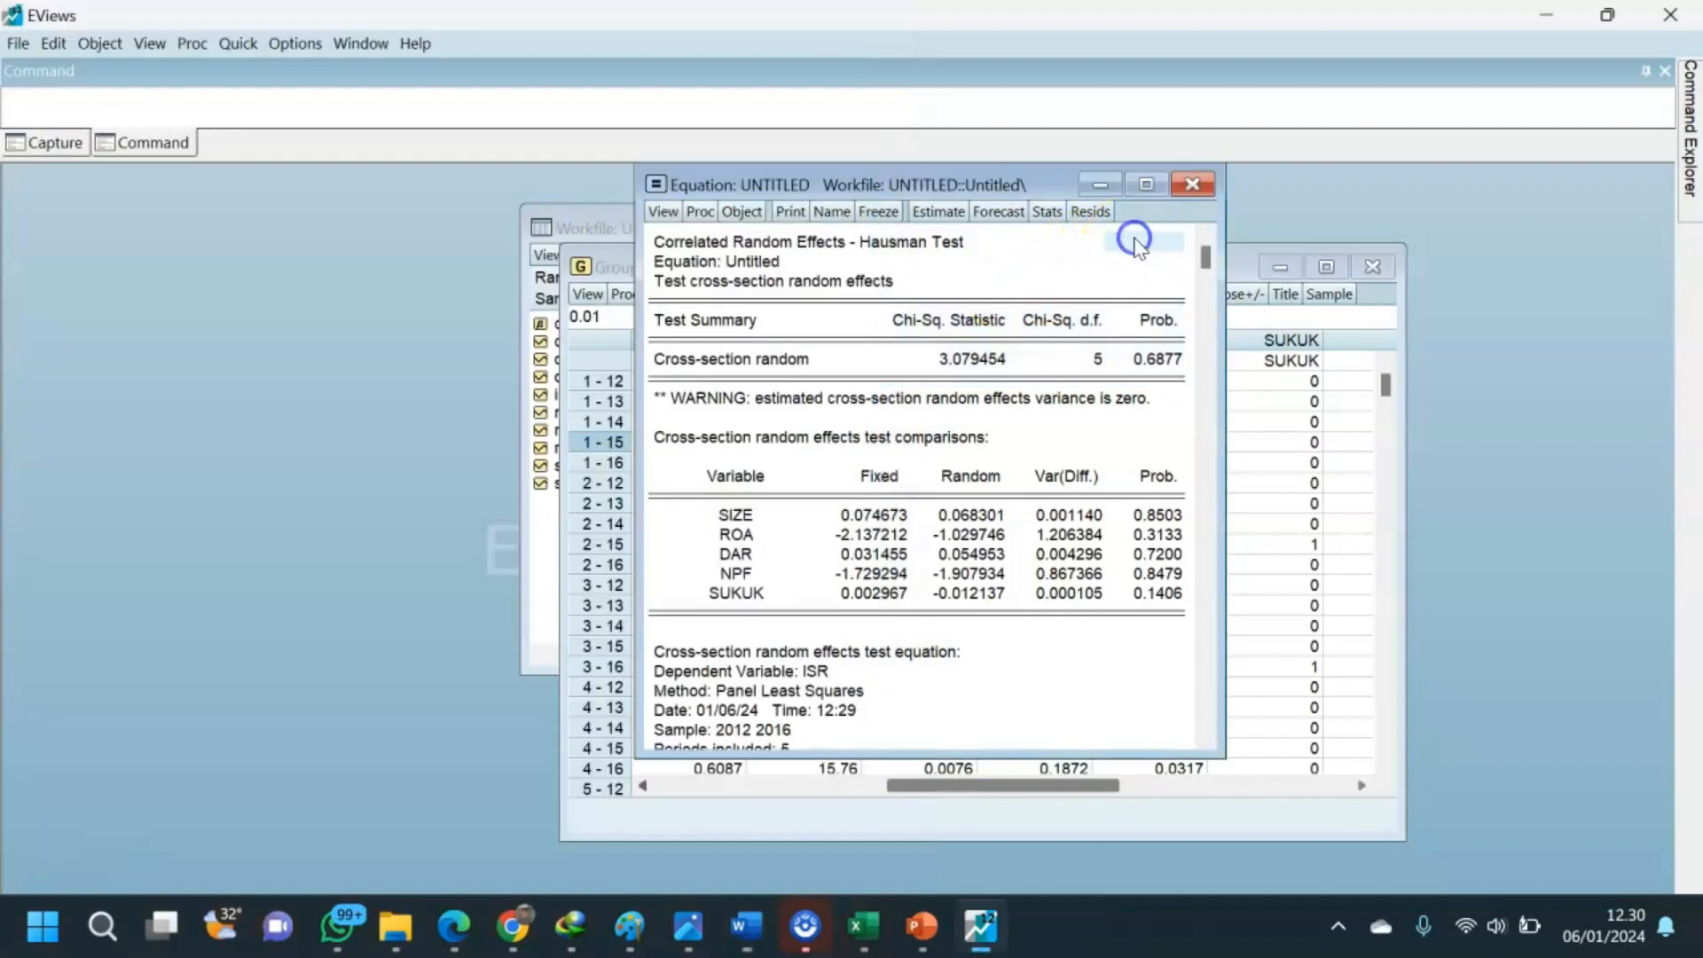
left_click(937, 215)
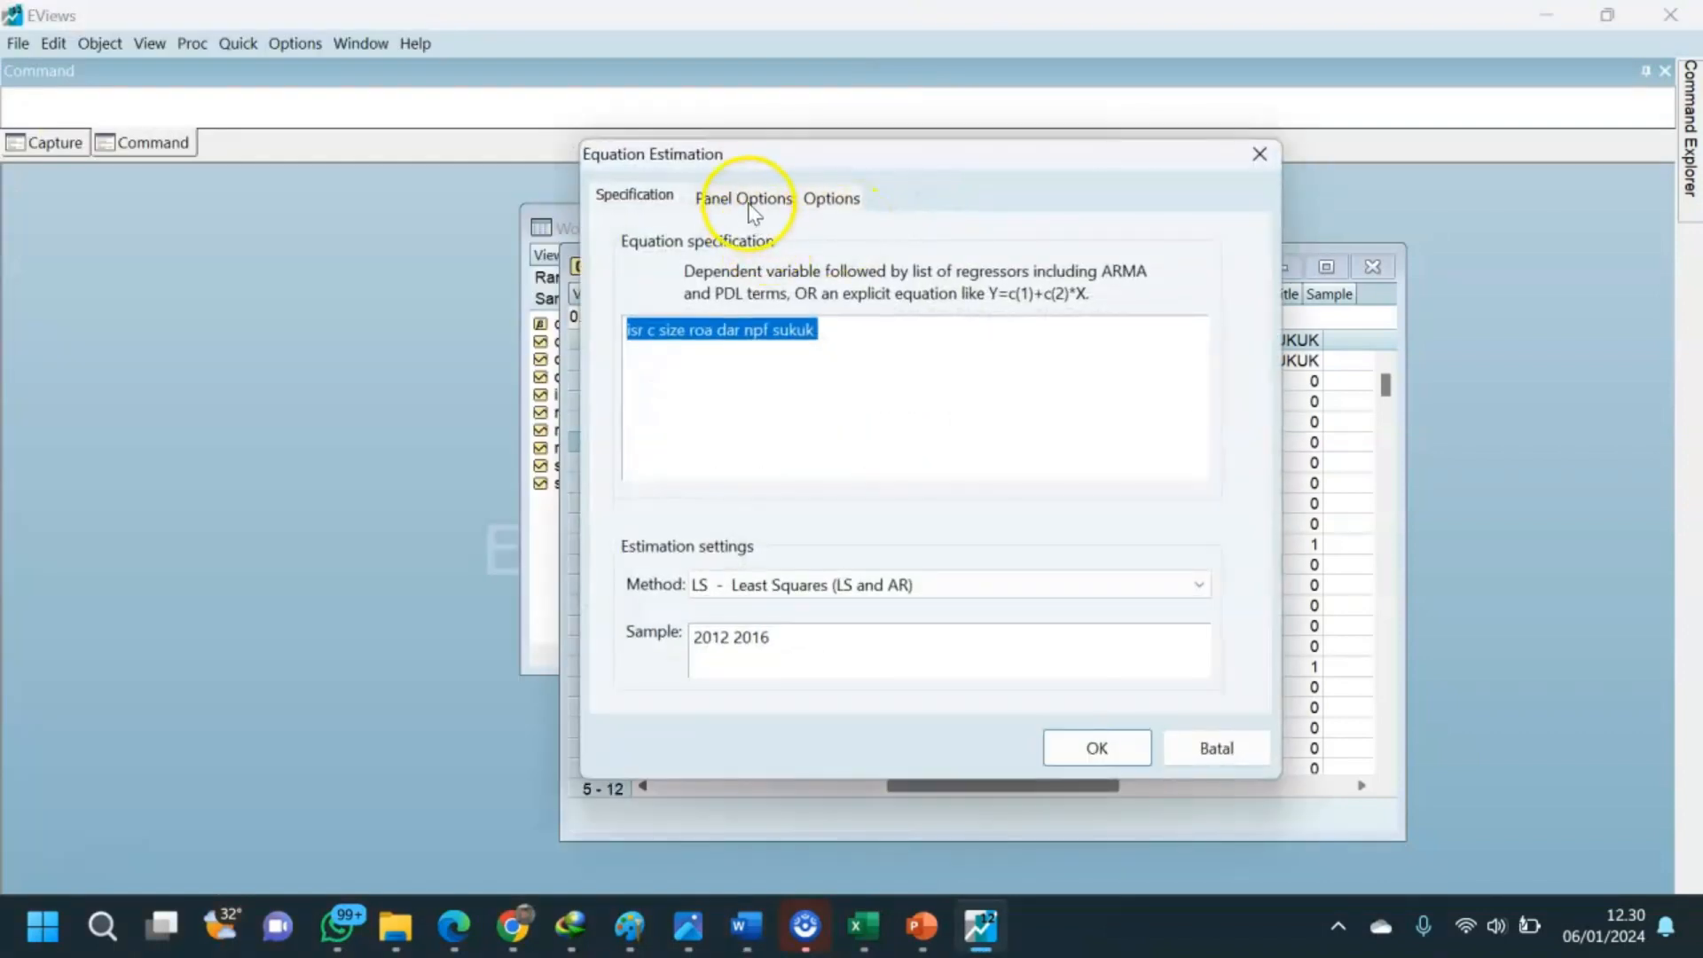
left_click(750, 204)
left_click(832, 269)
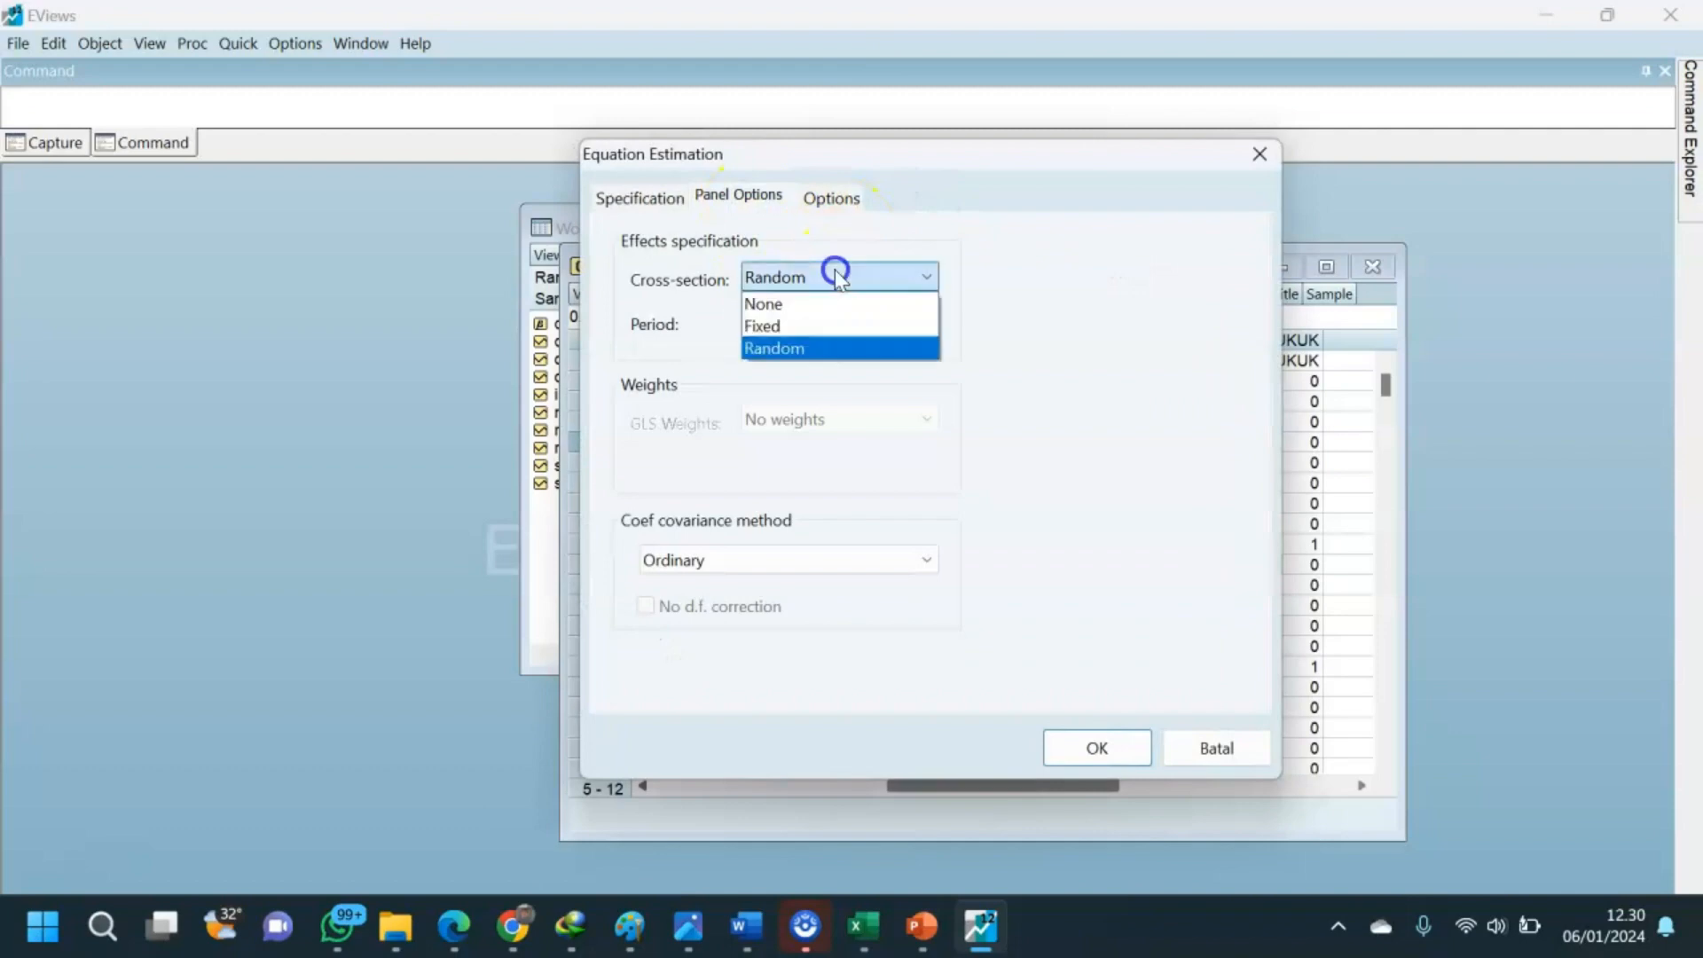
left_click(805, 306)
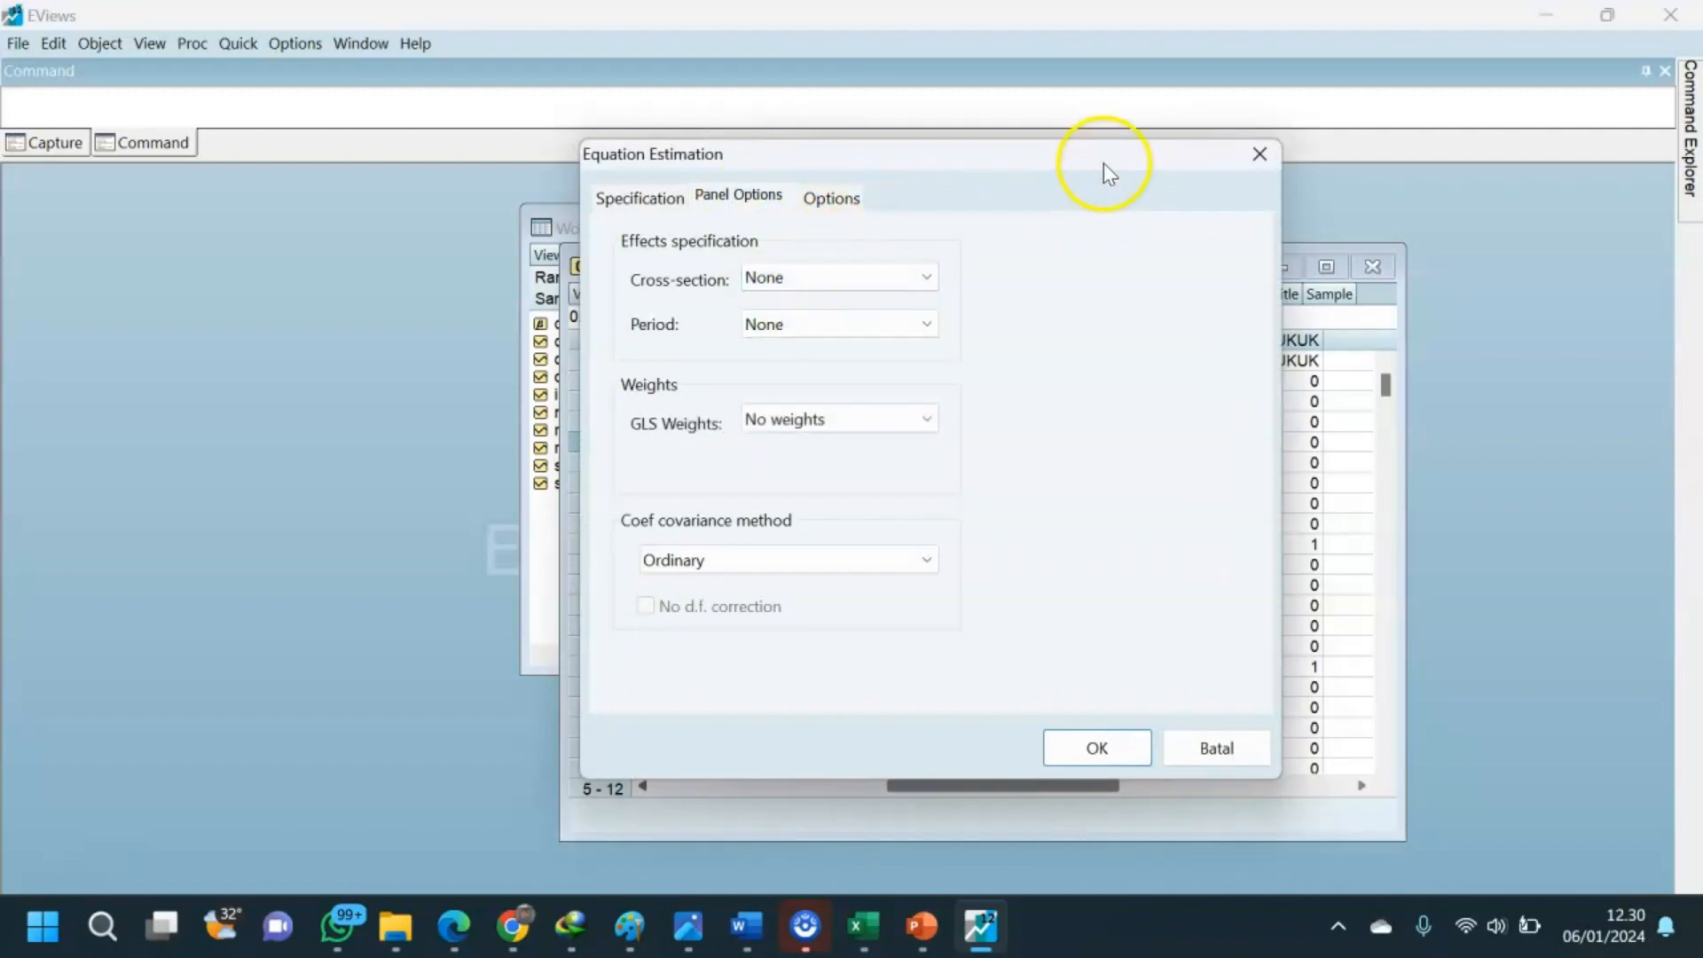
left_click_drag(1103, 163, 743, 146)
left_click(750, 722)
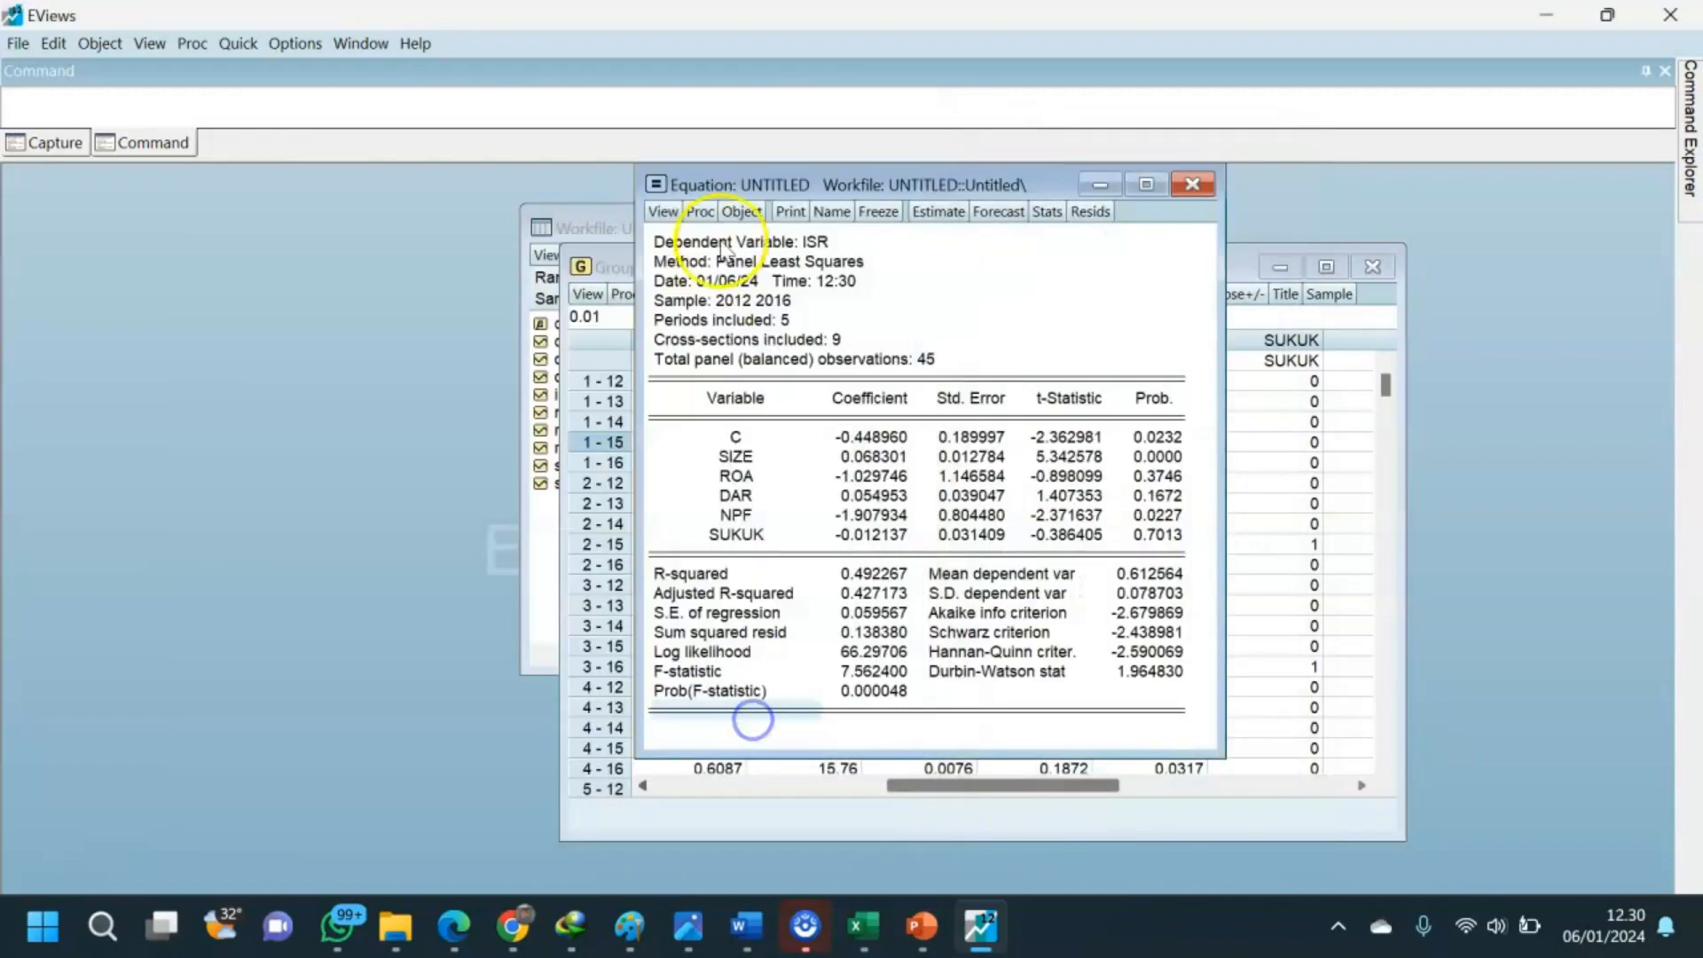
Run the Omitted Random Effects - Lagrange Multiplier test and select its Test Hypothesis header and Breusch-Pagan rows for copying.
left_click(676, 216)
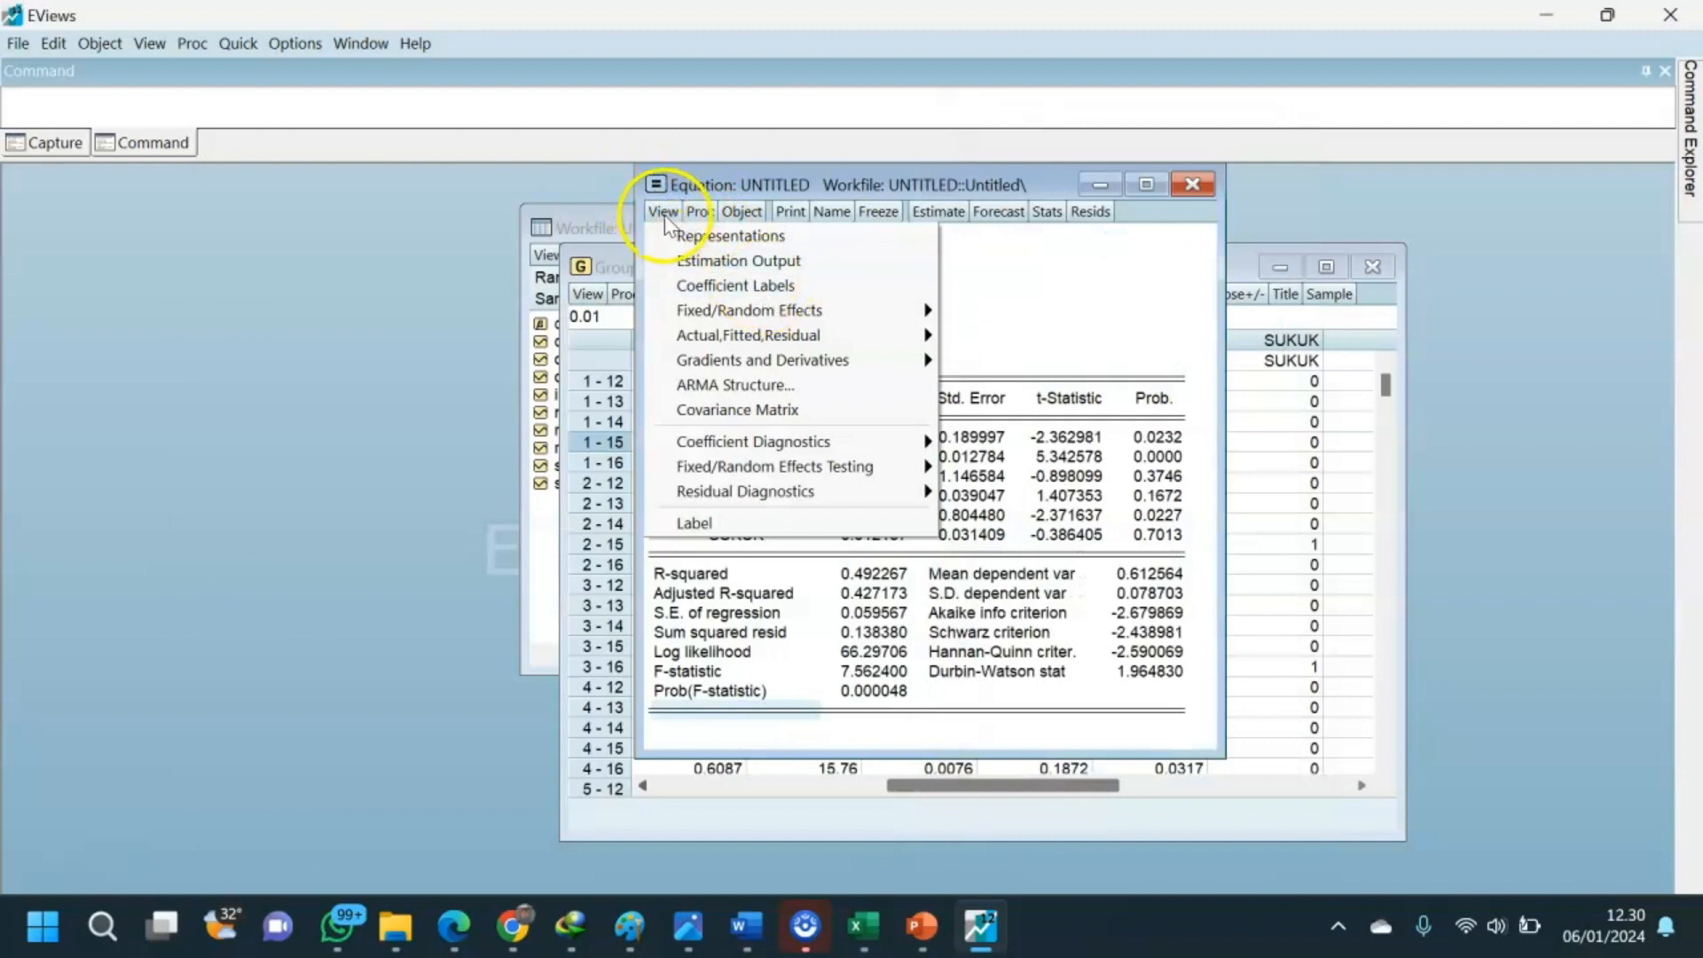
mouse_move(842, 466)
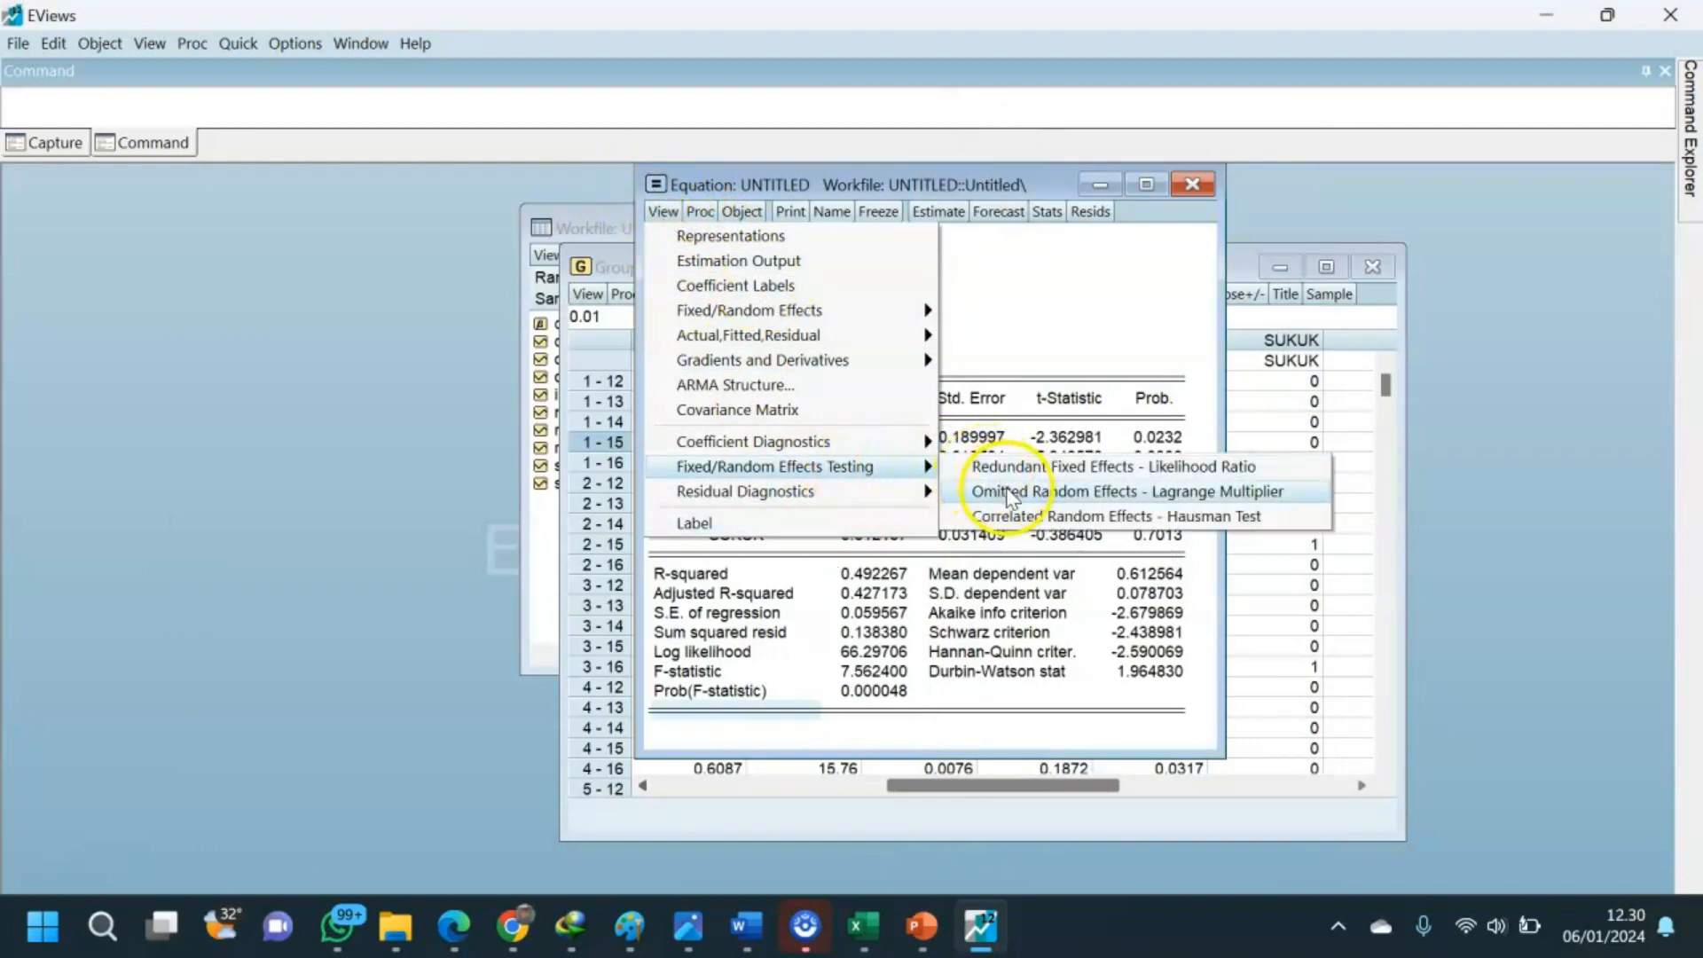
left_click(1137, 493)
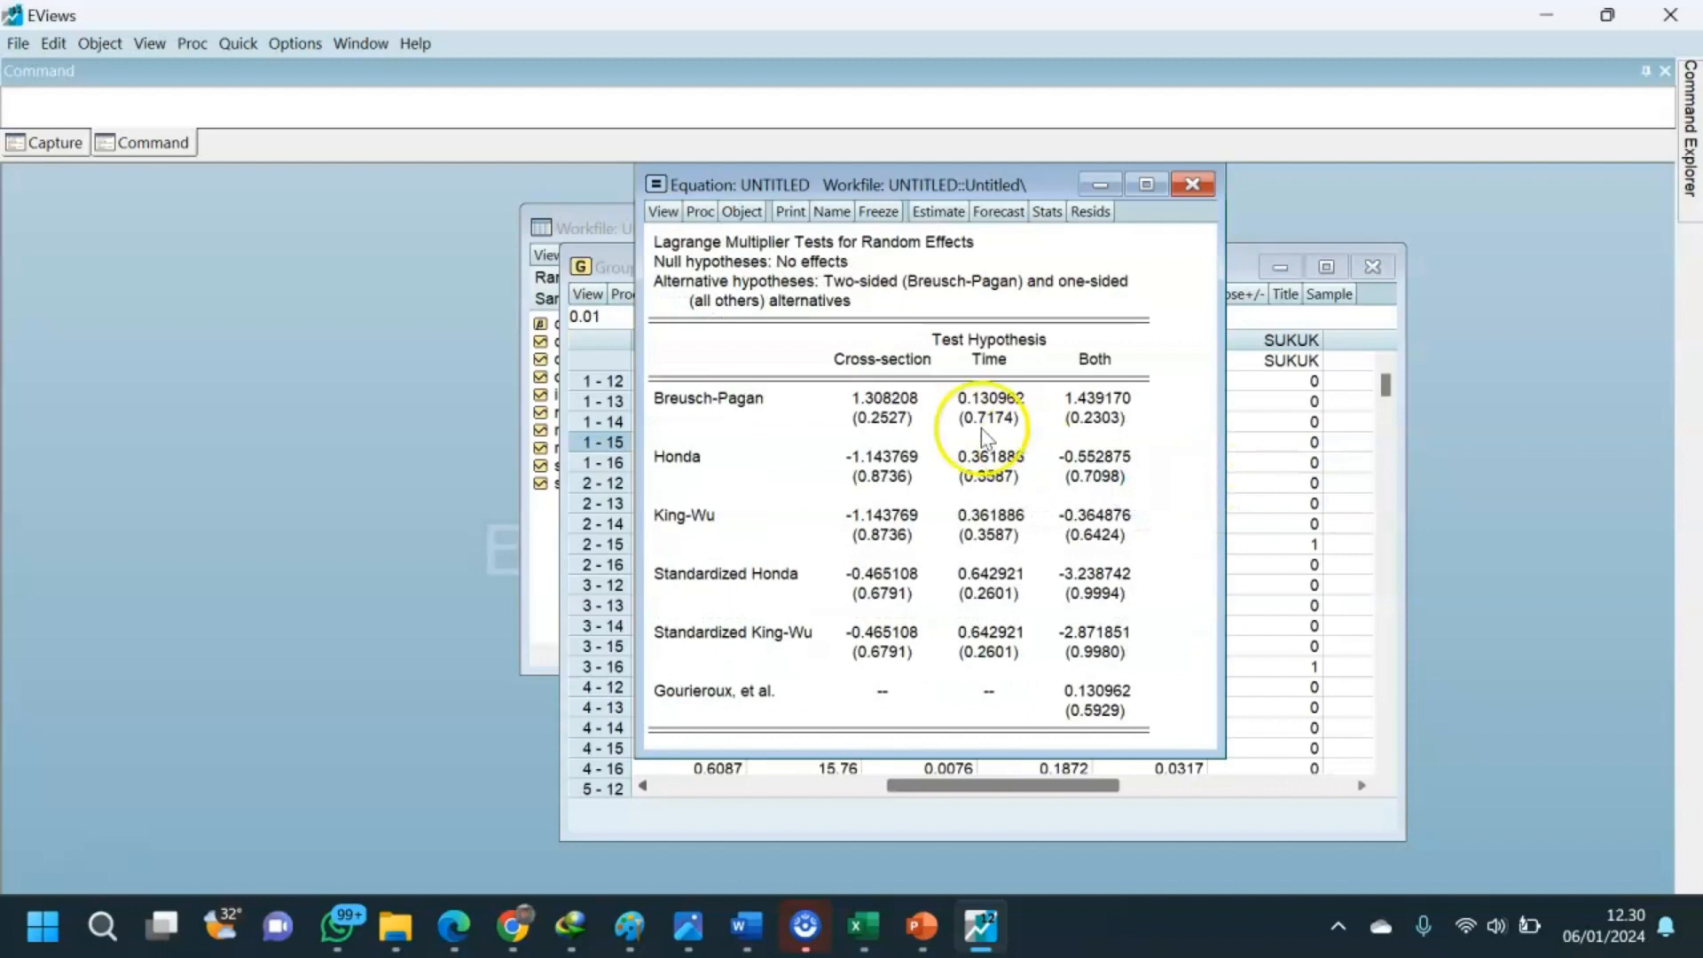
left_click(883, 418)
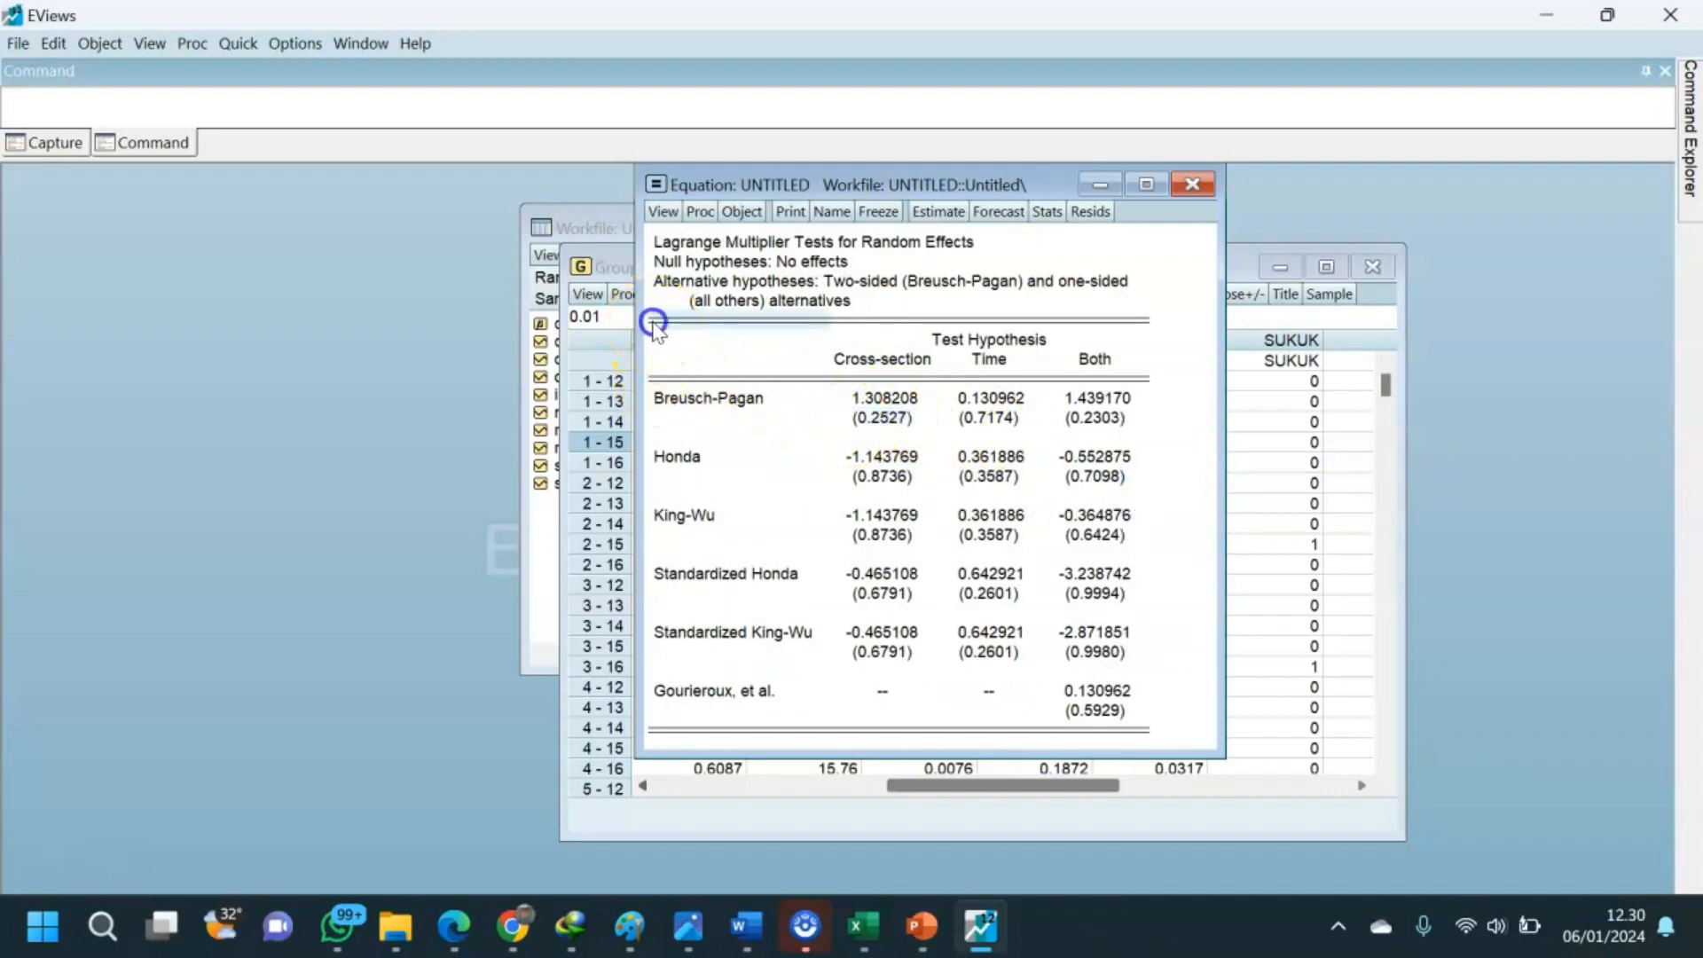
left_click_drag(653, 321, 1040, 427)
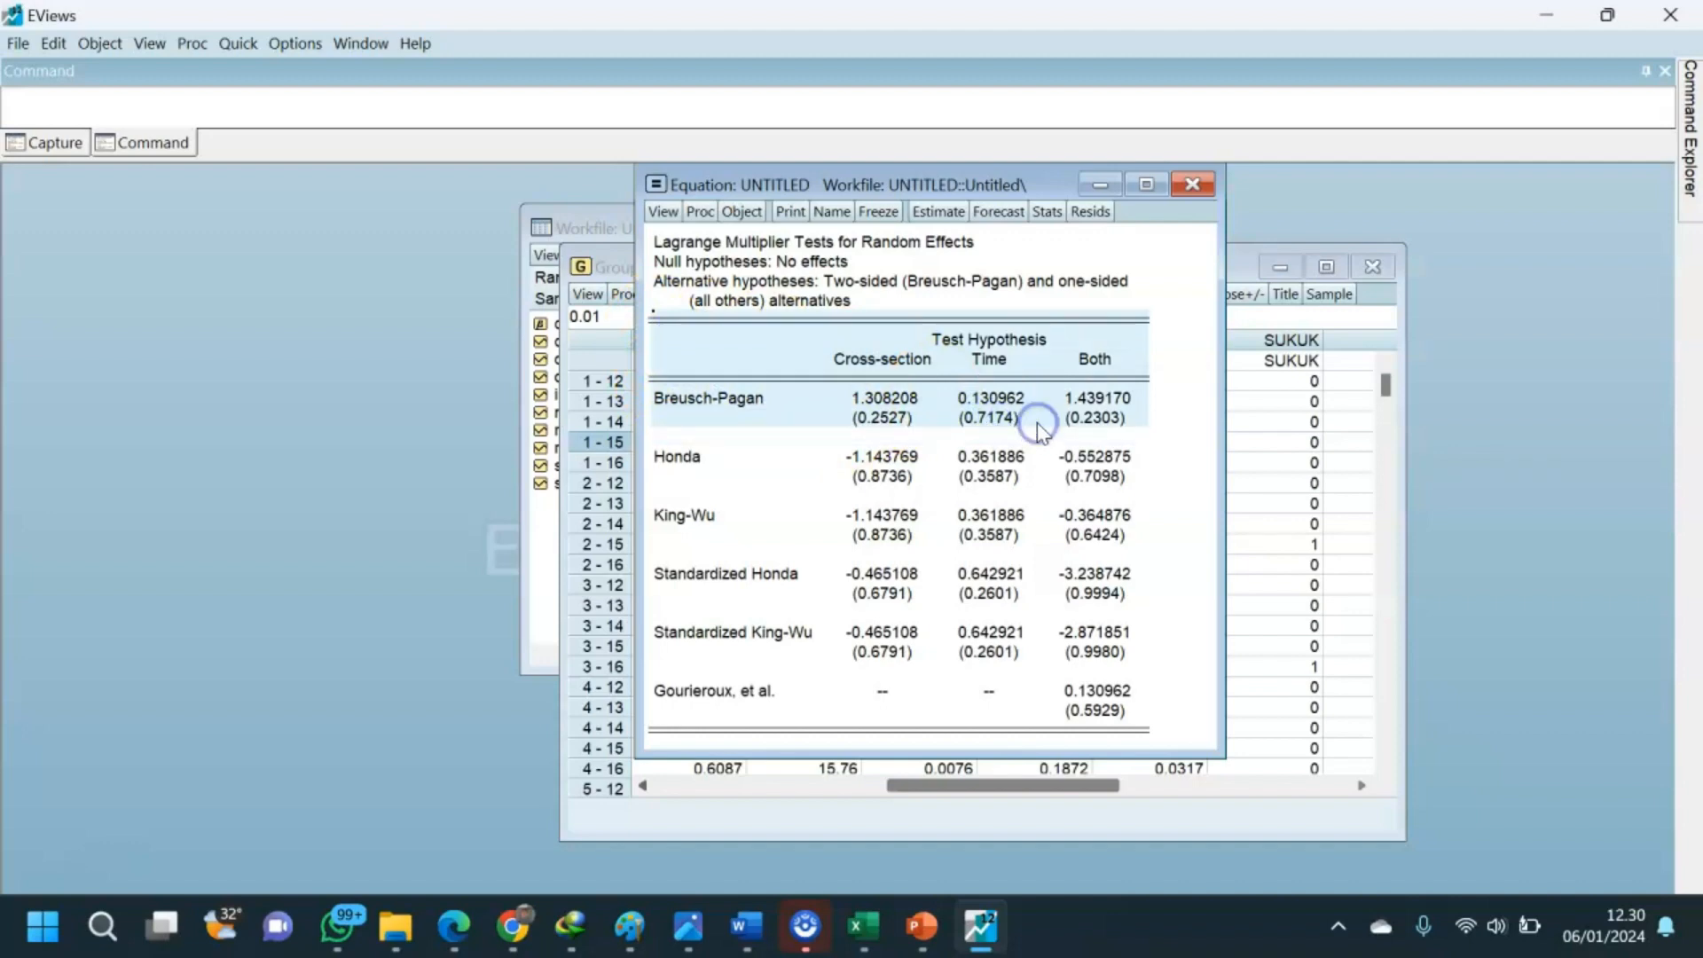
Switch to Document3 in Word and paste the Breusch-Pagan test table below the Hausman test summary.
mouse_move(741, 931)
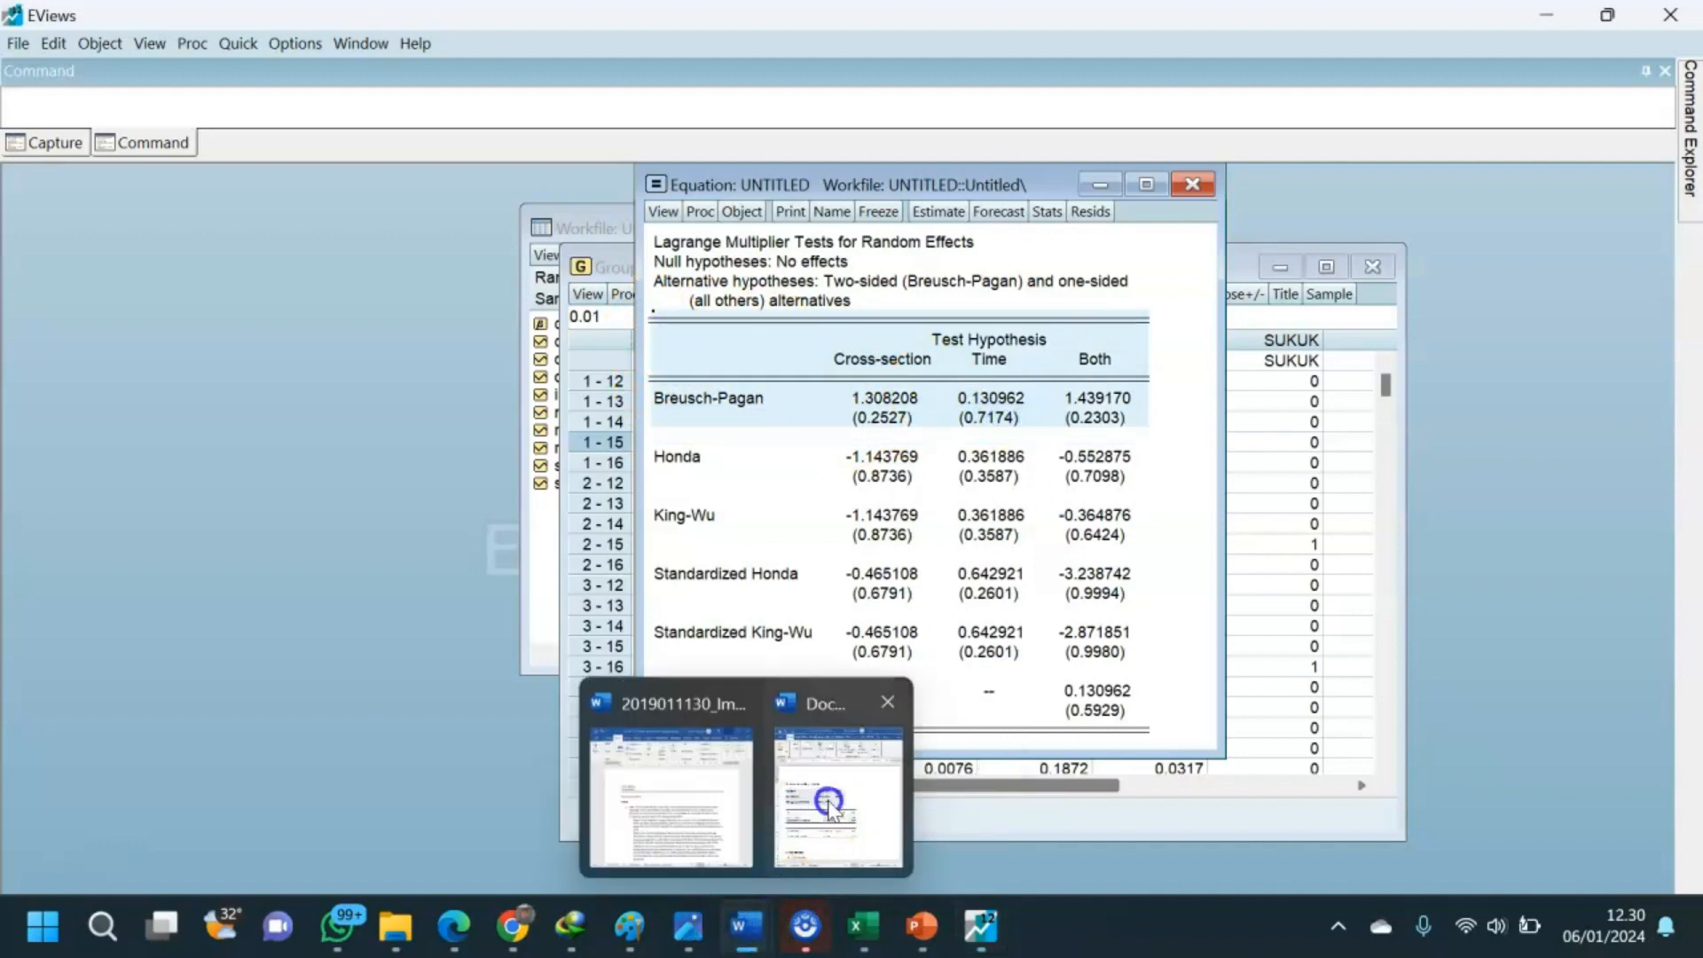
left_click(825, 802)
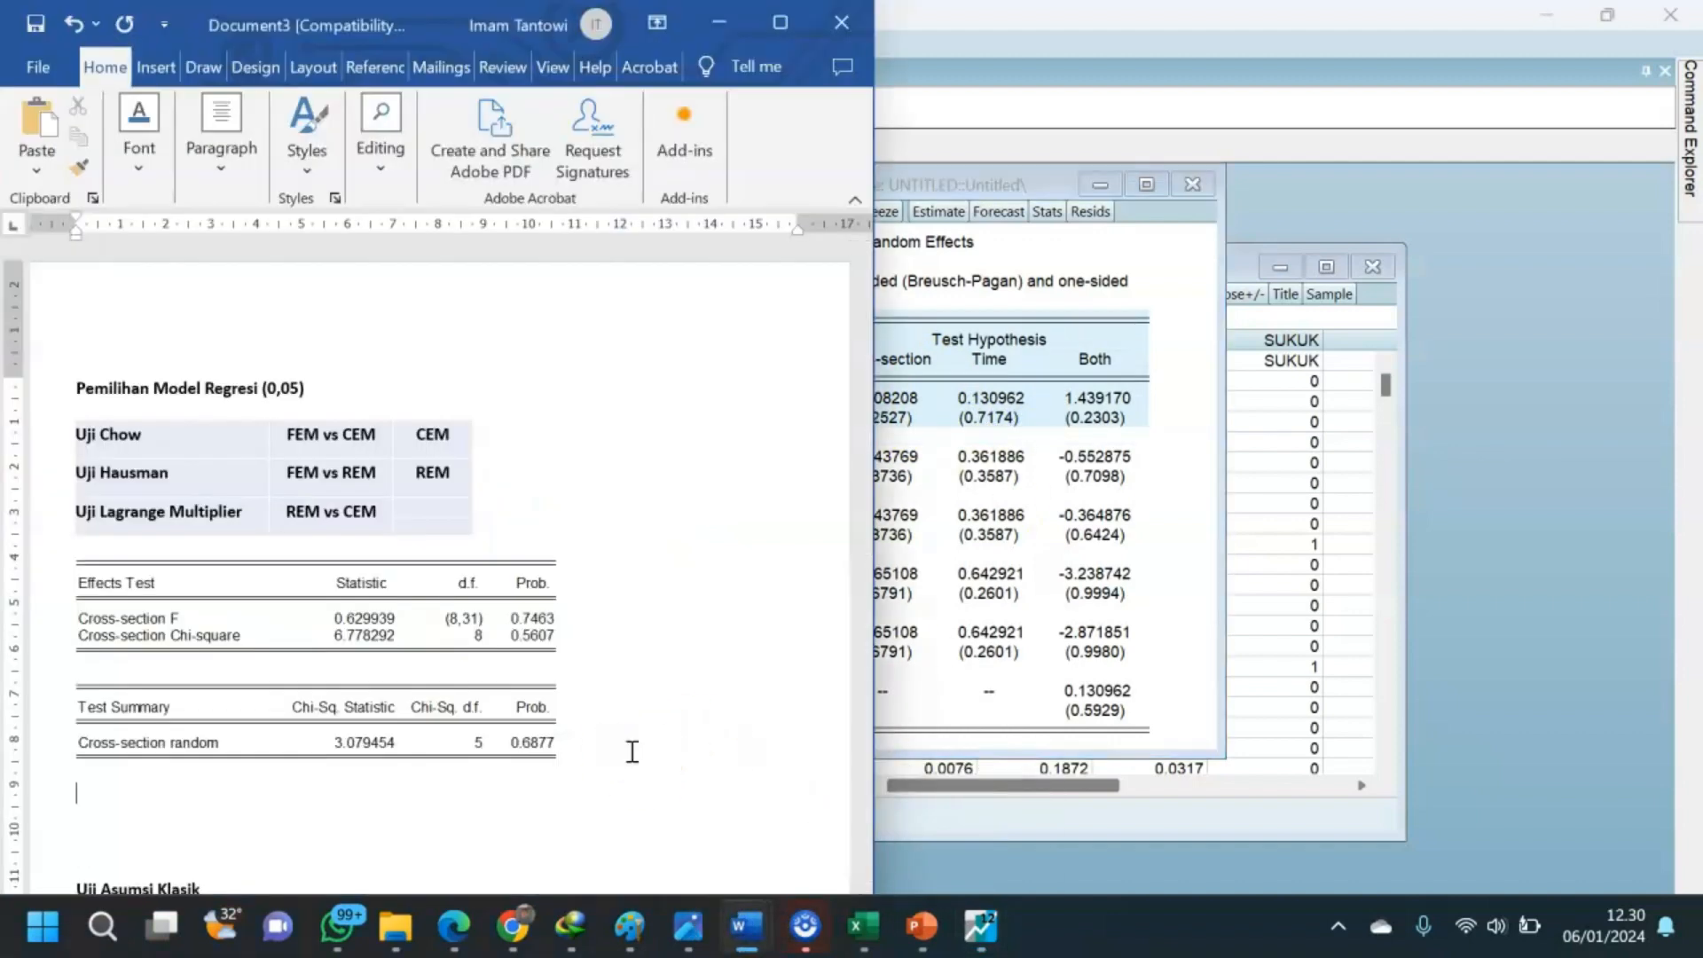
type("Test Hypothesis Cross-section\tTime\tBoth Breusch-Pagan\t1.308208\t0.130962\t1.439170 \t(0.2527)\t(0.7174)\t(0.2303)")
scroll(632, 751, "down", 3)
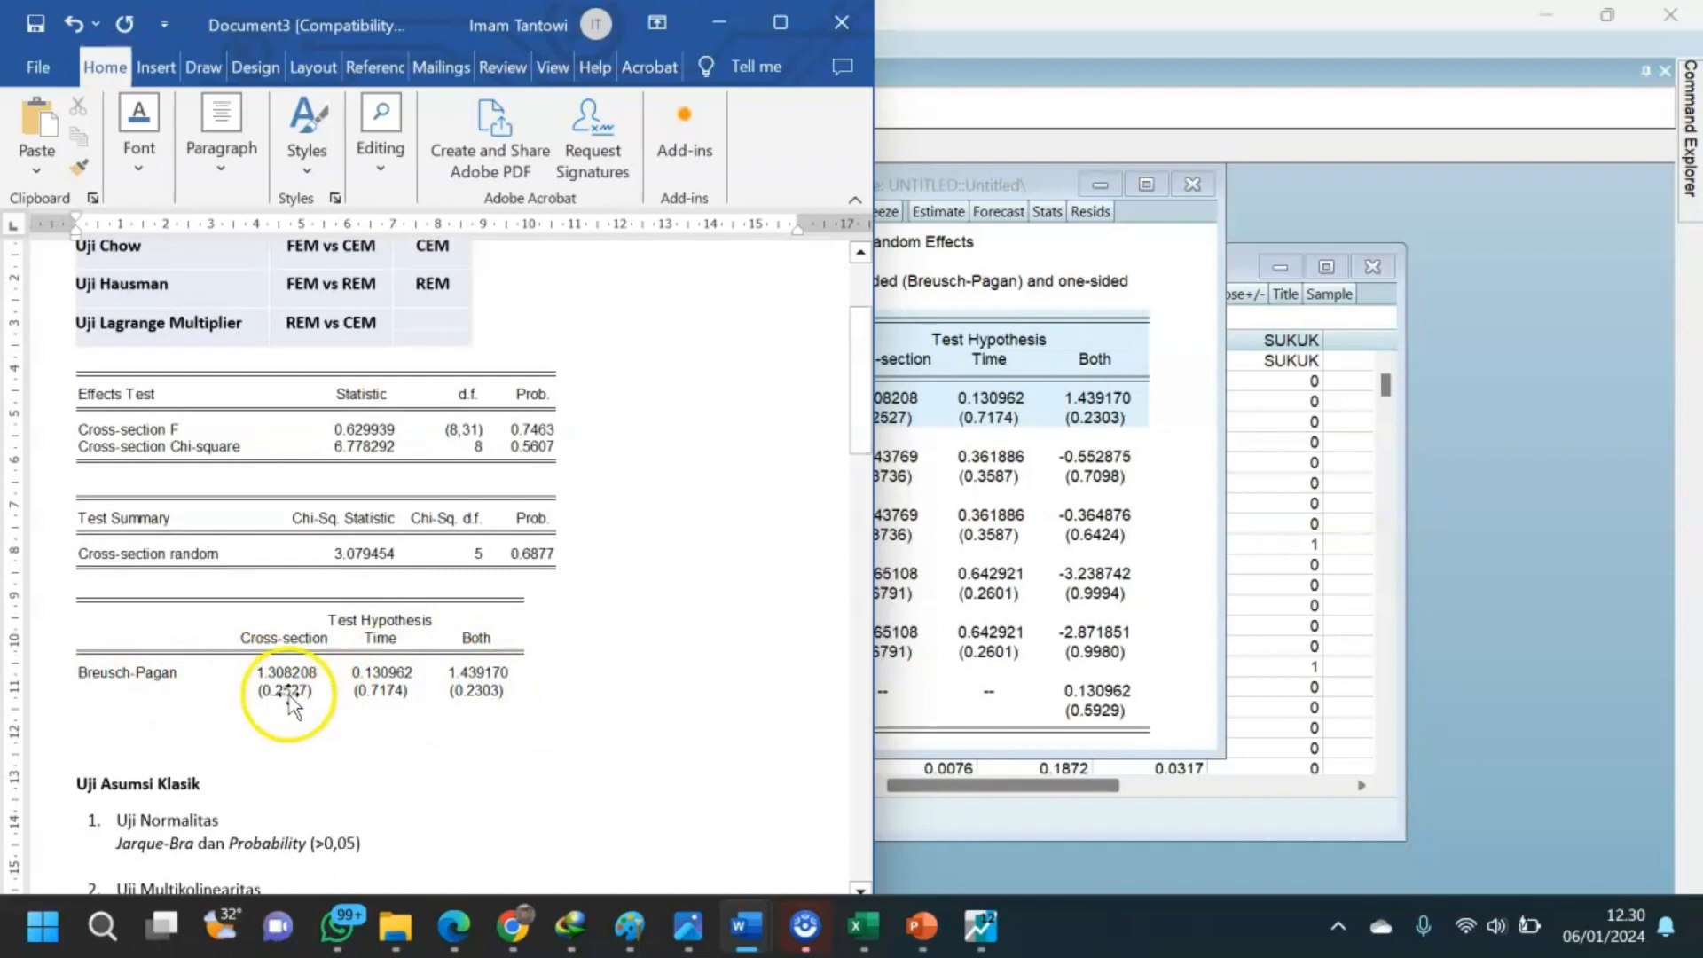
Enter "CEM" as the result in the Uji Lagrange Multiplier row of the model selection table.
scroll(297, 698, "up", 1)
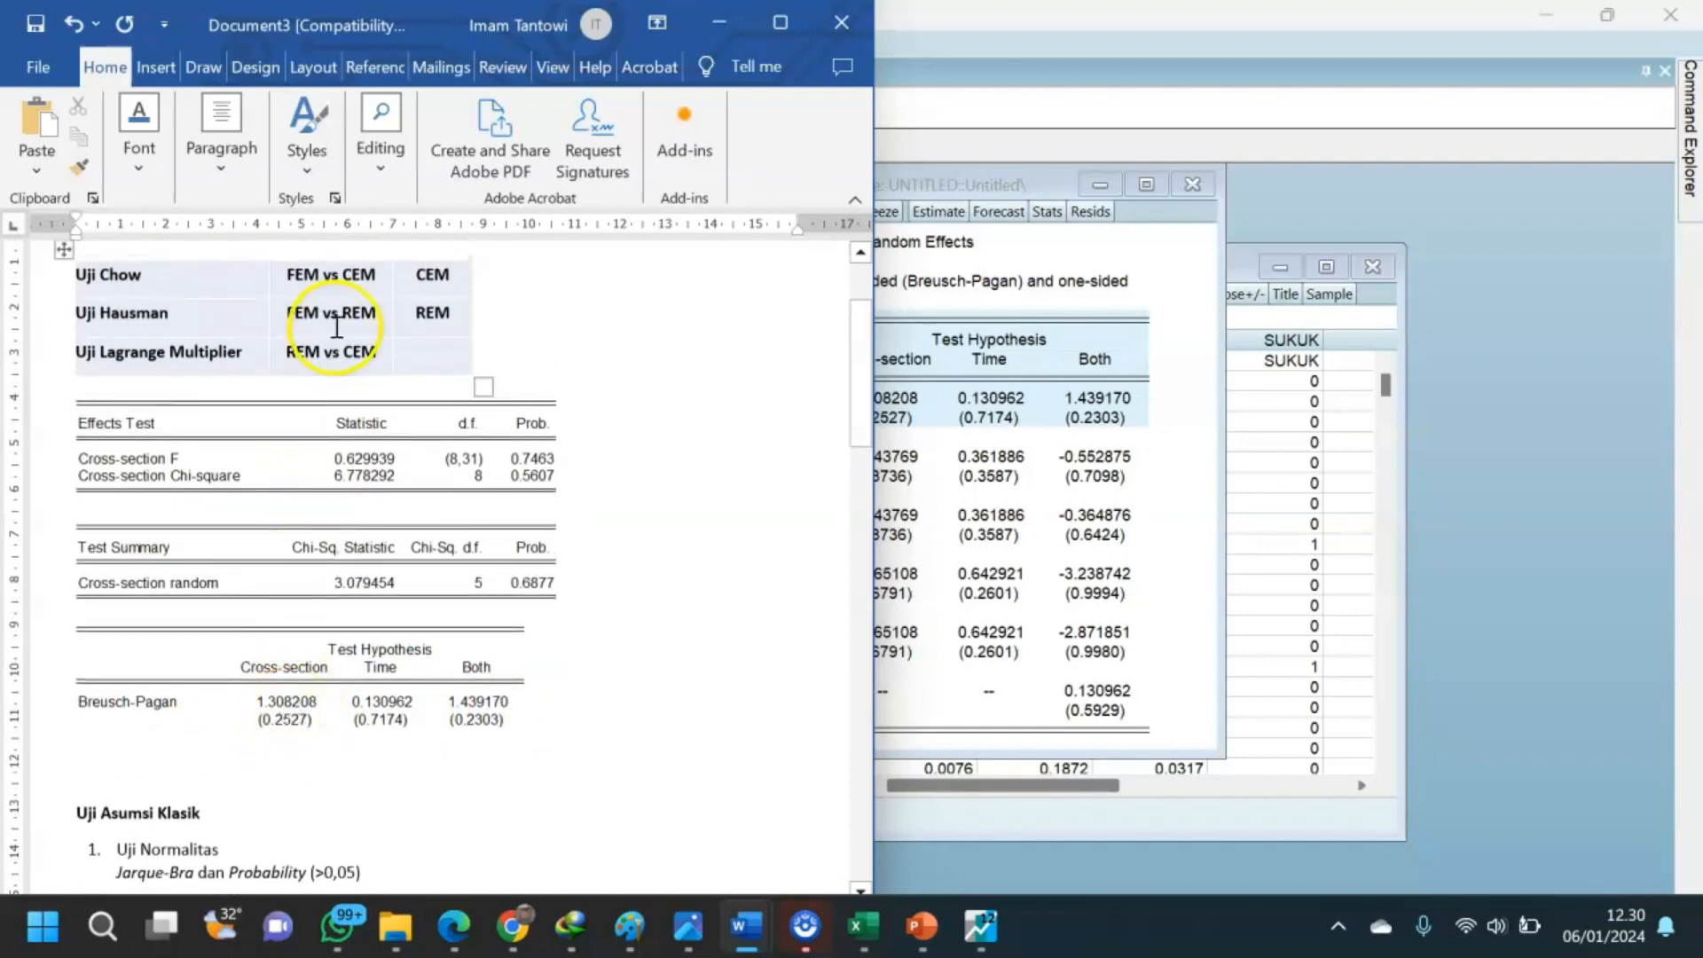
scroll(291, 696, "up", 2)
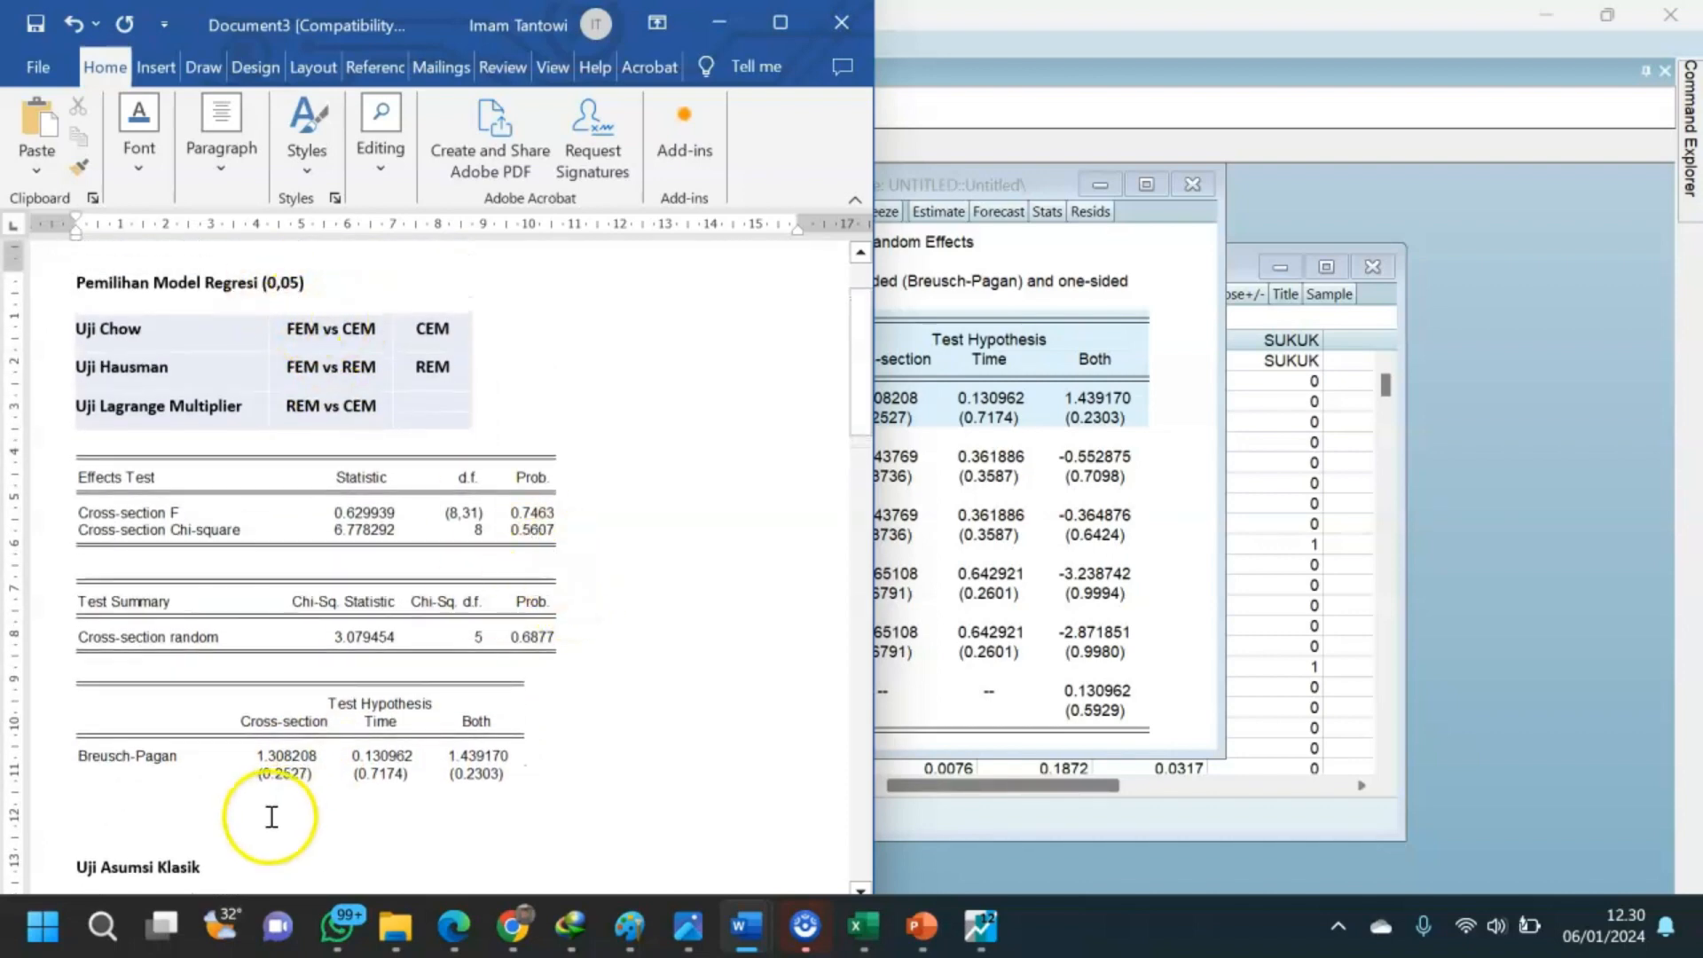
left_click(417, 407)
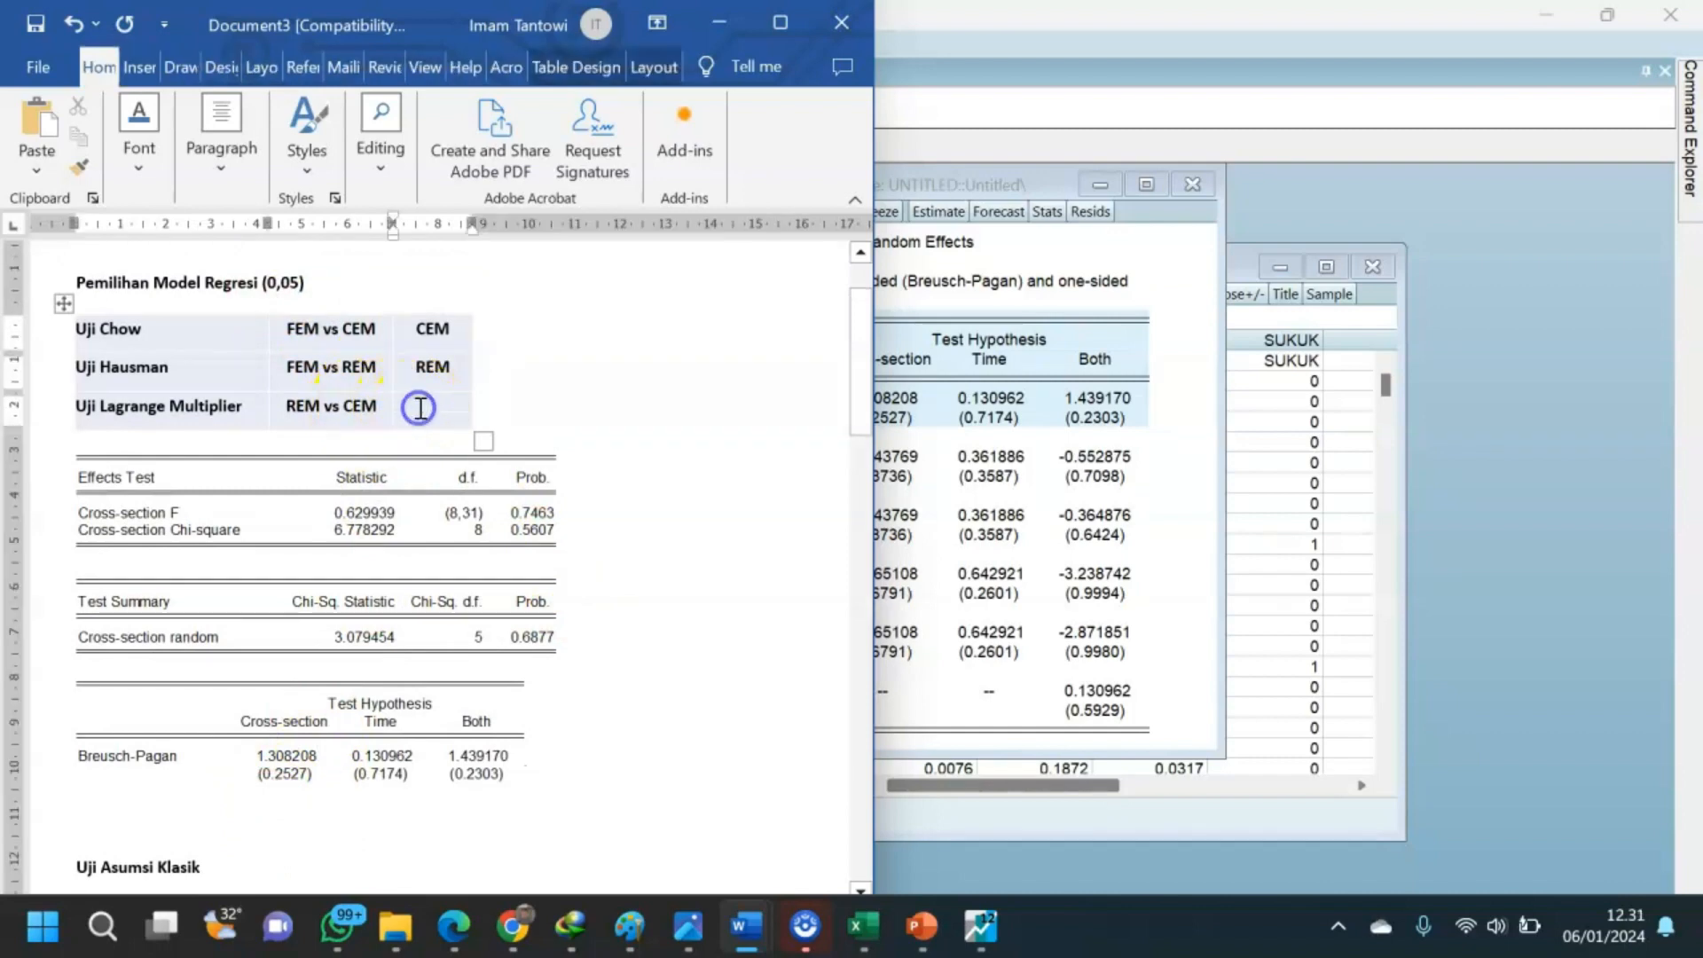
type("CEM")
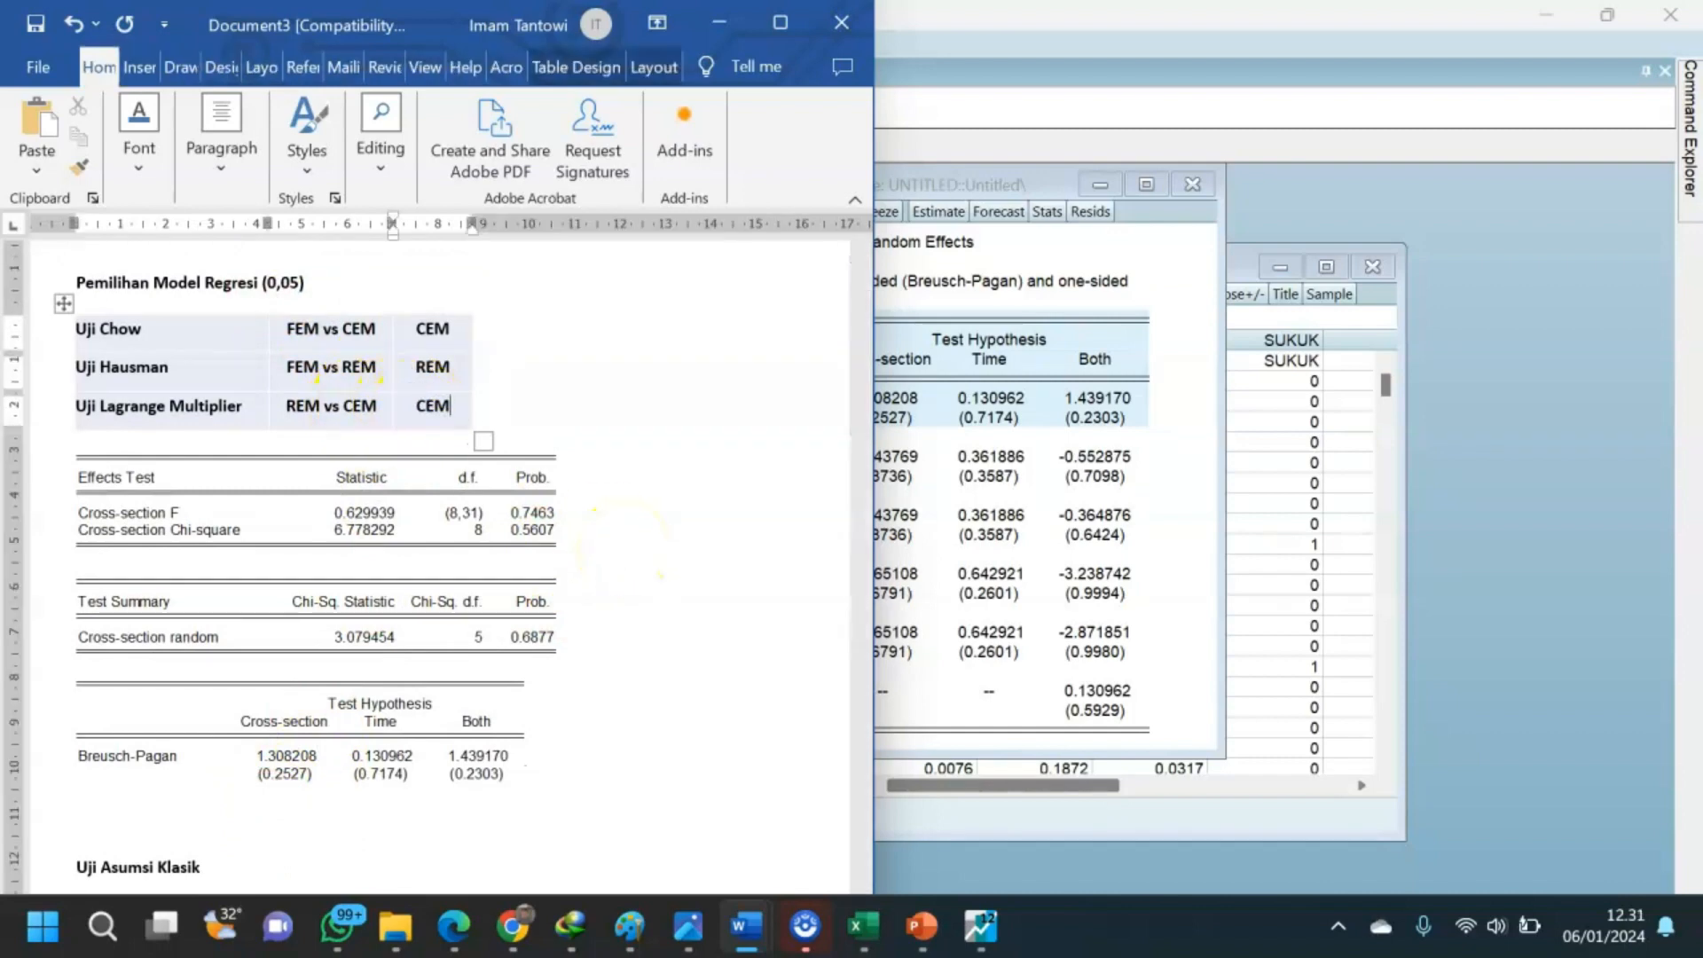
left_click(609, 525)
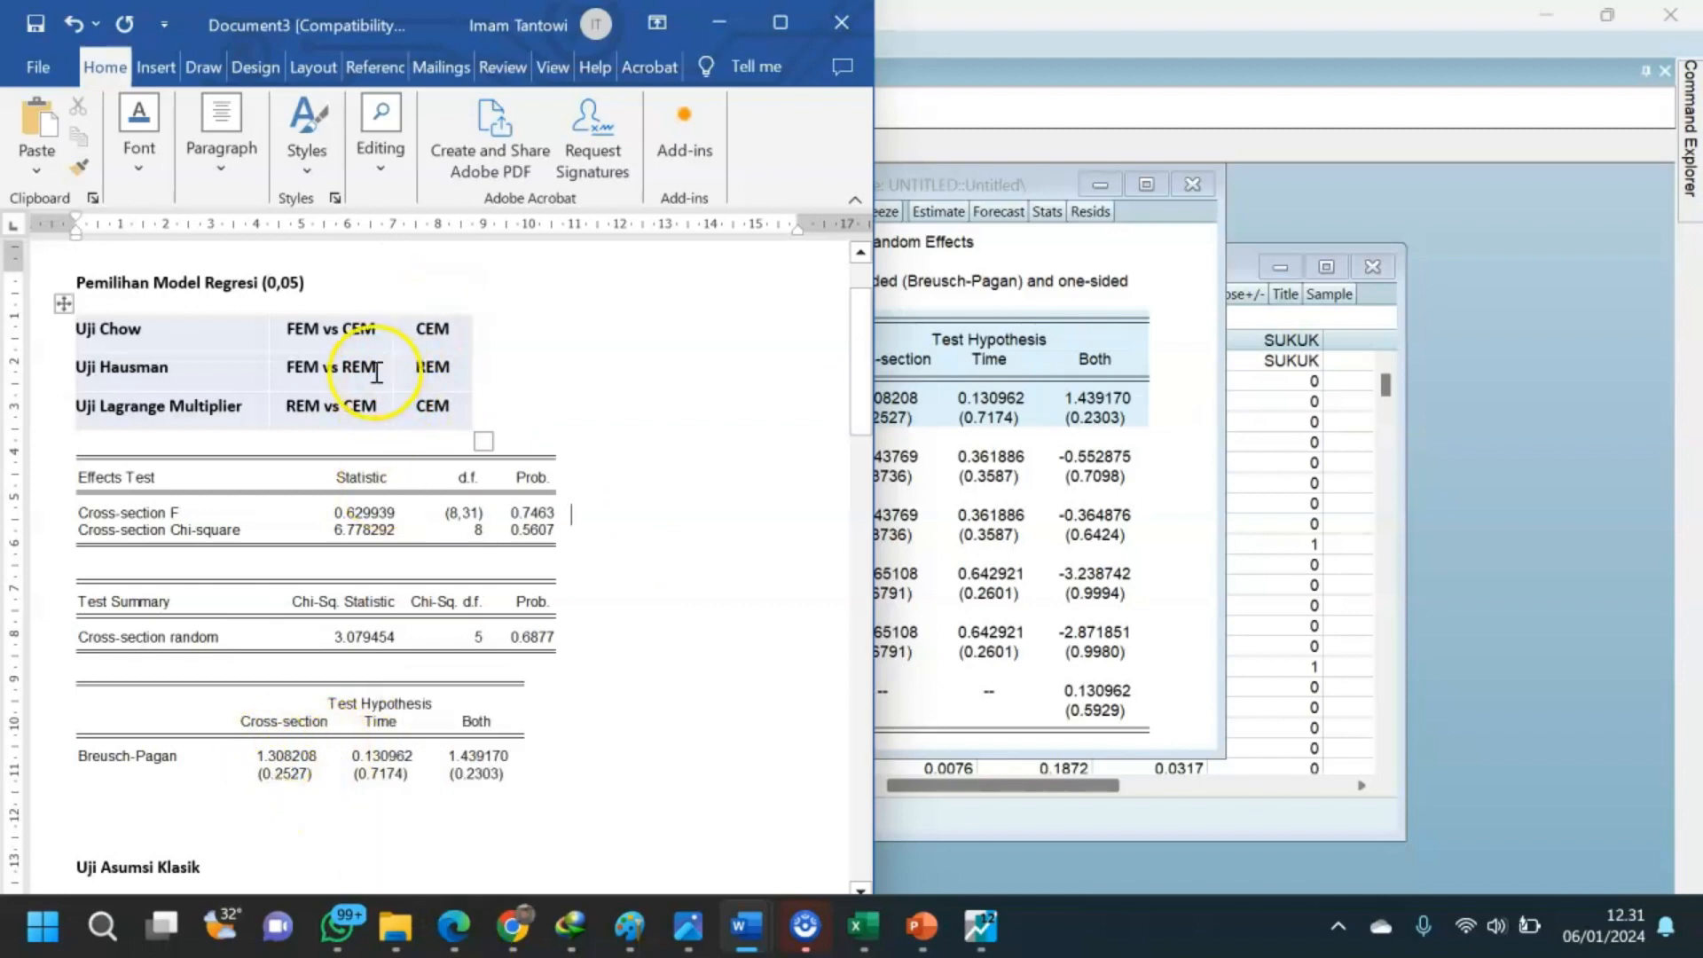
Review the chosen models in the selection table and the tests listed under the Uji Asumsi Klasik heading.
double_click(349, 414)
double_click(305, 412)
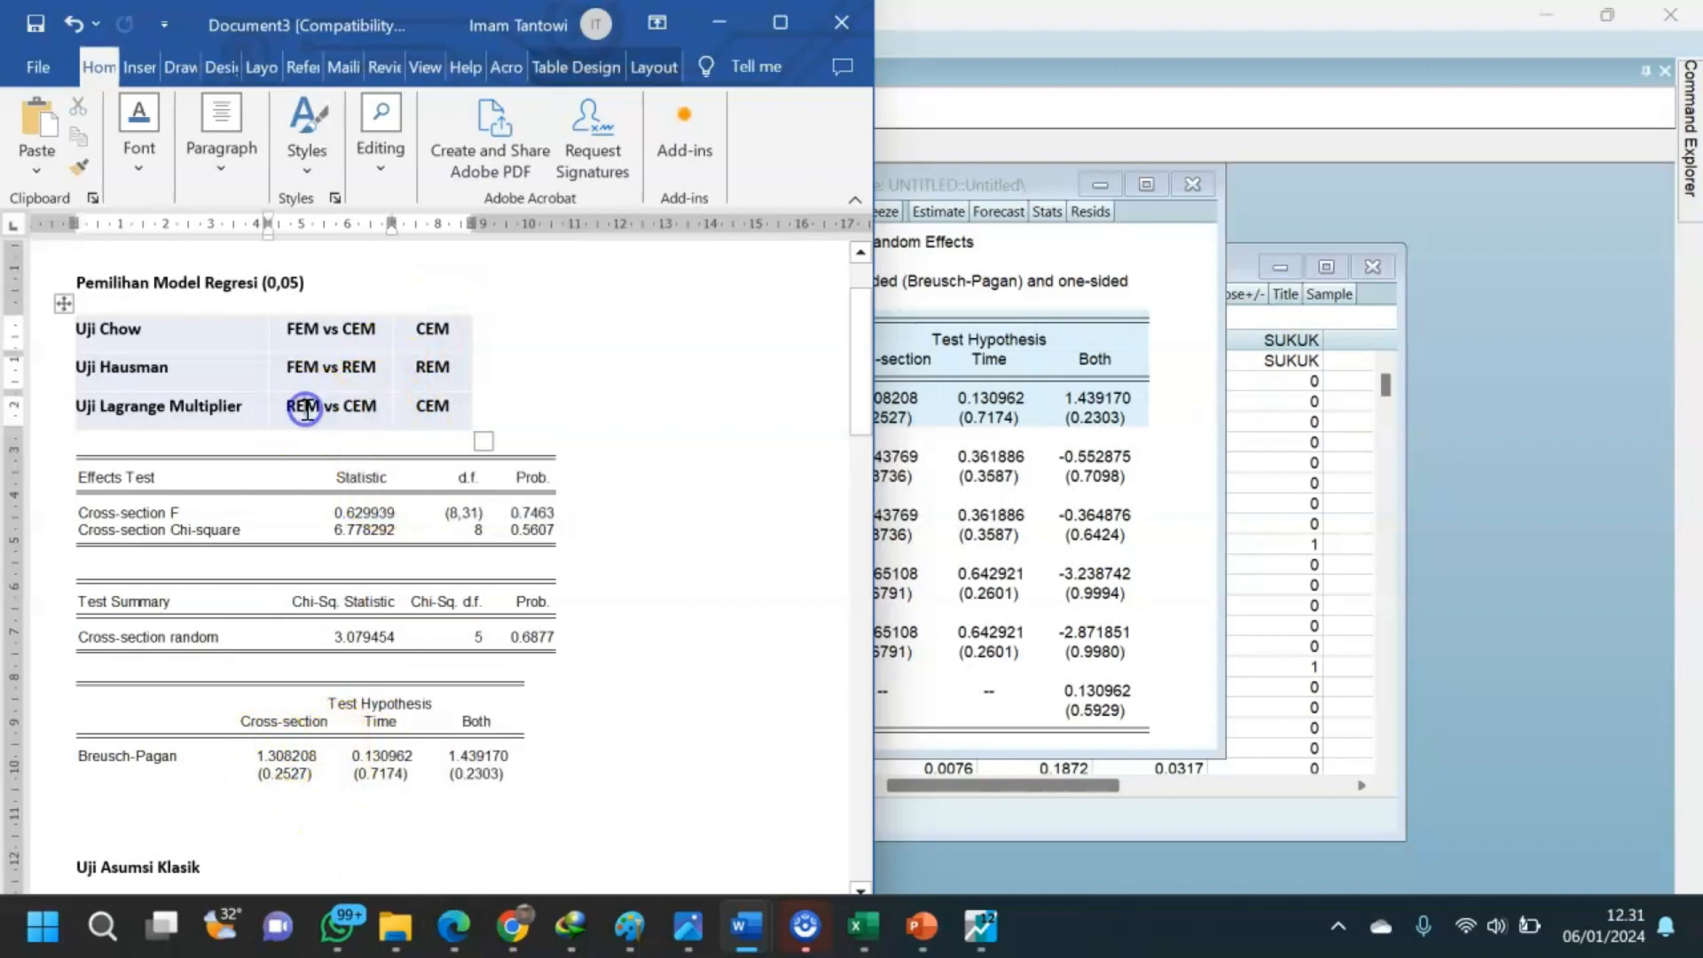
left_click(665, 684)
left_click(196, 284)
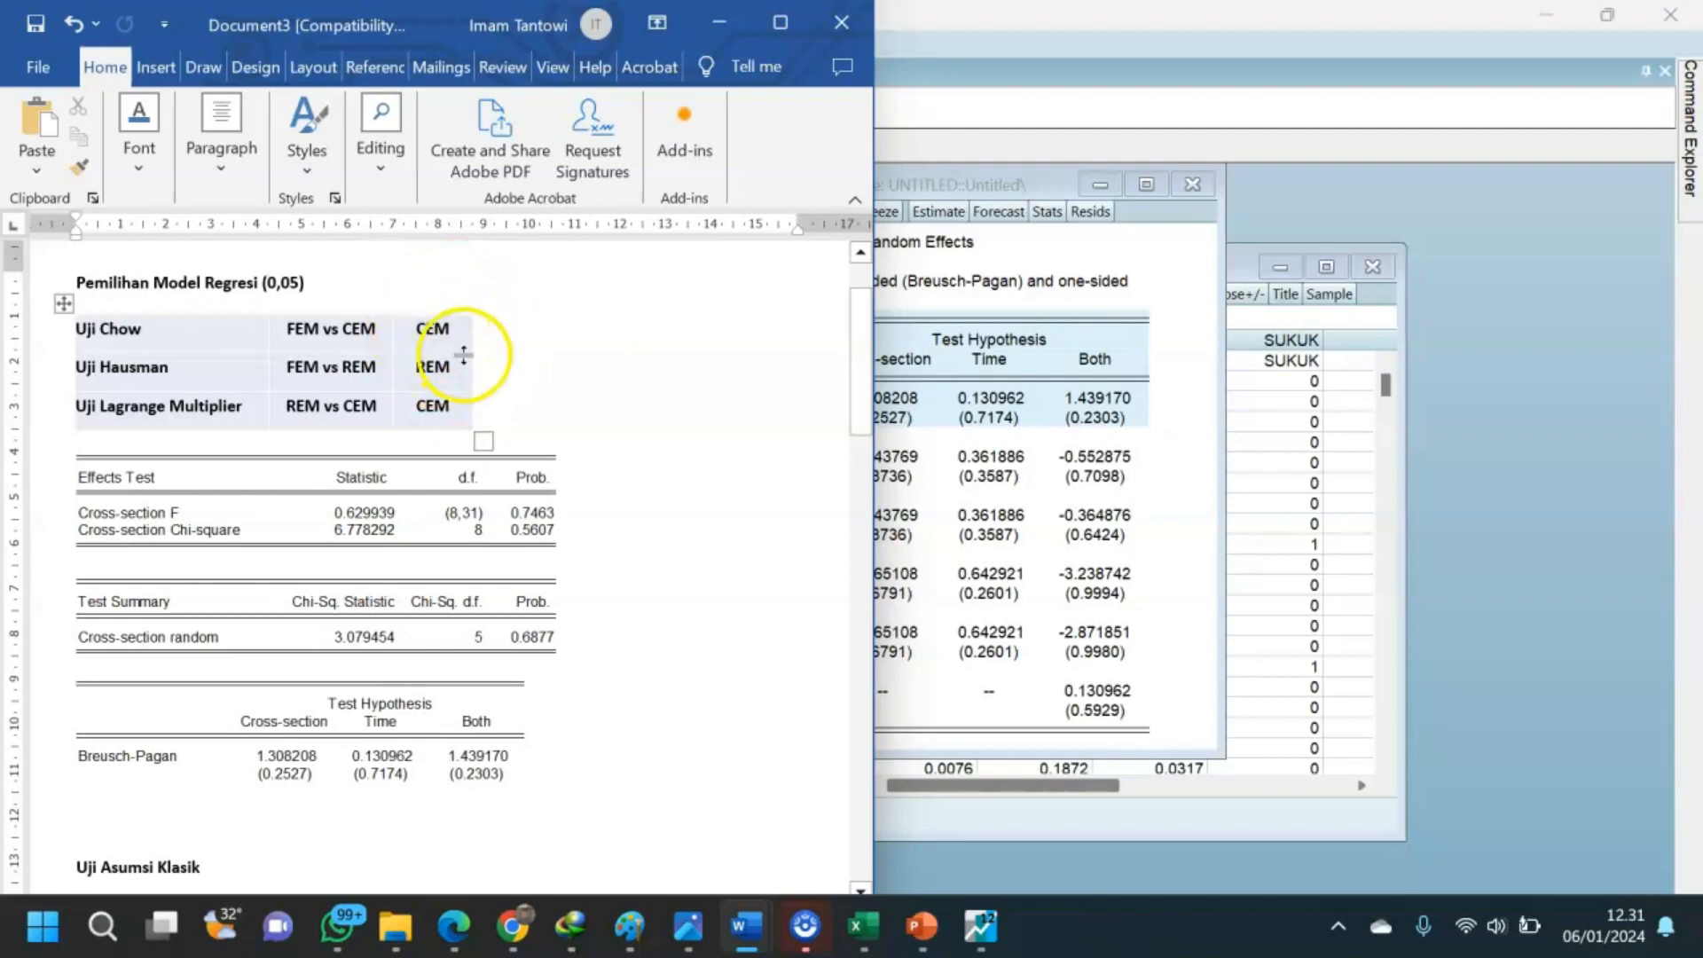
left_click(431, 329)
left_click_drag(431, 329, 430, 405)
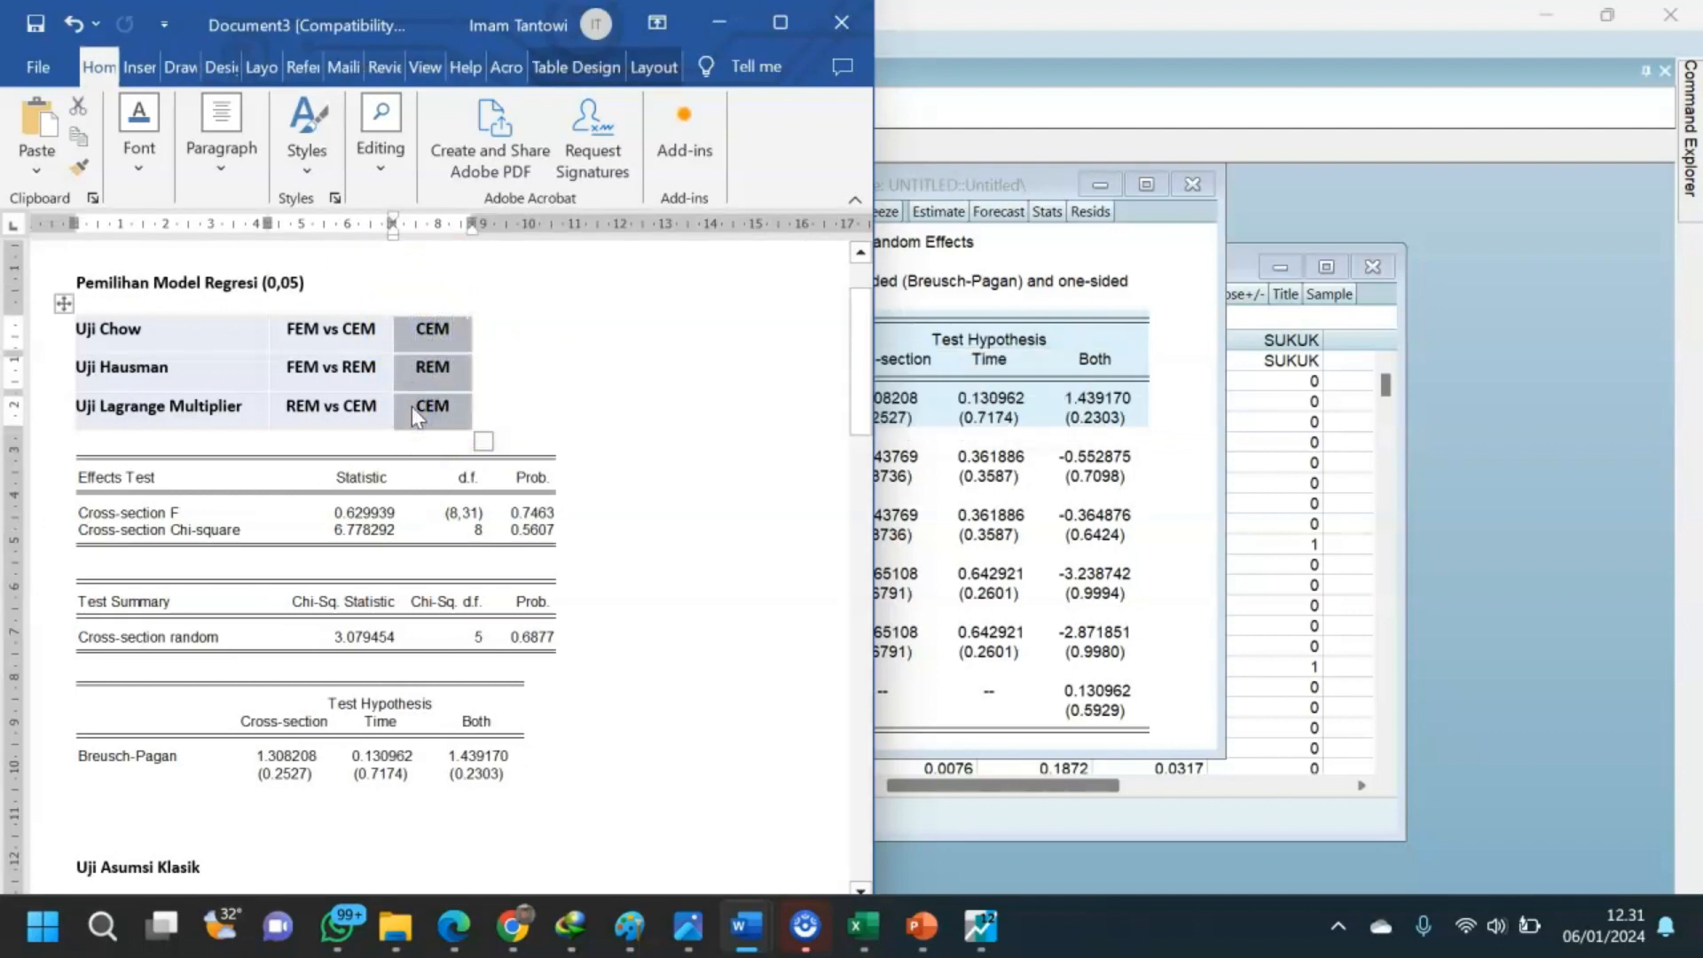
left_click(413, 407)
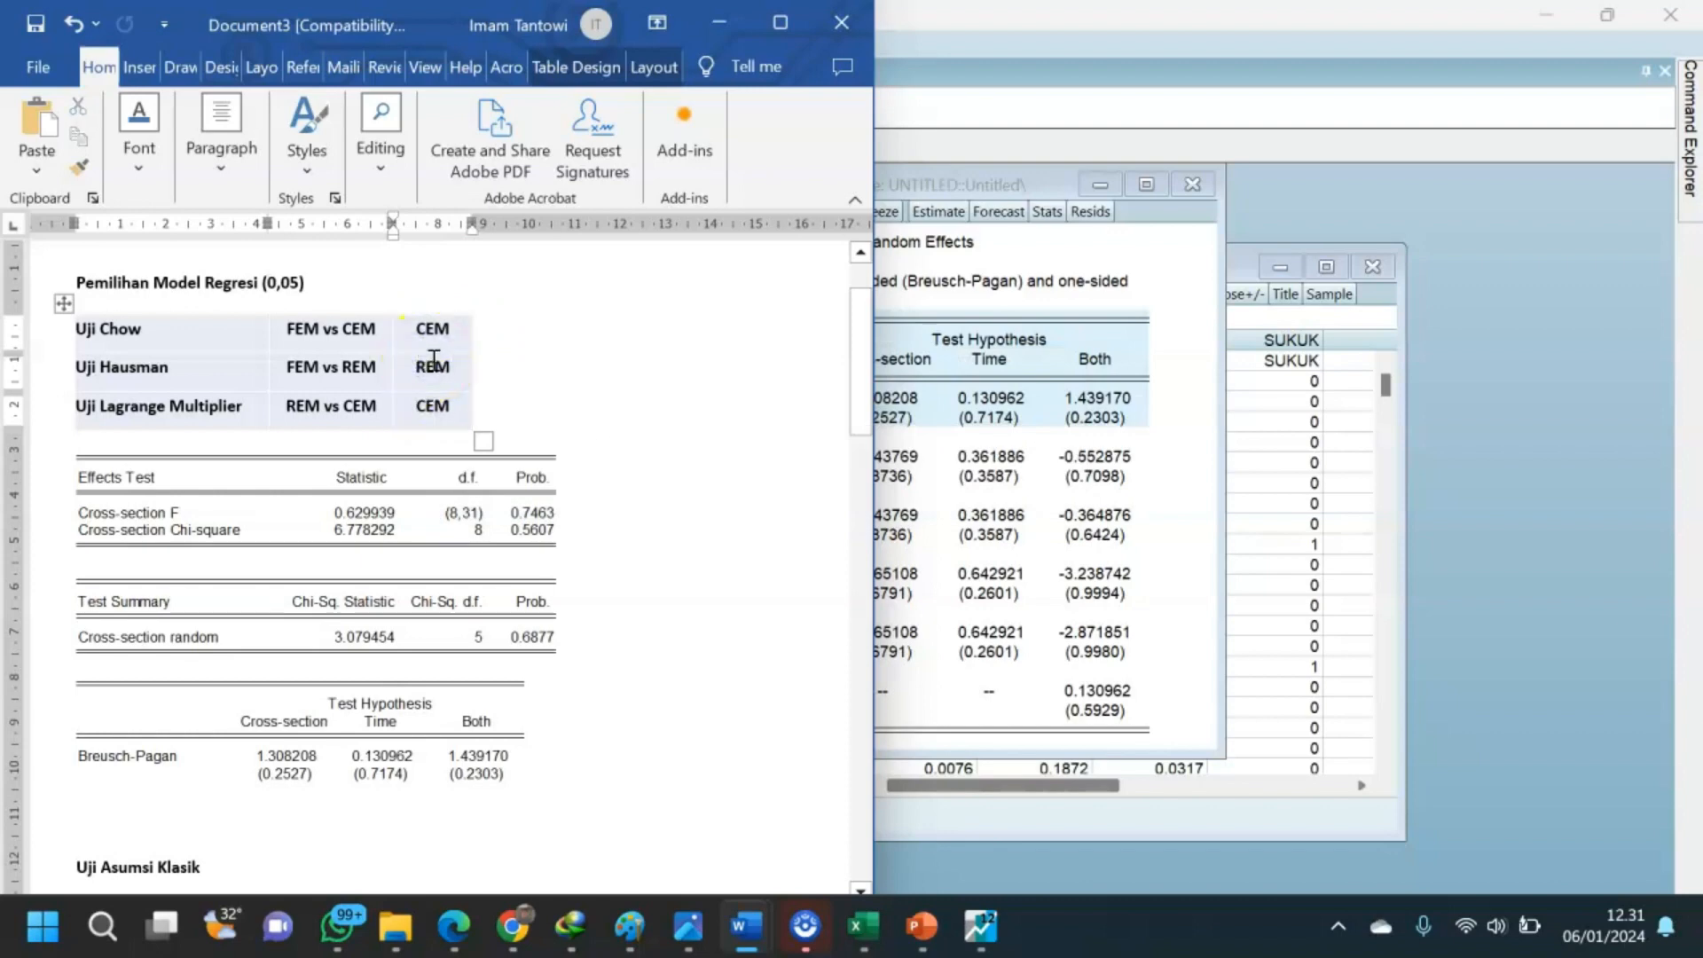
left_click(514, 395)
scroll(521, 399, "down", 6)
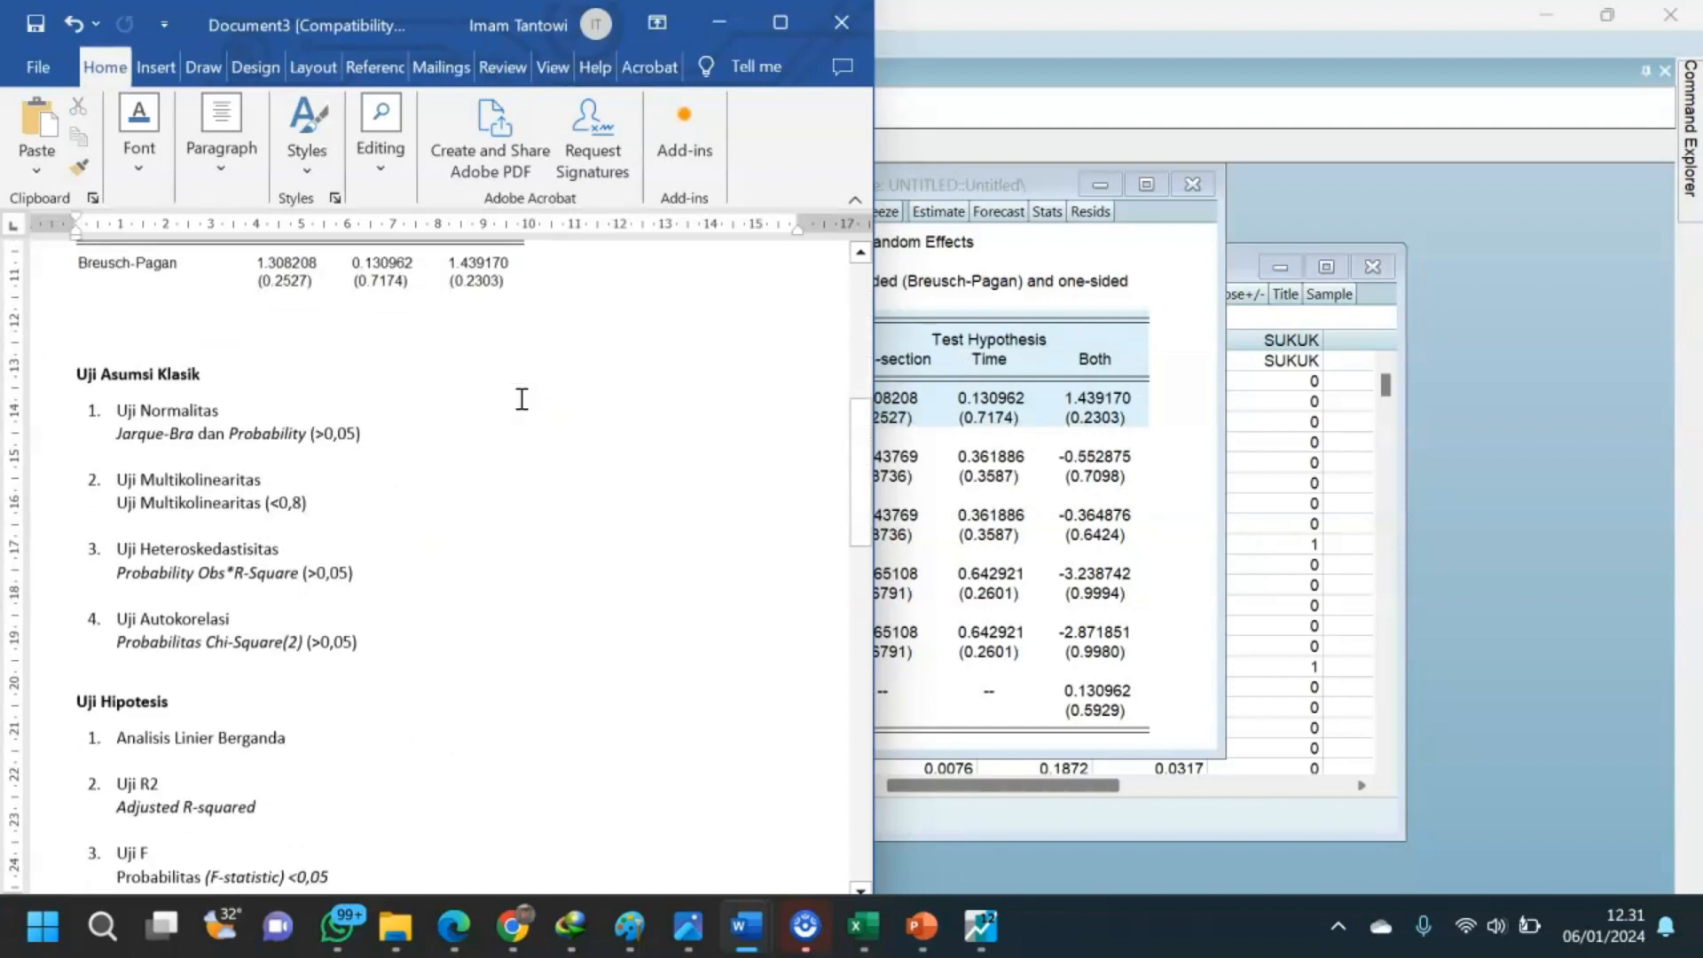
left_click_drag(71, 372, 232, 370)
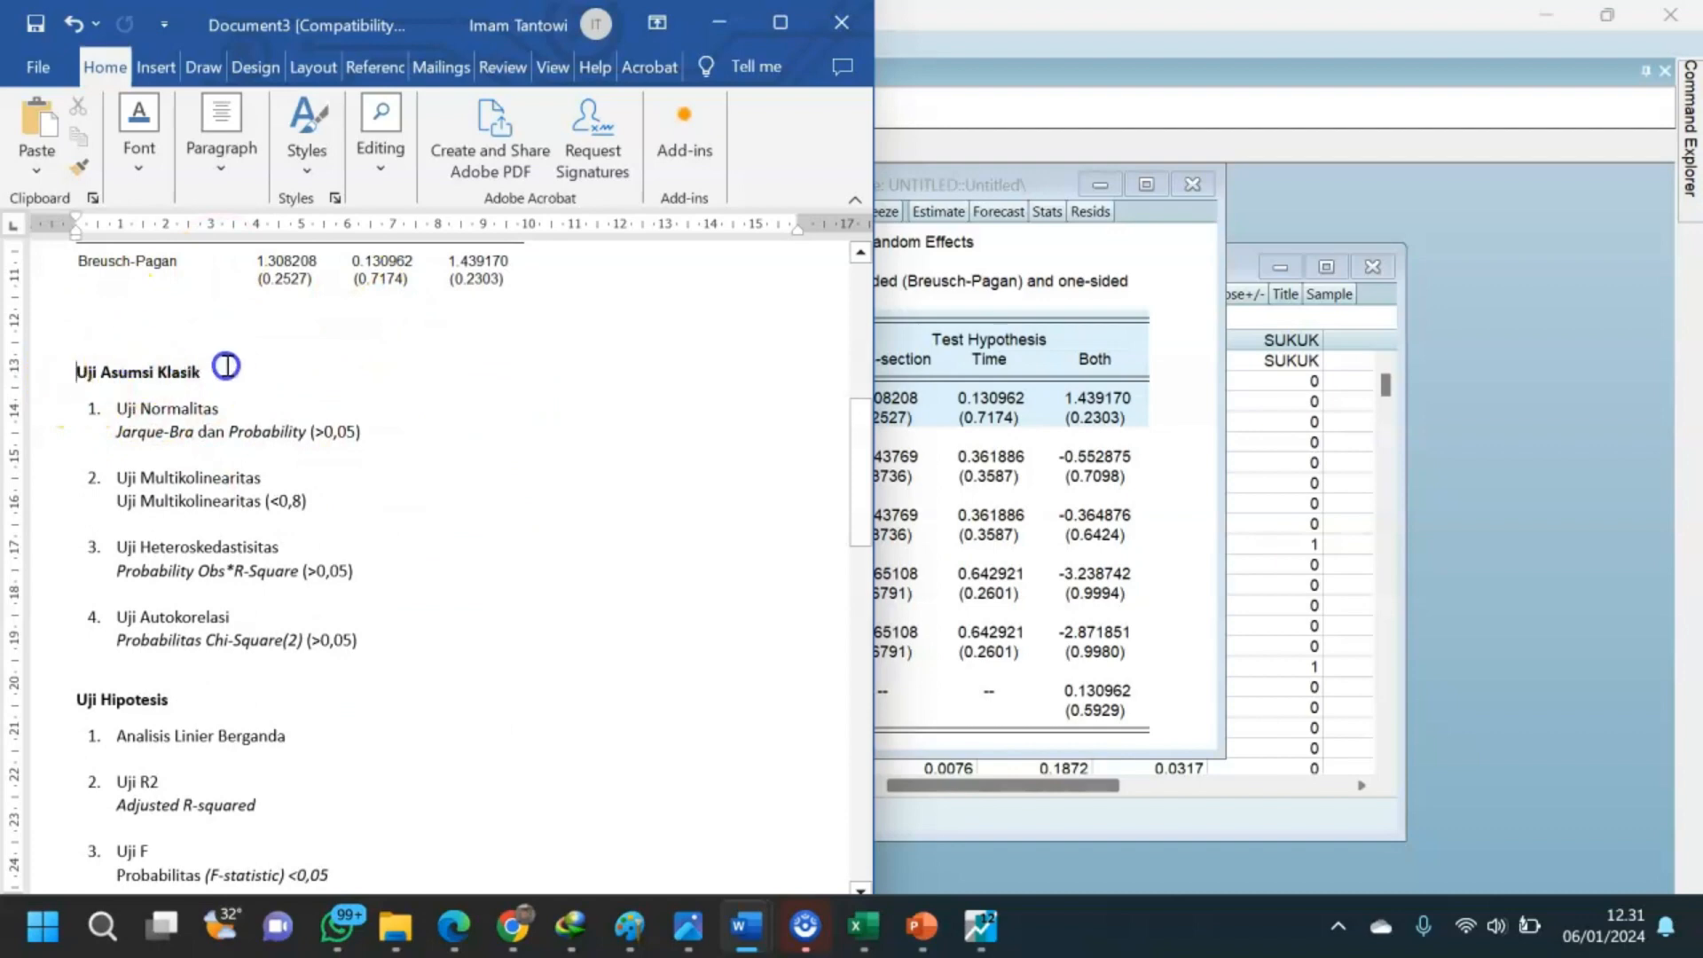
Return to EViews and create an Unstructured / Undated workfile with 45 observations, deleting the existing untitled workfile and all its untitled objects.
left_click(1263, 222)
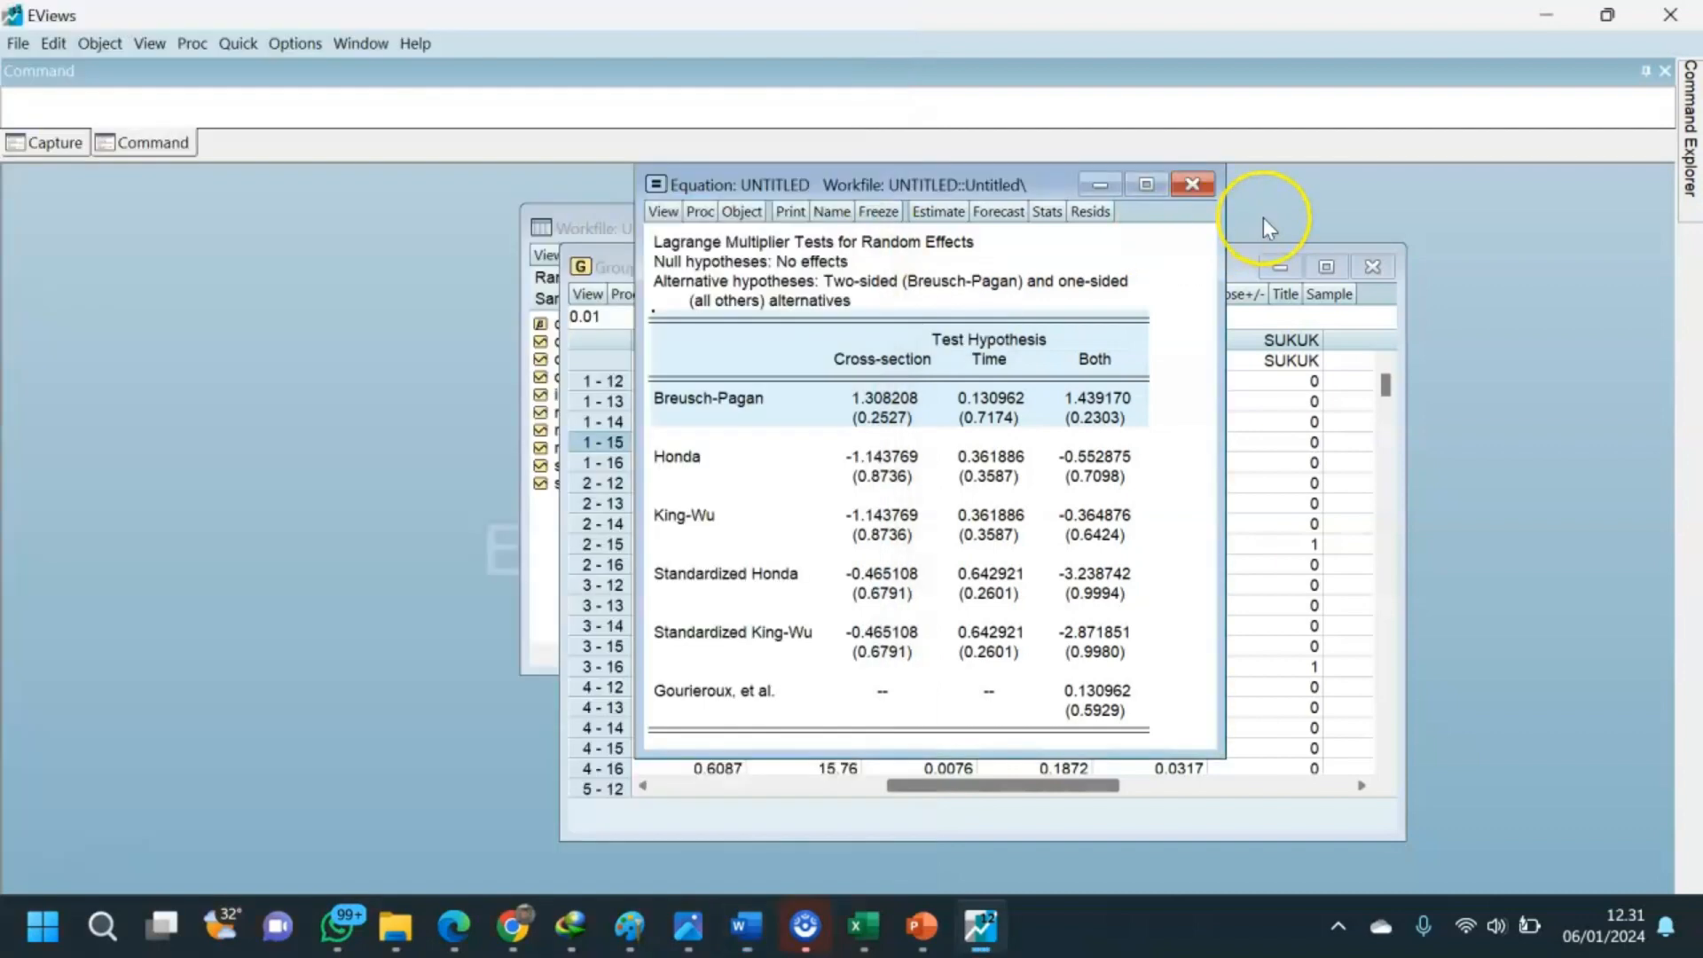
key("ctrl+n")
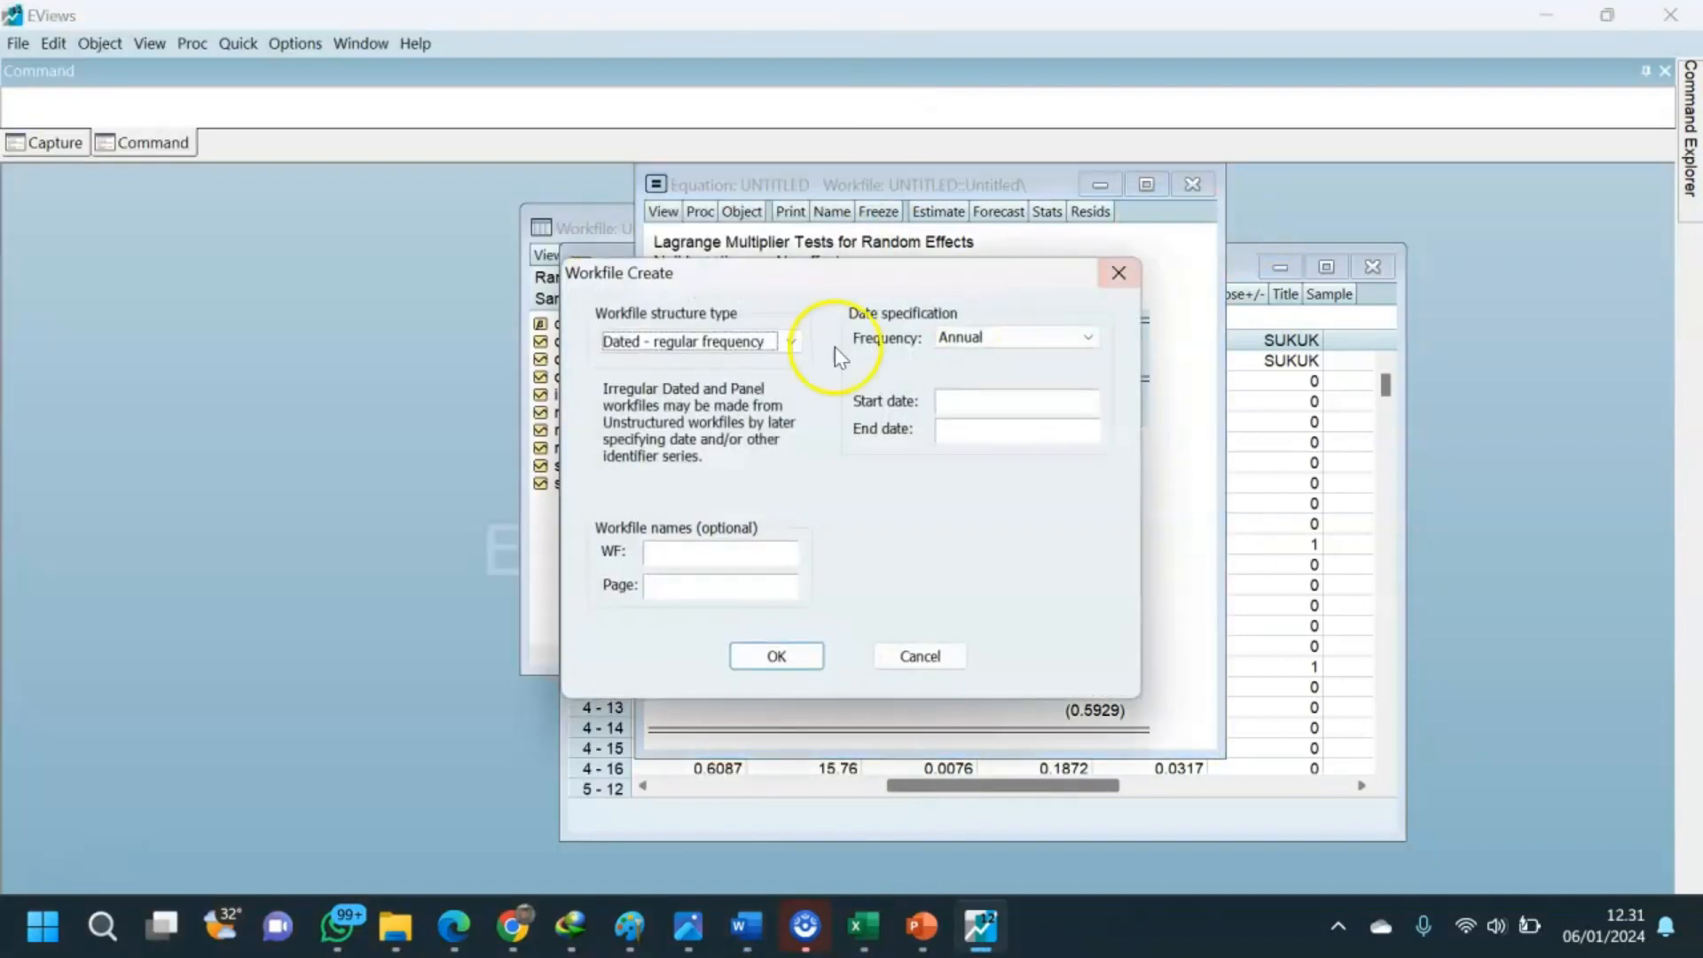
left_click(720, 342)
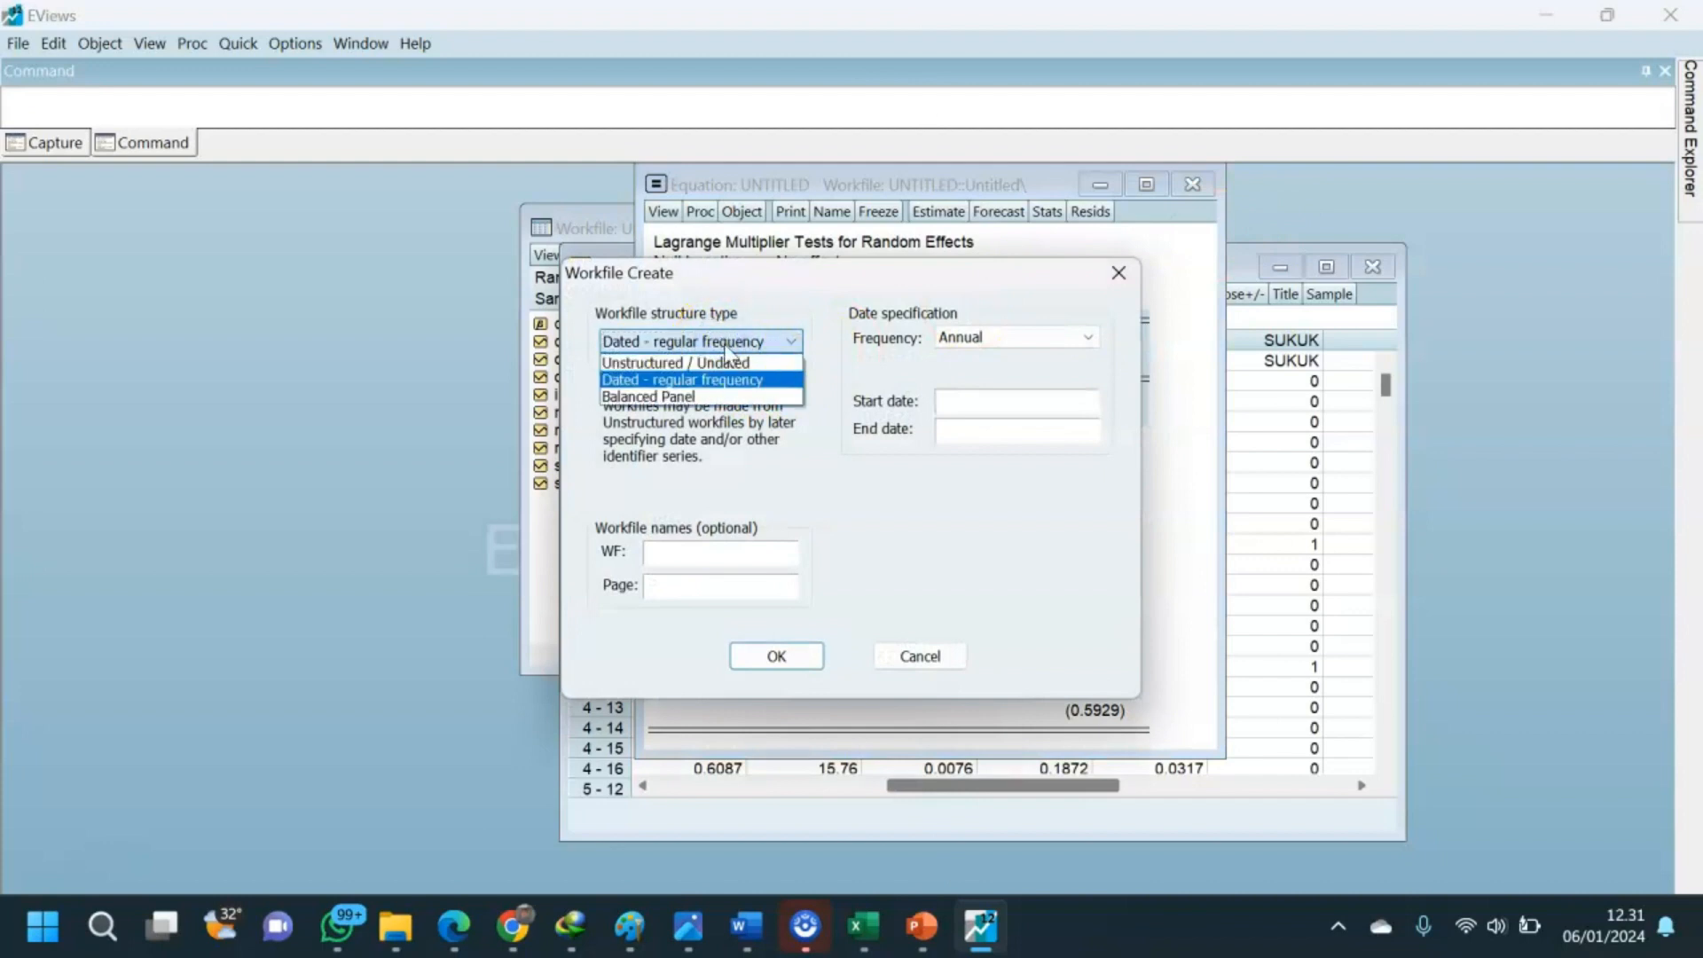
left_click(832, 372)
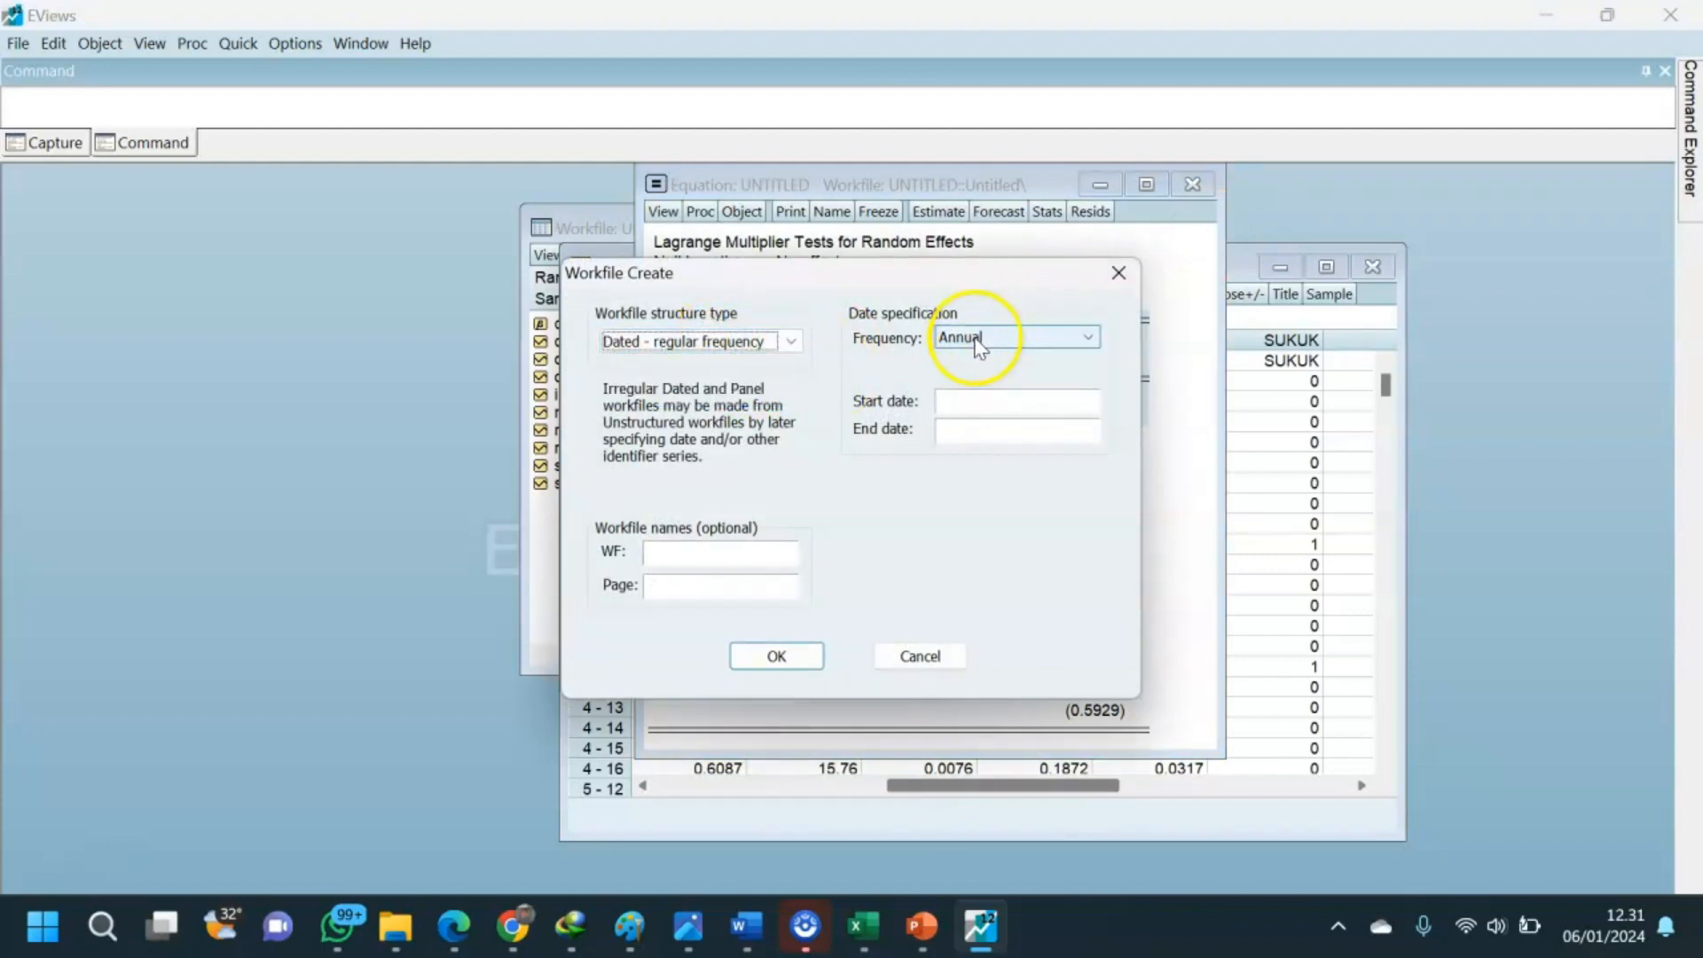
left_click(981, 404)
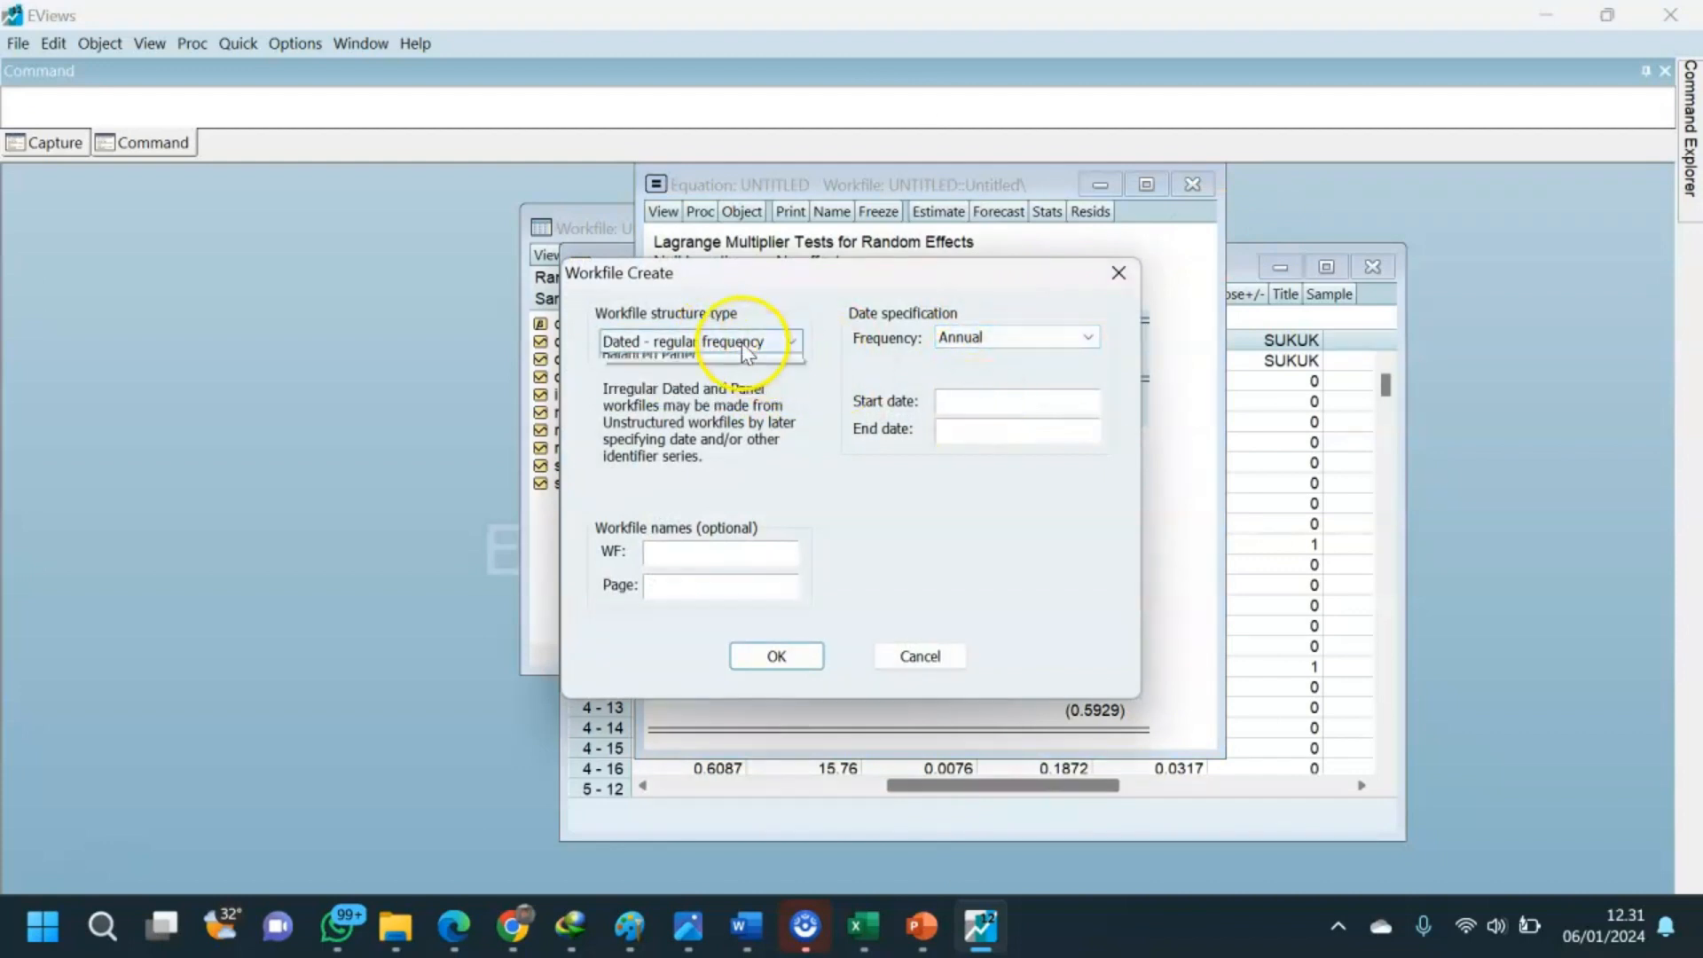
left_click(720, 343)
left_click(692, 363)
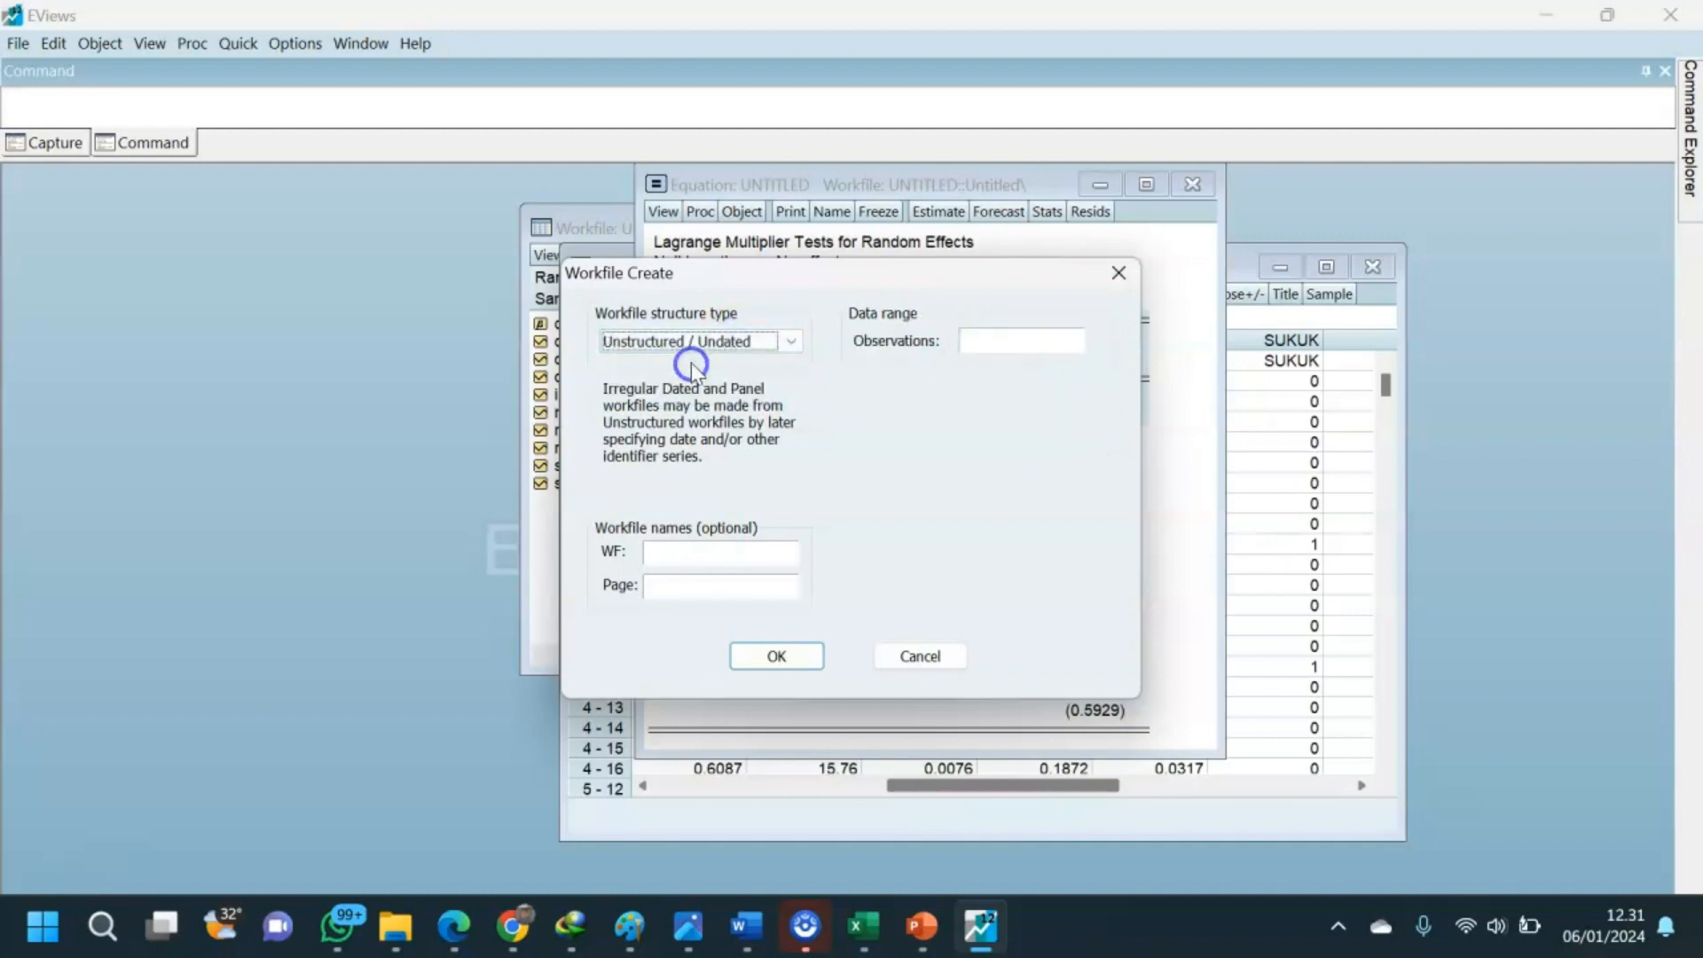
left_click(1000, 339)
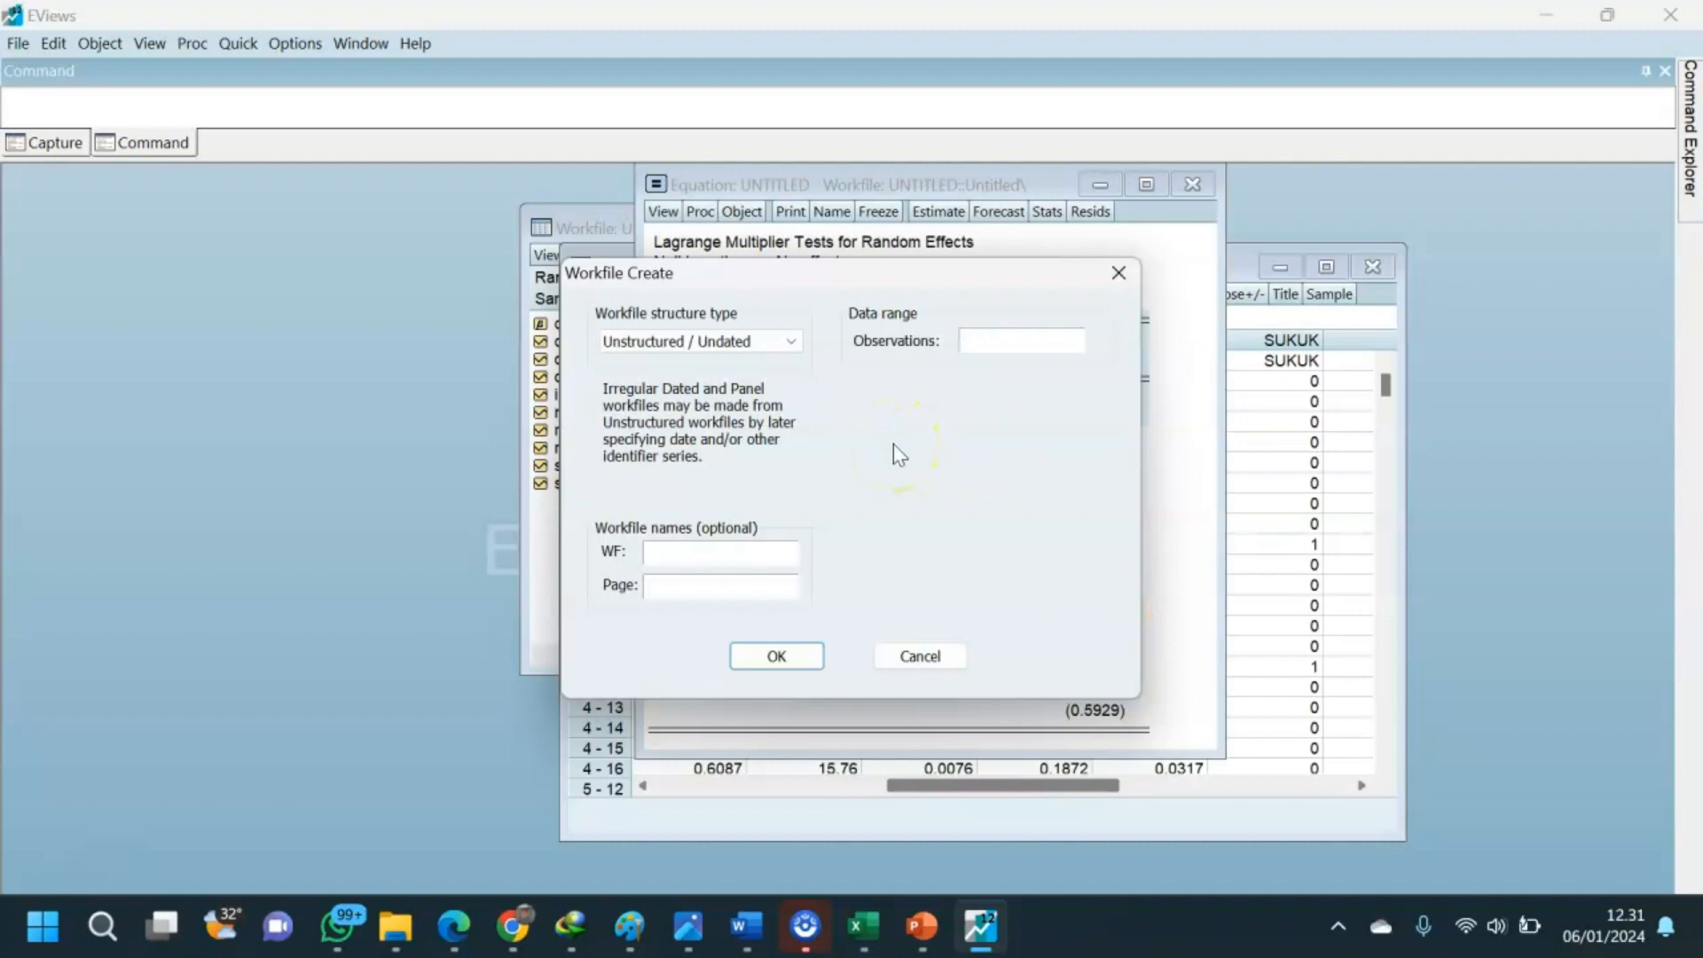
type("45")
key("Return")
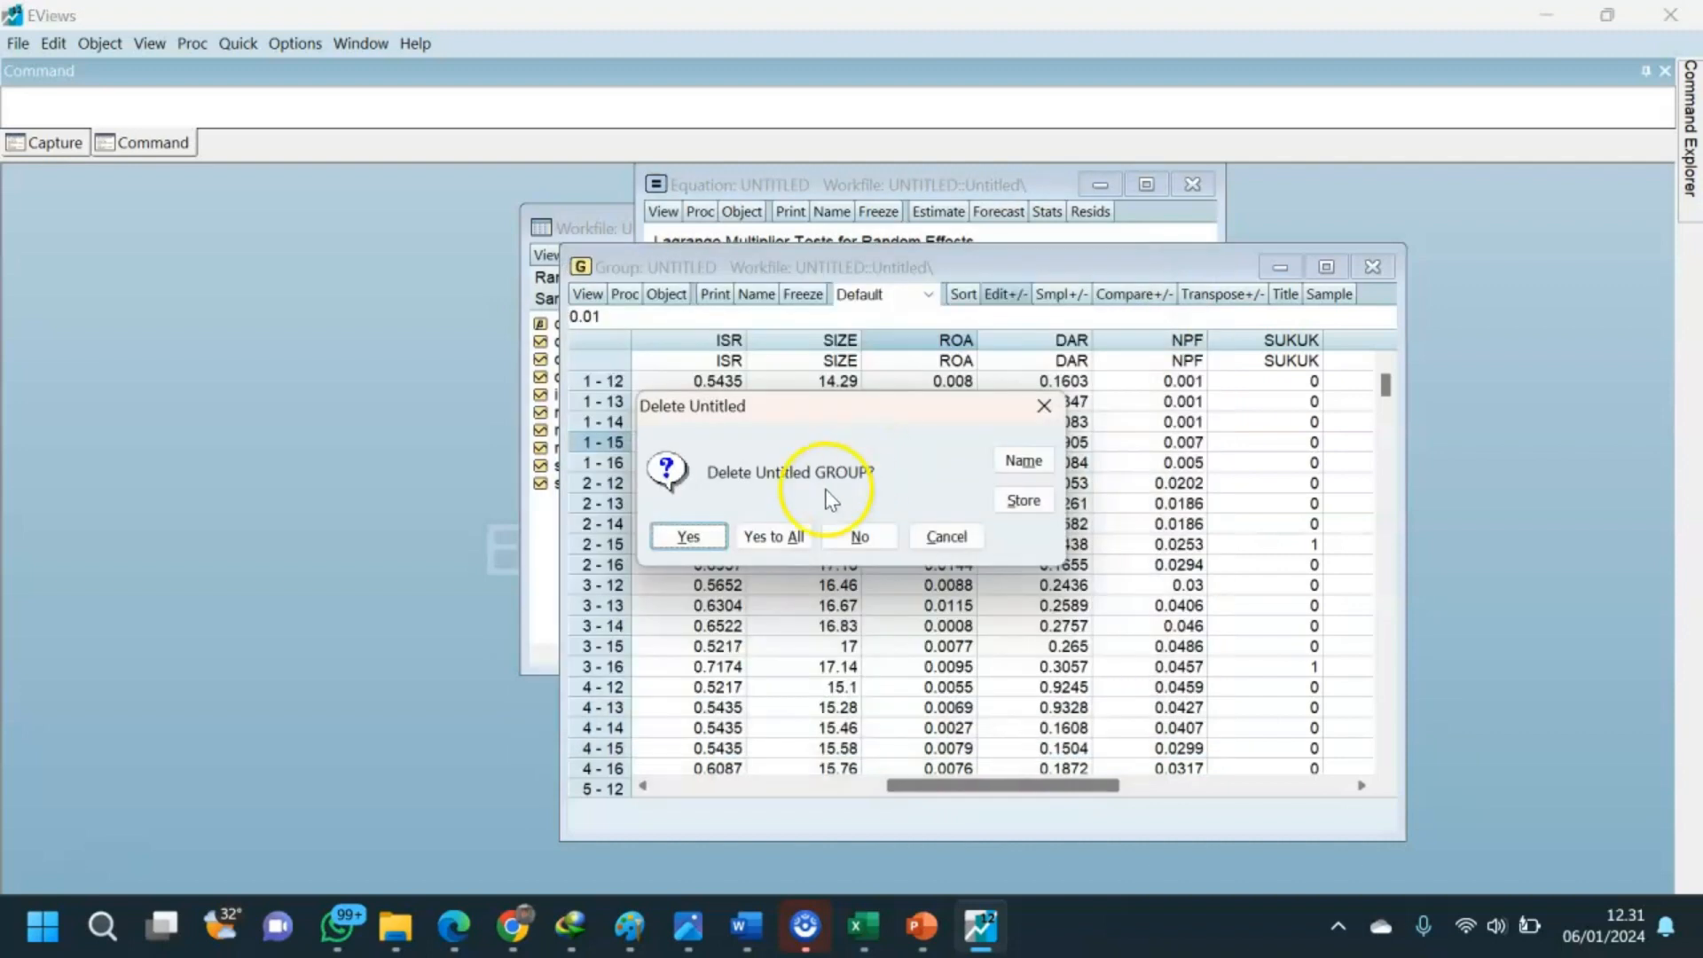
left_click(780, 535)
left_click(885, 520)
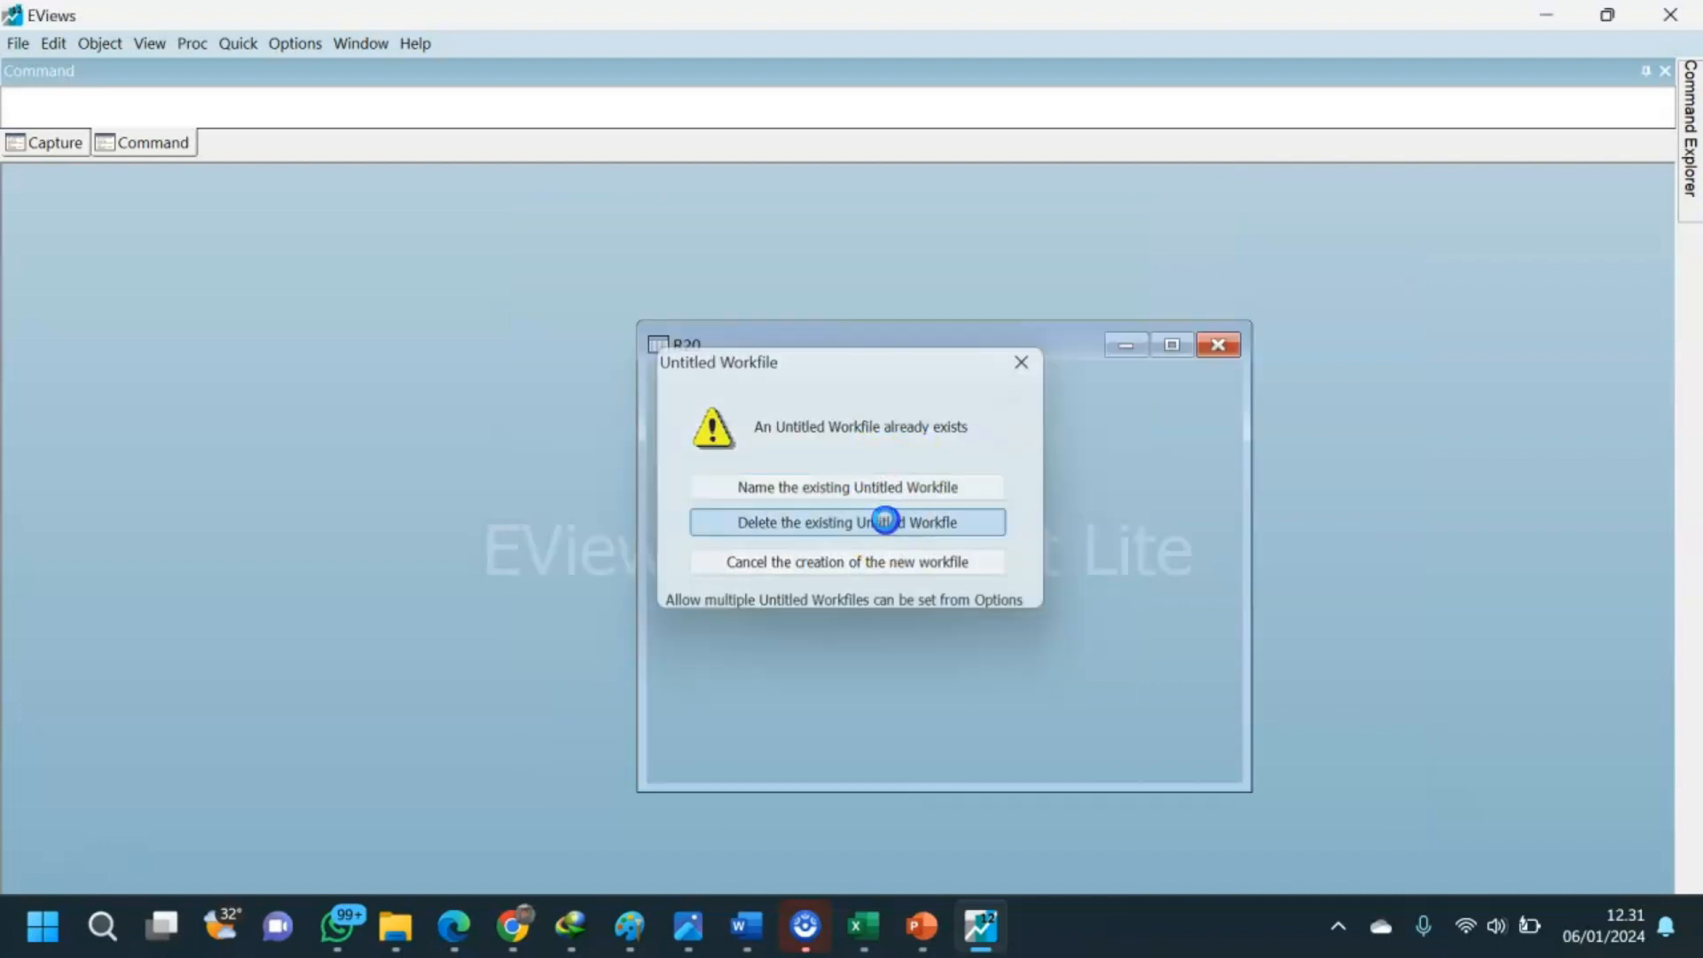
Open an empty group for editing series in the new 45-observation workfile.
left_click(237, 42)
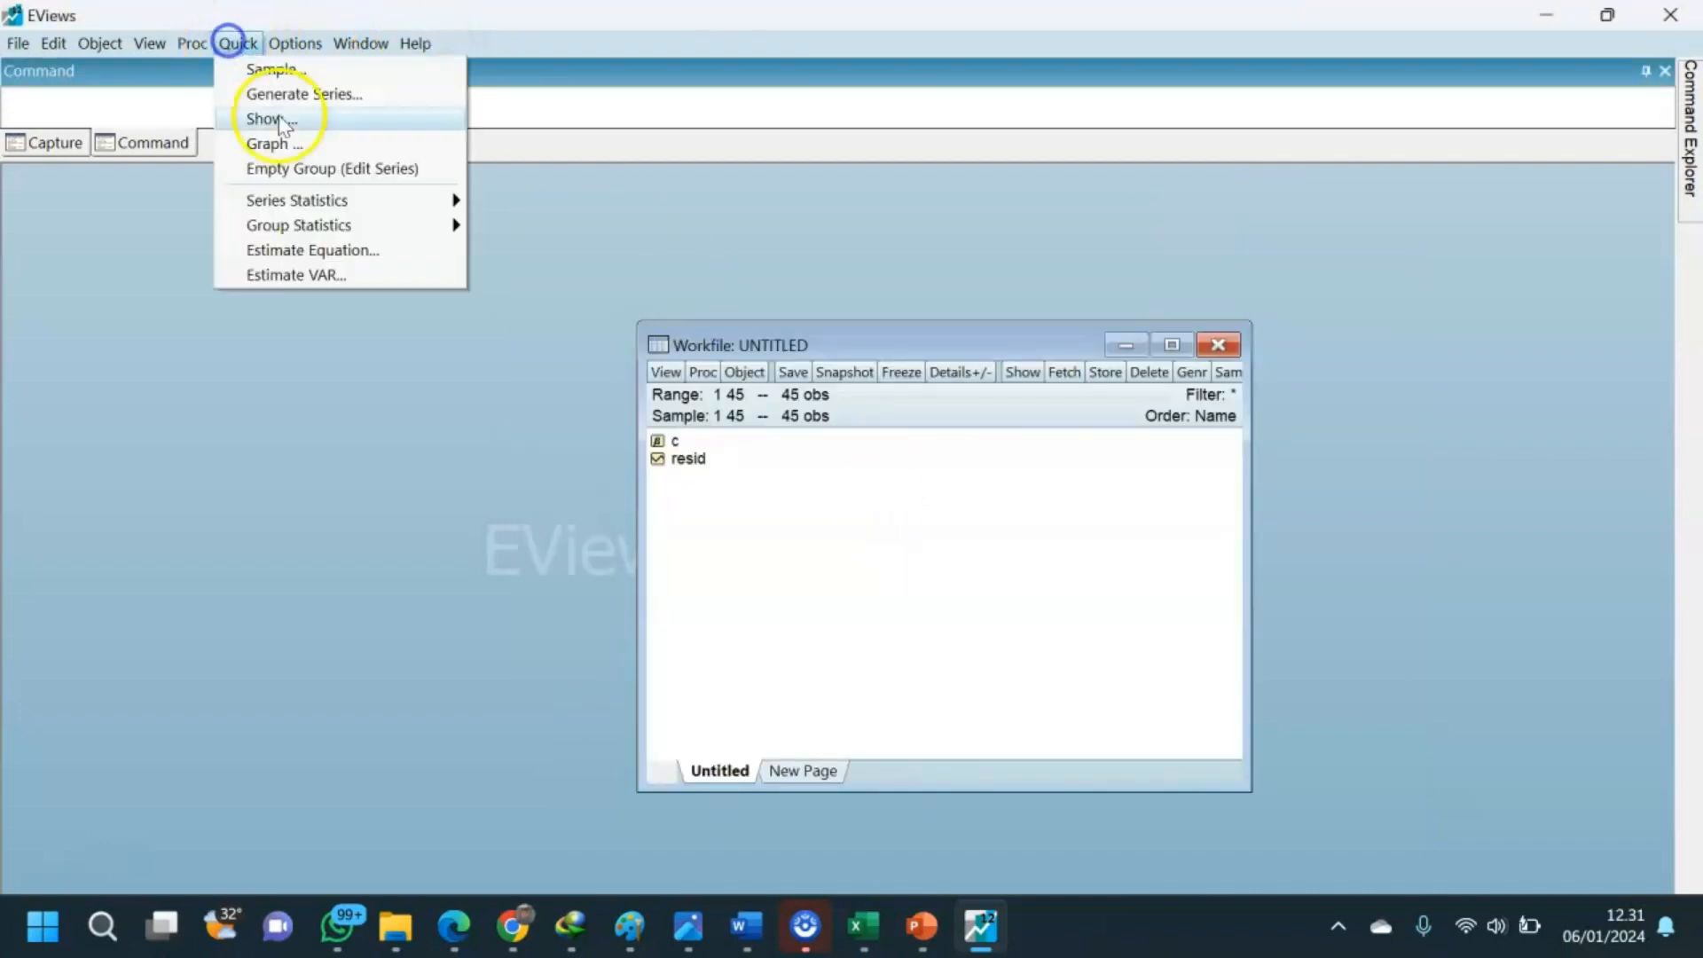
left_click(304, 168)
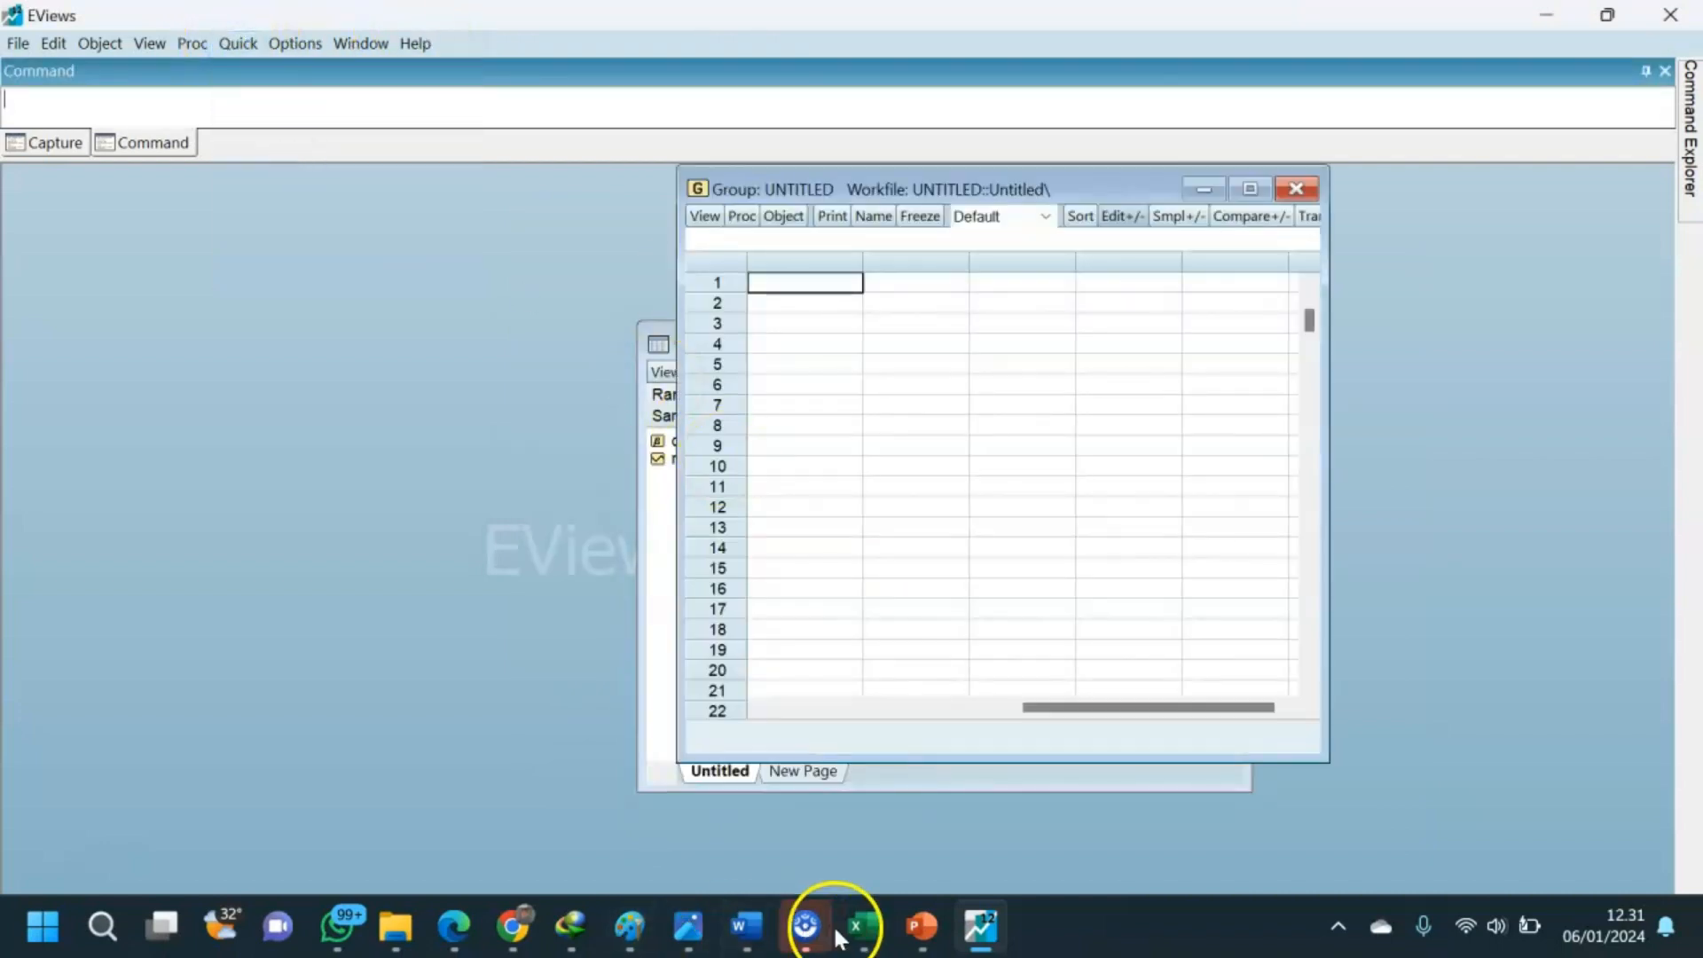
Switch to the Data Panel workbook in Excel and copy the ISR through SUKUK columns with headers, range A1:F46.
left_click(862, 925)
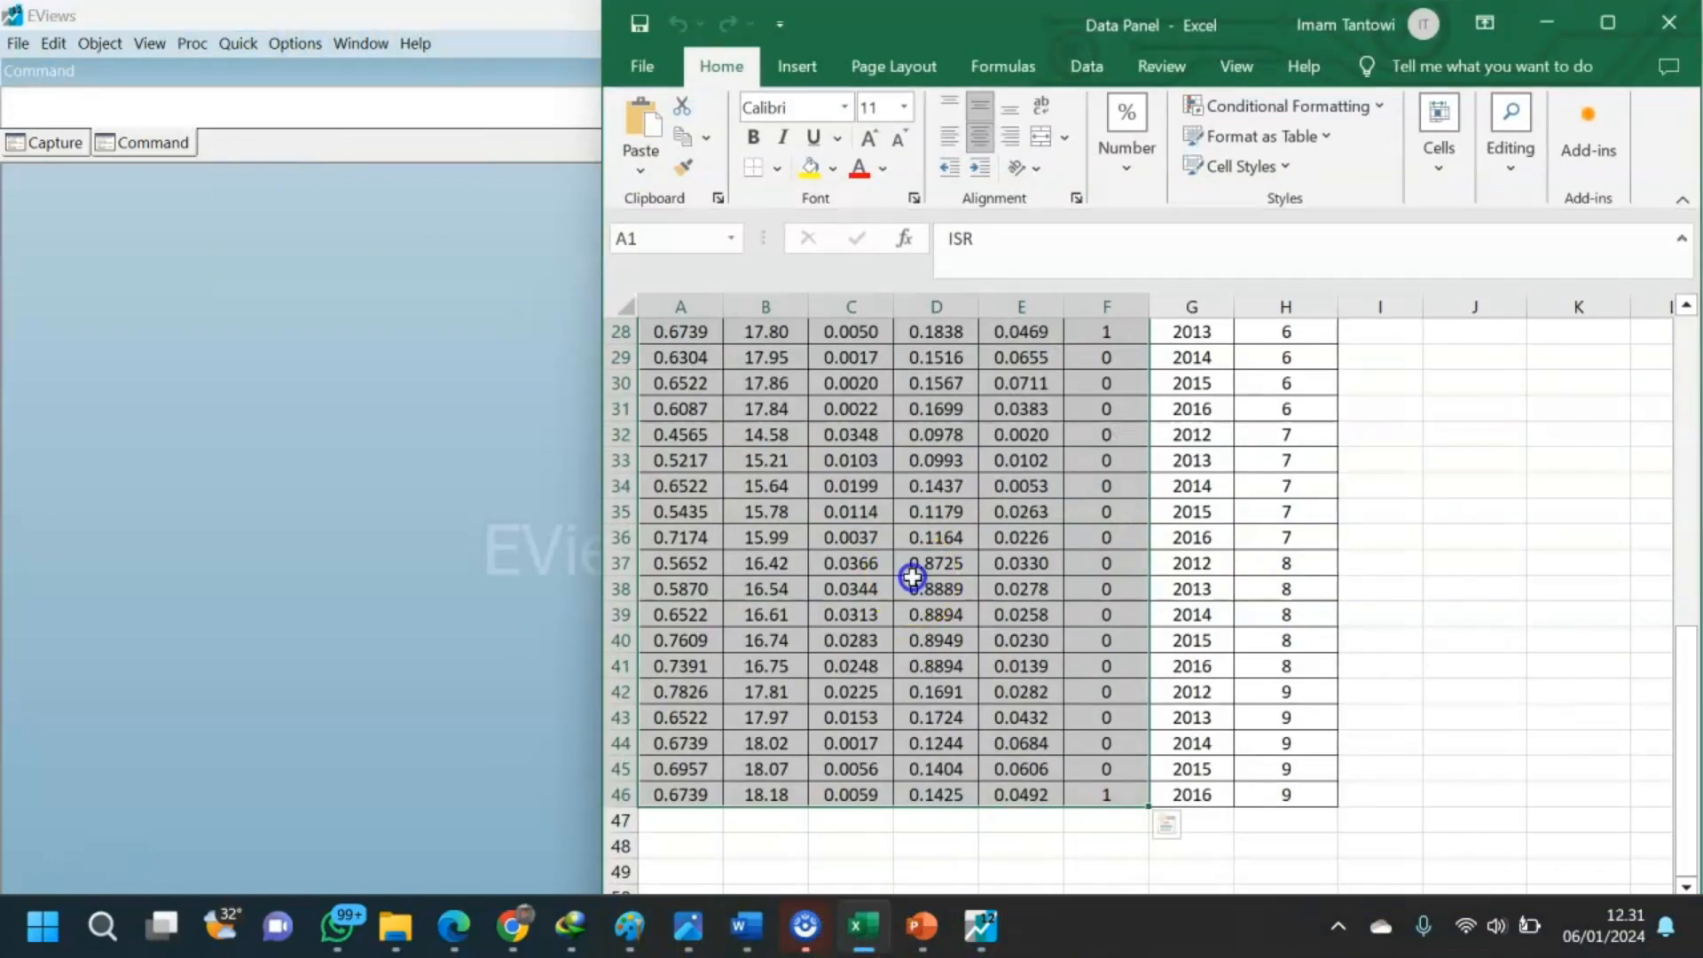
left_click(914, 583)
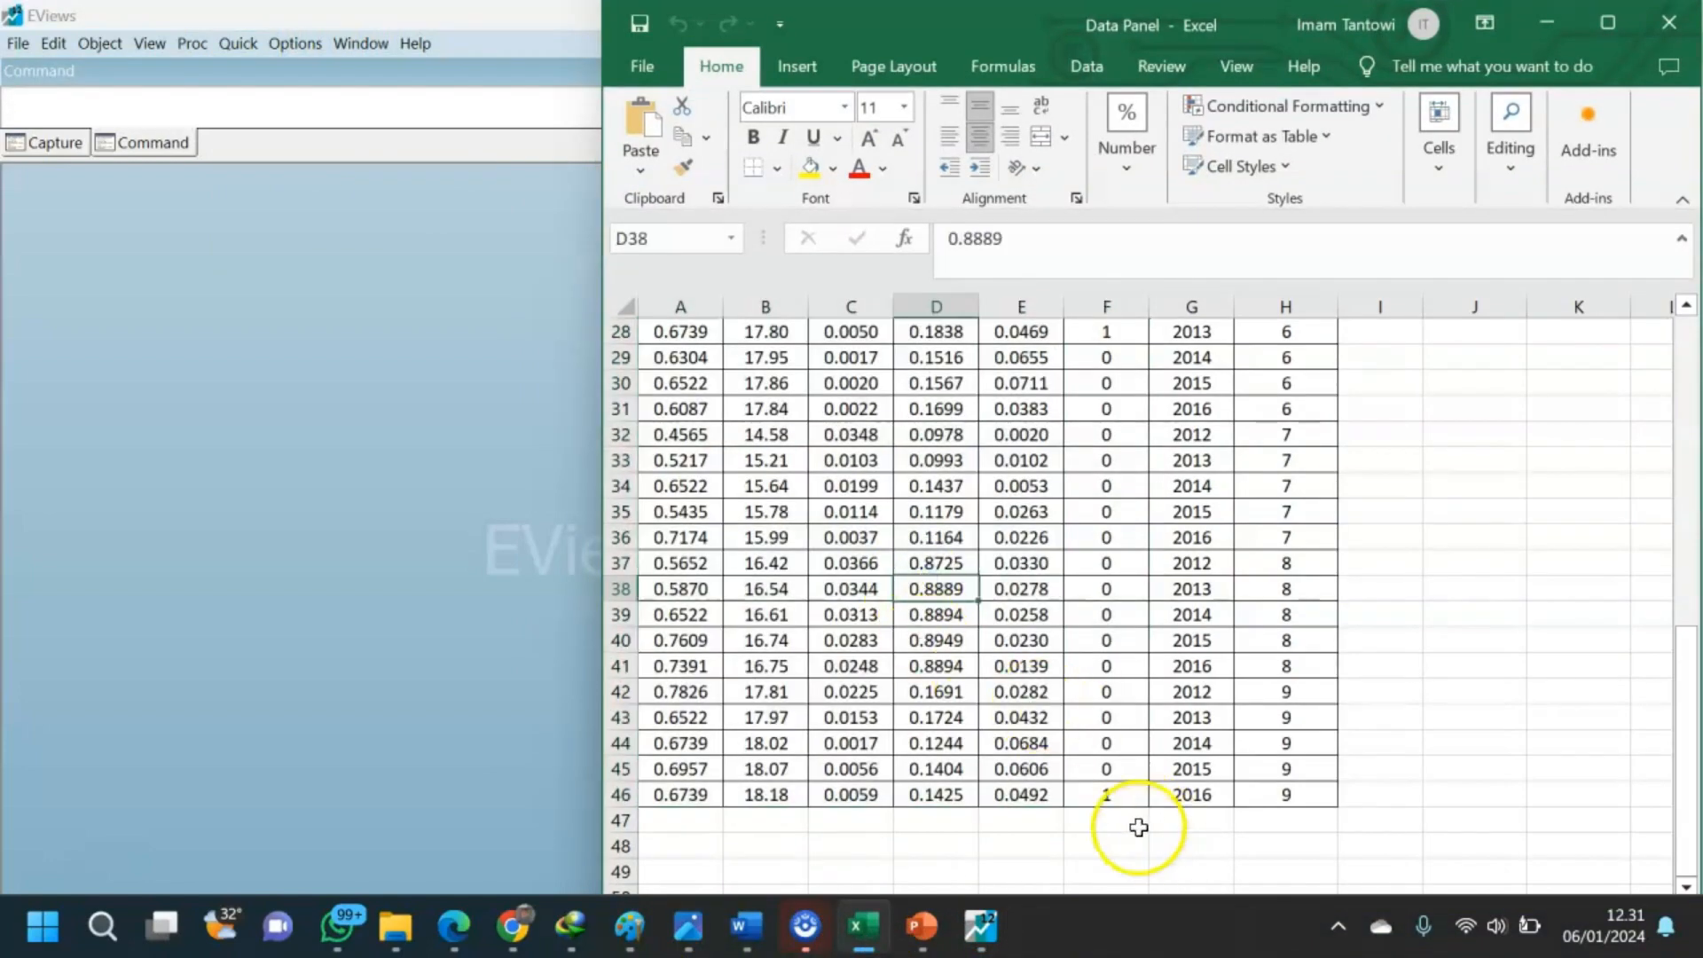
scroll(1101, 589, "up", 9)
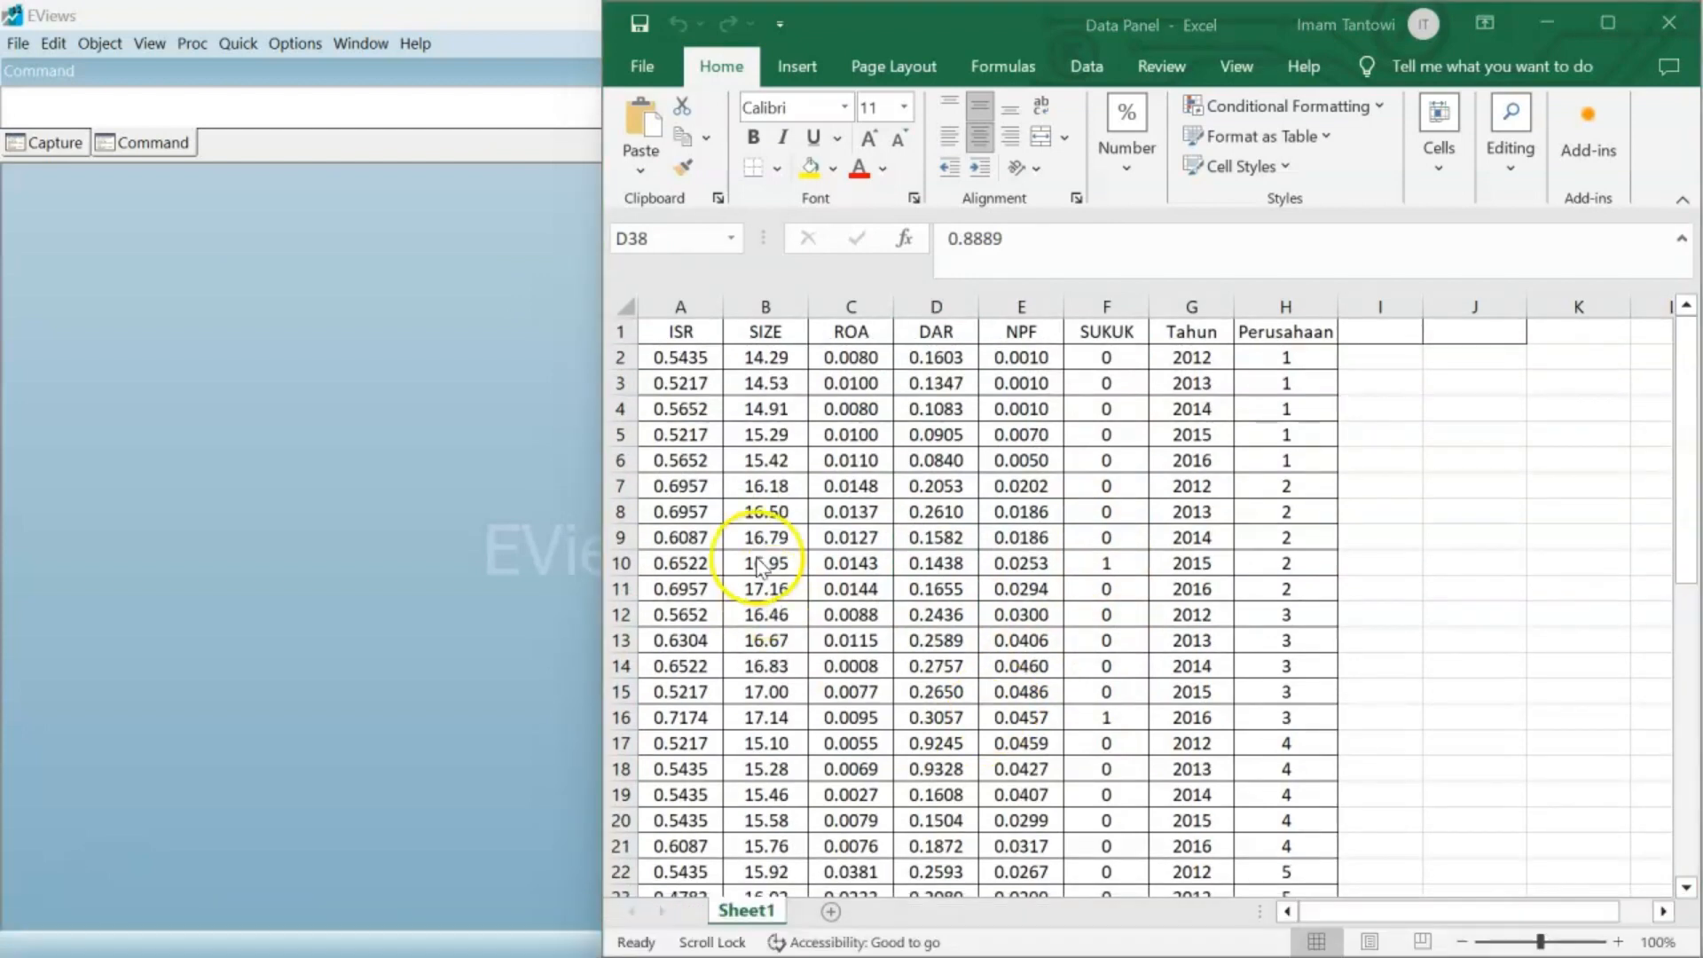
left_click_drag(676, 335, 1106, 738)
key("ctrl+c")
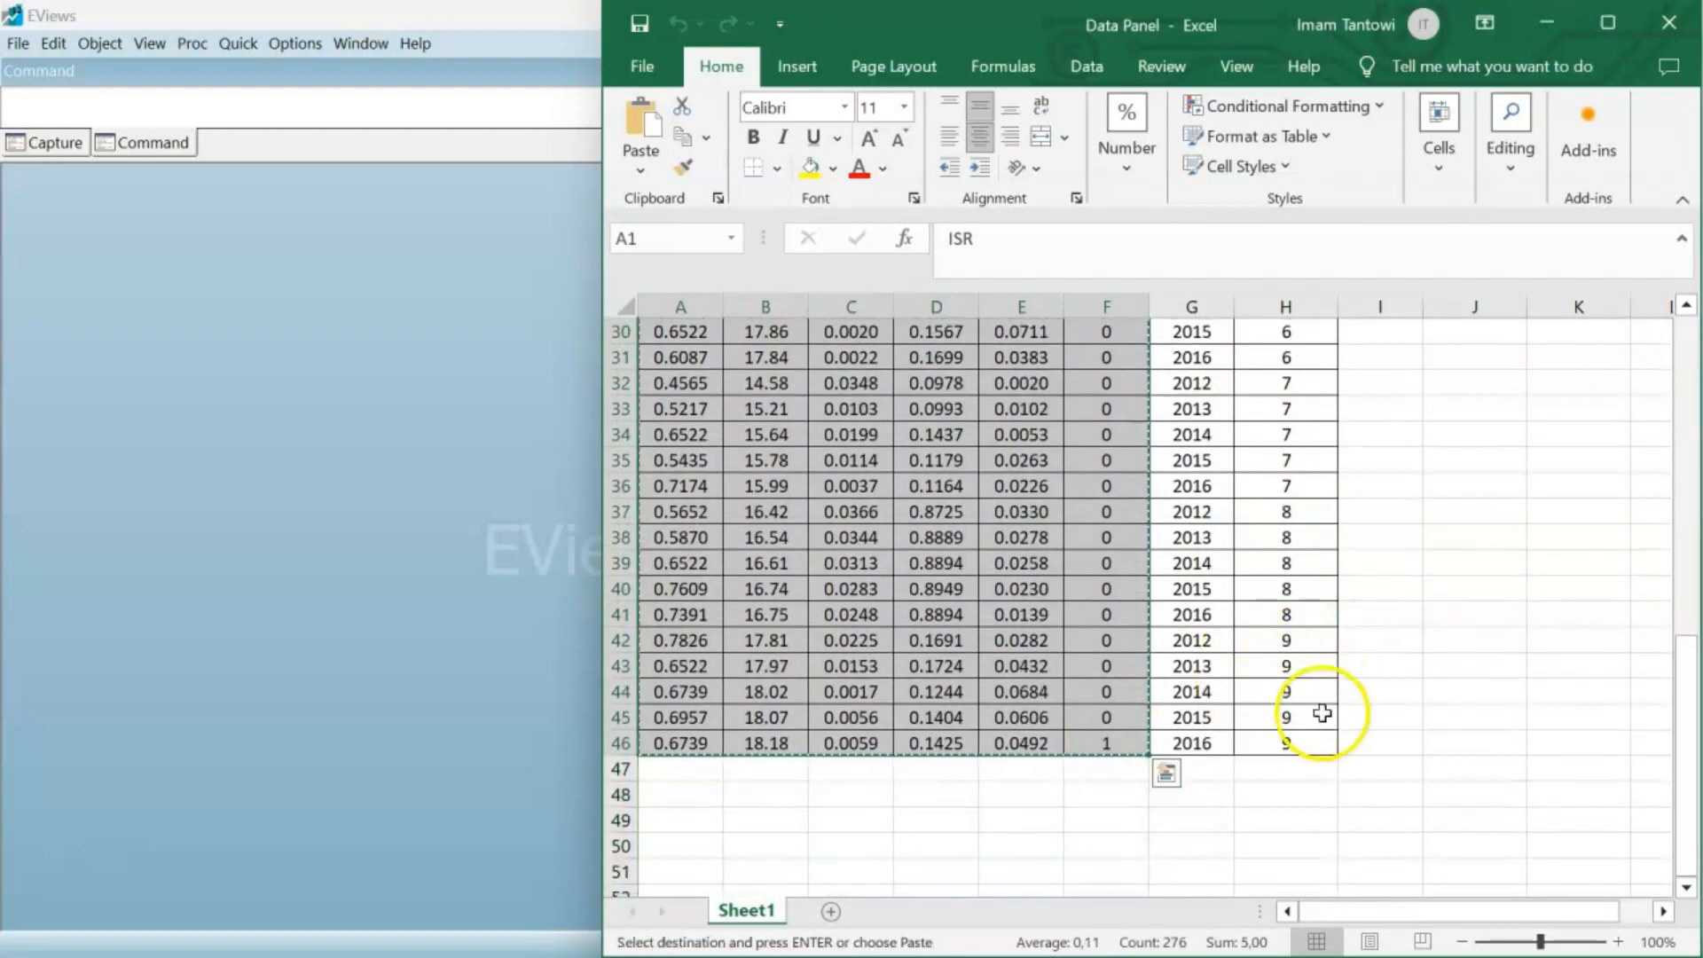
Return to EViews, paste the copied data with its headers into the empty group, and widen the group window to show all six series.
left_click(1296, 749)
scroll(1295, 749, "up", 10)
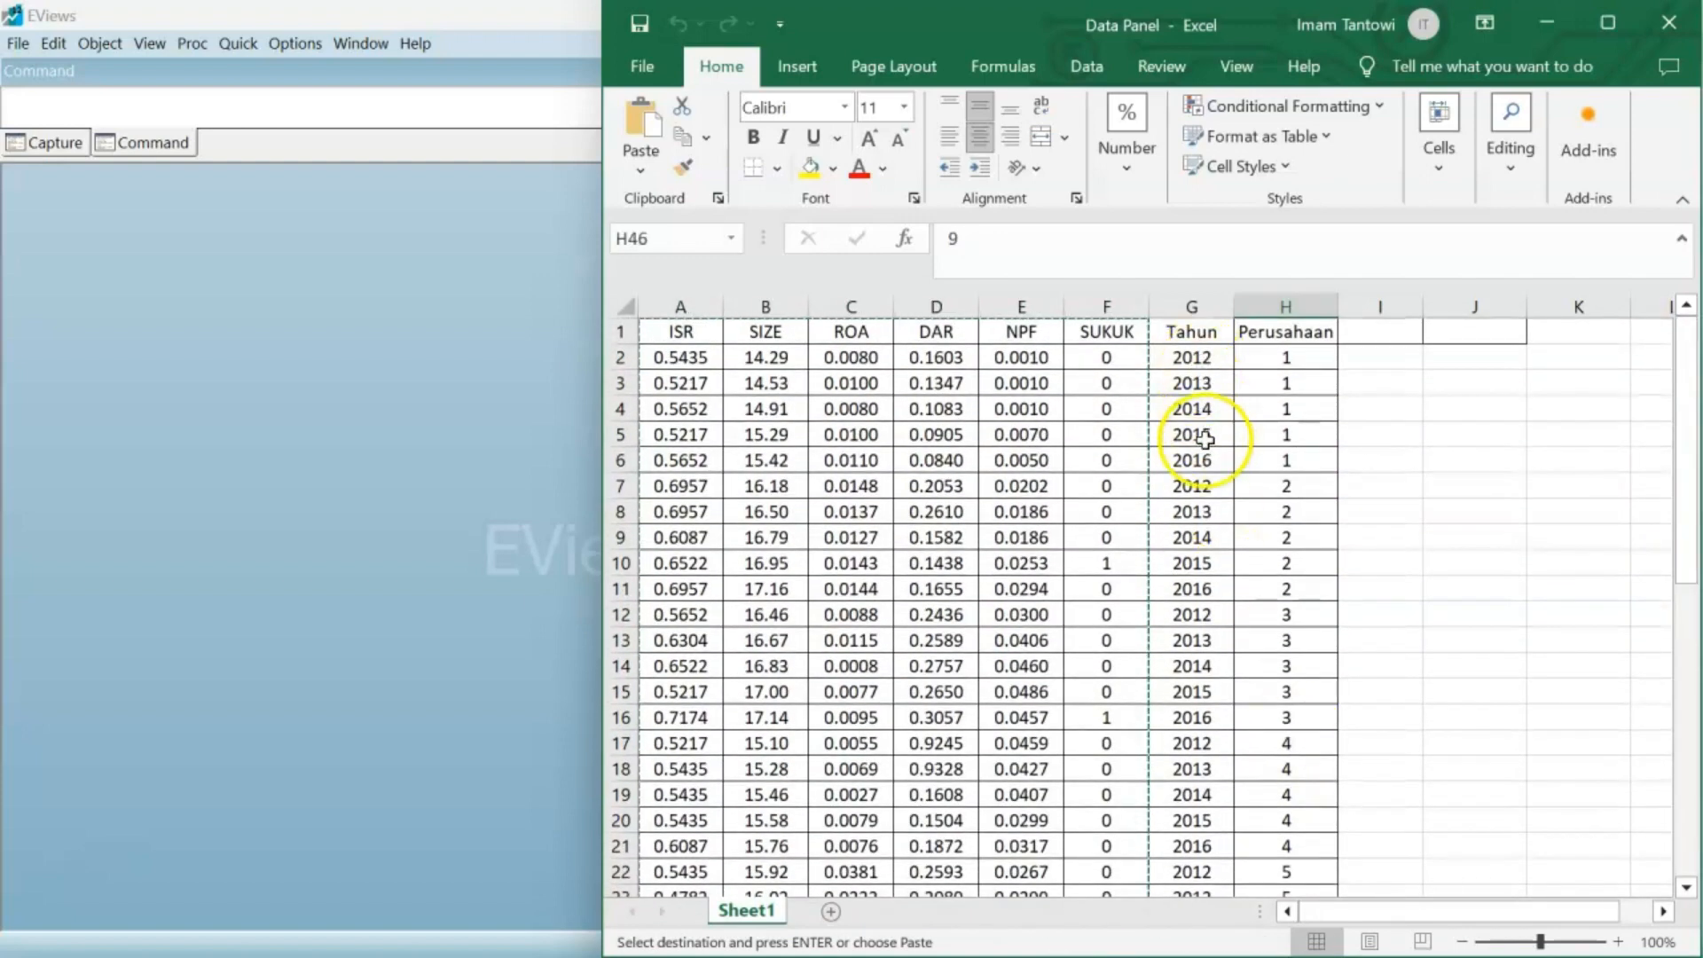
left_click_drag(1204, 461, 1206, 356)
left_click(1557, 24)
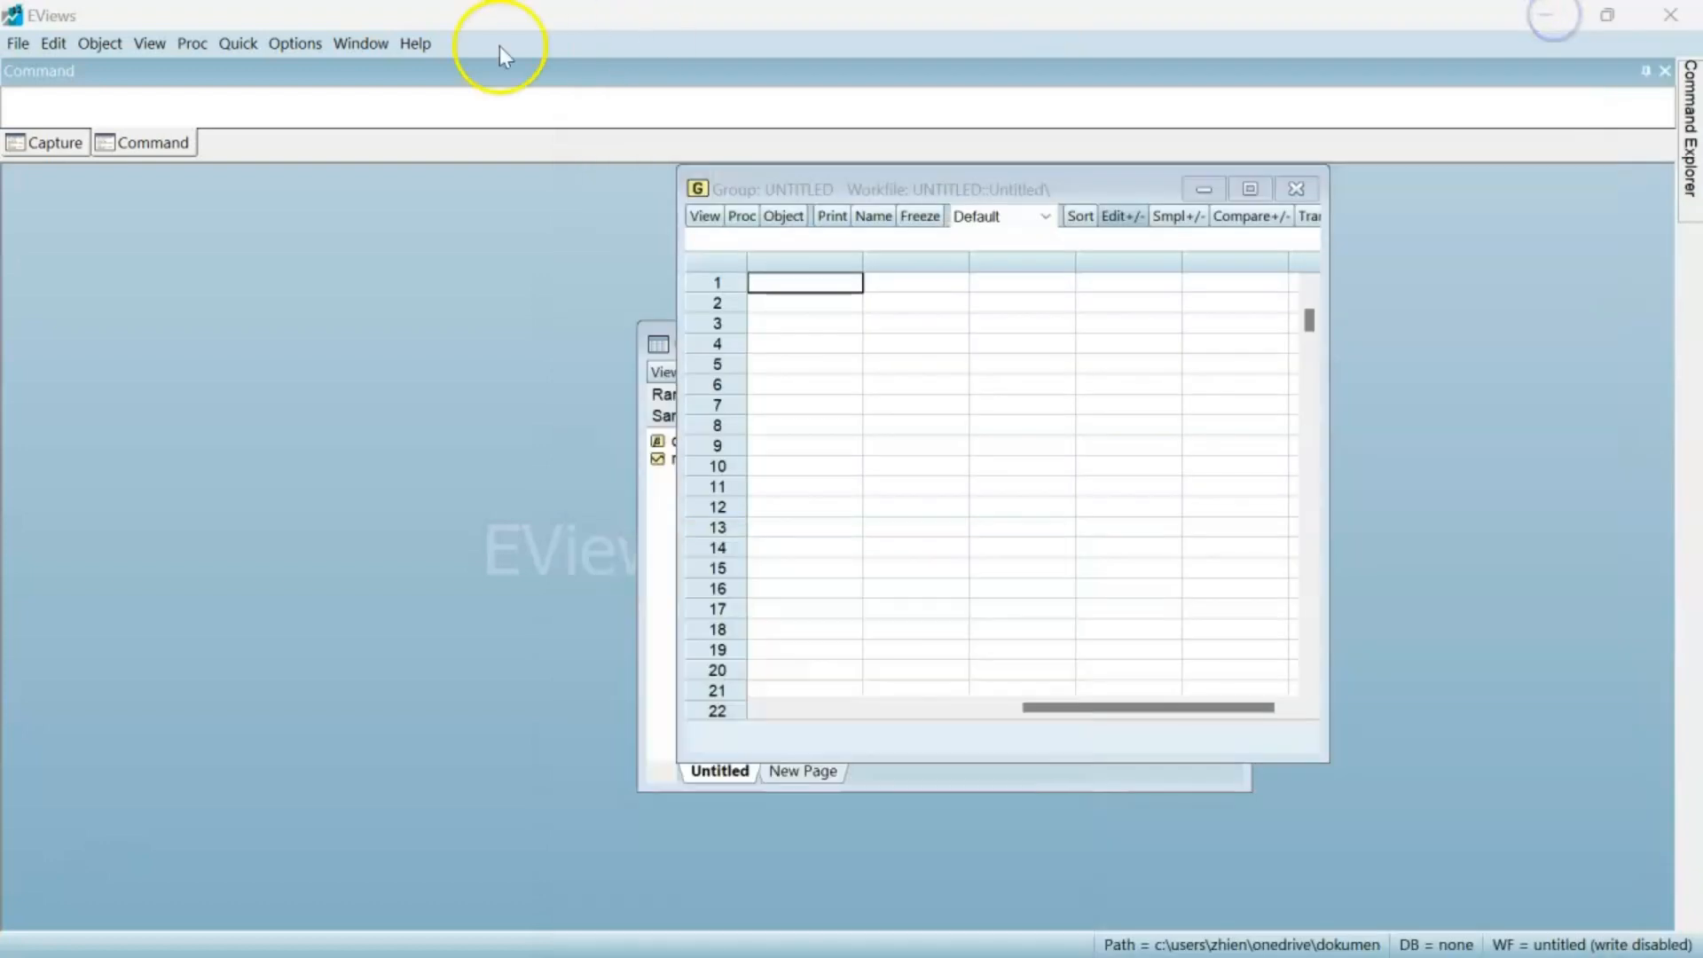
left_click(808, 304)
scroll(809, 311, "up", 1)
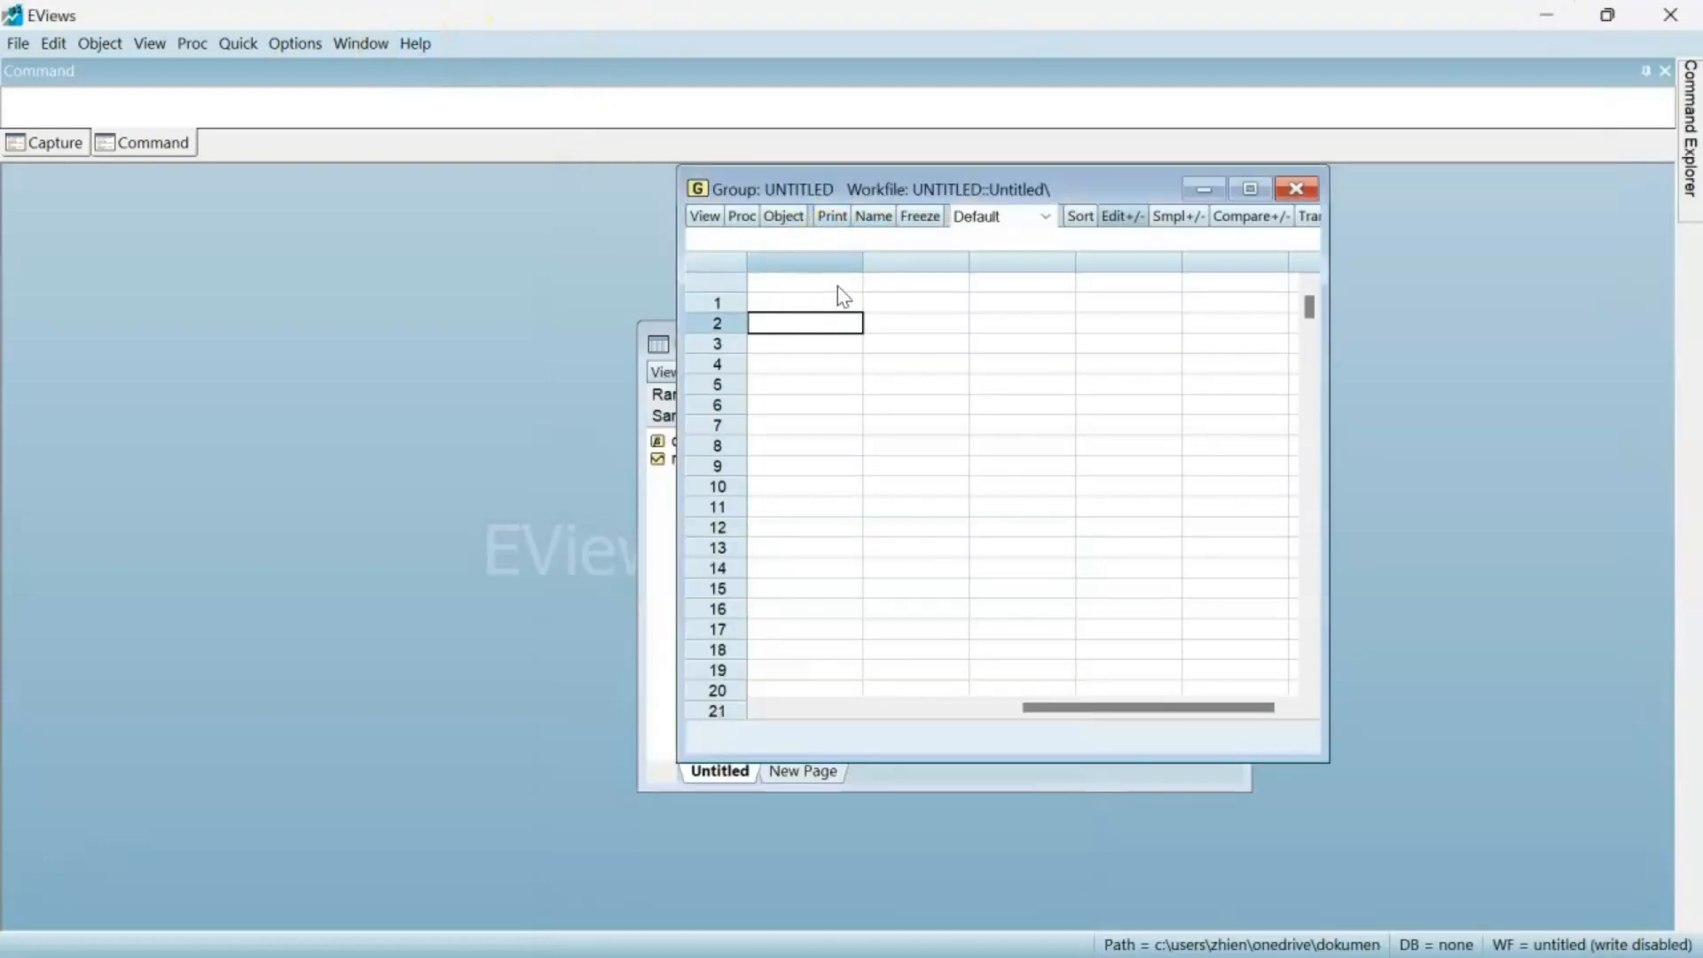
left_click(837, 286)
key("ctrl+v")
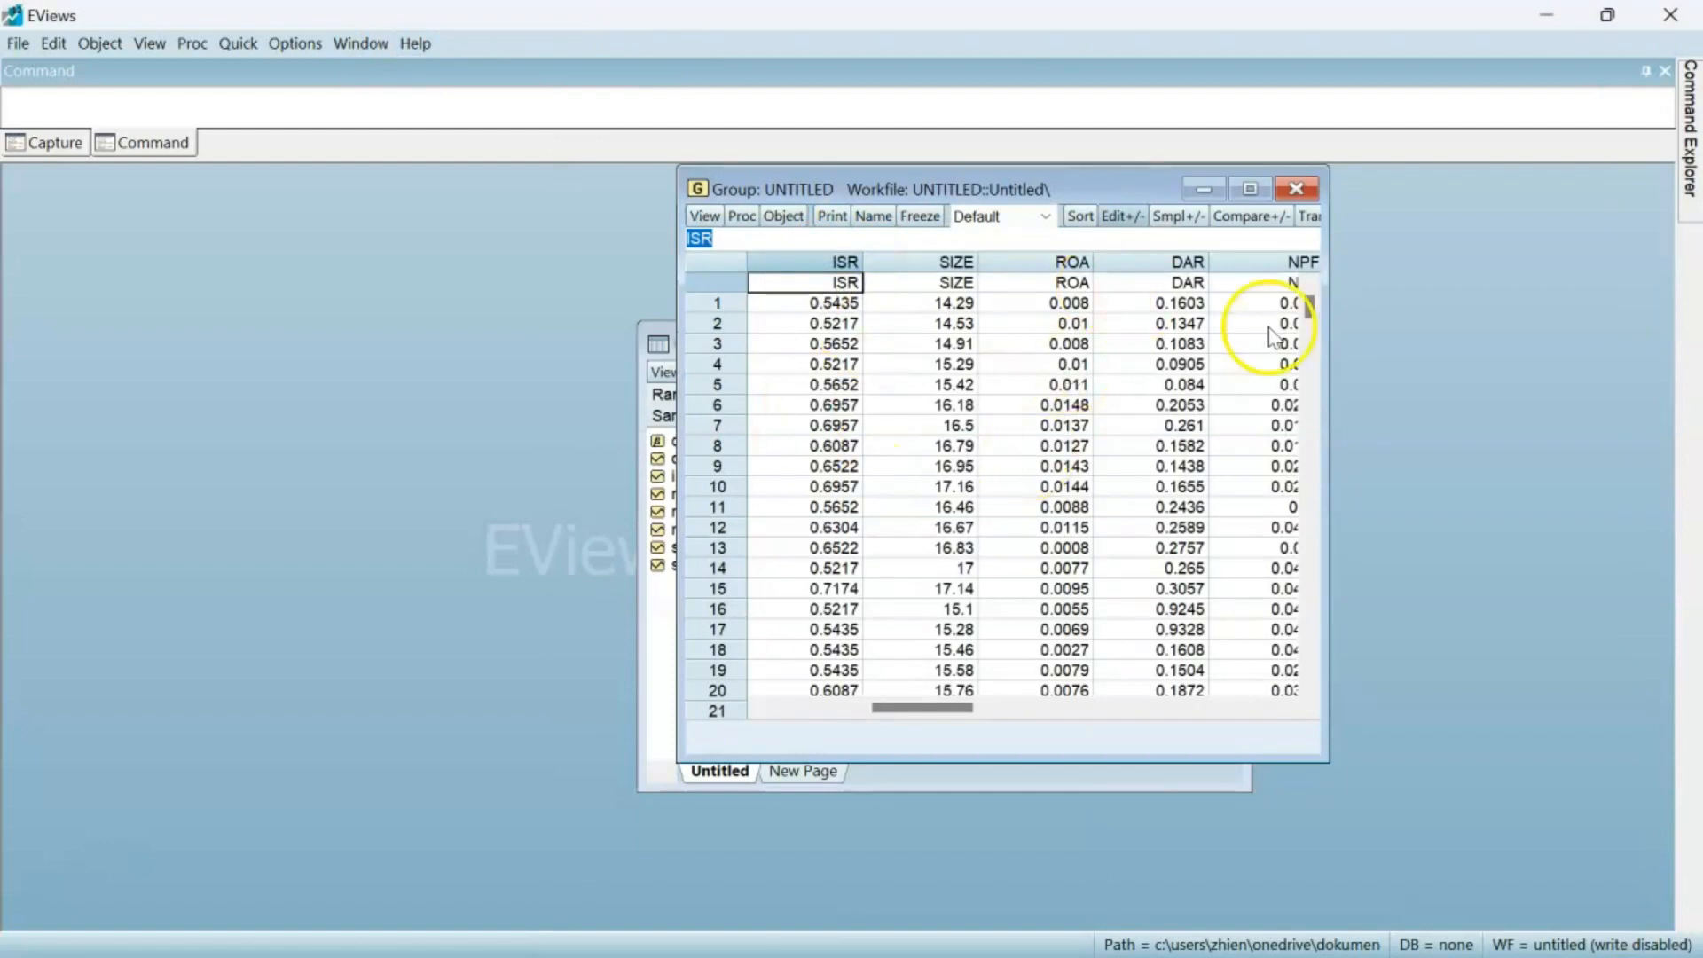
left_click_drag(1328, 342, 1571, 353)
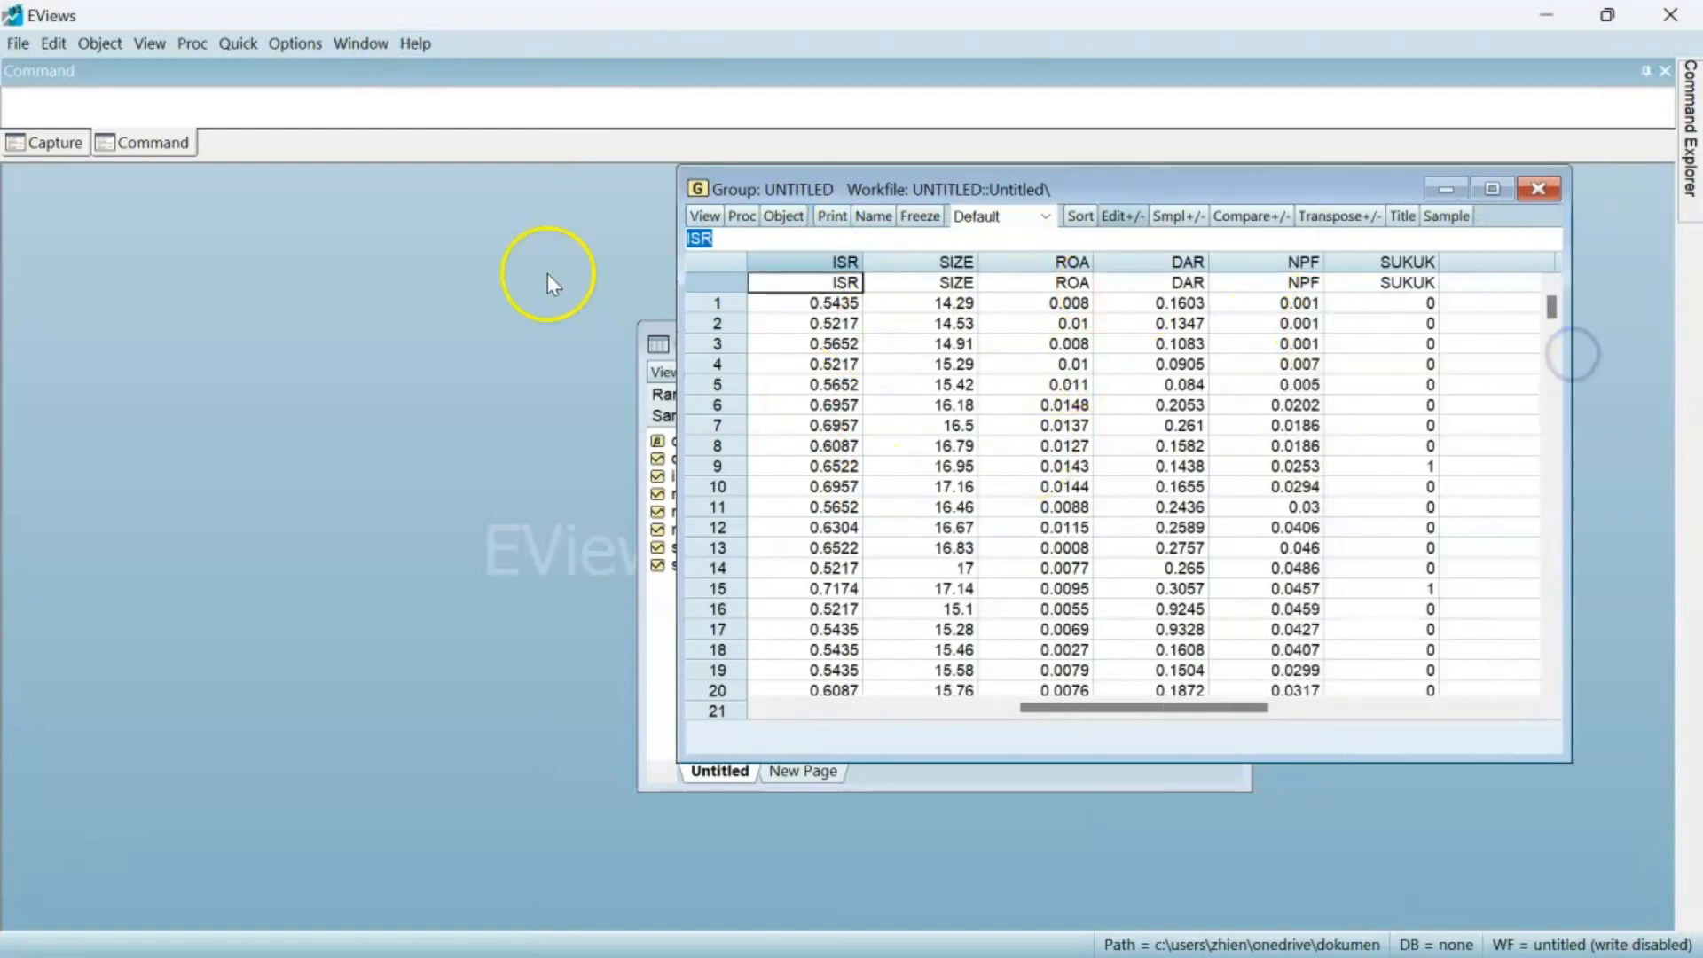
Estimate a Least Squares equation specified as "isr c size roa dar npf sukuk" over the sample 1 45.
left_click(237, 42)
left_click(301, 251)
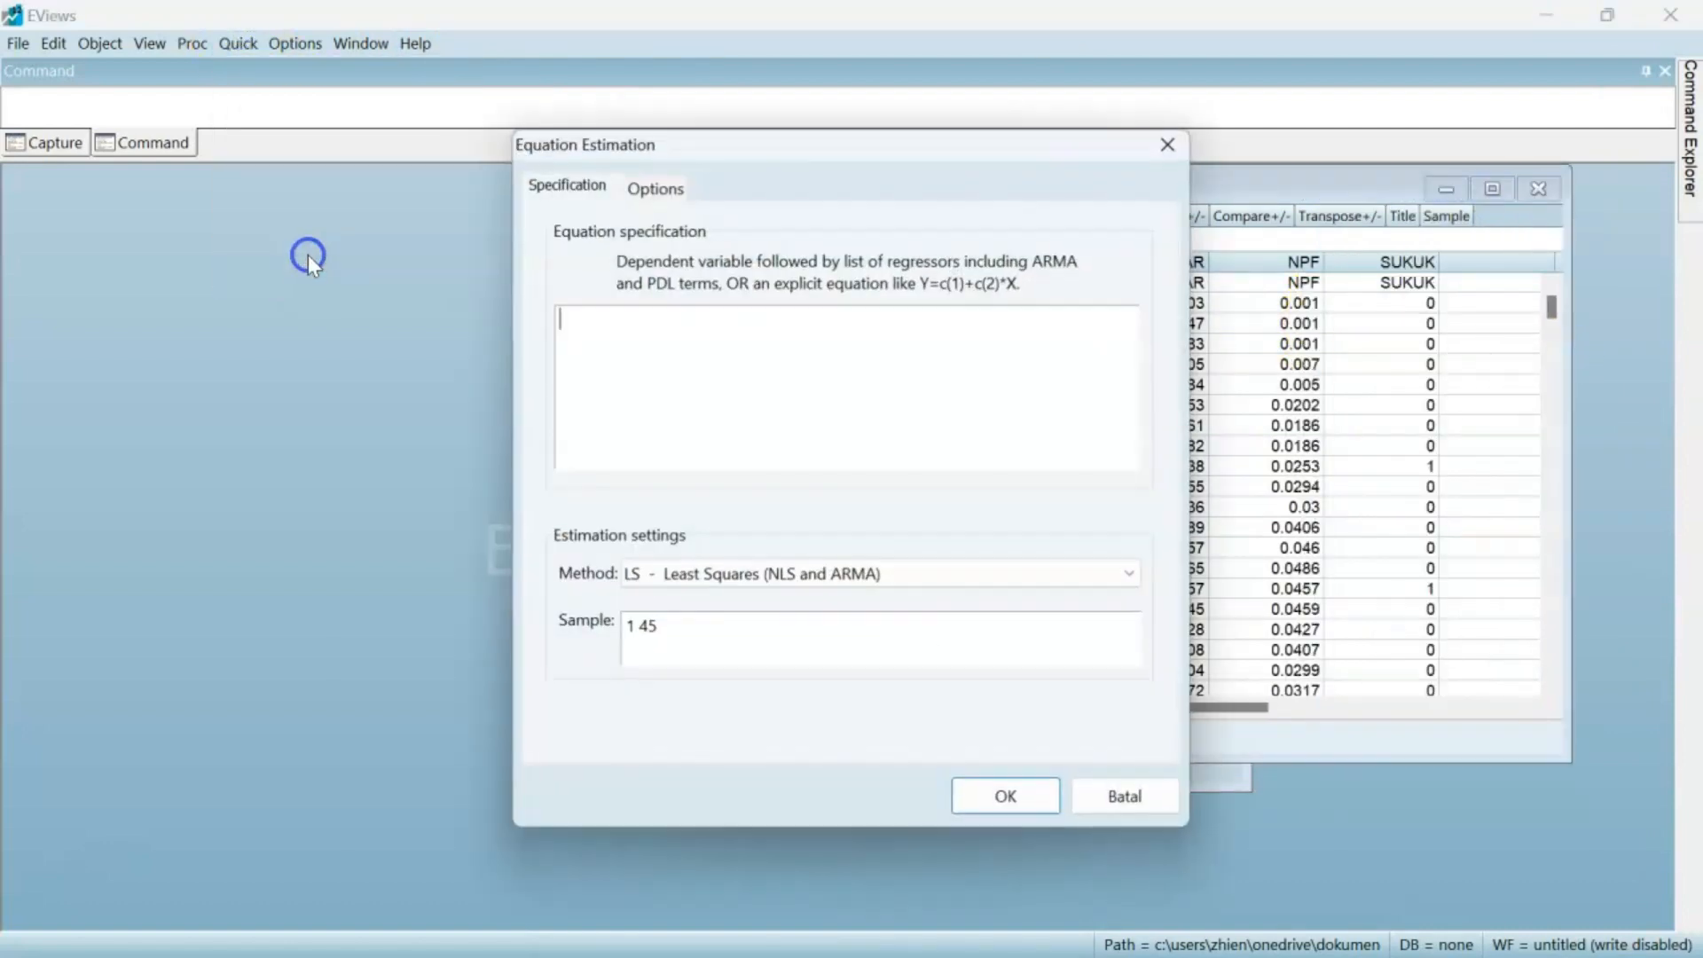
left_click_drag(930, 156, 654, 141)
left_click(429, 352)
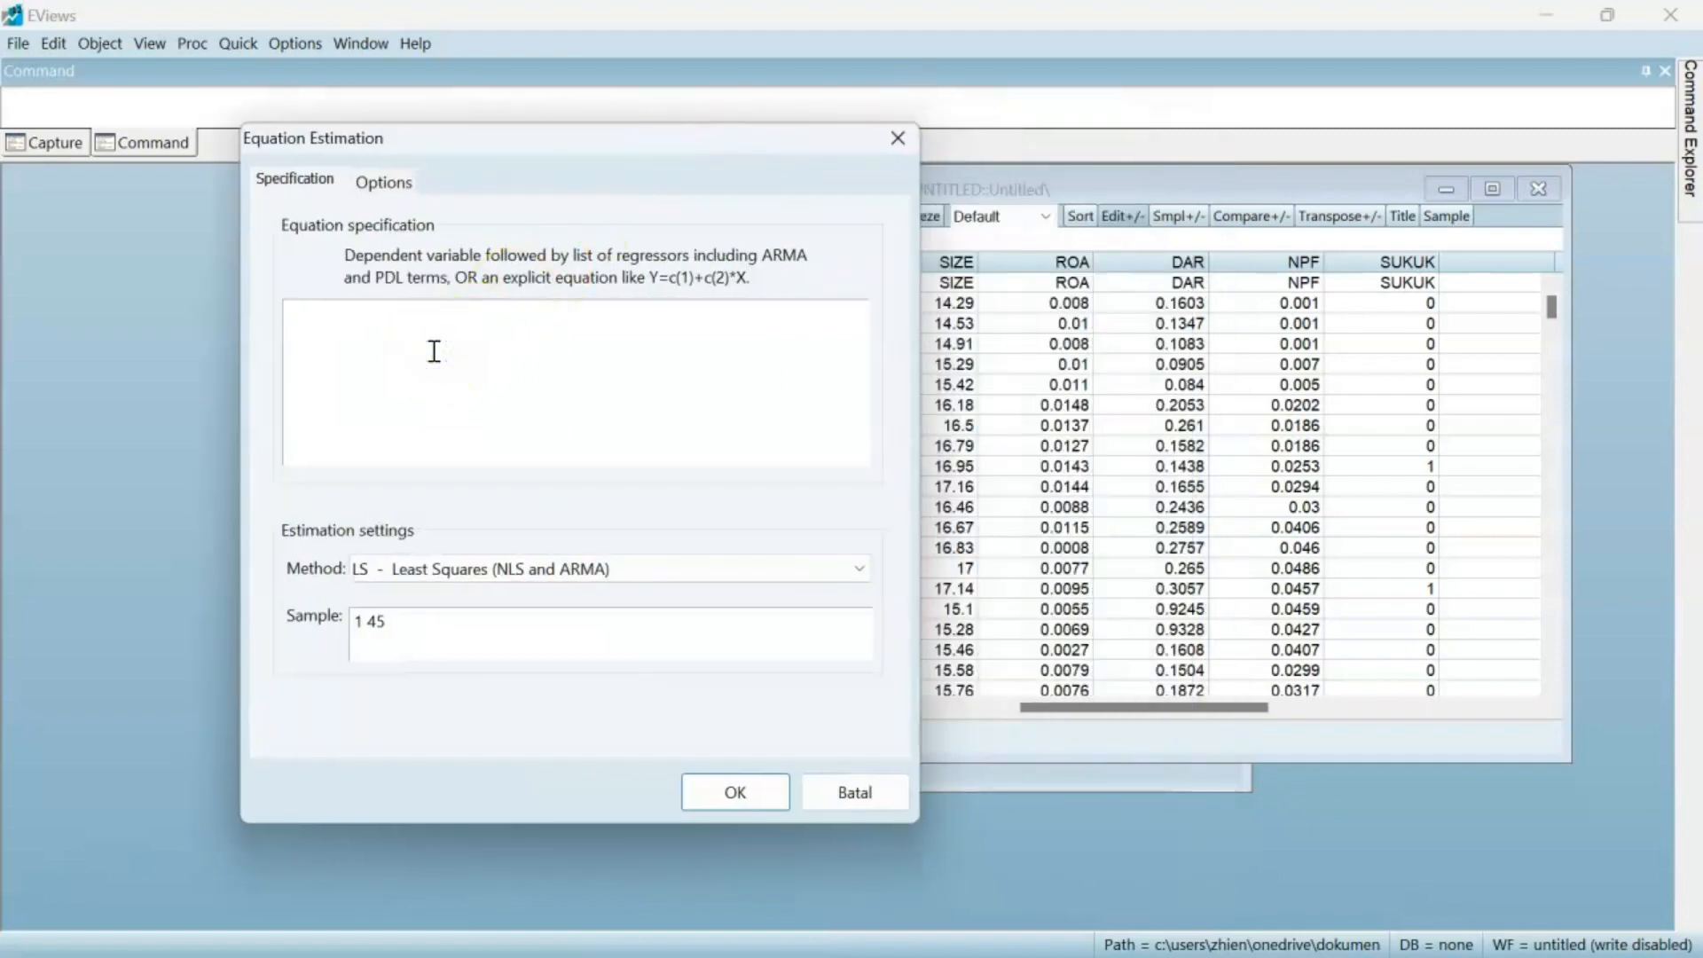
type("isr c size roa dar npf sukuk")
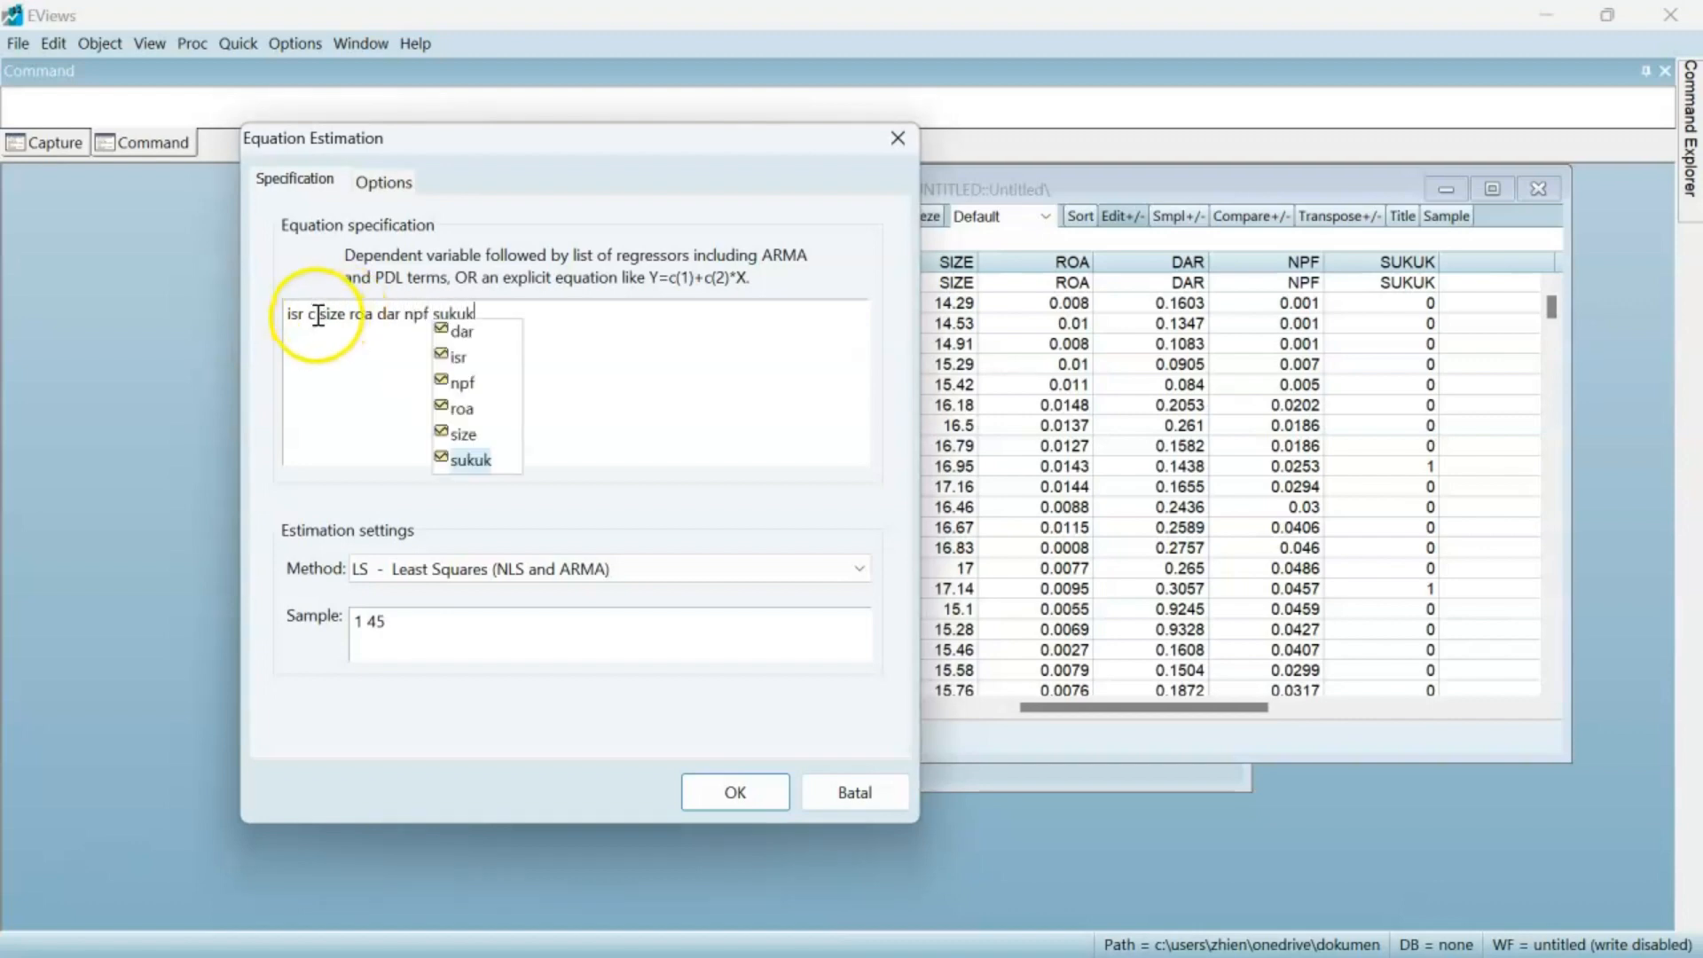
left_click(317, 315)
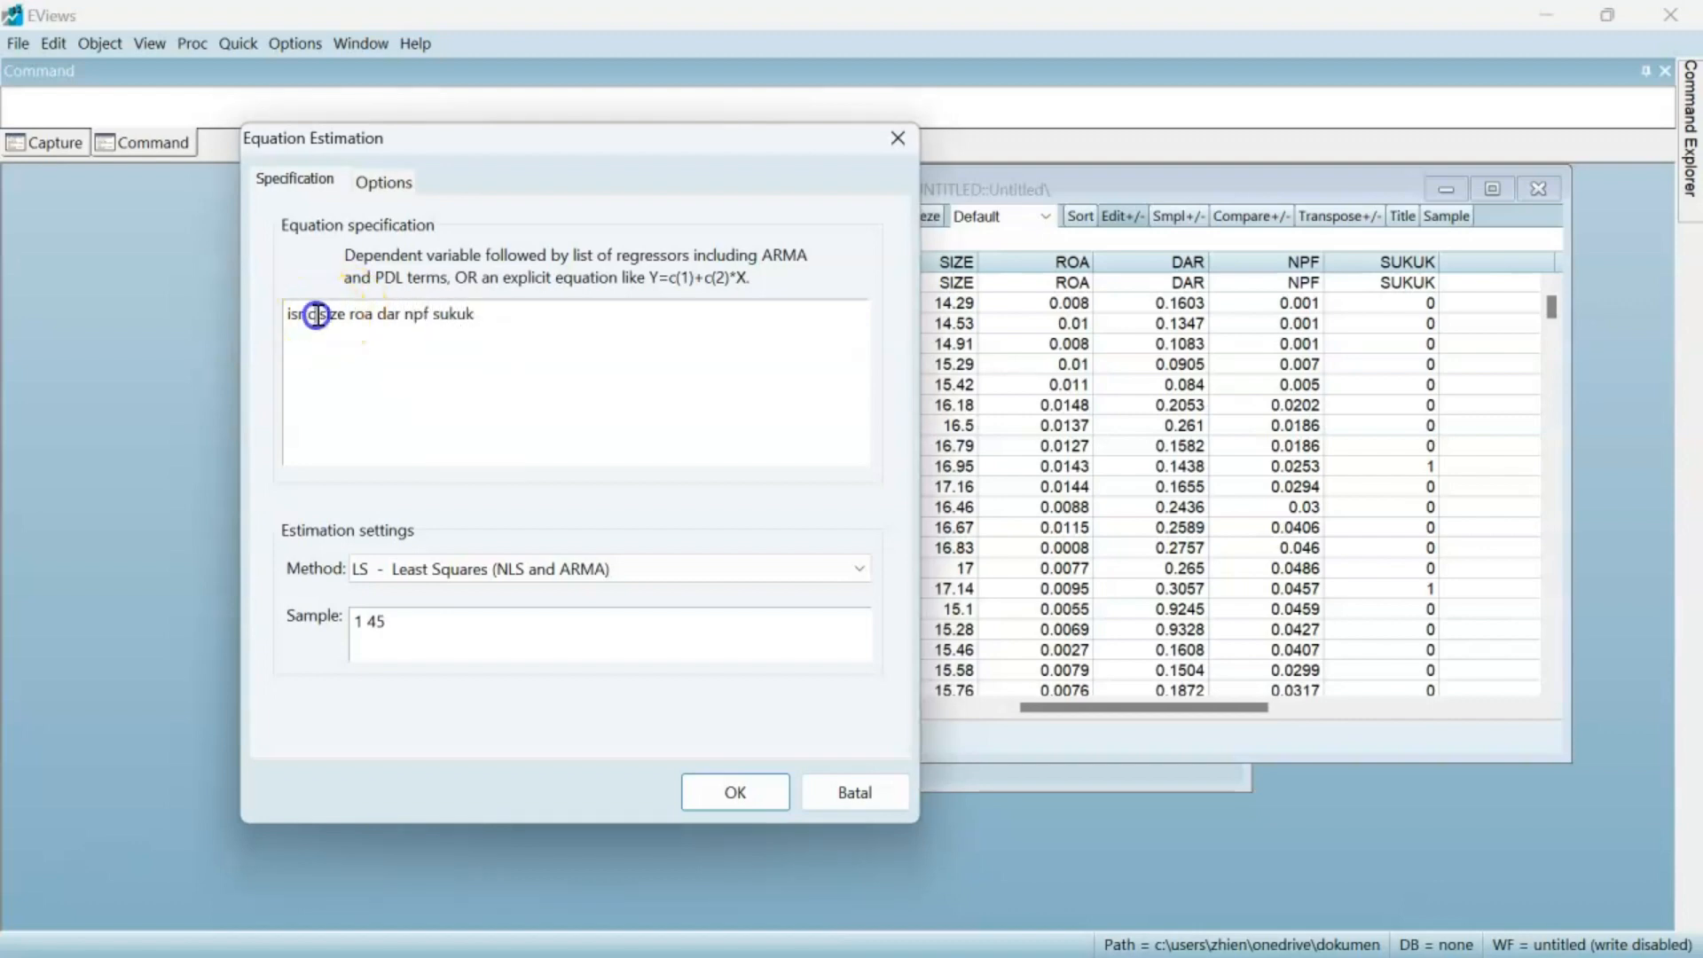
triple_click(293, 315)
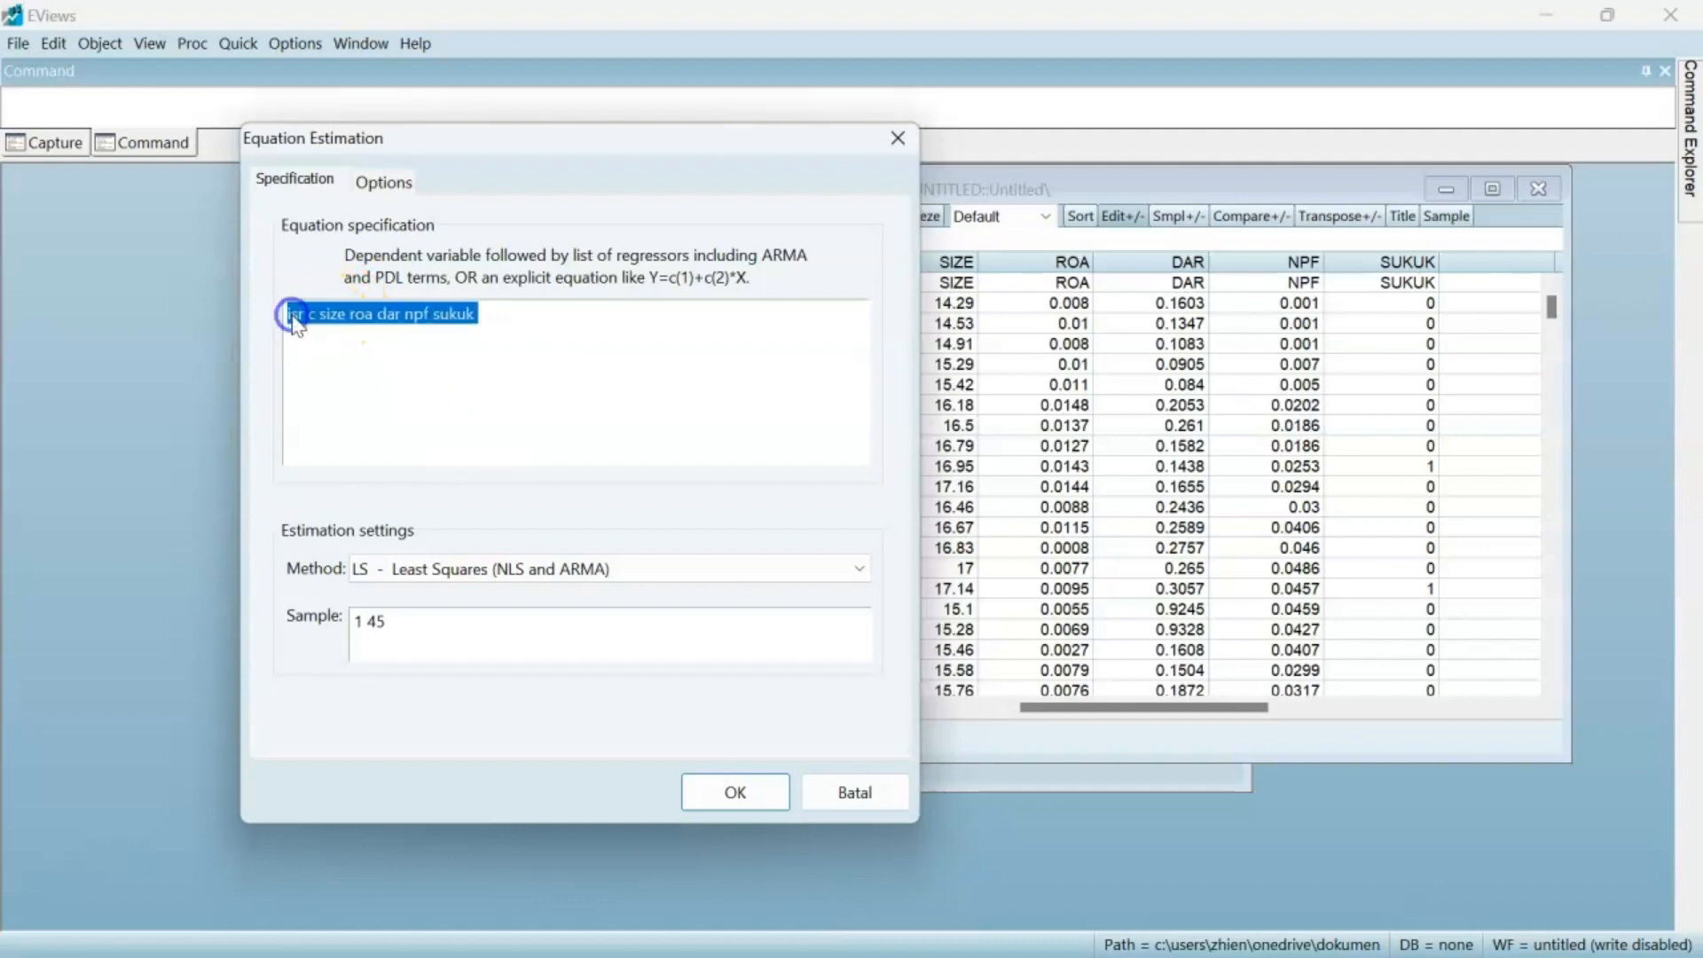
left_click(294, 315)
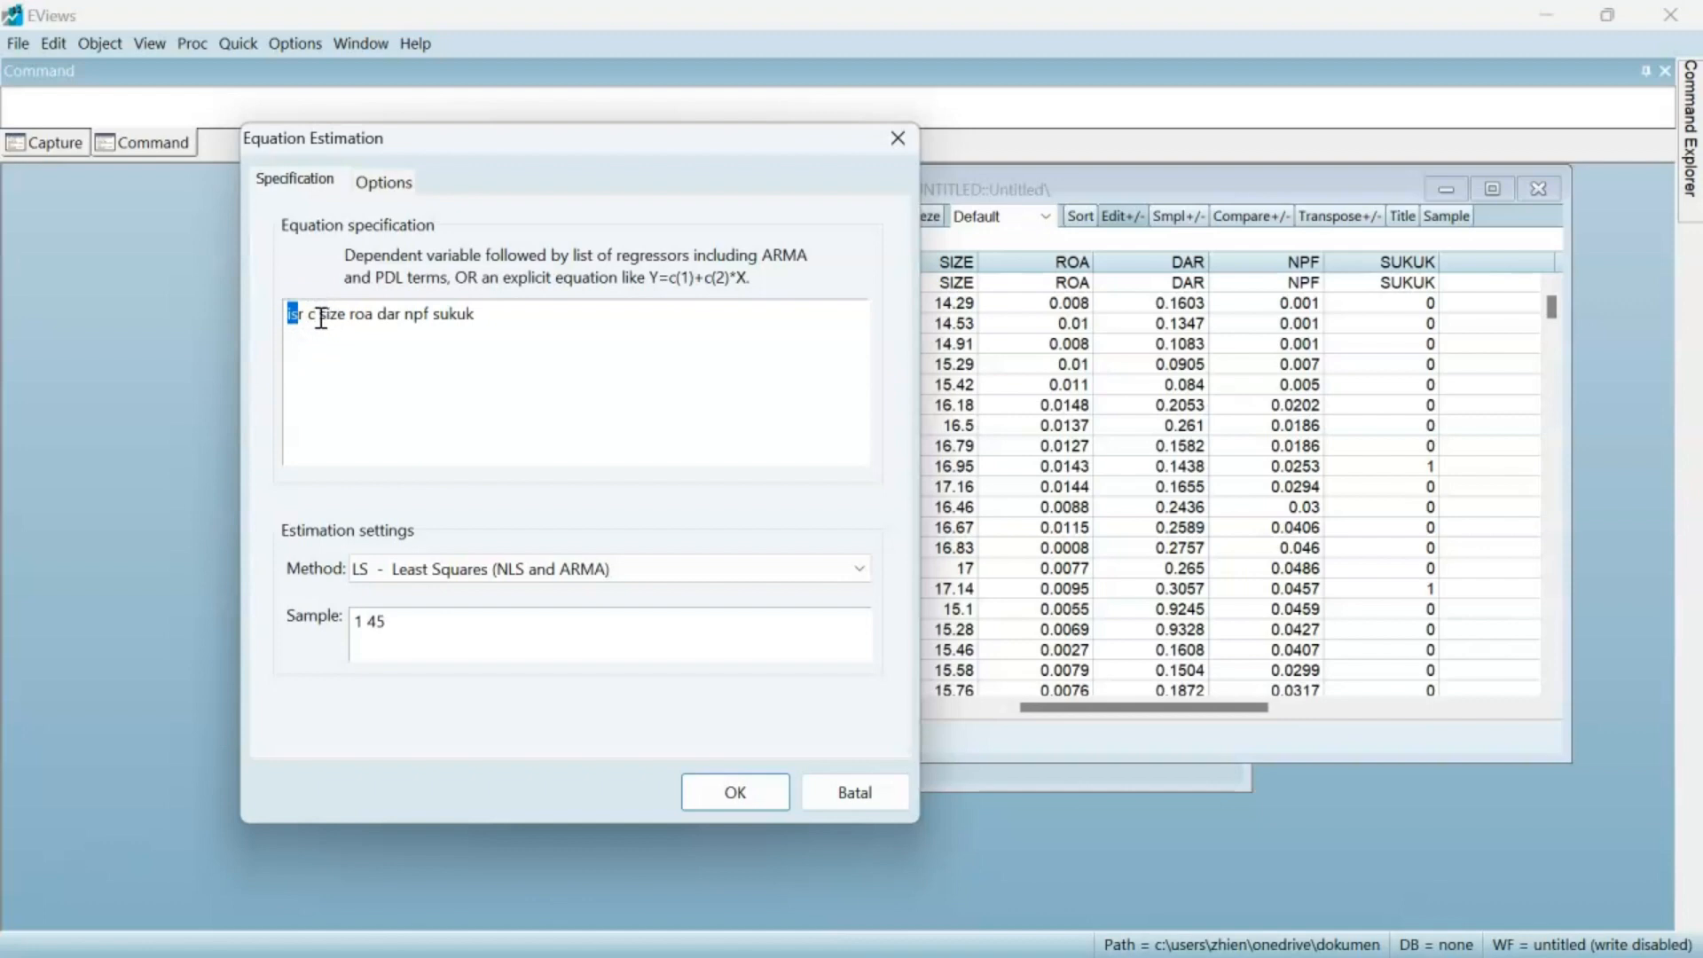
left_click_drag(319, 316, 509, 314)
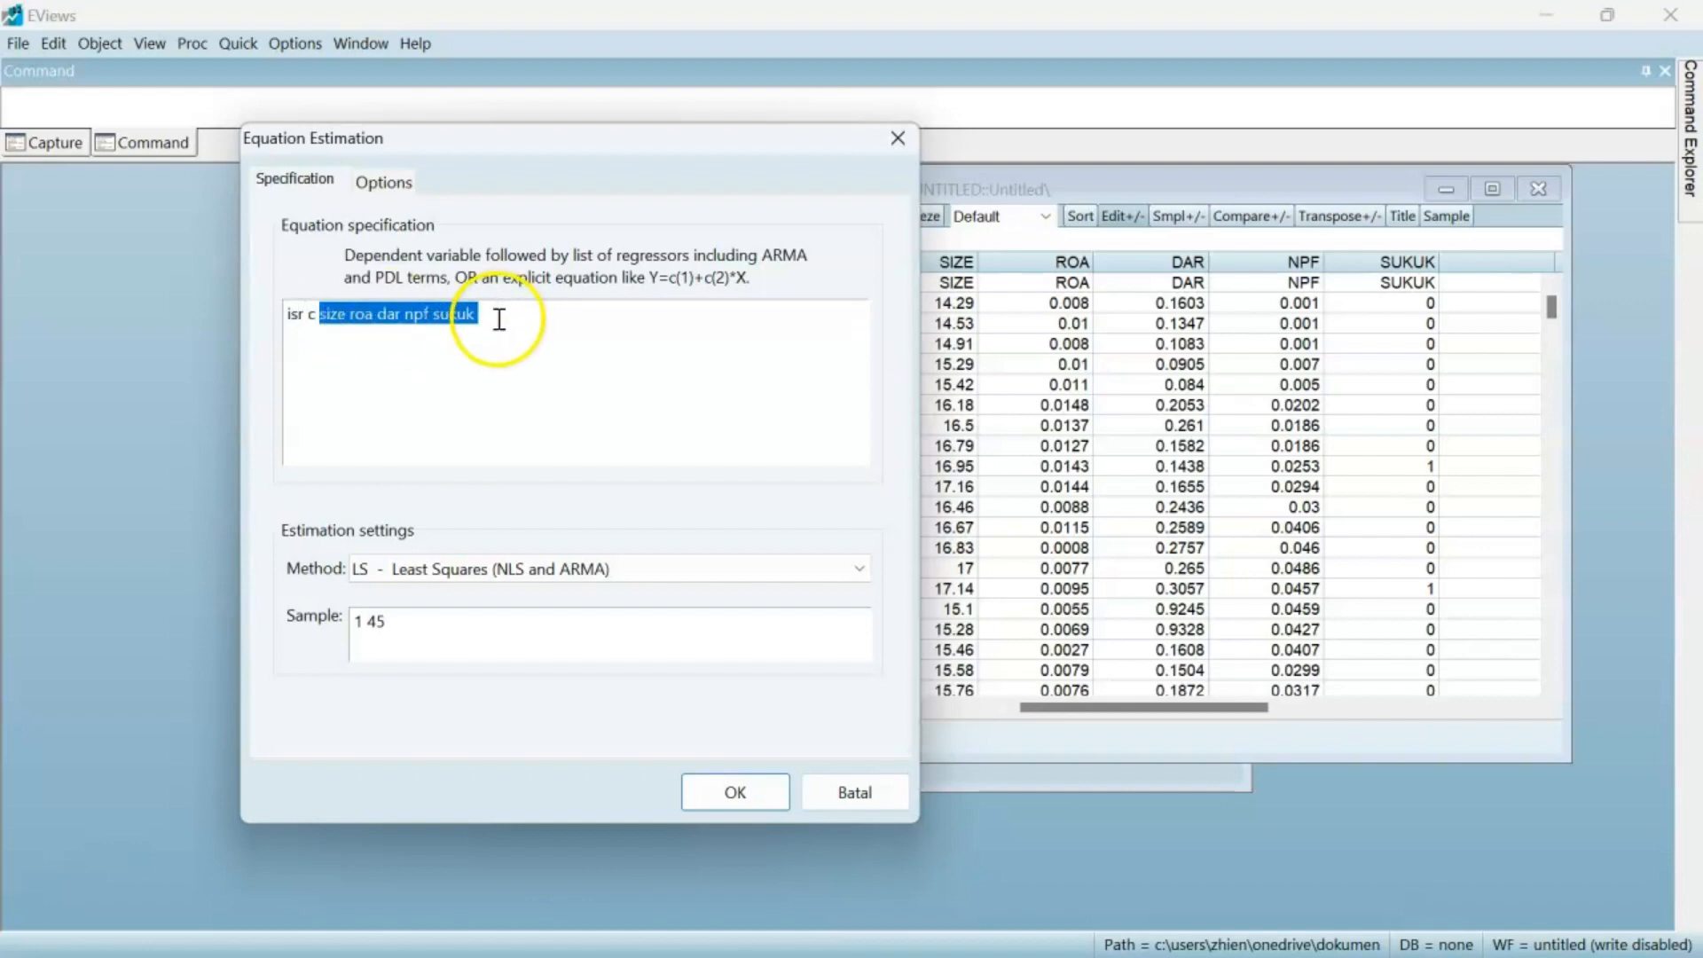
left_click(497, 320)
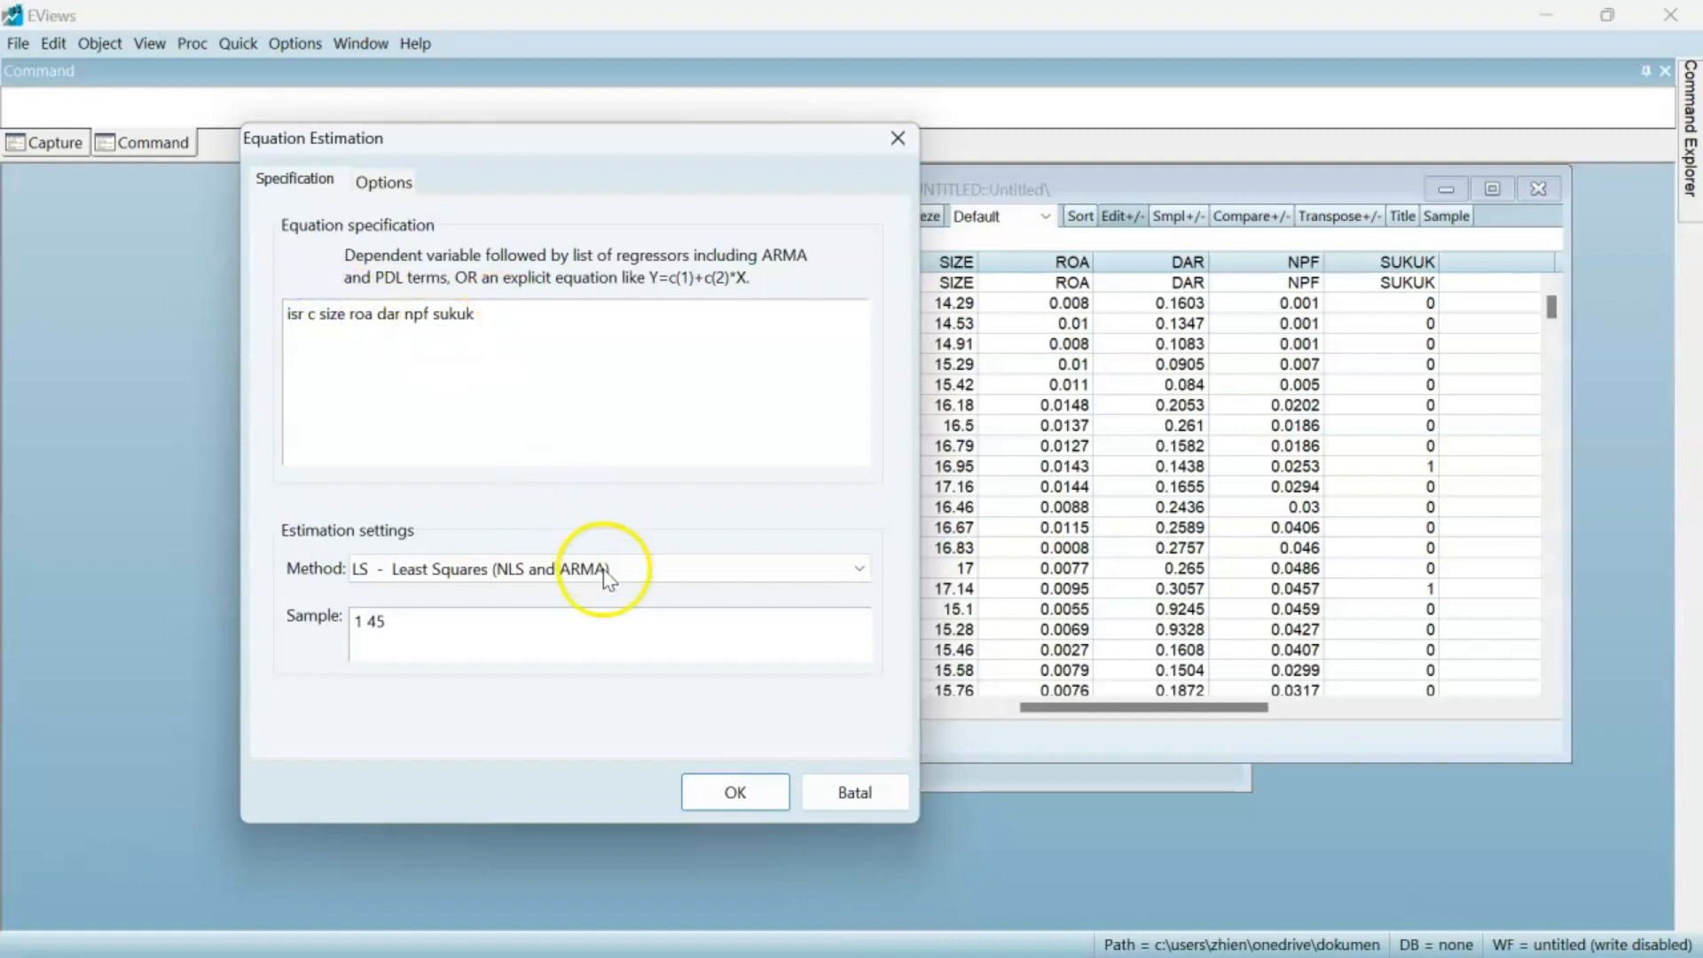
left_click(729, 789)
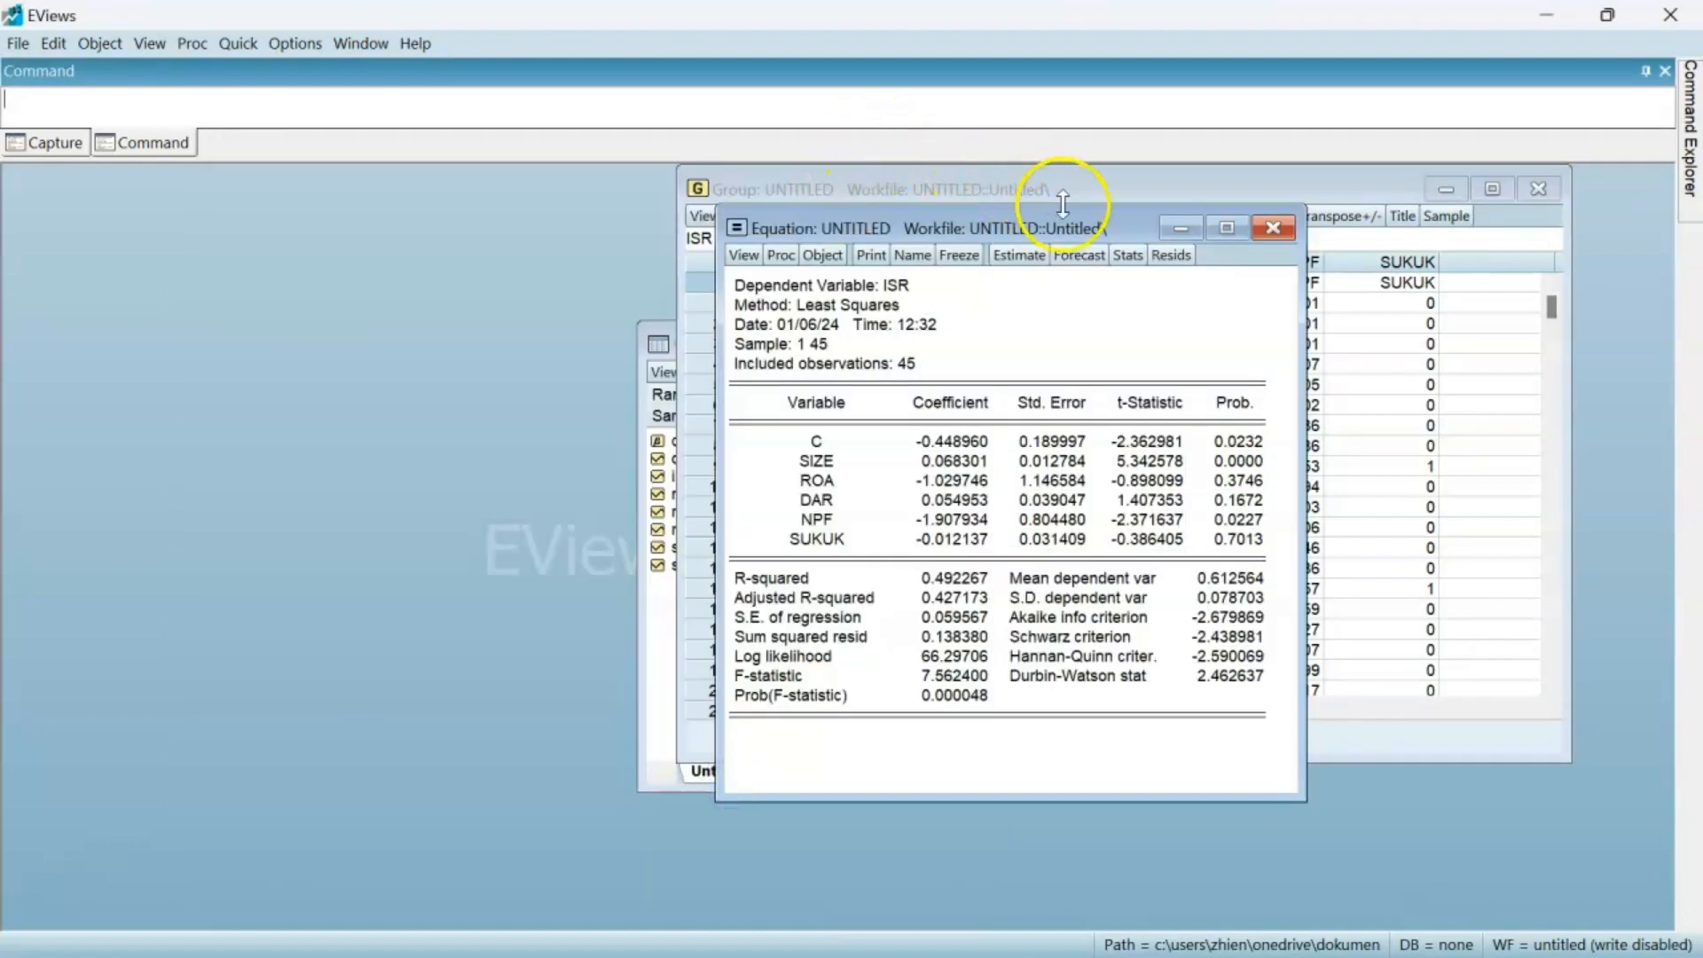
left_click_drag(1128, 228, 993, 192)
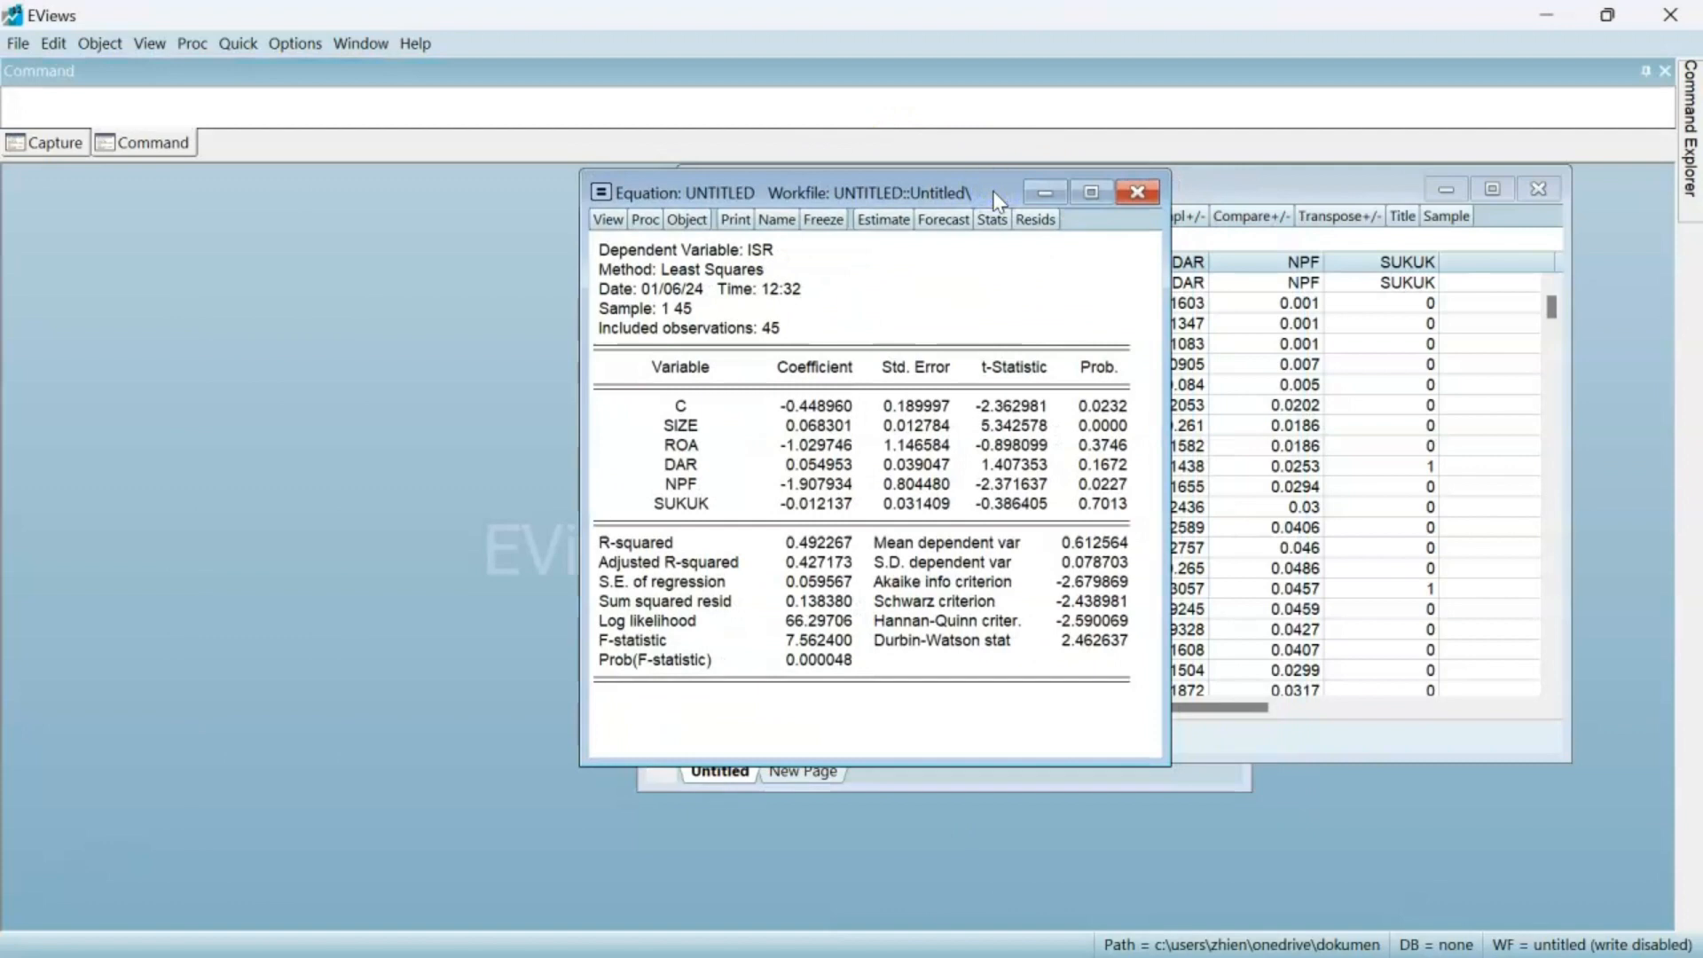
Run the Histogram - Normality Test on the estimated equation's residuals.
left_click(611, 222)
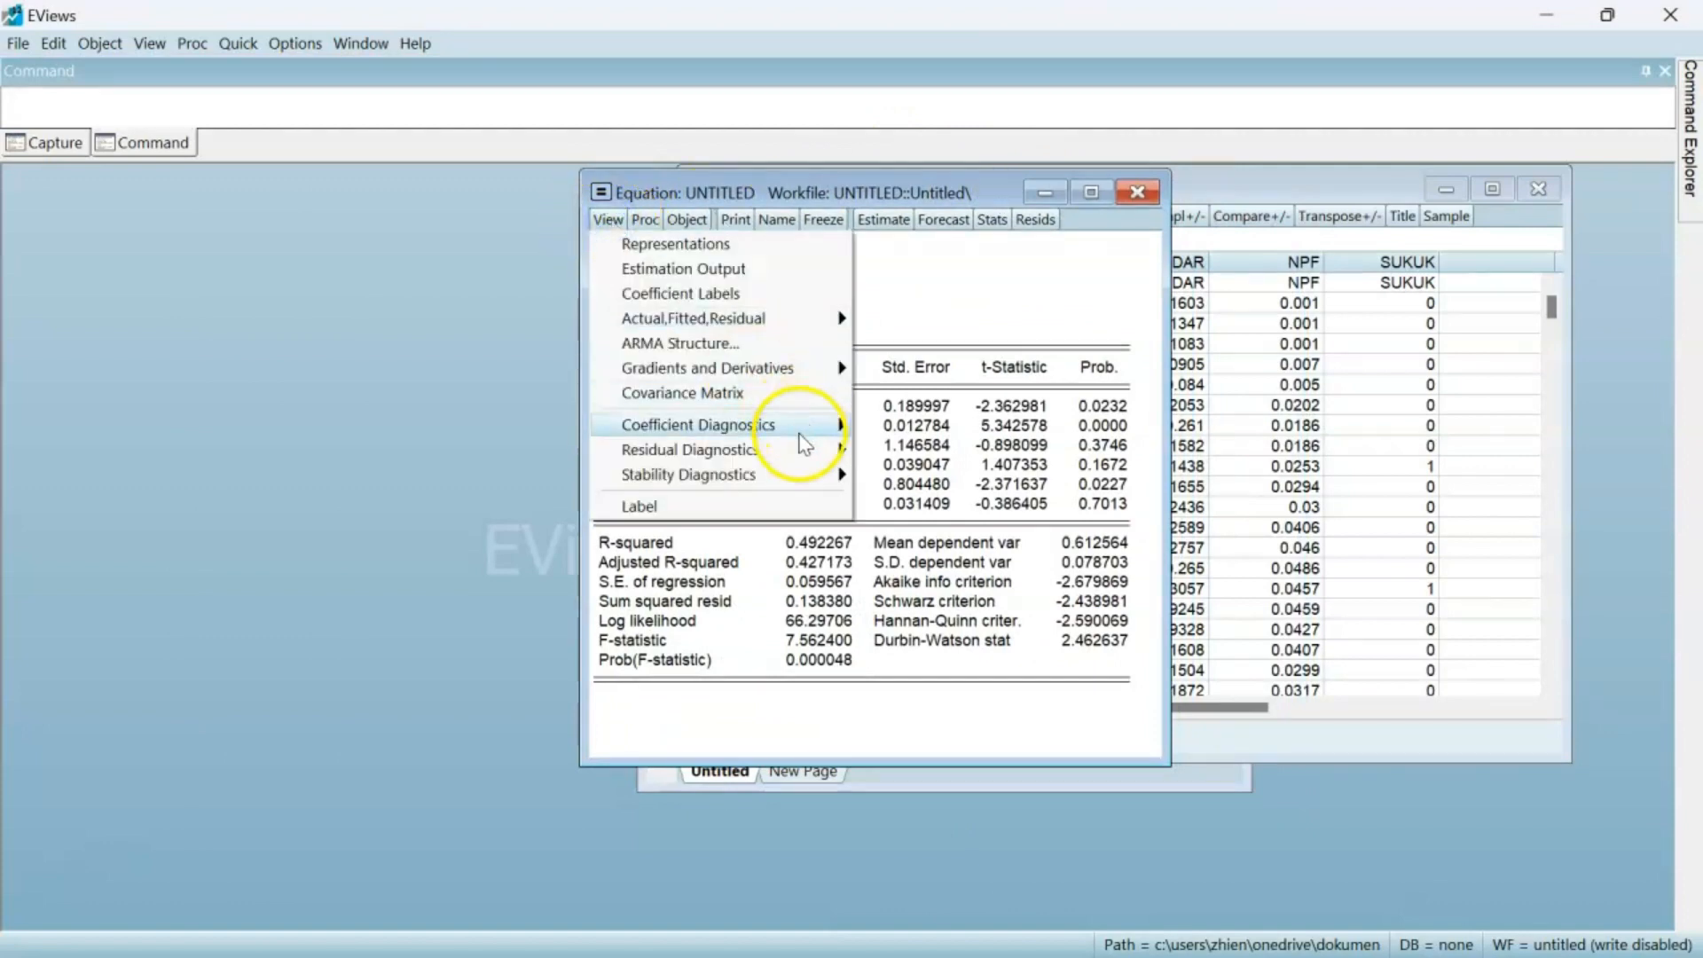
mouse_move(801, 450)
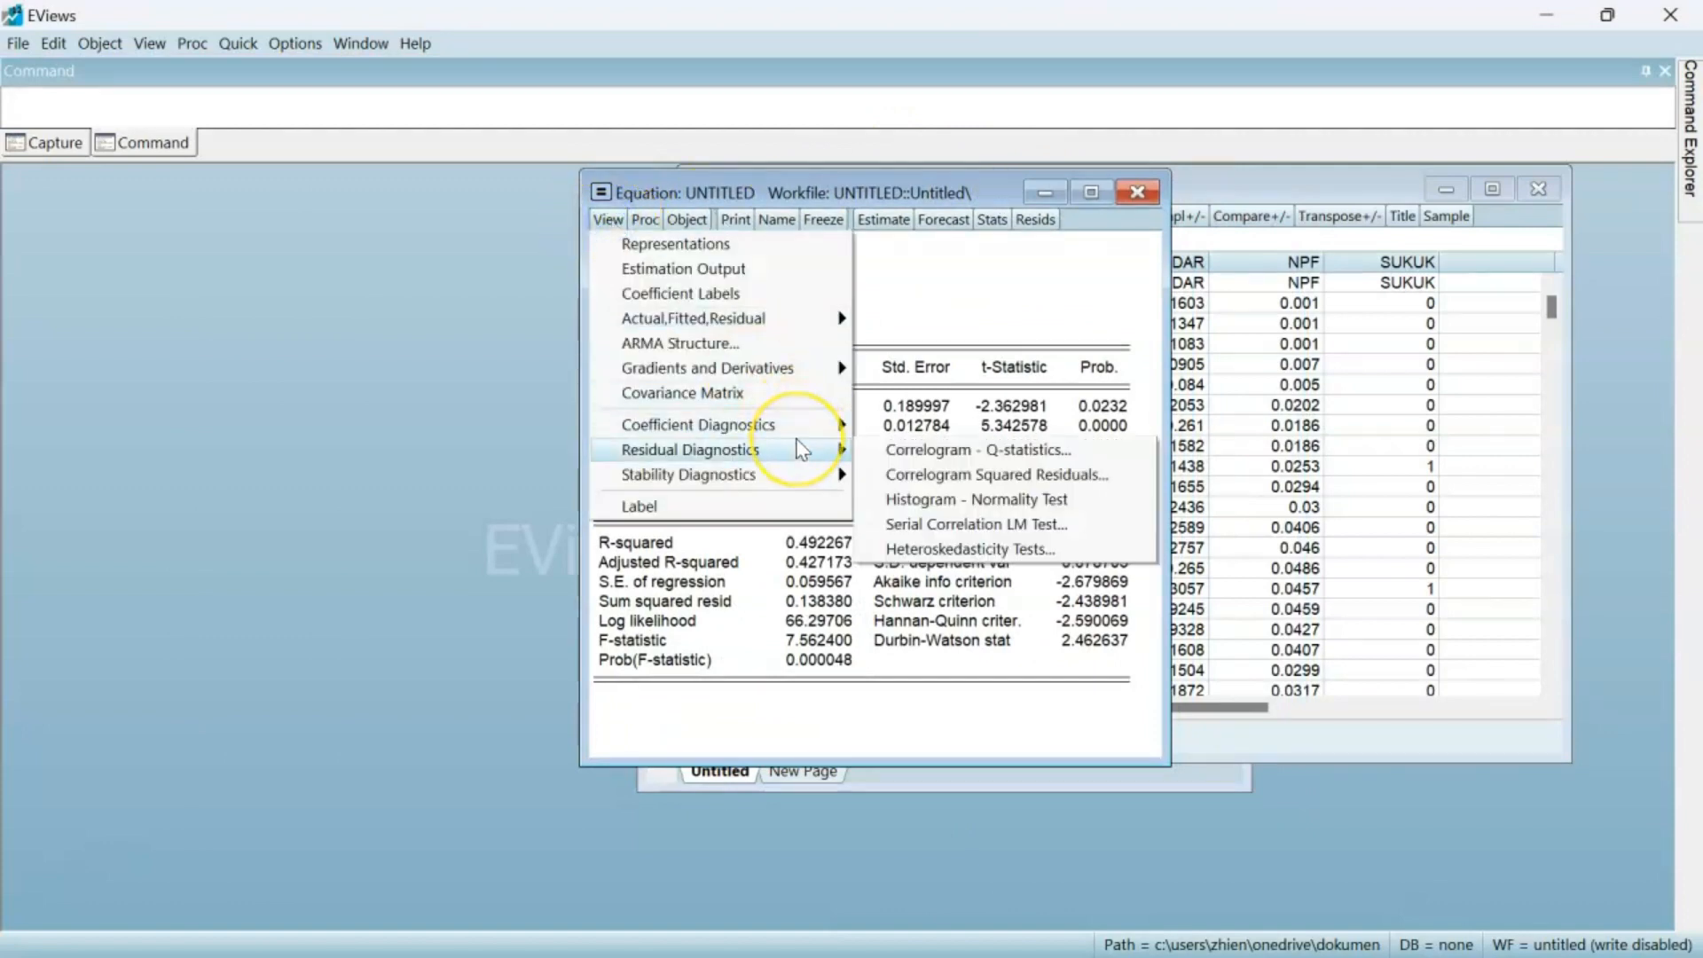
left_click(1029, 502)
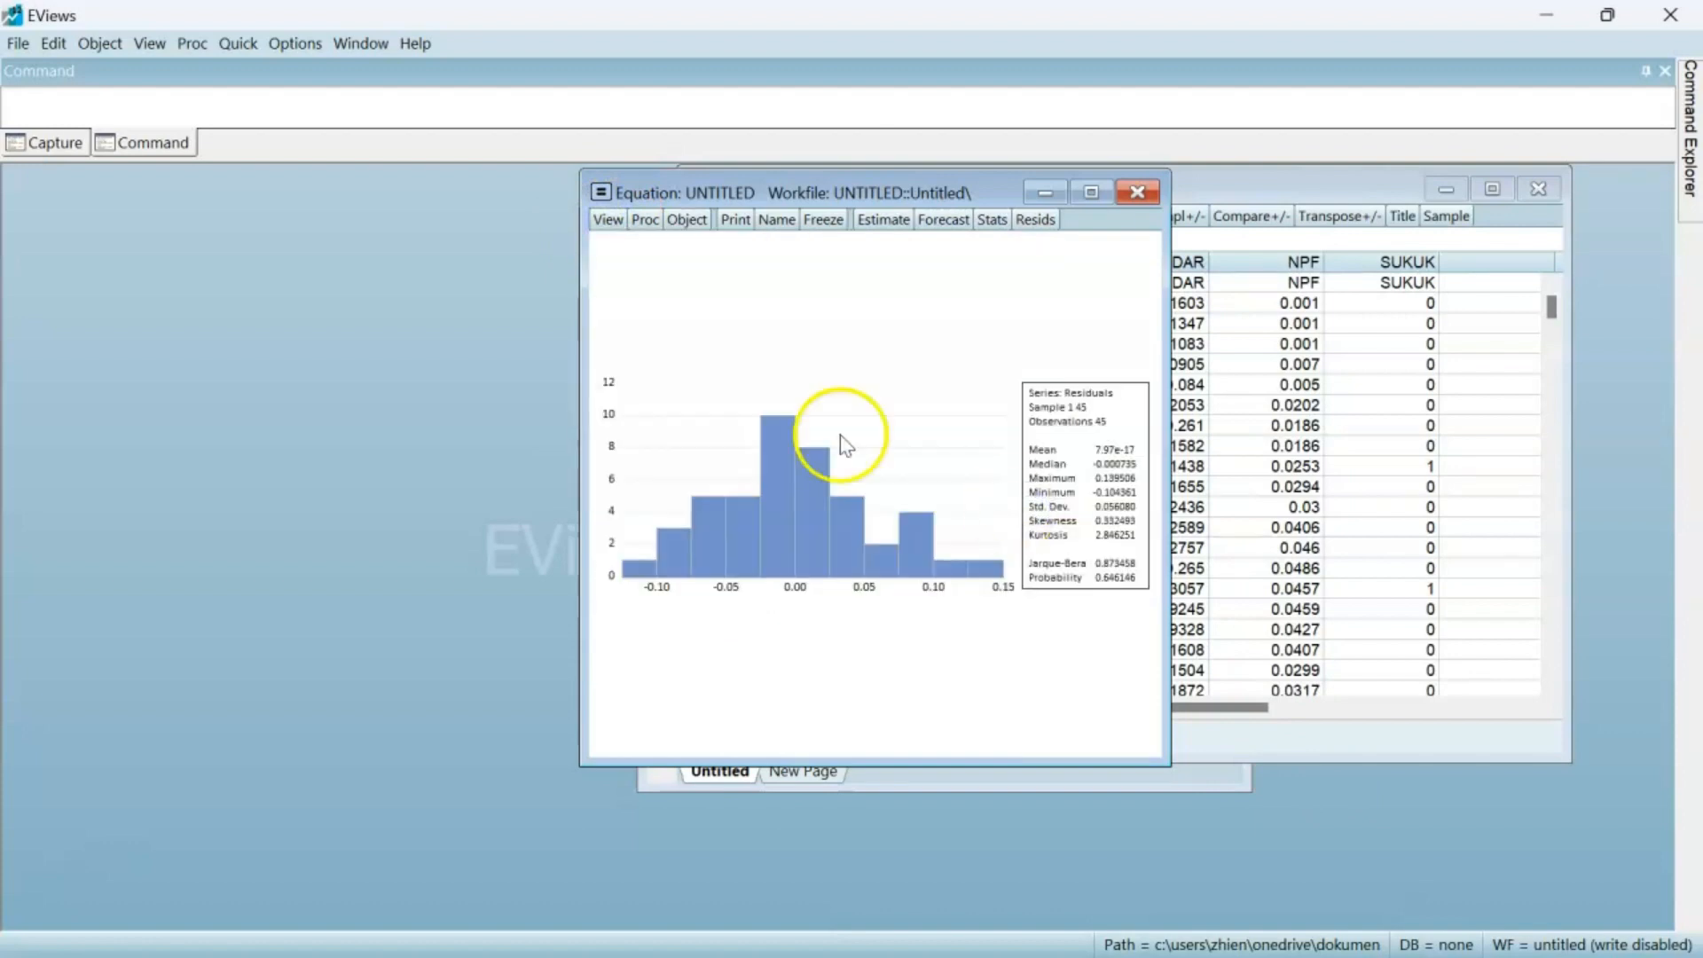
Copy the residual histogram with its statistics box and paste it in the Word document below the Uji Normalitas criterion.
left_click(888, 390)
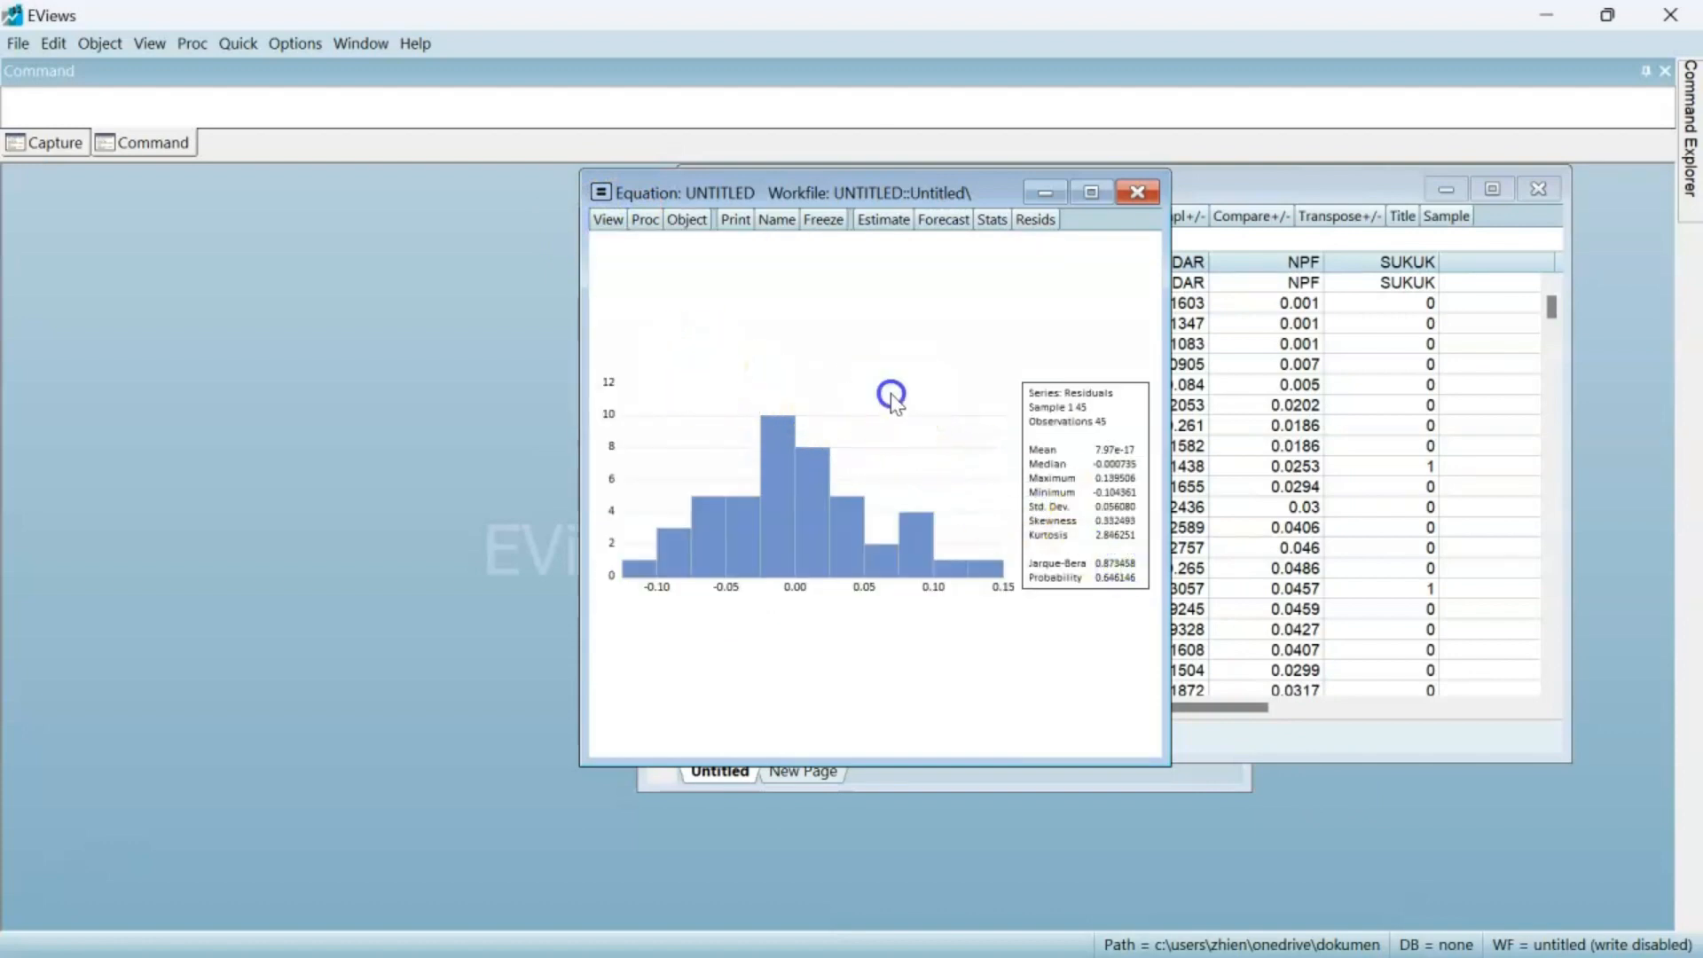
left_click(1097, 401)
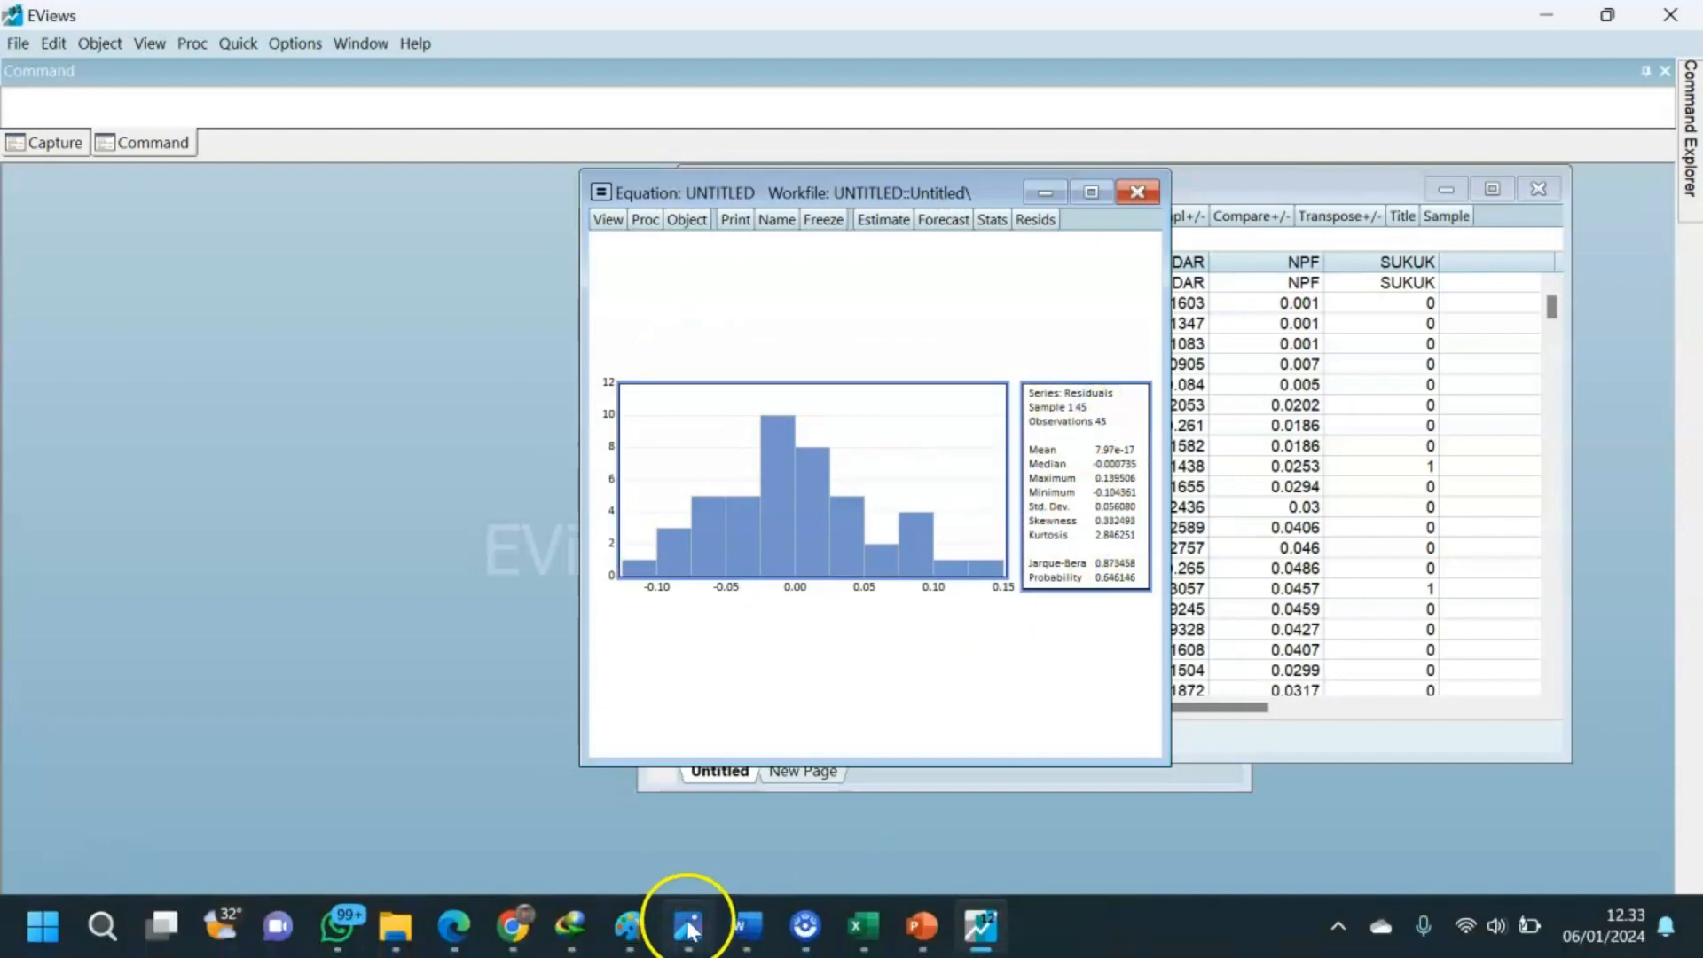
mouse_move(745, 925)
left_click(818, 853)
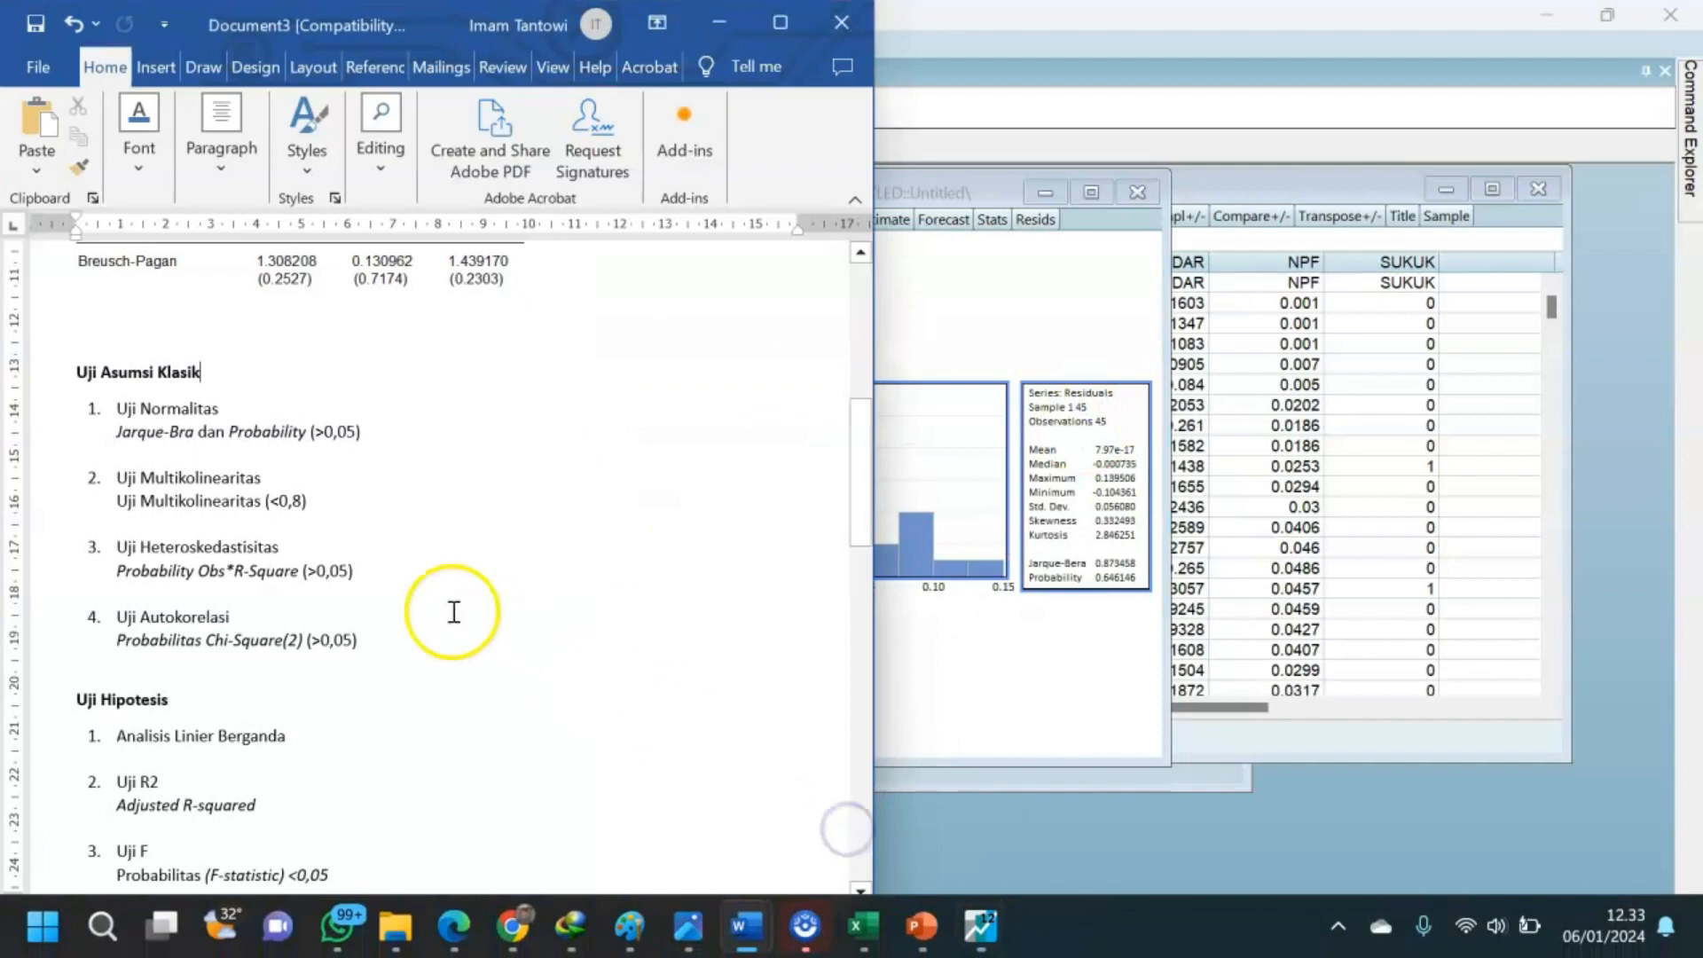
left_click(411, 428)
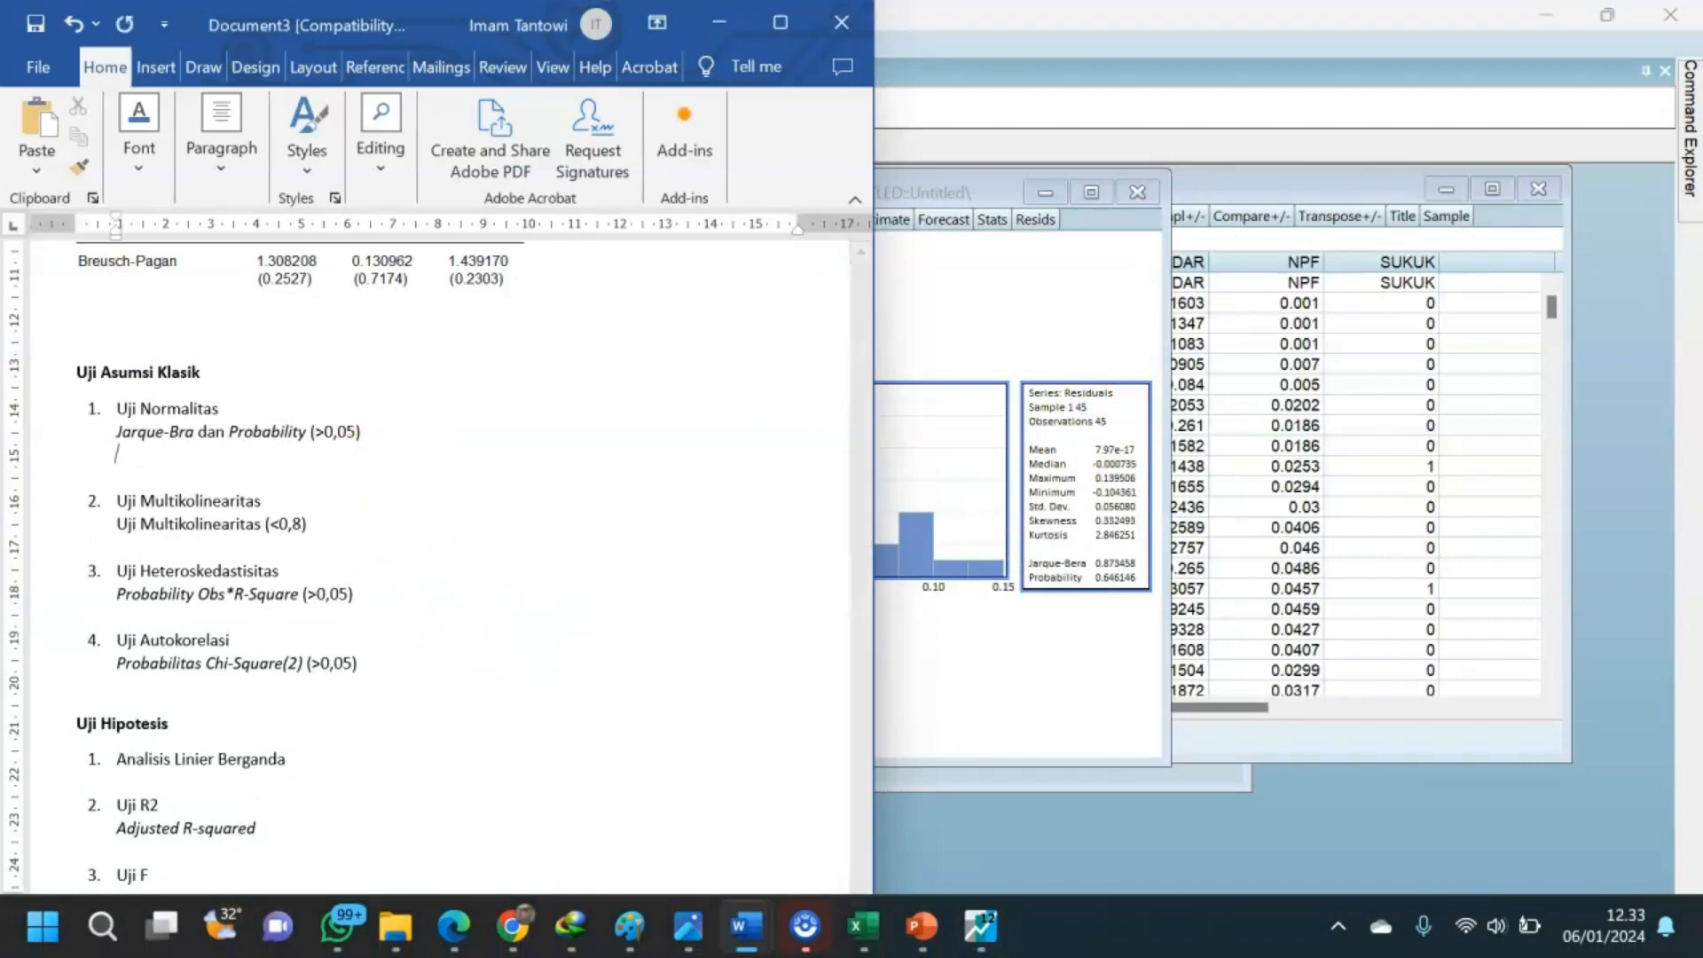
key("ctrl+v")
key("ctrl+z")
key("ctrl+v")
Shrink the pasted normality histogram in the Word document, compare its probability with the >0,05 criterion, and return to EViews.
left_click(638, 621)
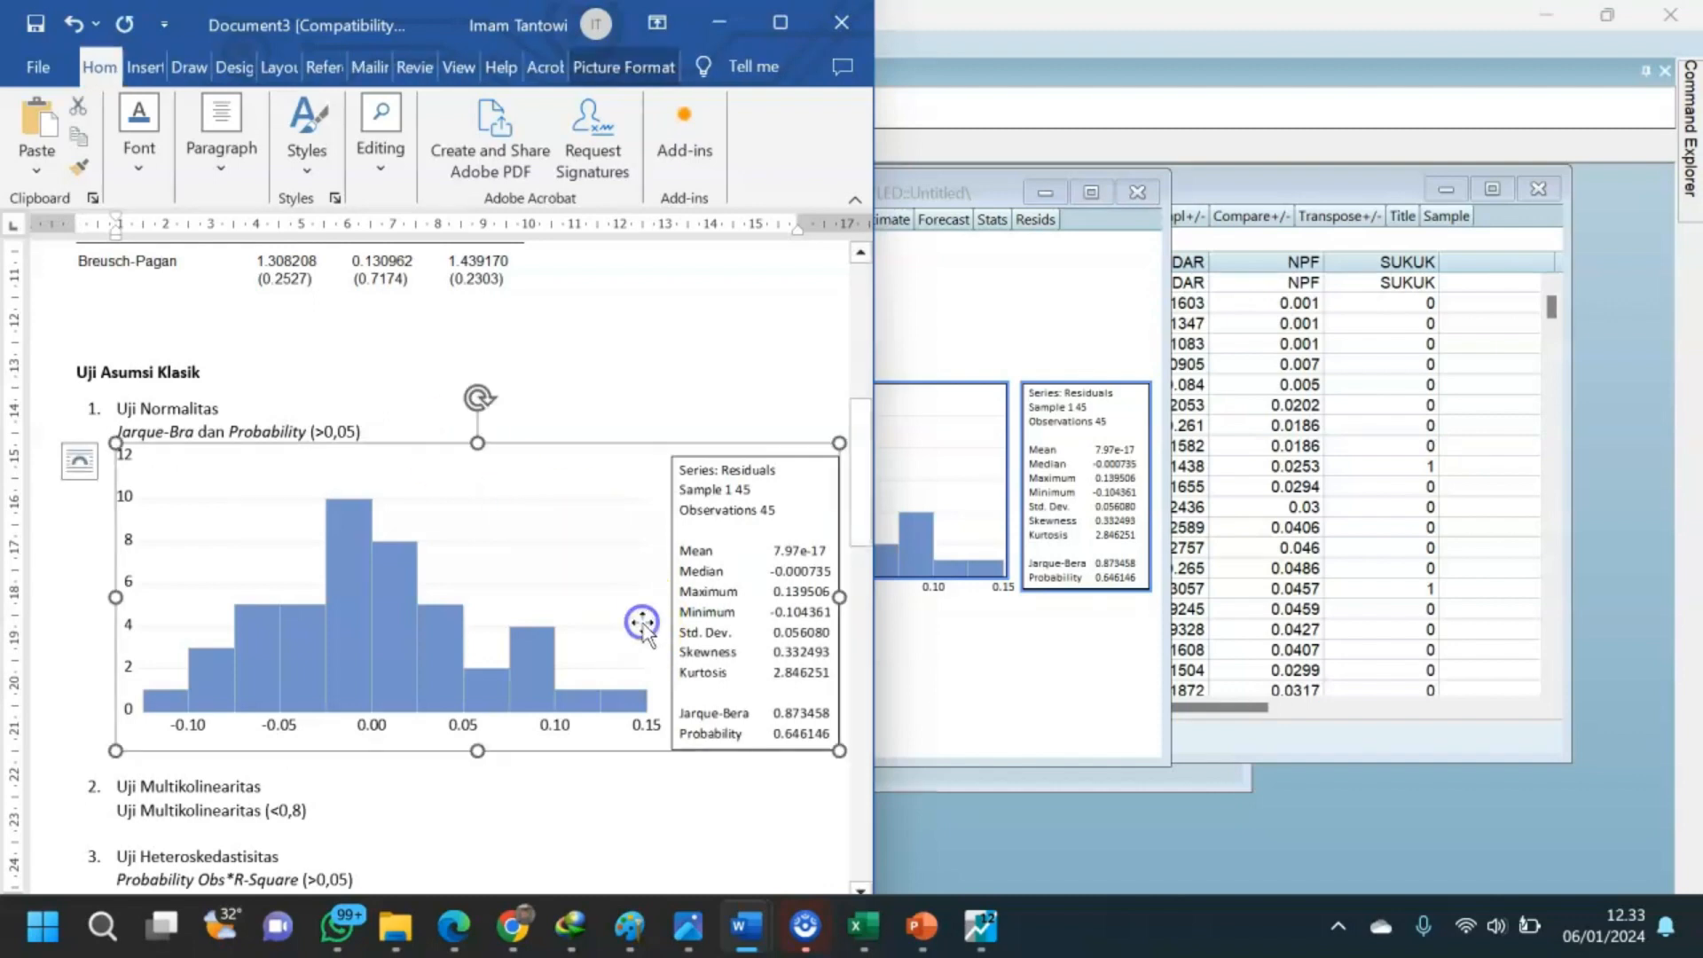
left_click_drag(842, 751, 697, 664)
left_click(764, 676)
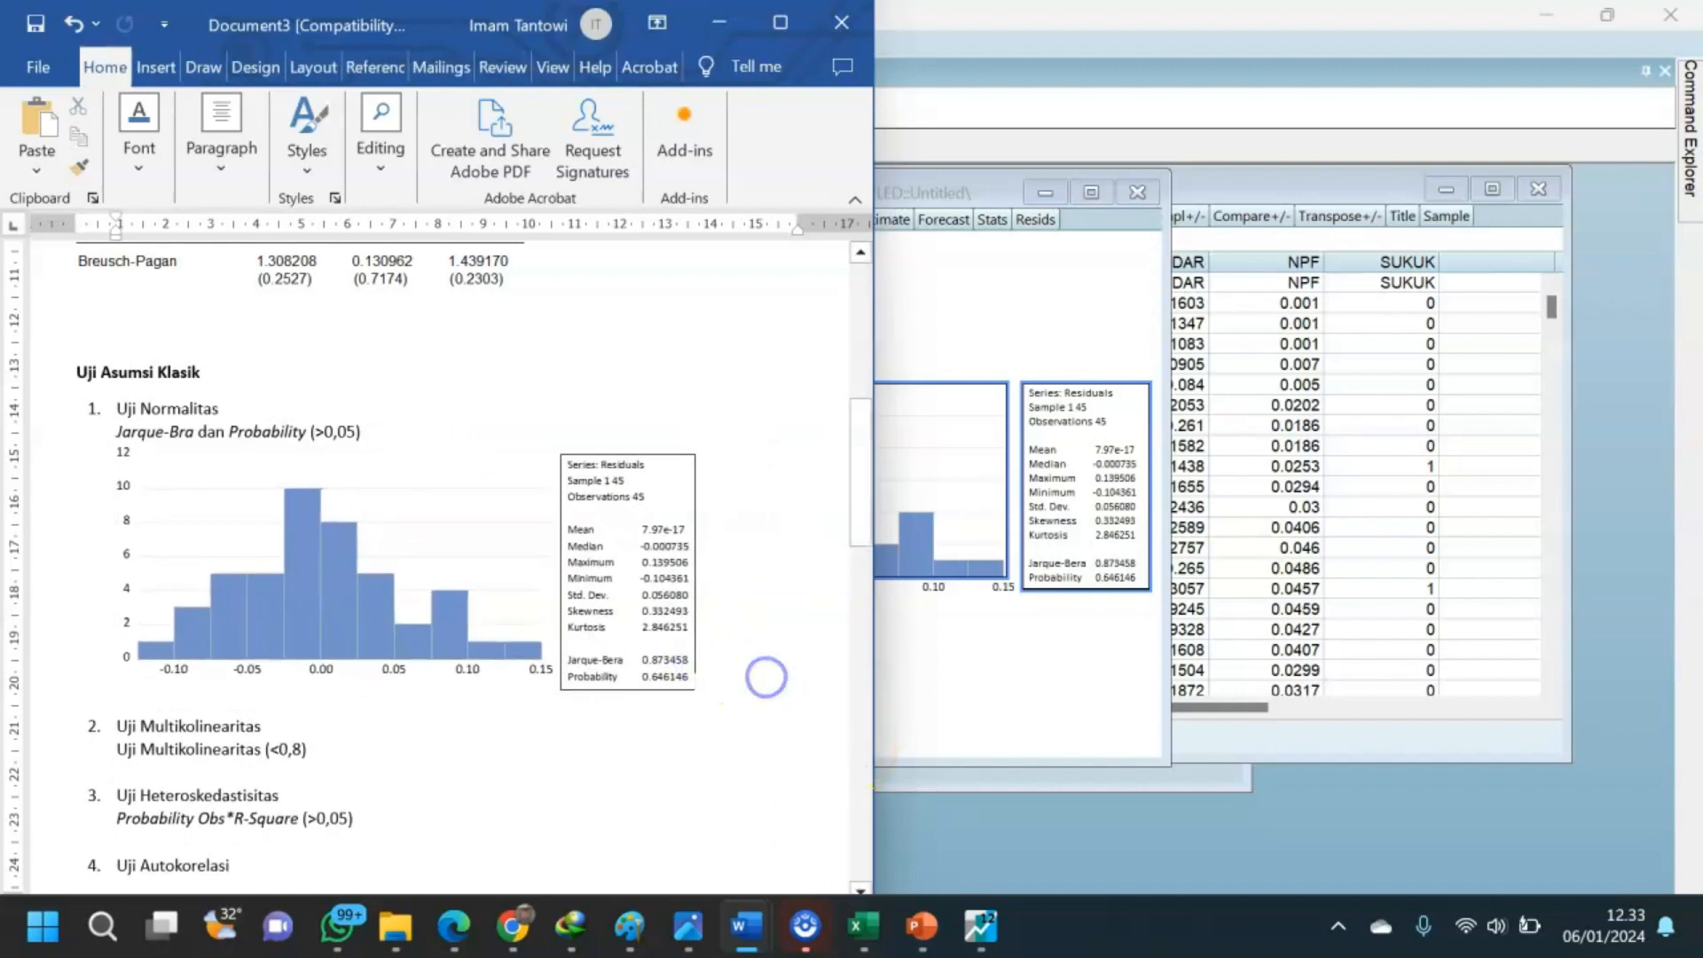
left_click(651, 677)
scroll(653, 683, "up", 1)
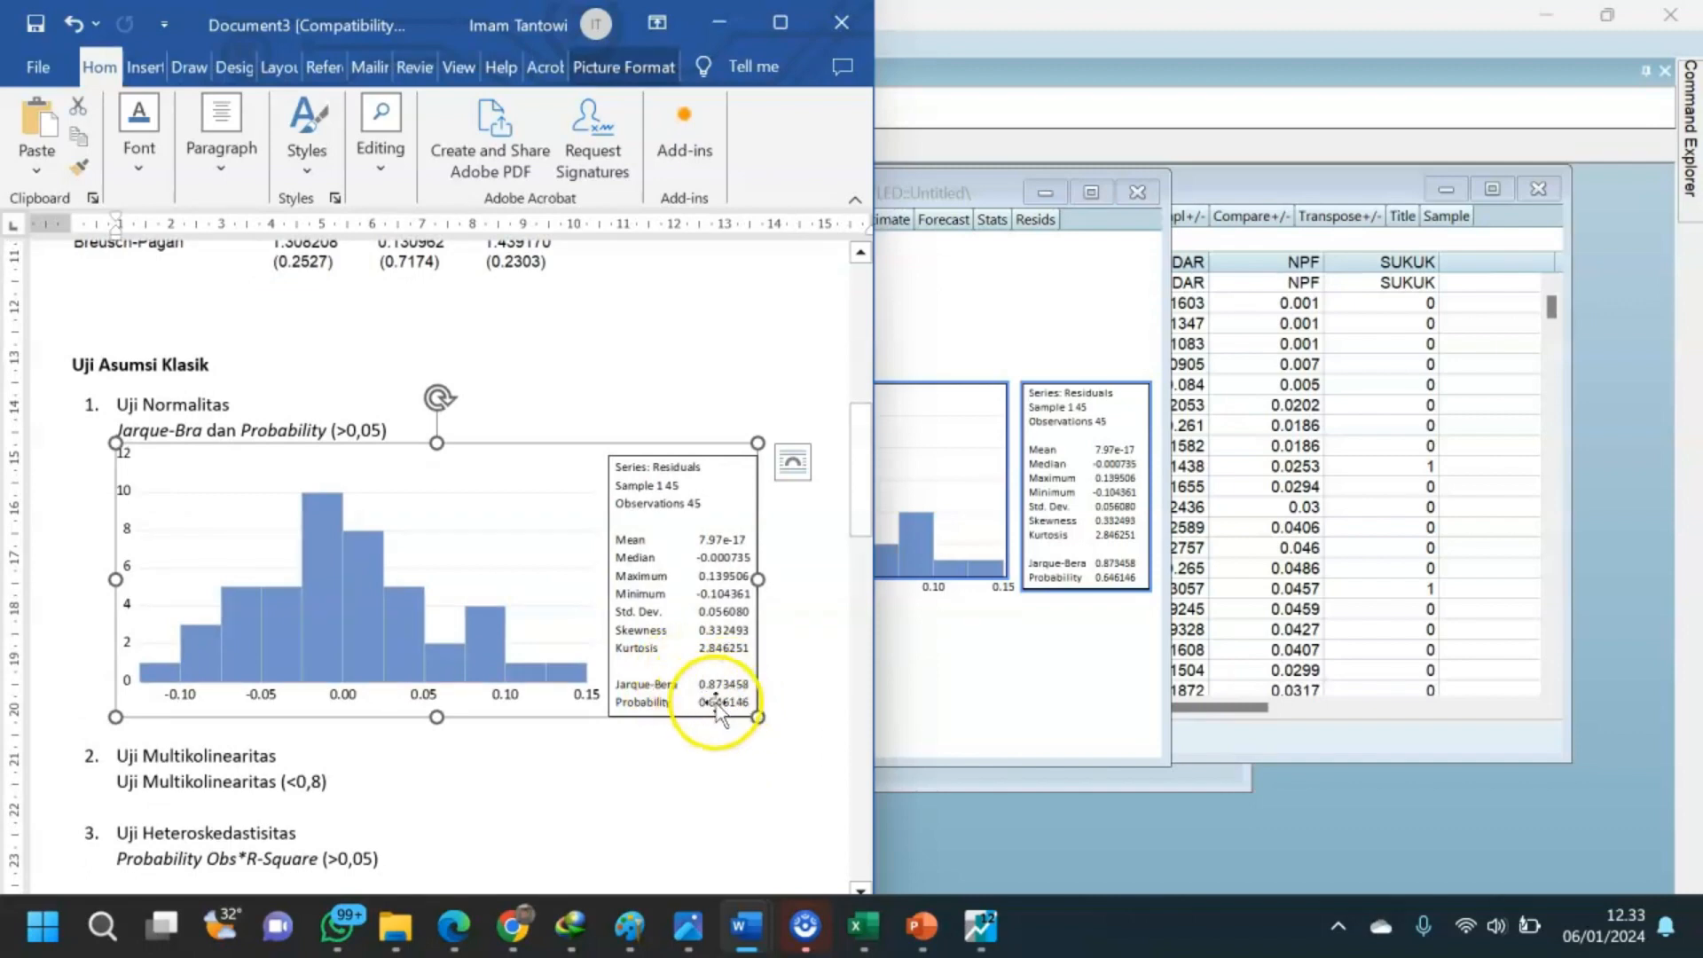
left_click(395, 429)
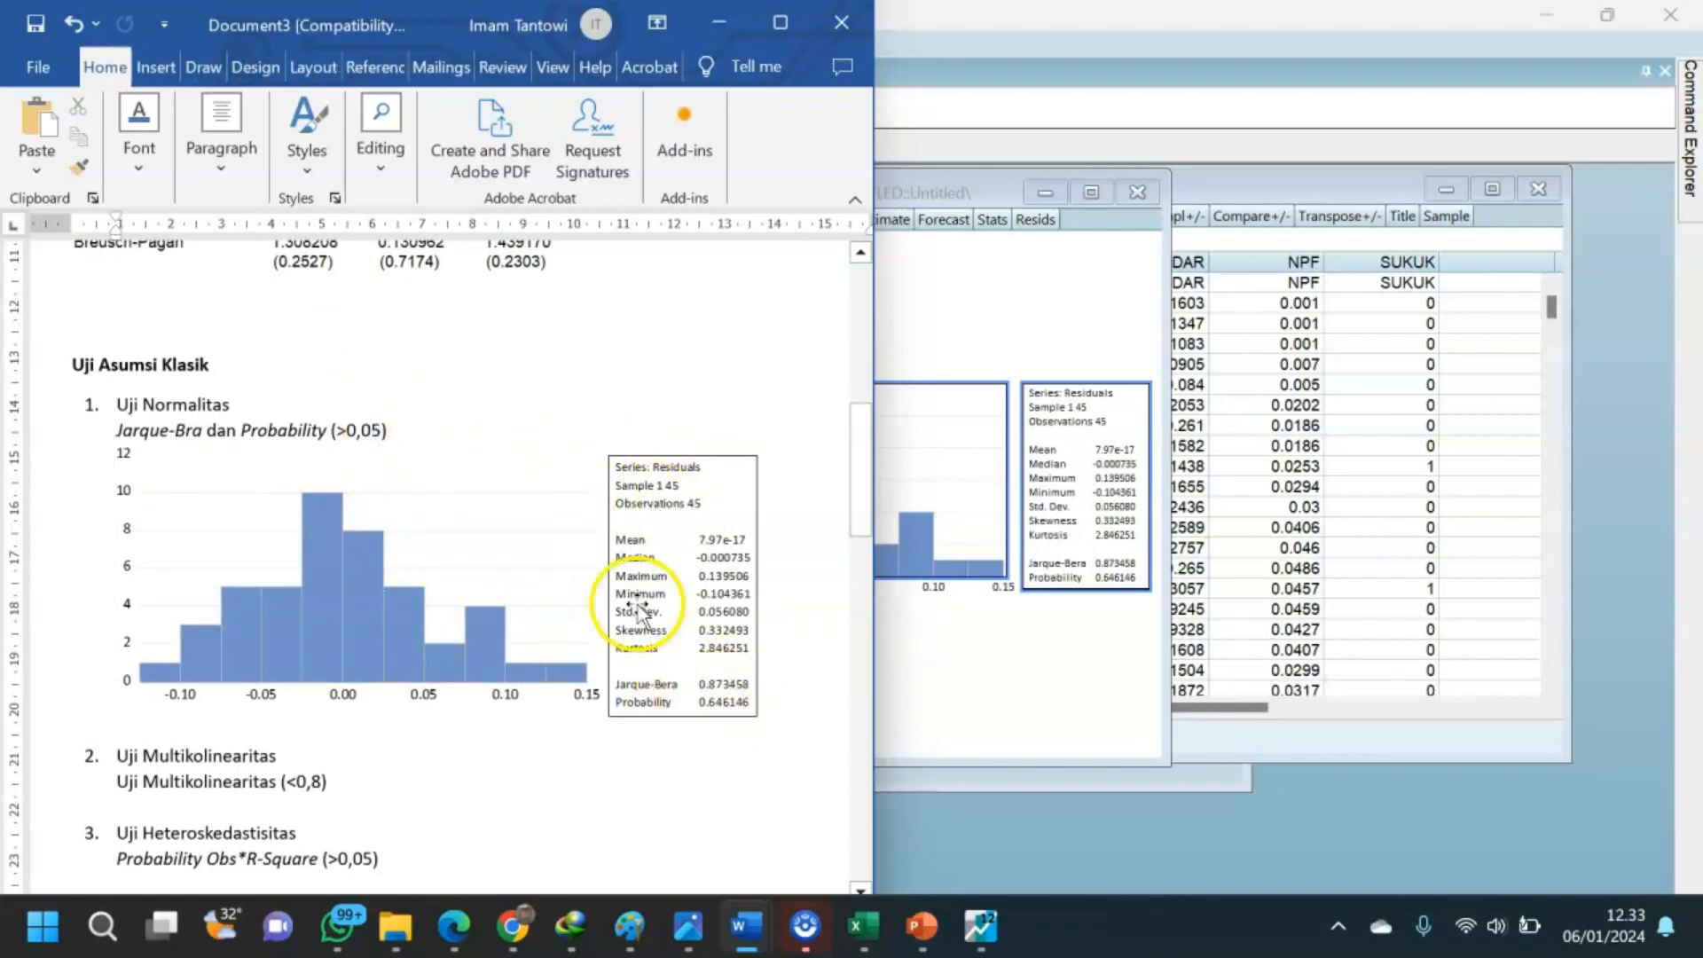
left_click(975, 259)
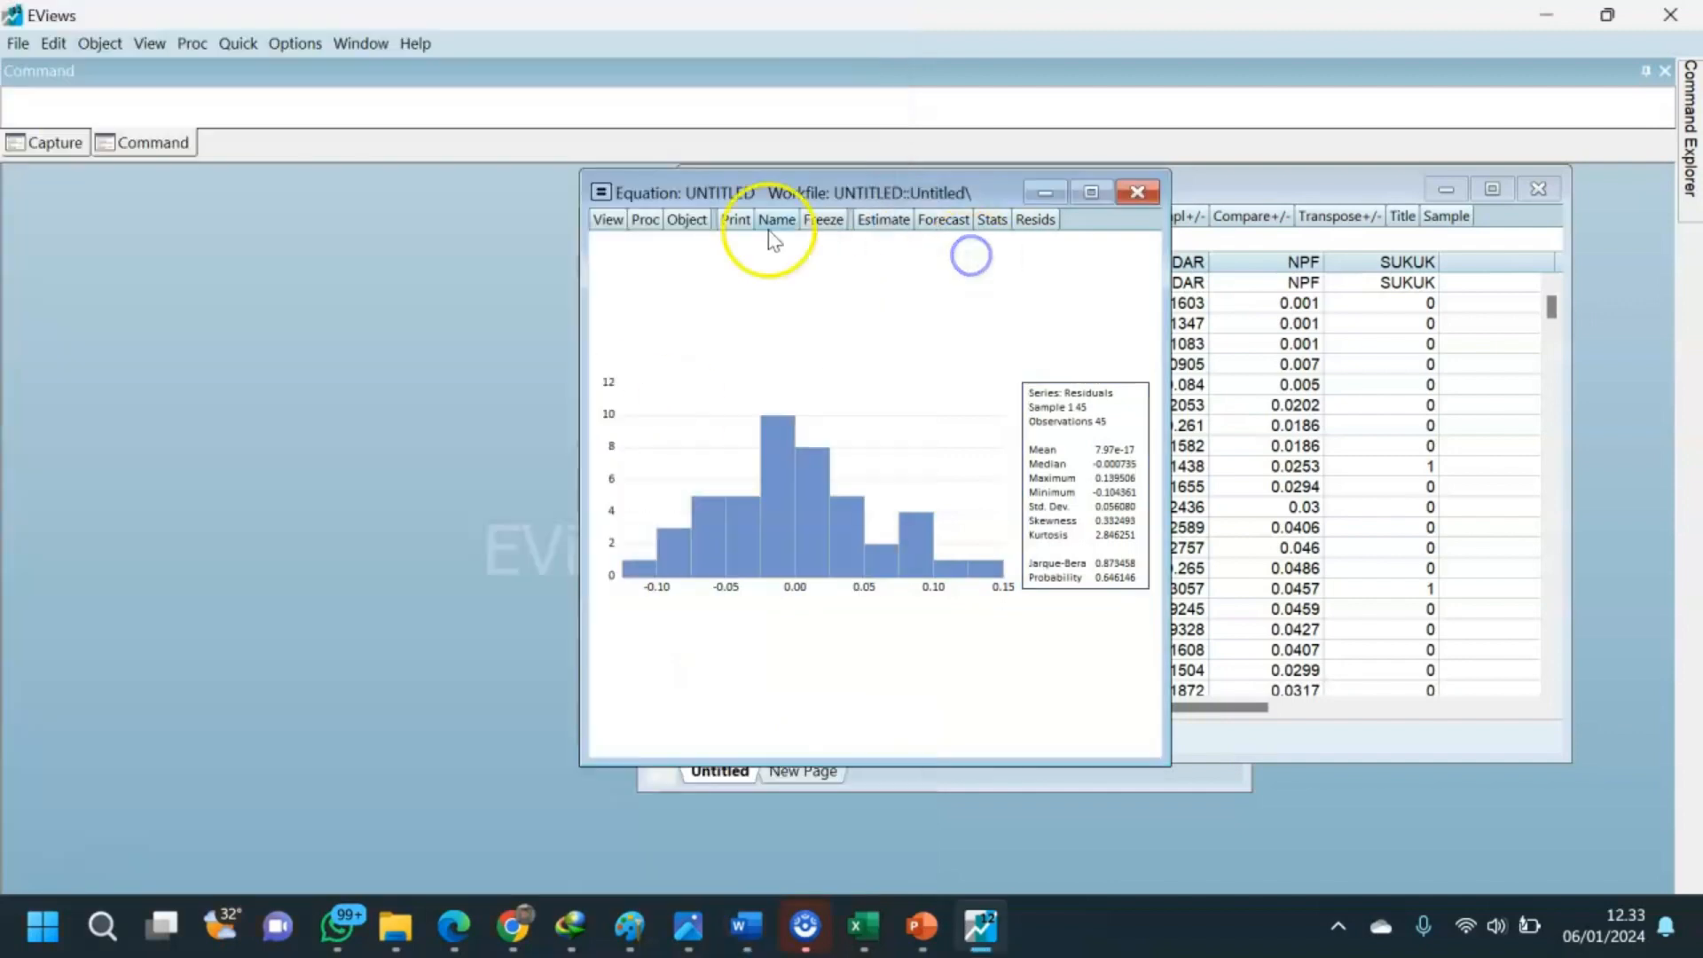
left_click(609, 219)
mouse_move(807, 460)
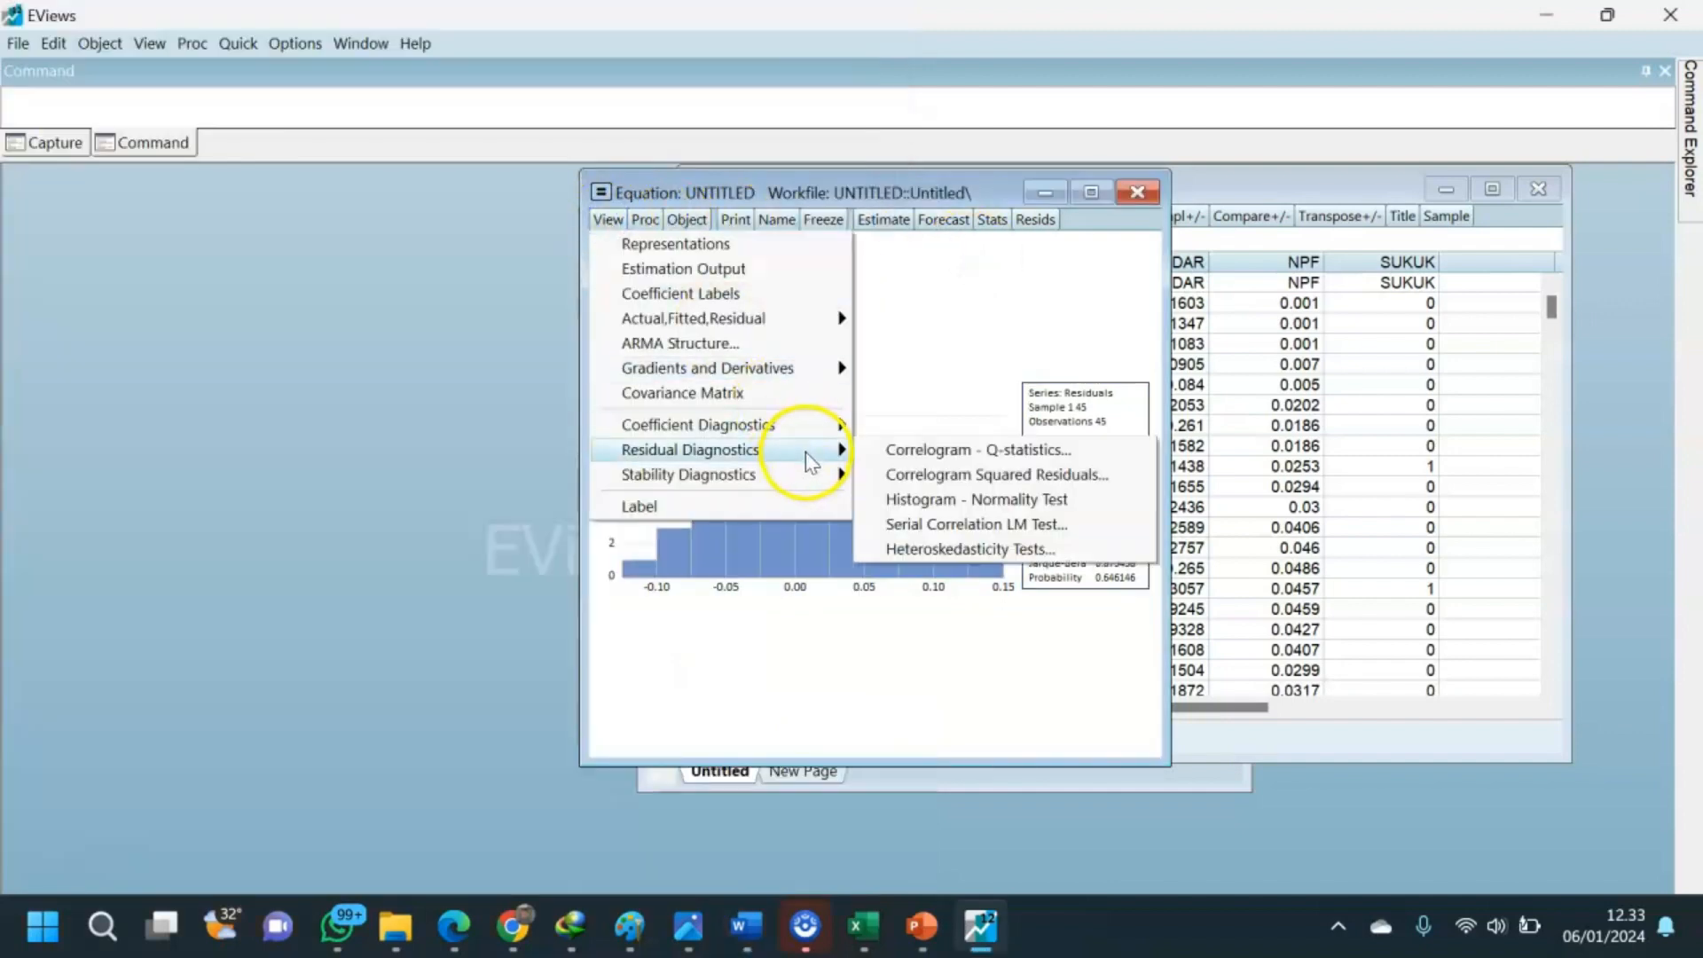
left_click(992, 319)
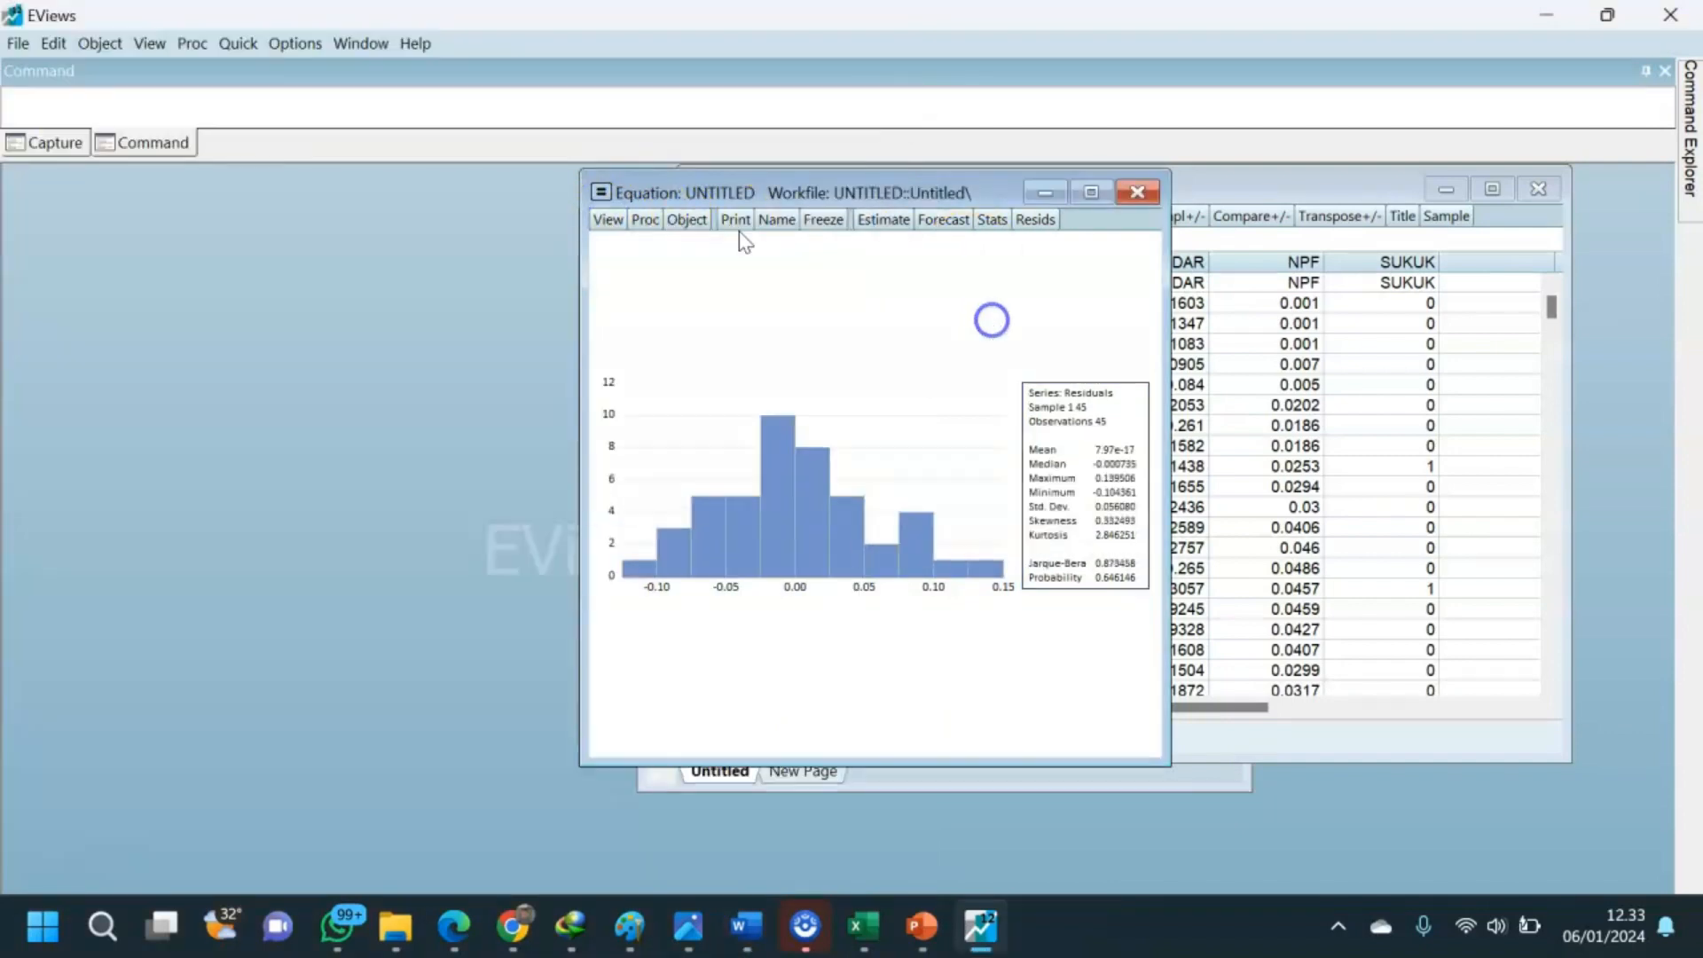
left_click(603, 222)
mouse_move(795, 448)
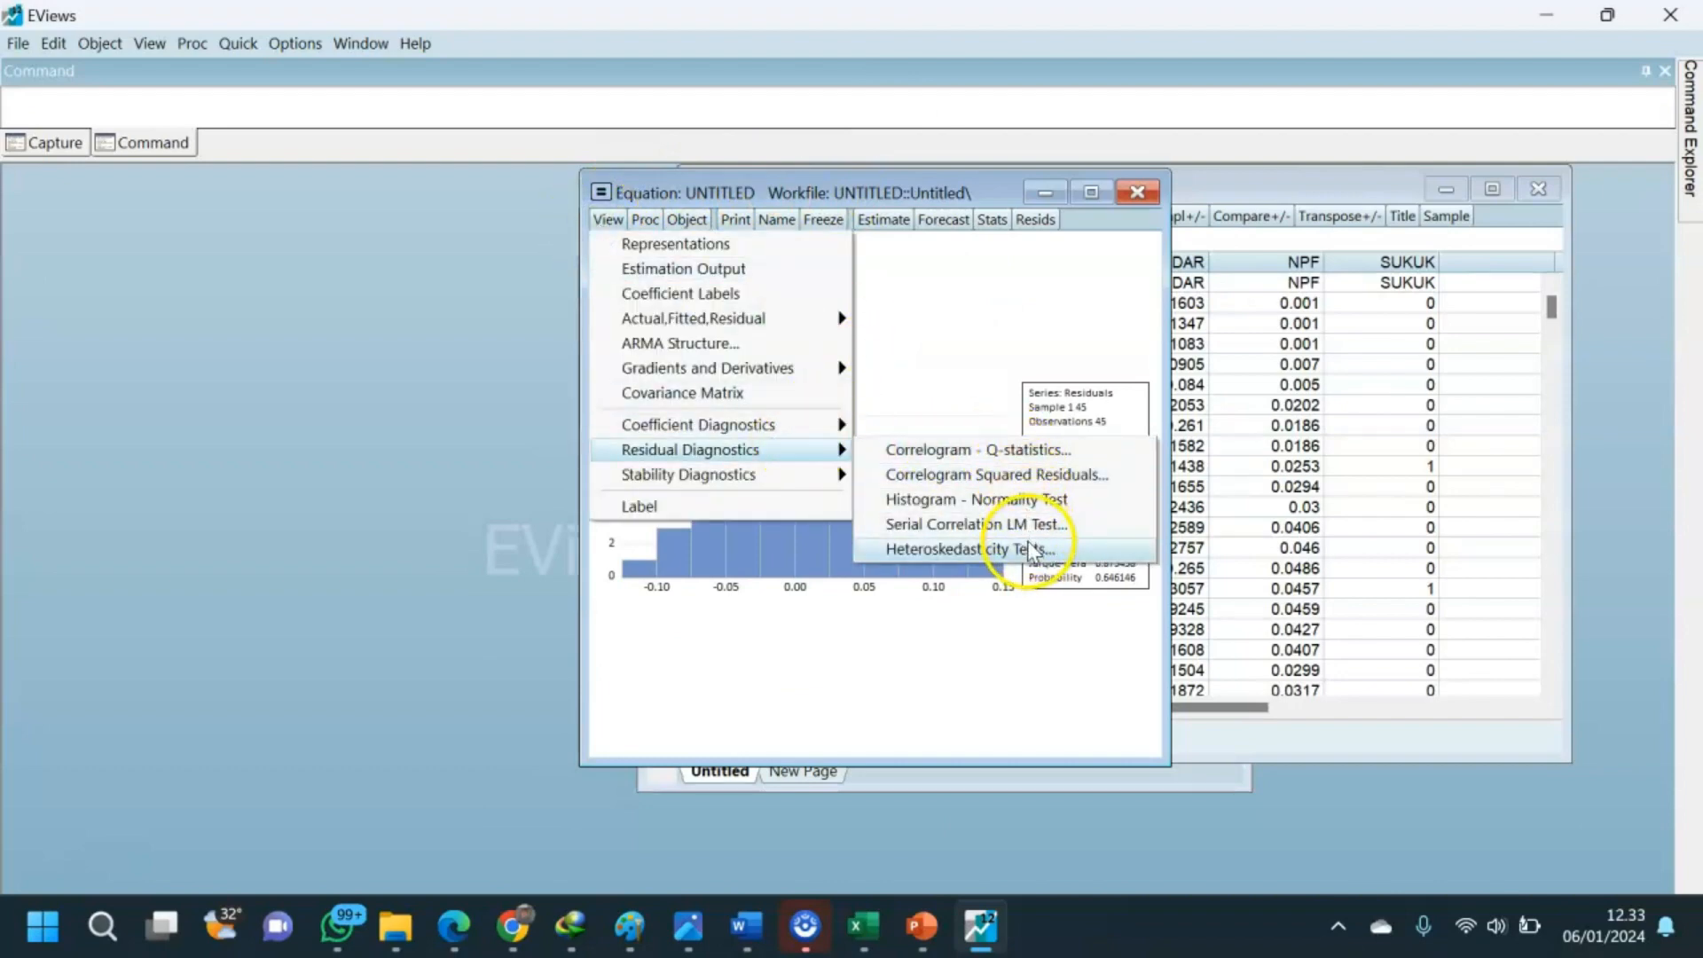
double_click(949, 302)
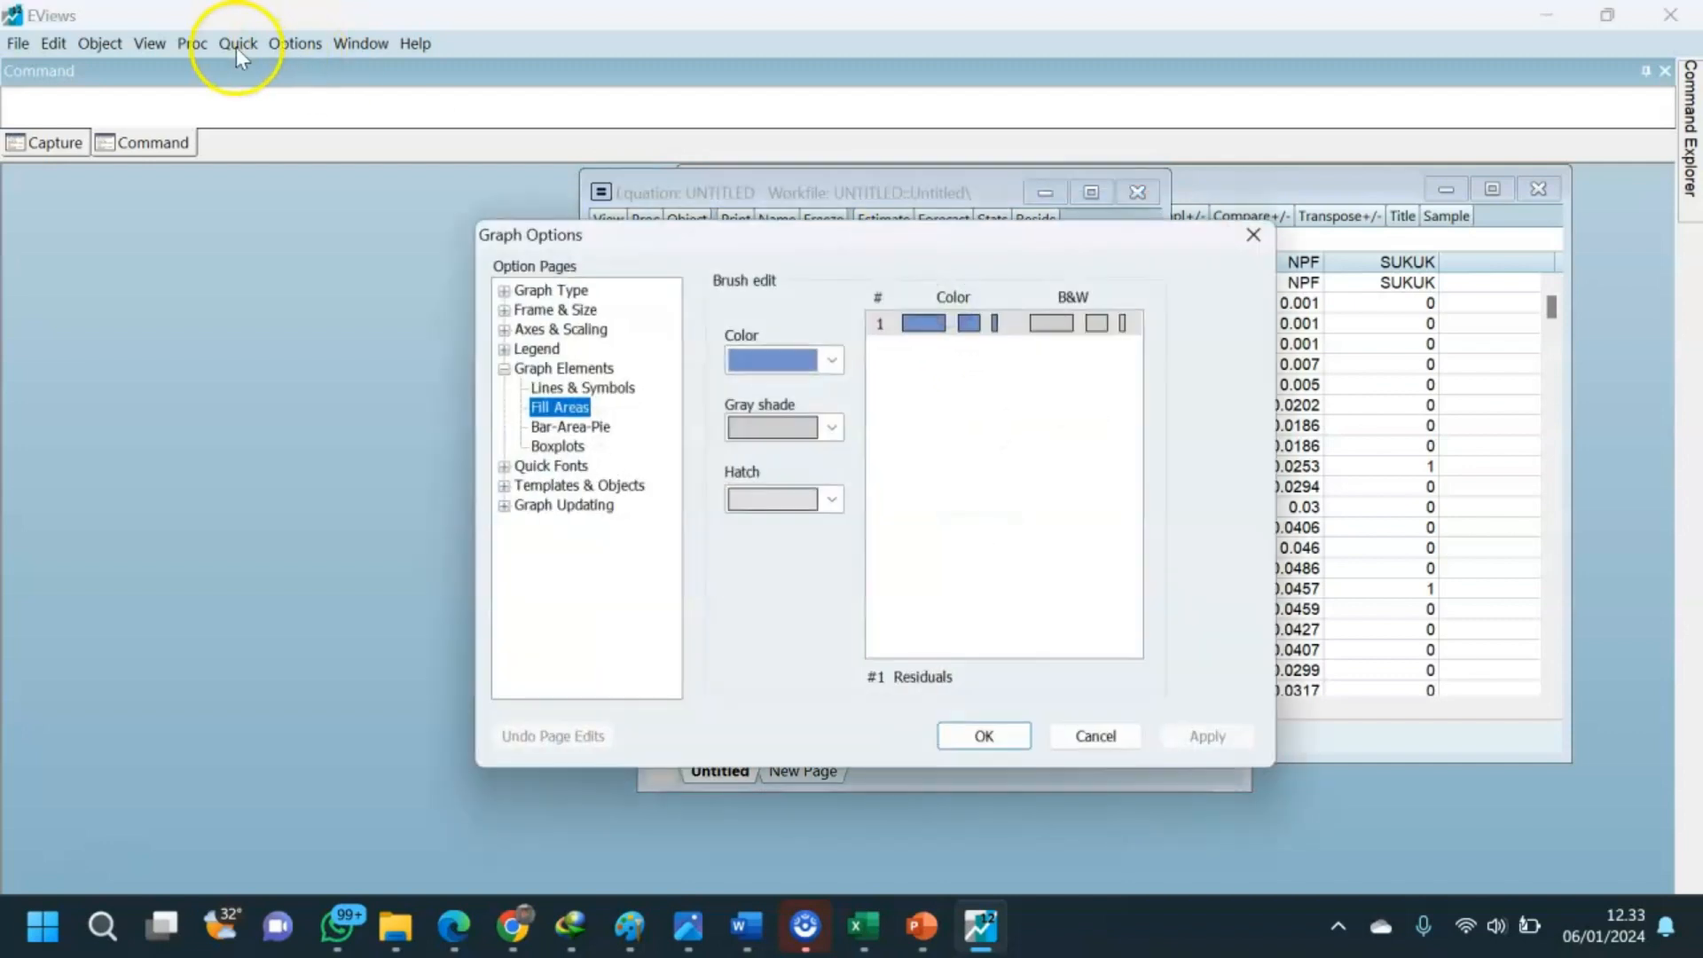
left_click(1250, 236)
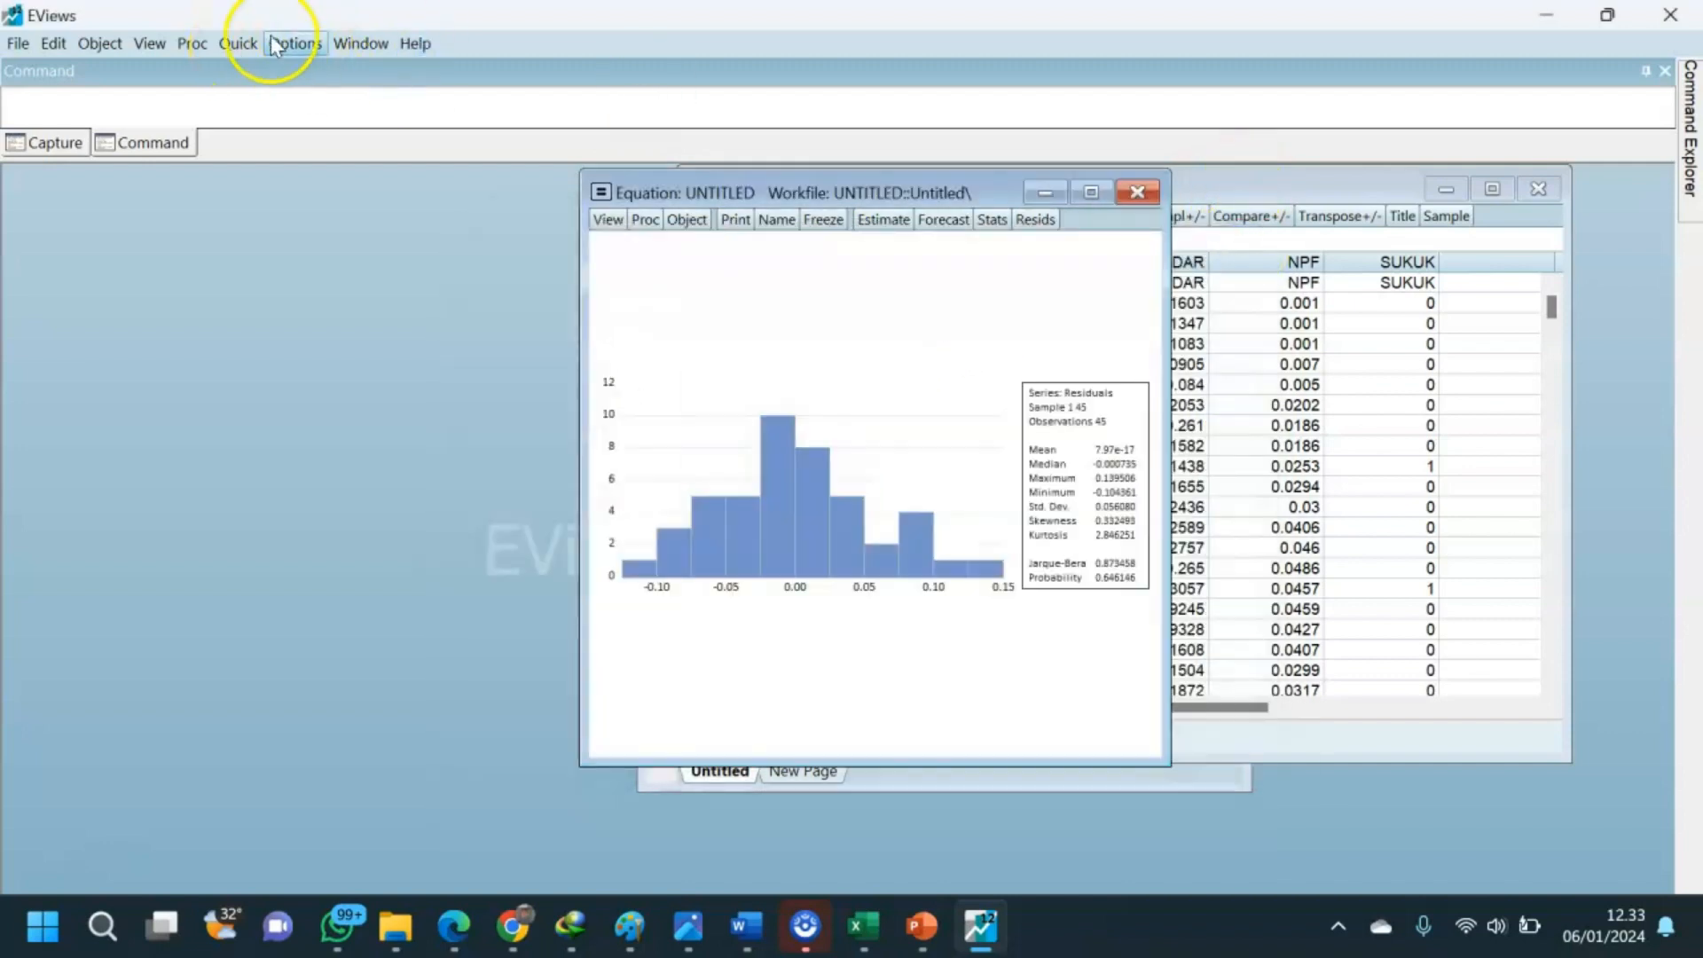
Generate a correlation matrix for the group ISR, SIZE, ROA, DAR, NPF and SUKUK.
left_click(237, 43)
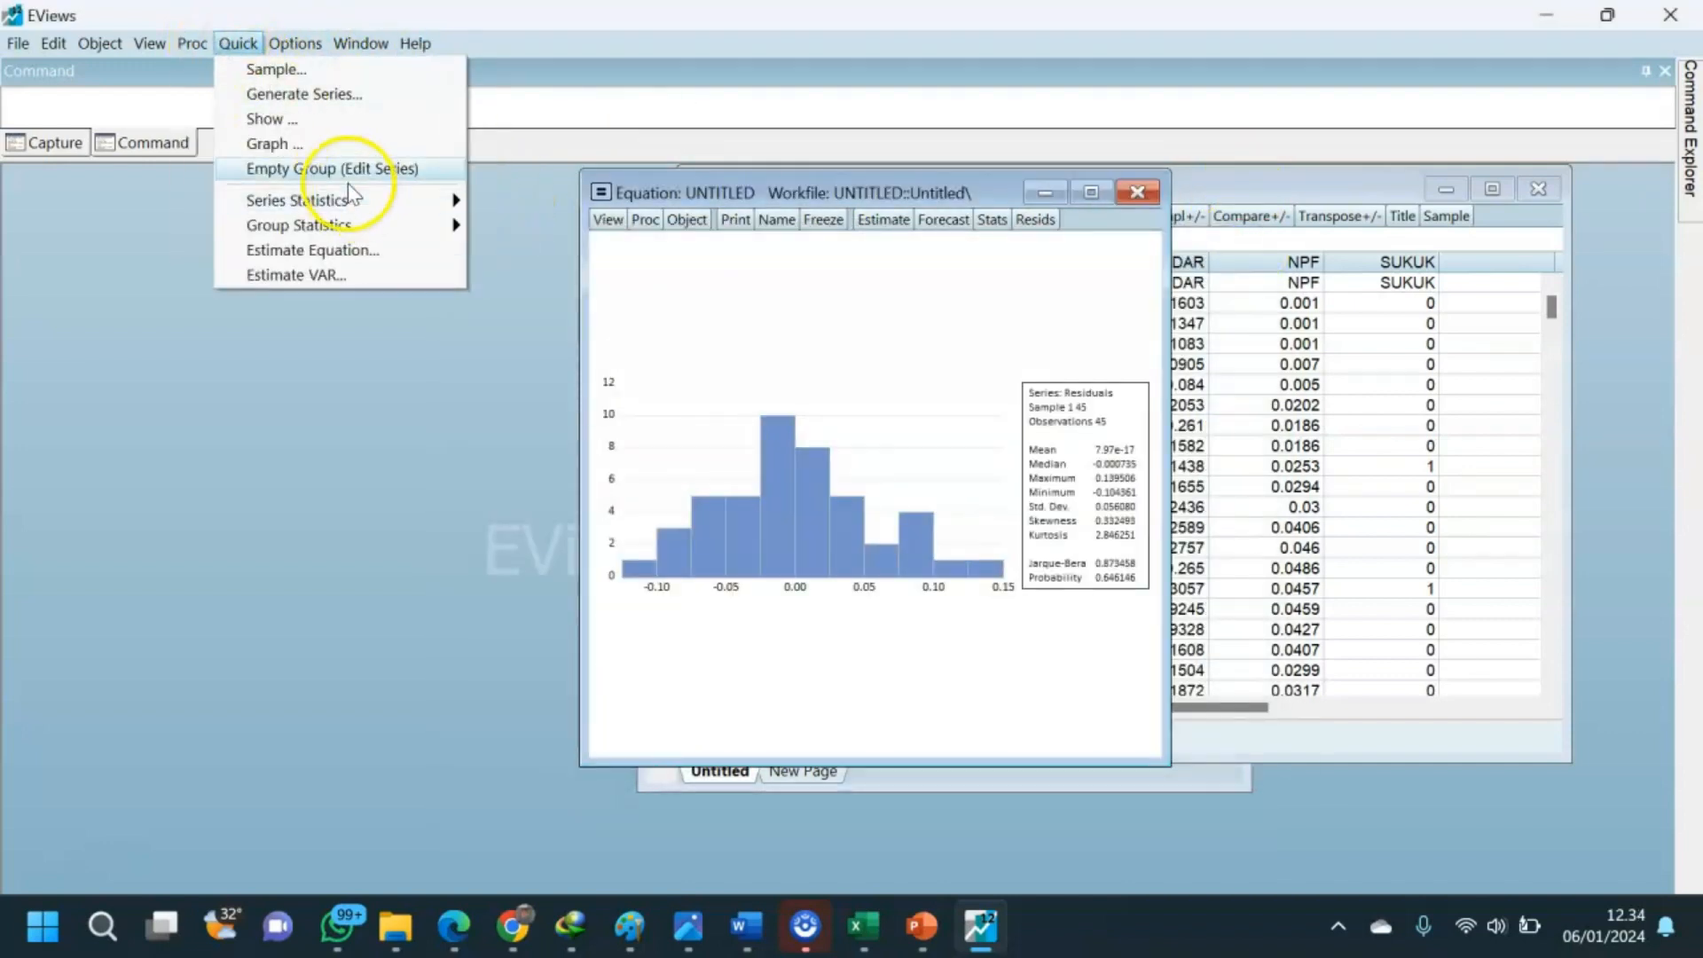
mouse_move(359, 229)
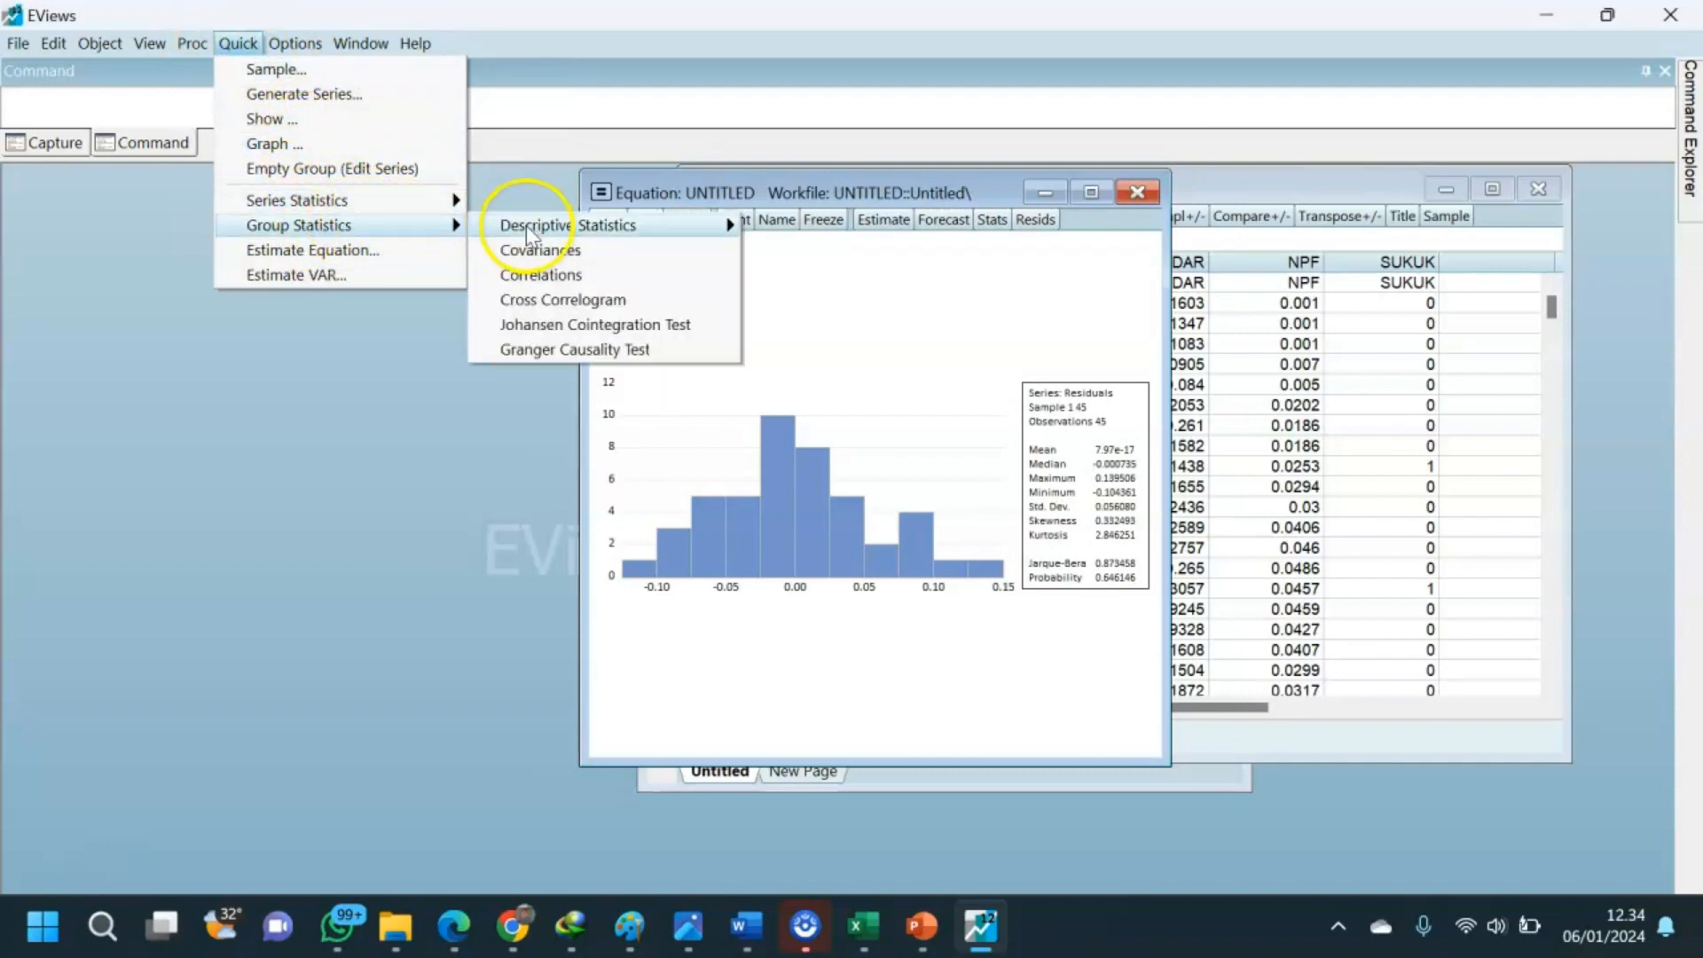
left_click(587, 274)
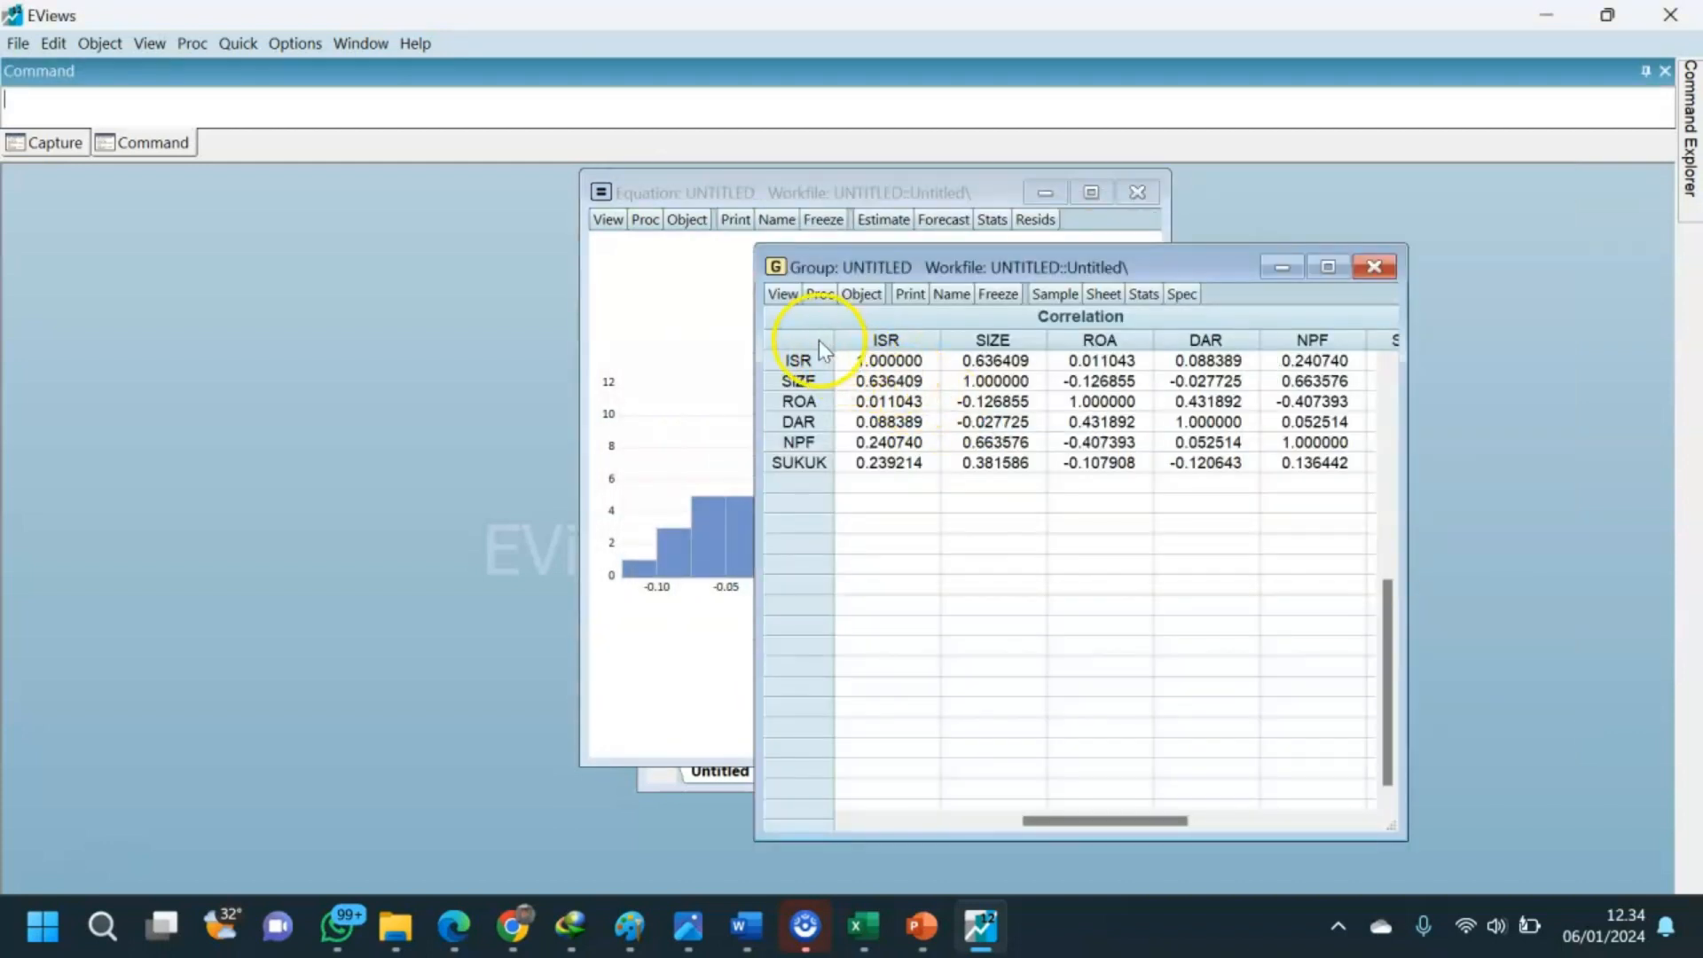
Copy the correlation matrix directly from the group and paste it in the Word document below the Uji Multikolinearitas (<0,8) criterion.
left_click(817, 341)
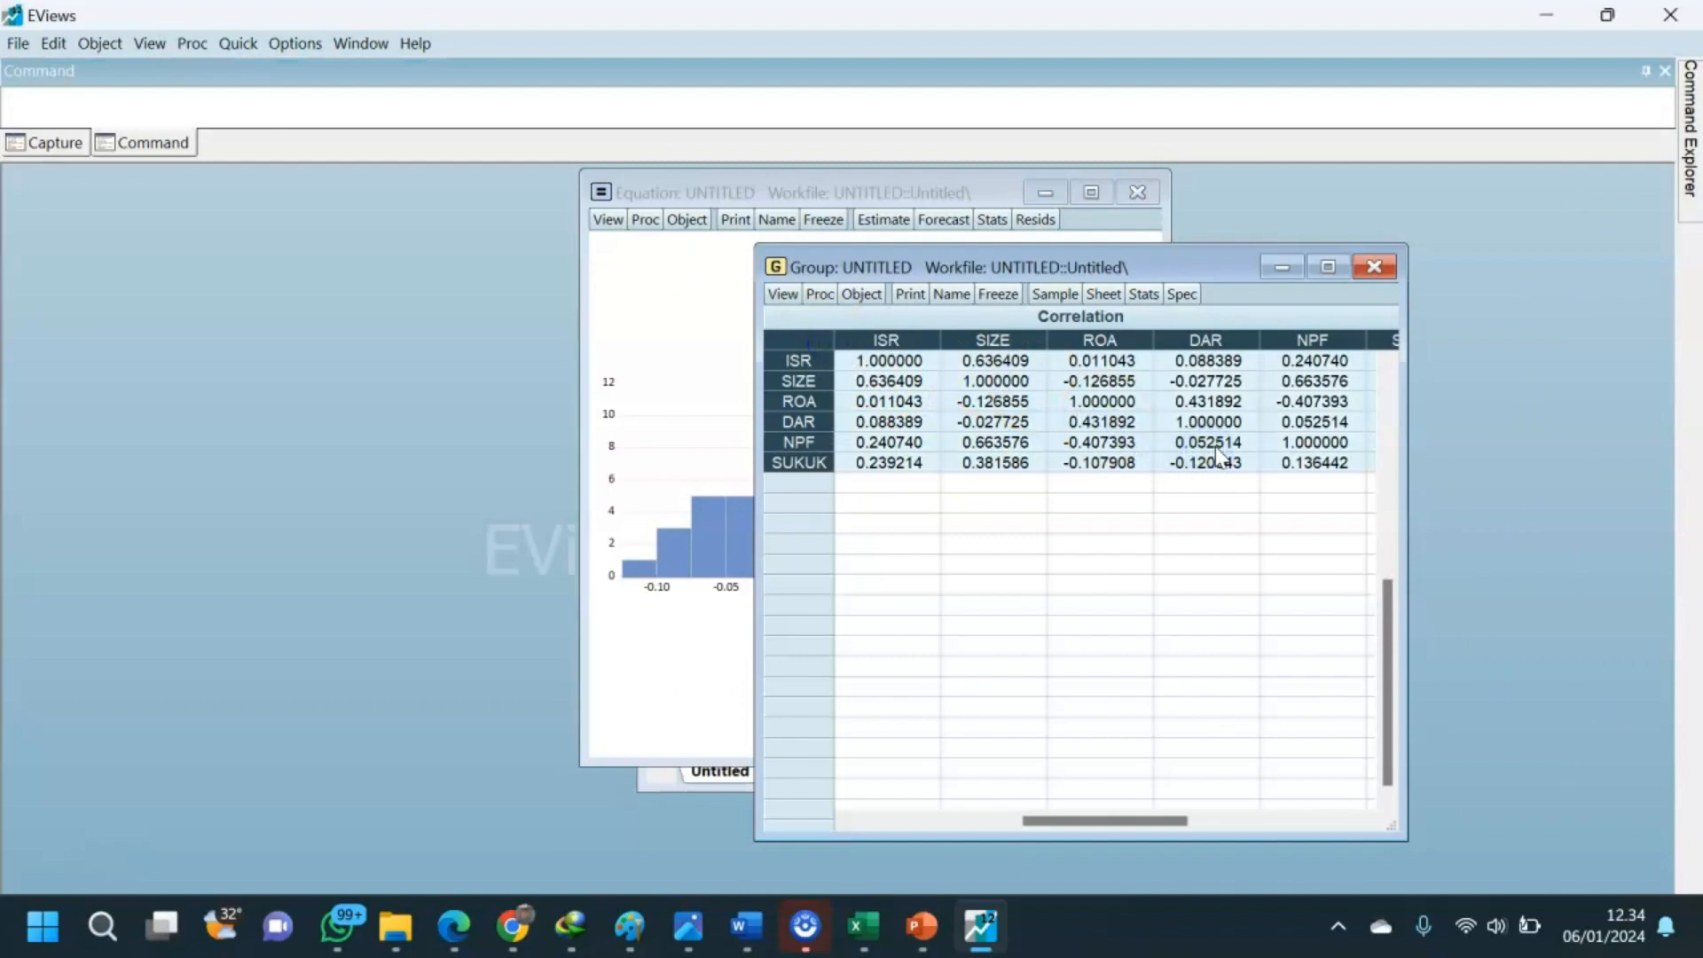
left_click(863, 925)
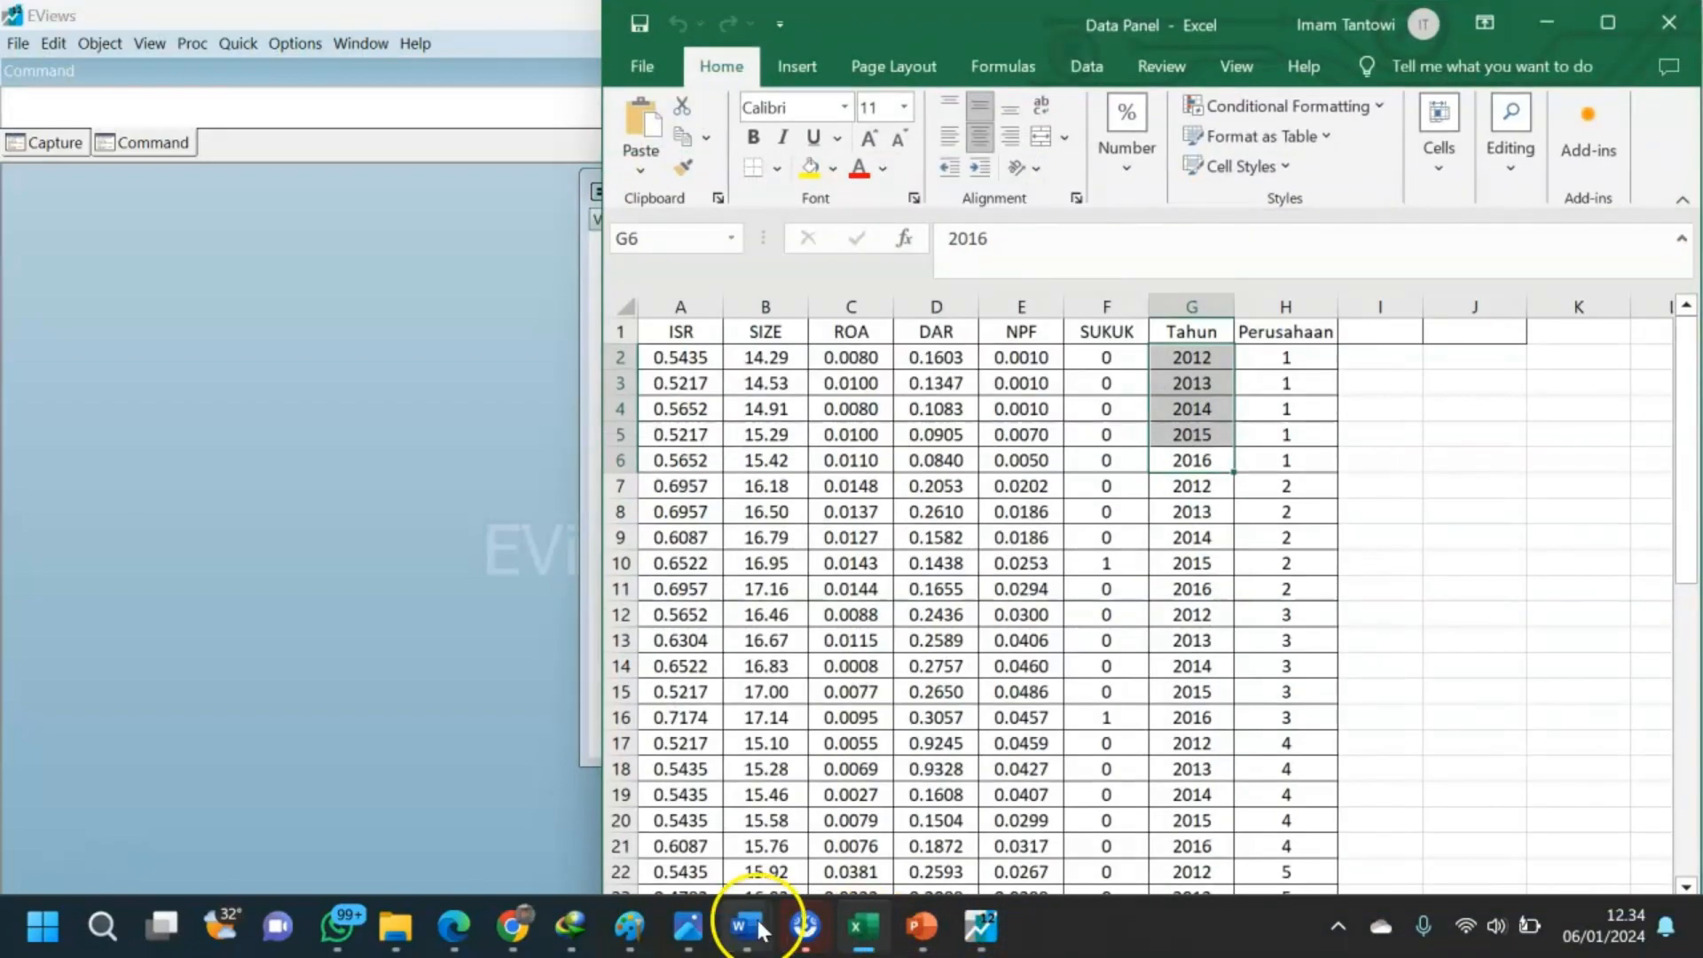
mouse_move(760, 930)
left_click(840, 797)
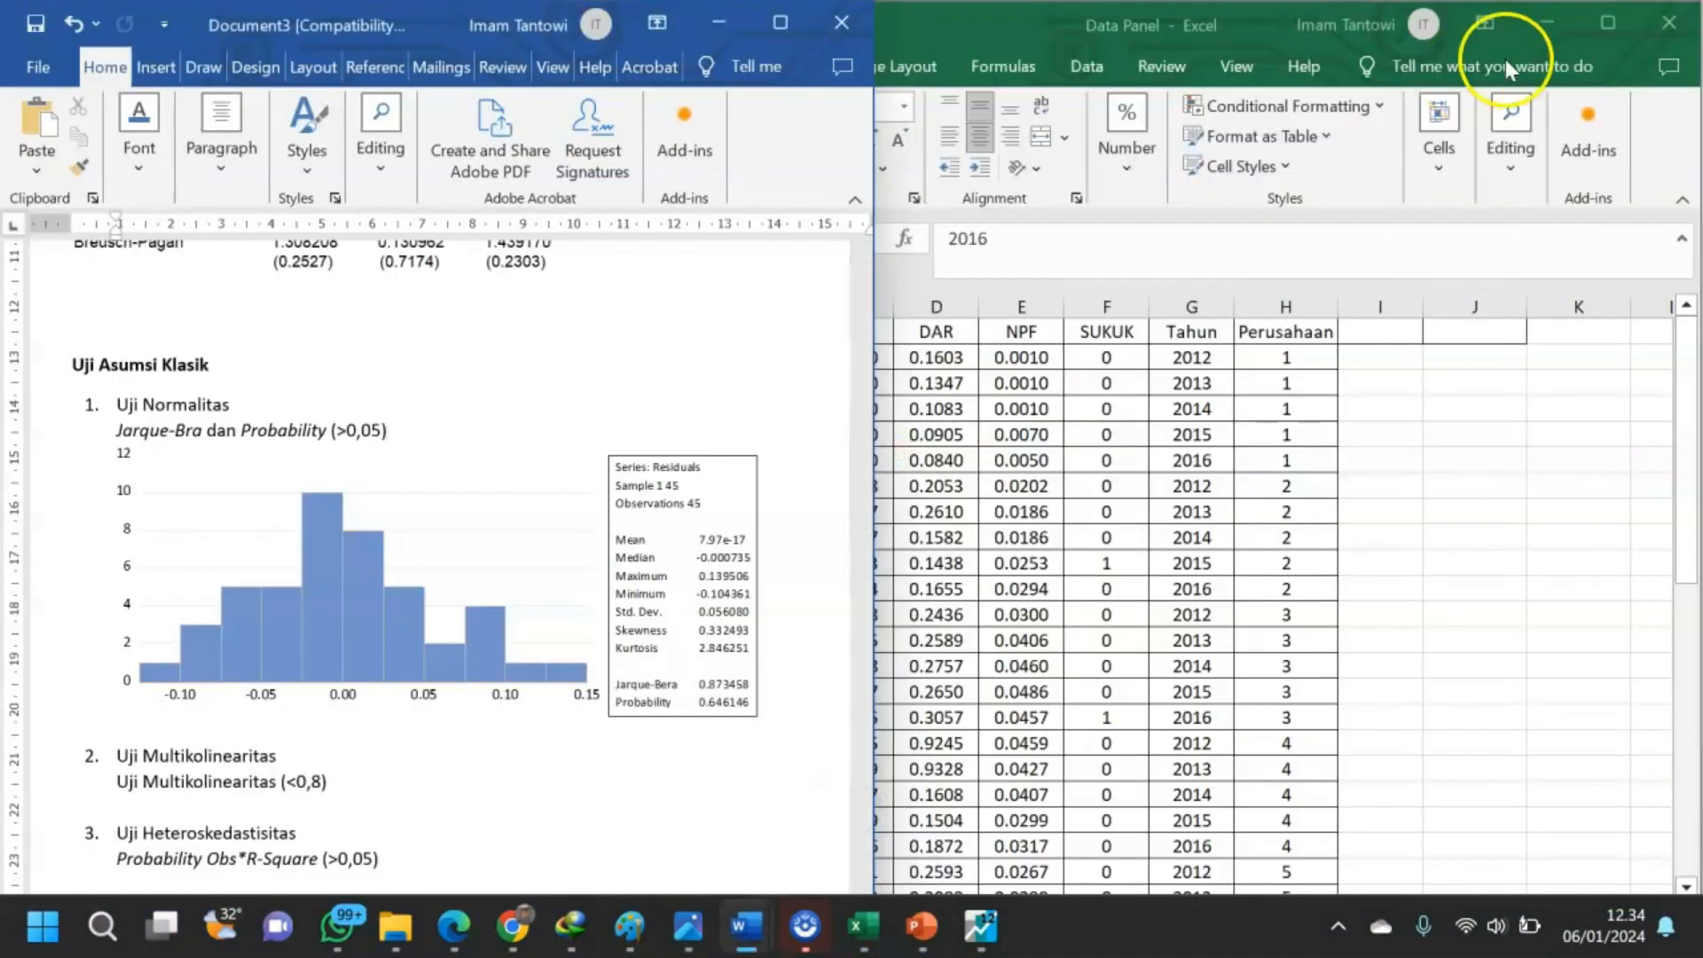
left_click(1553, 23)
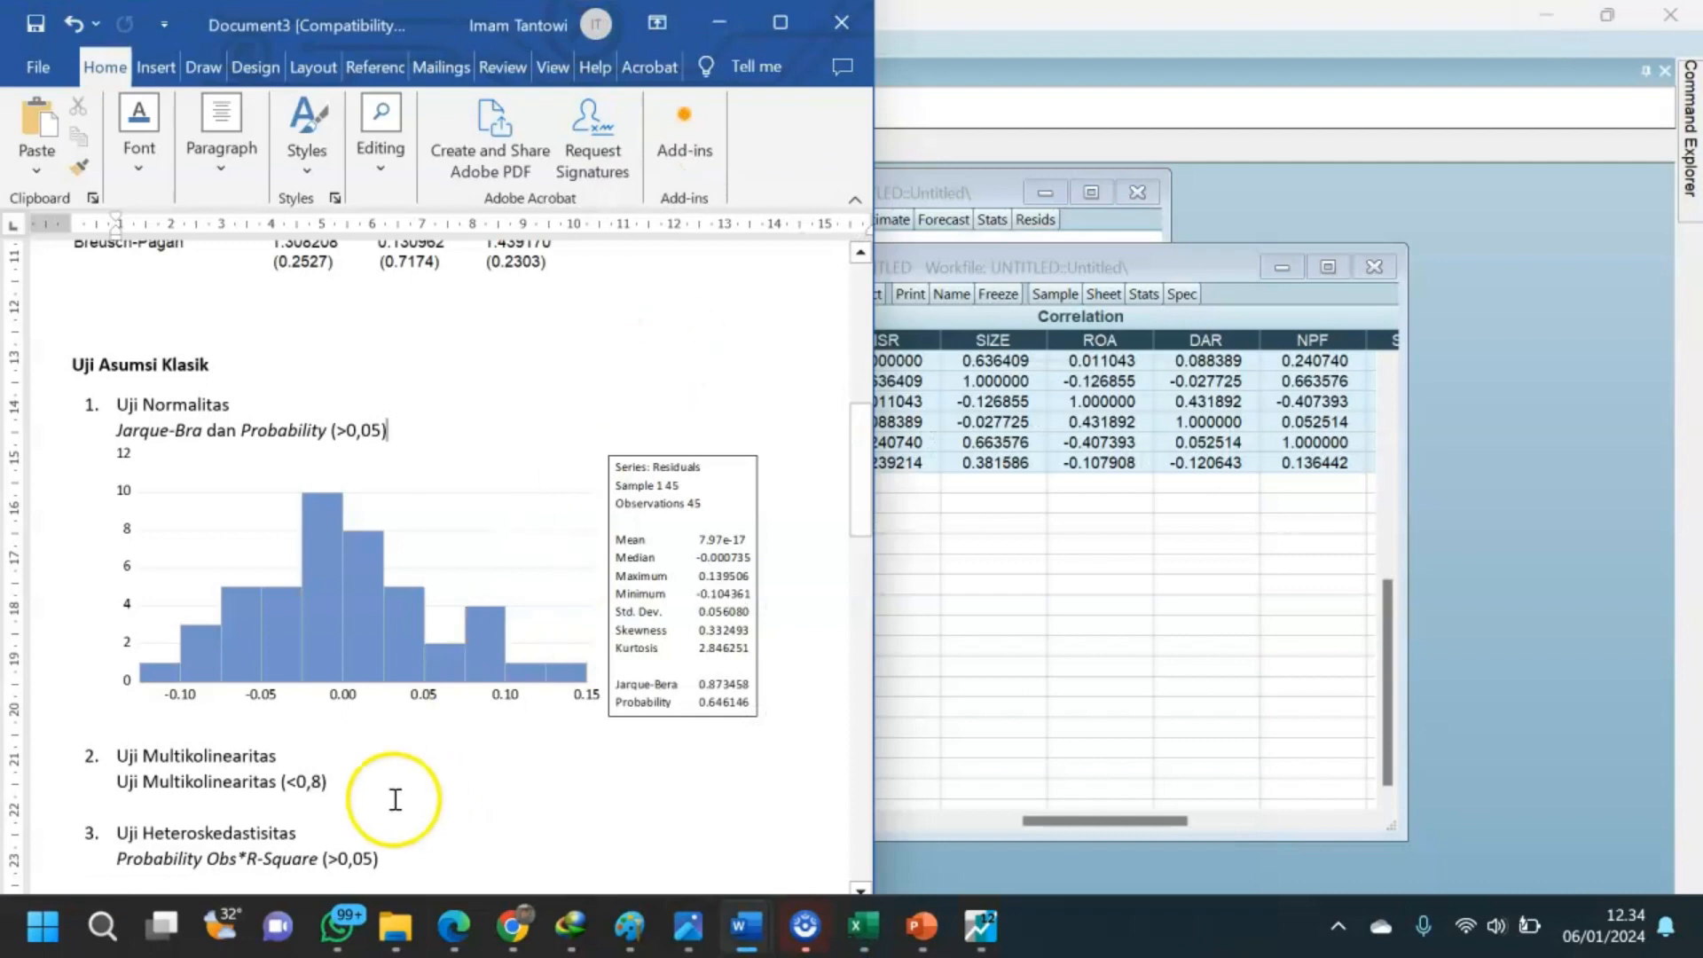
left_click(344, 797)
scroll(344, 797, "down", 3)
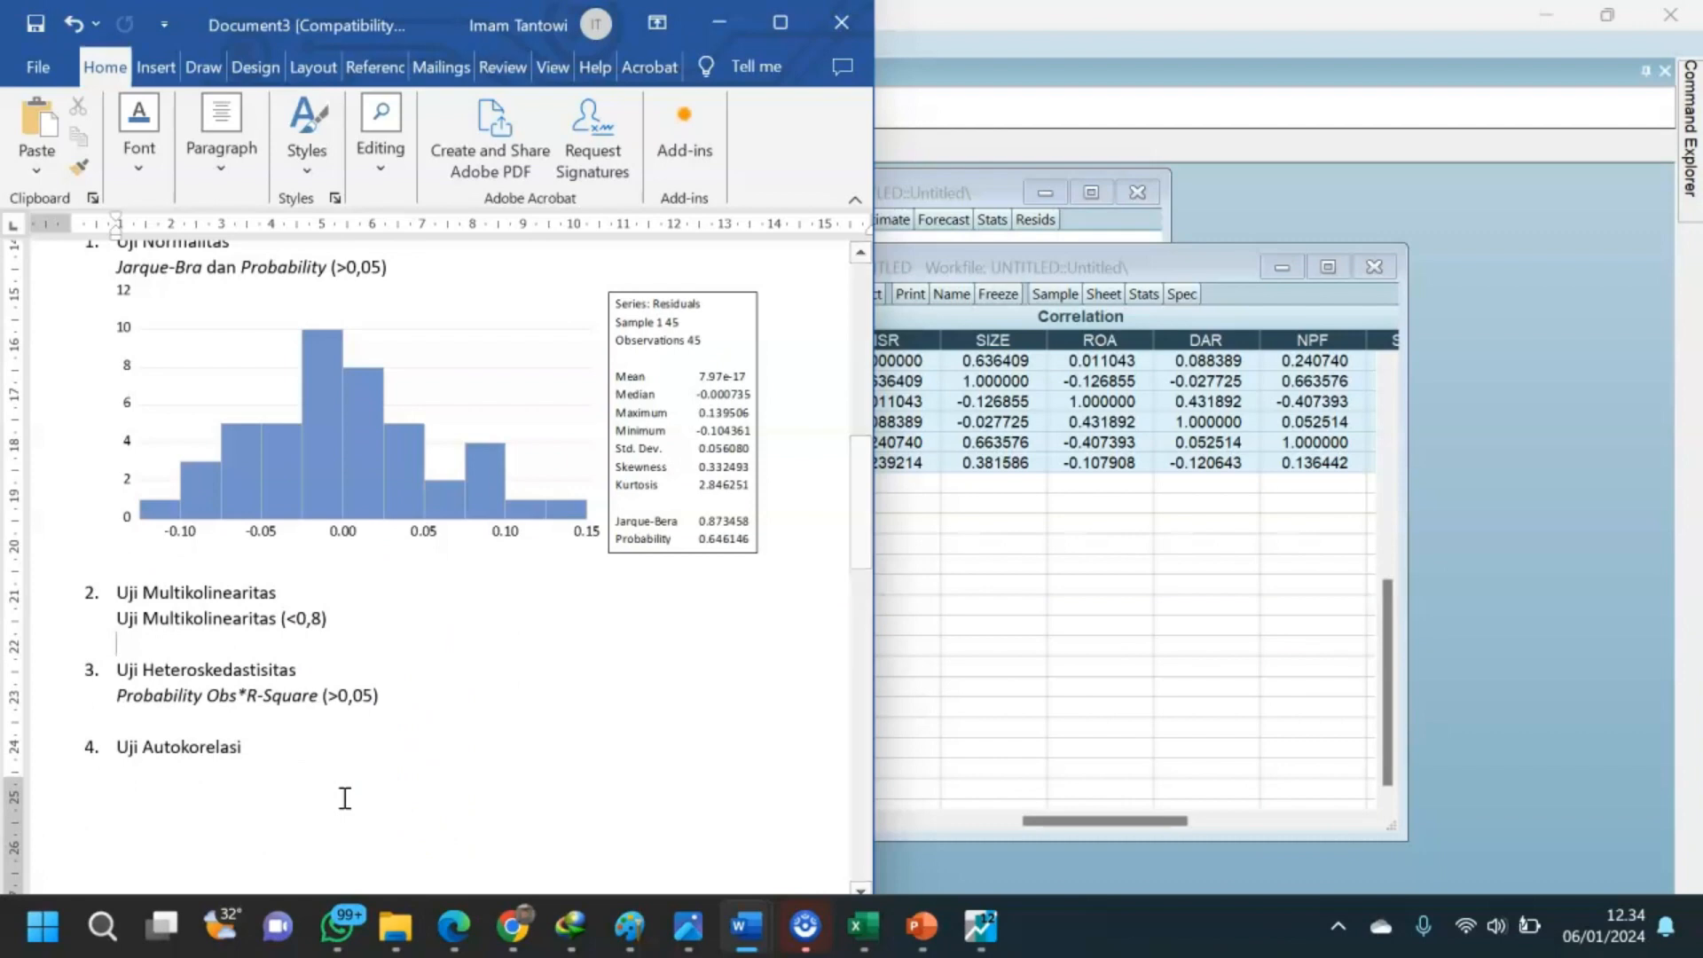
key("ctrl+v")
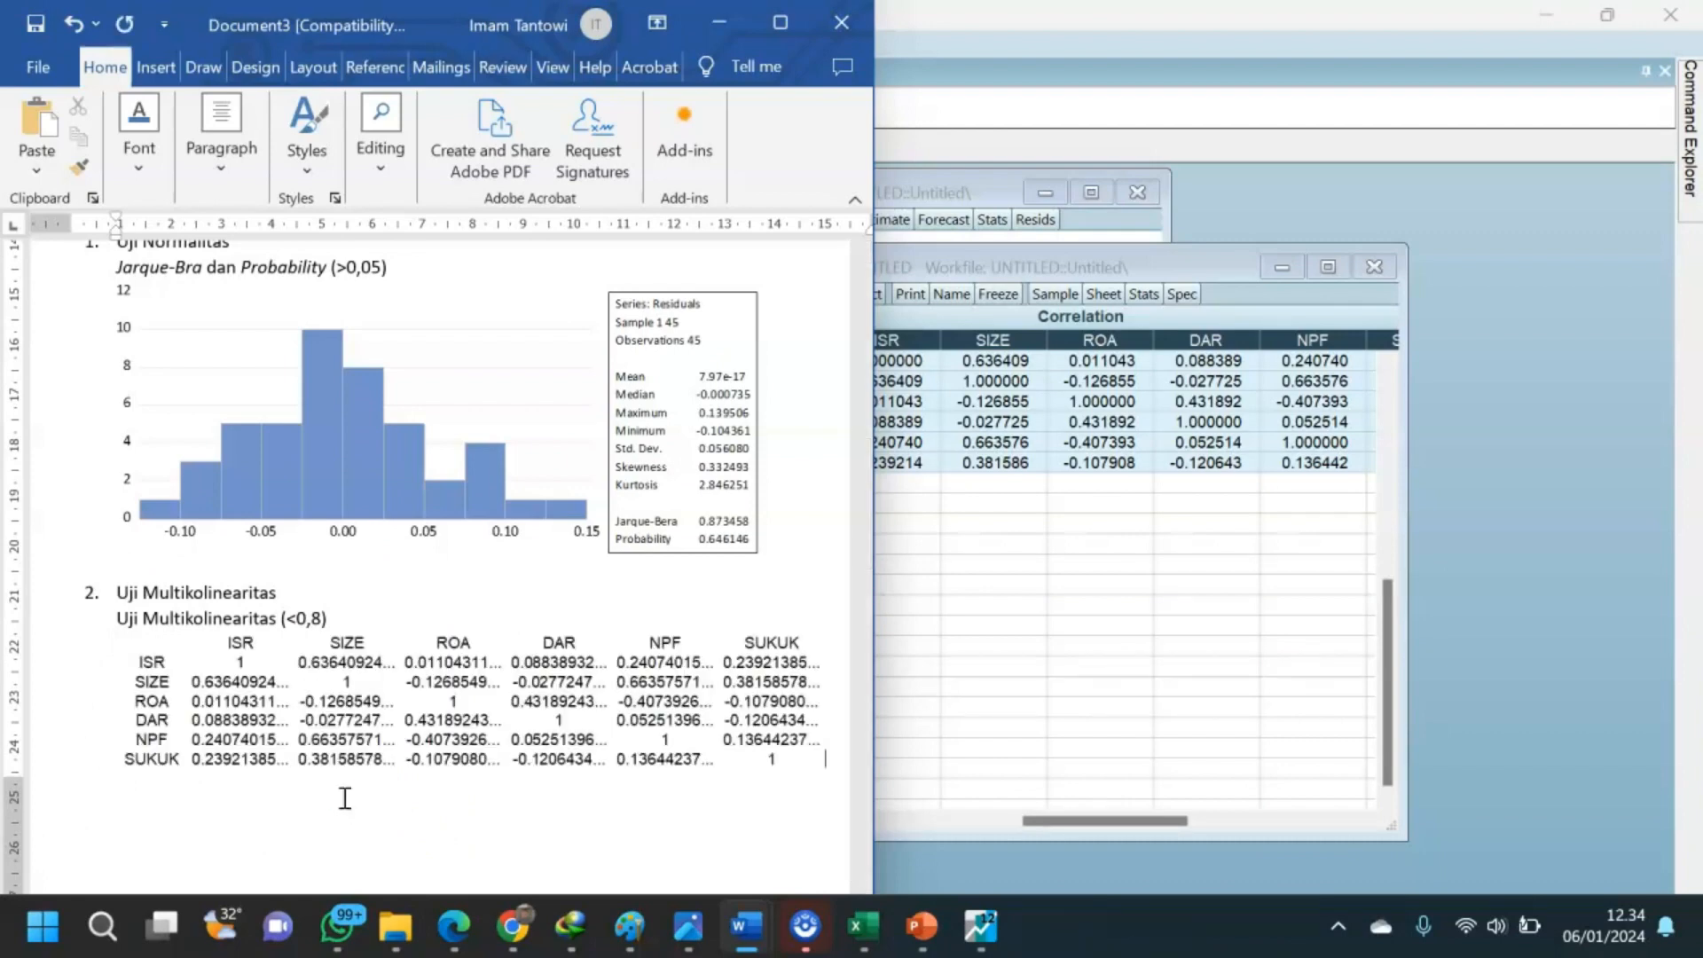
key("ctrl+z")
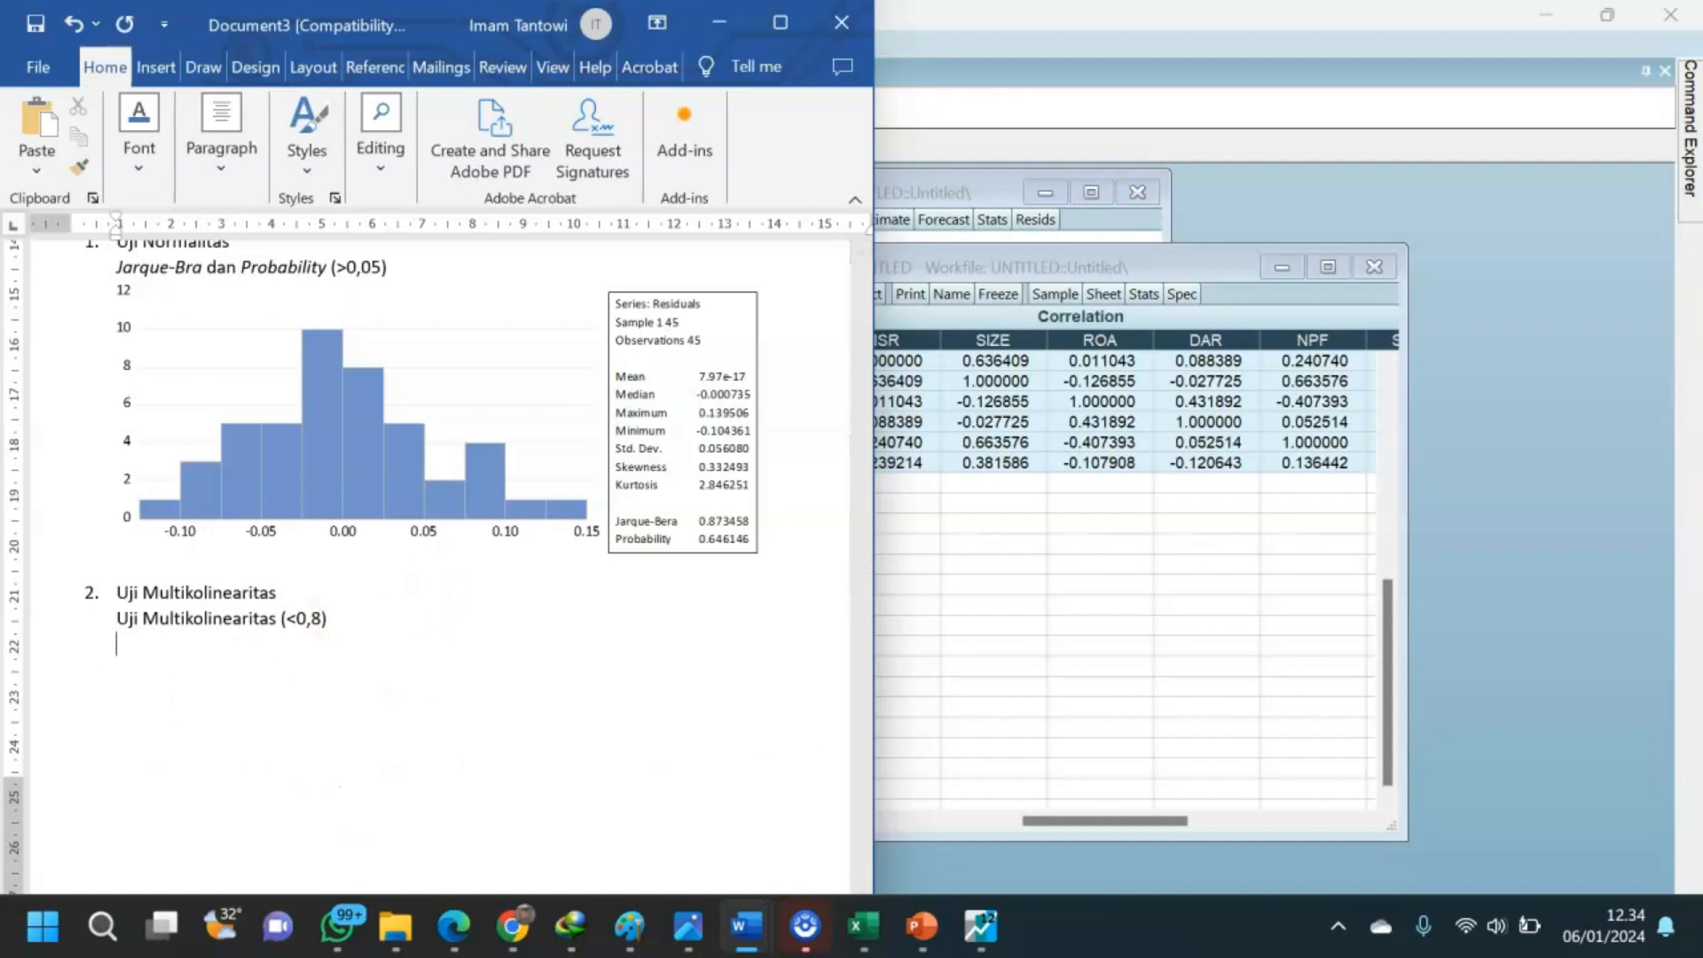
key("ctrl+v")
Return to EViews, freeze the correlation matrix as a table, and copy the entire table.
left_click(996, 592)
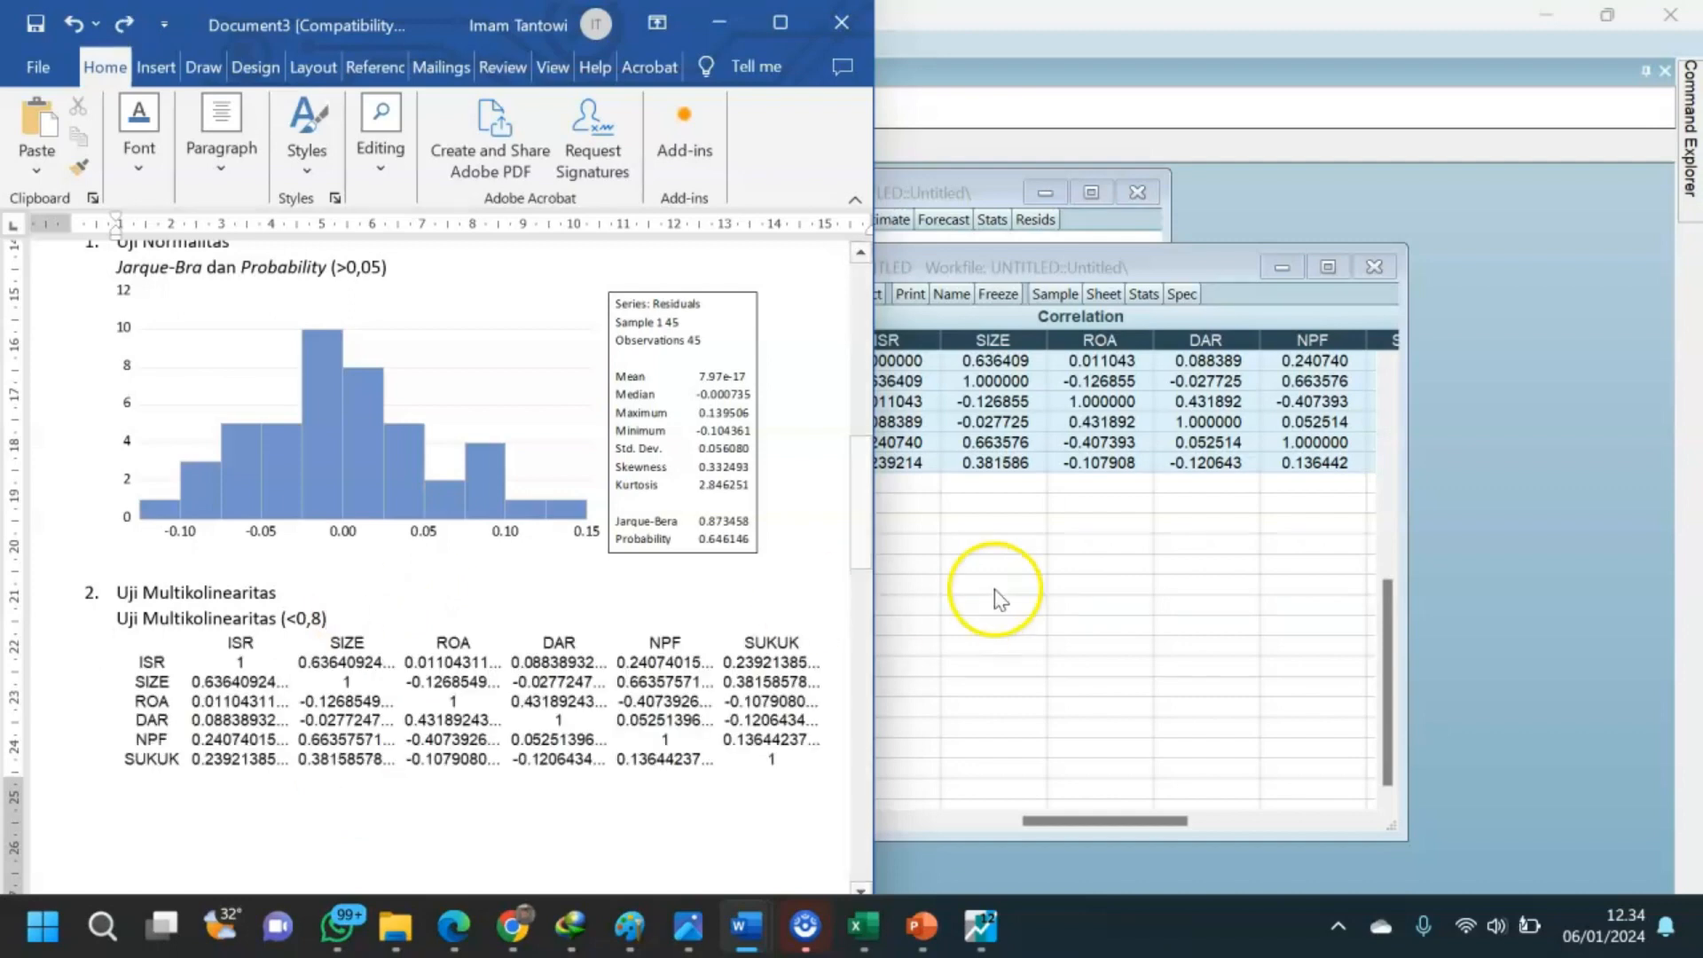
left_click(999, 293)
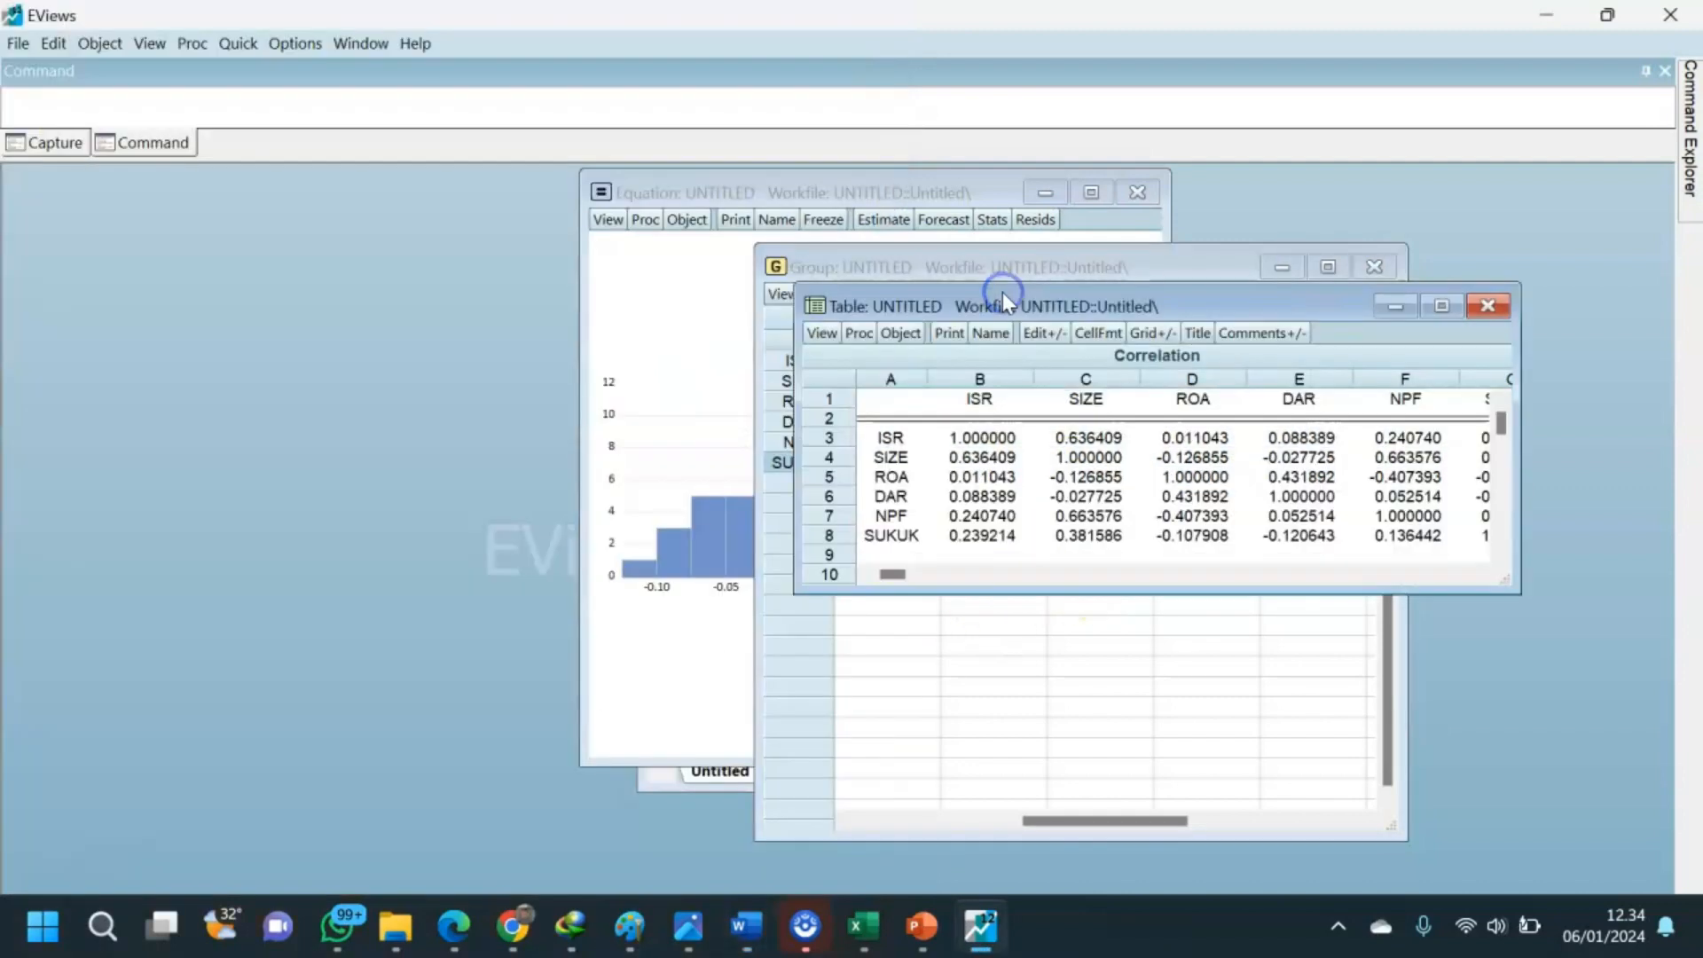
left_click(876, 401)
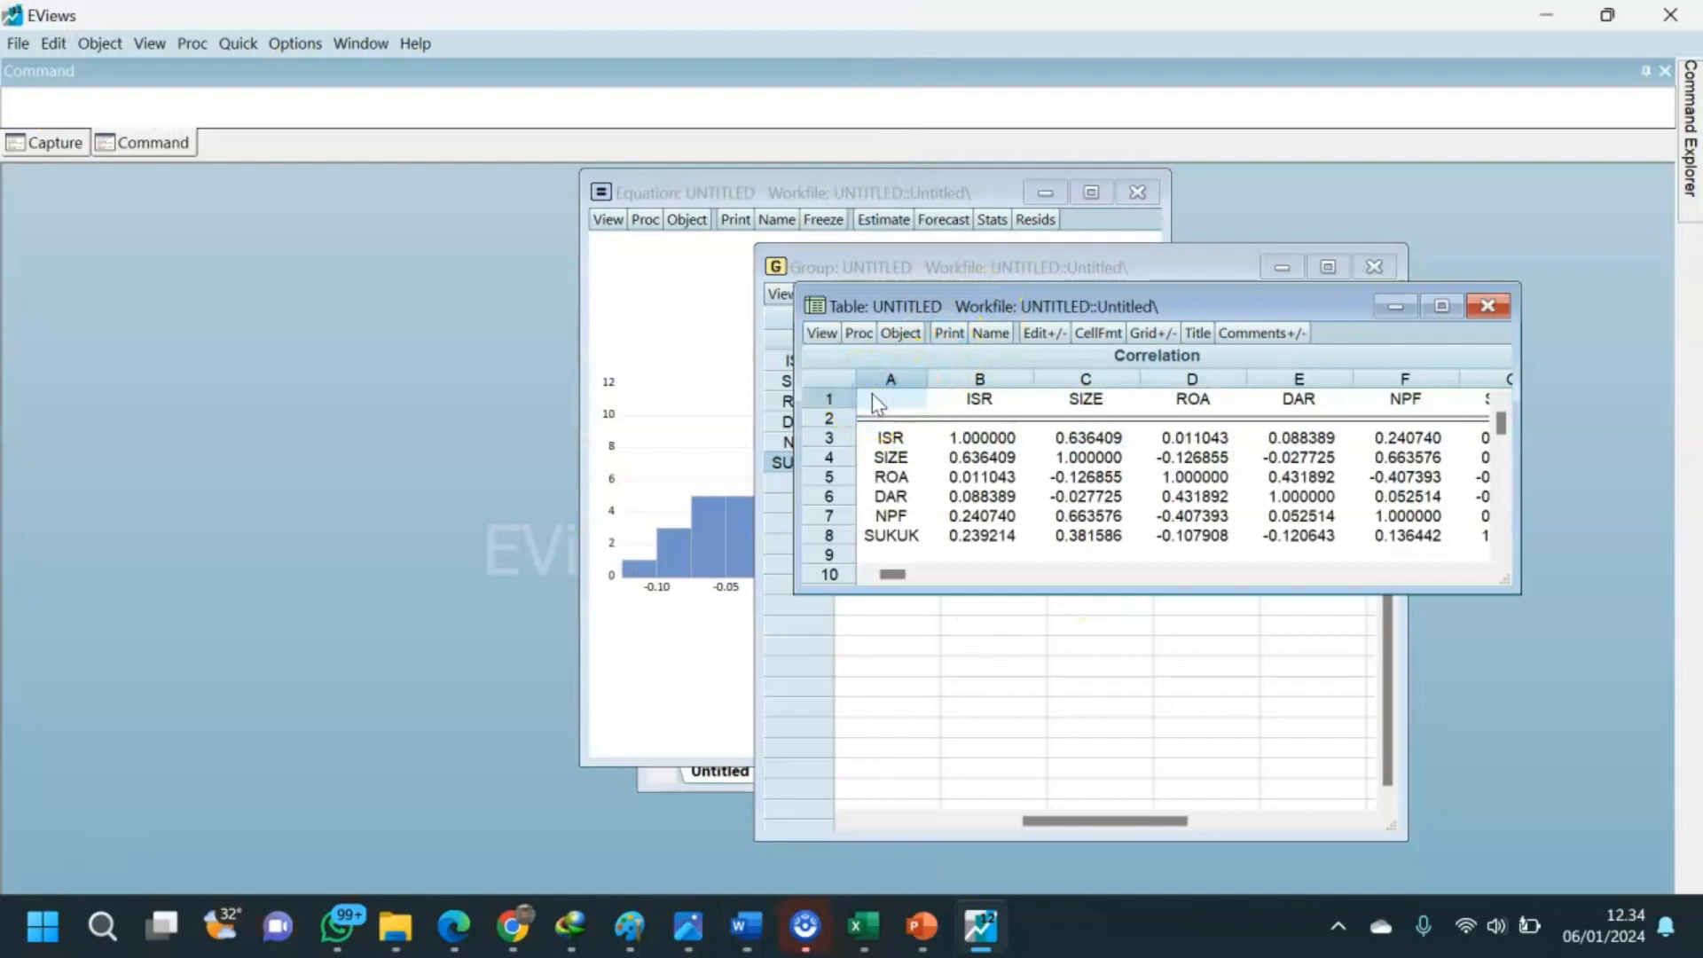
left_click(831, 382)
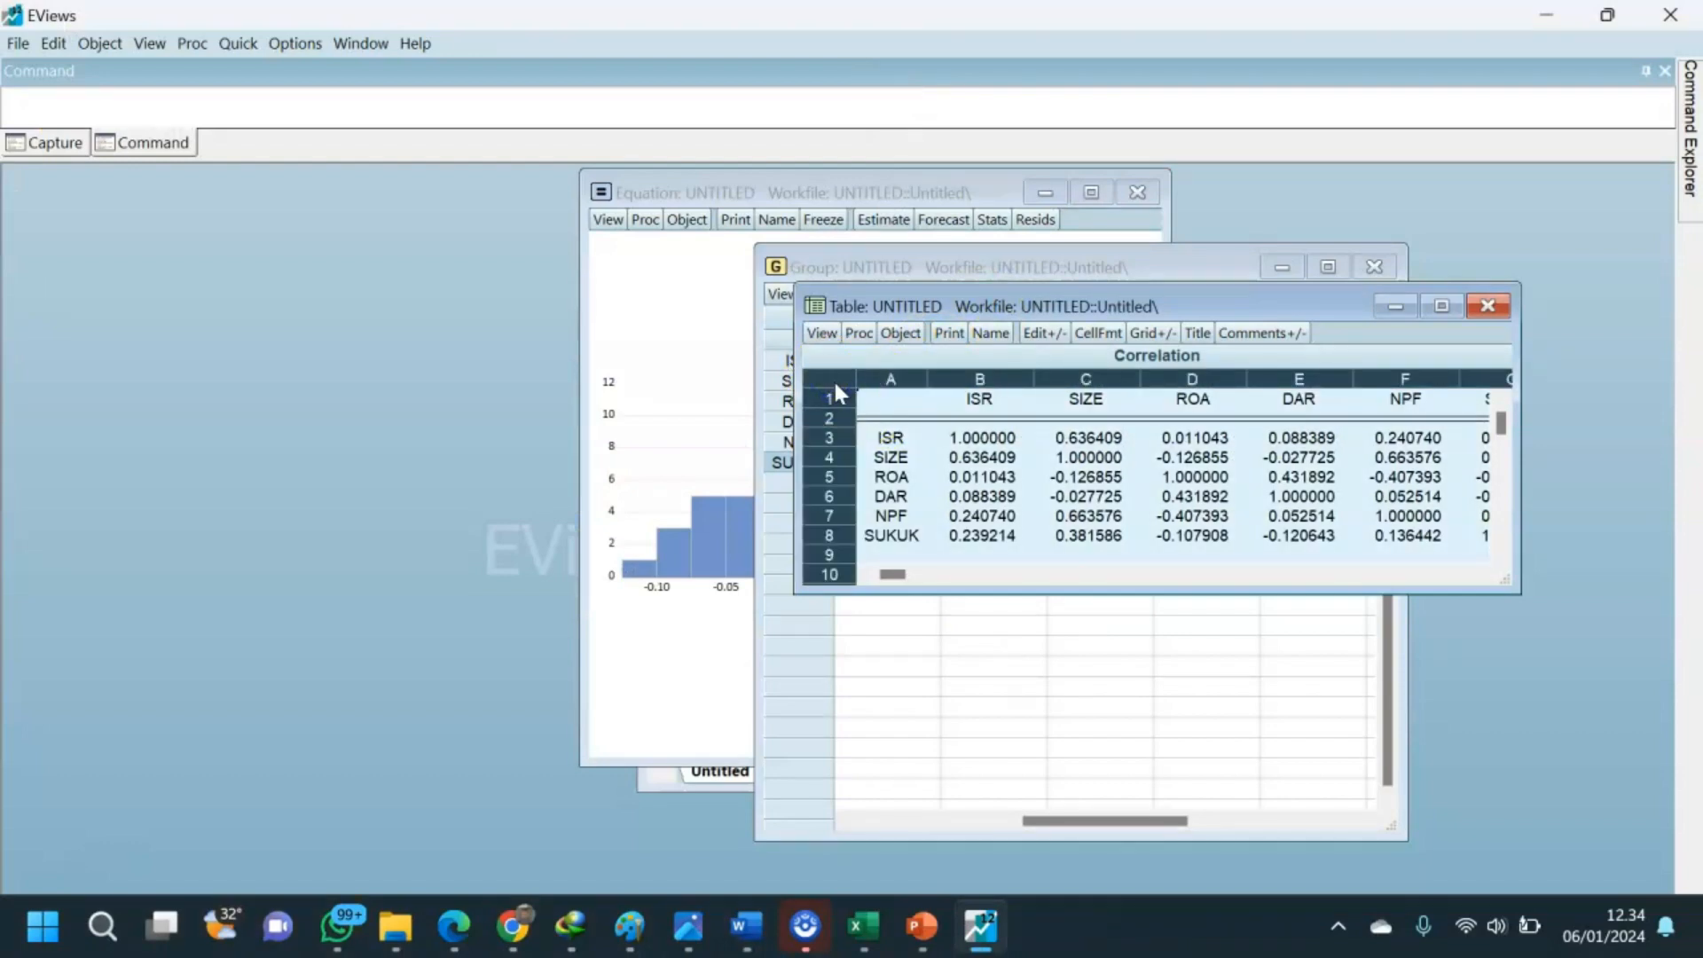
Replace the pasted correlation matrix in the Word document with the copied frozen table and shrink it slightly.
mouse_move(758, 929)
left_click(854, 778)
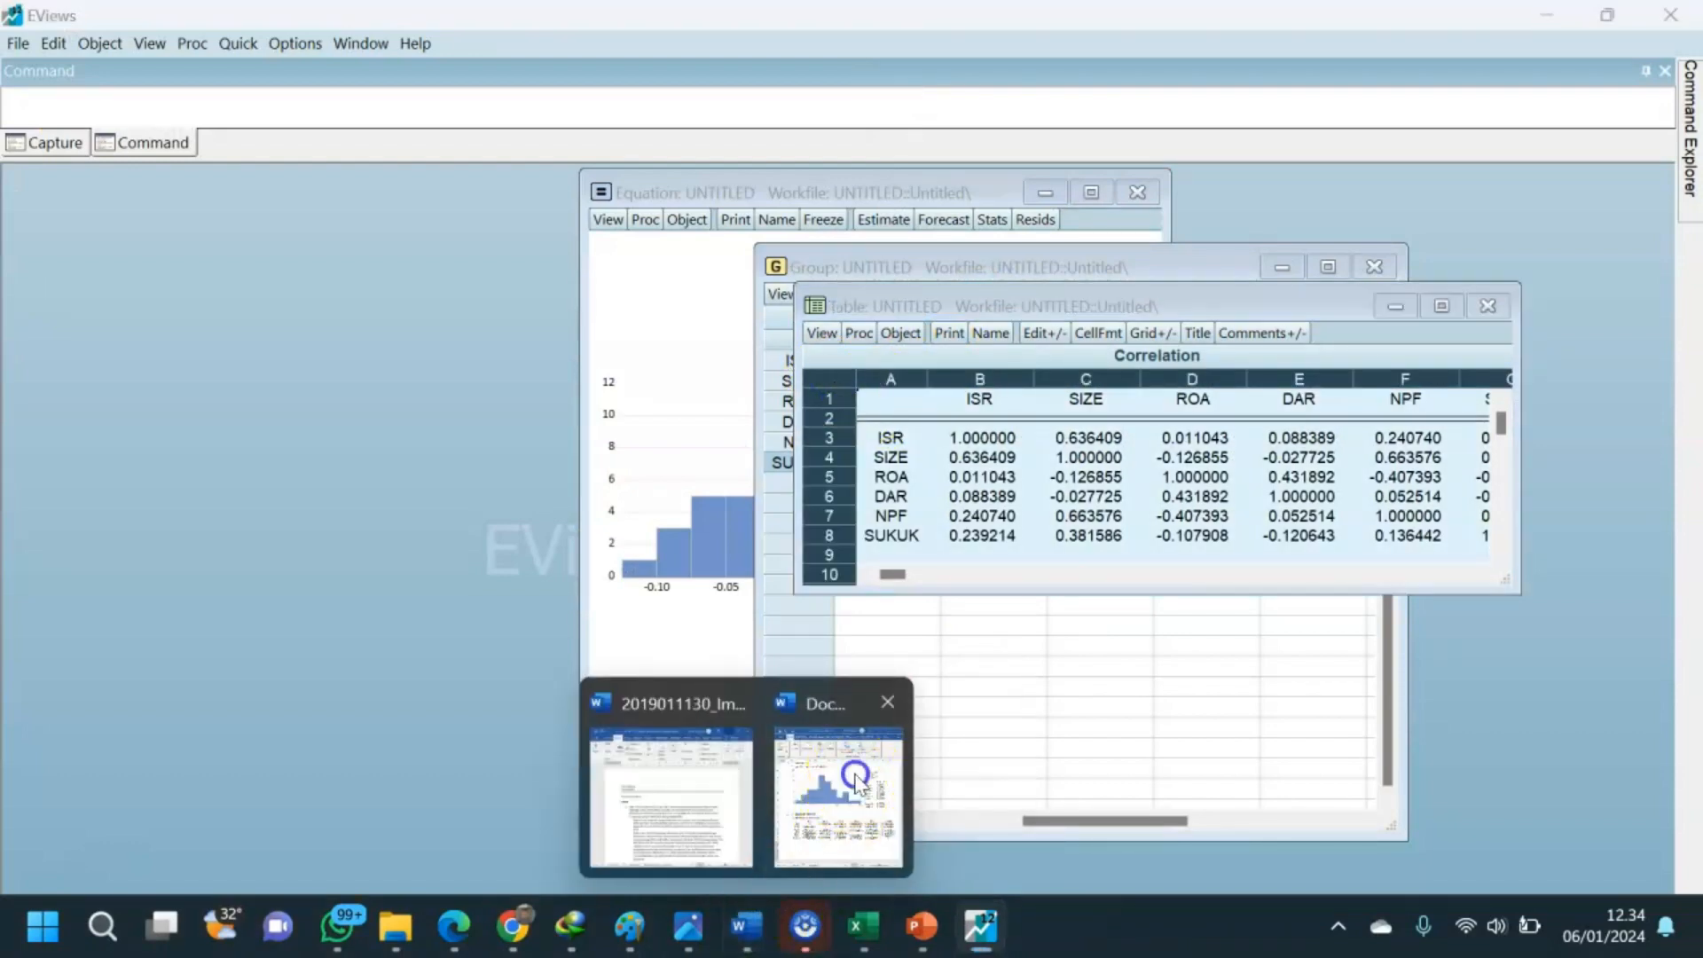
left_click(499, 664)
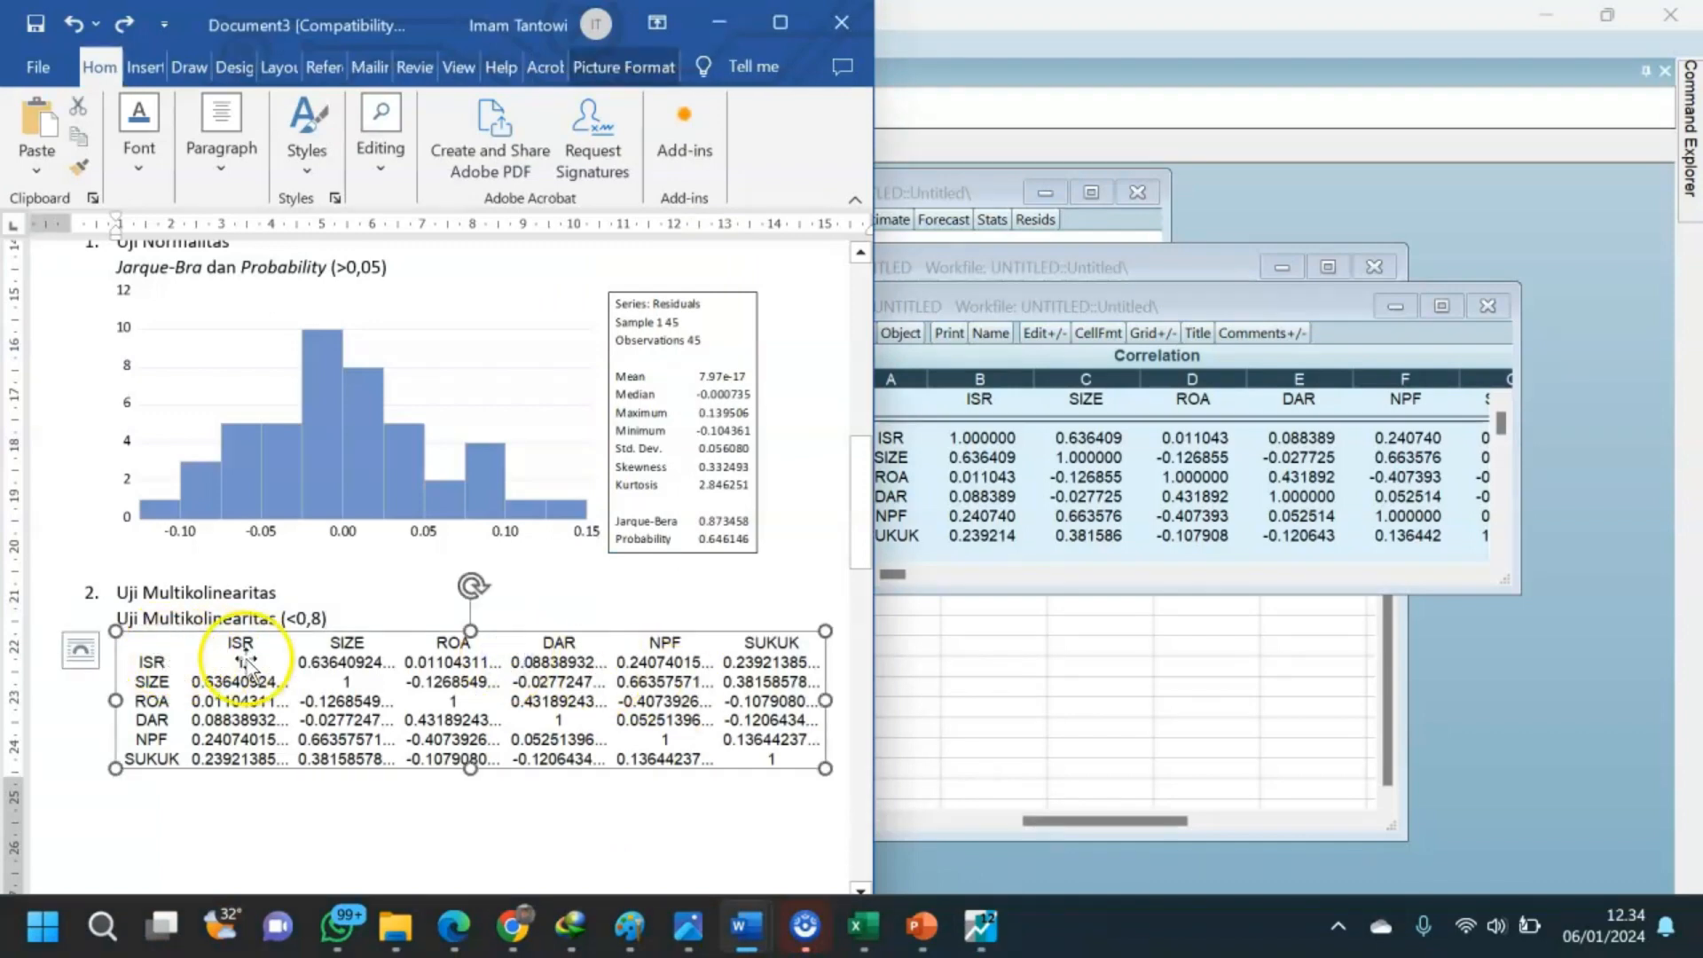
key("Delete")
key("ctrl+v")
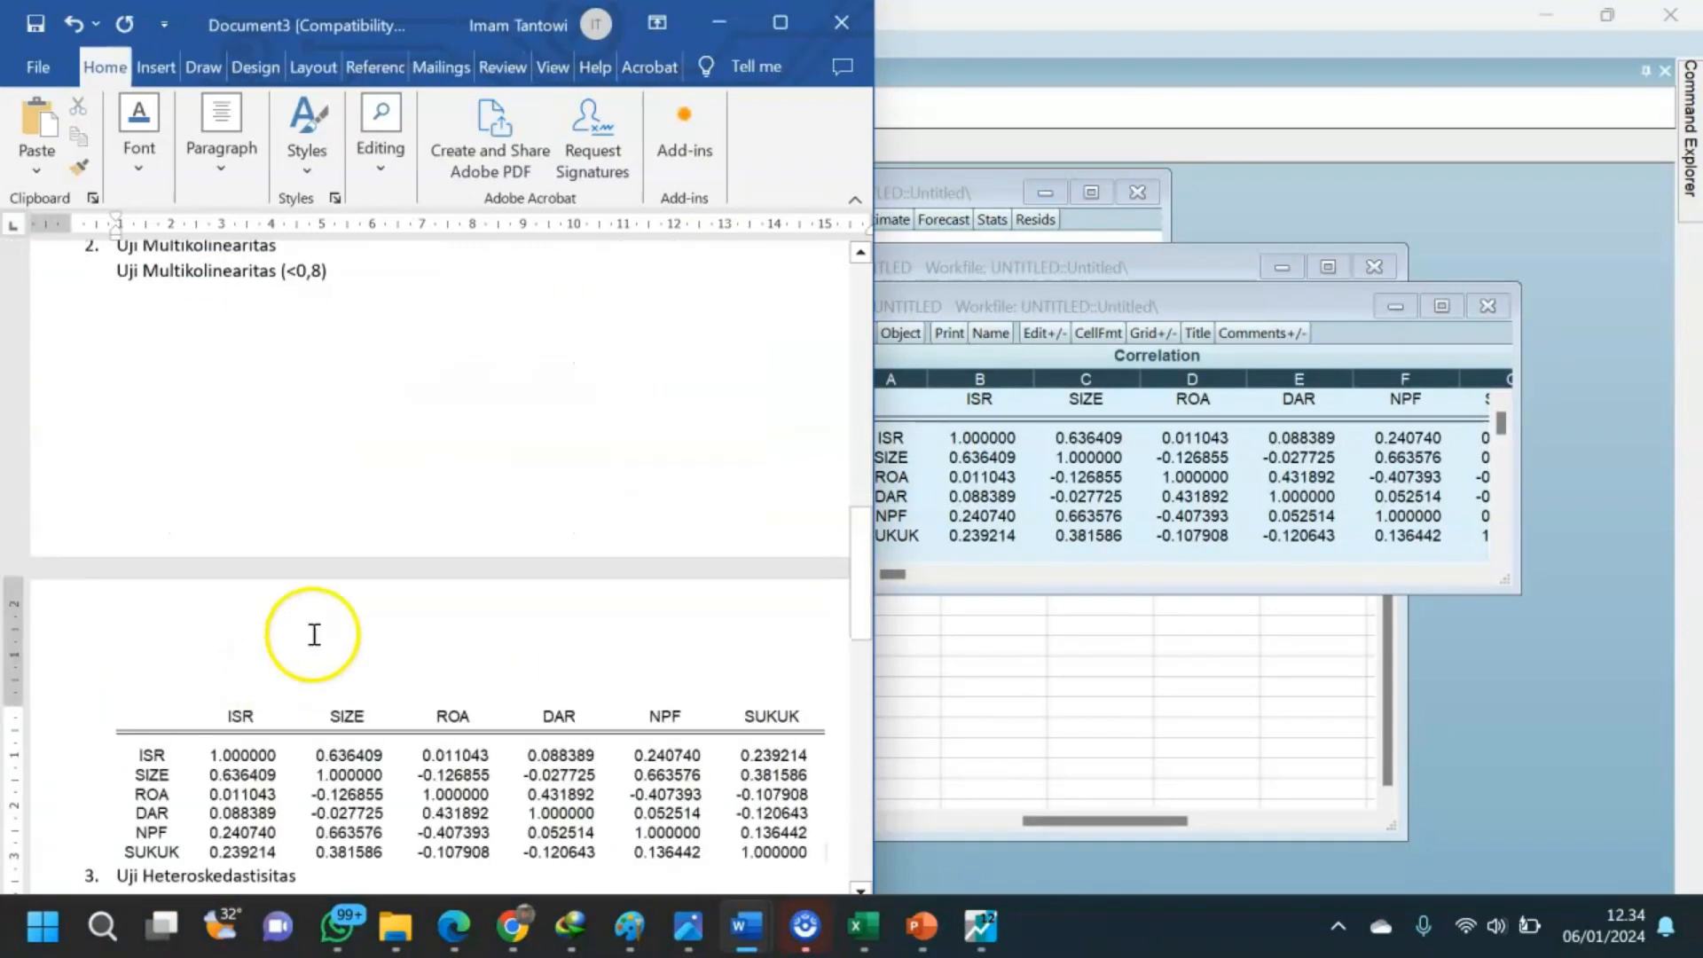
key("Return")
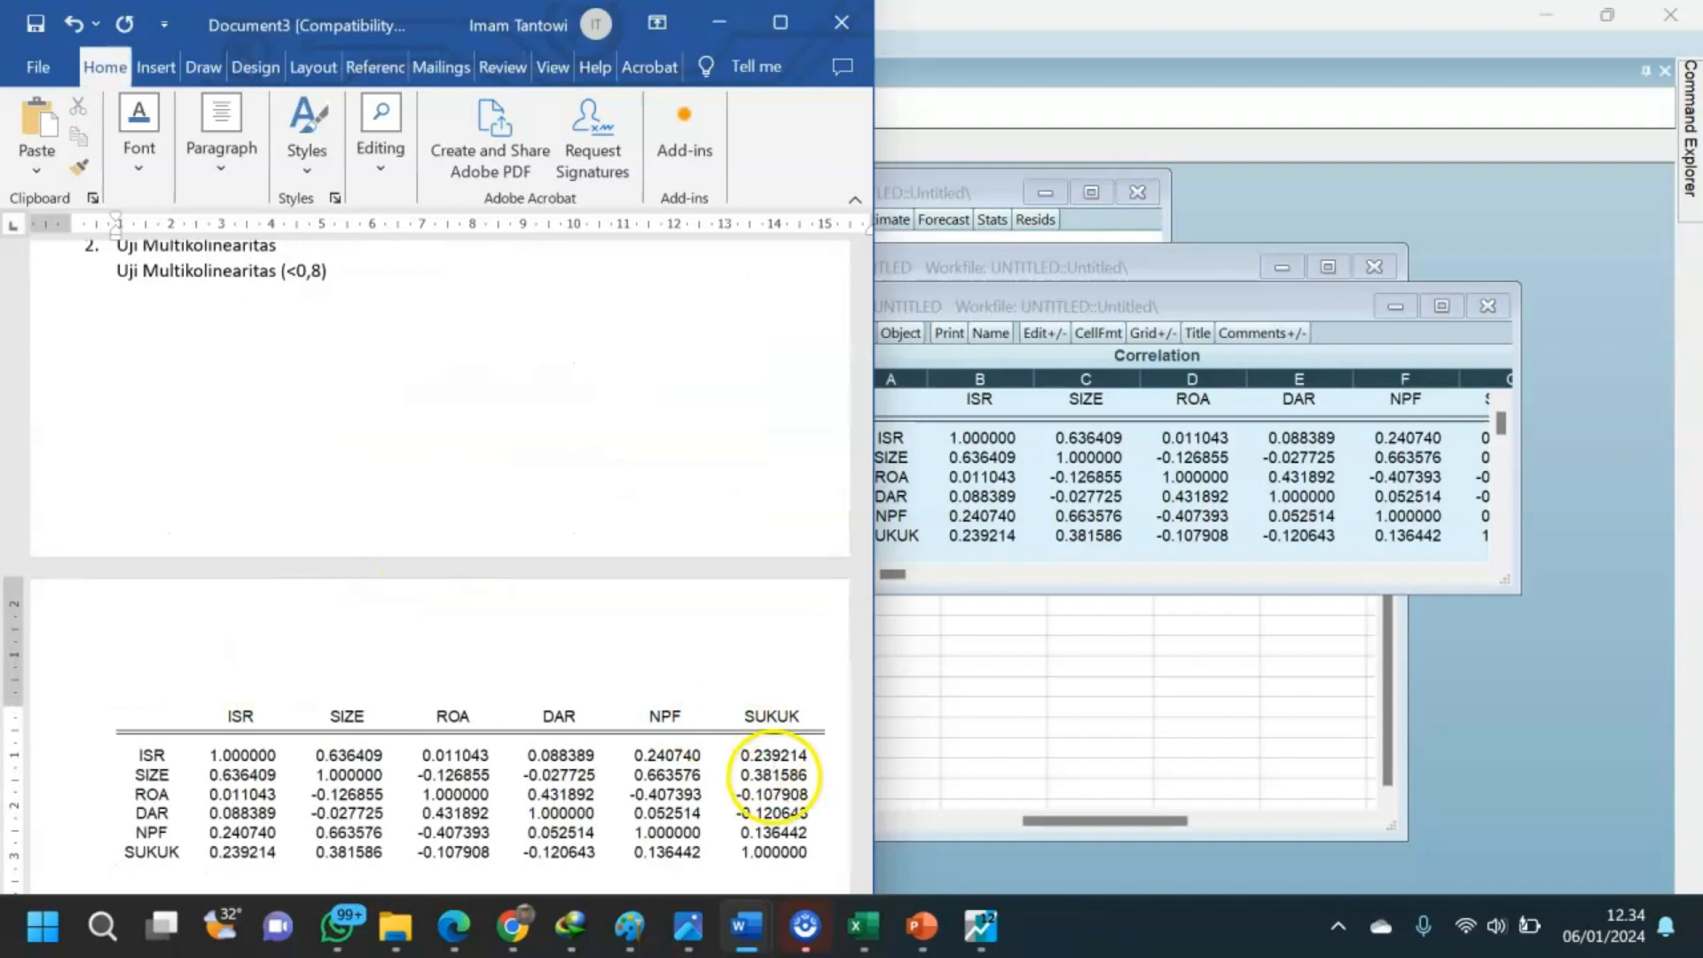
left_click(722, 790)
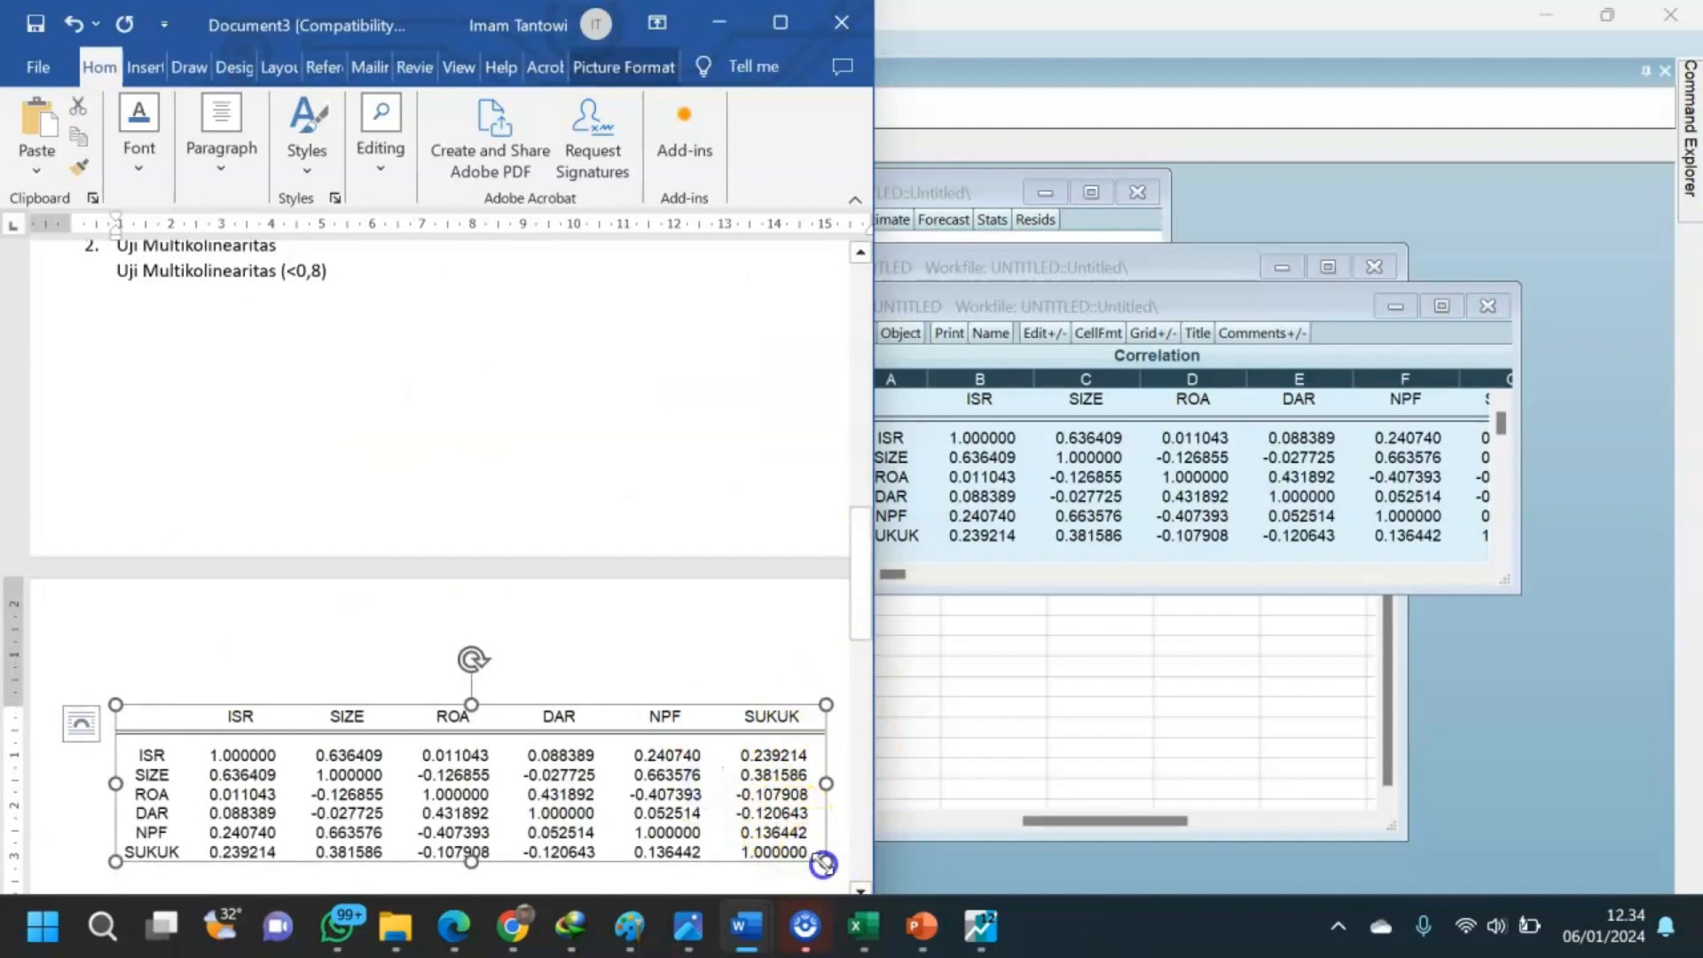
left_click_drag(823, 863, 727, 818)
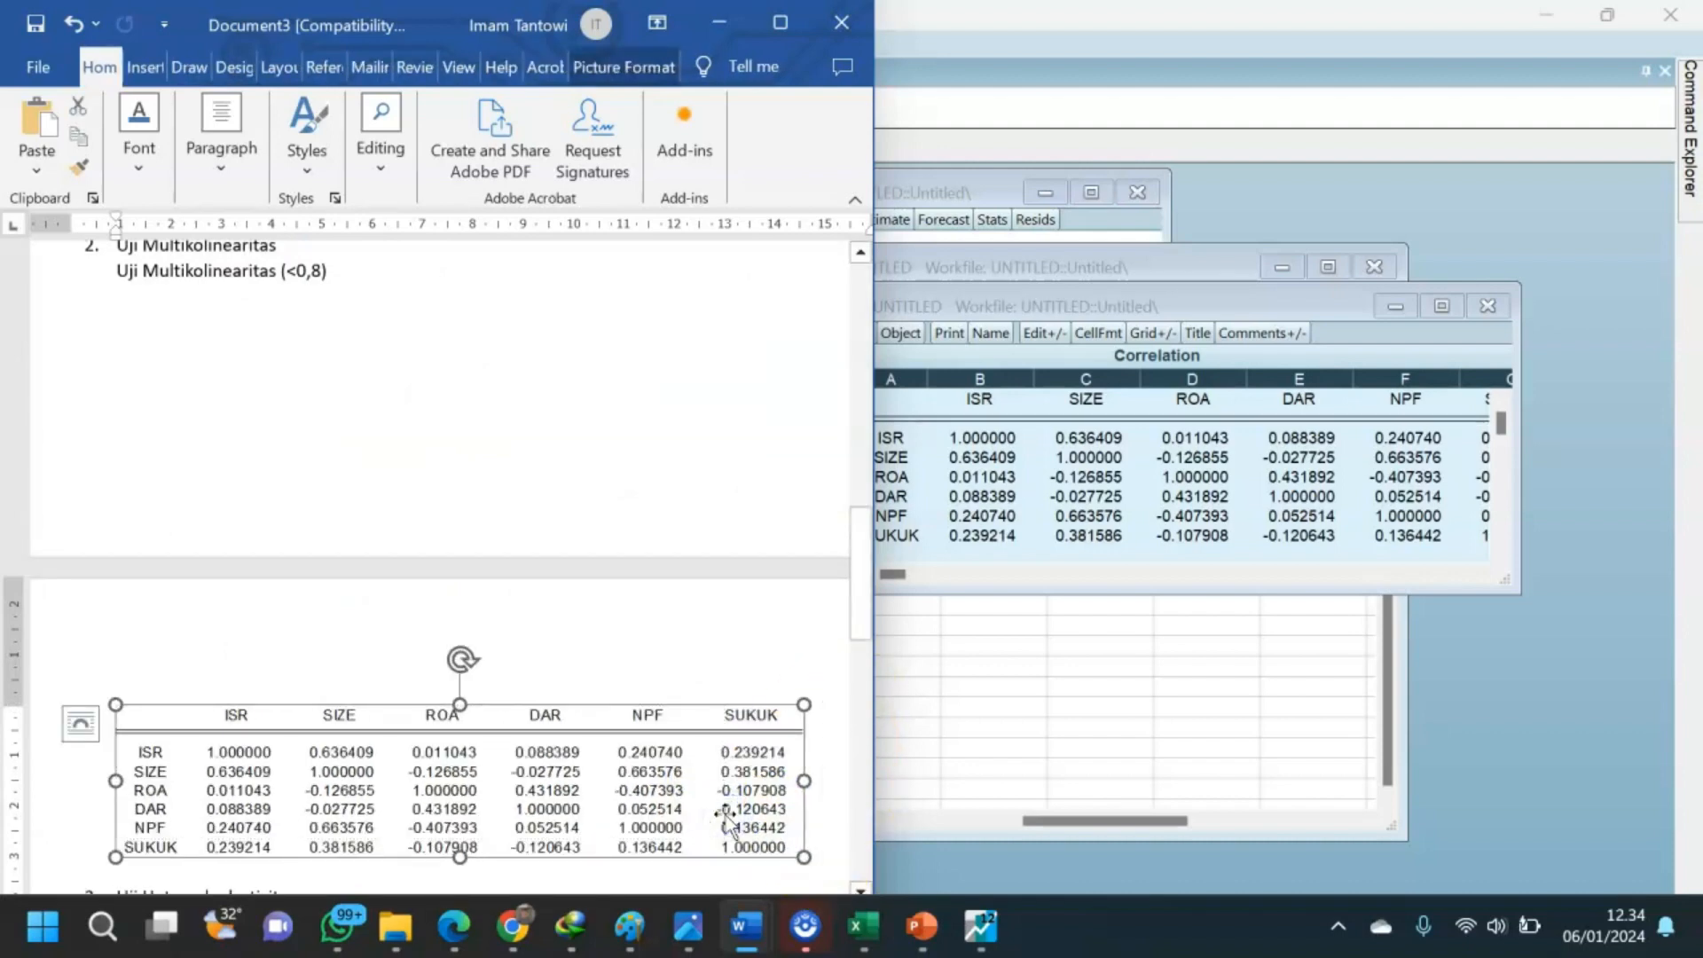
Insert blank lines above the Uji Multikolinearitas heading to move it onto the next page with its correlation table.
left_click(543, 371)
scroll(532, 369, "up", 3)
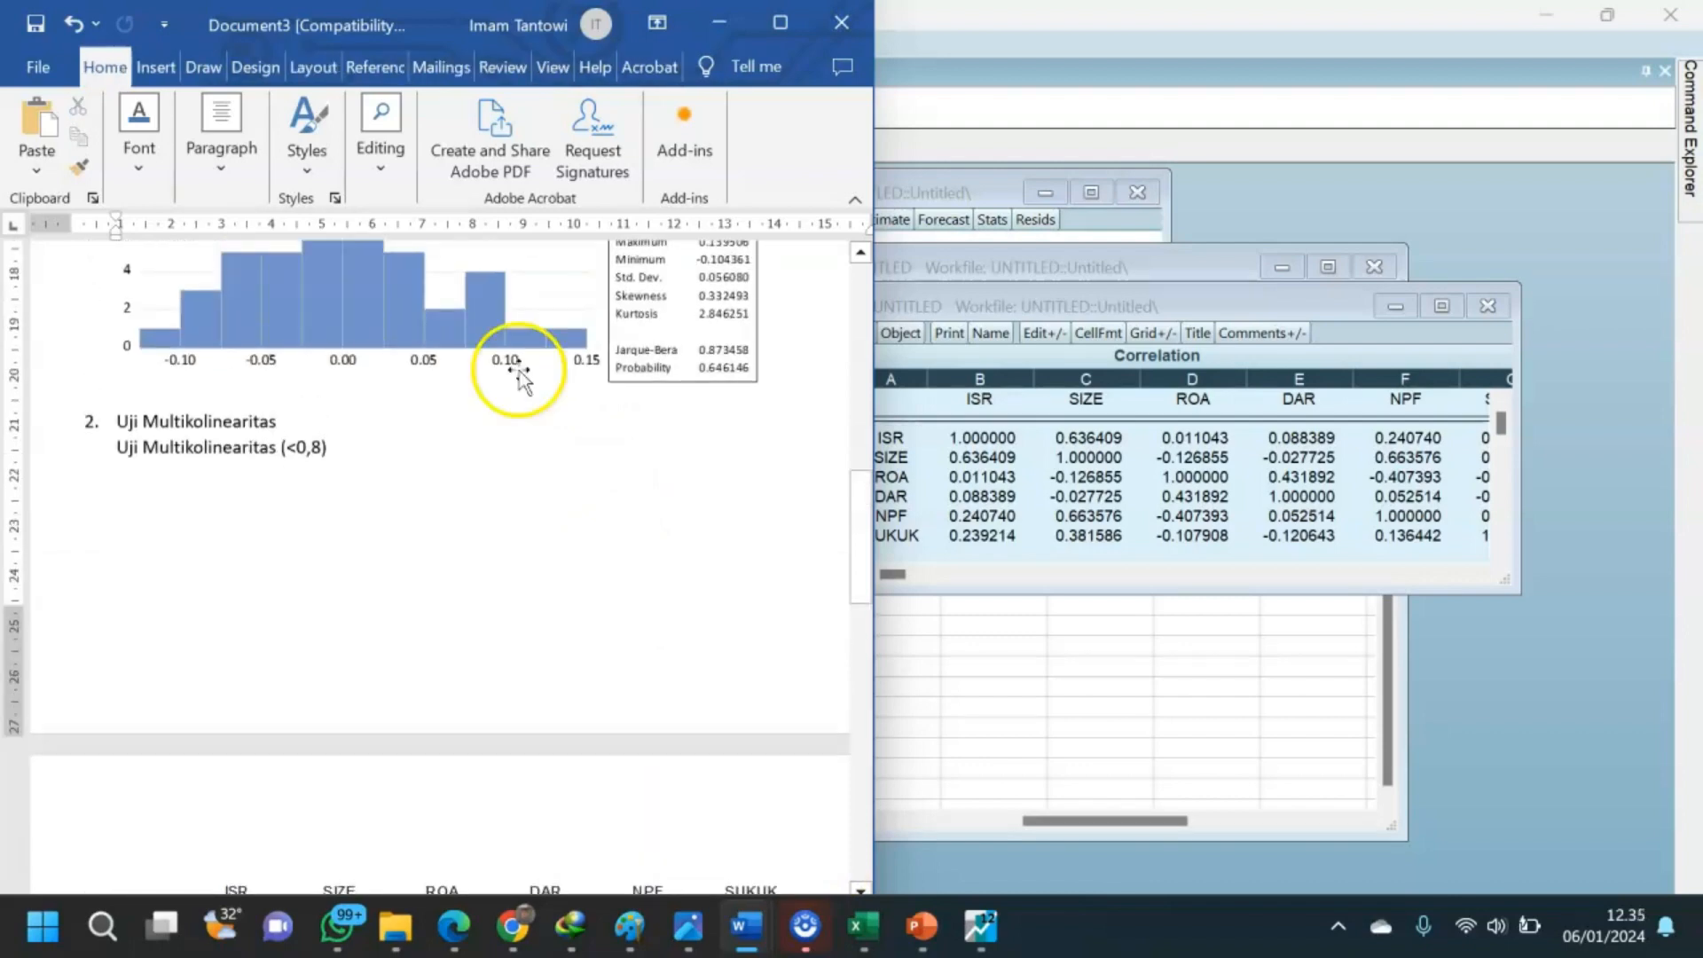
key("ctrl+z")
key("ctrl+z")
key("ctrl+z")
key("ctrl+z")
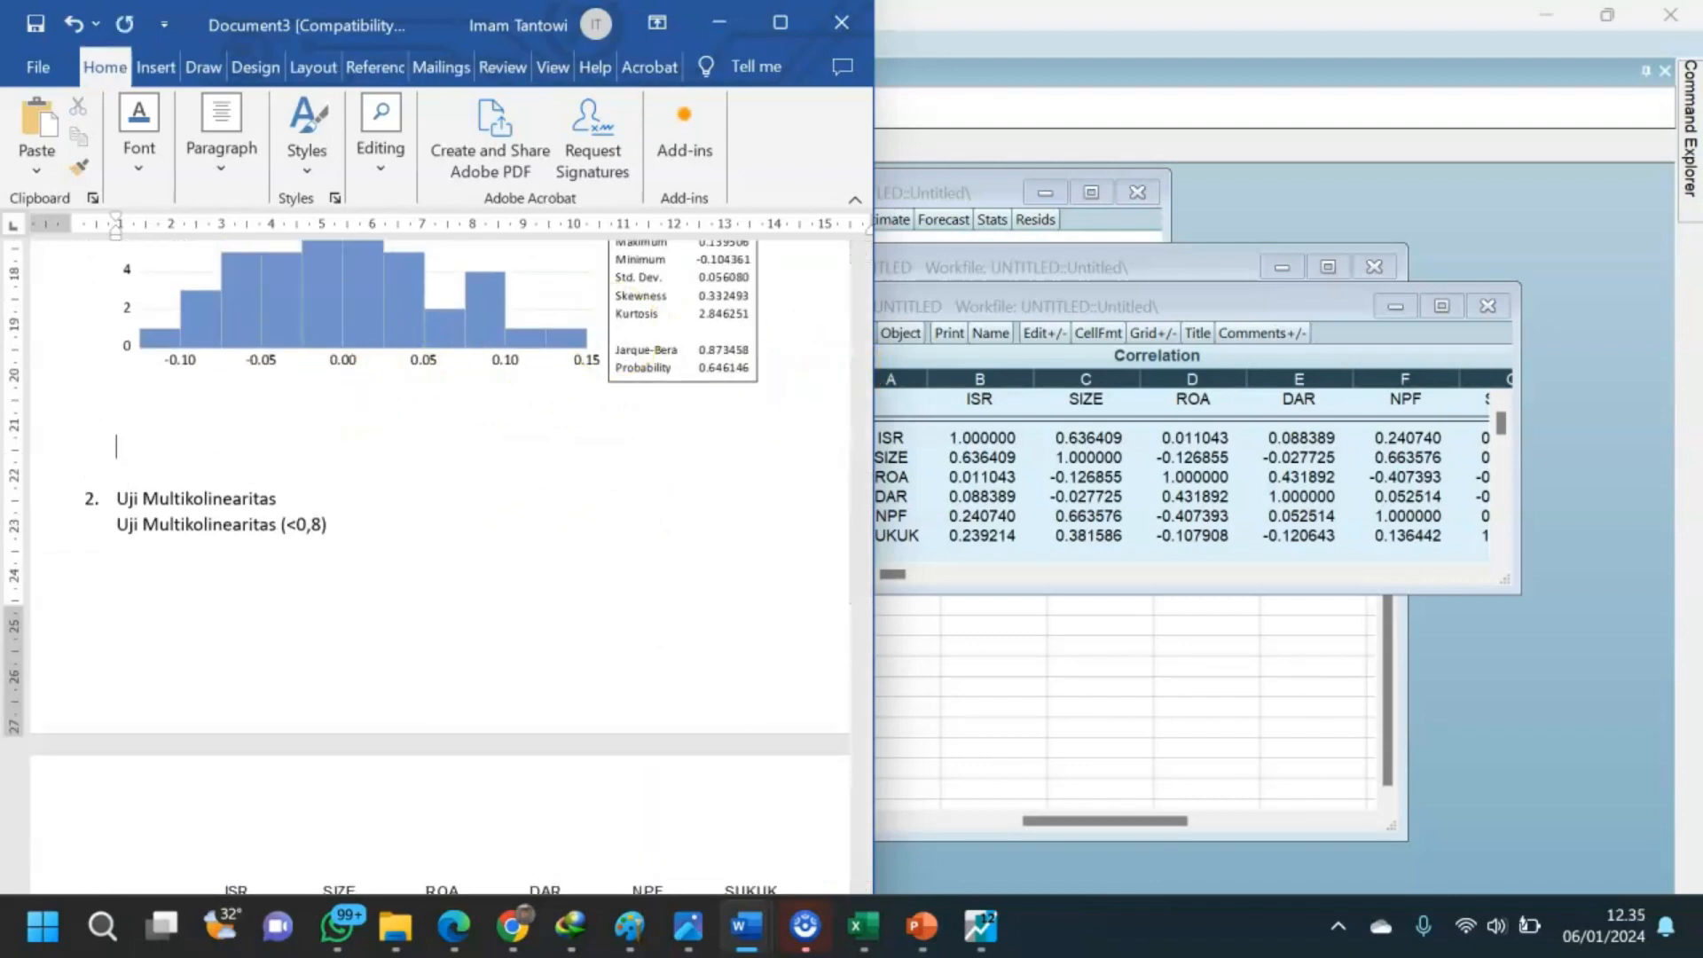
scroll(817, 369, "down", 10)
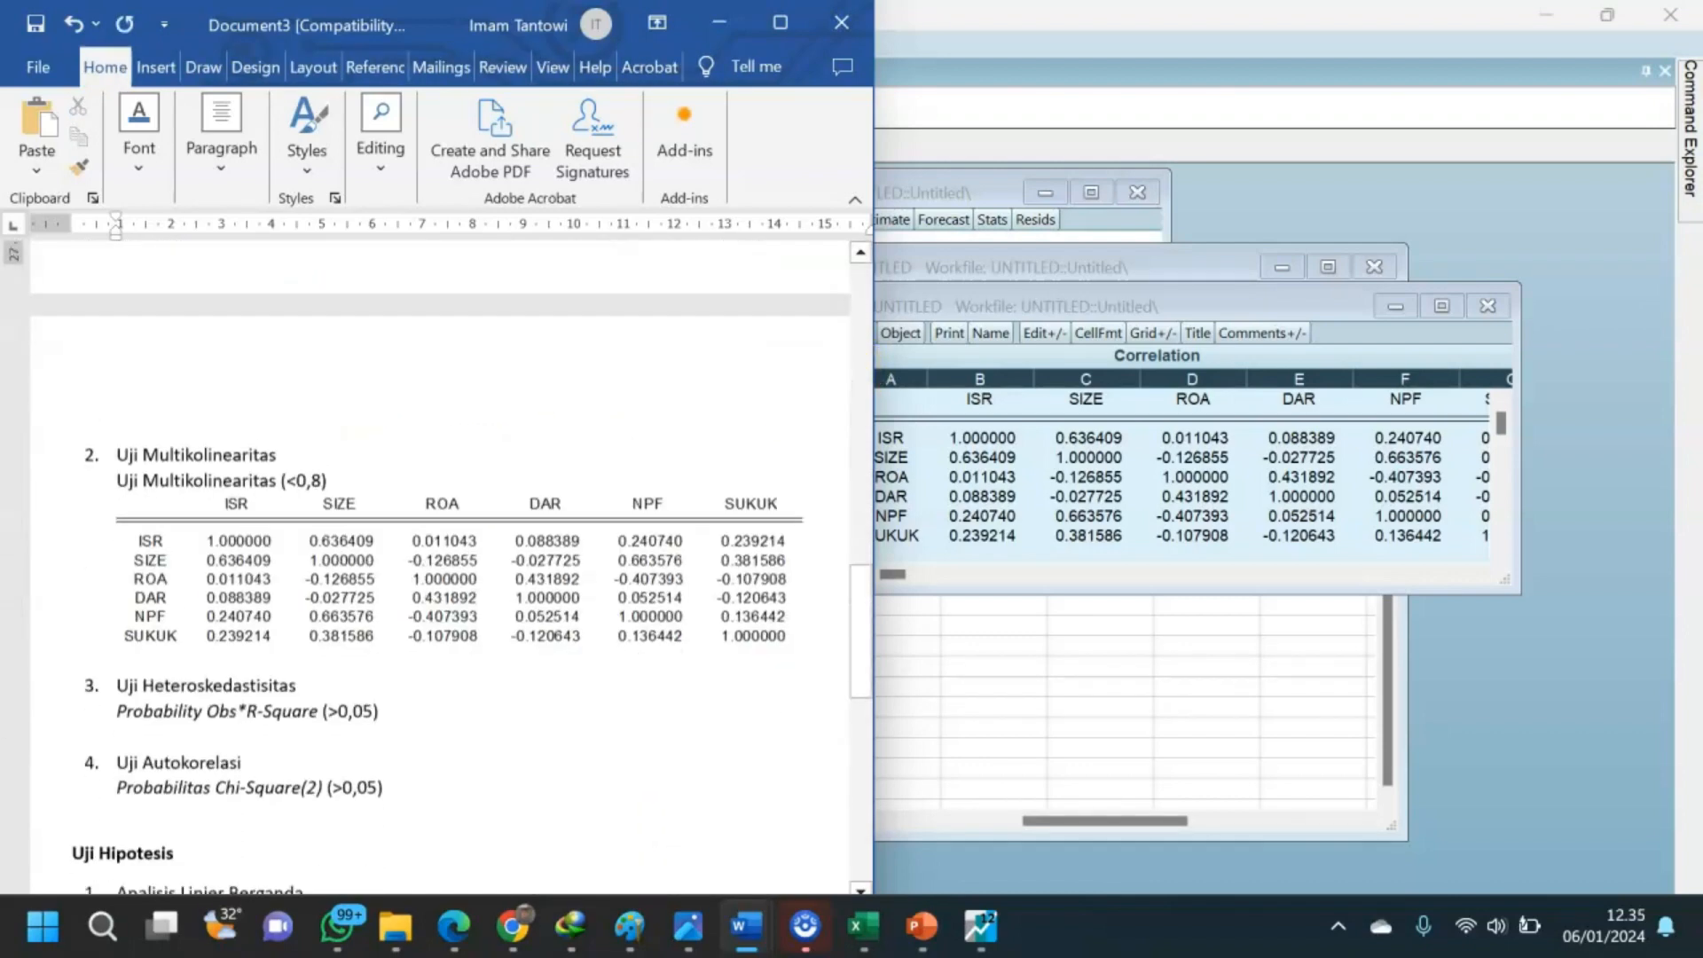
Compare the correlation coefficients between the variables with the <0,8 multicollinearity criterion in the Word document.
left_click(328, 399)
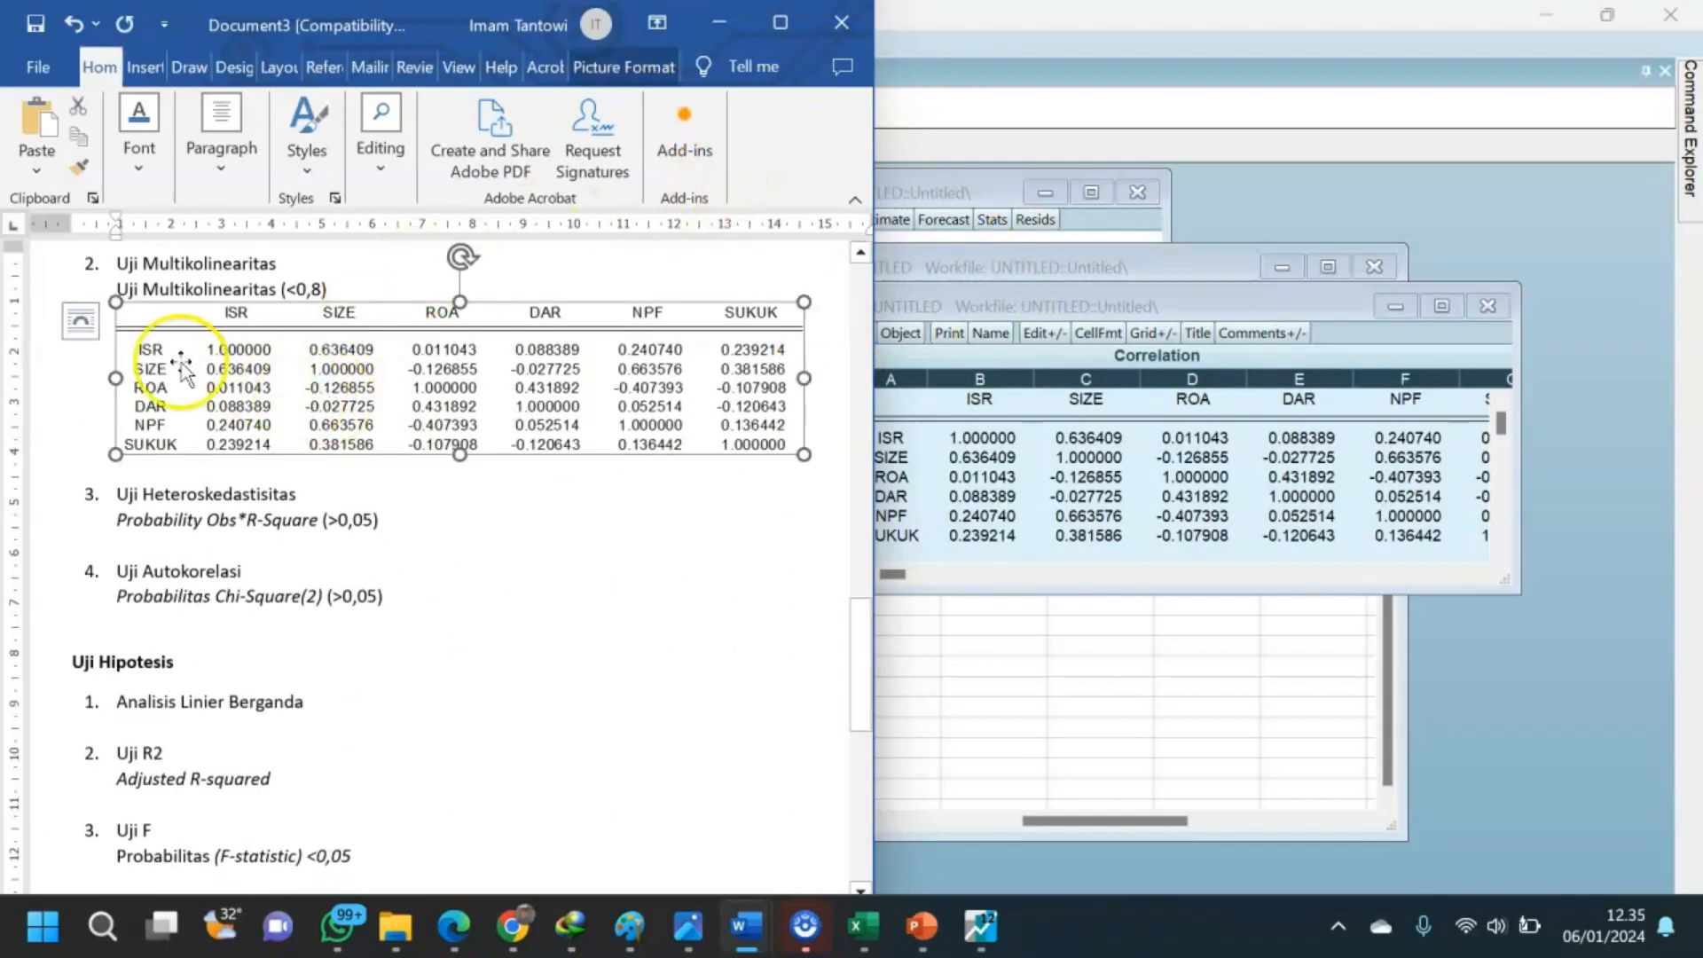
left_click(336, 282)
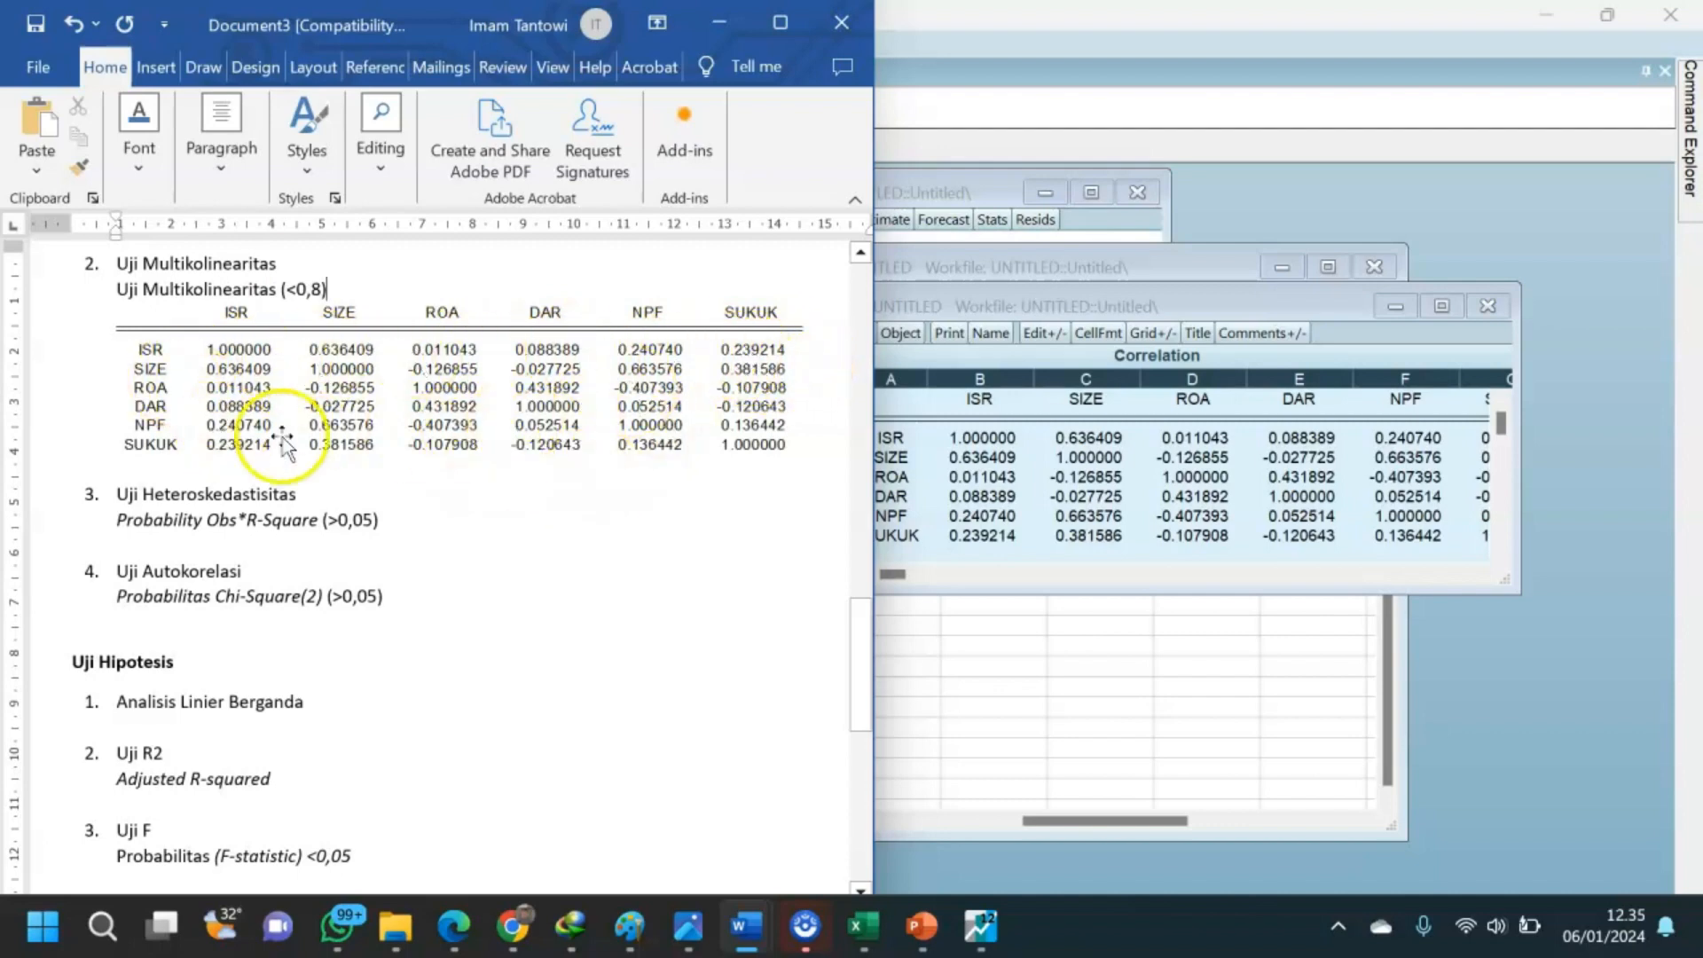
left_click(323, 292)
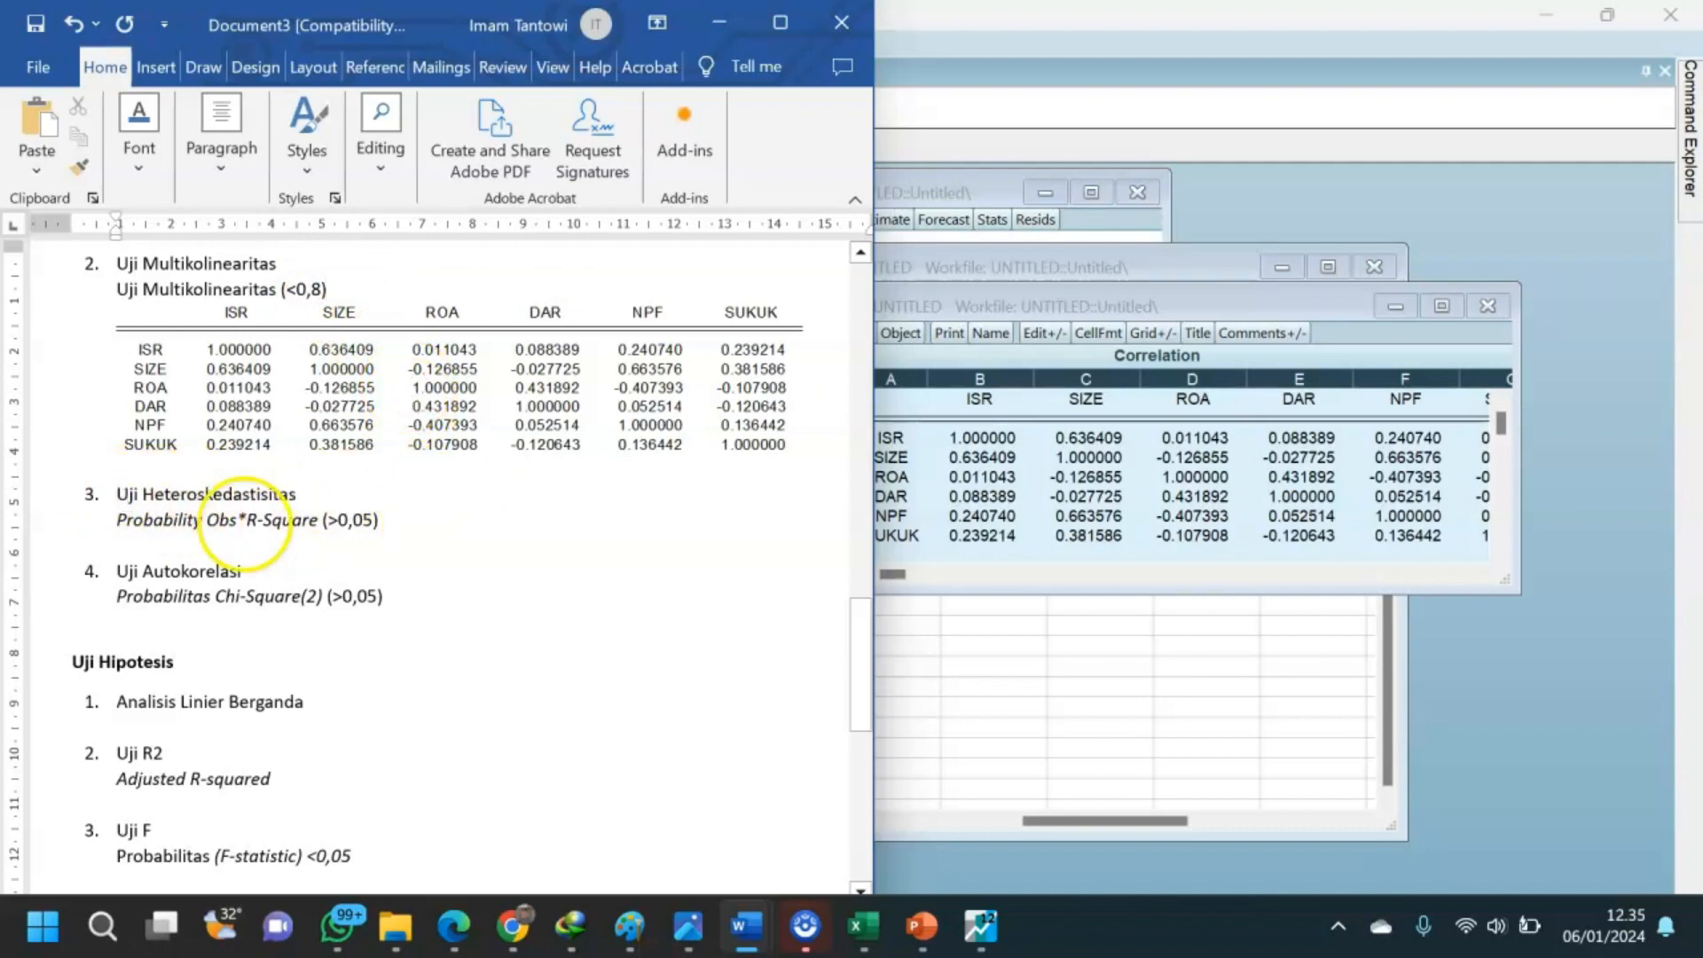
left_click(1277, 304)
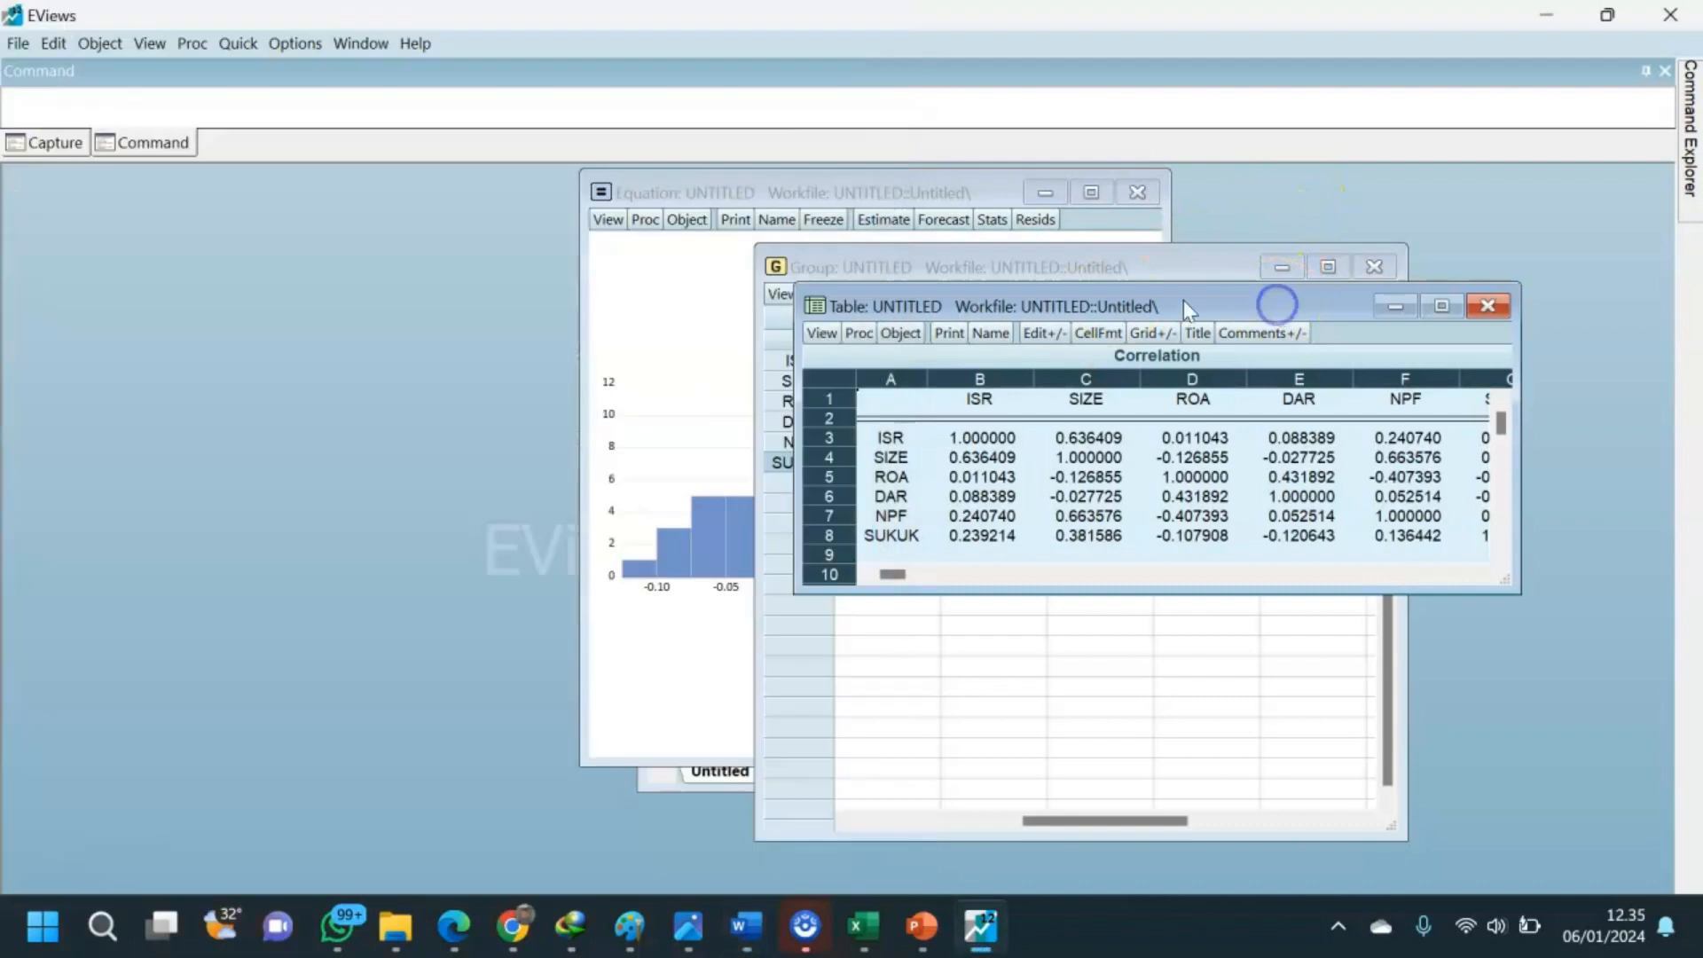
left_click(1012, 257)
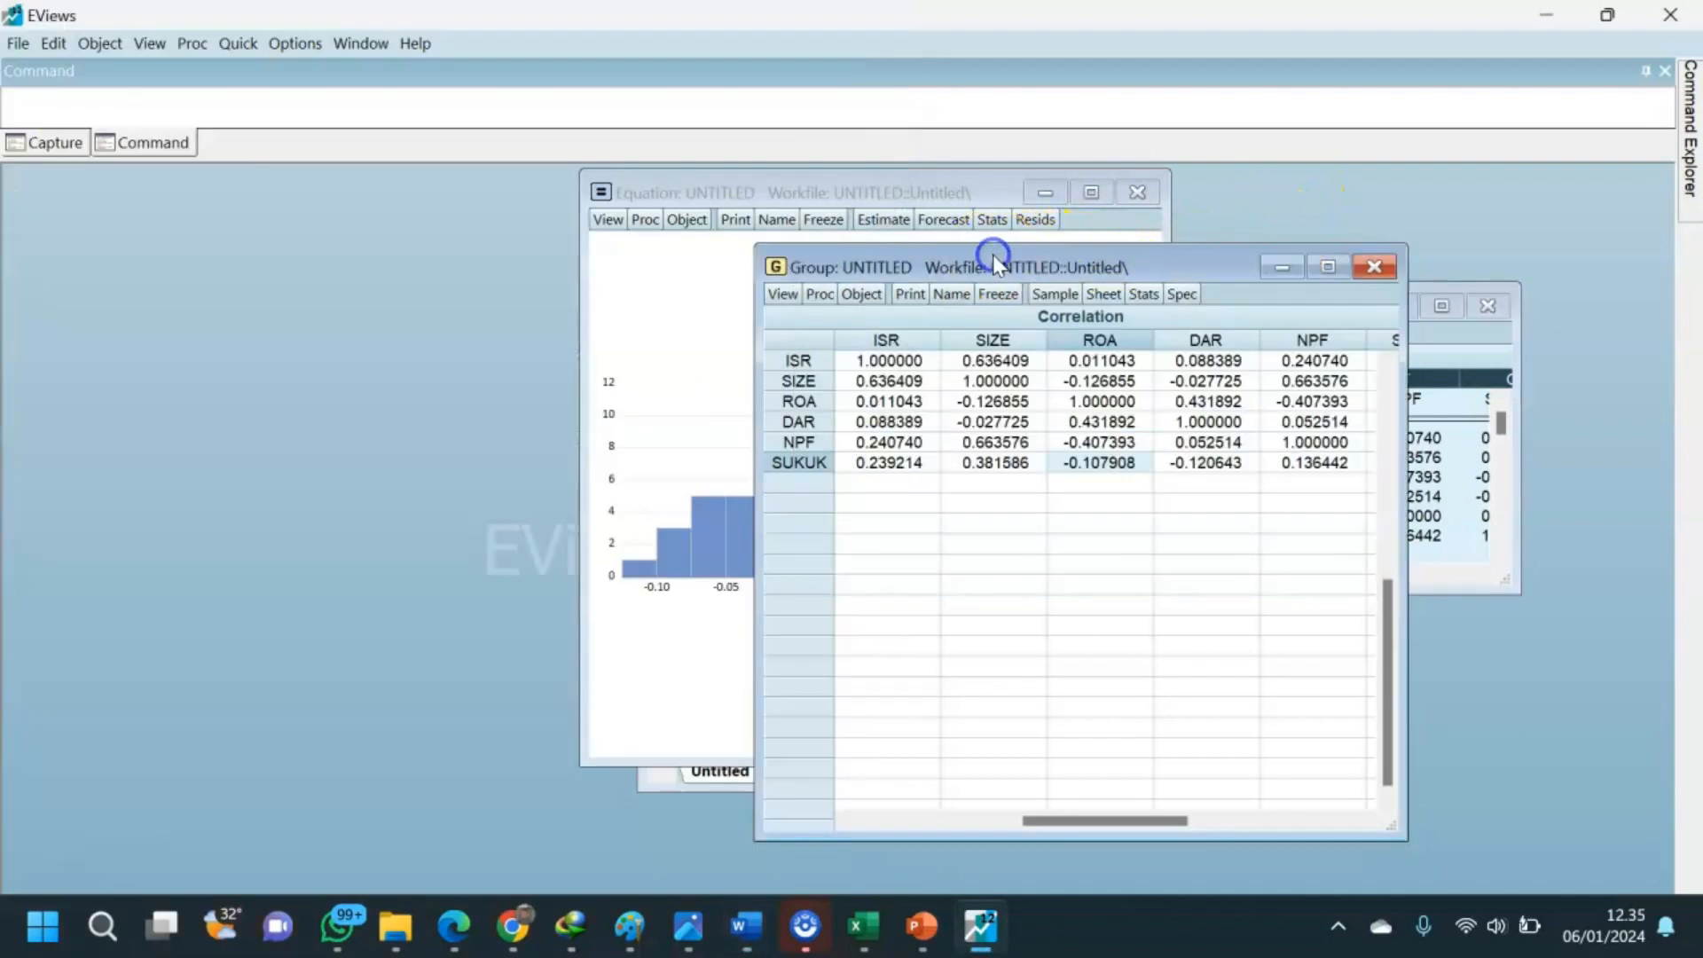
left_click(782, 294)
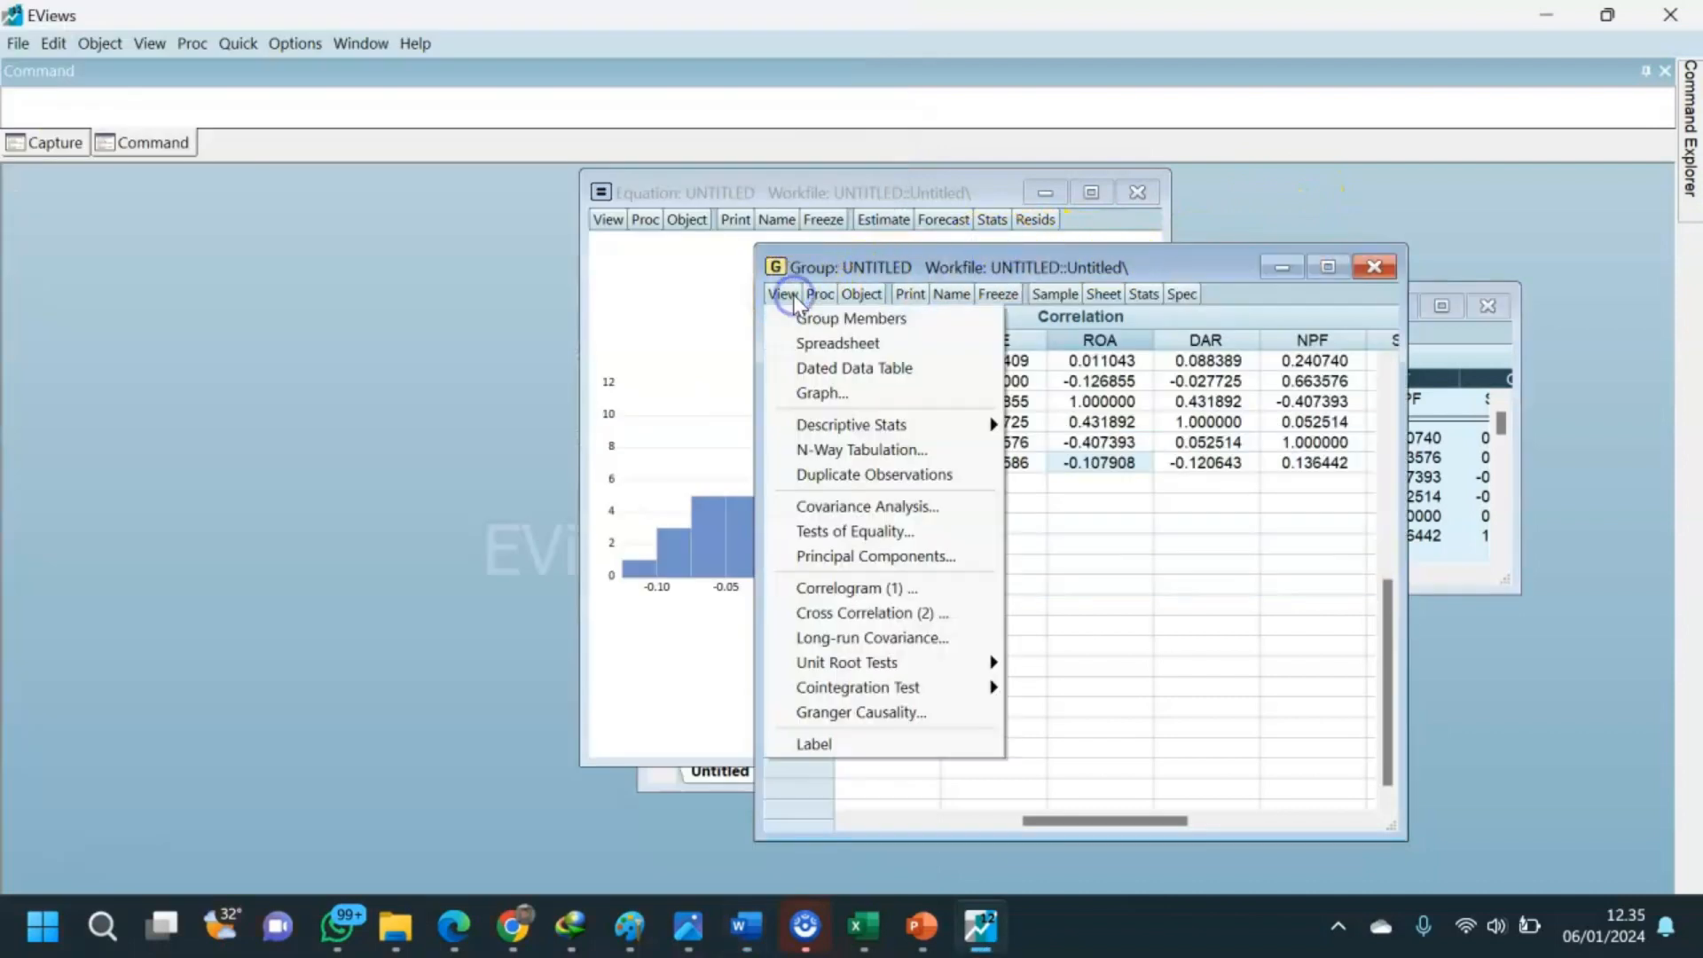
left_click(1480, 565)
left_click(823, 334)
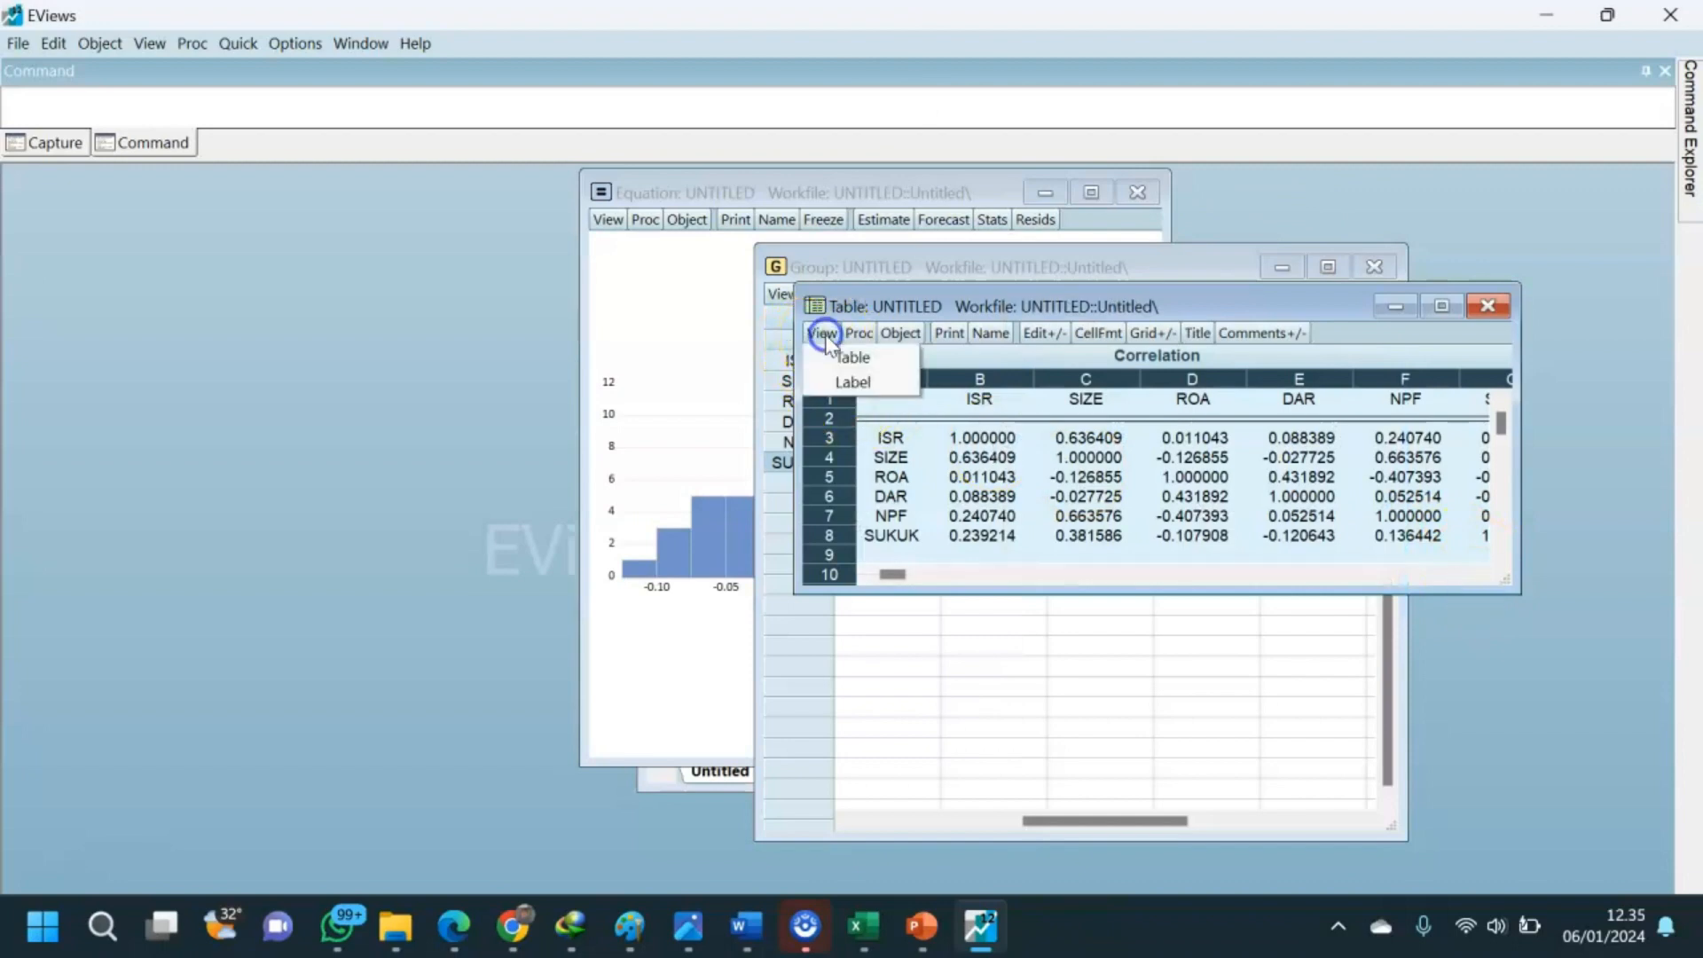
left_click(243, 50)
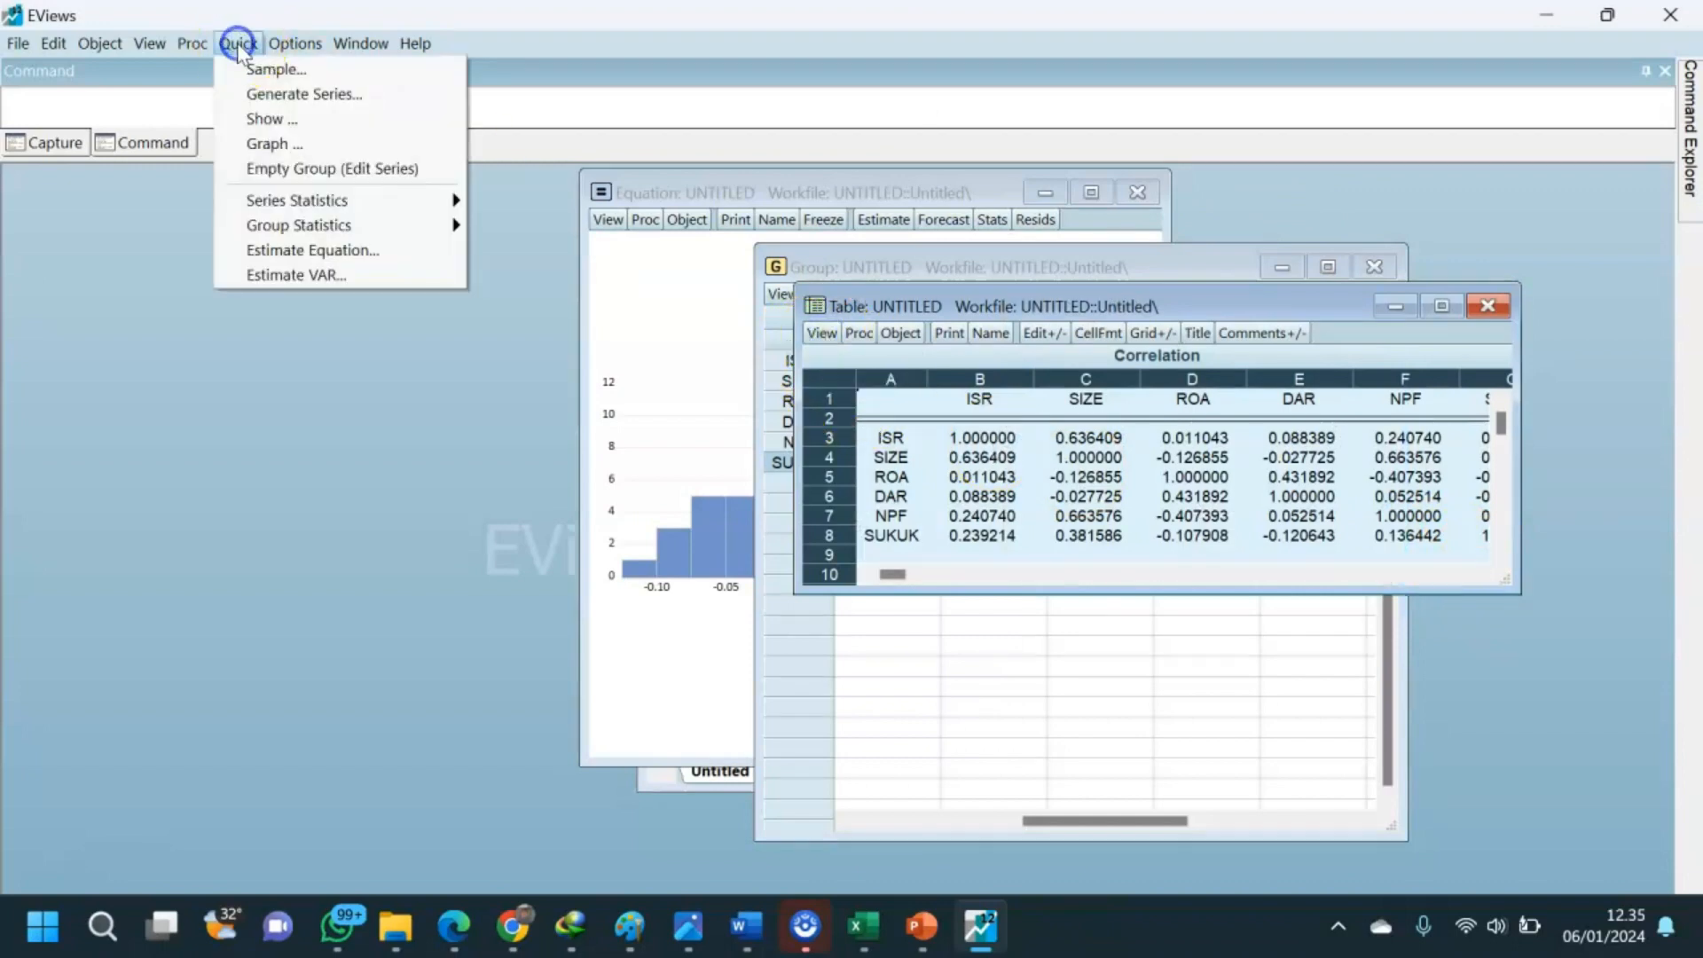
left_click(332, 235)
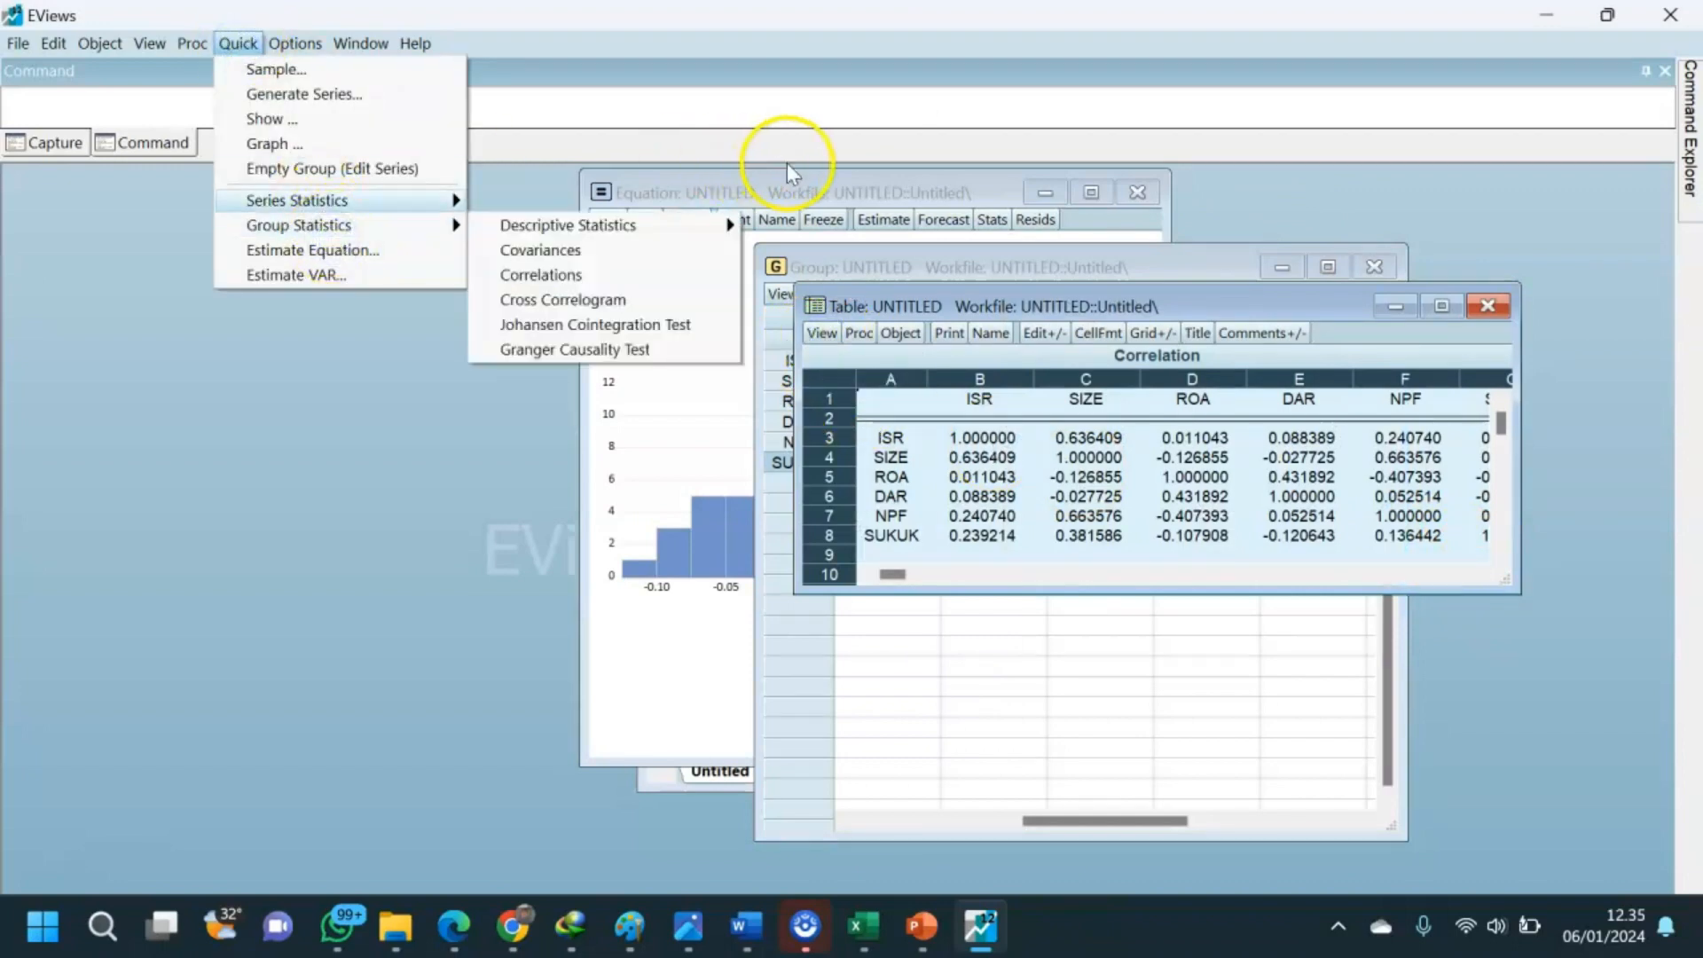
left_click(818, 188)
Run the Glejser heteroskedasticity test on the ISR equation's residuals with the regressors c size roa dar npf sukuk.
left_click(938, 176)
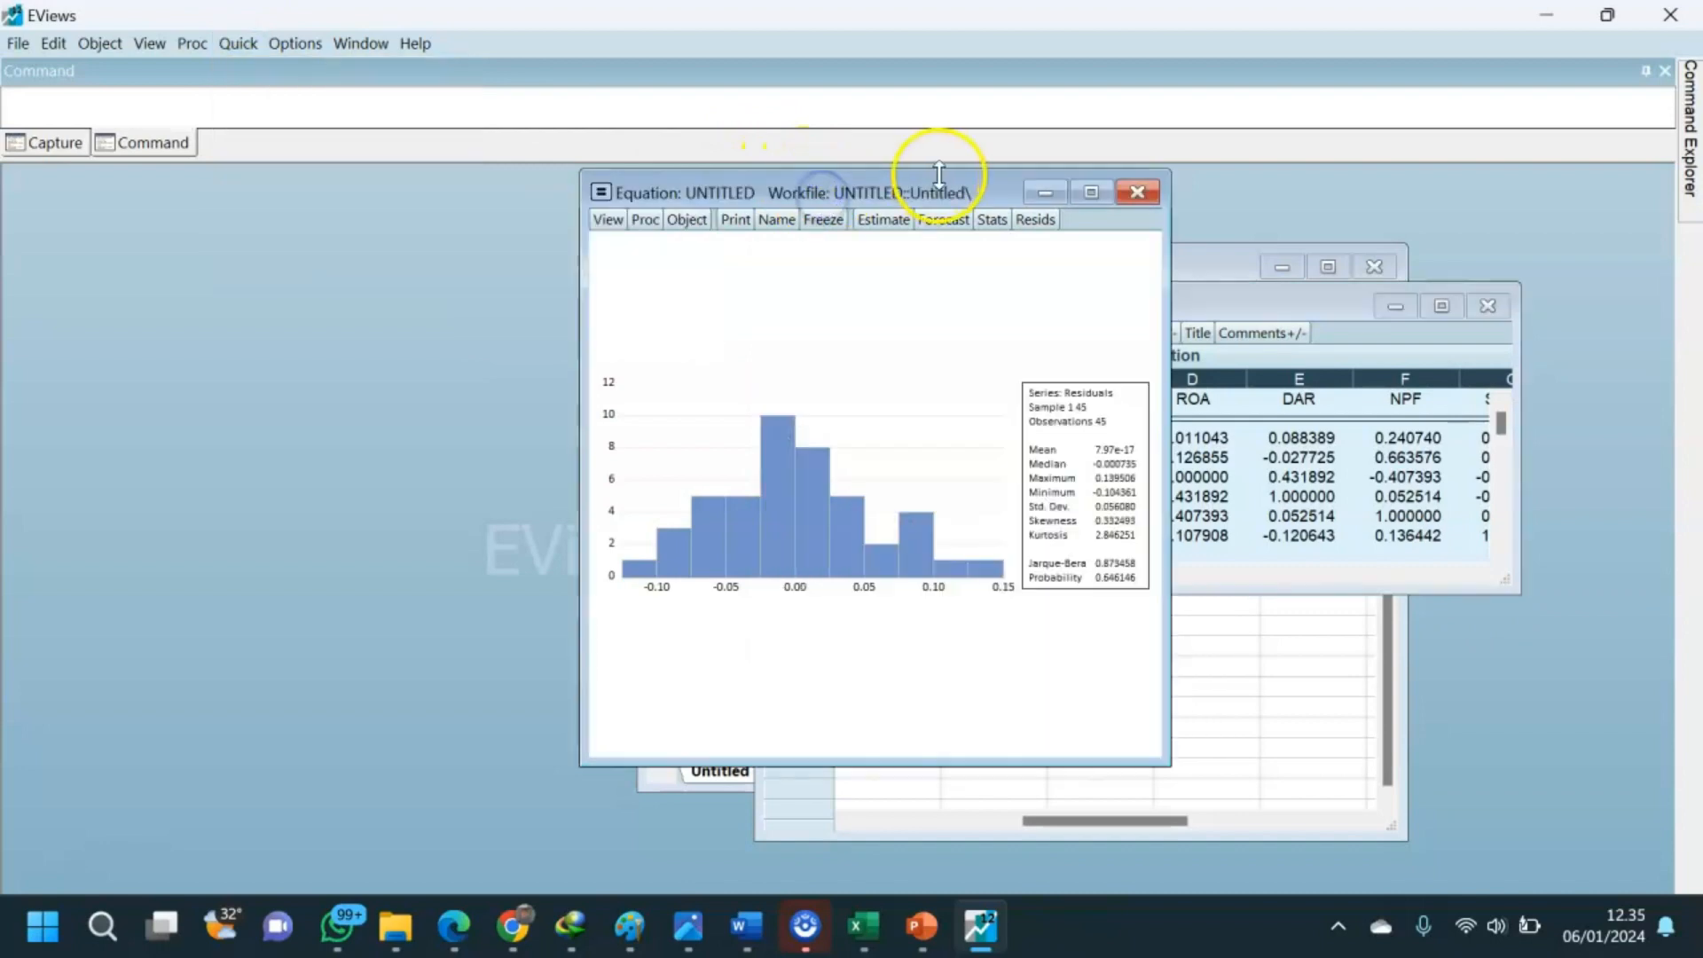
left_click(606, 220)
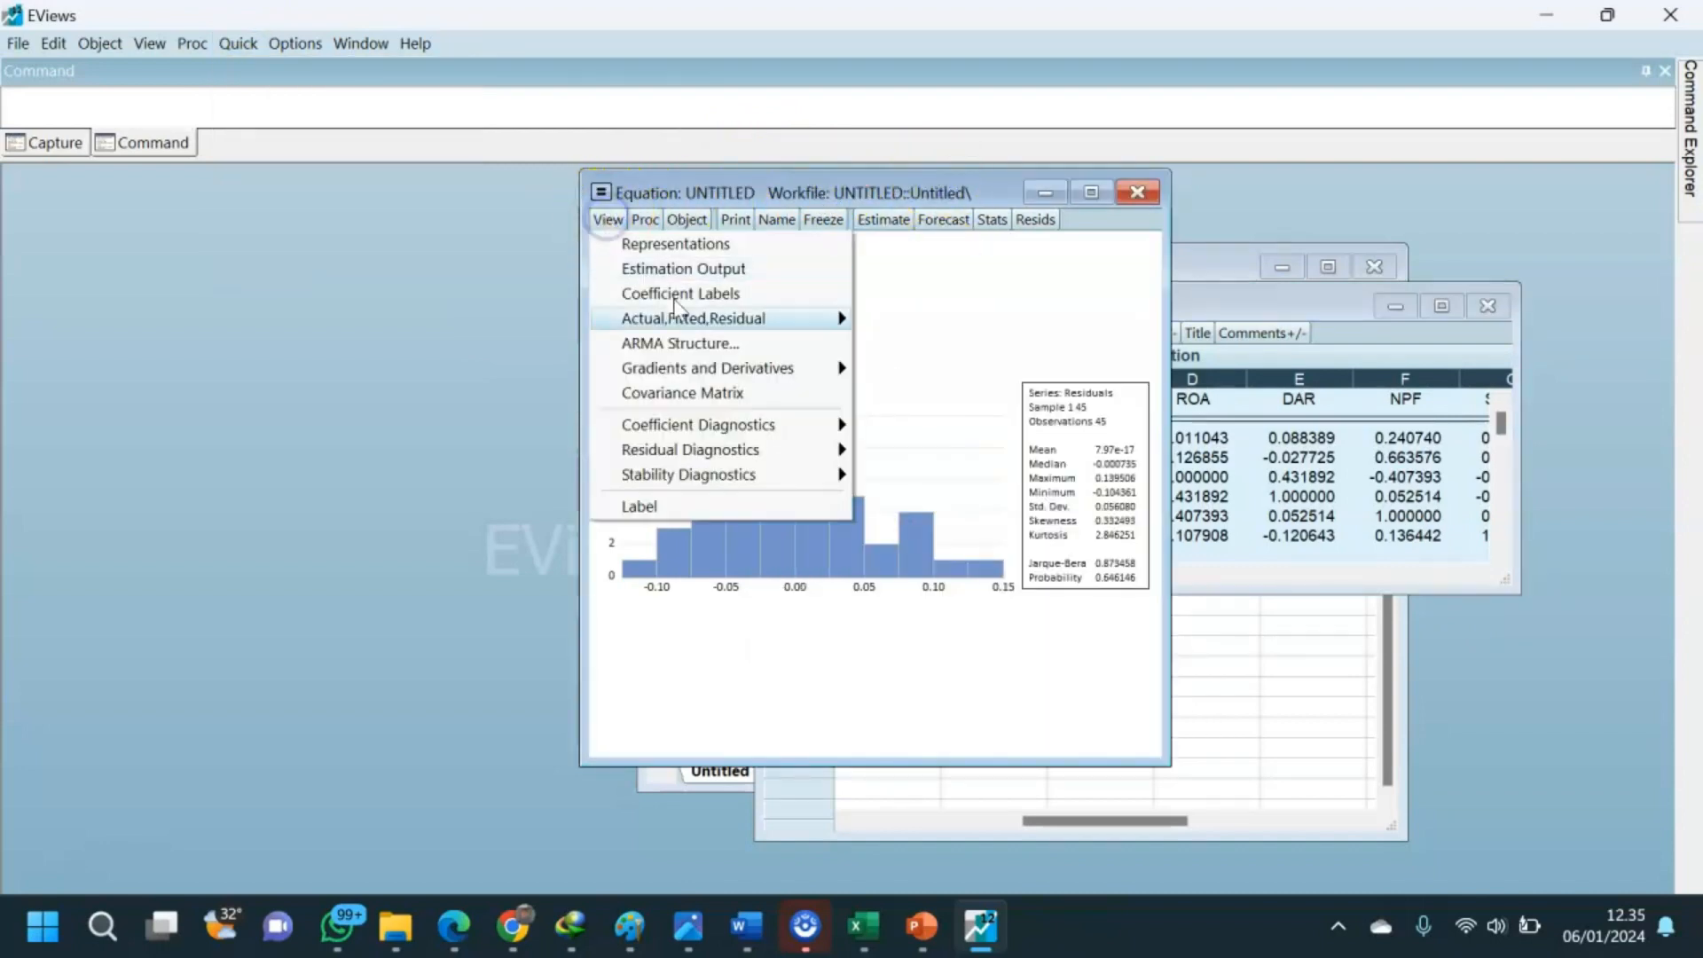
left_click(699, 449)
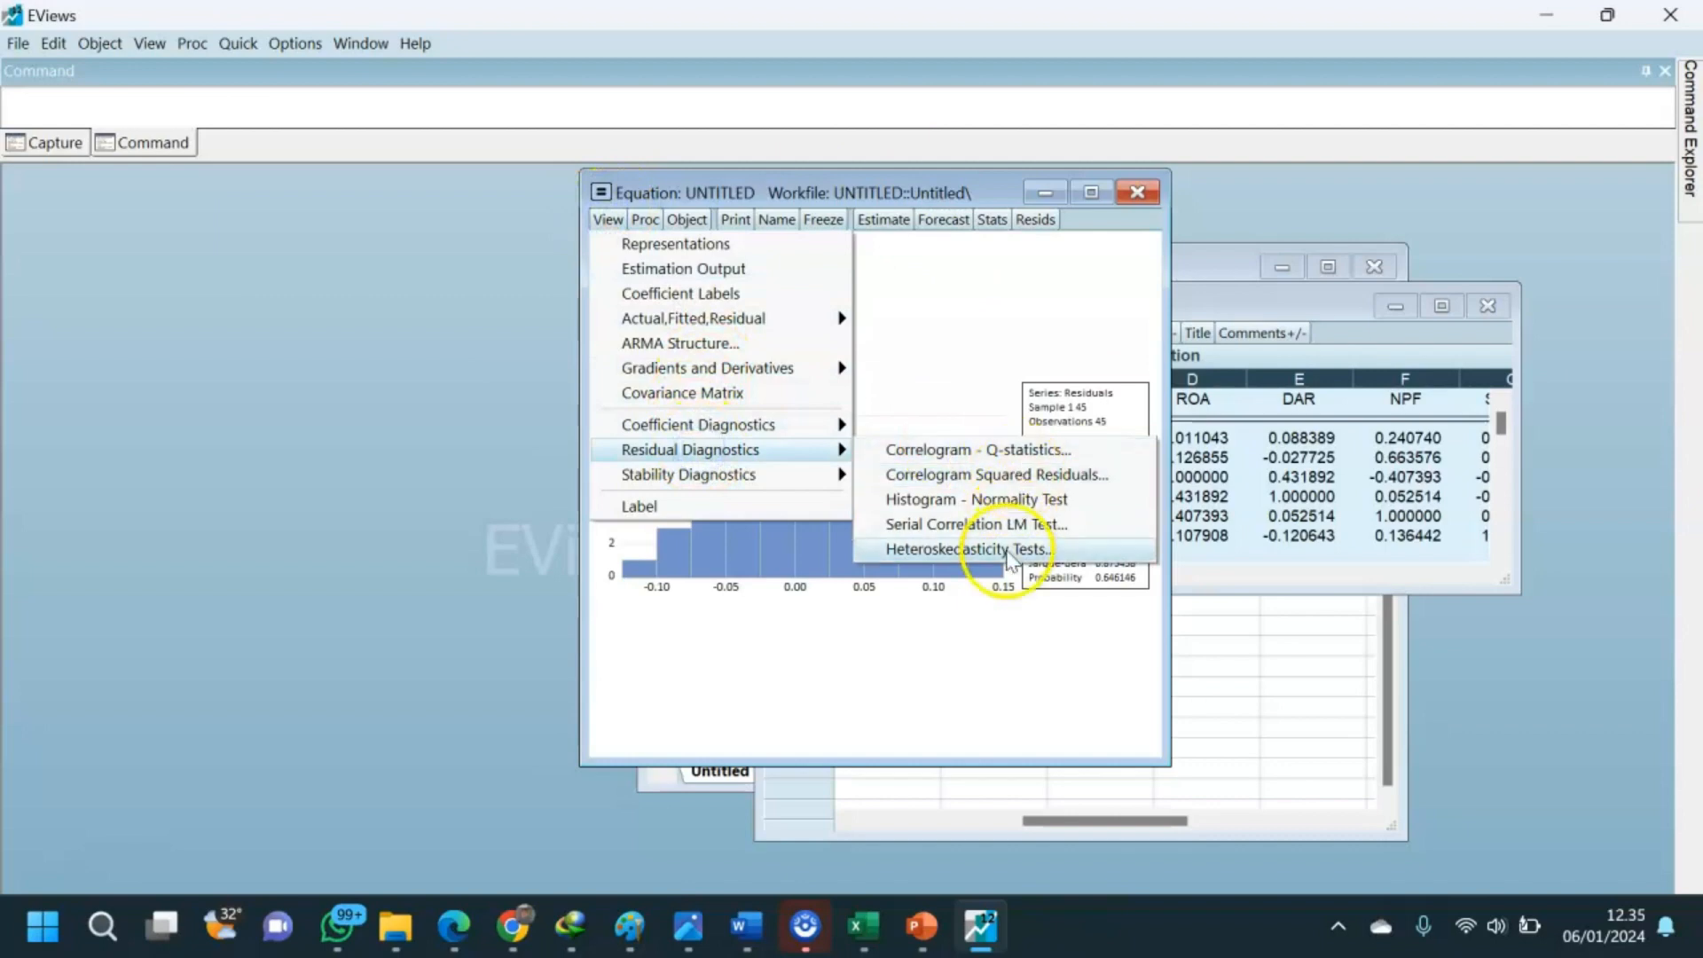
left_click(1063, 552)
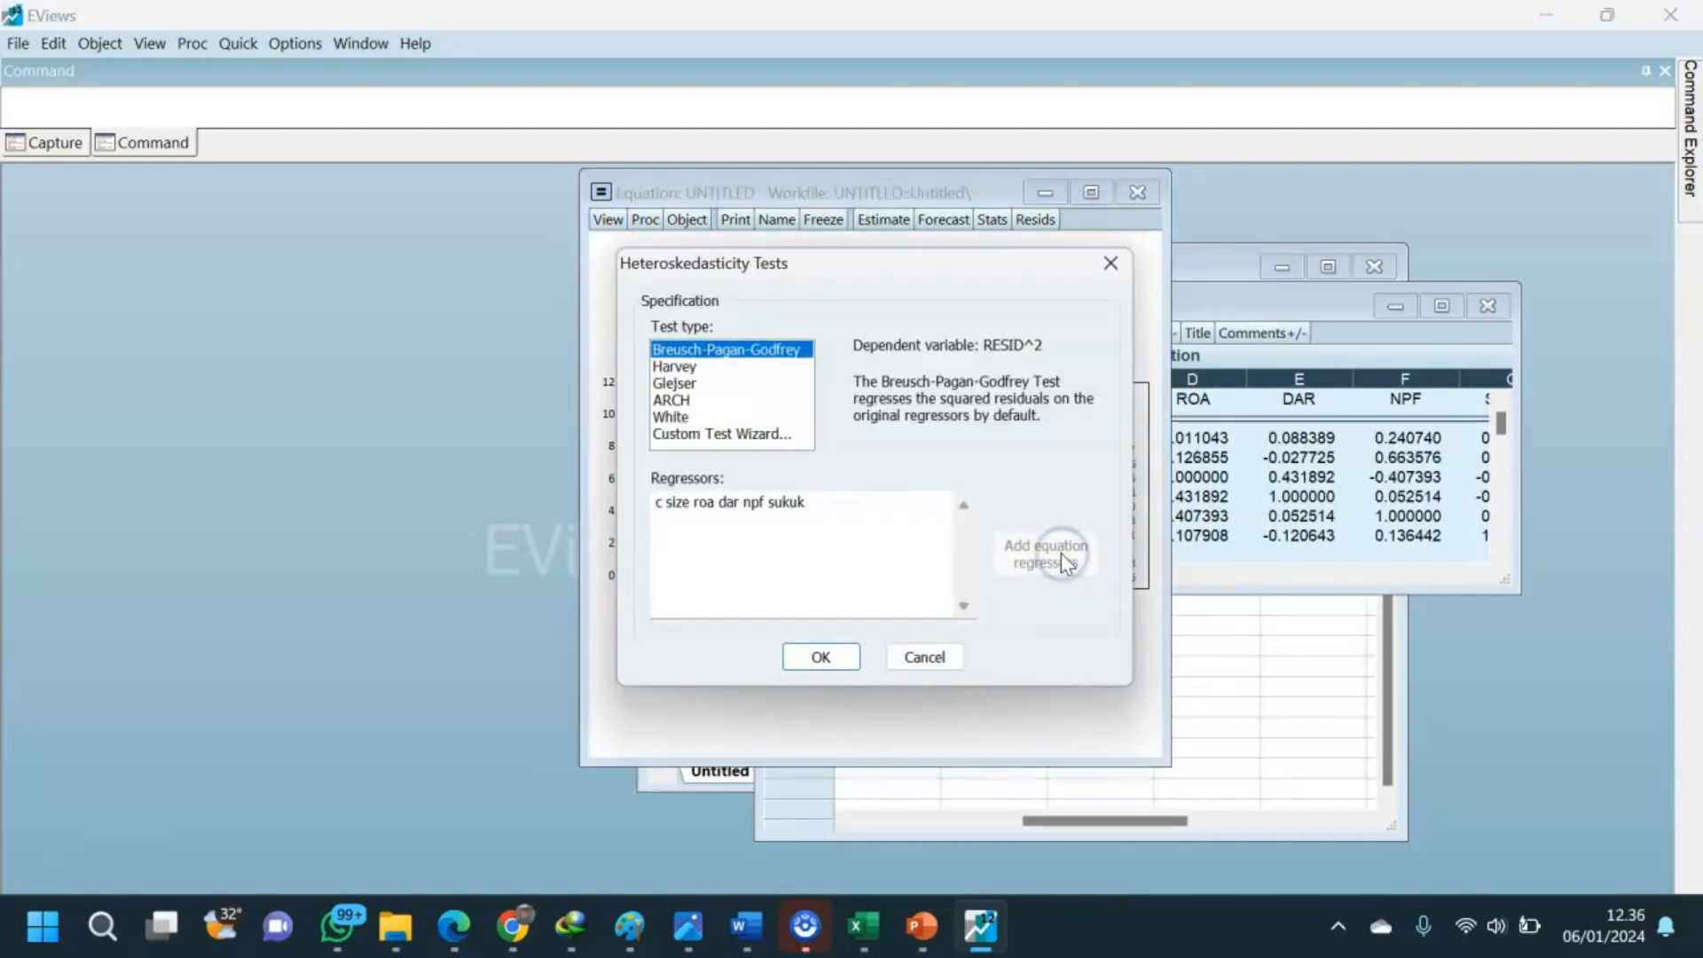
left_click(716, 383)
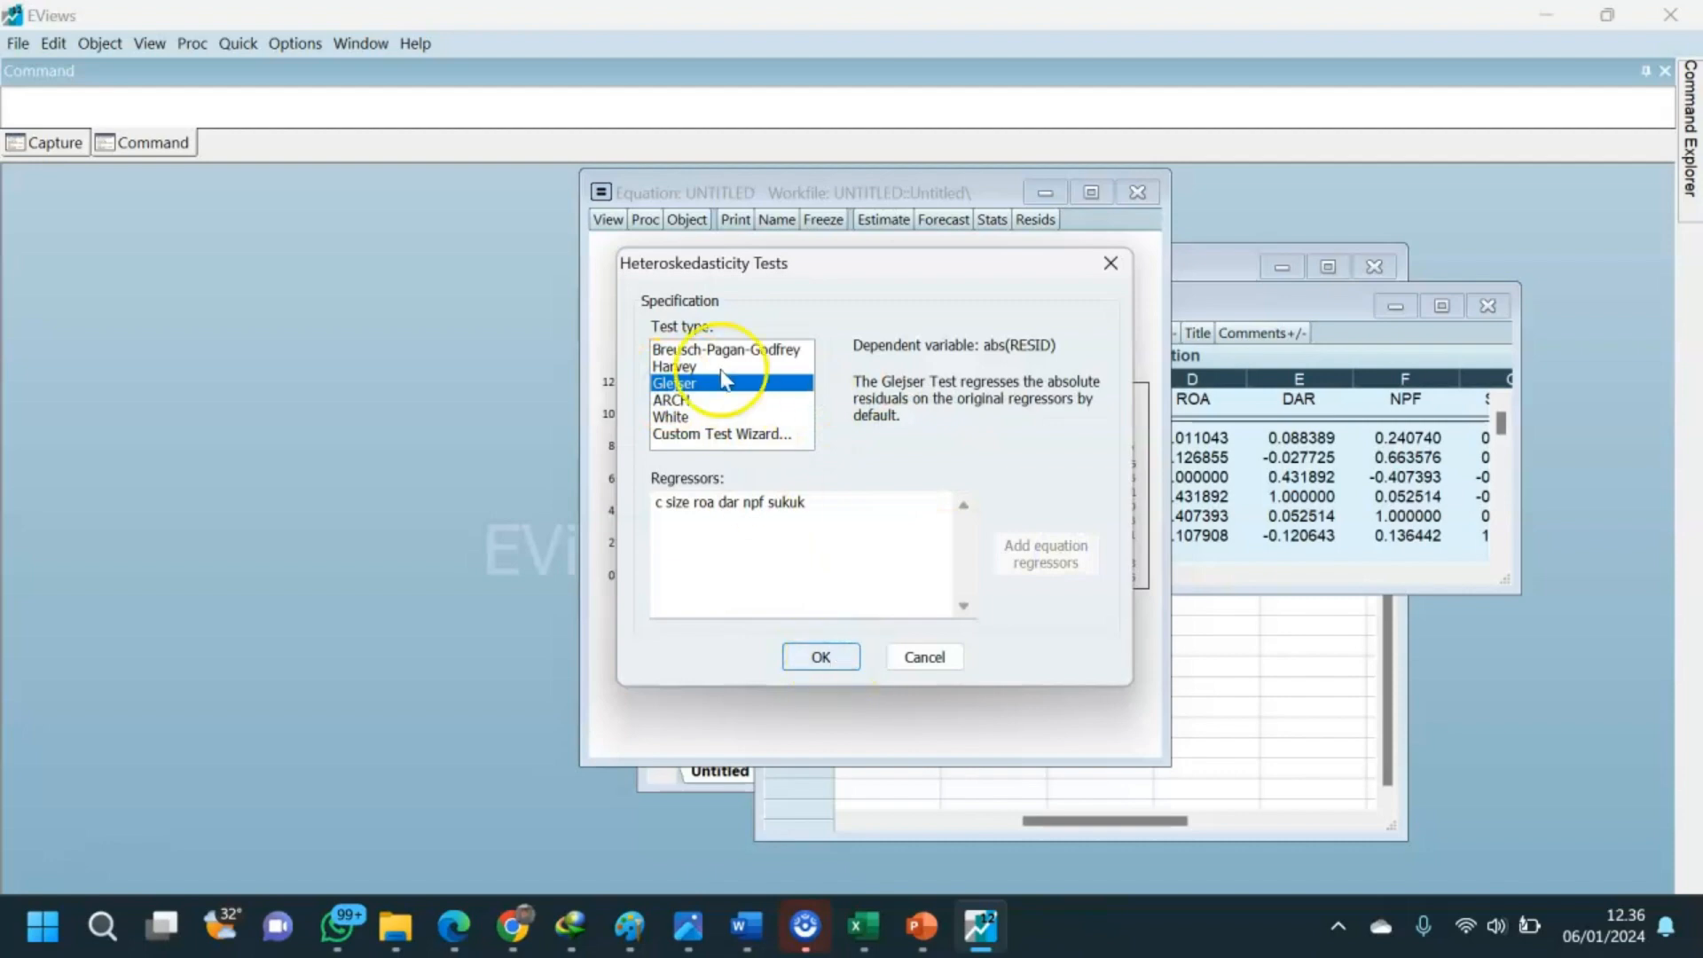
left_click(820, 658)
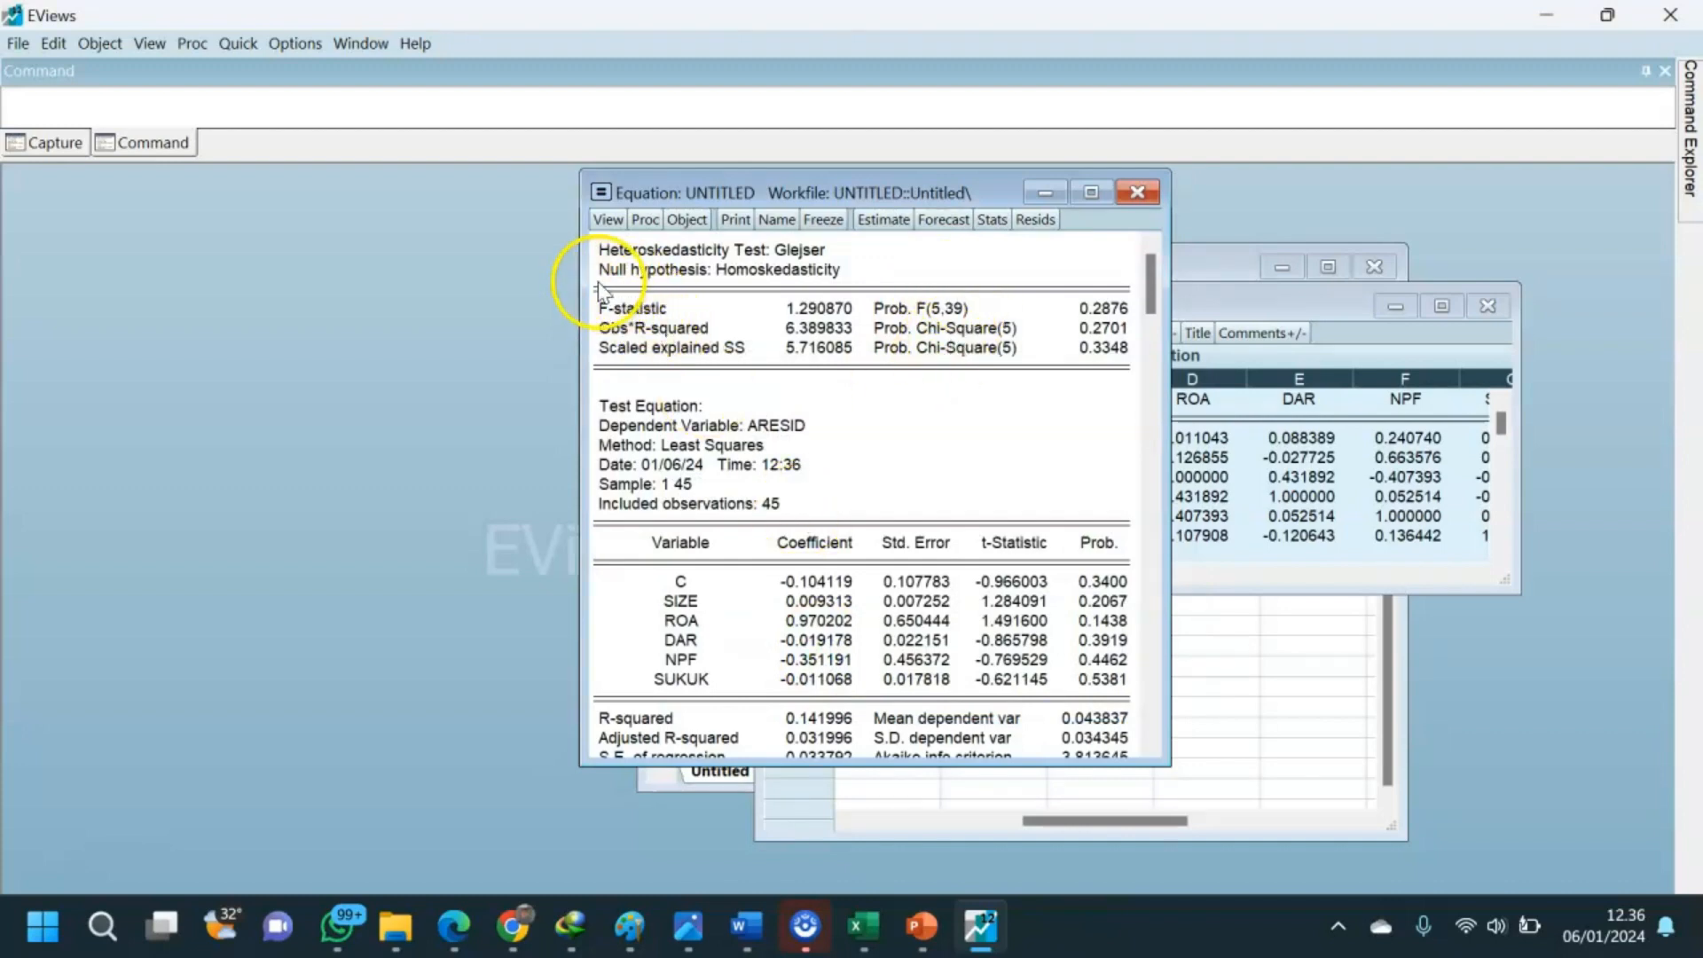
Copy the F-statistic, Obs*R-squared and Scaled explained SS rows into the Word document under the Uji Heteroskedastisitas criterion.
left_click_drag(597, 280, 1063, 363)
key("ctrl+c")
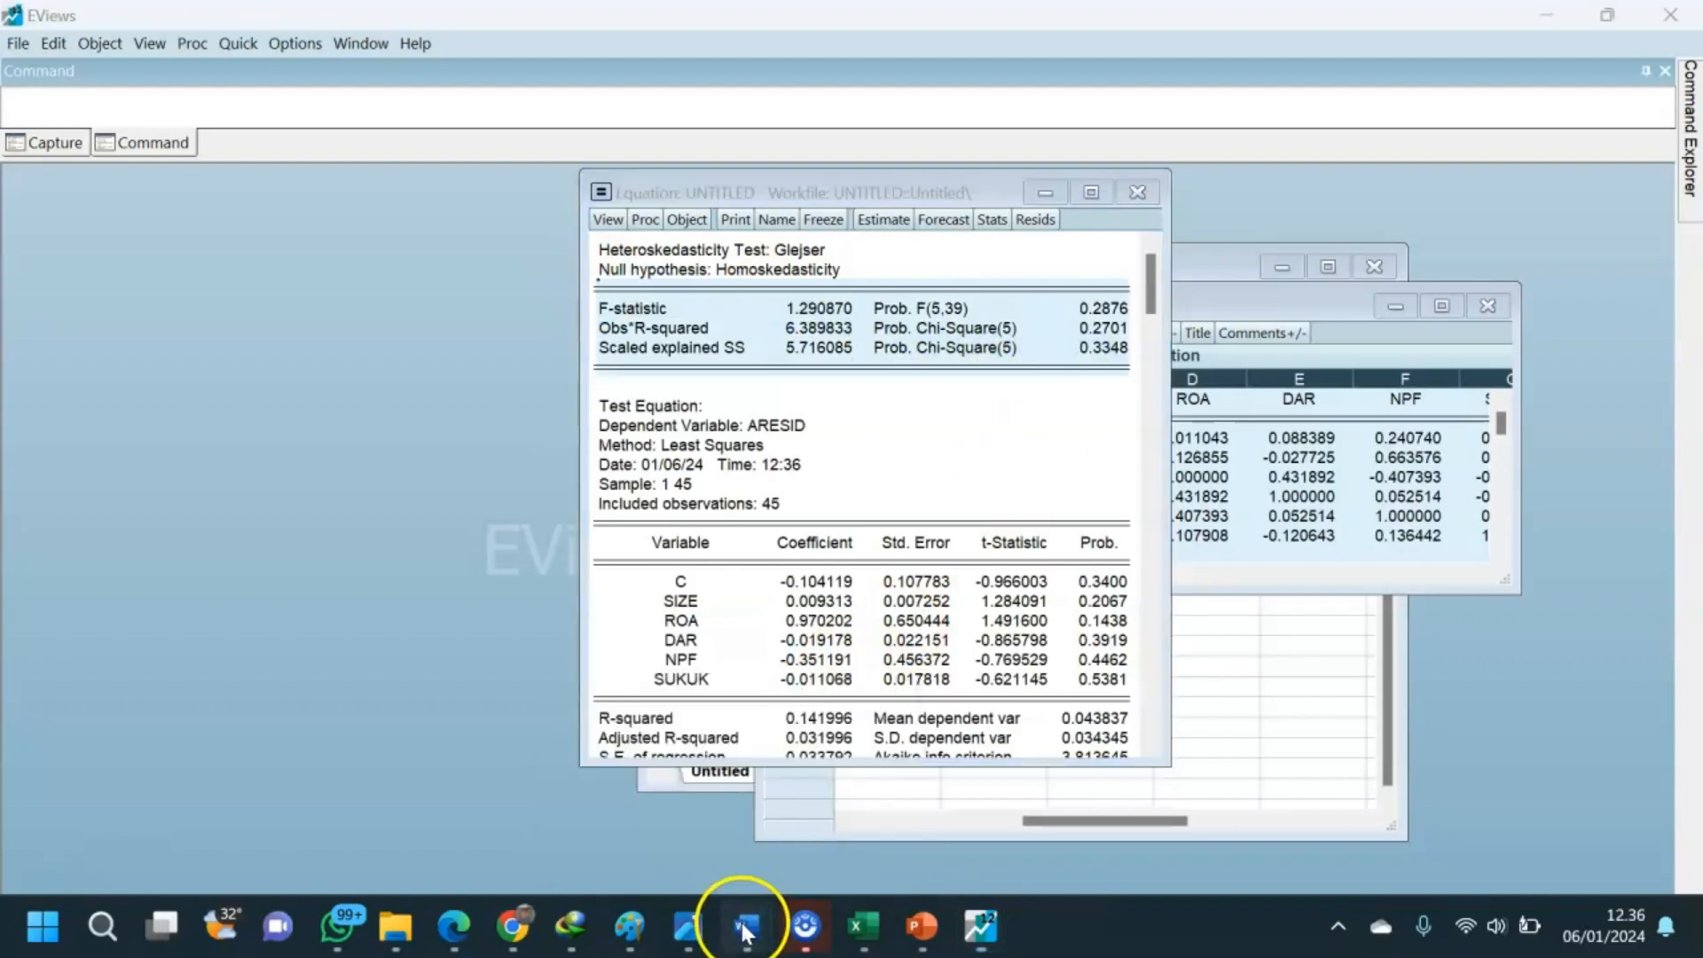
mouse_move(746, 922)
left_click(825, 785)
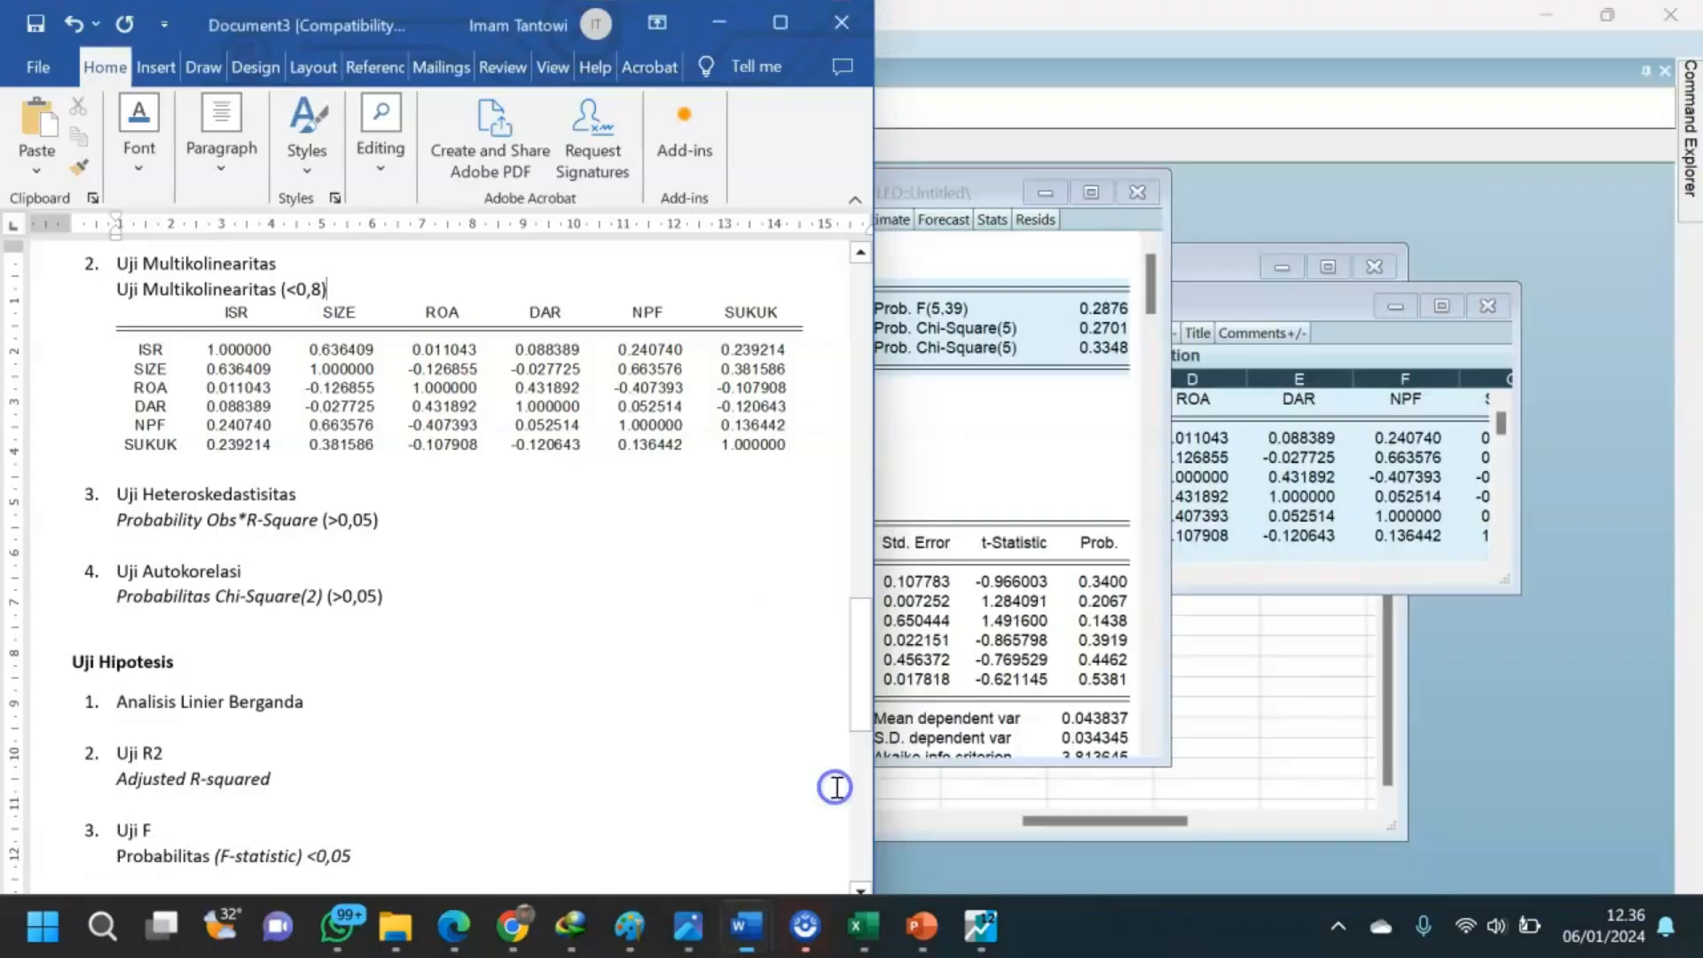
left_click(409, 546)
key("ctrl+v")
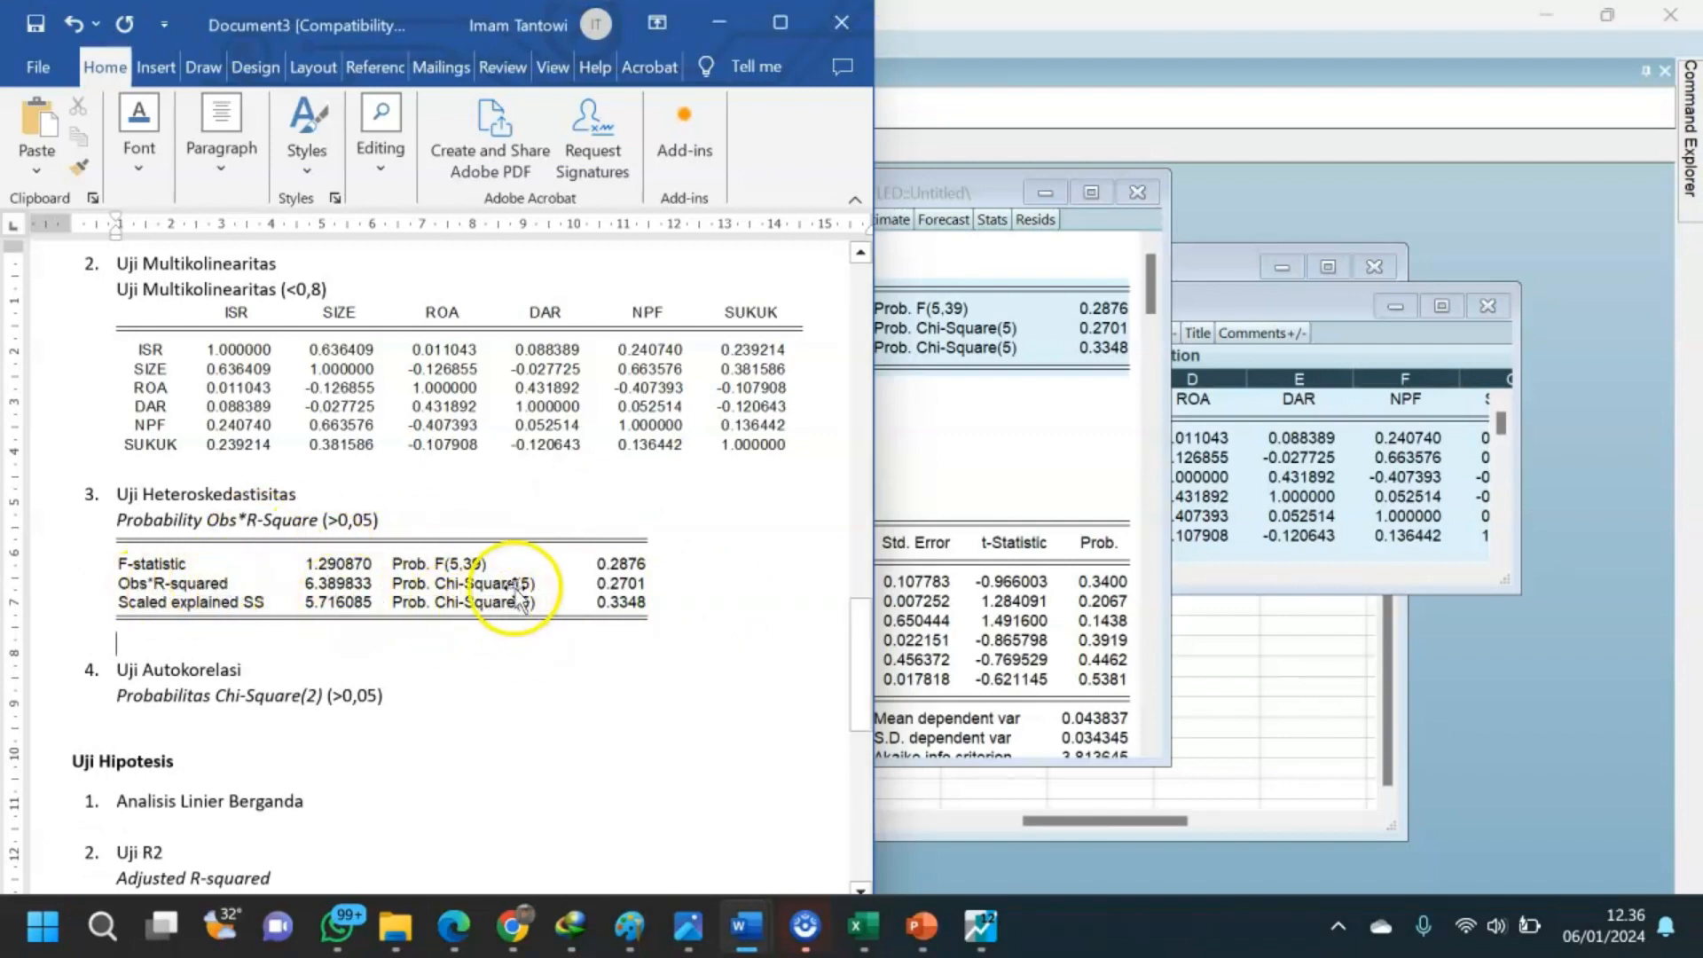
left_click(369, 516)
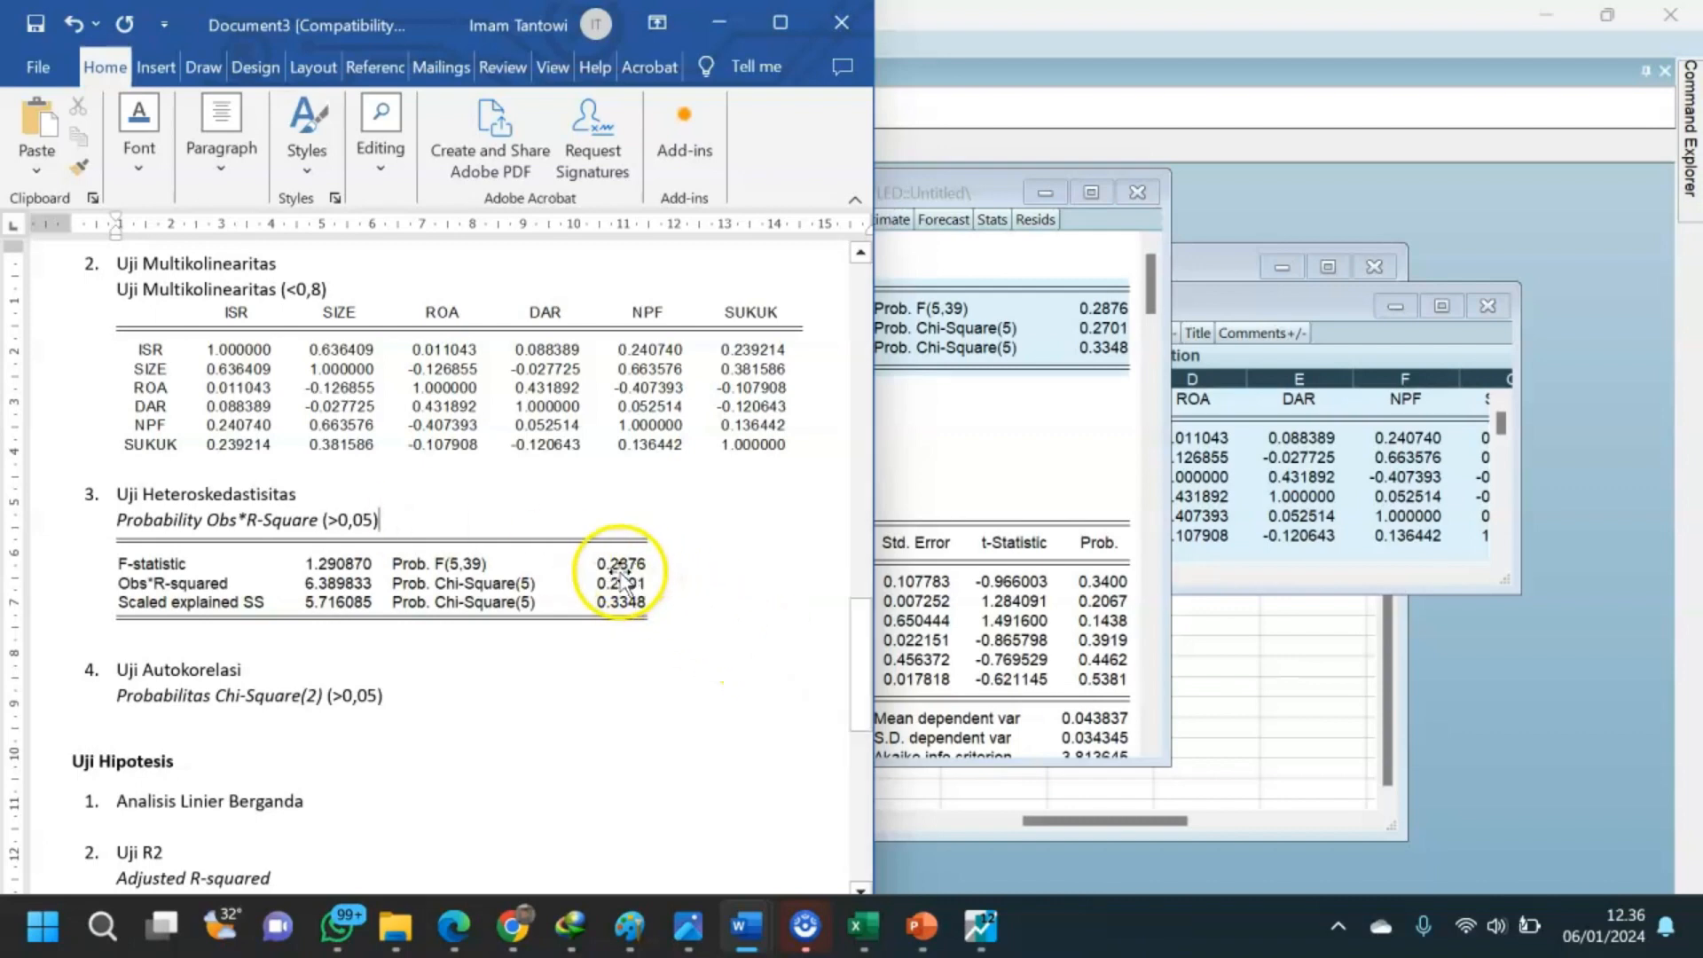
Place the cursor after the Uji Autokorelasi criterion, and run the Serial Correlation LM Test with 2 lags in EViews.
left_click(401, 693)
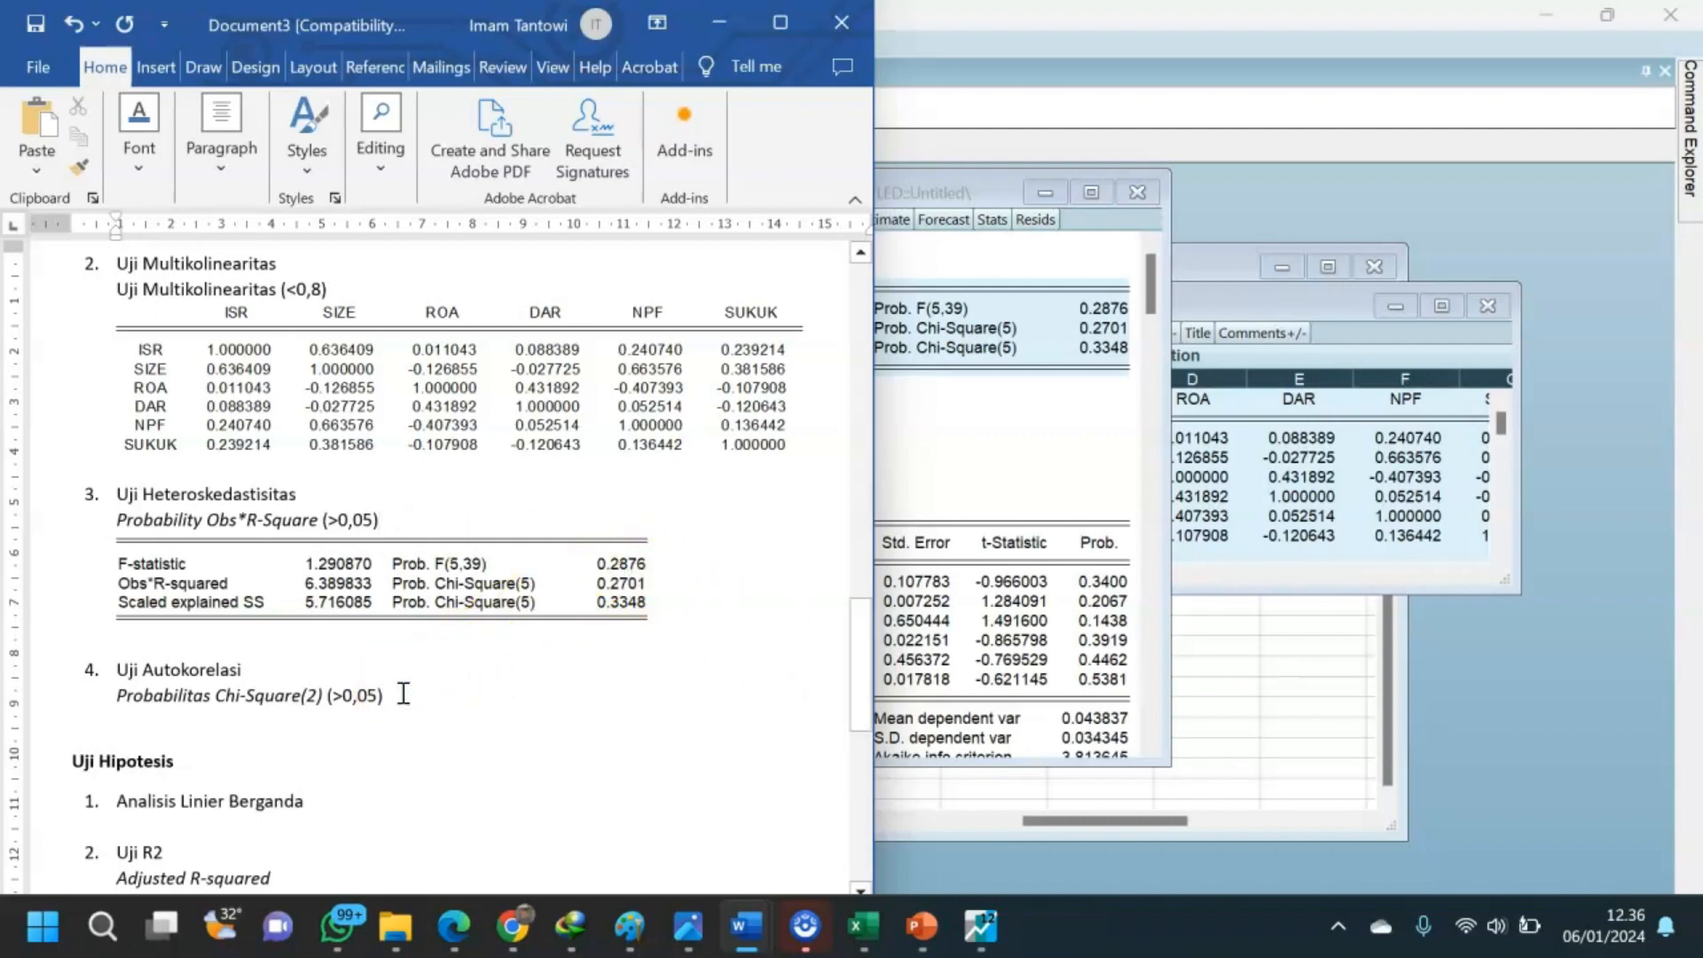
left_click(1034, 447)
left_click(610, 220)
mouse_move(805, 463)
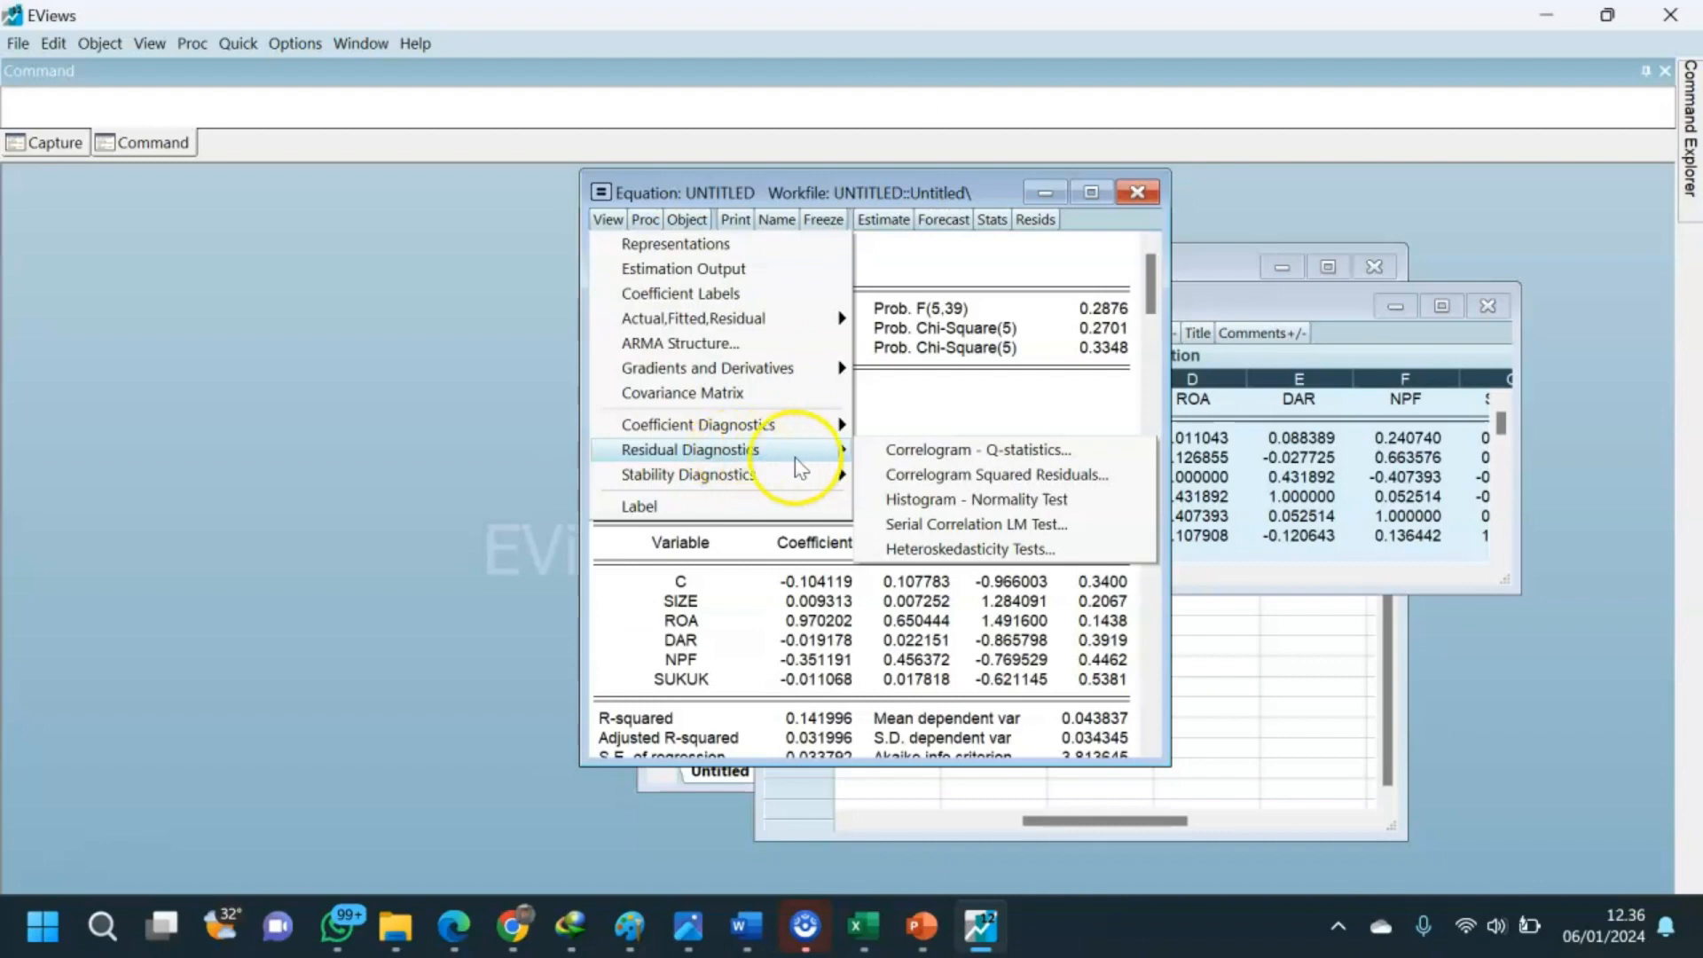
left_click(977, 525)
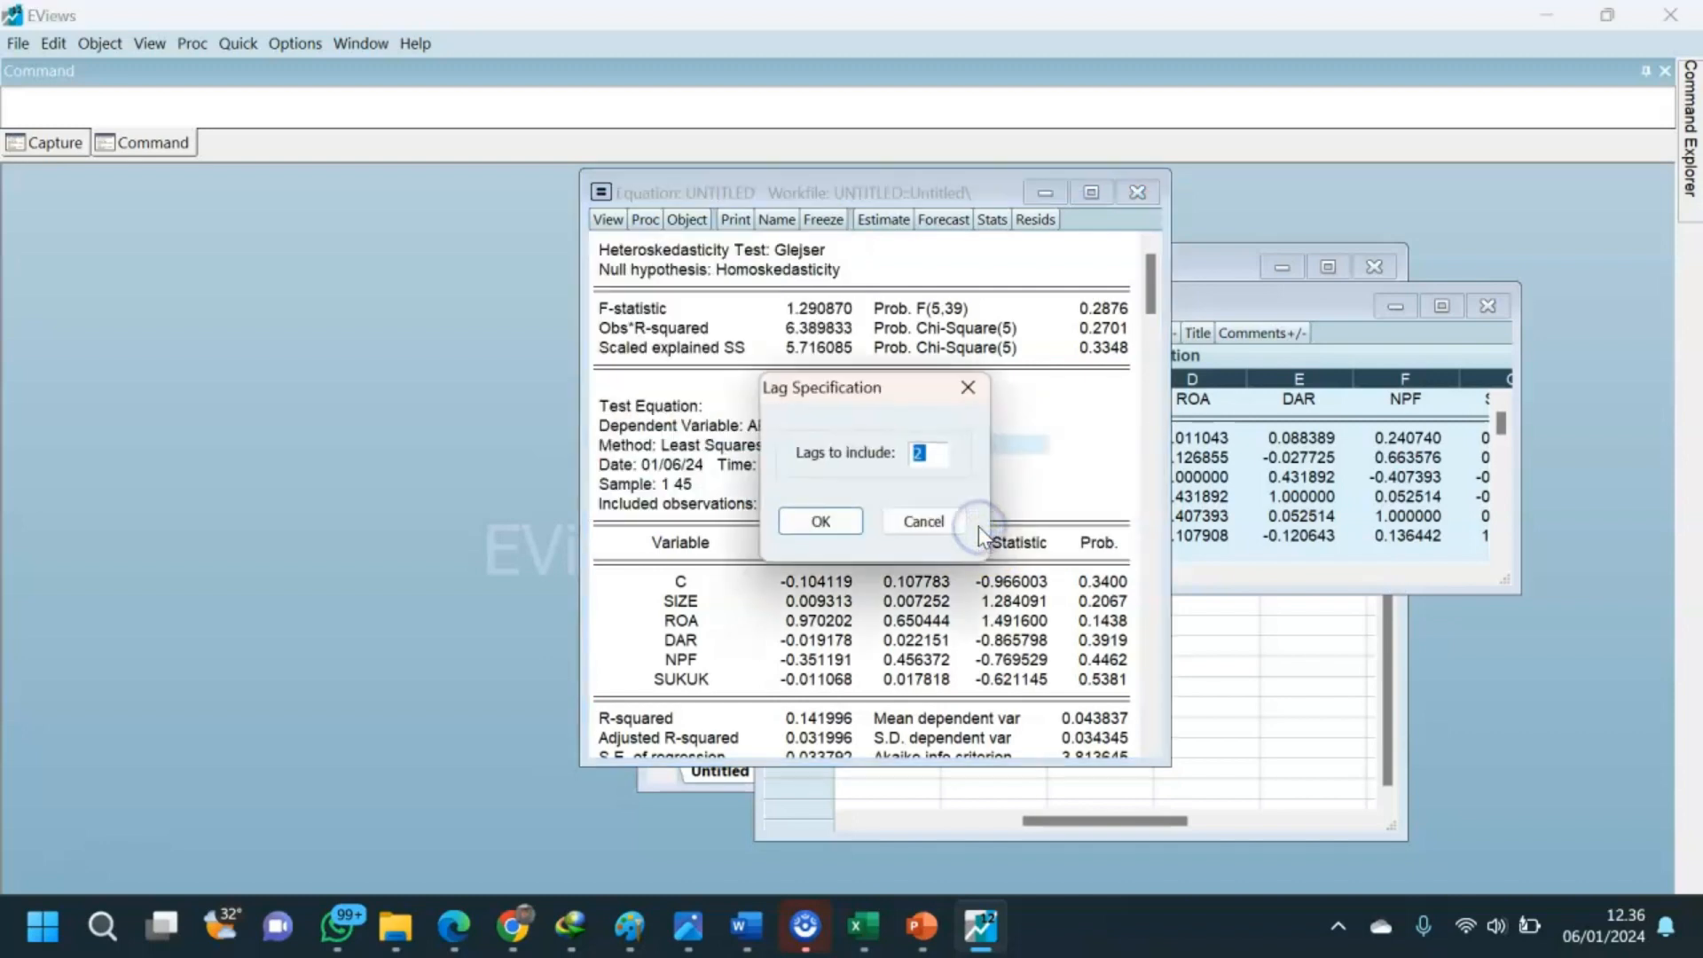
left_click(820, 520)
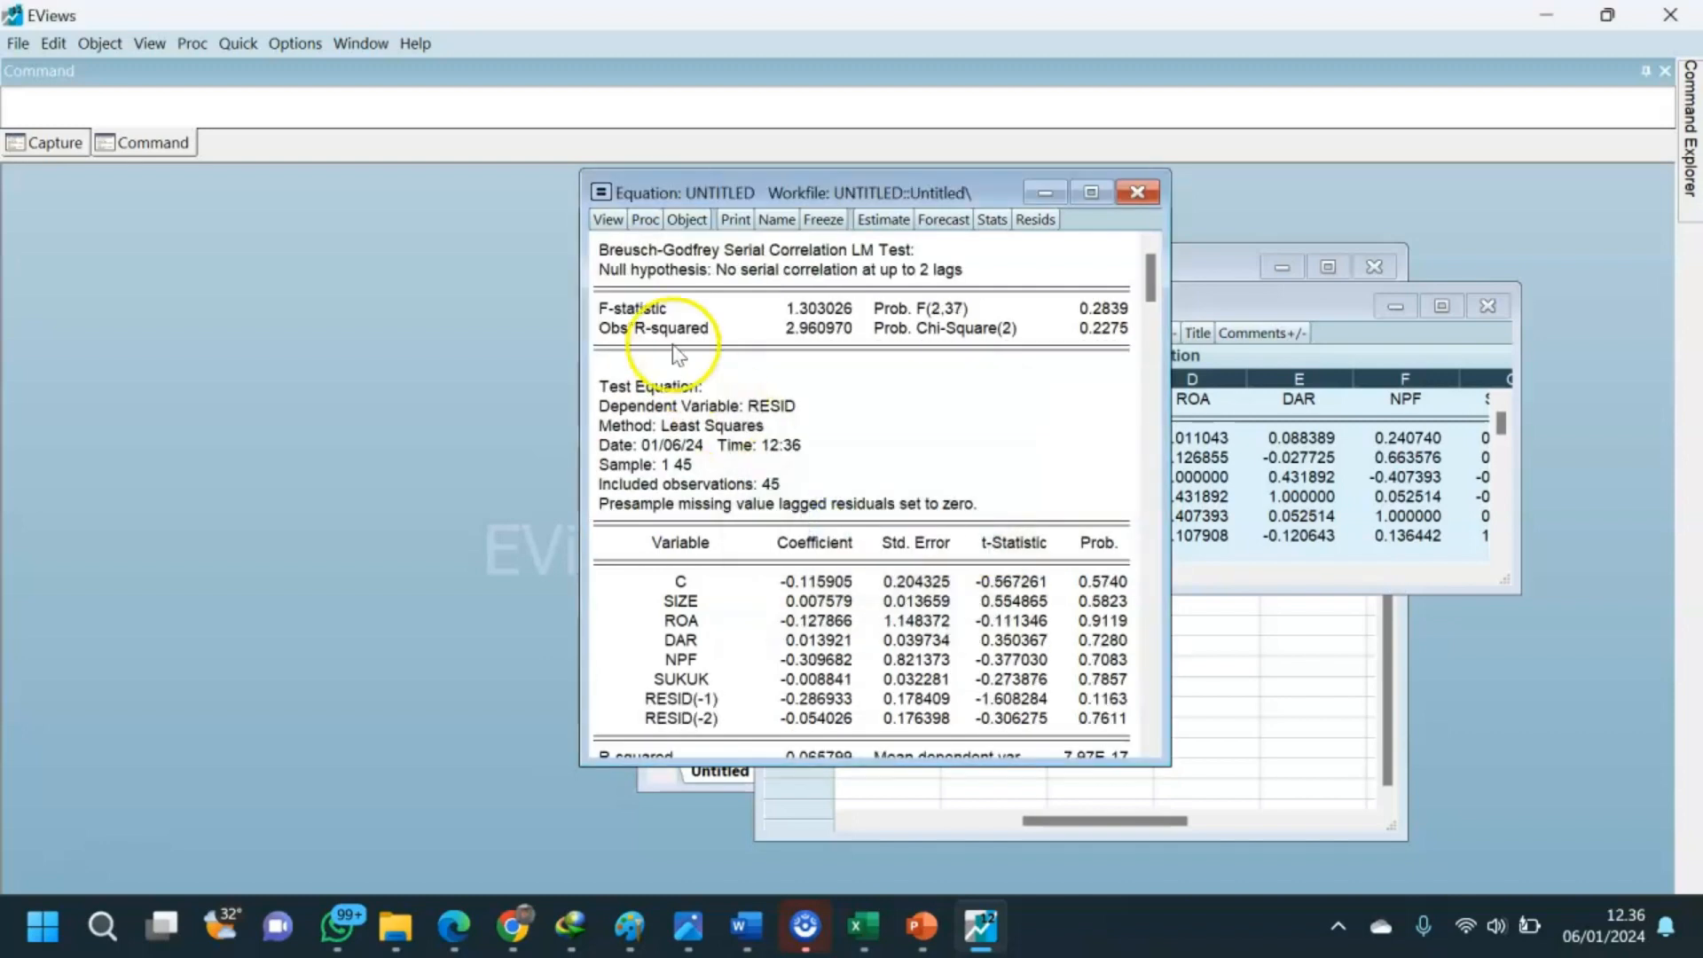
Copy the Breusch-Godfrey test heading and statistics, and paste them under the Uji Autokorelasi criterion in the Word document.
left_click_drag(597, 238, 1109, 348)
key("ctrl+c")
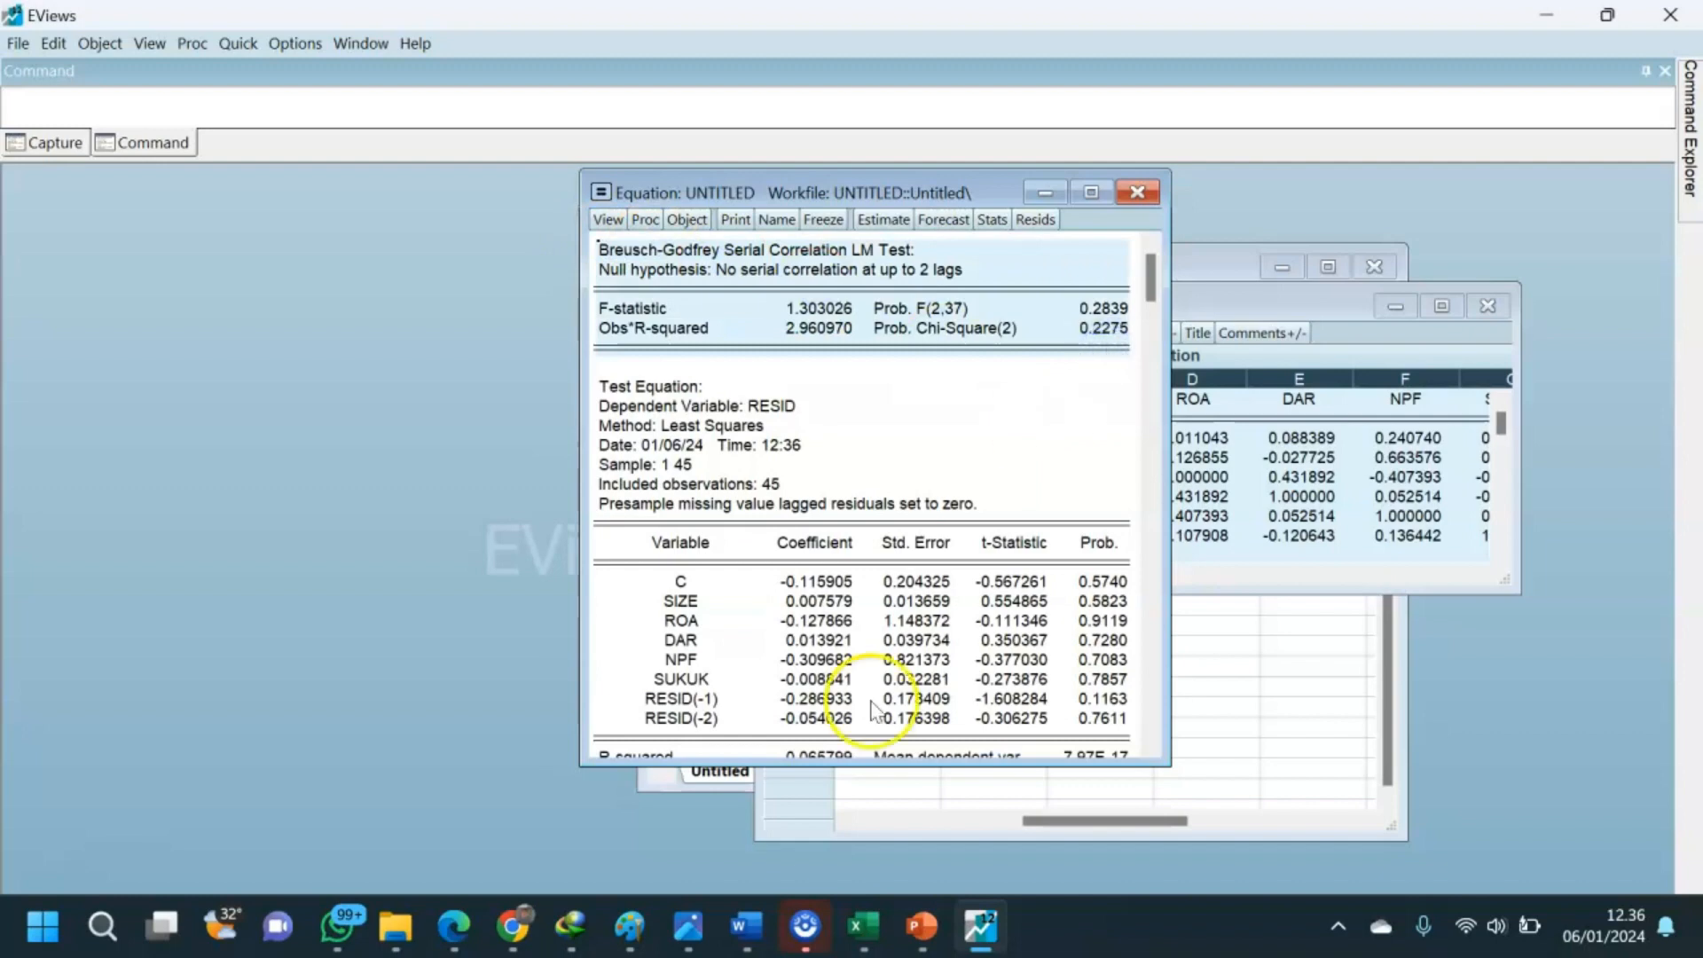
left_click(736, 931)
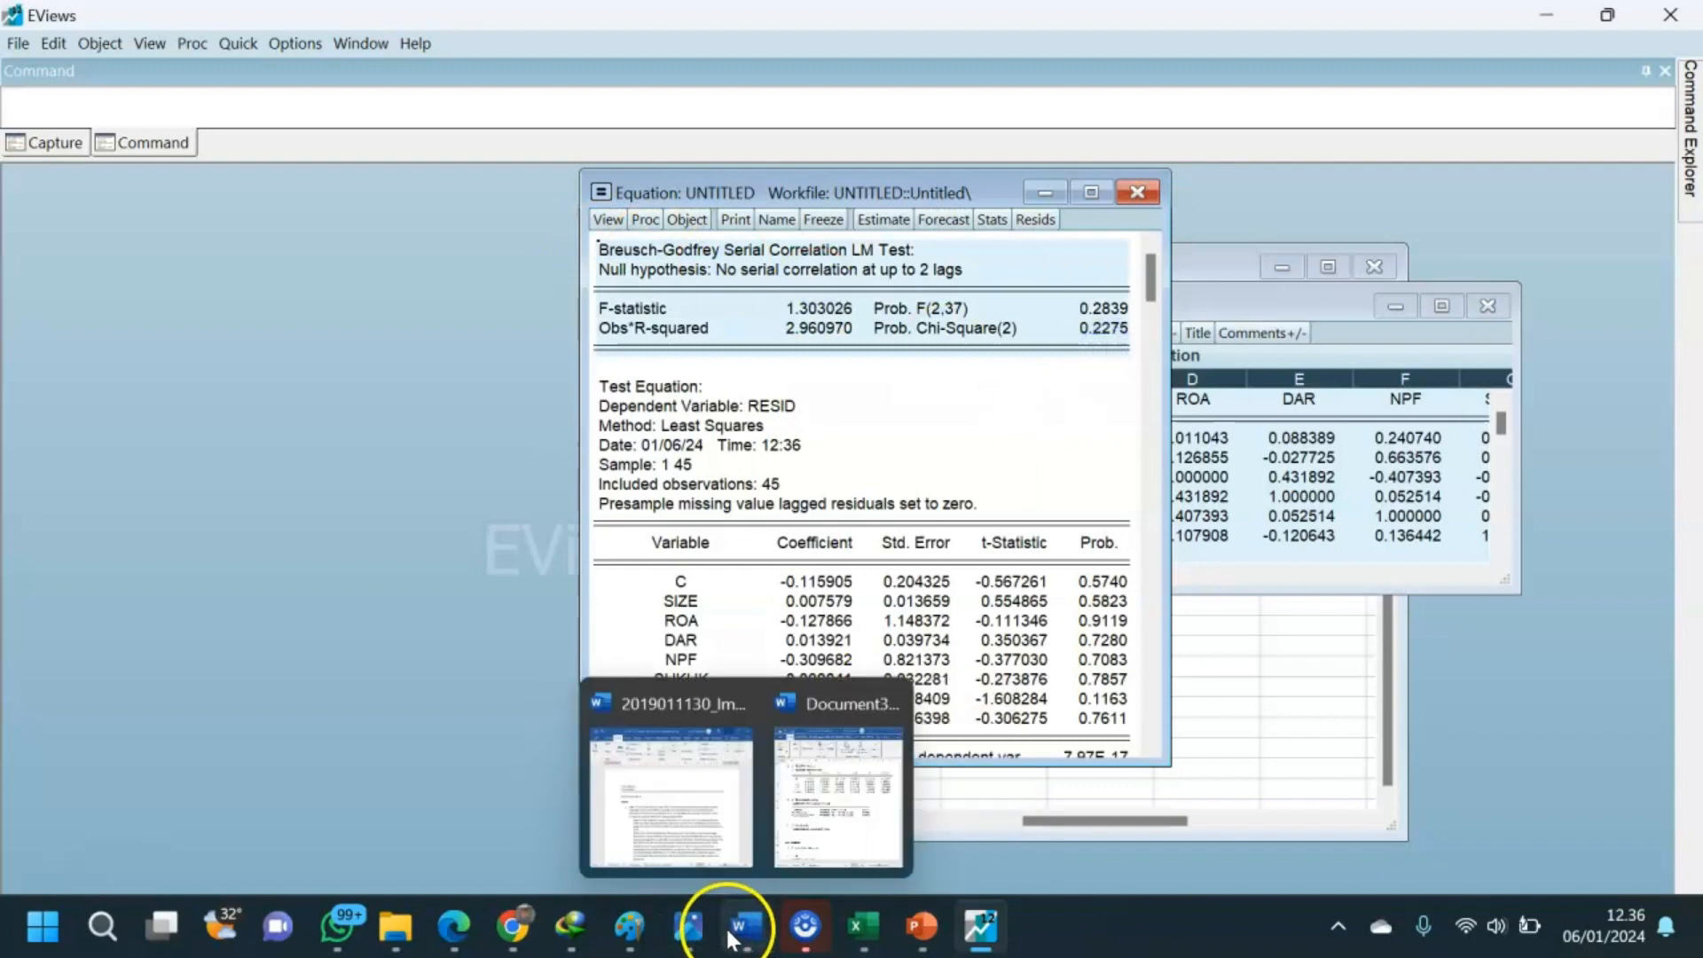
left_click(837, 803)
key("ctrl+v")
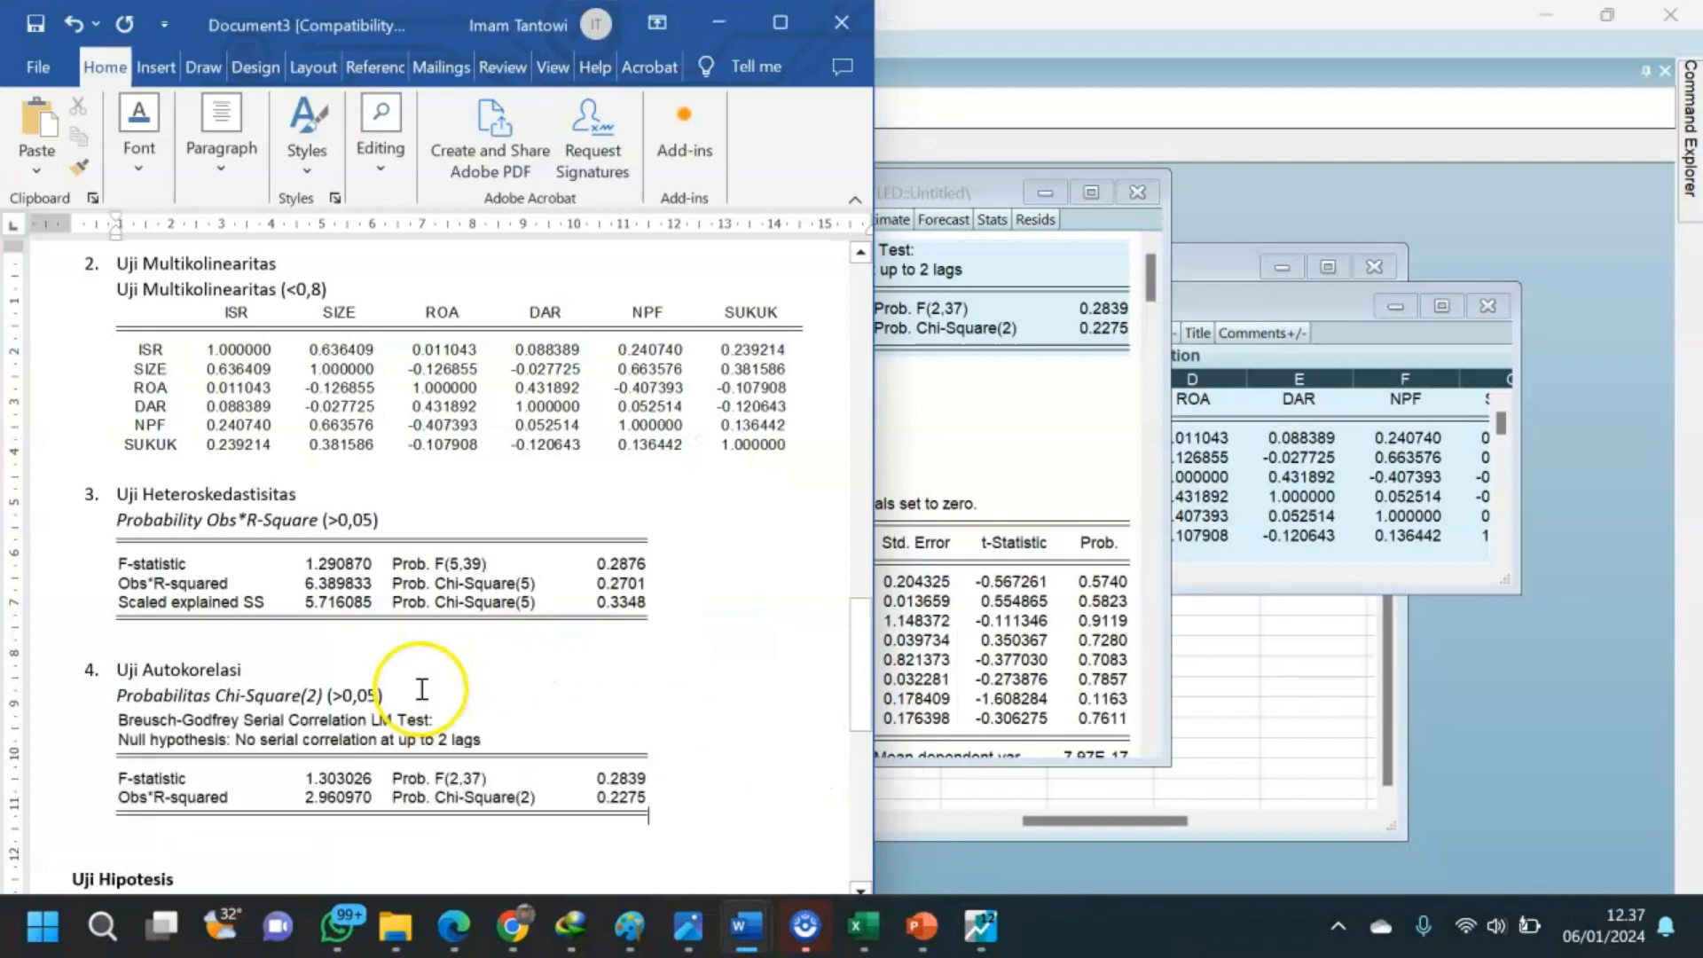
Compare the Prob. Chi-Square(2) value with the >0,05 autocorrelation criterion and review the Uji Hipotesis section of the document.
scroll(422, 689, "down", 4)
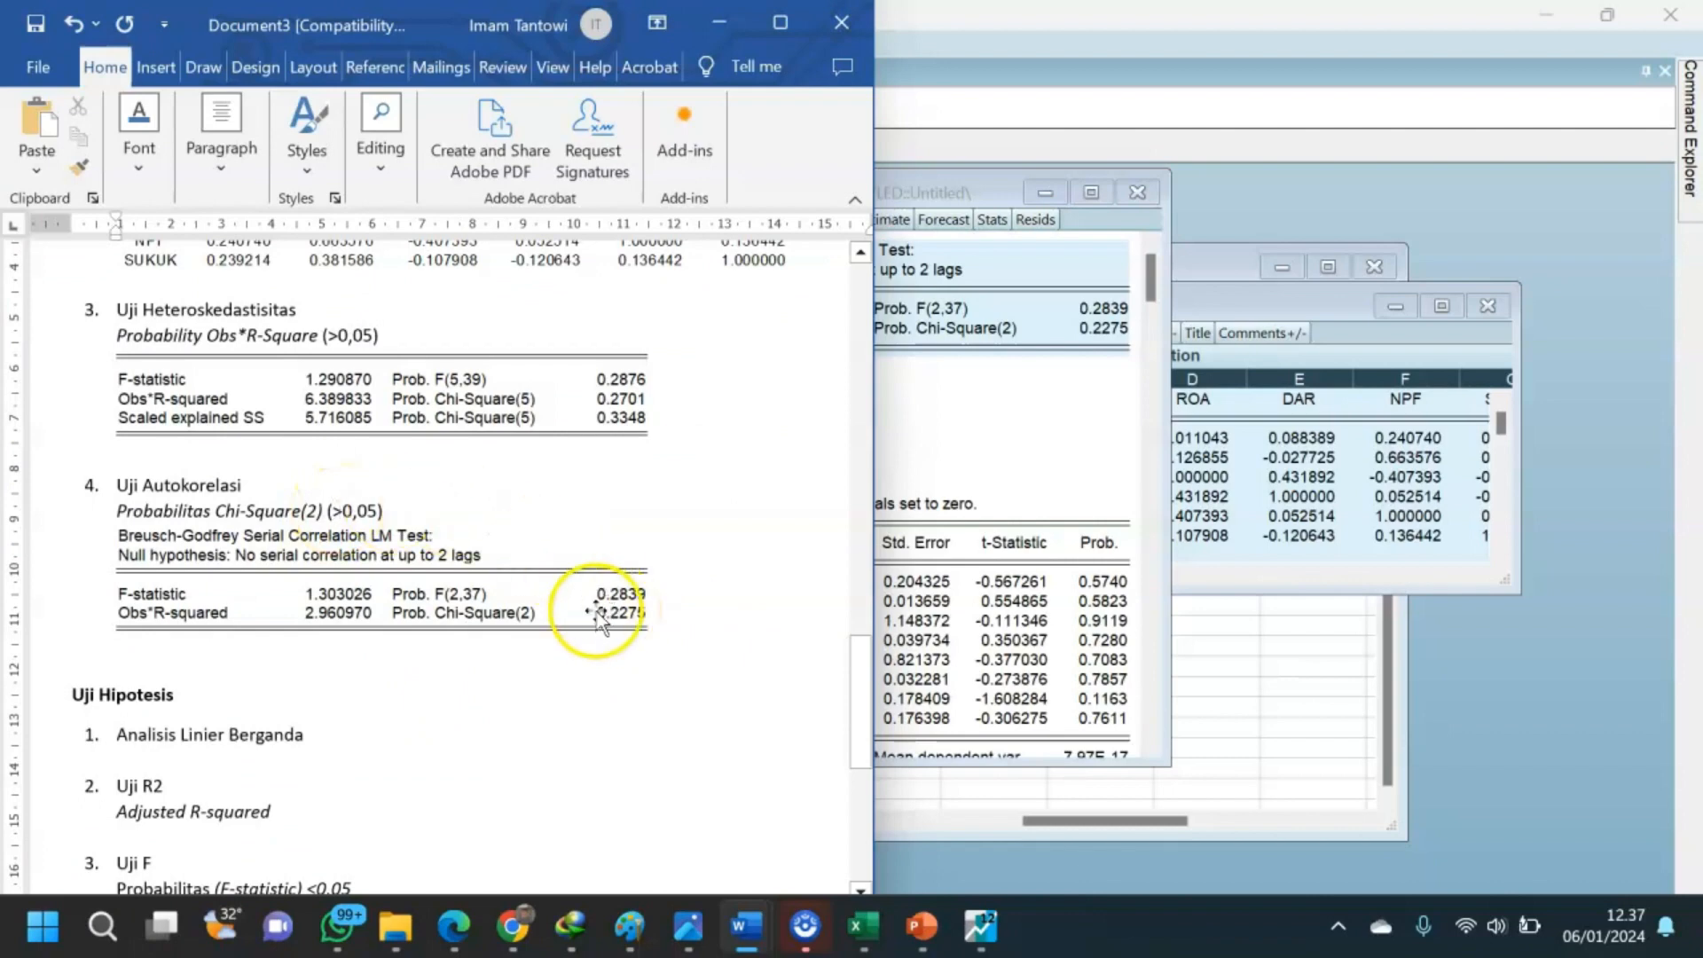
left_click(464, 612)
left_click(717, 611)
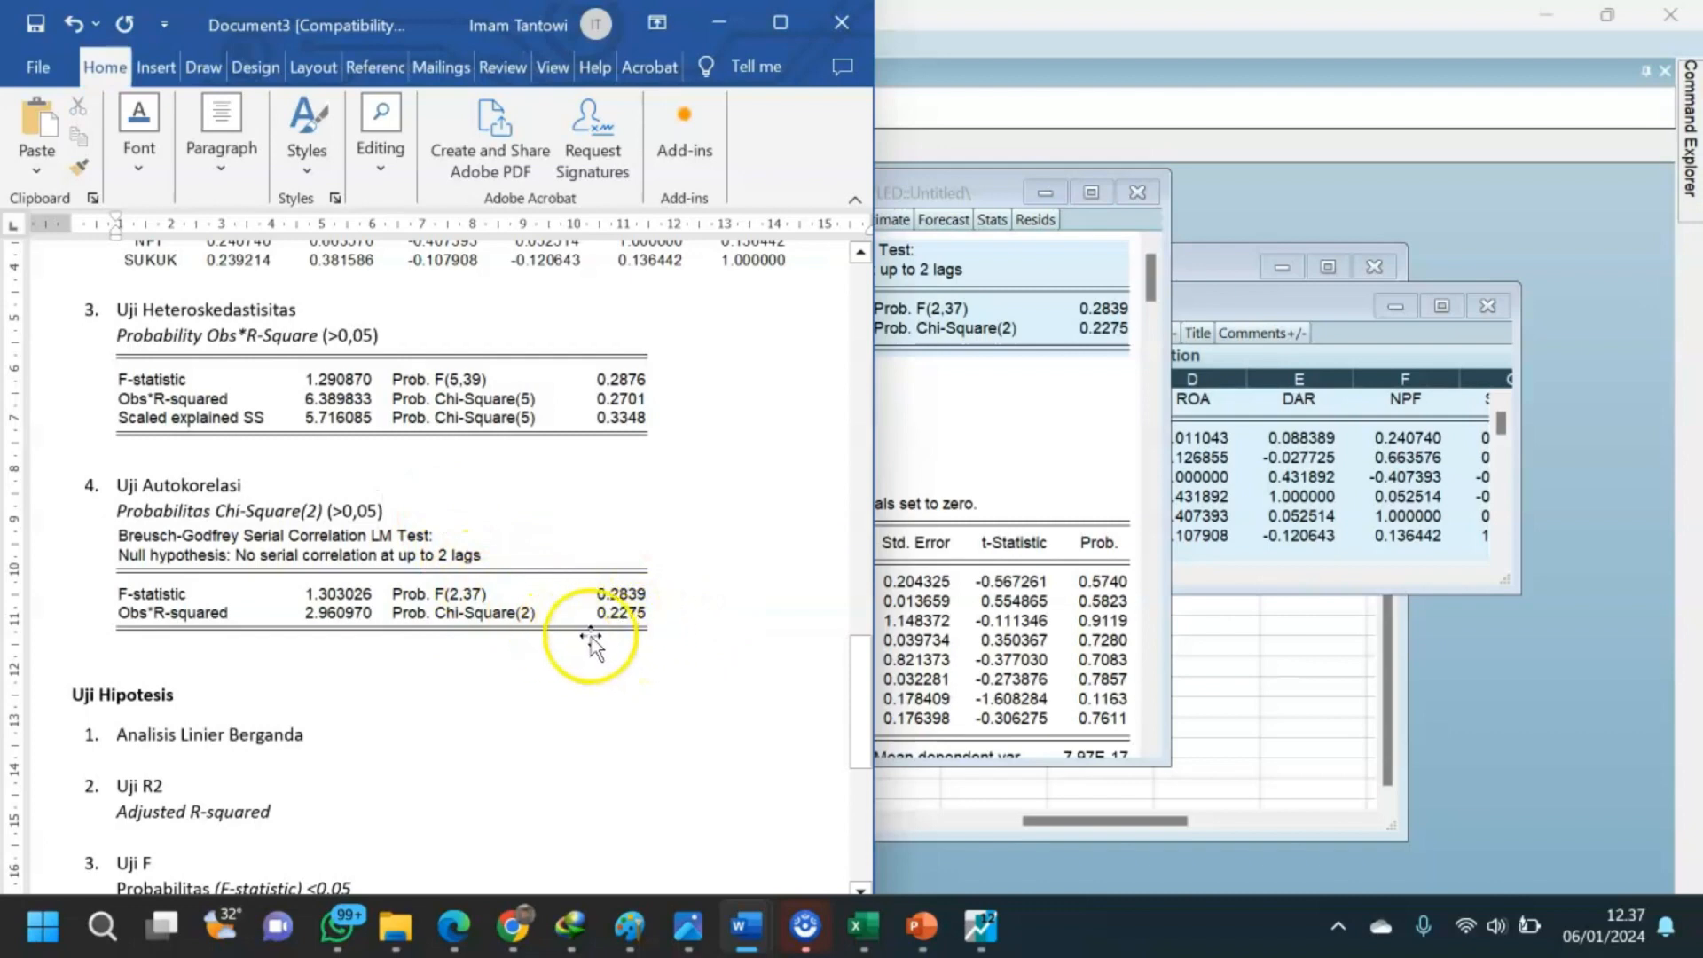
triple_click(346, 510)
left_click(410, 510)
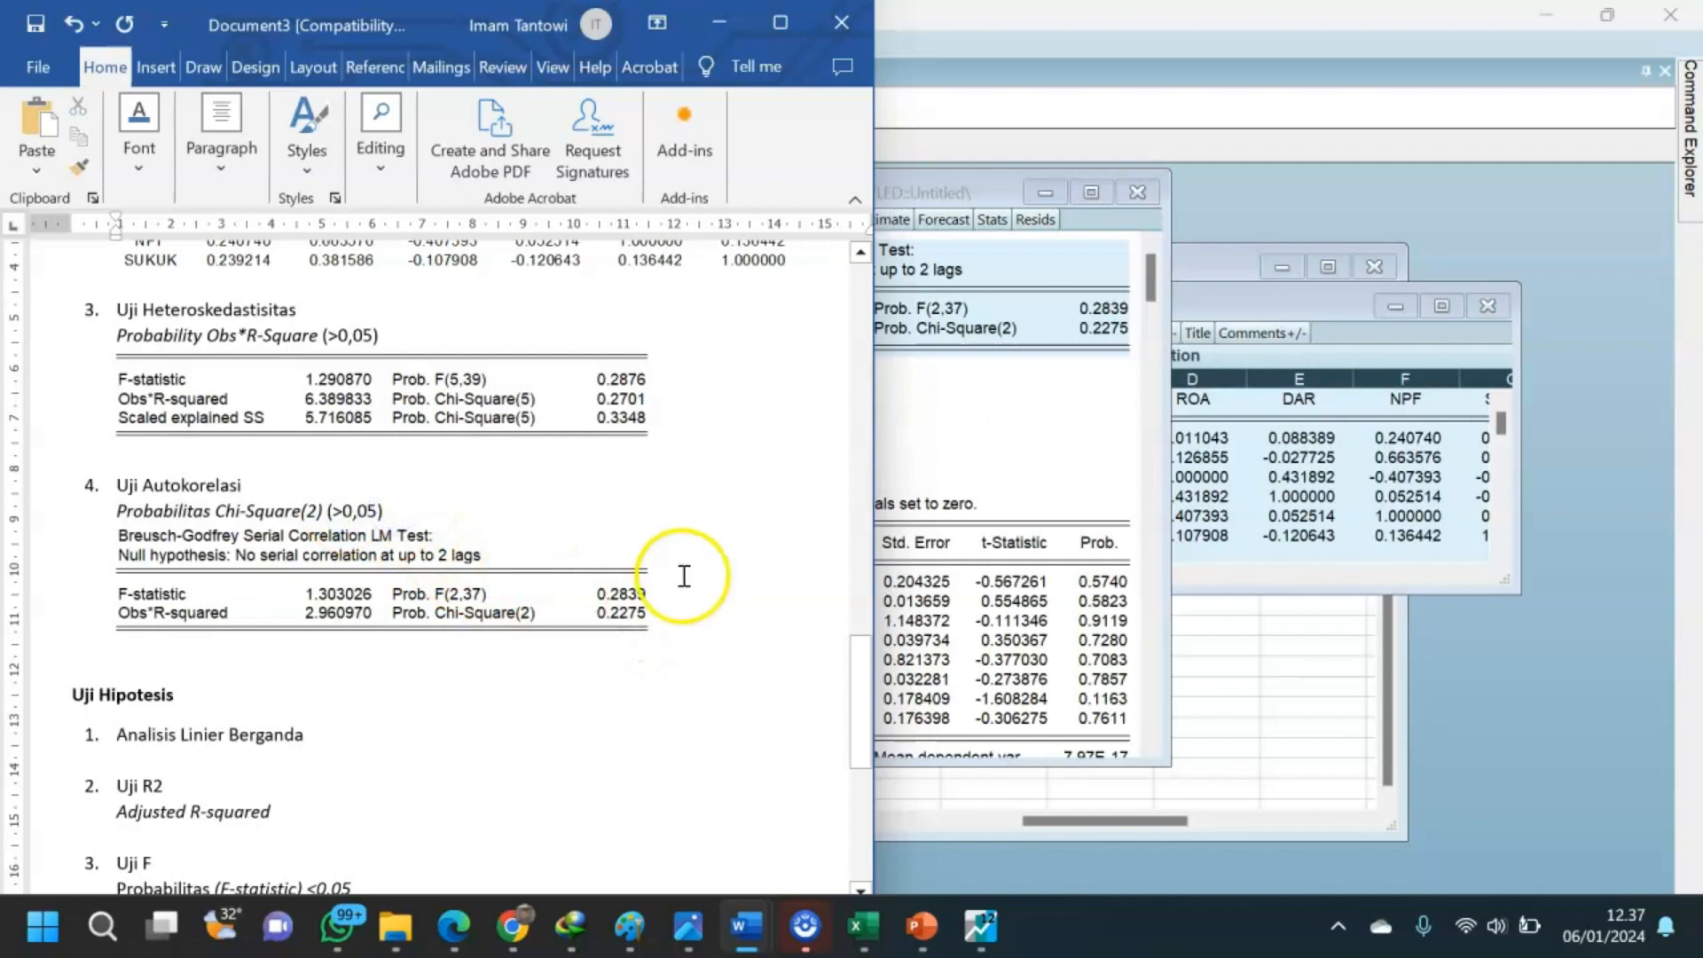
left_click(692, 667)
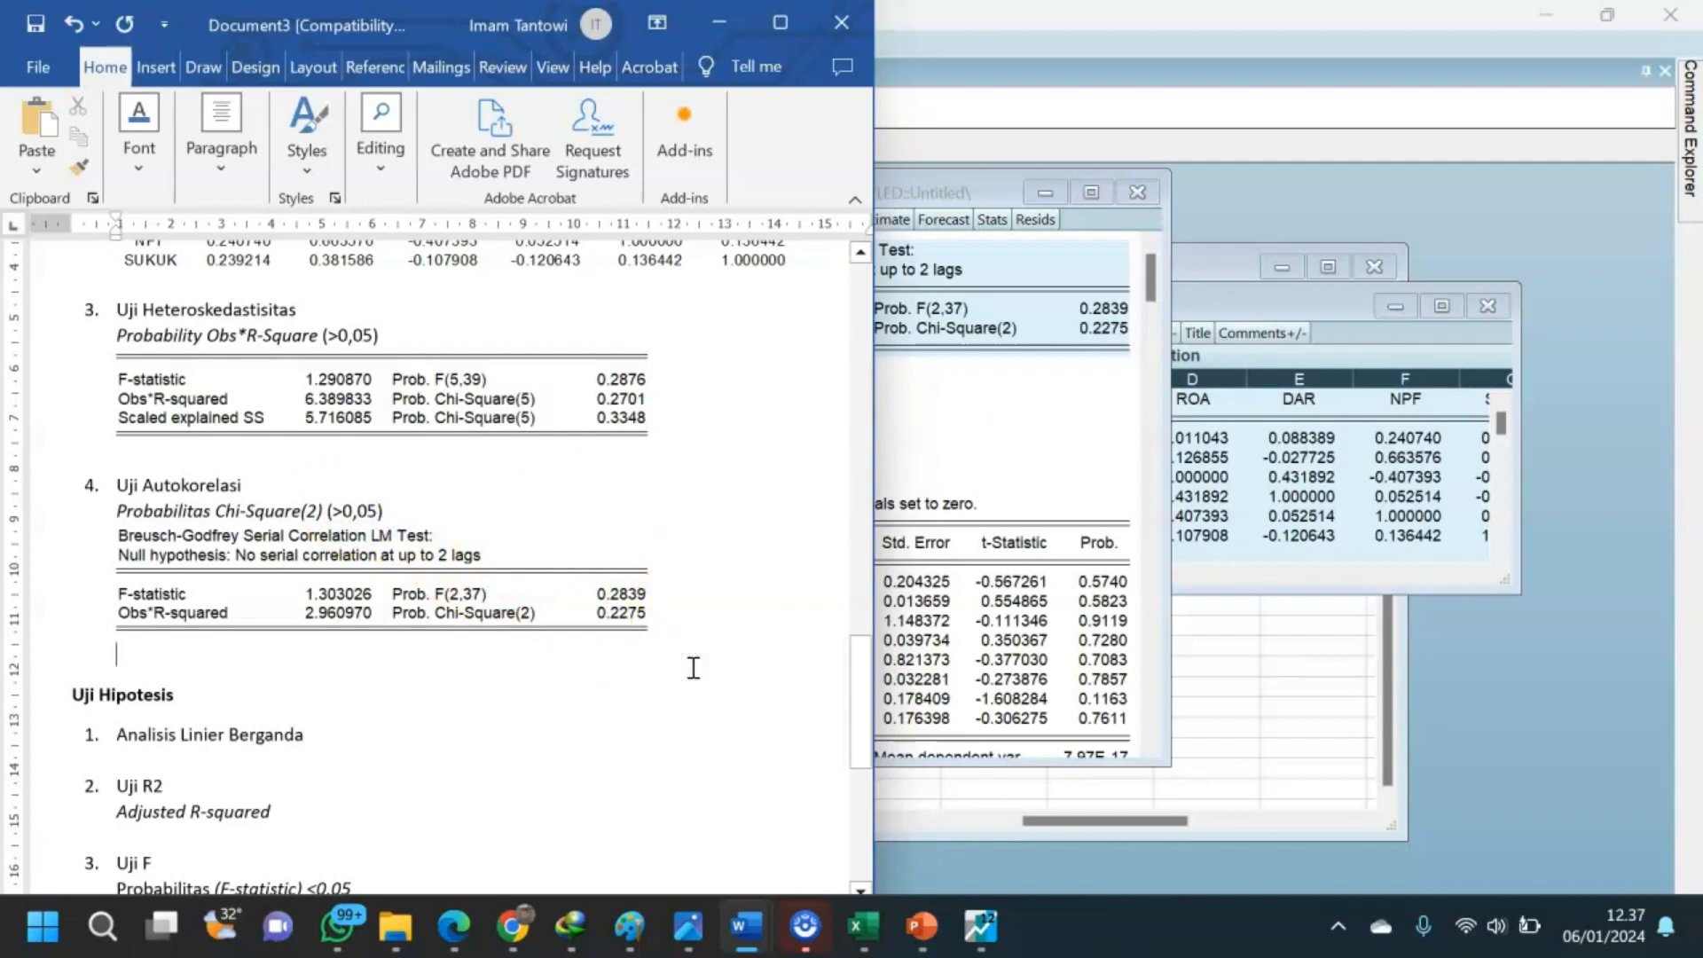
scroll(693, 667, "down", 3)
left_click(204, 491)
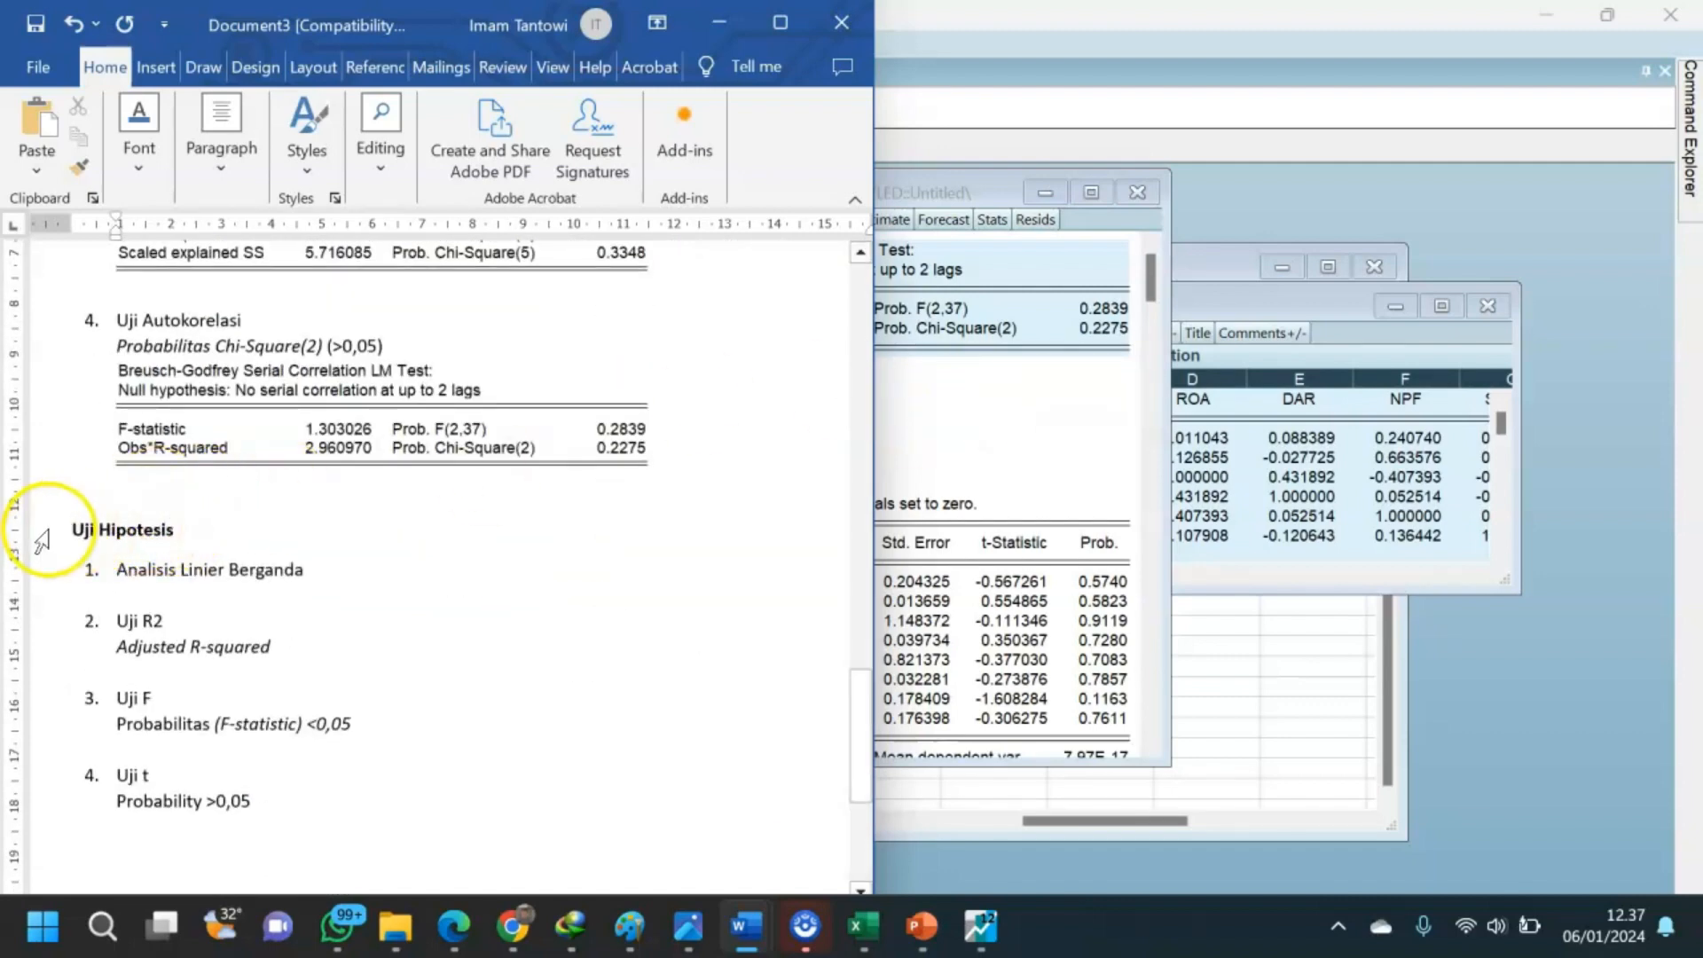
left_click_drag(70, 530, 238, 532)
left_click(255, 536)
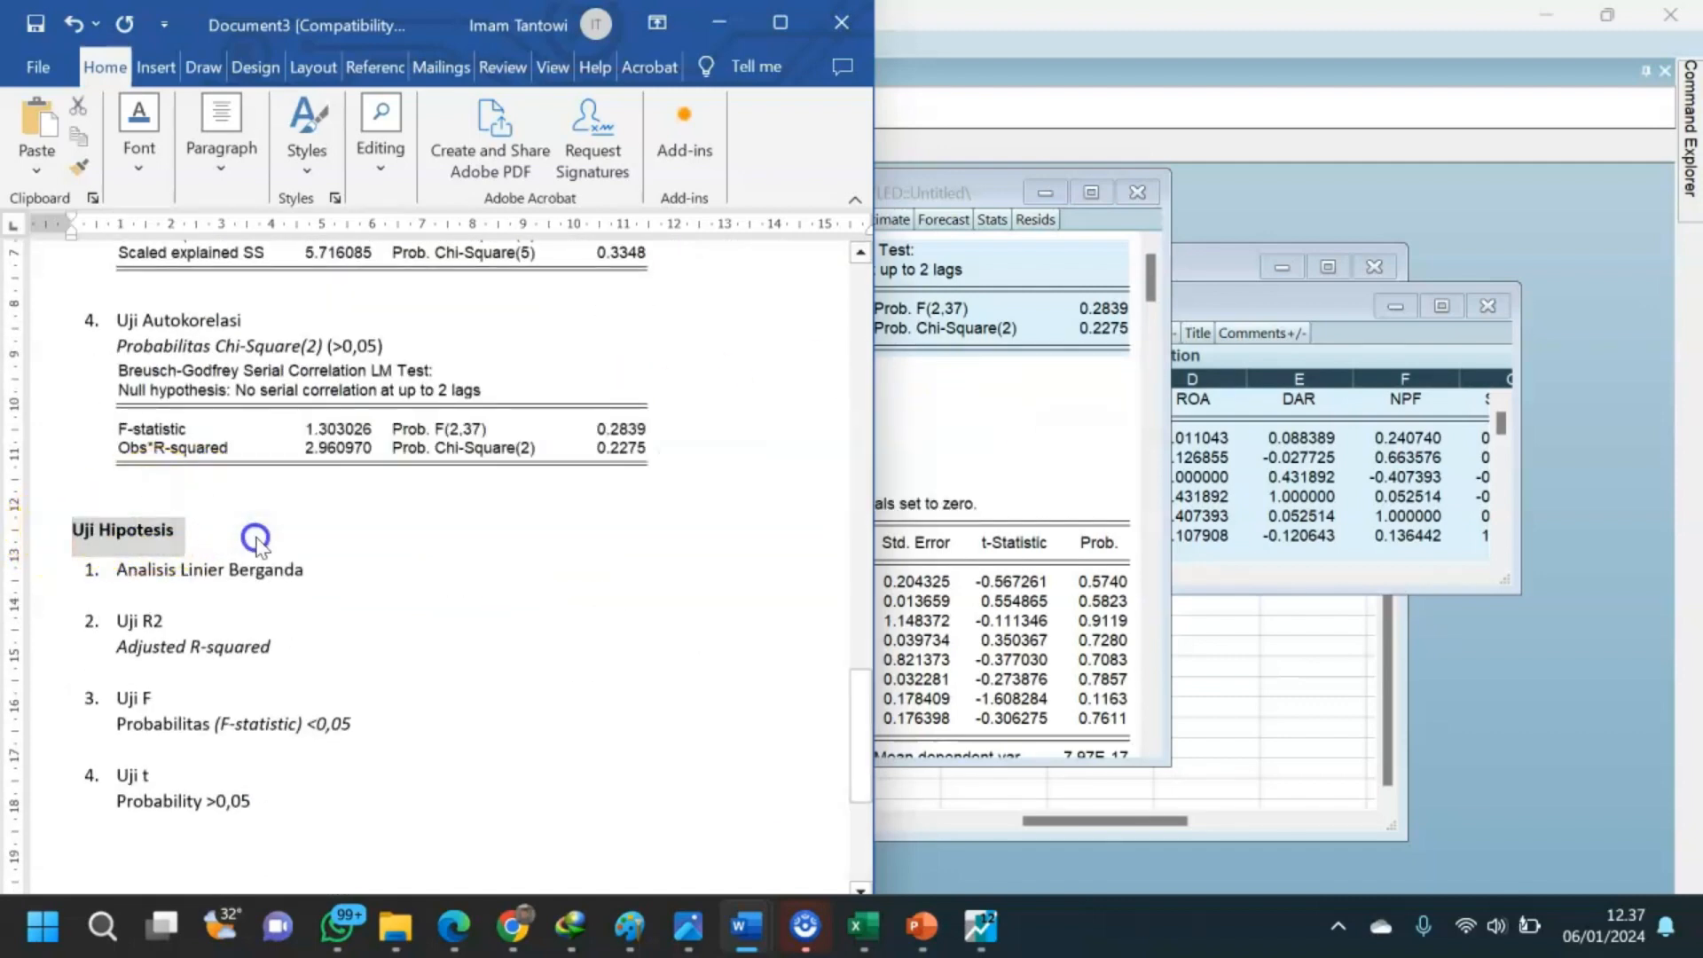
Return to EViews and estimate isr c size roa dar npf sukuk by Least Squares for sample 1 45, replacing the untitled equation.
left_click(886, 391)
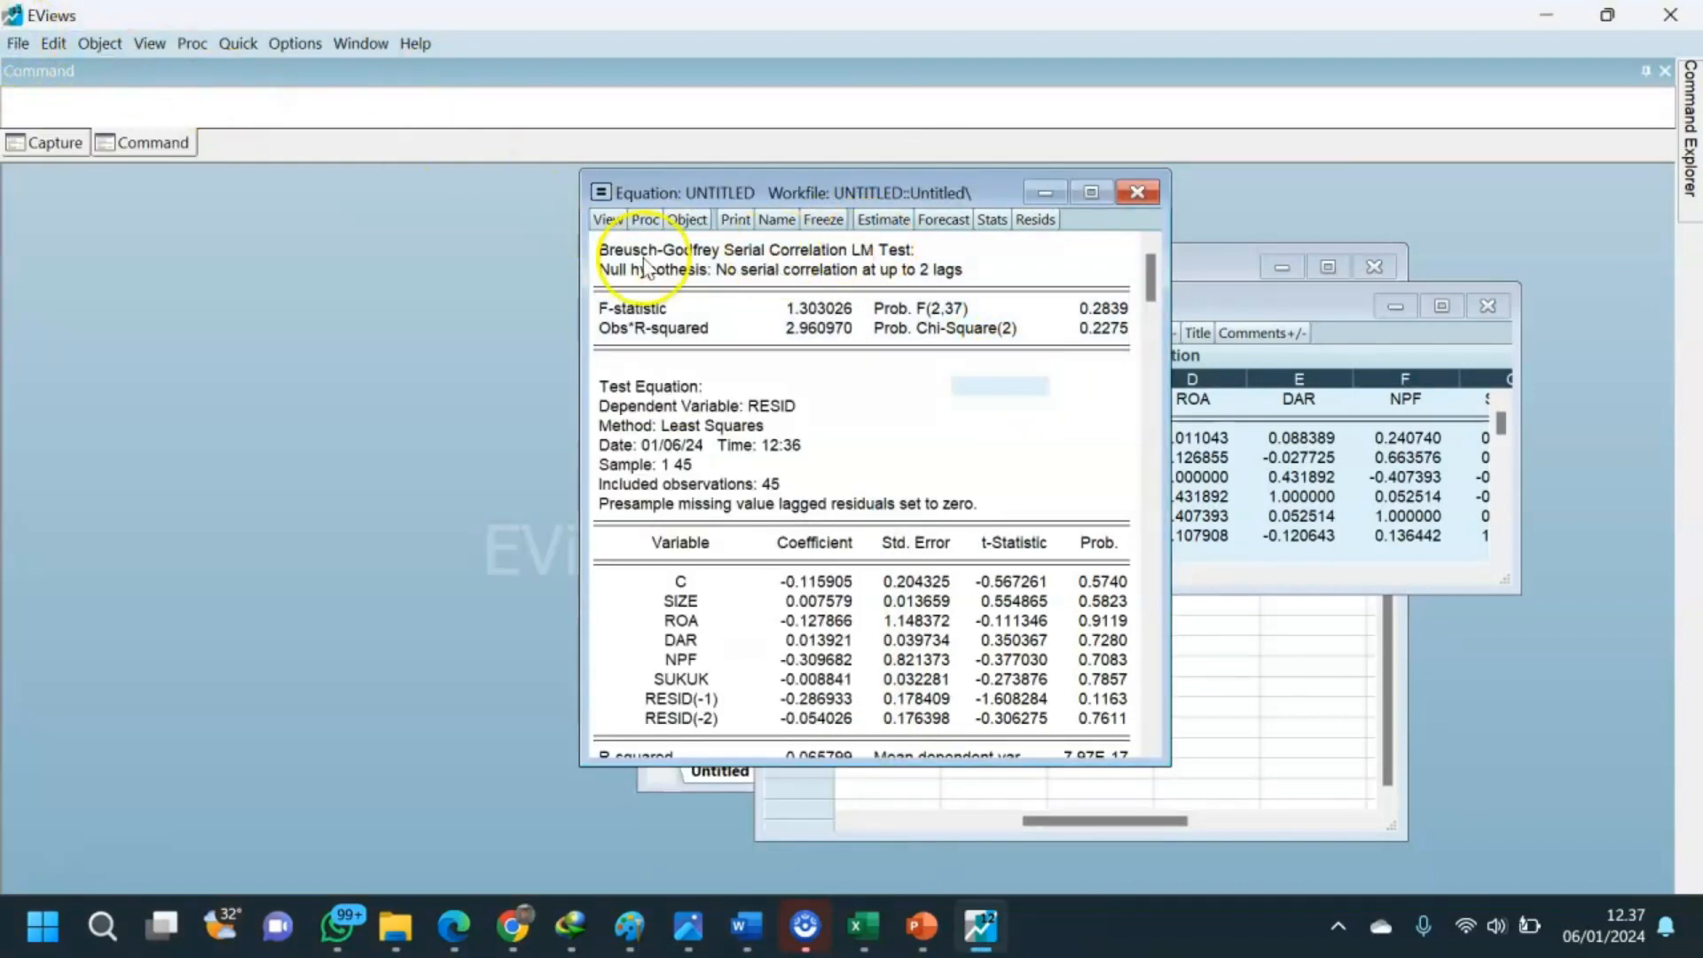
left_click(606, 219)
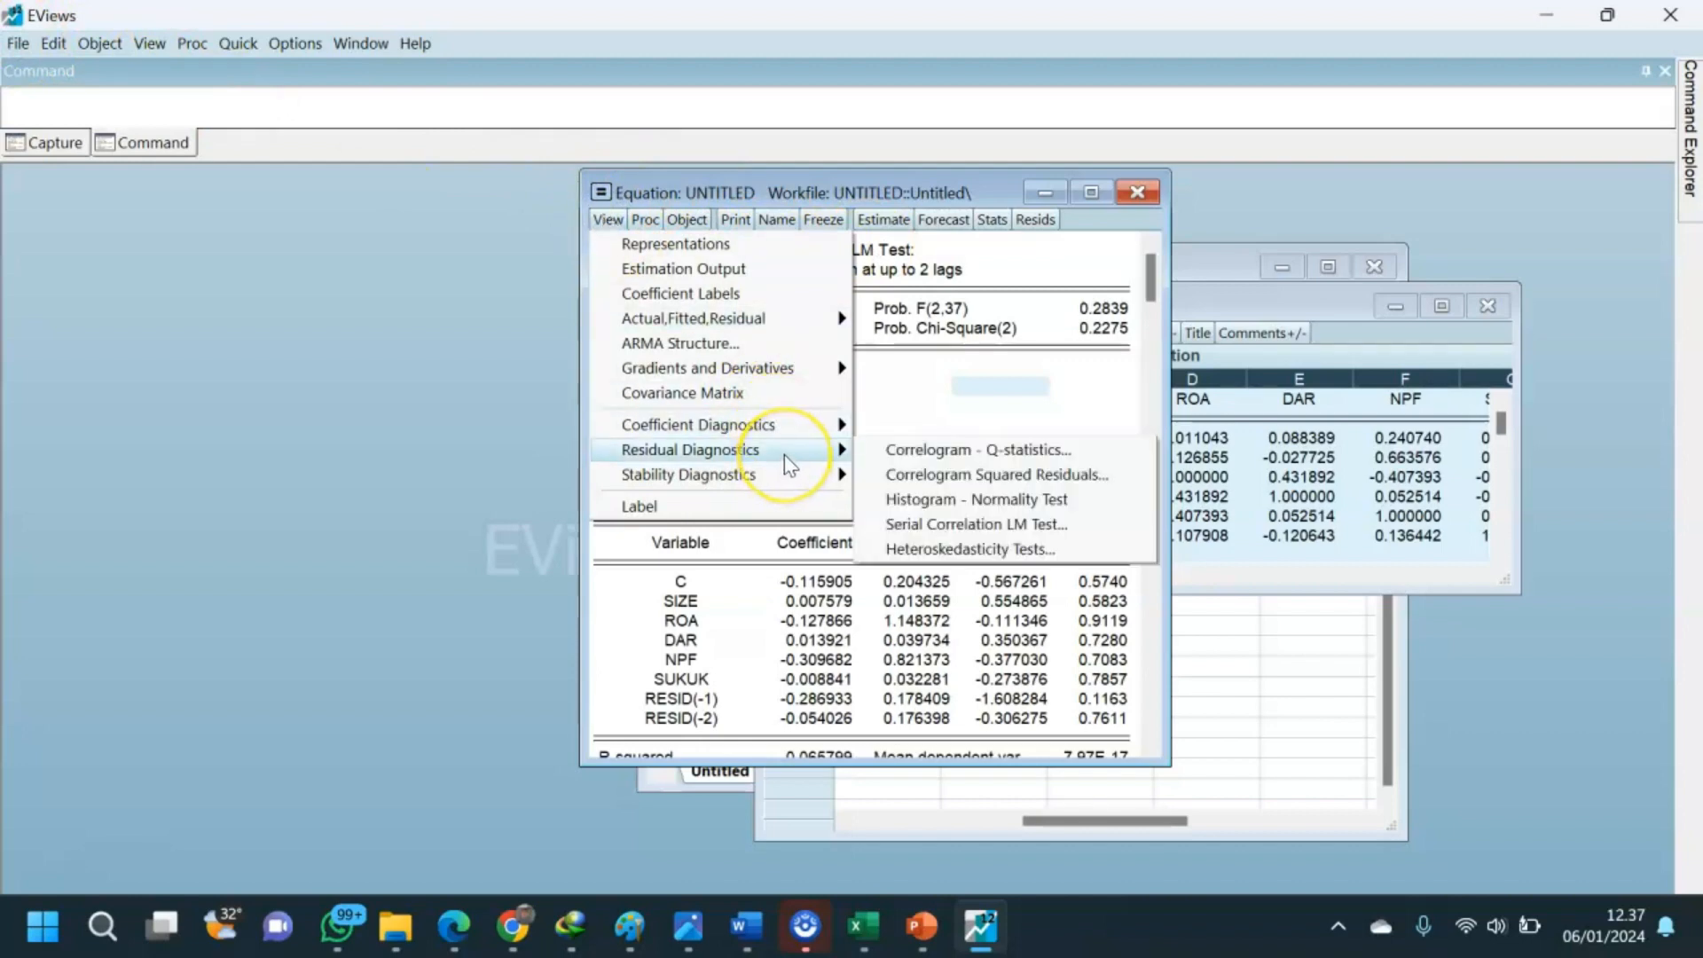
left_click(333, 188)
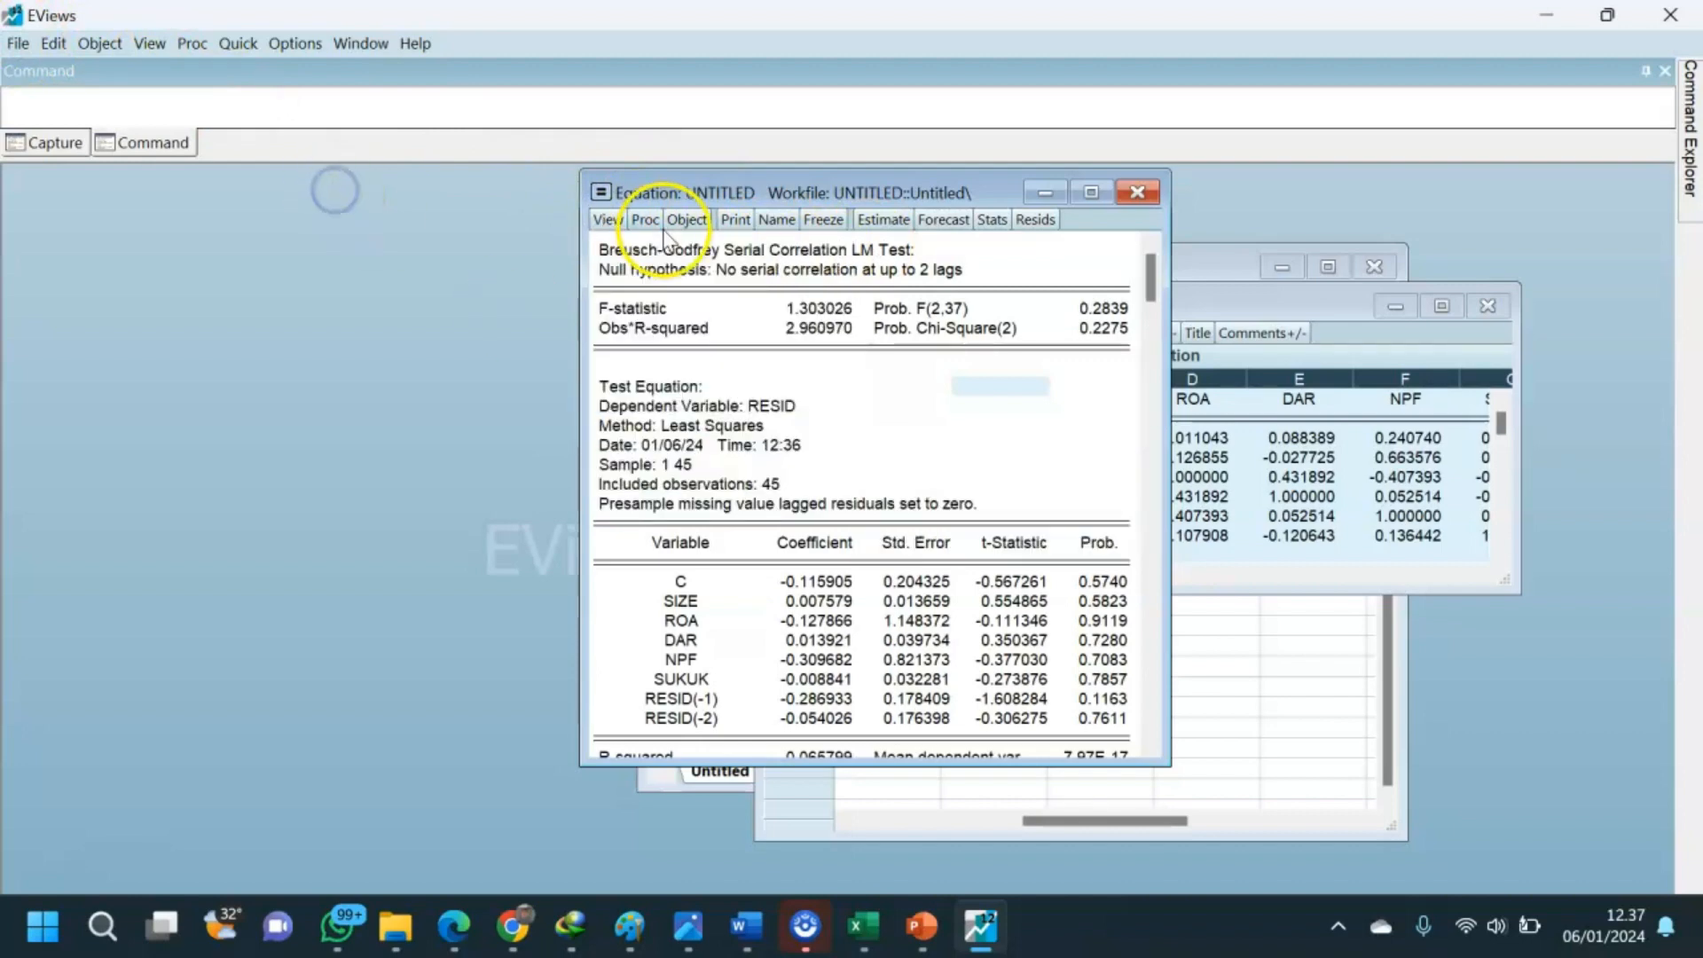
left_click(231, 46)
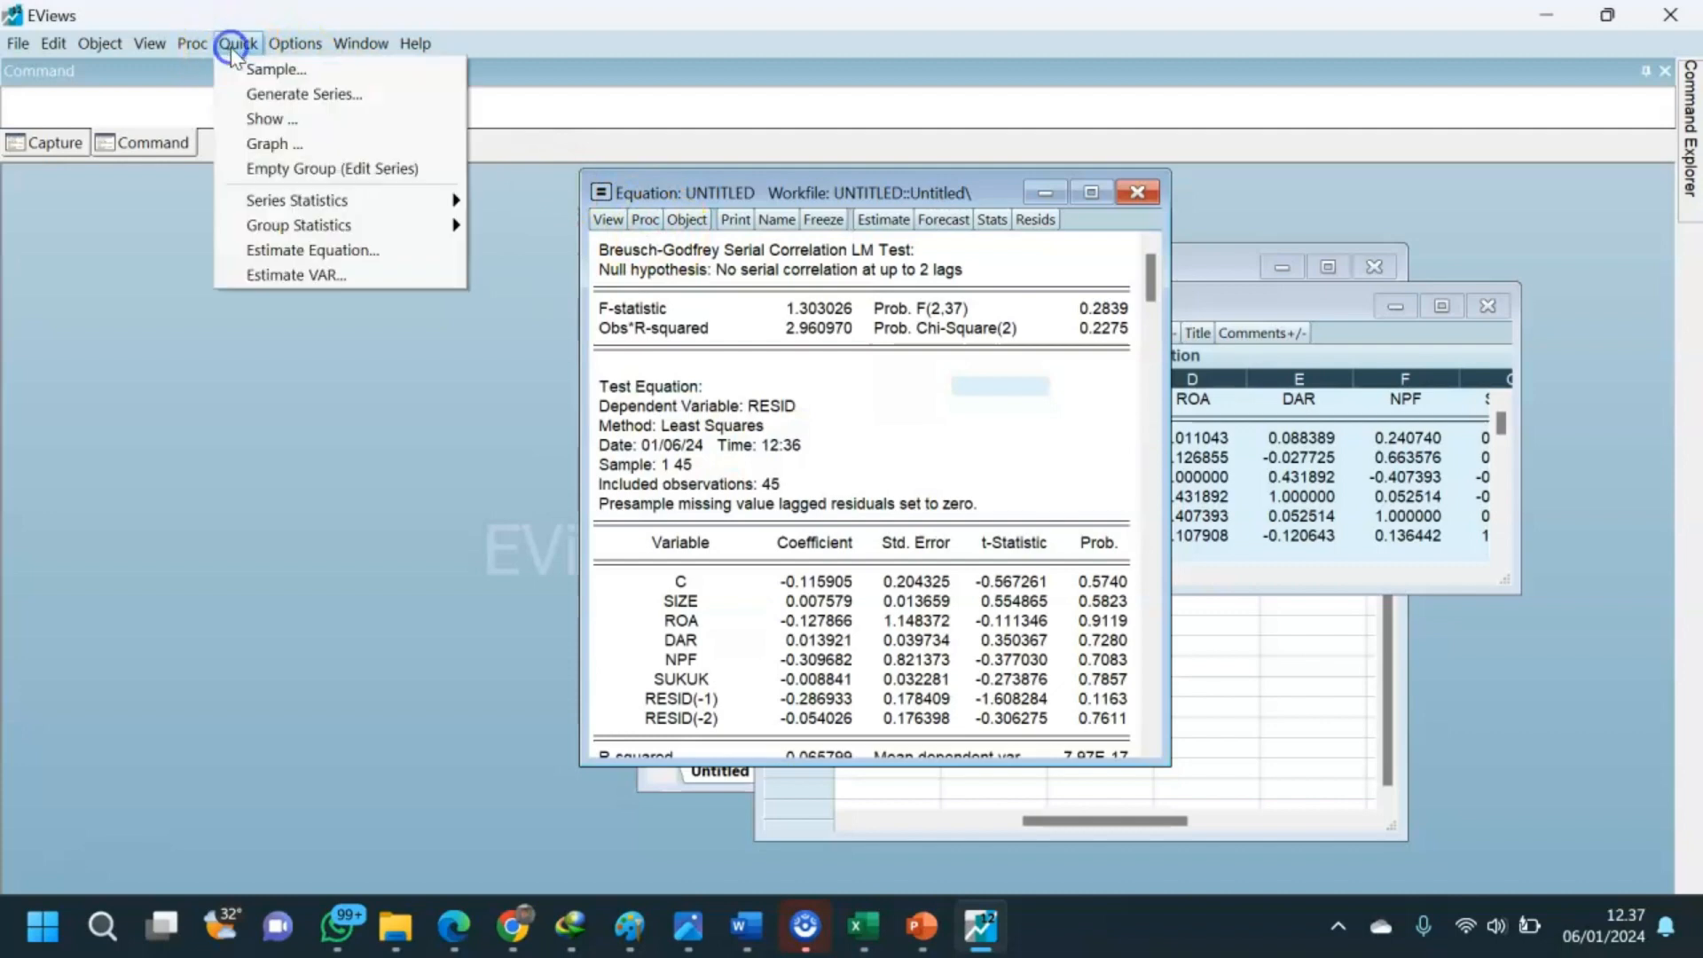
left_click(353, 245)
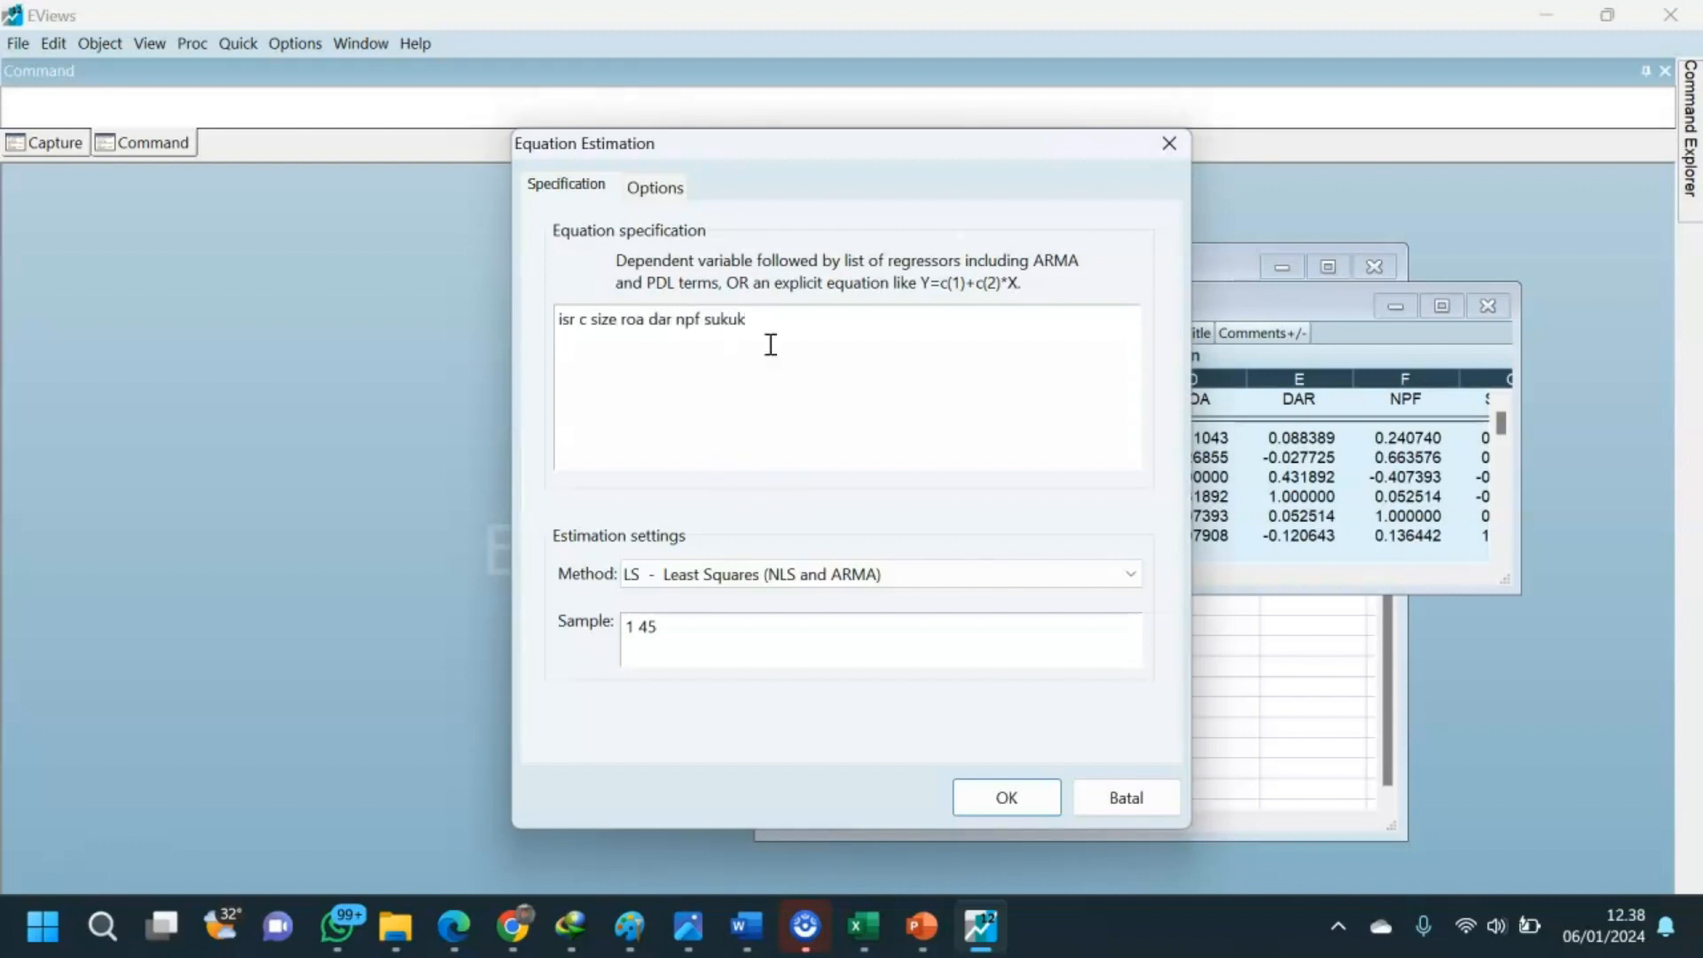
left_click(998, 802)
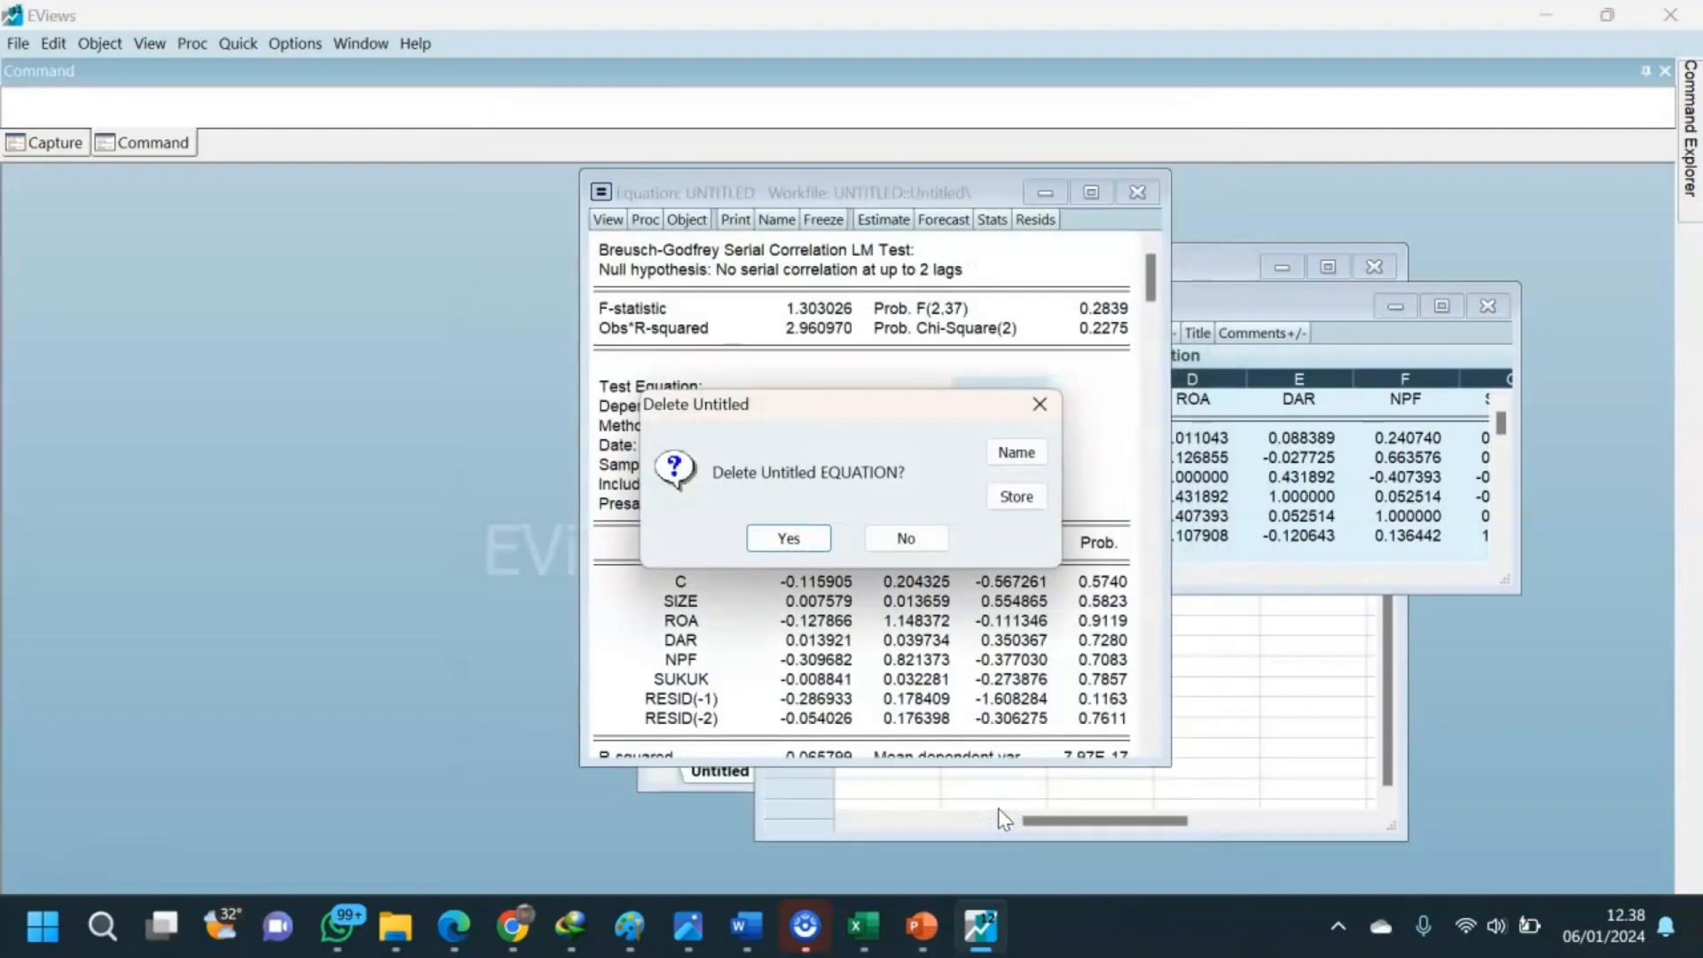
left_click(788, 537)
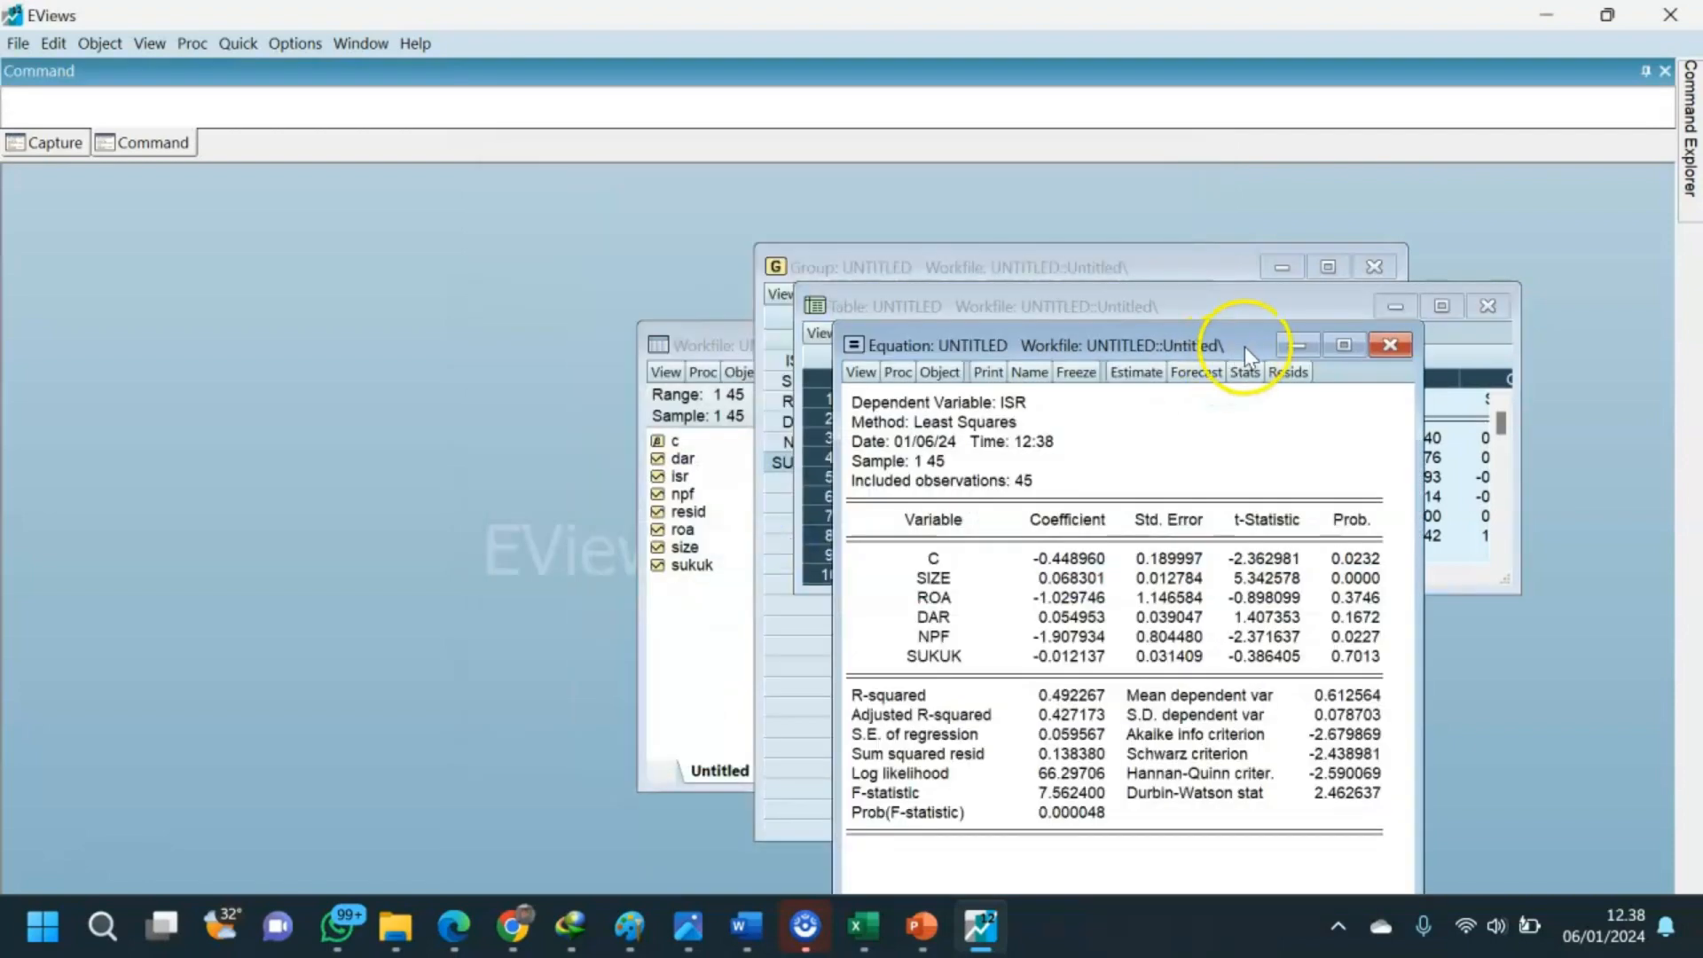
Copy the full Least Squares output of the ISR equation from EViews and paste it under Analisis Linier Berganda in the Word document.
left_click_drag(1257, 348, 911, 213)
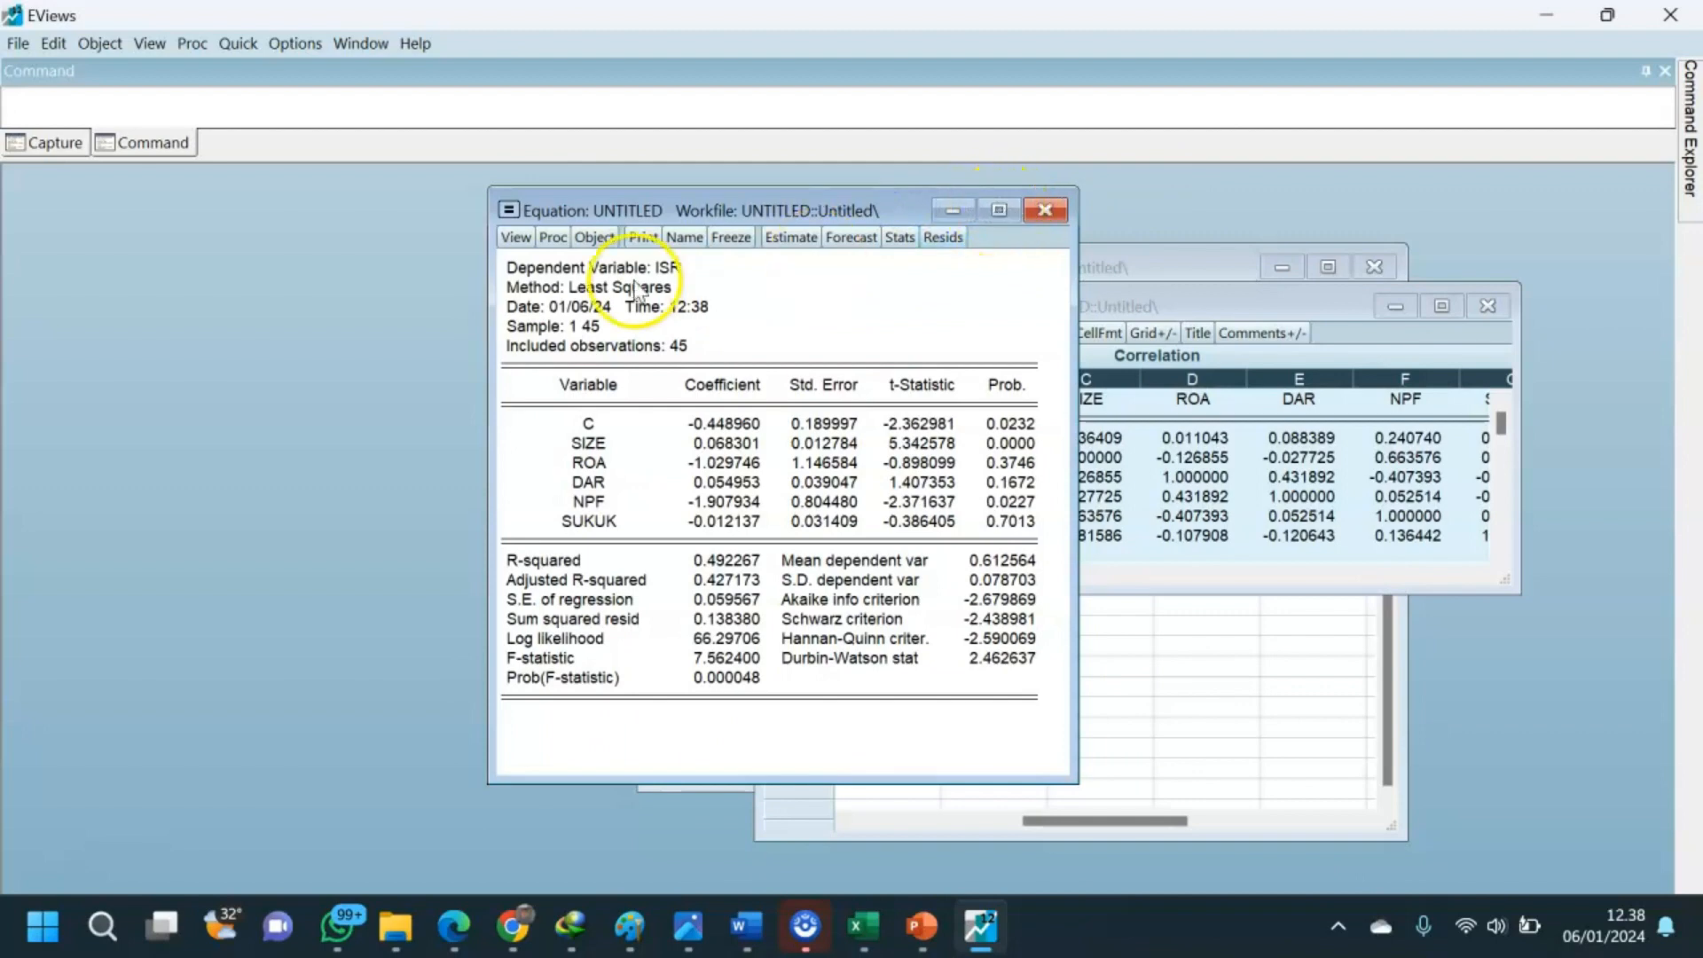
left_click_drag(504, 262, 1022, 733)
key("ctrl+c")
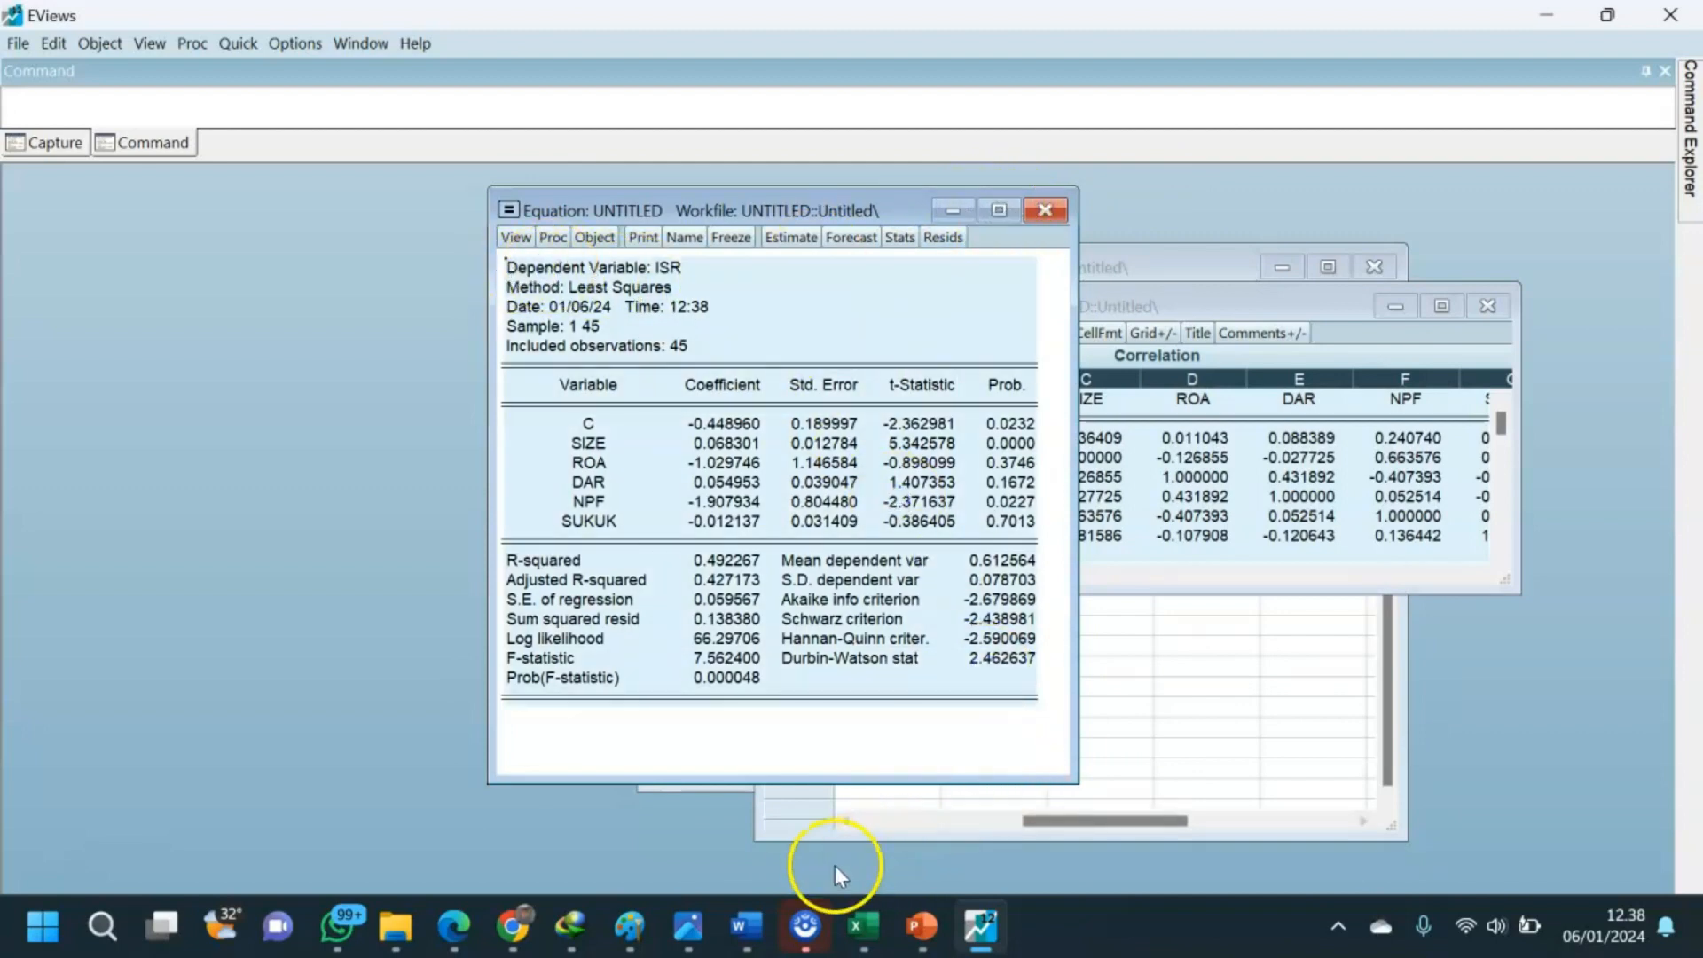
mouse_move(748, 913)
left_click(847, 696)
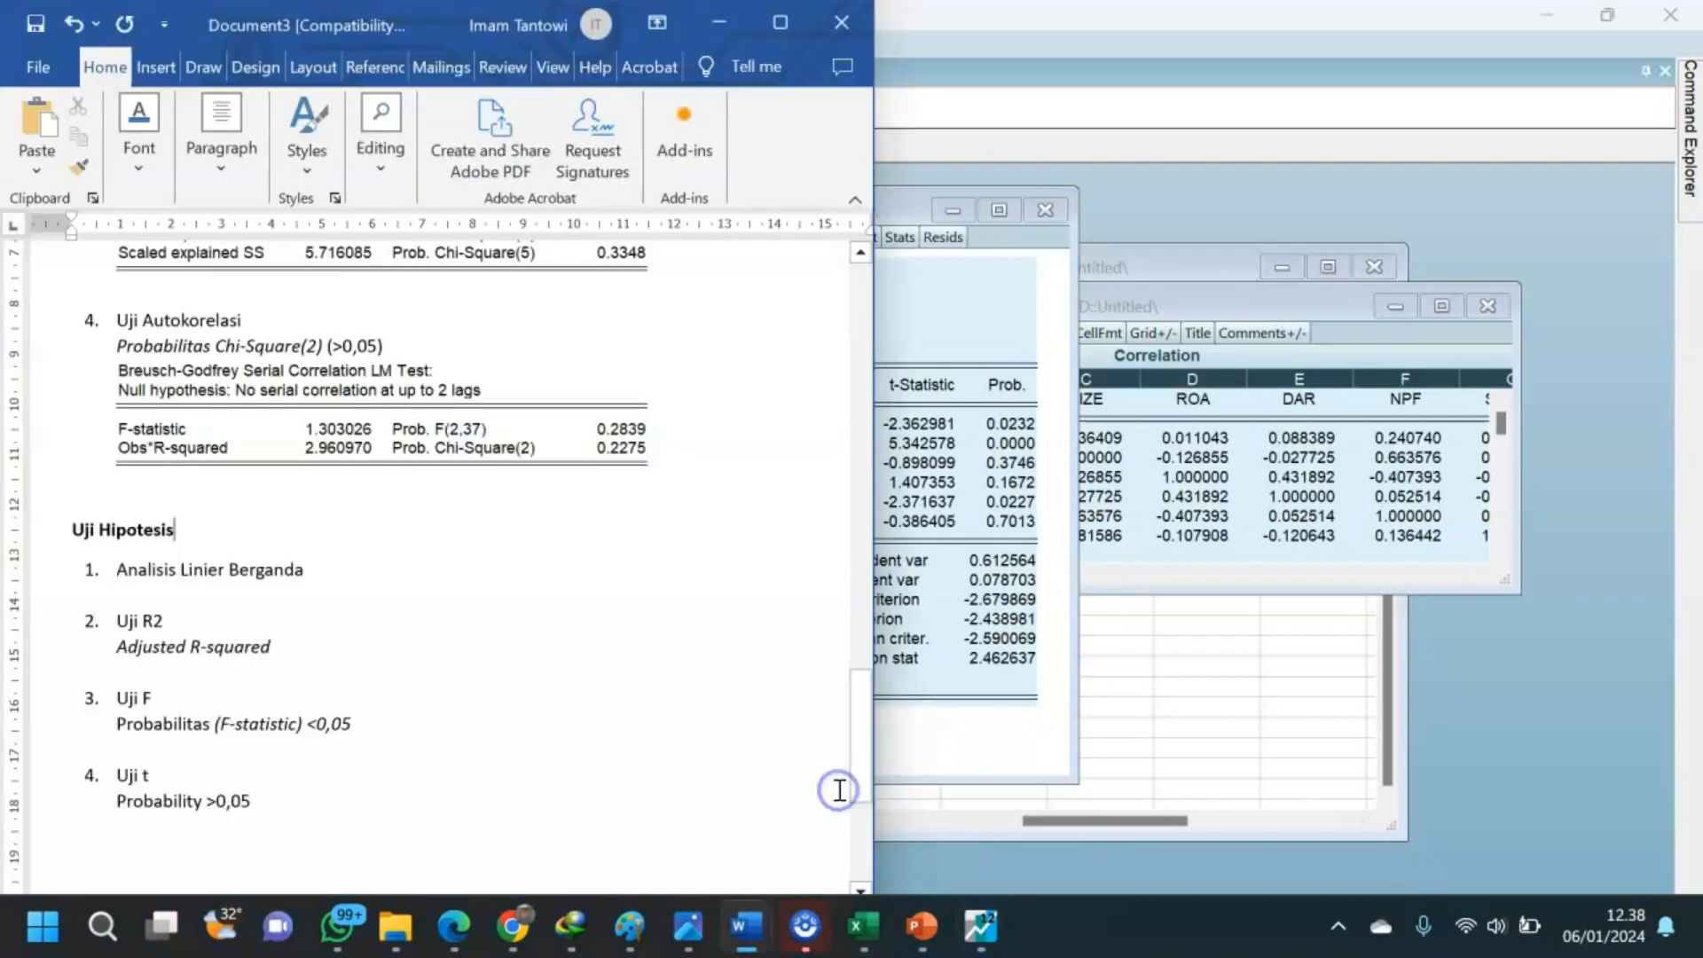
left_click(344, 572)
key("Return")
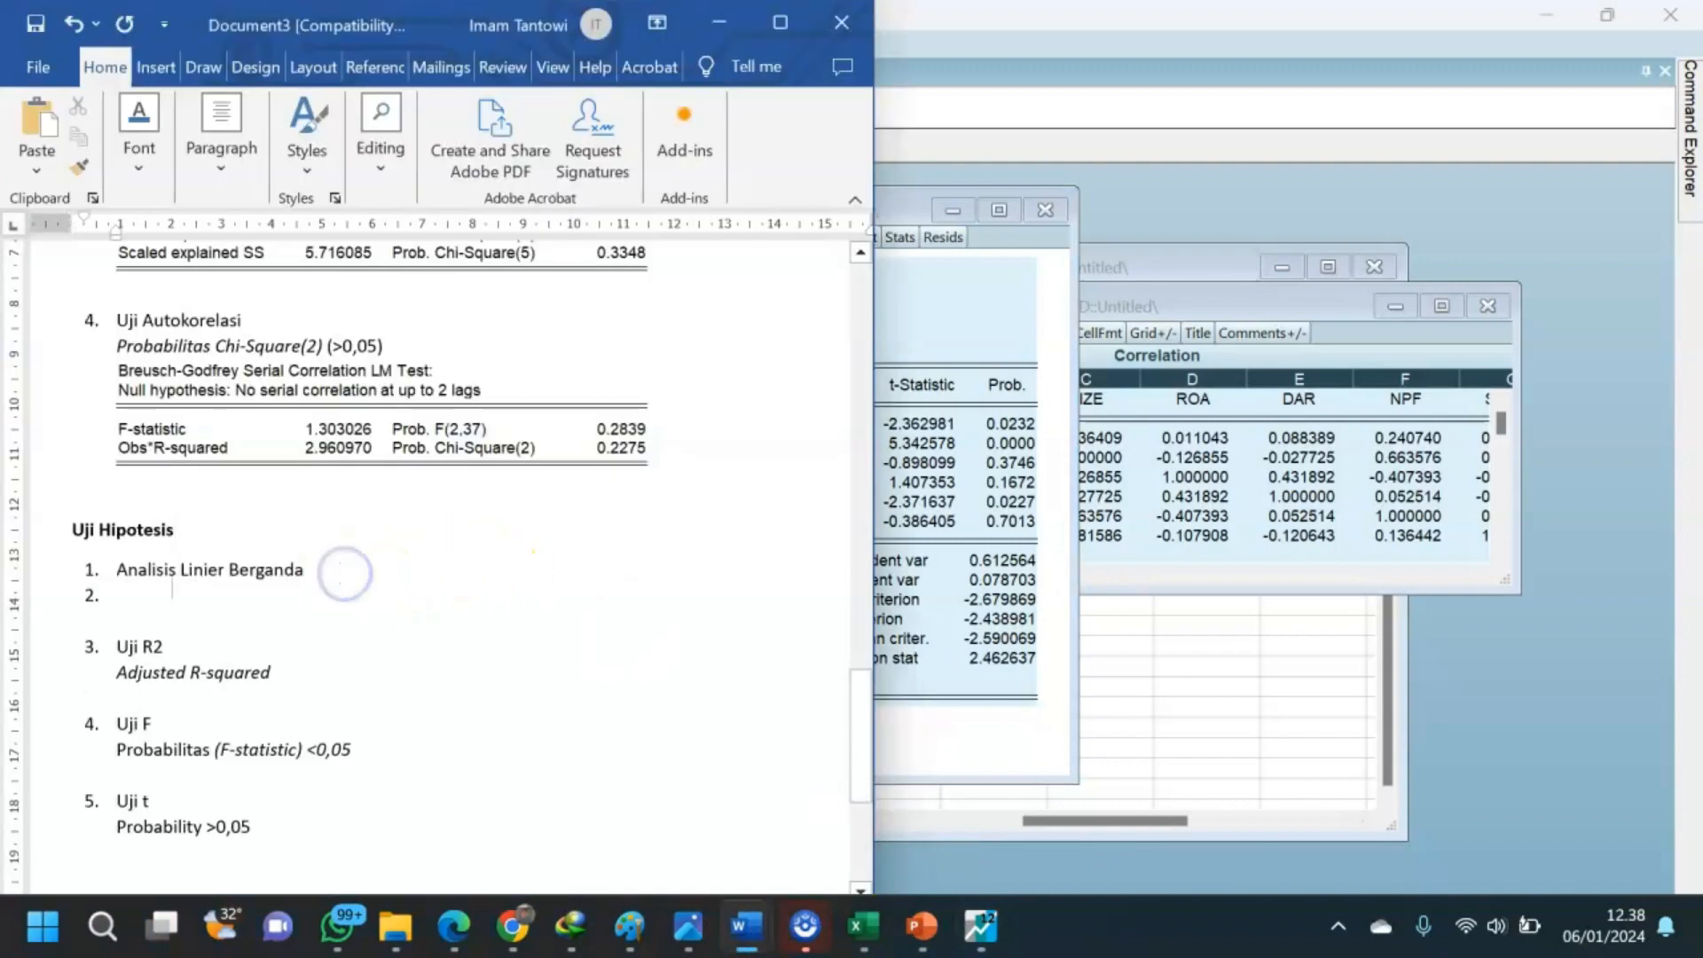
key("BackSpace")
key("ctrl+v")
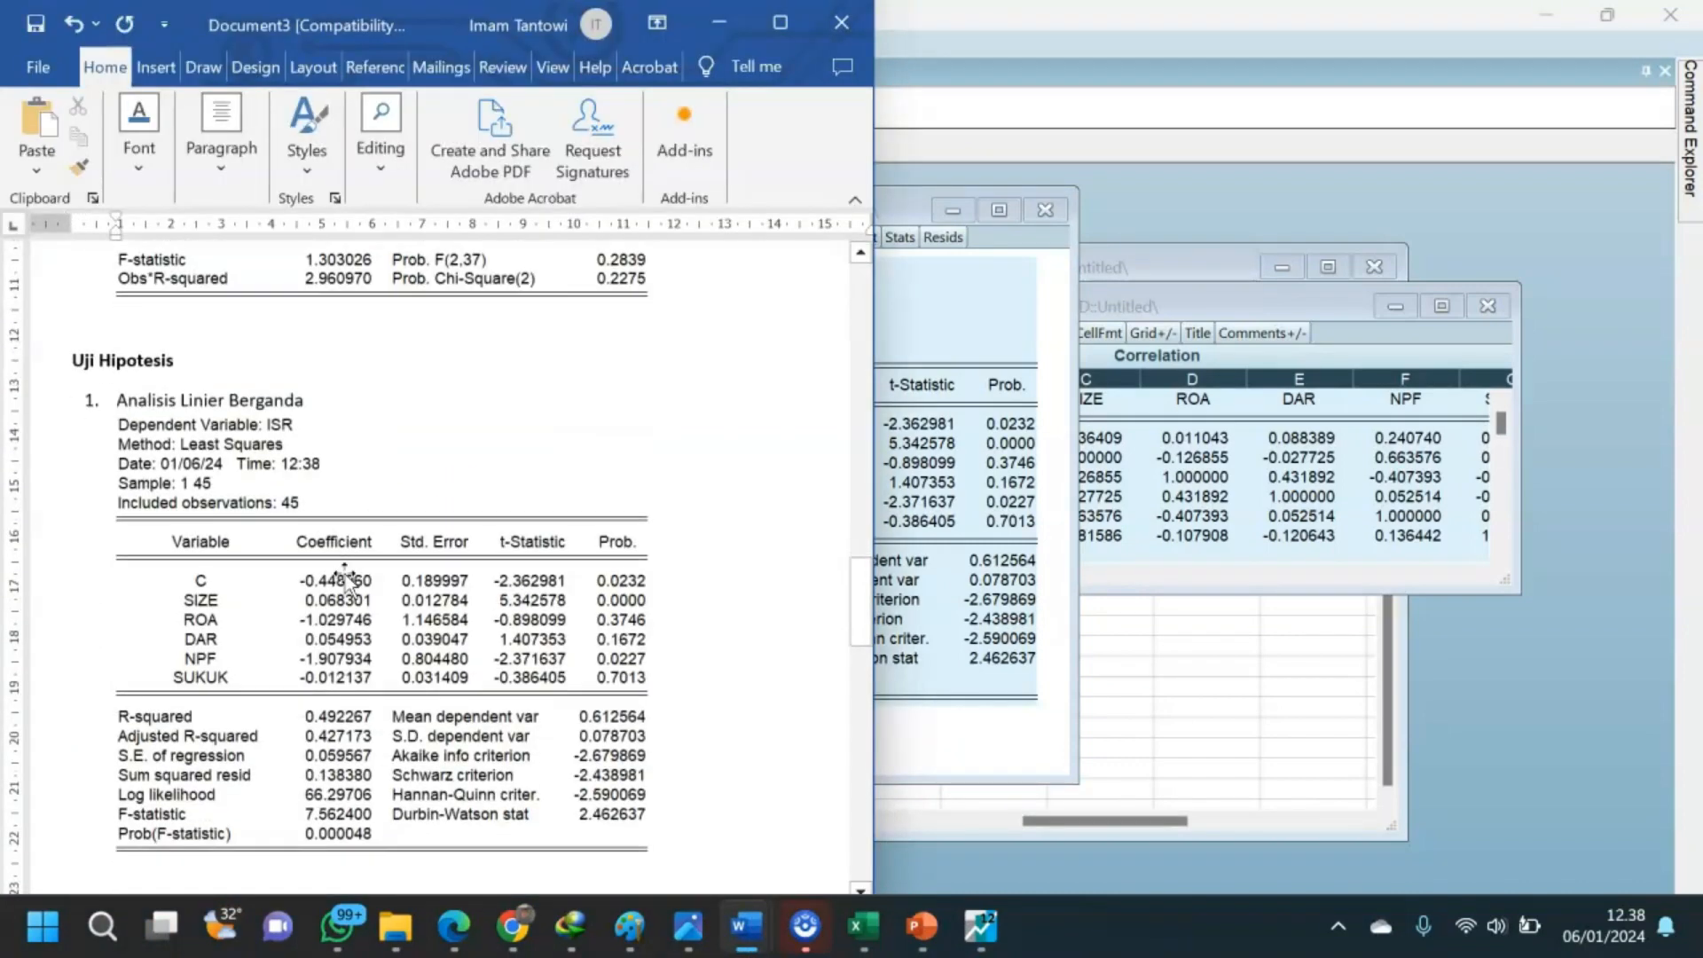
Review the pasted regression output under Analisis Linier Berganda and the headings of the remaining hypothesis tests.
scroll(606, 605, "down", 2)
scroll(608, 604, "down", 1)
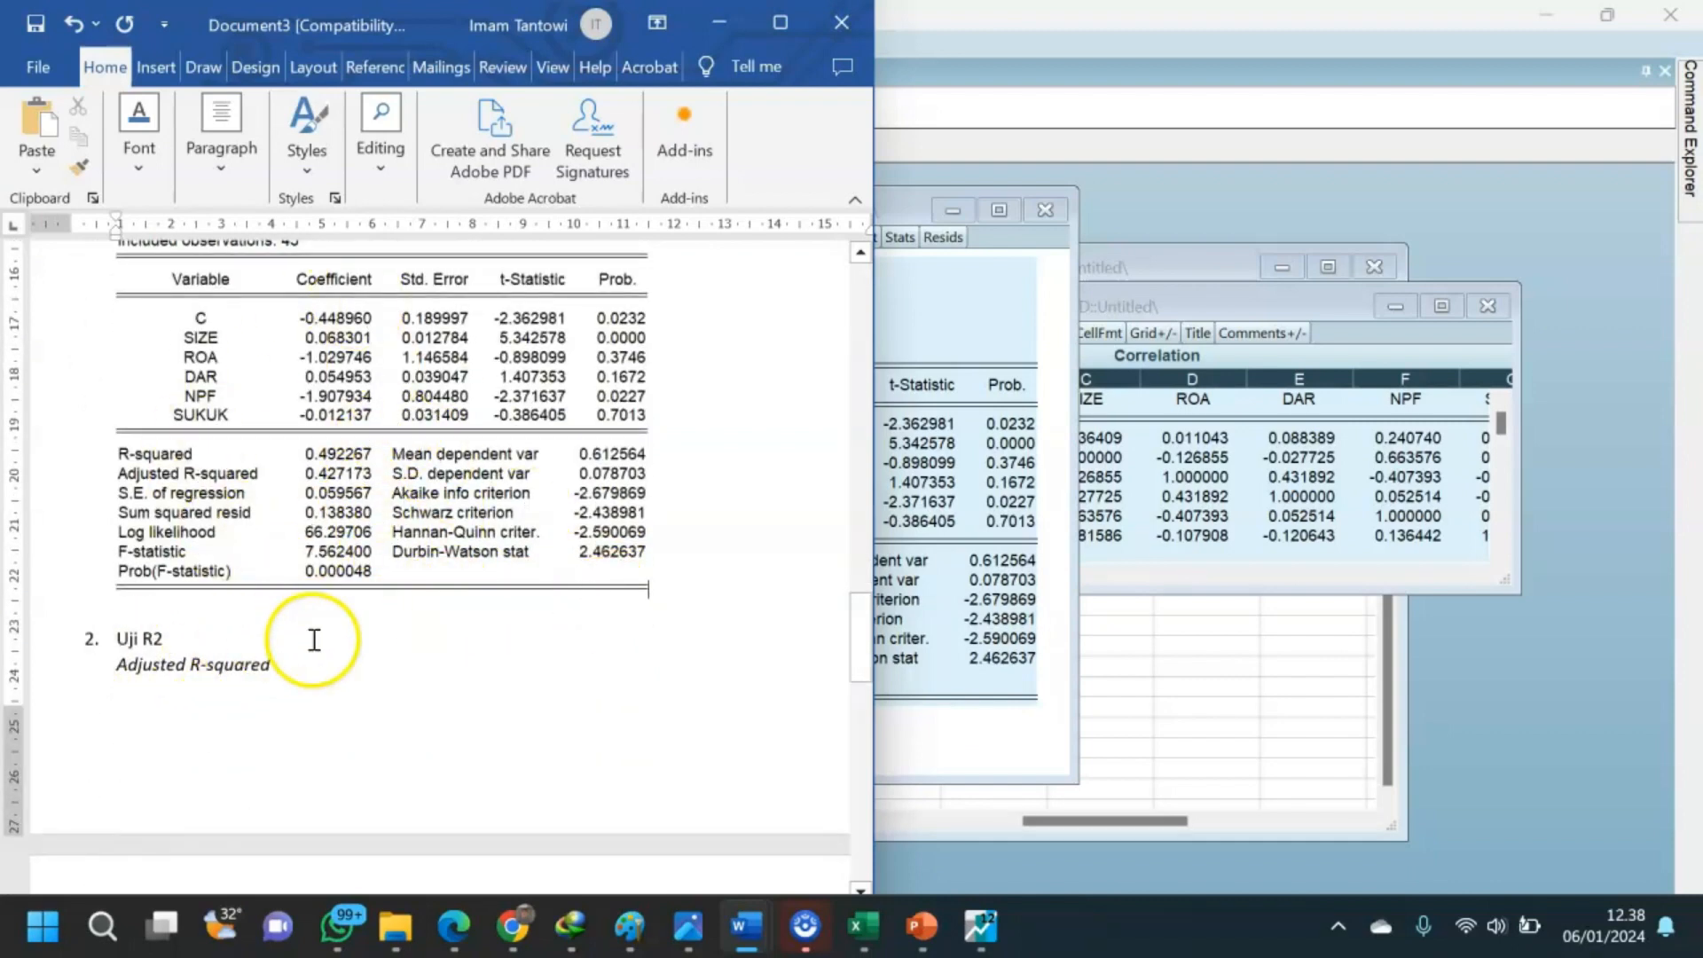
scroll(359, 585, "up", 2)
scroll(359, 581, "up", 1)
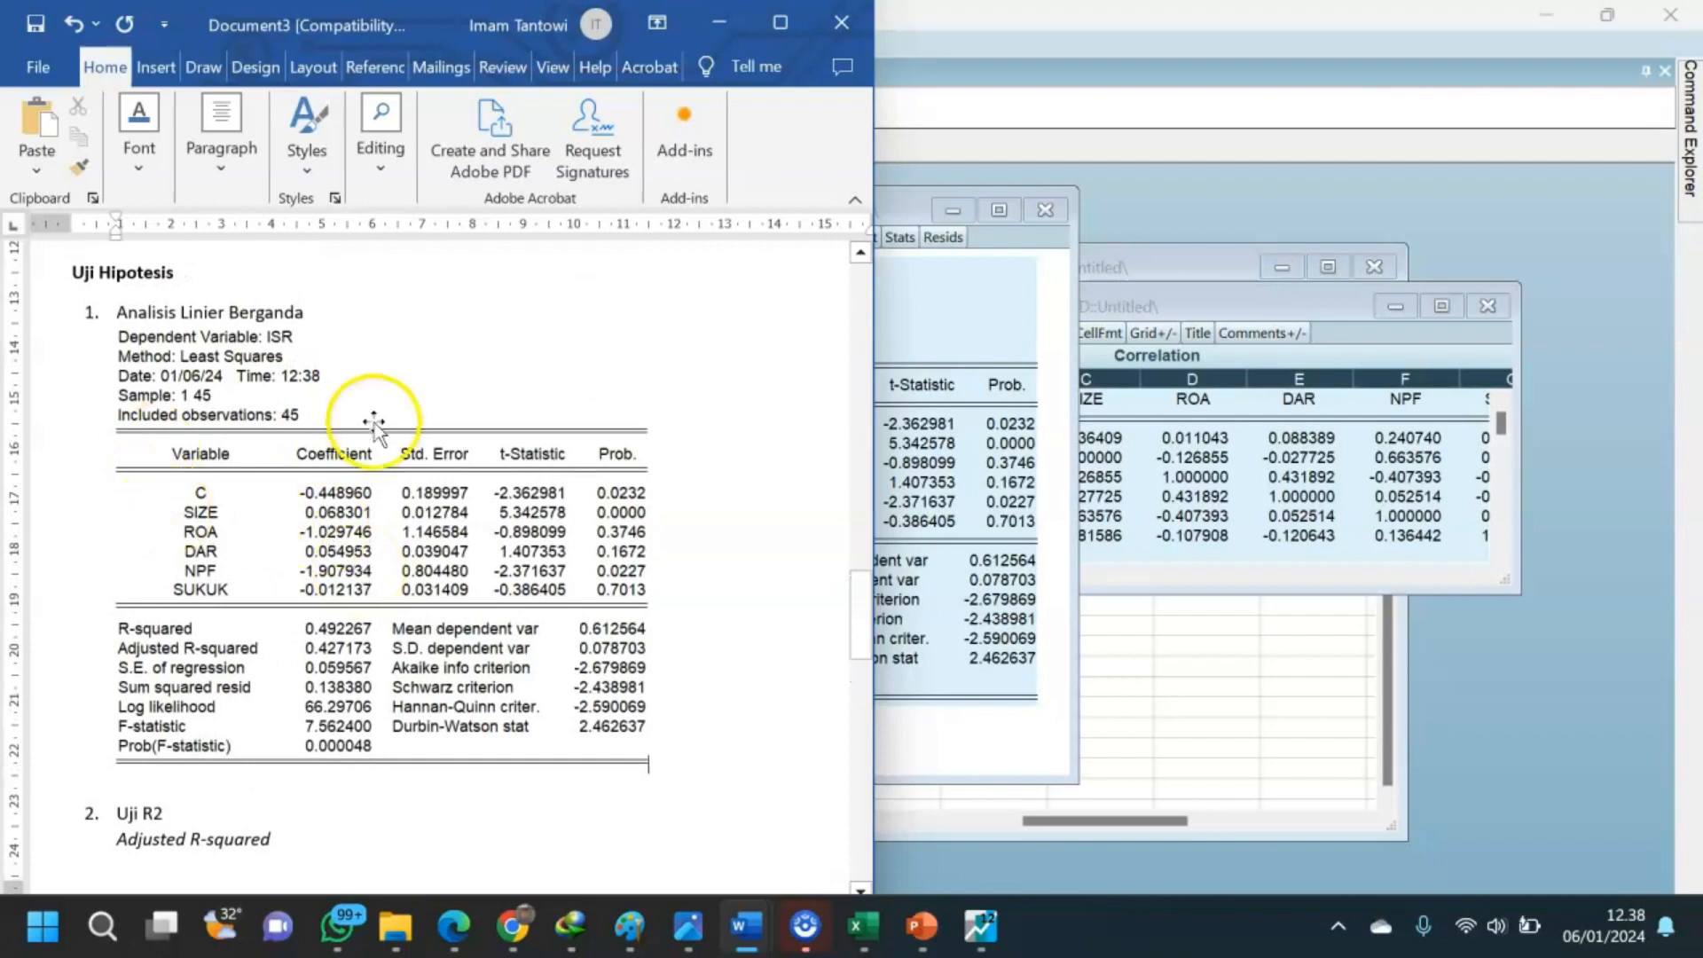
left_click(314, 550)
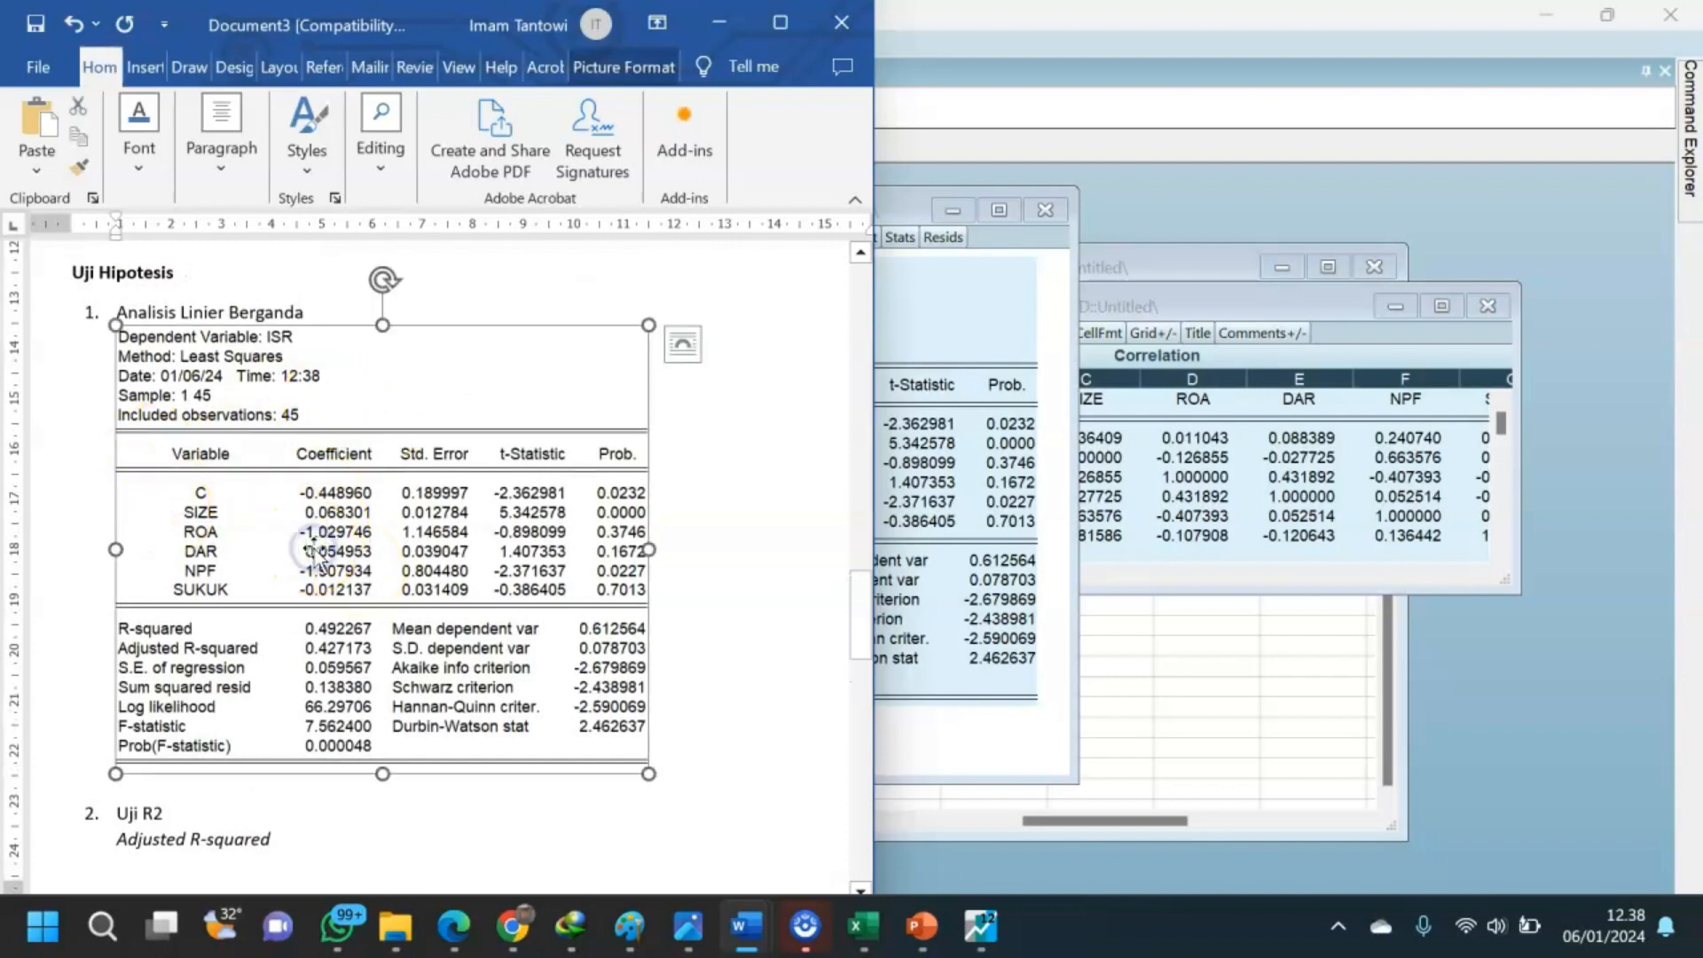
left_click(327, 306)
scroll(316, 317, "down", 5)
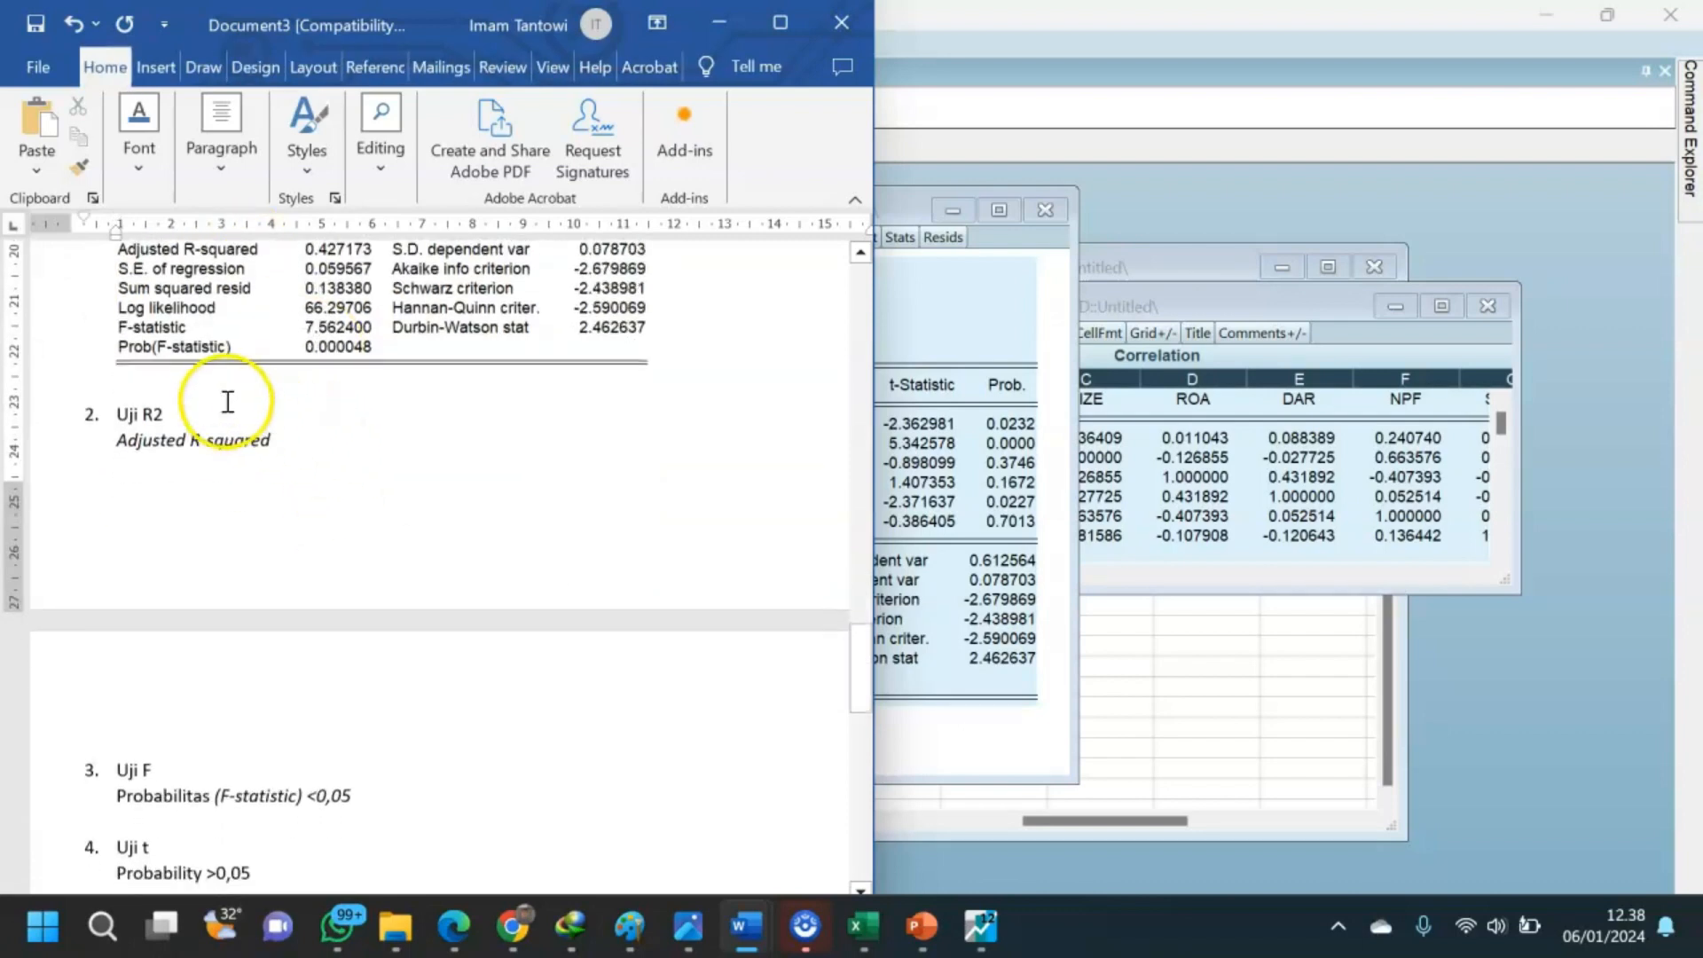
scroll(228, 399, "up", 4)
scroll(328, 532, "down", 3)
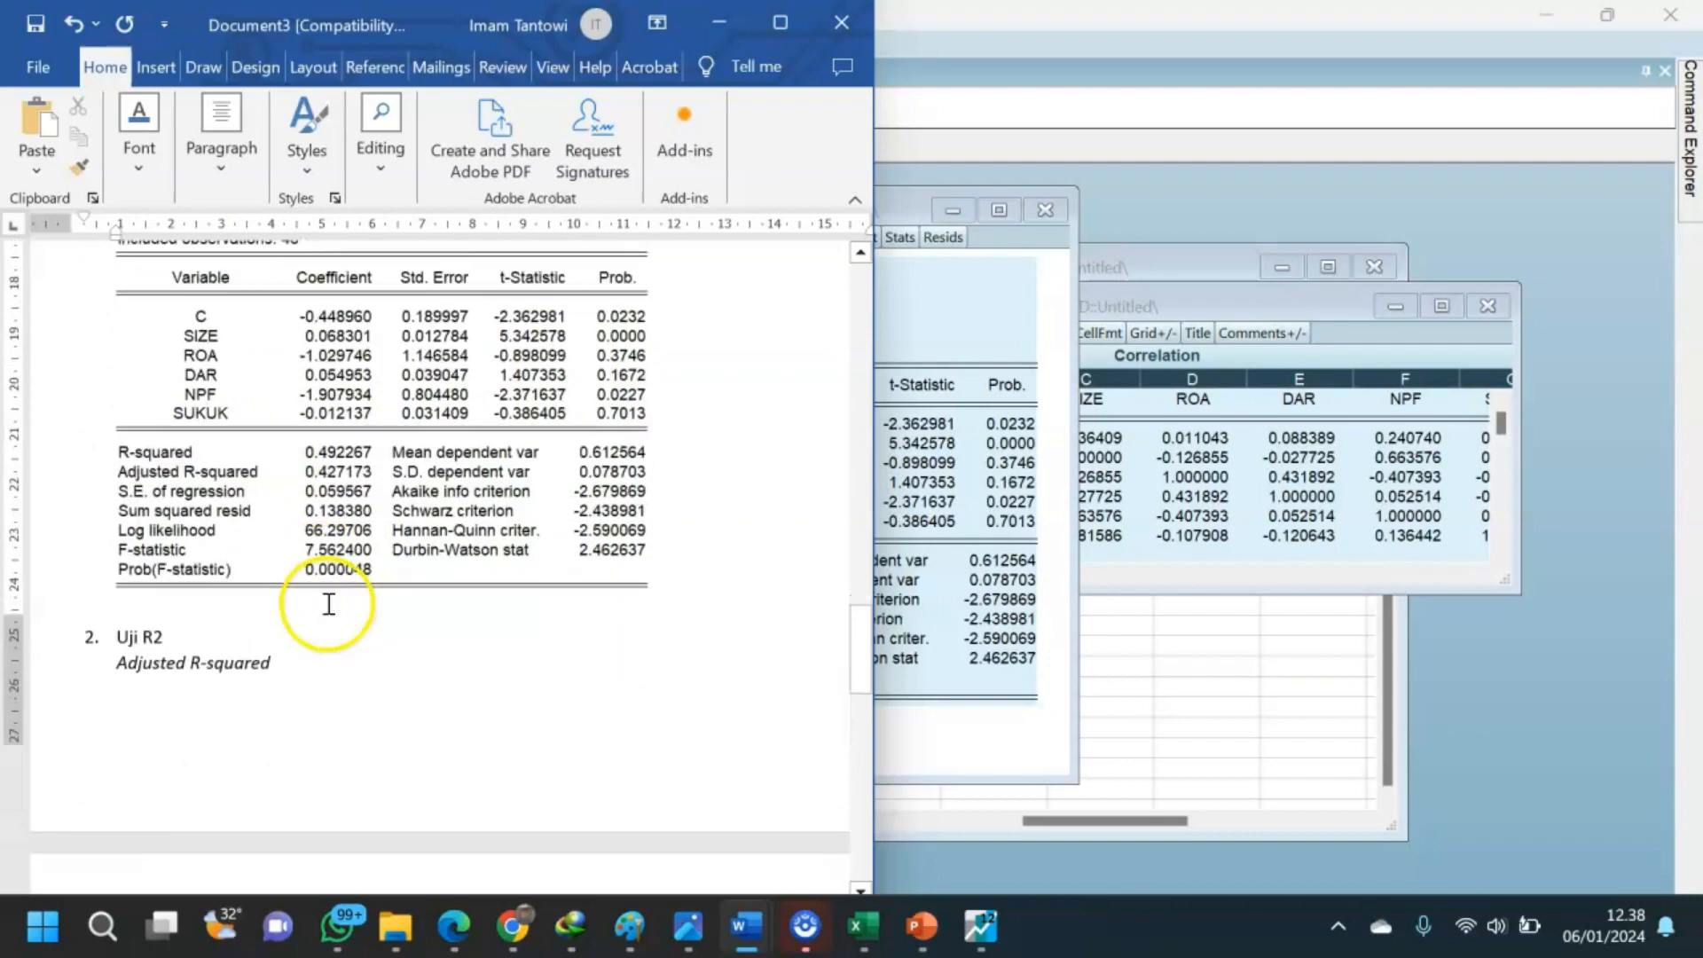
Insert blank lines below the Analisis Linier Berganda output so the Uji R2 section starts on the next page.
left_click(304, 574)
left_click(185, 530)
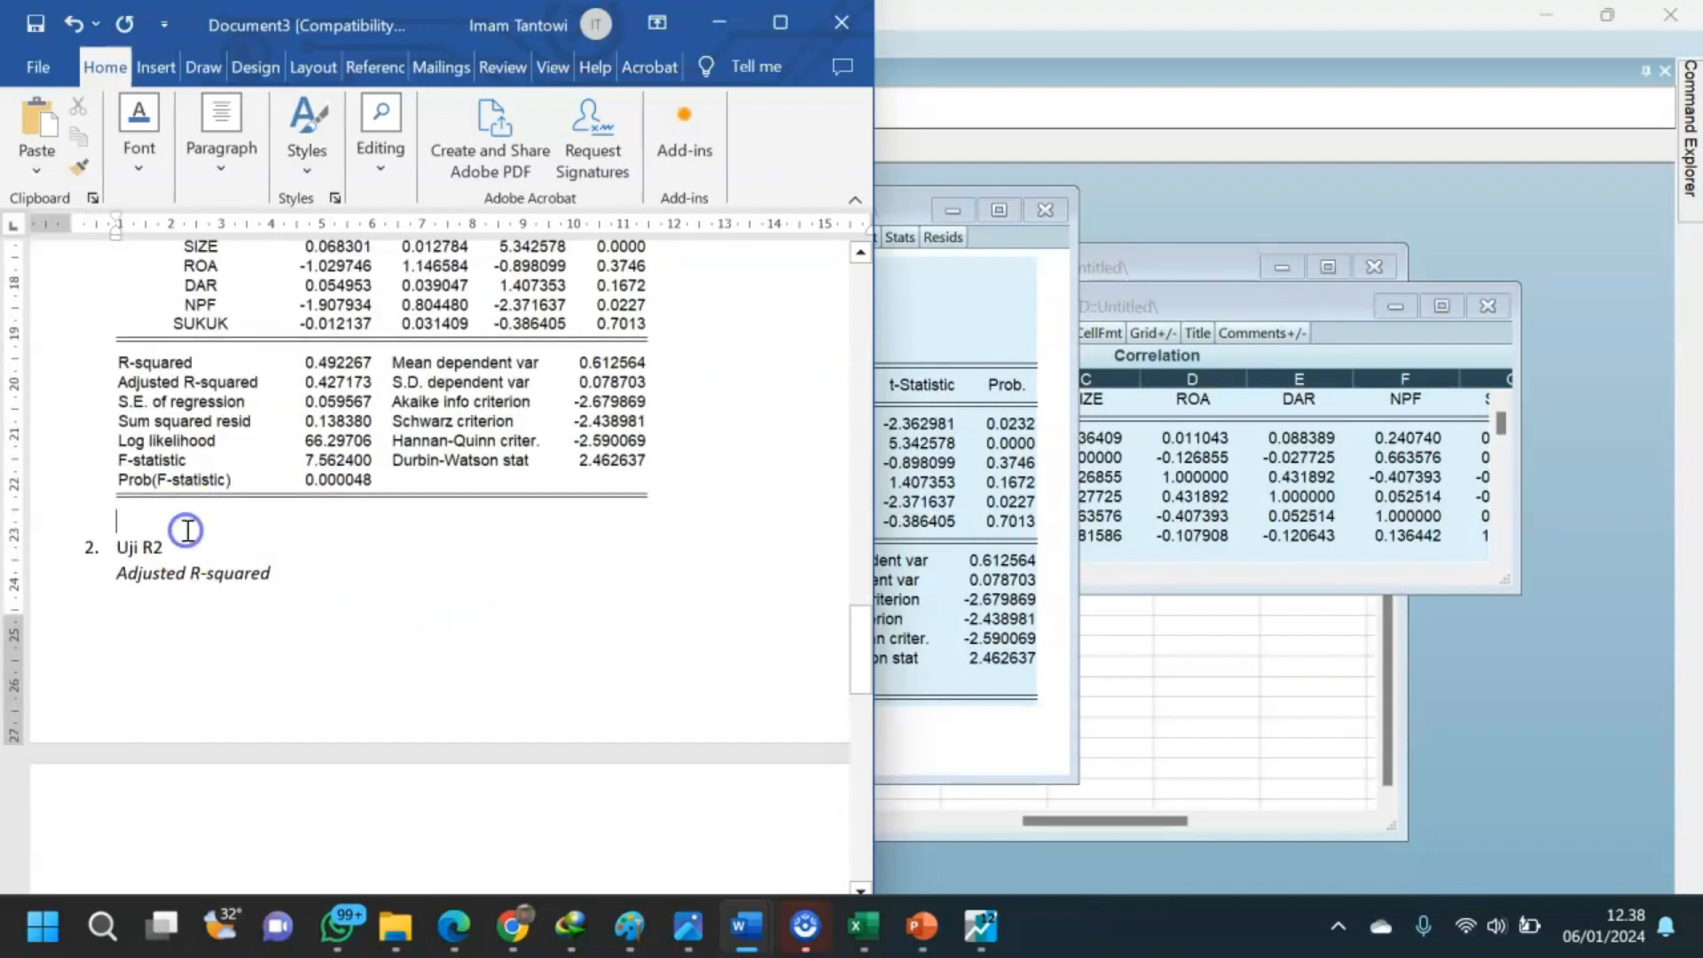
key("Return")
key("Return")
scroll(235, 577, "down", 5)
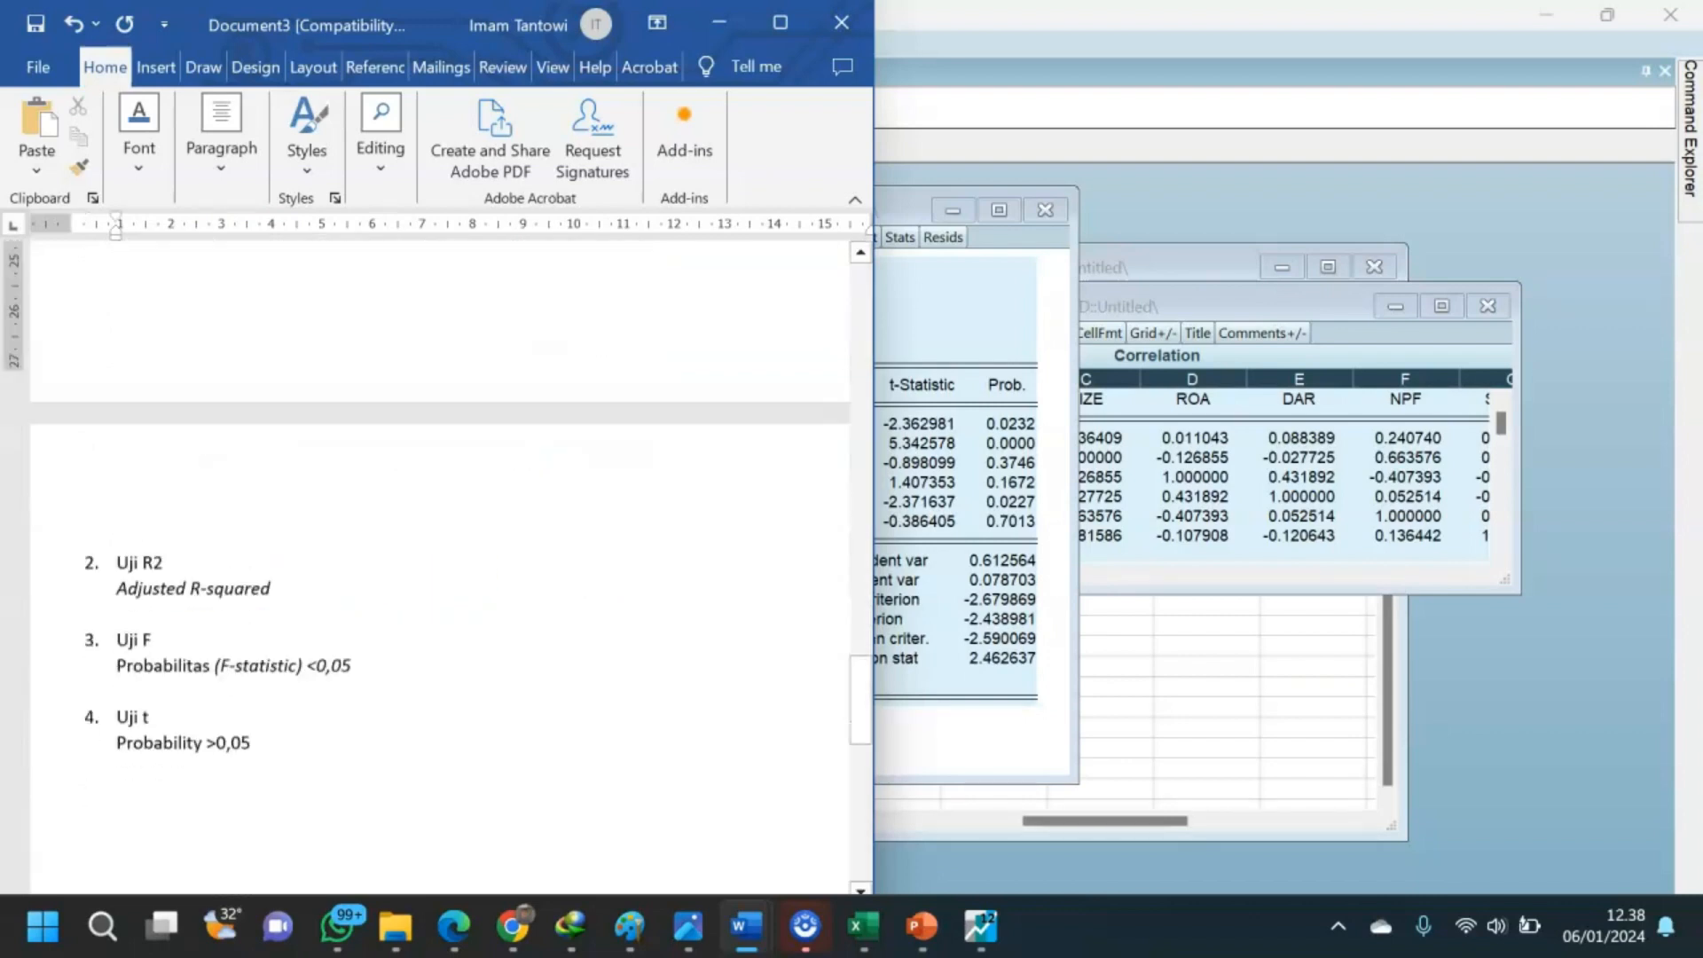
Paste the copied regression output on a new line under the Adjusted R-squared criterion of Uji R2.
left_click(308, 543)
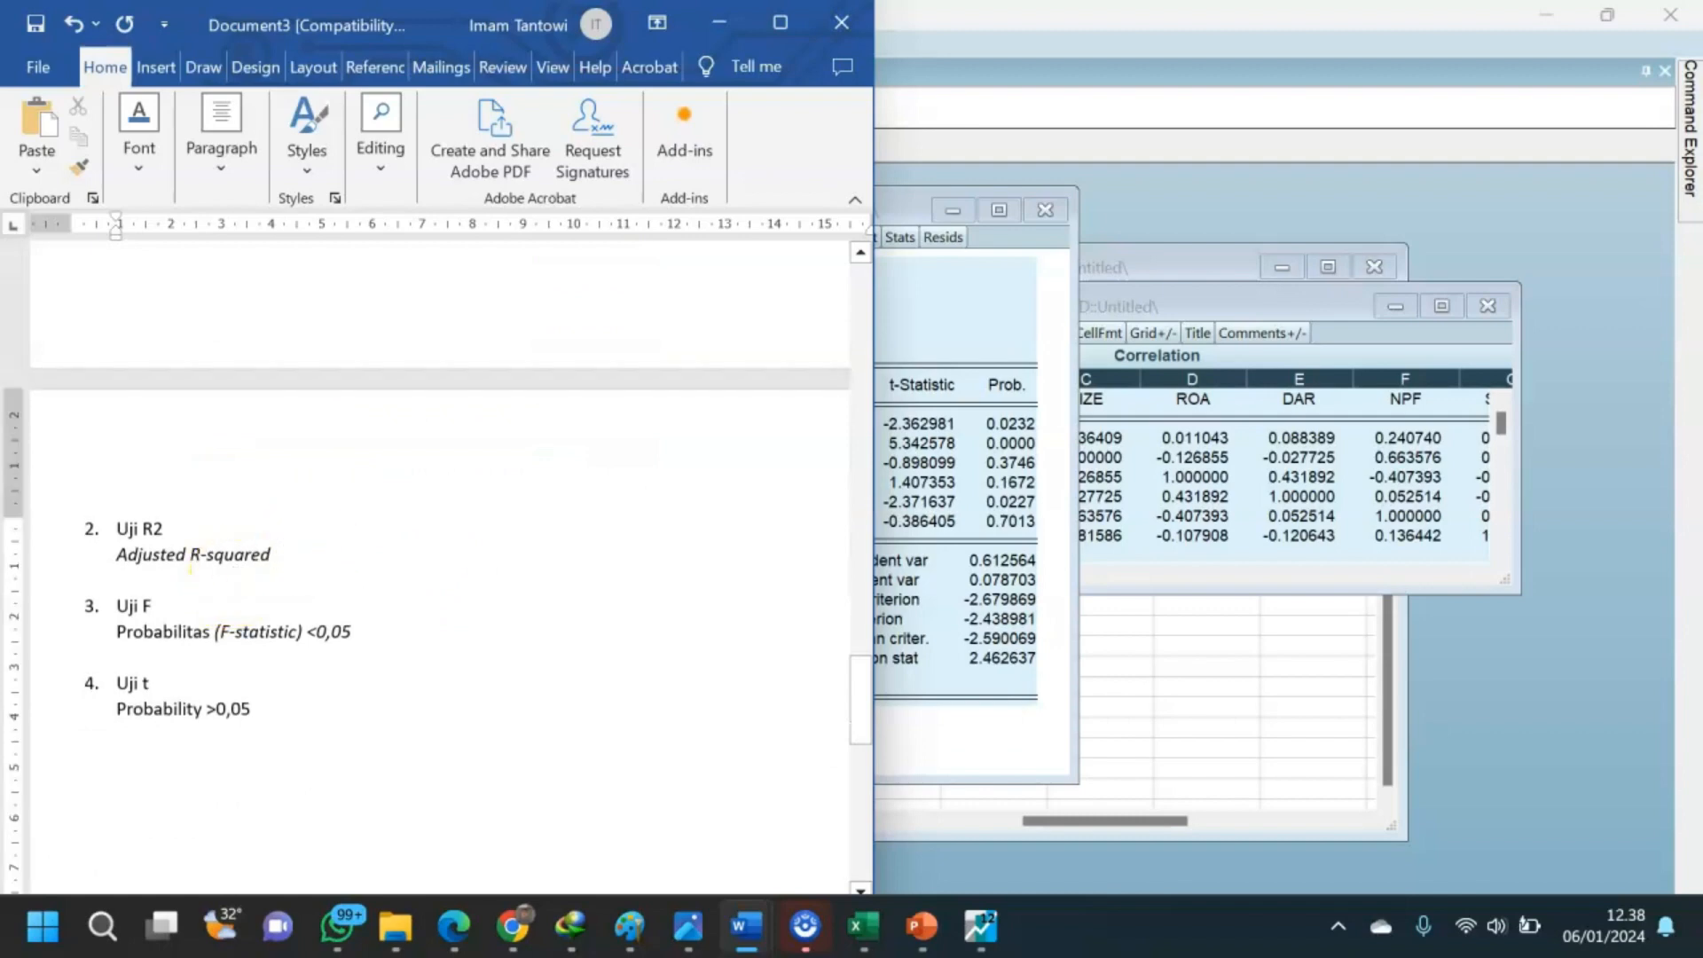
key("Return")
key("ctrl+v")
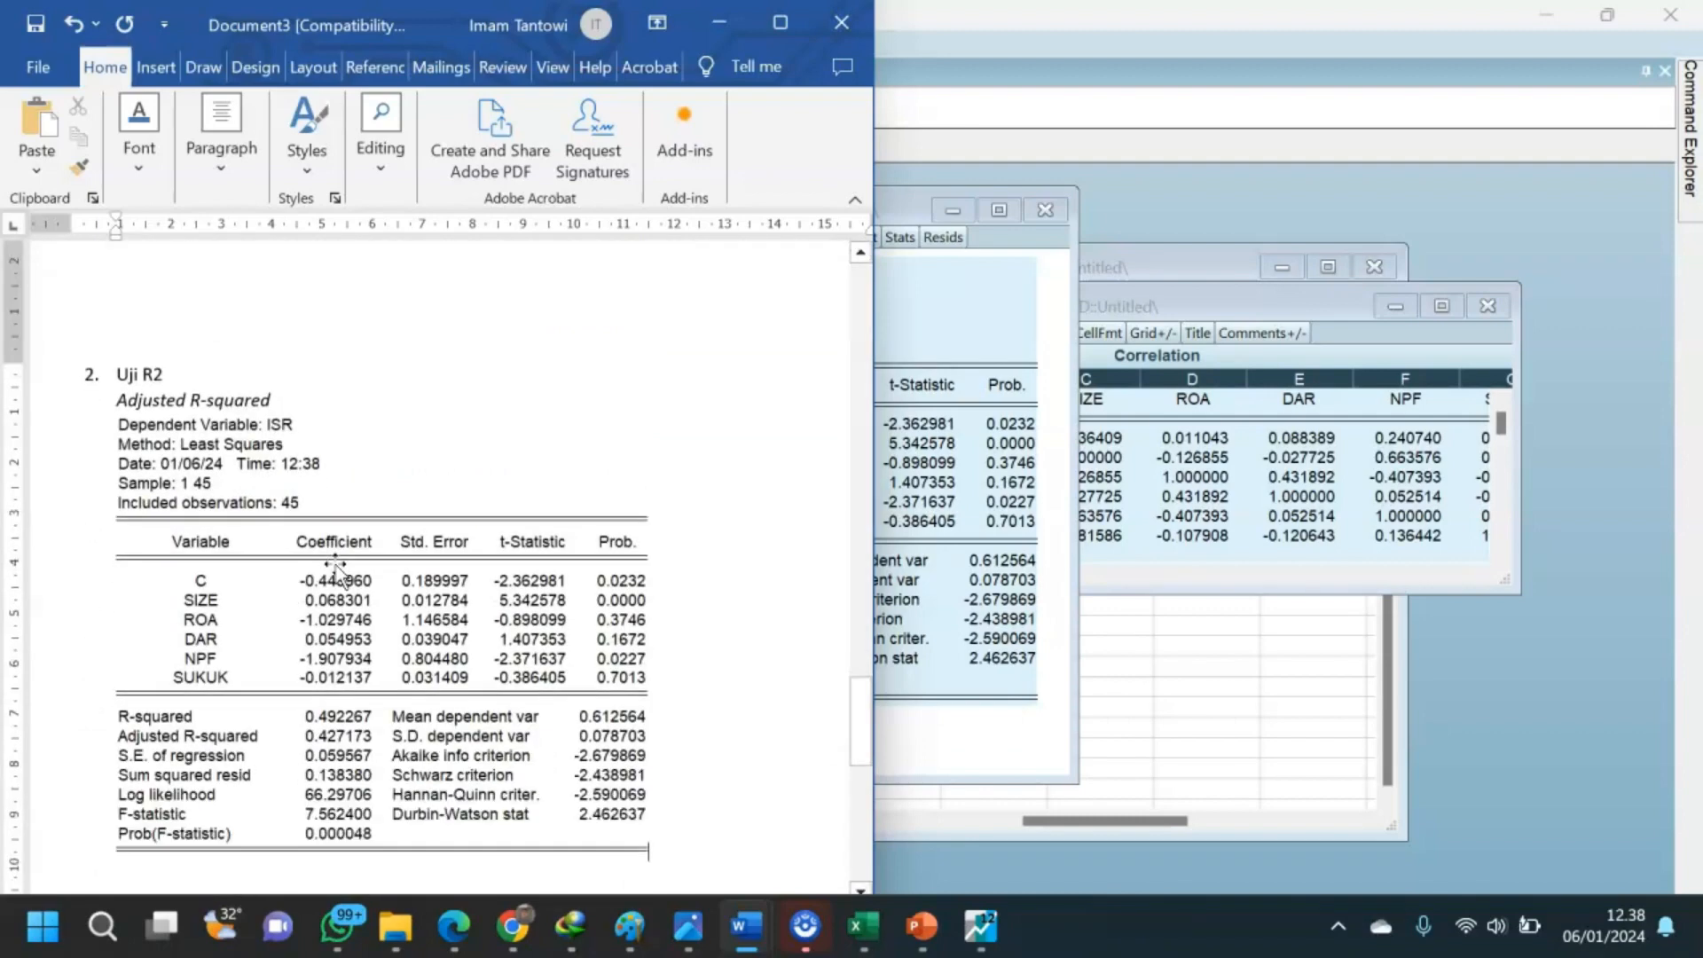
left_click(330, 560)
Move the equation window in EViews so its coefficients stay visible beside the document, and return to Word.
left_click(967, 521)
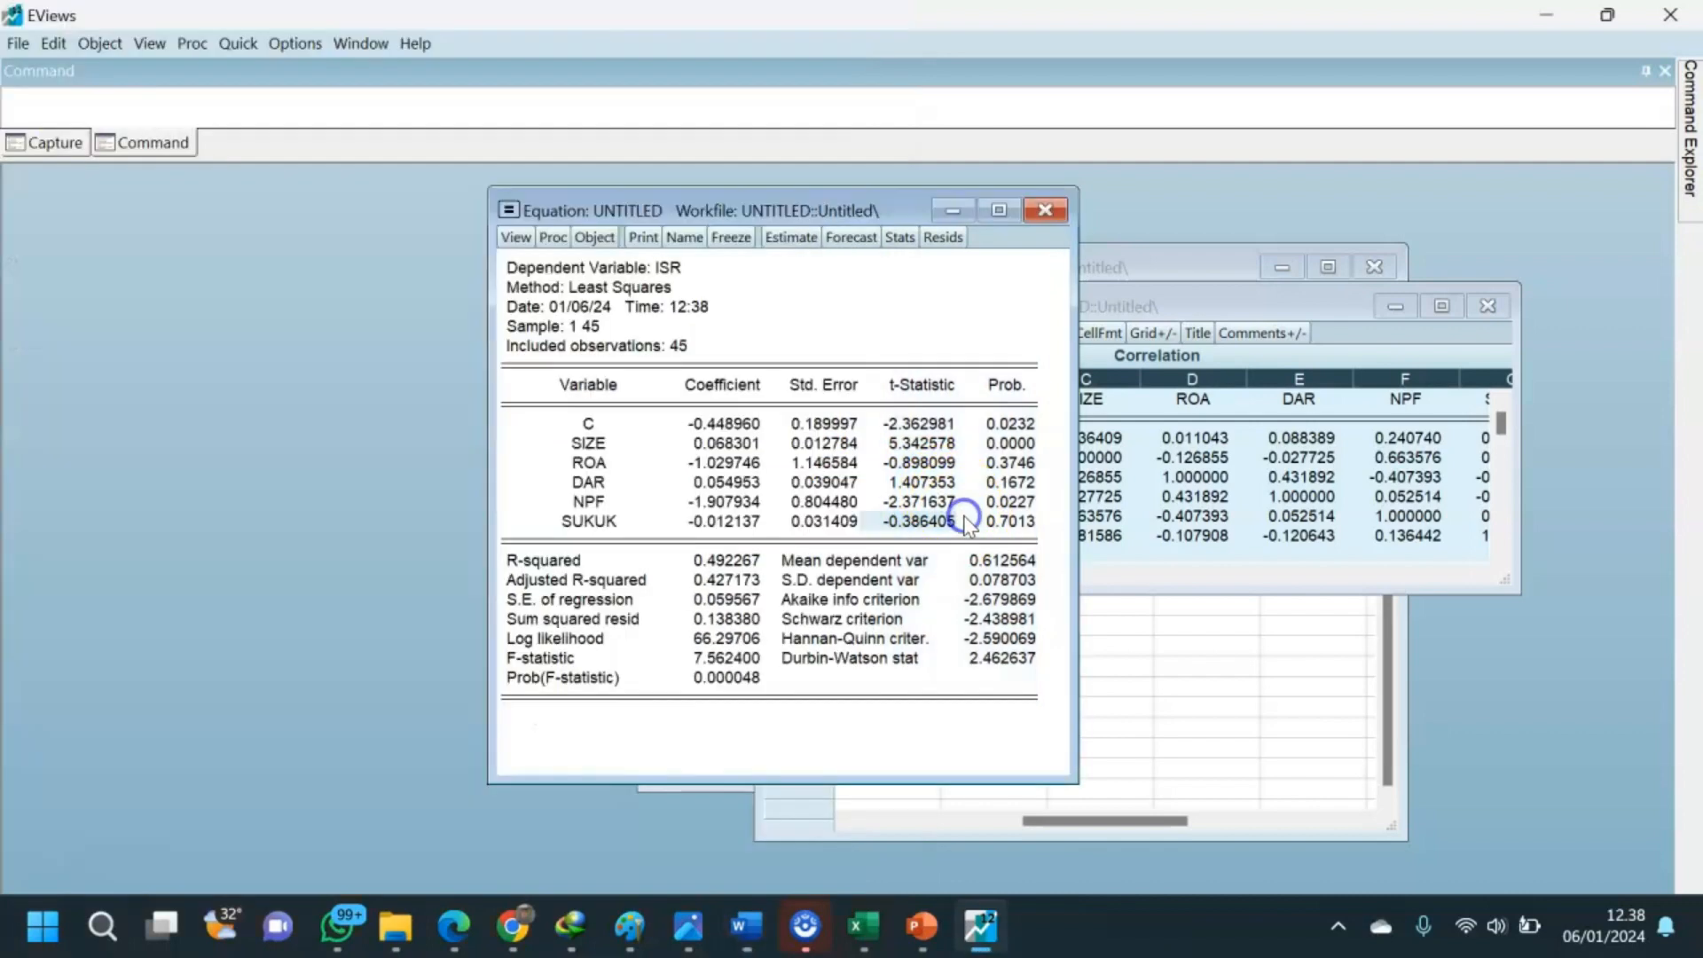
left_click_drag(891, 197, 1116, 191)
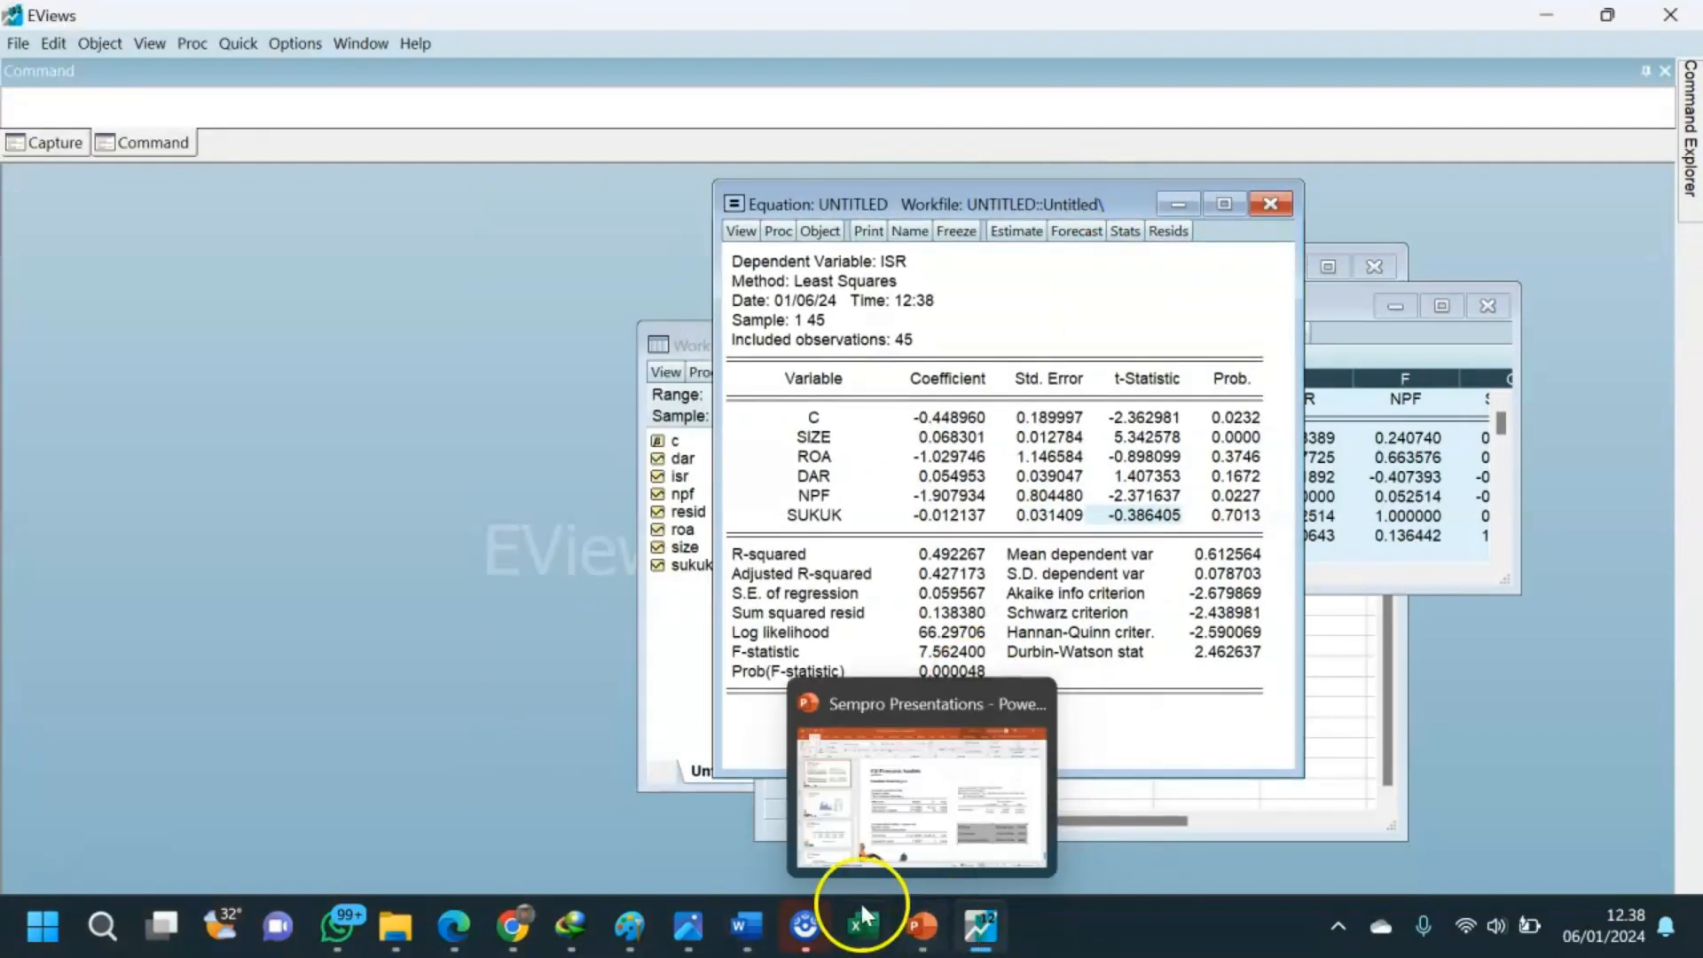
mouse_move(749, 930)
left_click(802, 798)
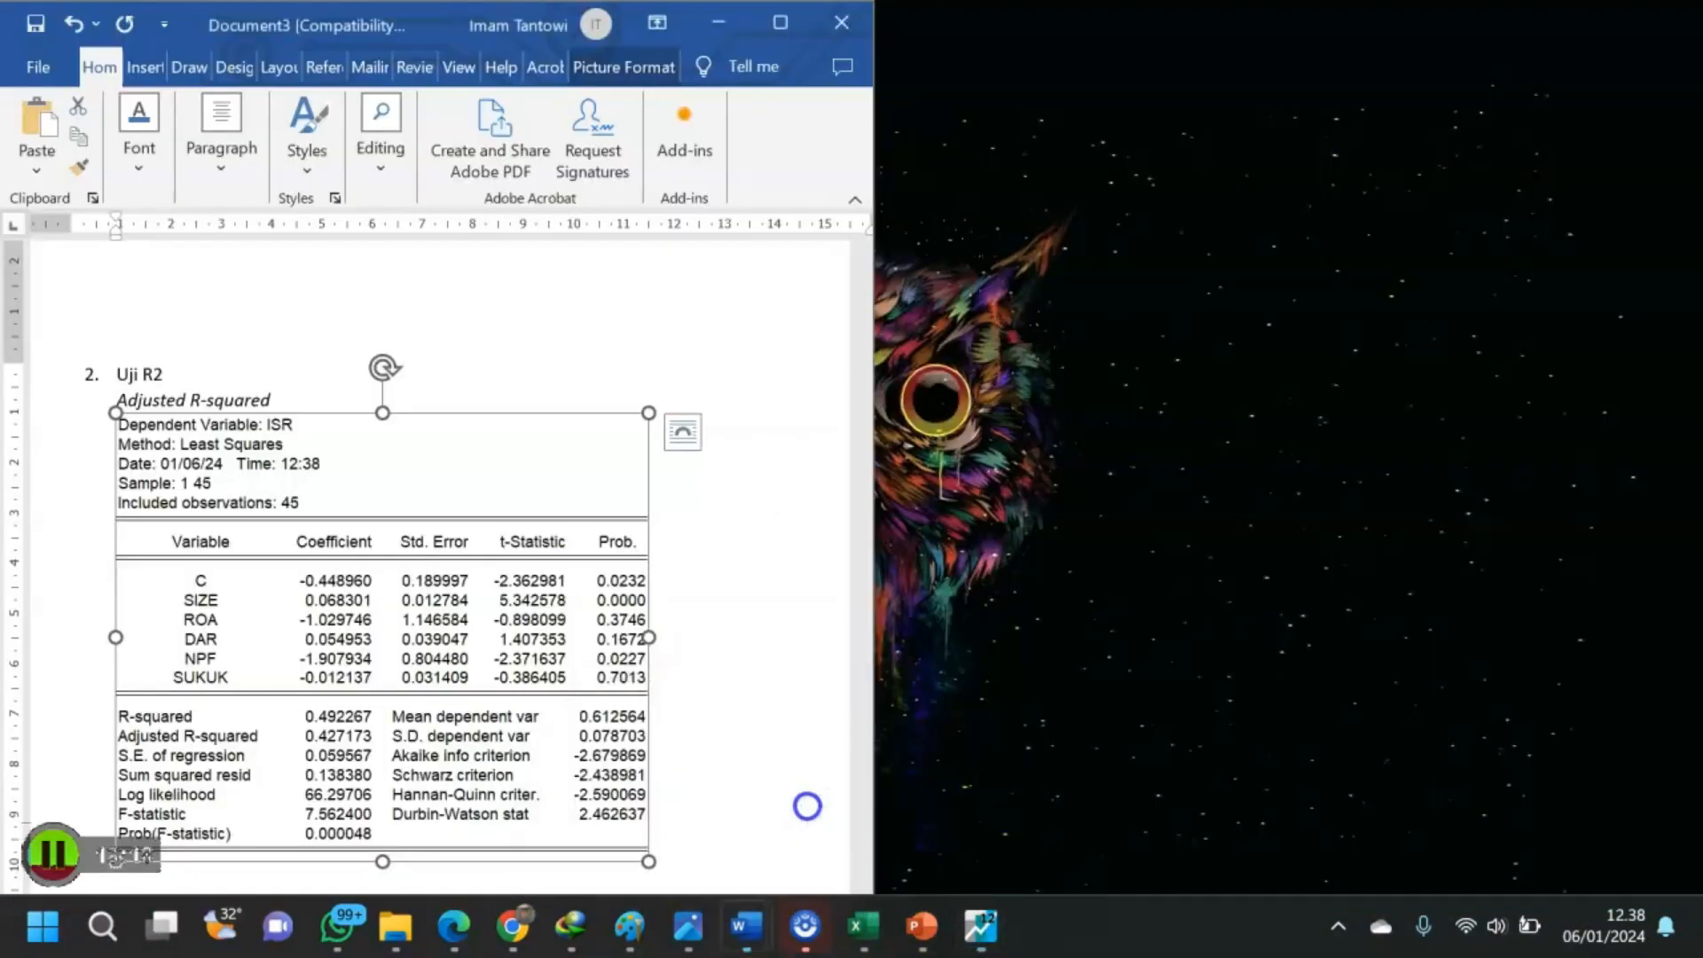
Examine the Adjusted R-squared value in the regression output pasted under Uji R2.
left_click(724, 647)
scroll(724, 647, "down", 2)
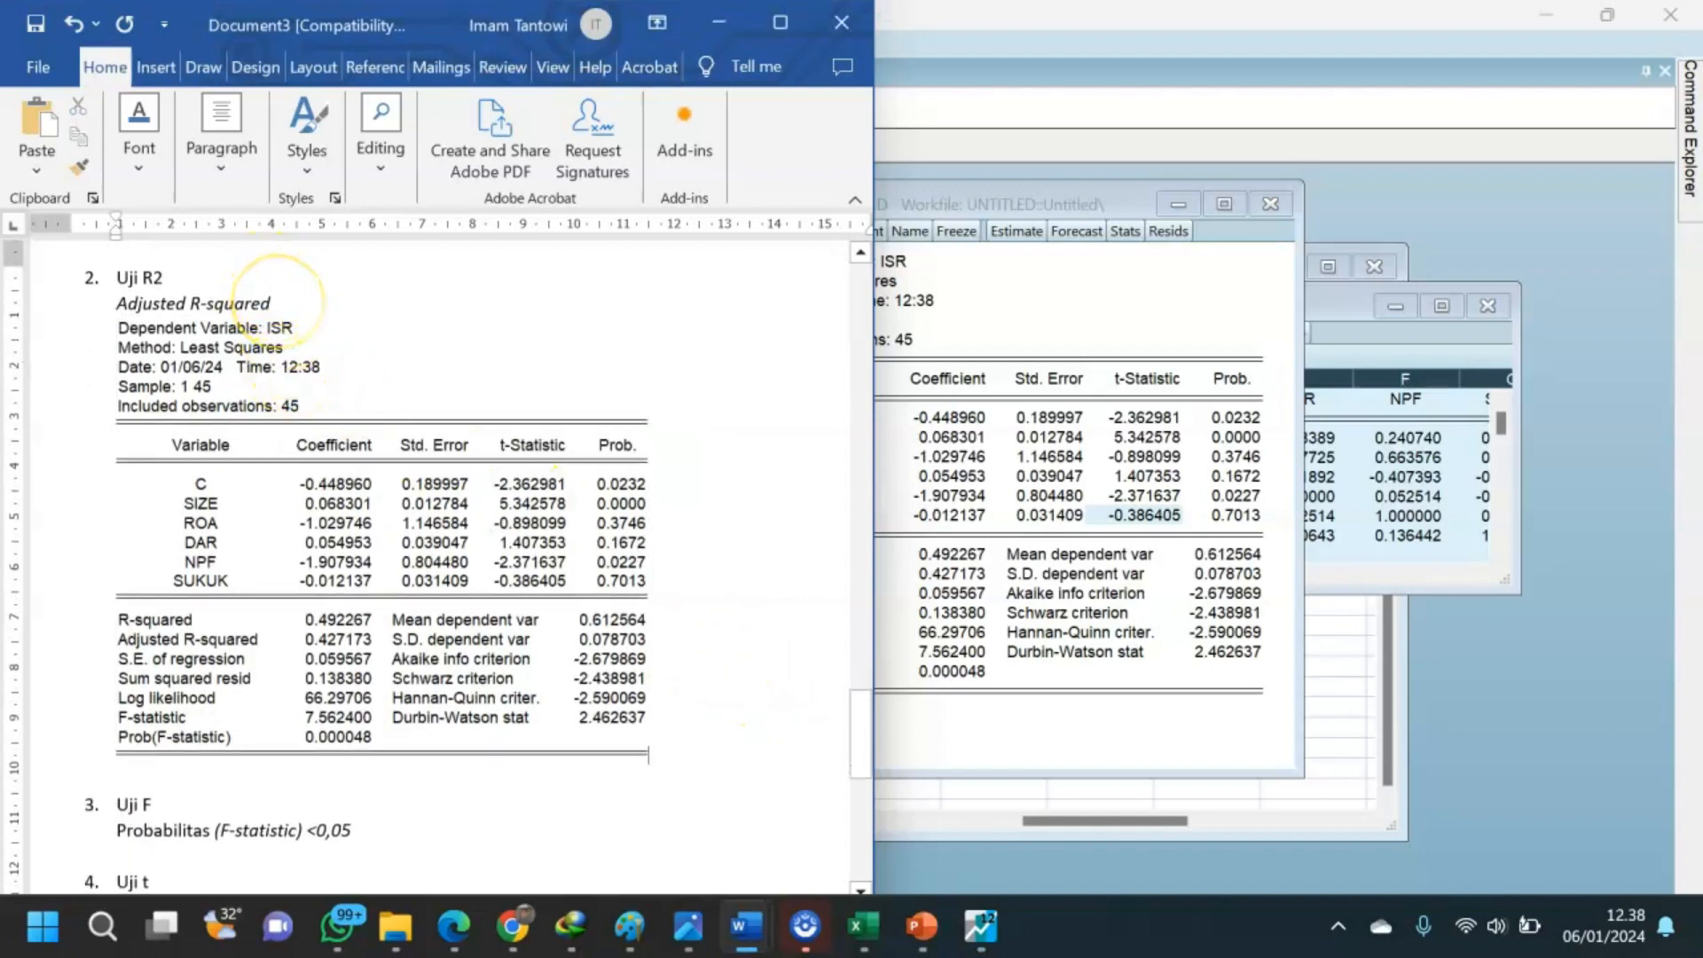
left_click_drag(256, 303, 116, 304)
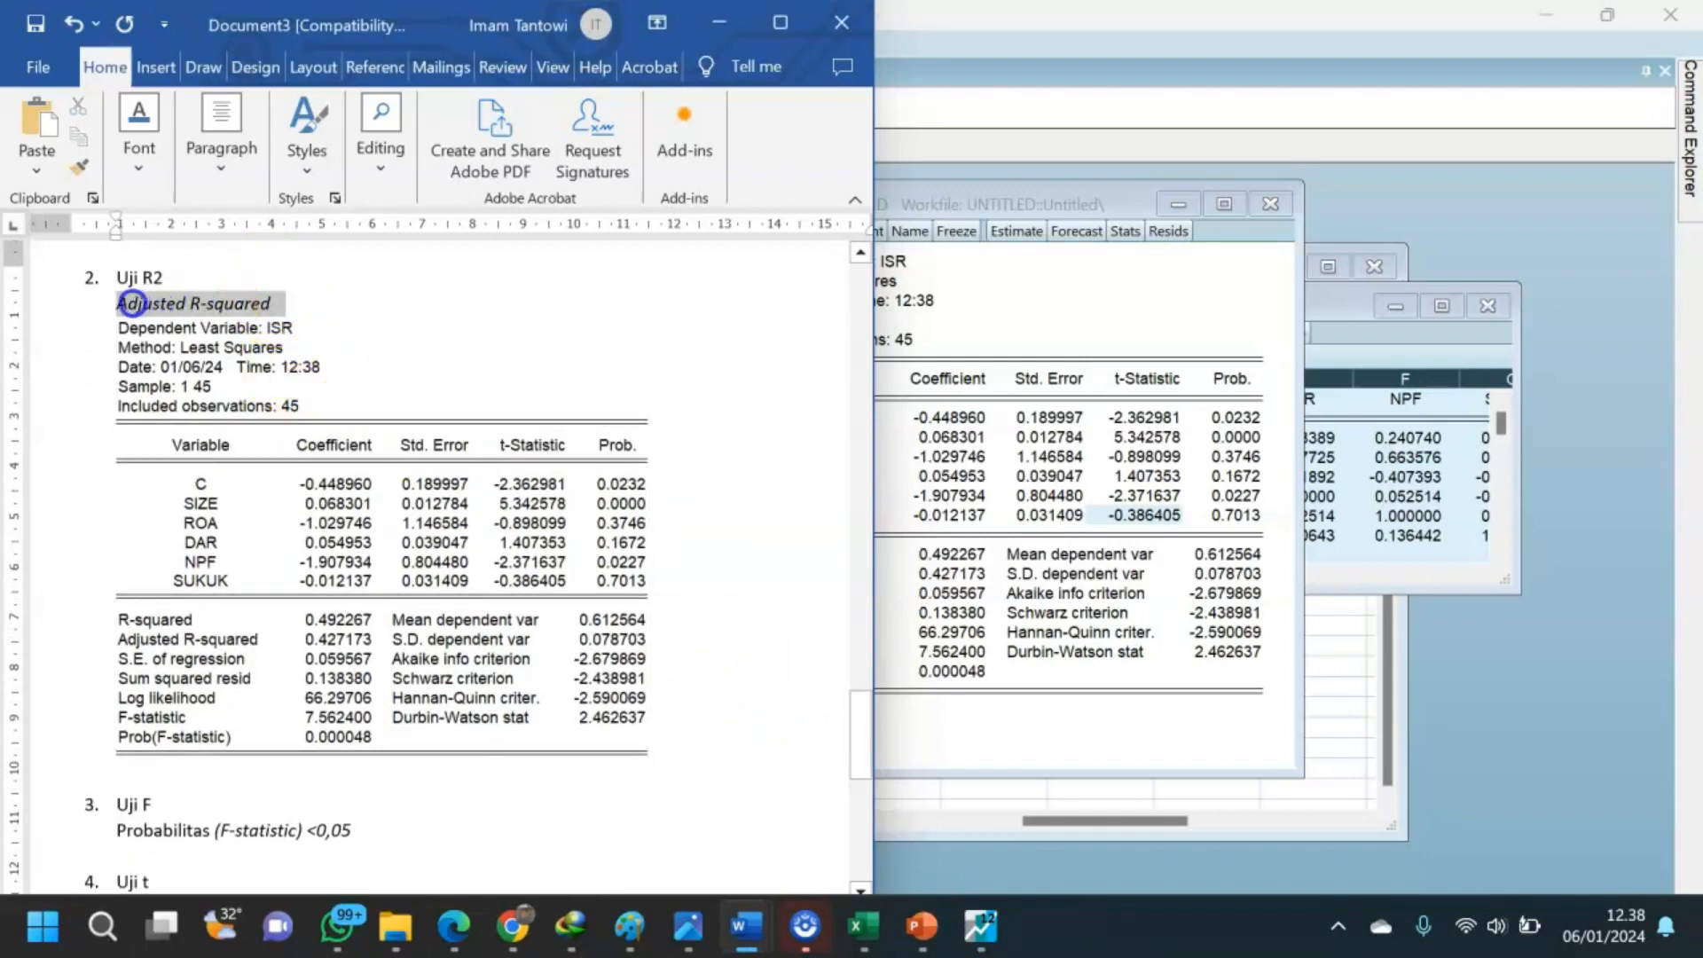
left_click(160, 651)
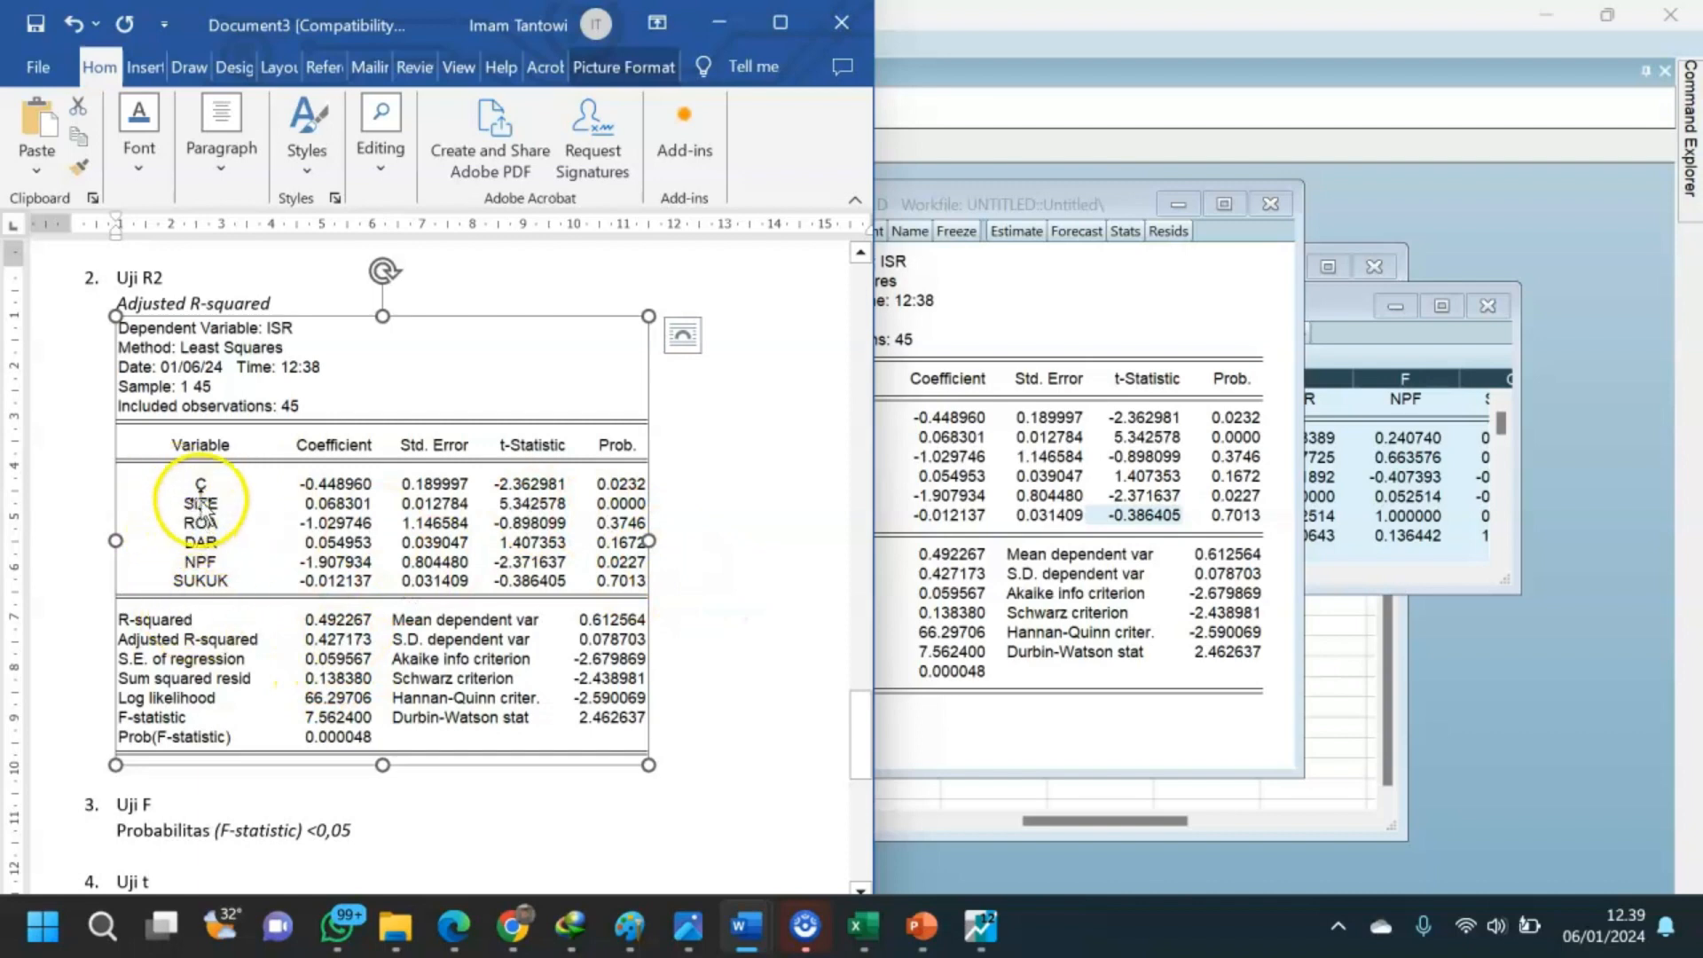
Paste the copied regression output on a new line under the Probabilitas (F-statistic) <0,05 criterion of Uji F.
scroll(478, 620, "down", 3)
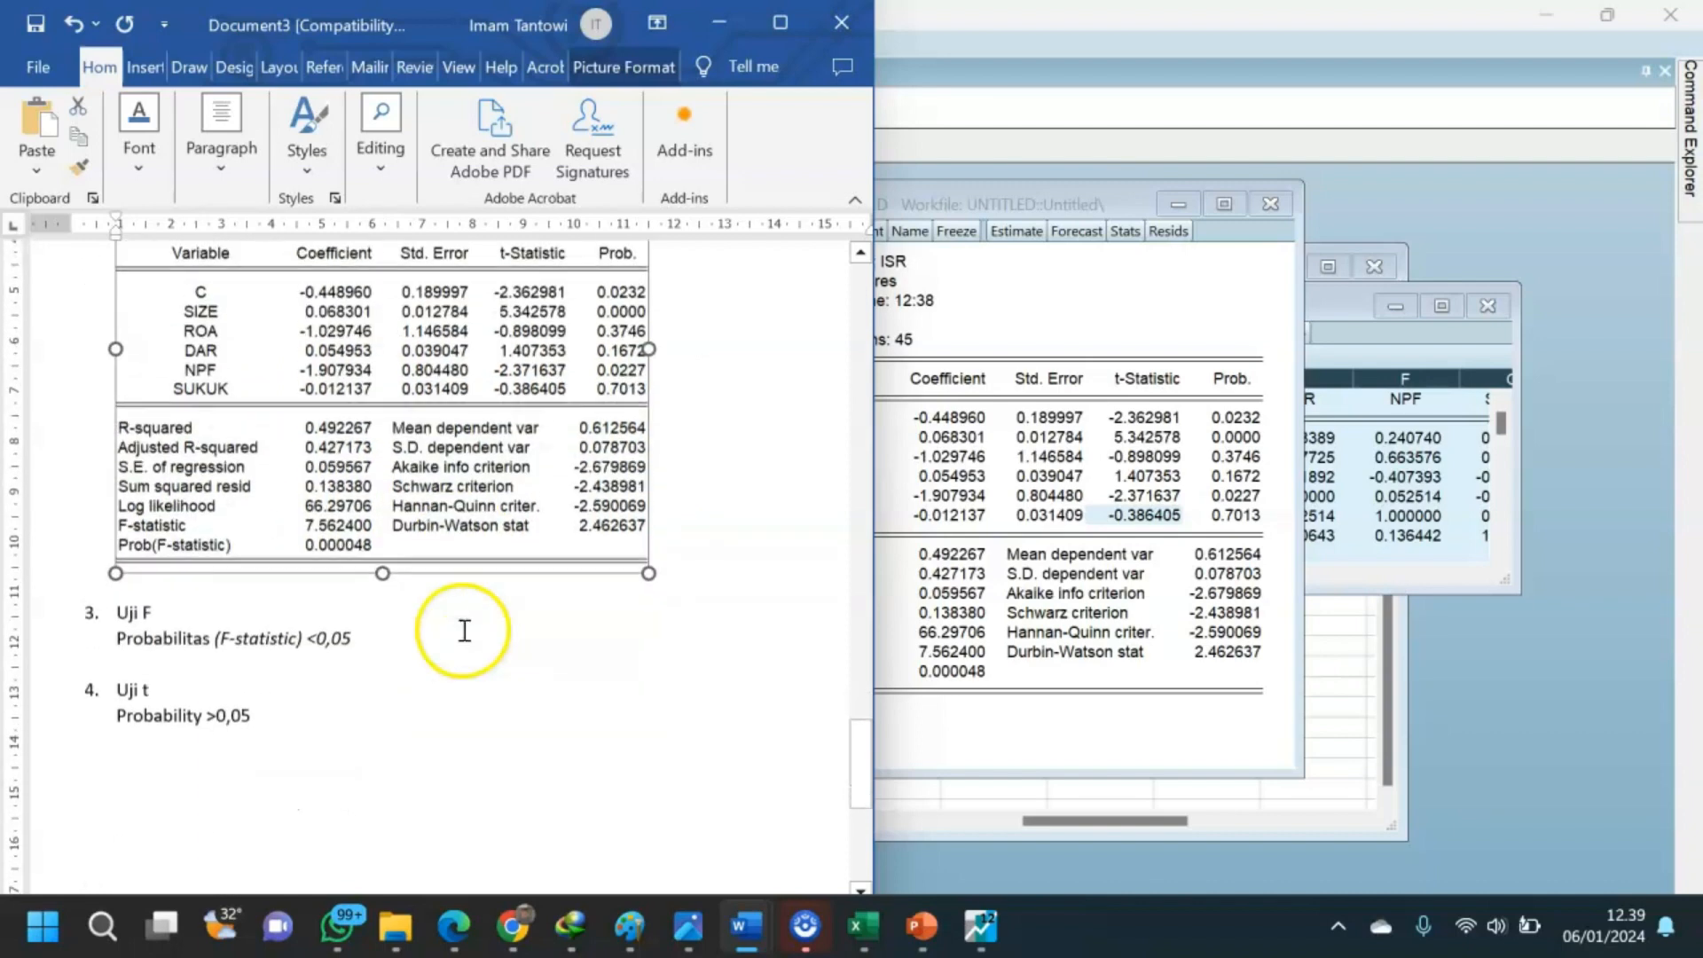
left_click(365, 603)
key("Return")
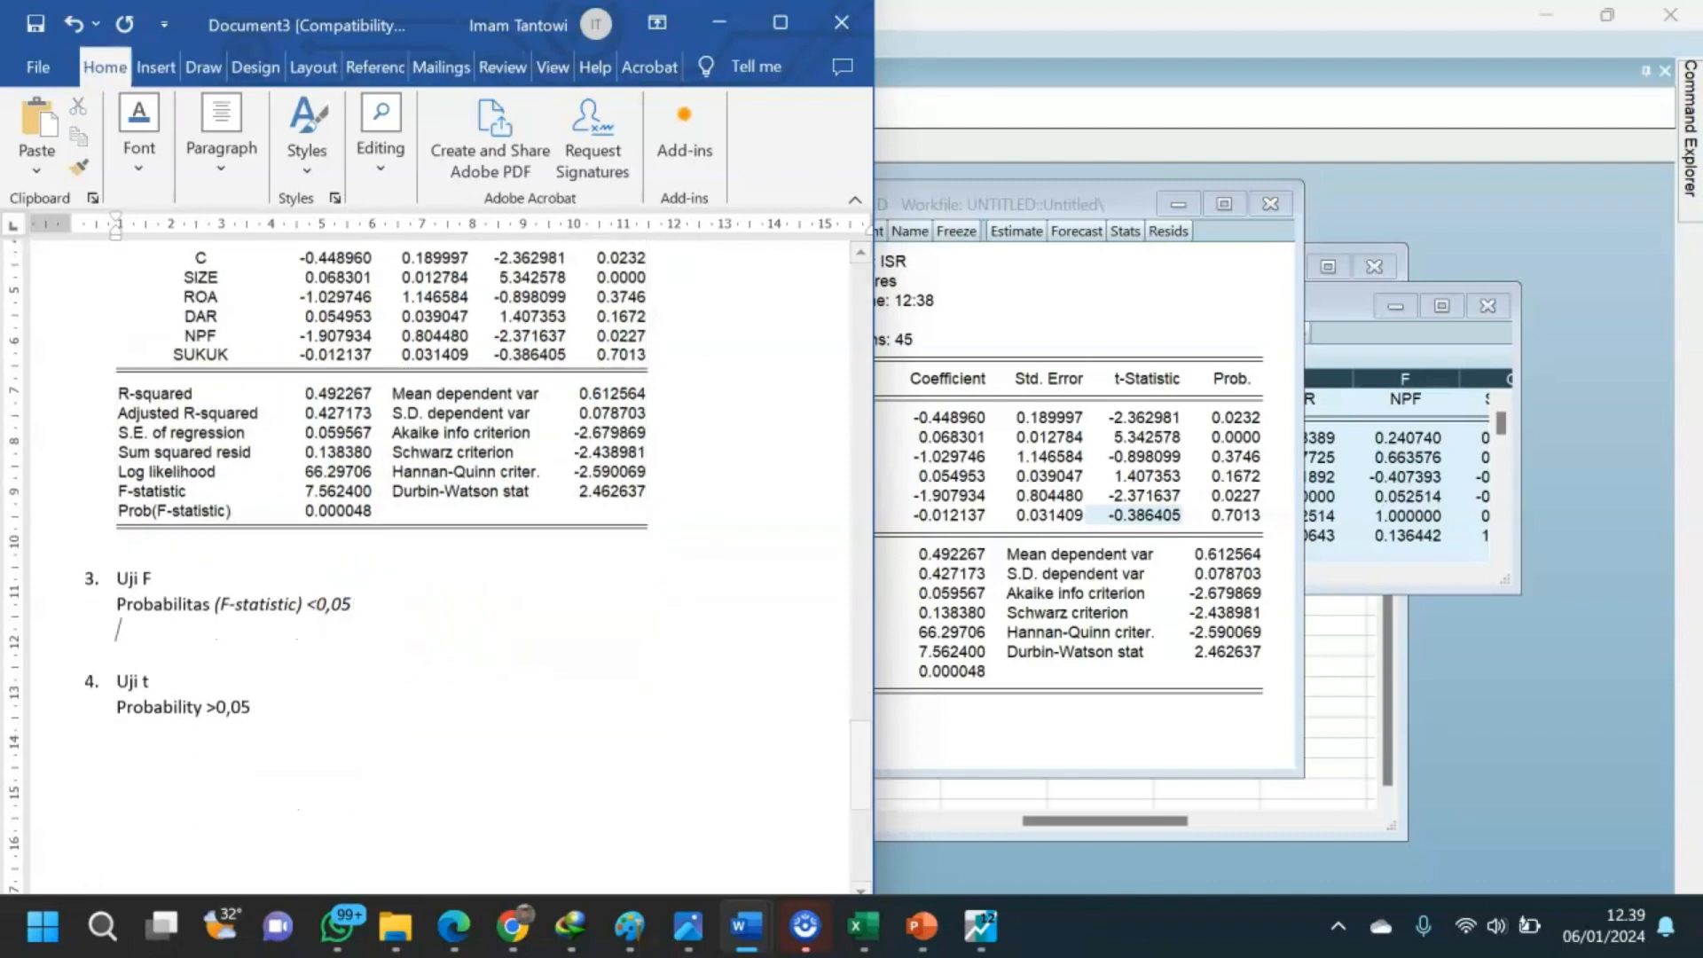
key("ctrl+v")
left_click(365, 610)
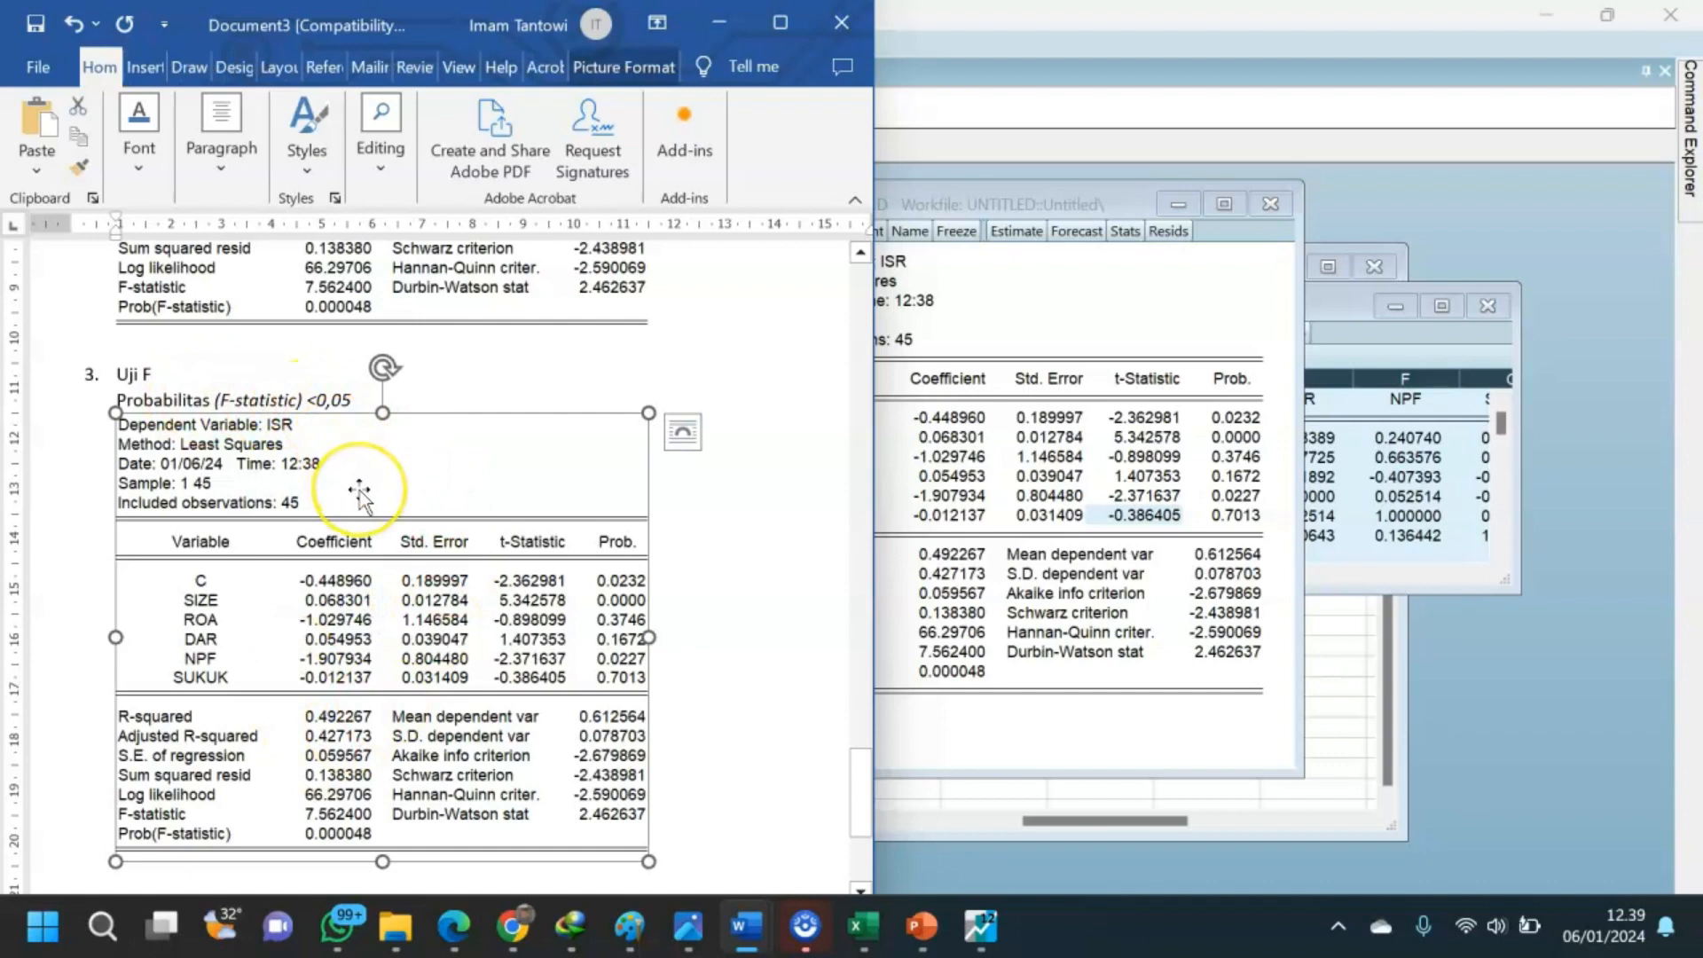
Compare the Prob(F-statistic) value in the Uji F output with the <0,05 criterion.
scroll(359, 492, "down", 1)
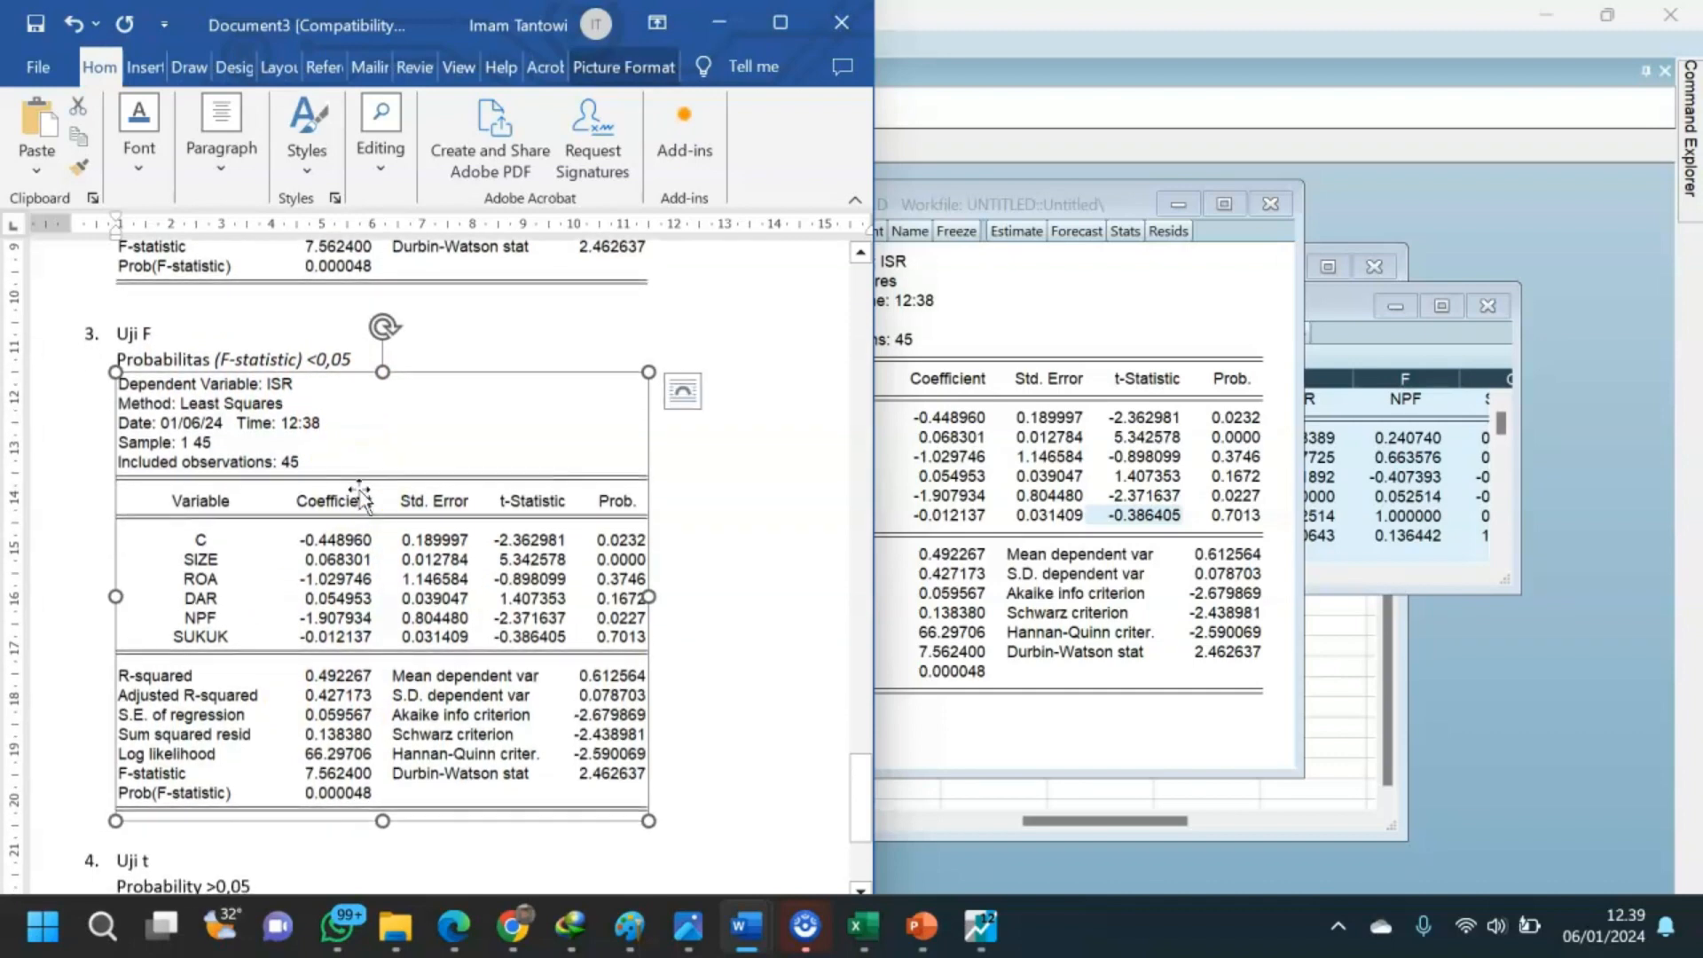
scroll(359, 496, "down", 1)
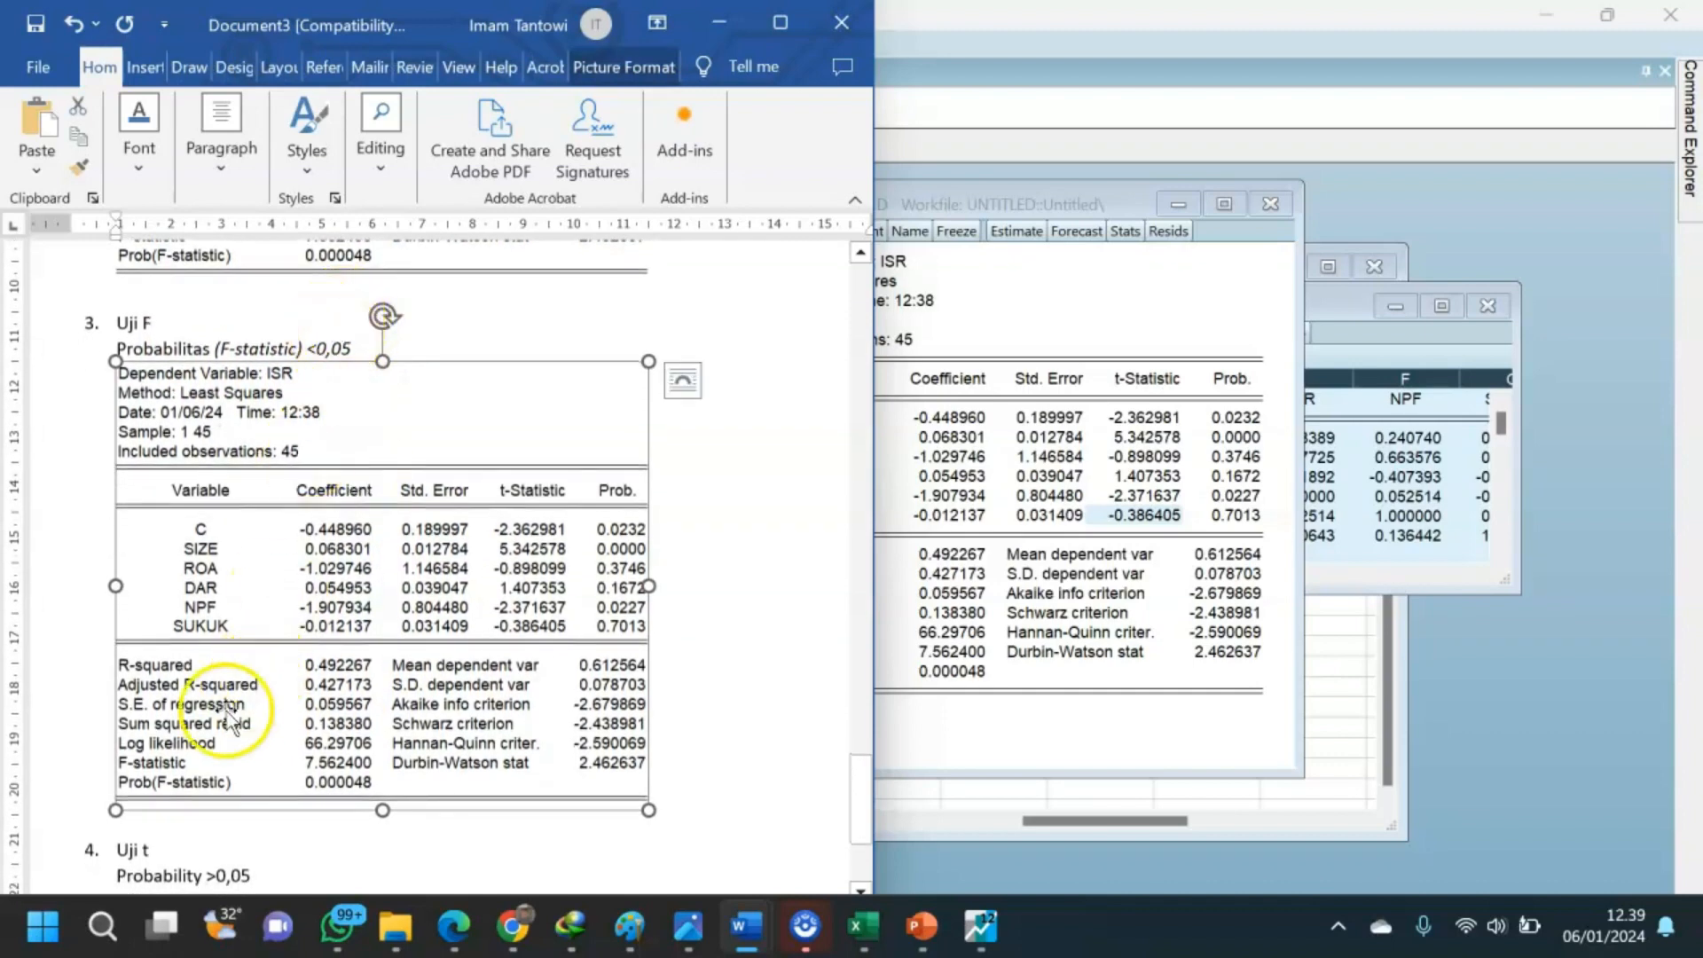
left_click(104, 764)
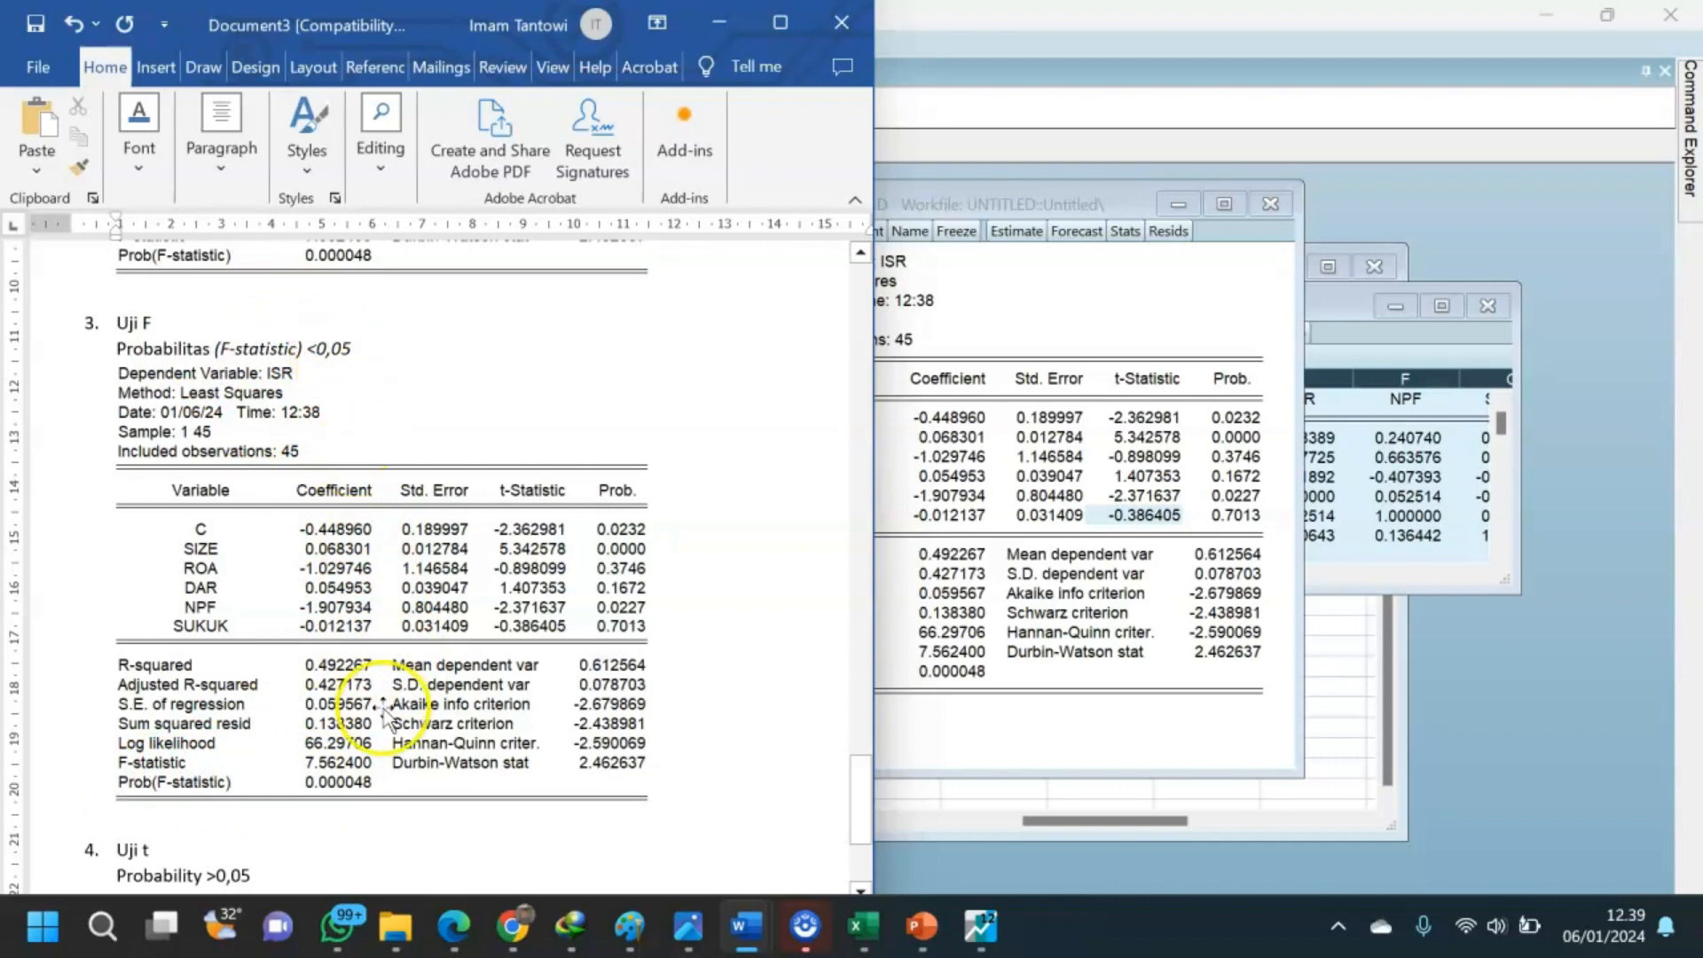
scroll(368, 772, "down", 1)
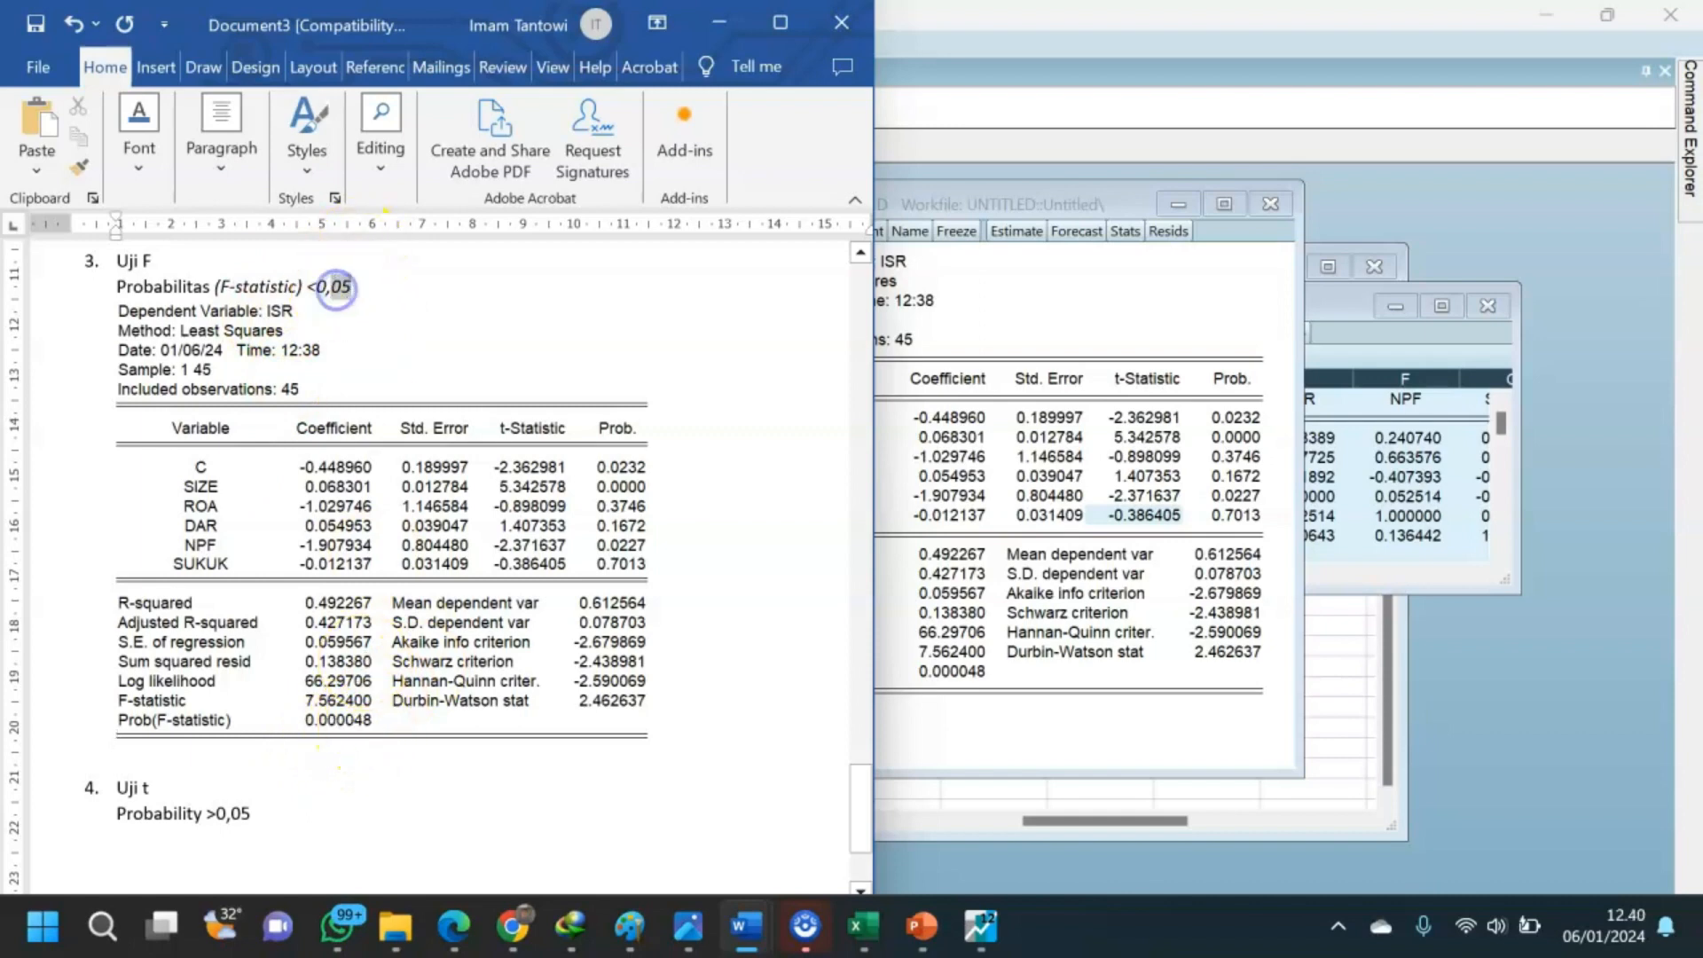
left_click(384, 289)
Paste the copied regression output on a new line under the Probability >0,05 criterion of Uji t.
scroll(384, 289, "down", 3)
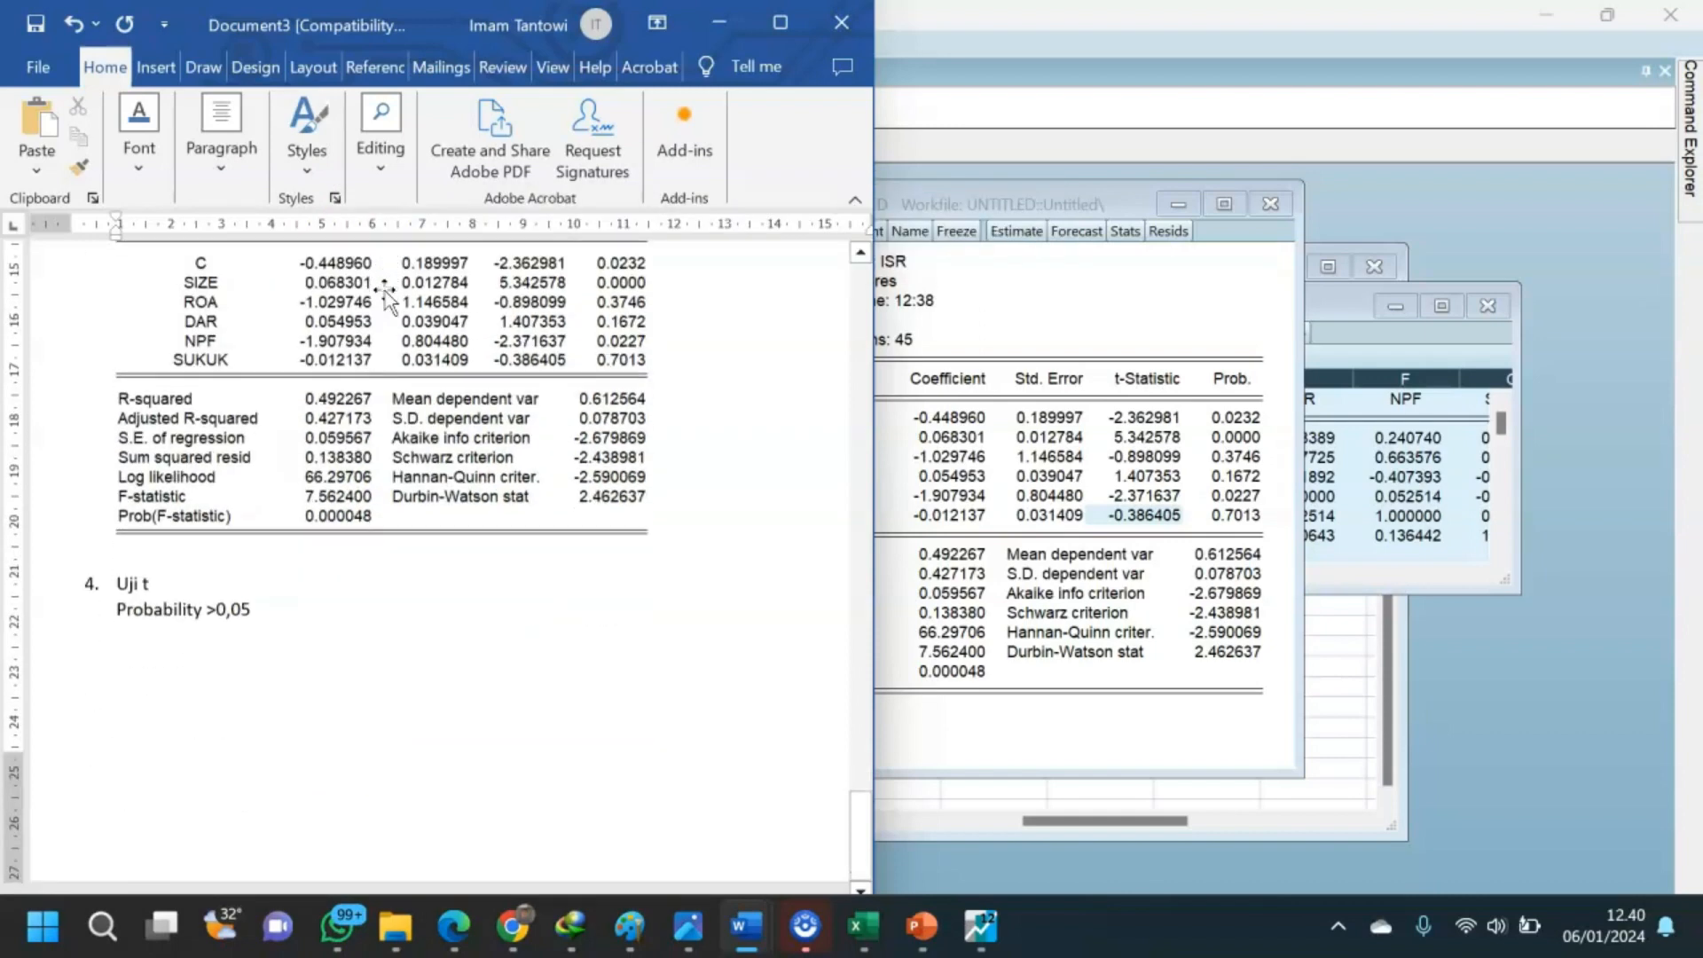
key("Return")
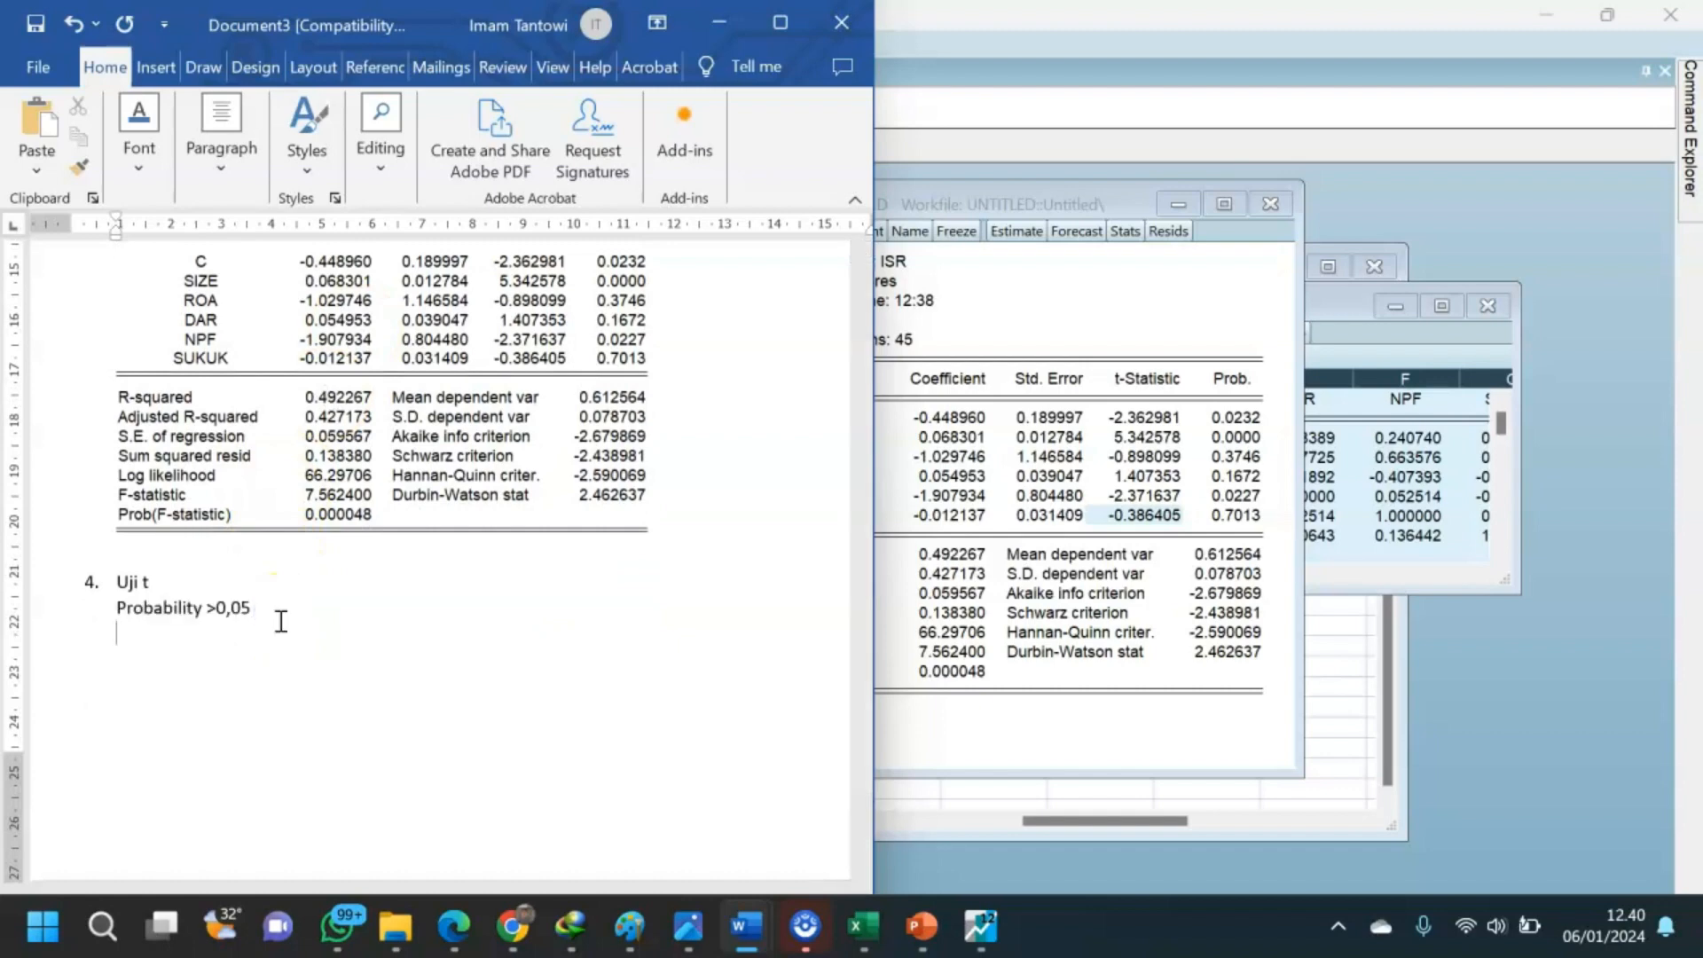
scroll(280, 621, "up", 5)
scroll(281, 621, "down", 2)
scroll(281, 621, "up", 4)
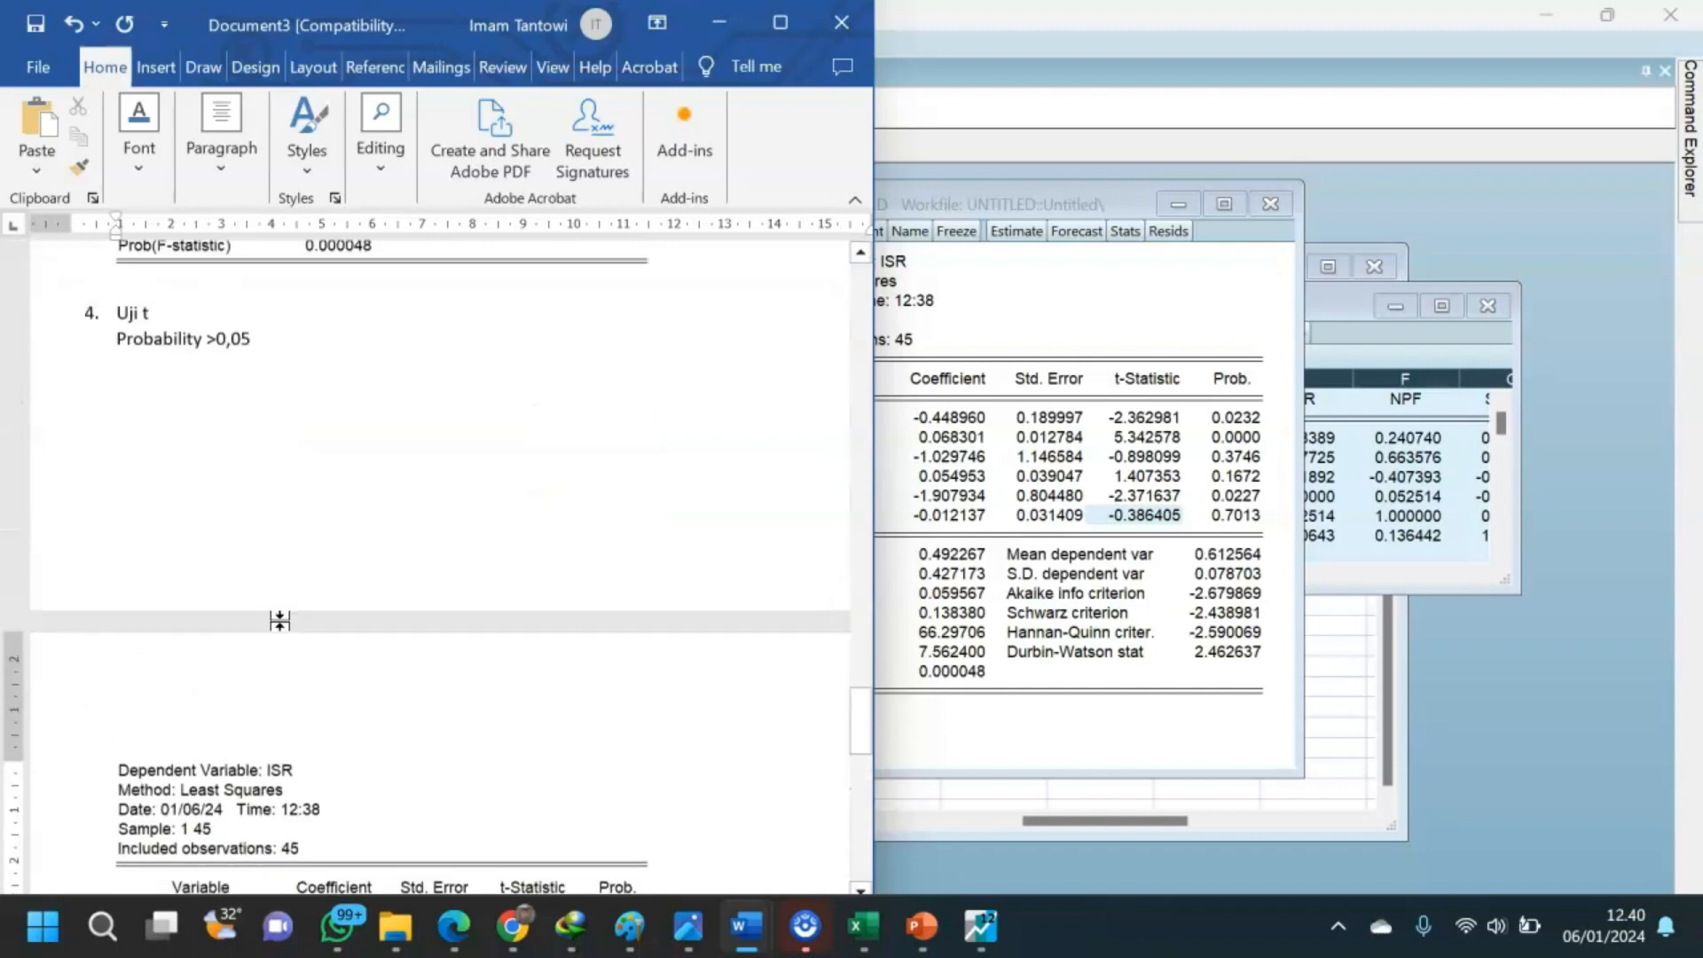
Insert blank lines above the Uji t heading so it moves to the next page together with its output.
left_click(126, 289)
key("Return")
key("Return")
key("Return")
key("Return")
key("Return")
key("Return")
key("Return")
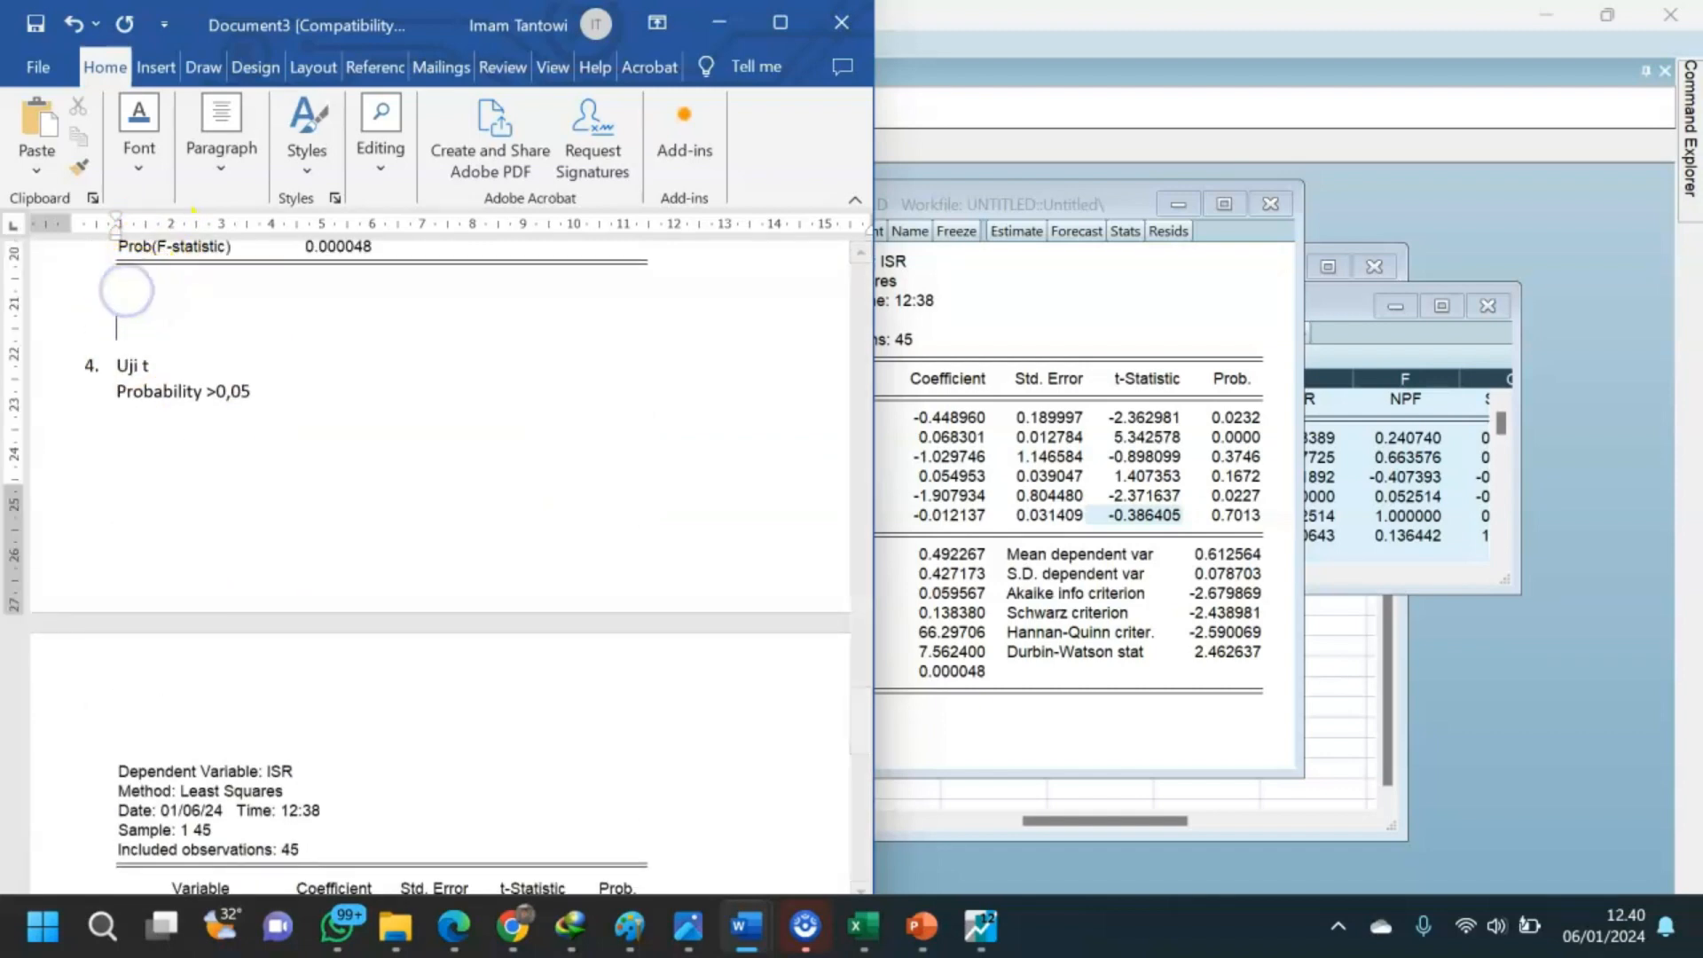
scroll(337, 342, "down", 5)
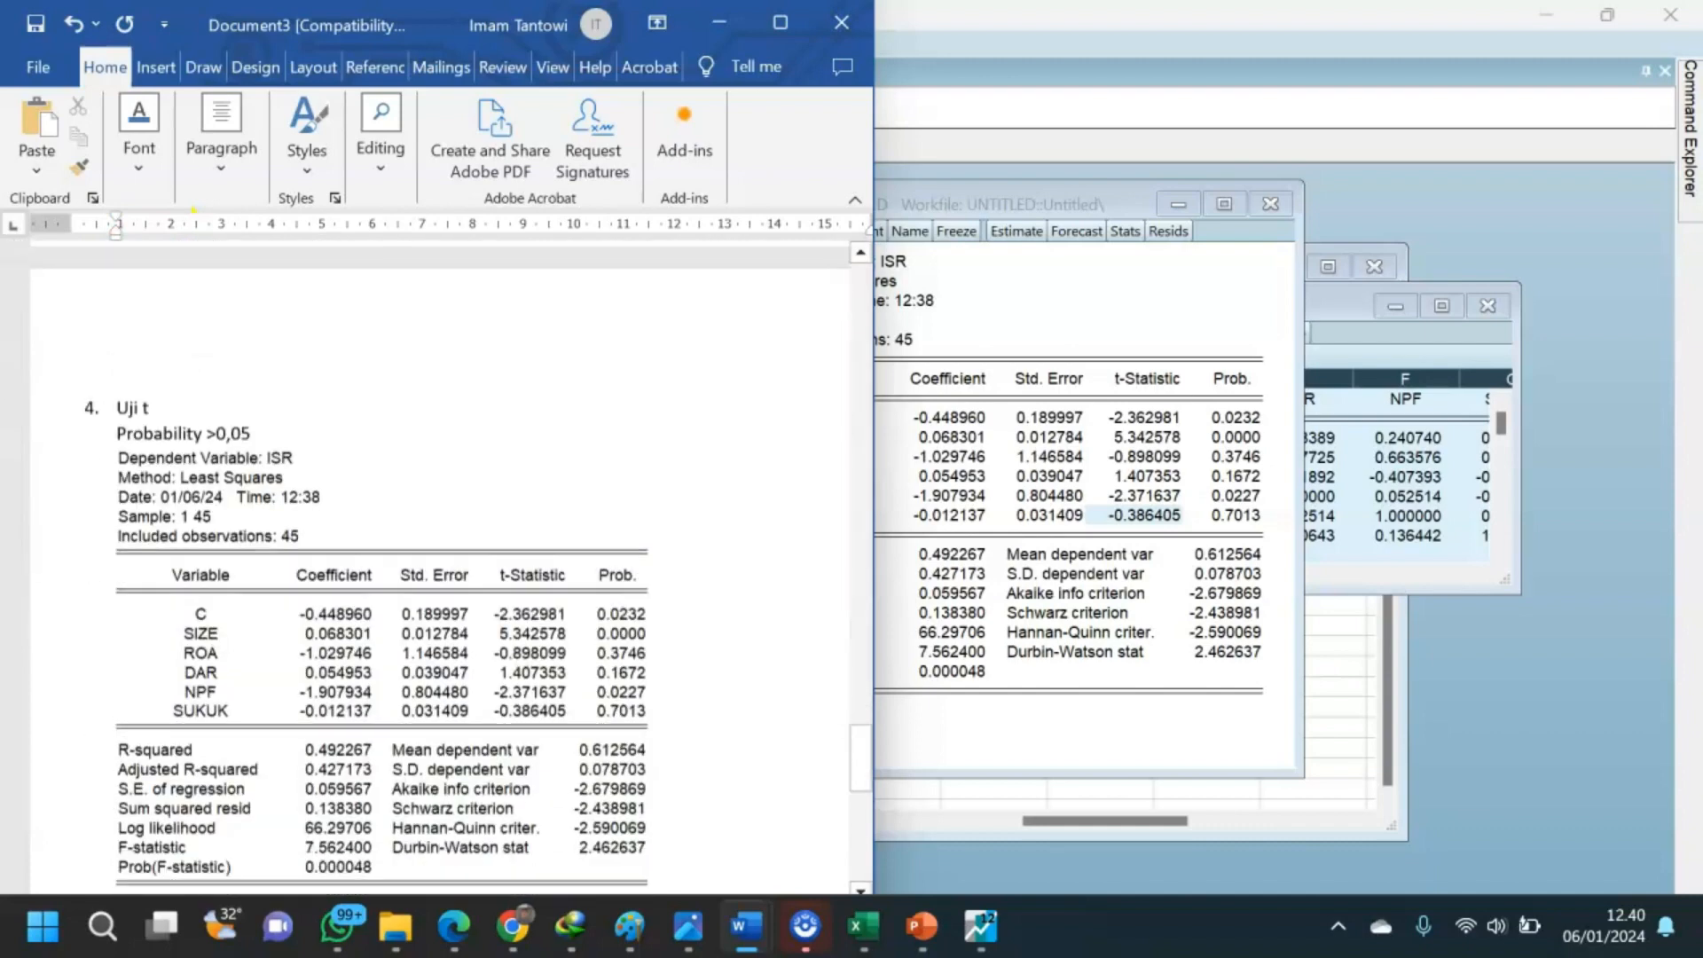
Examine each variable's Prob. value in the Uji t output against the stated 0,05 criterion.
scroll(338, 342, "up", 1)
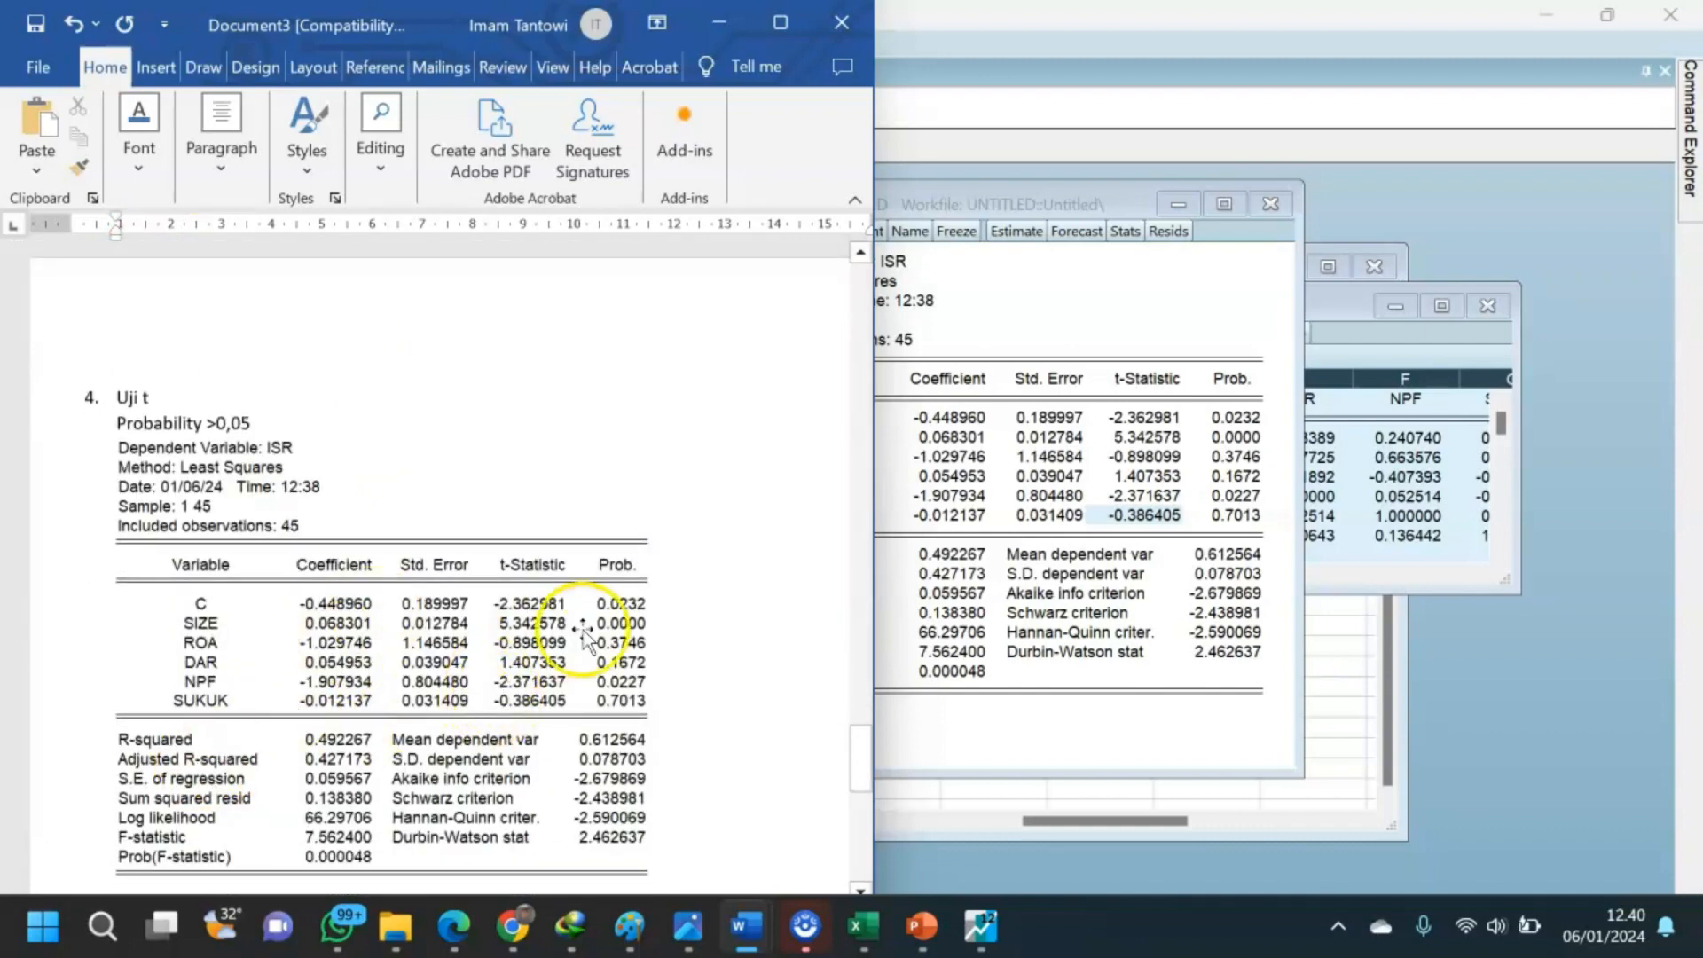
left_click(644, 676)
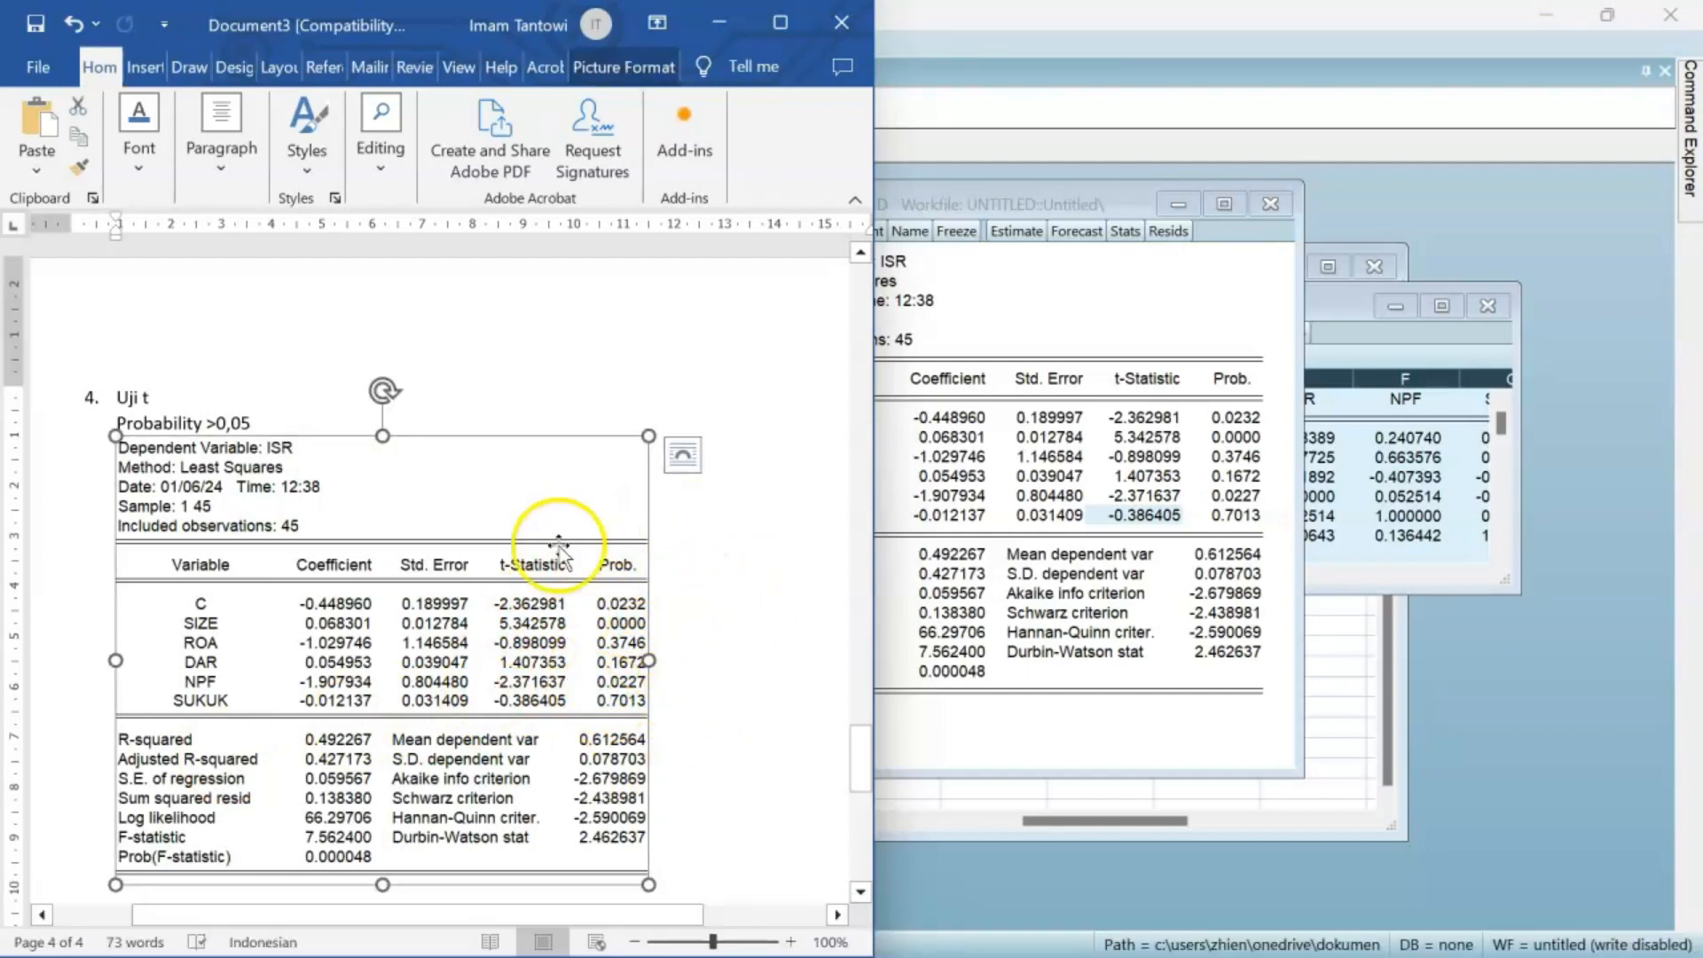
left_click(676, 690)
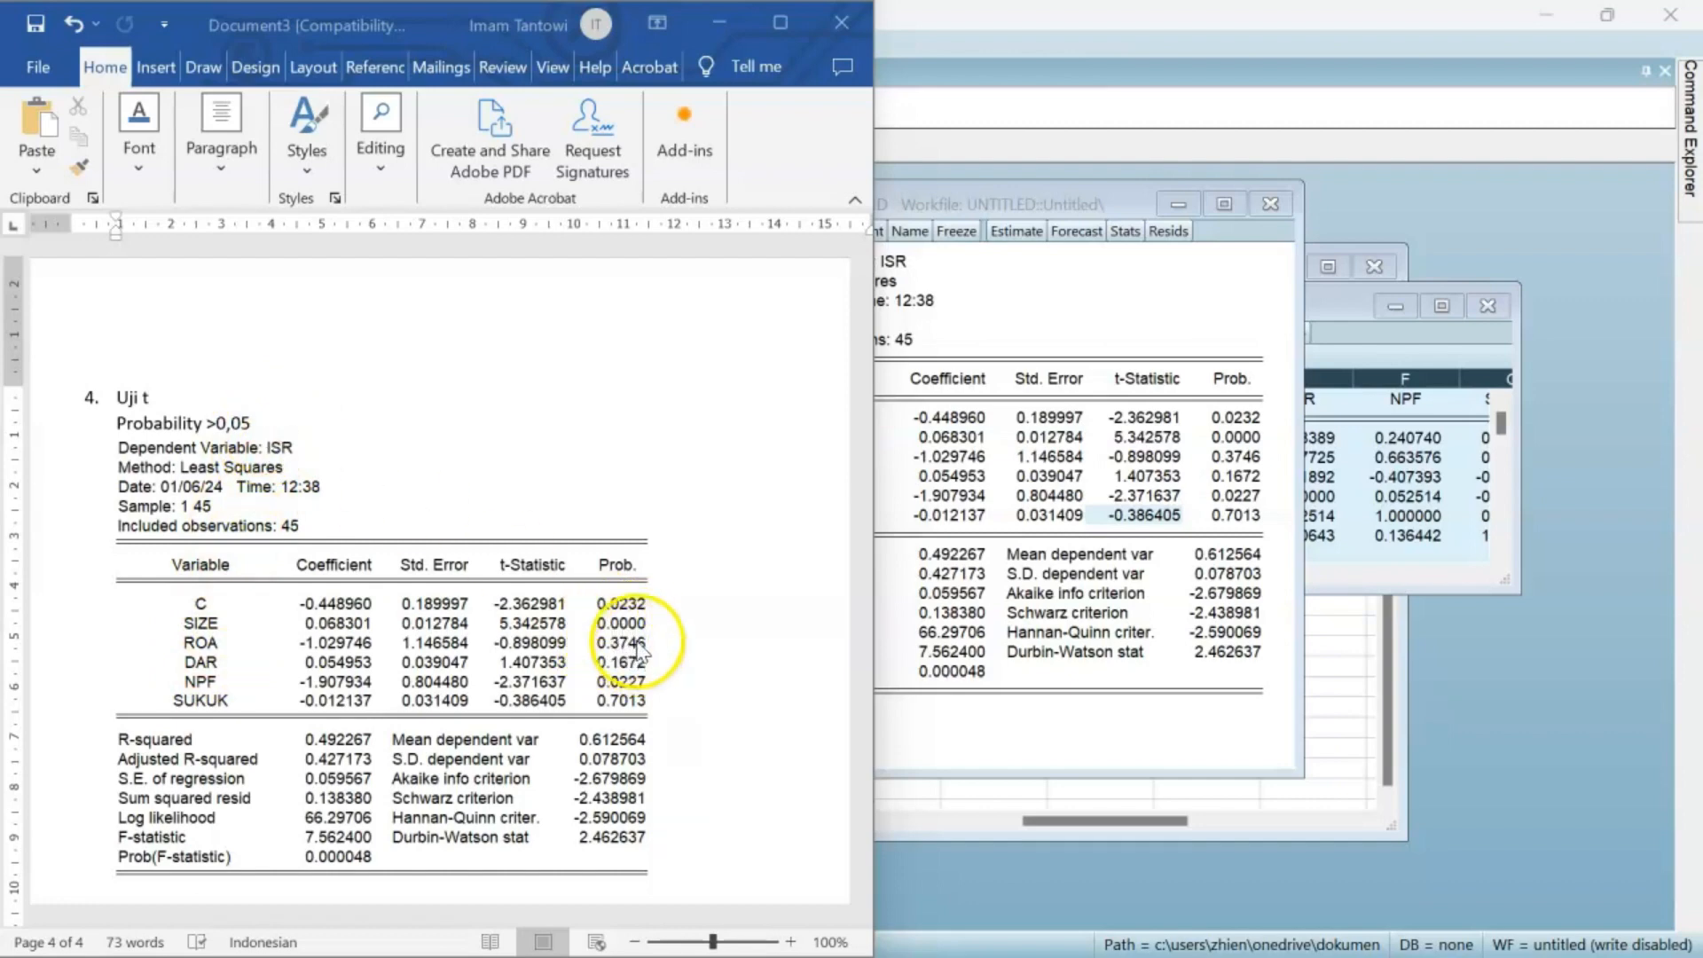
Review the significance of SIZE, ROA, DAR, NPF and SUKUK in the Uji t output using the 0,05 probability threshold.
left_click(257, 424)
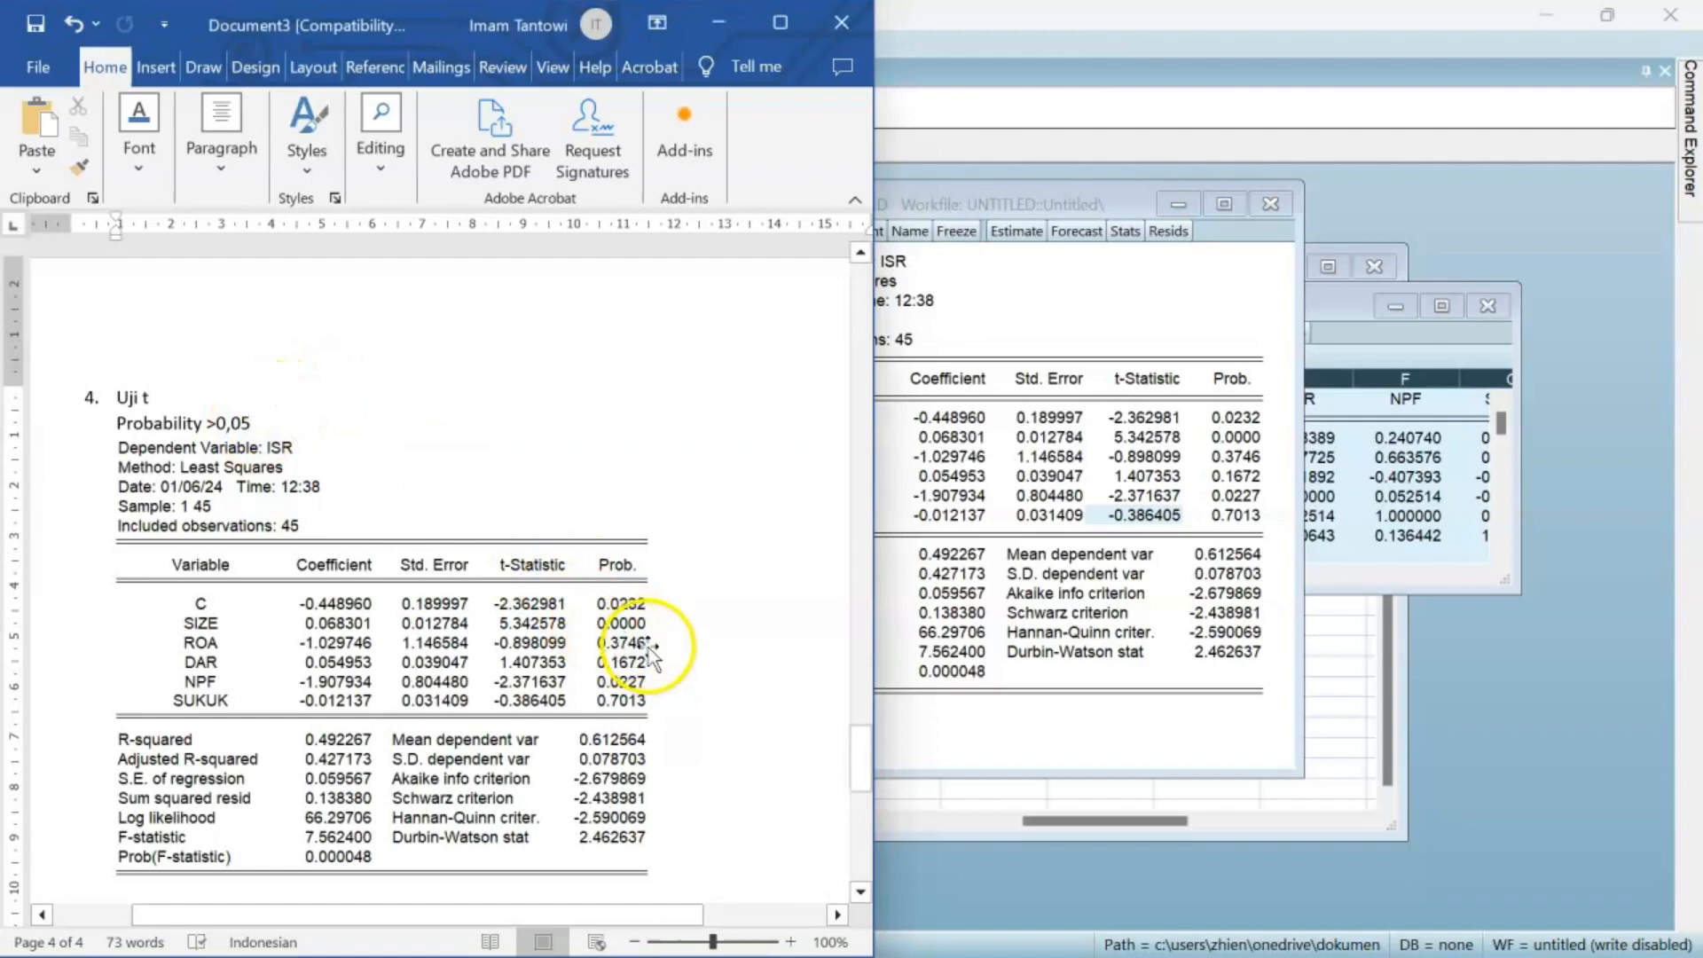
left_click(280, 447)
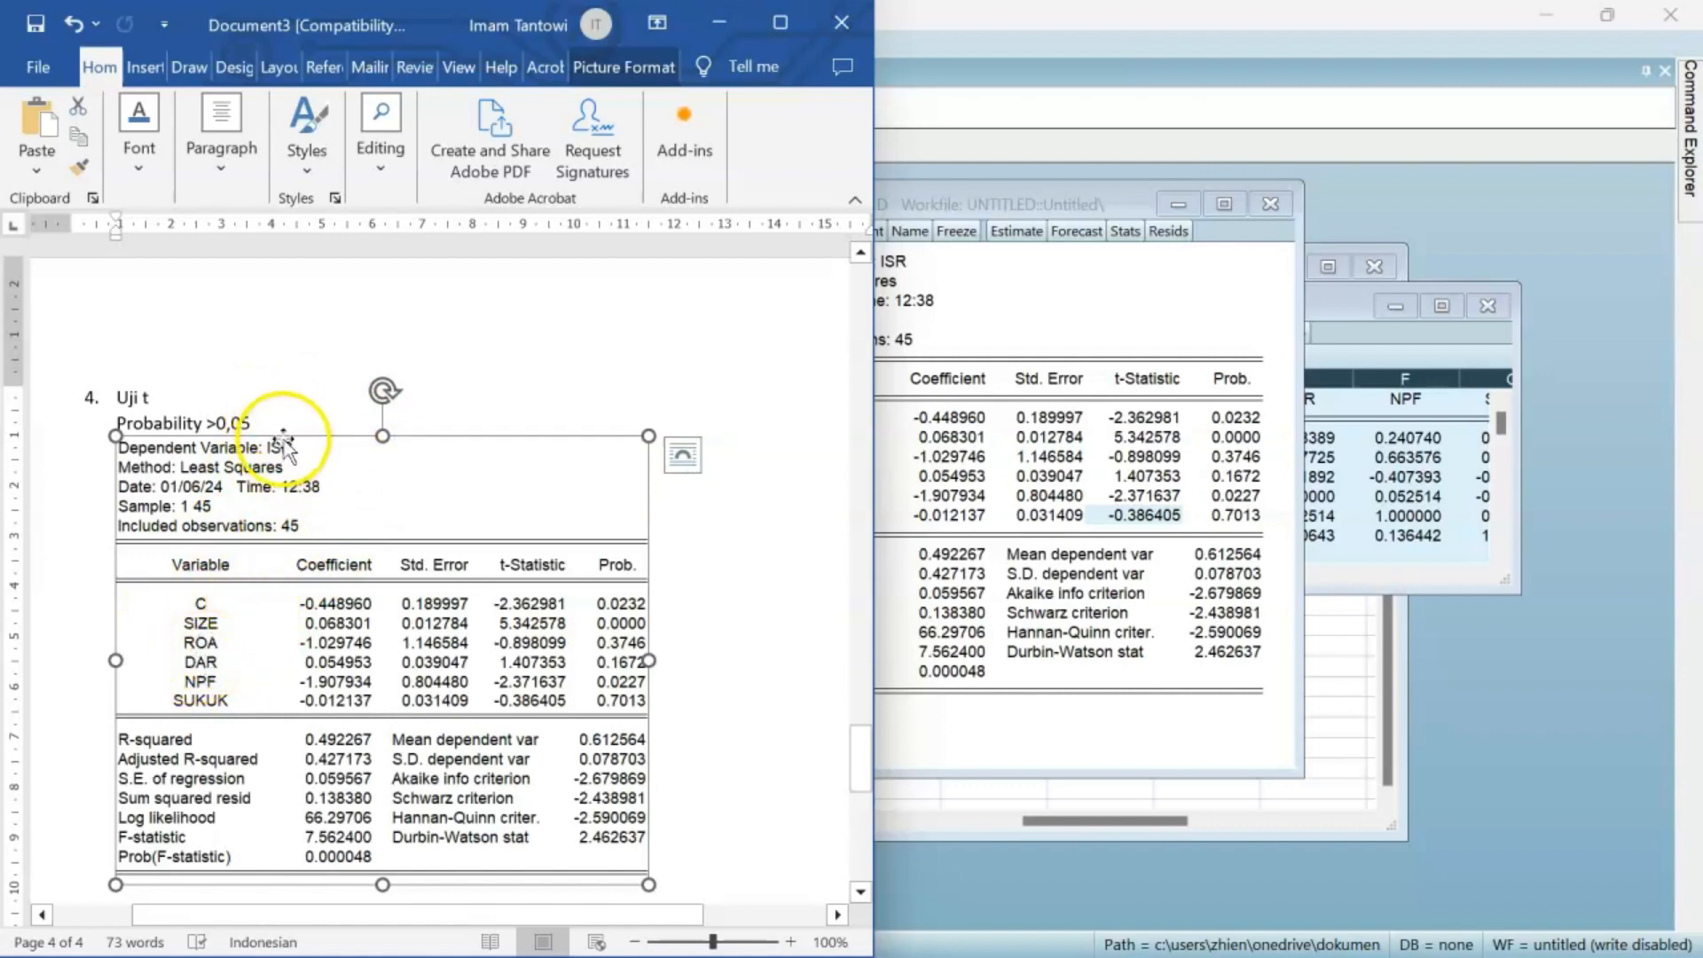
left_click(258, 420)
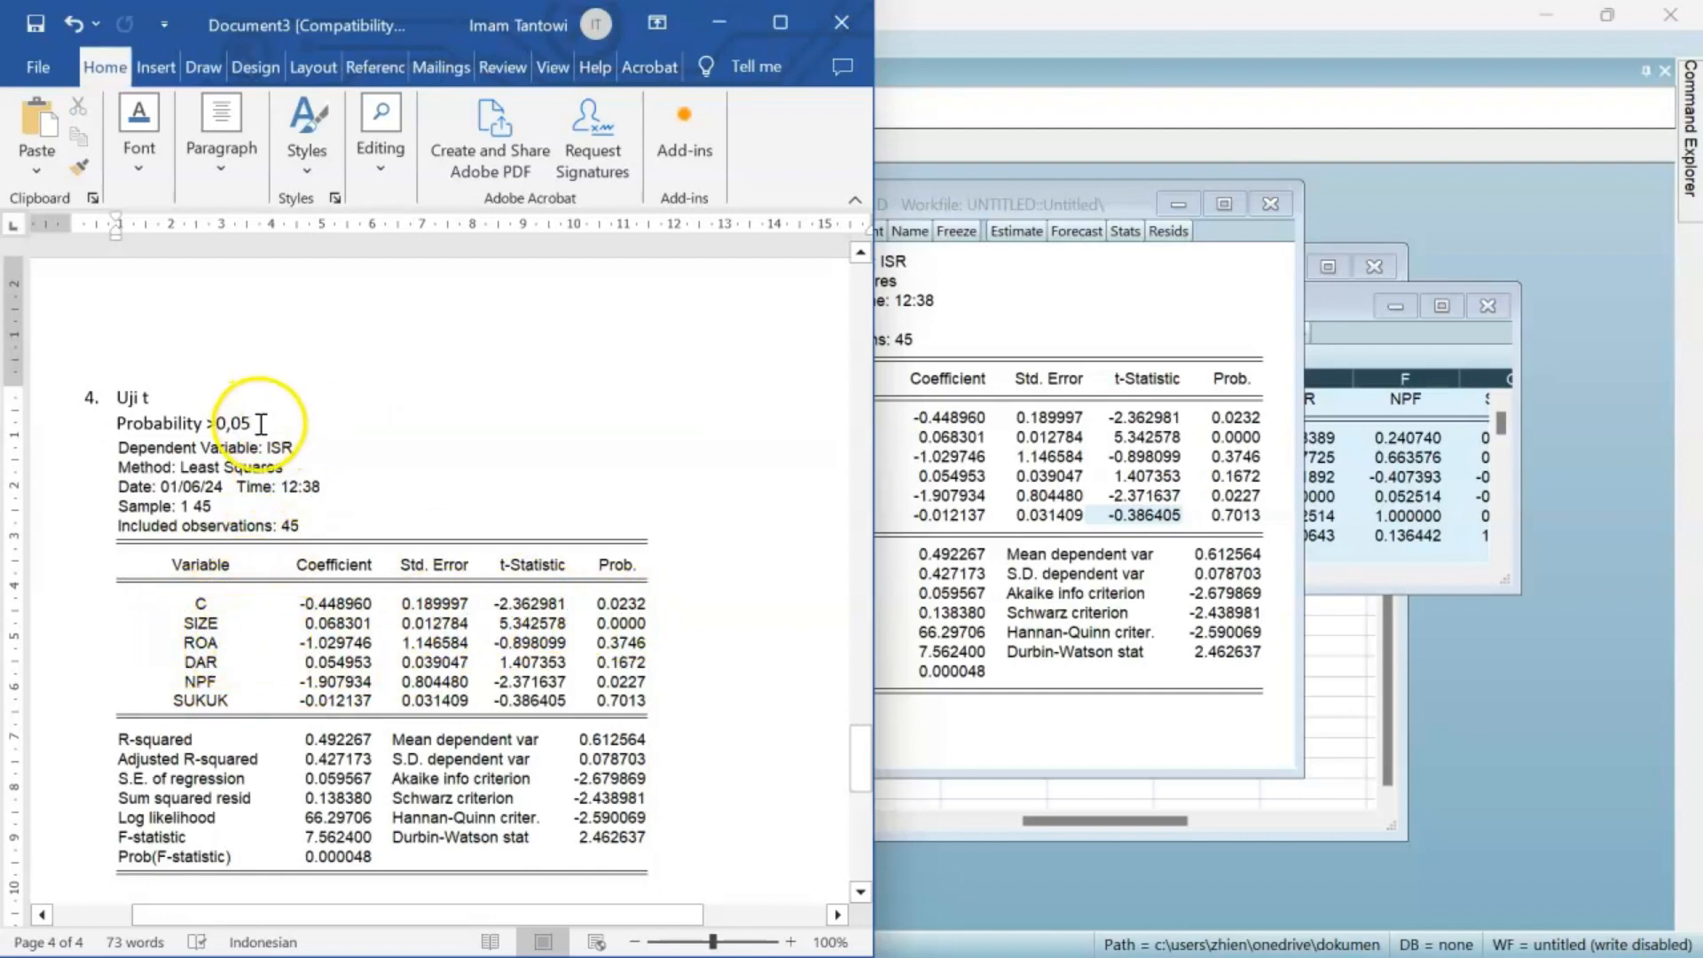
left_click(290, 443)
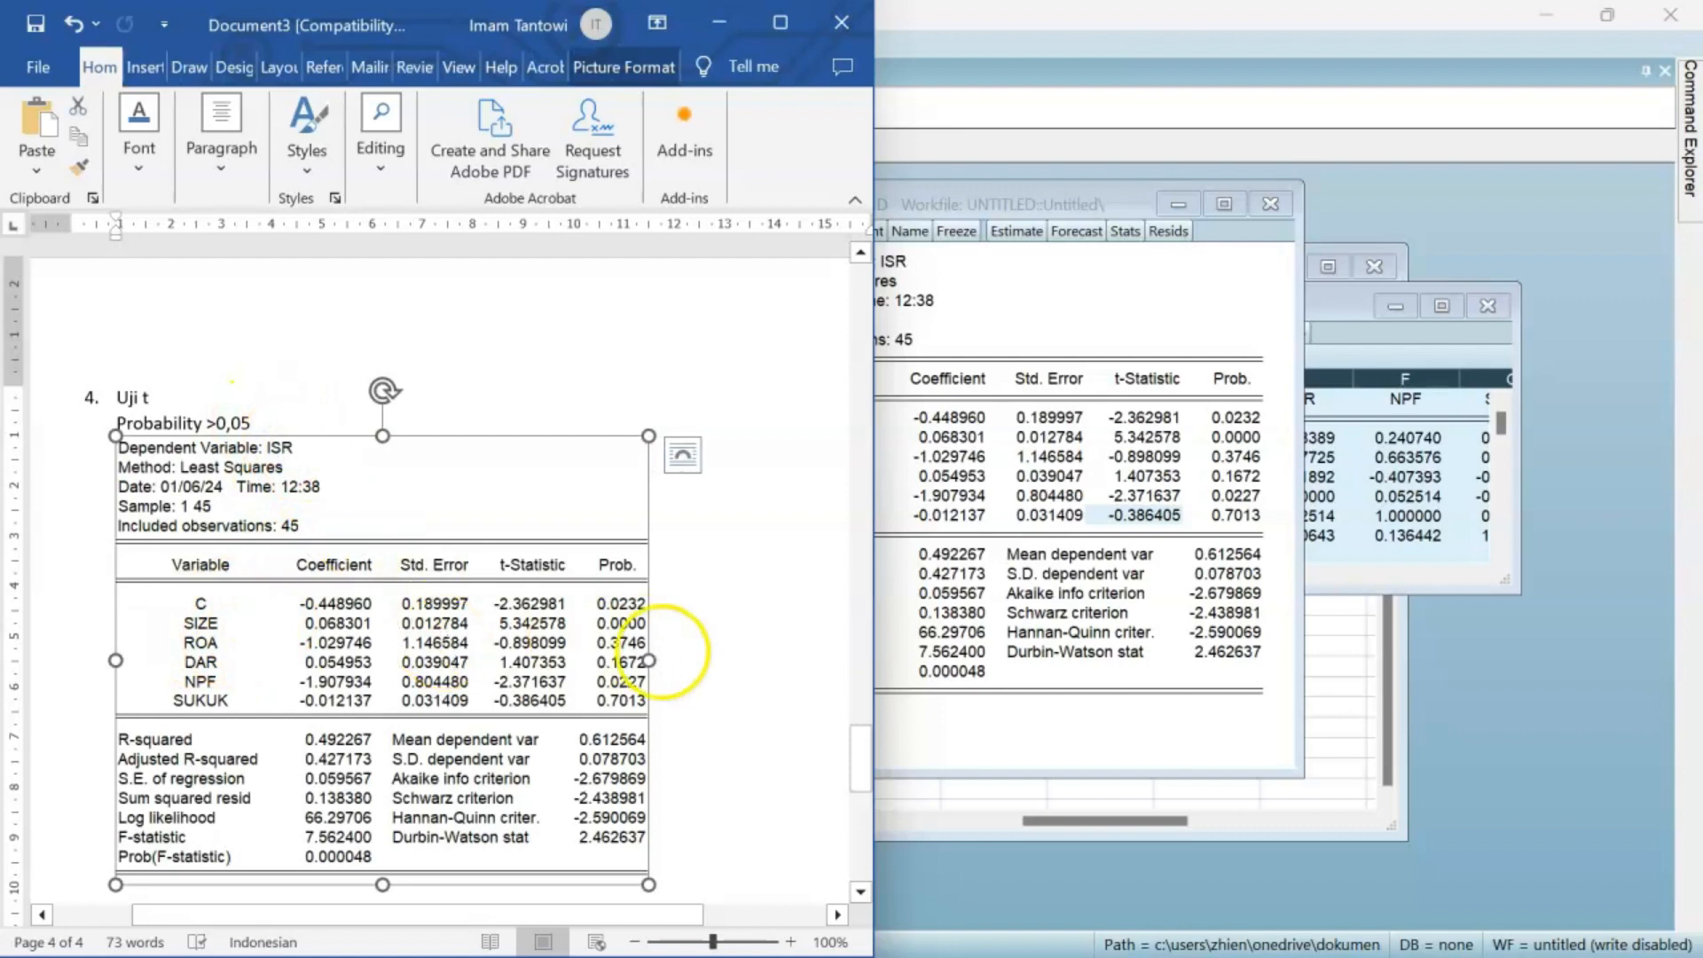
left_click(667, 638)
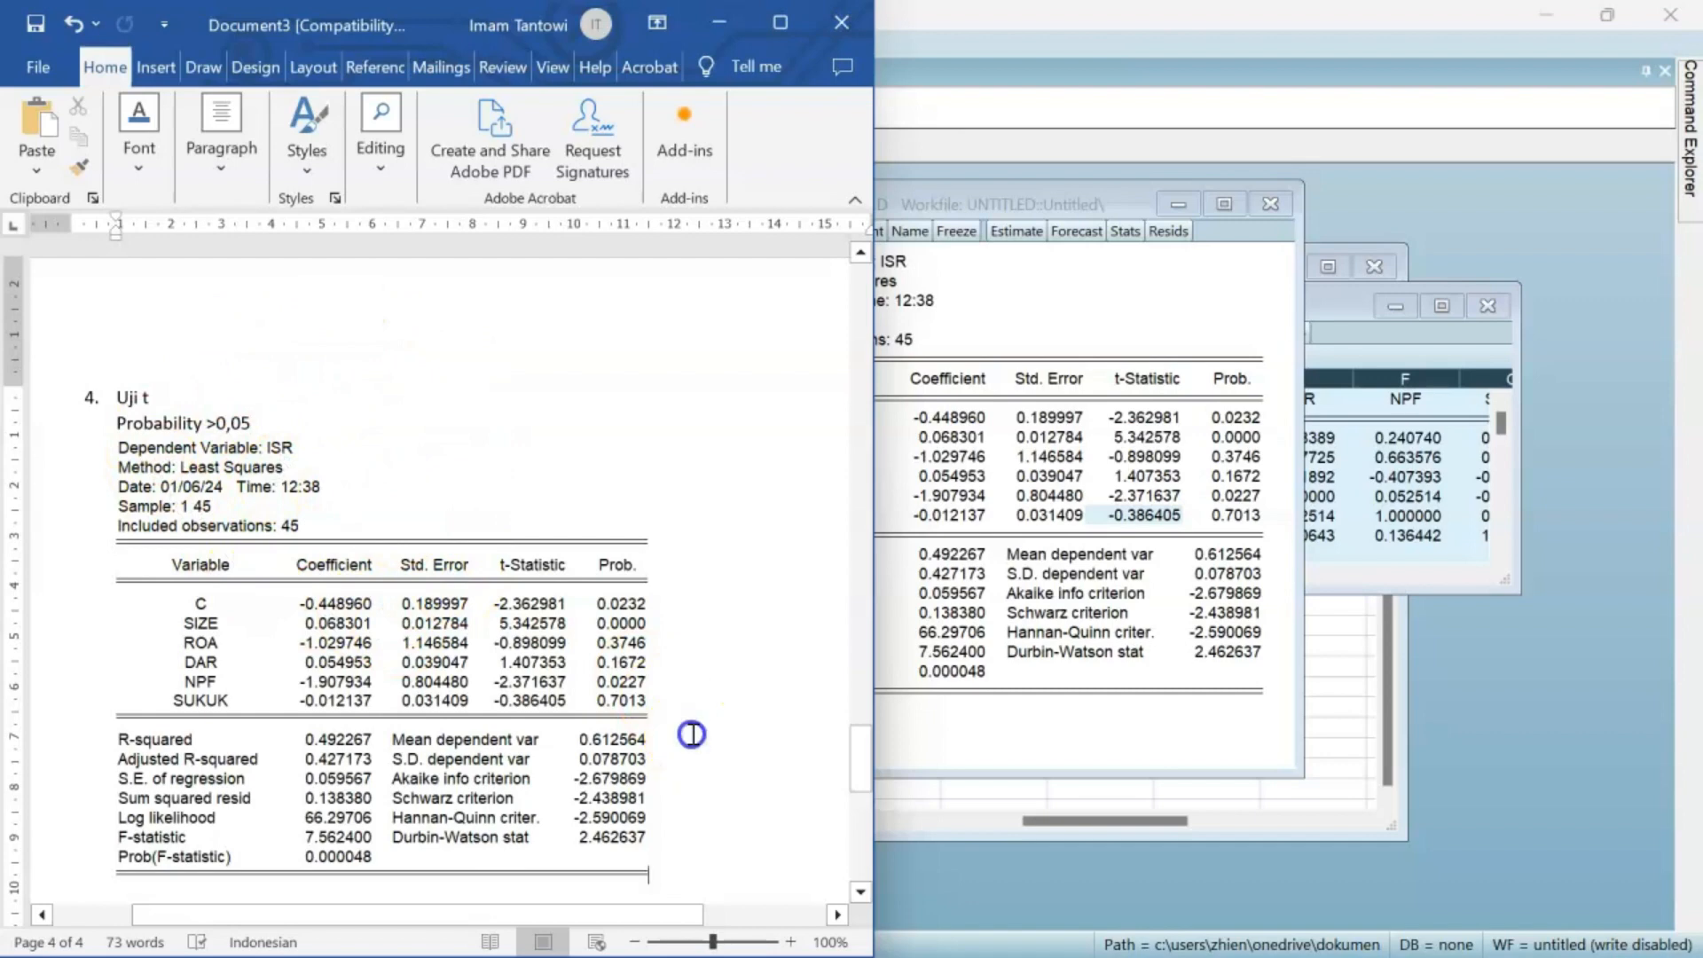
Recheck the Uji F and Uji t sections and add a new line after the Uji t regression output.
scroll(690, 834, "down", 4)
scroll(690, 834, "up", 4)
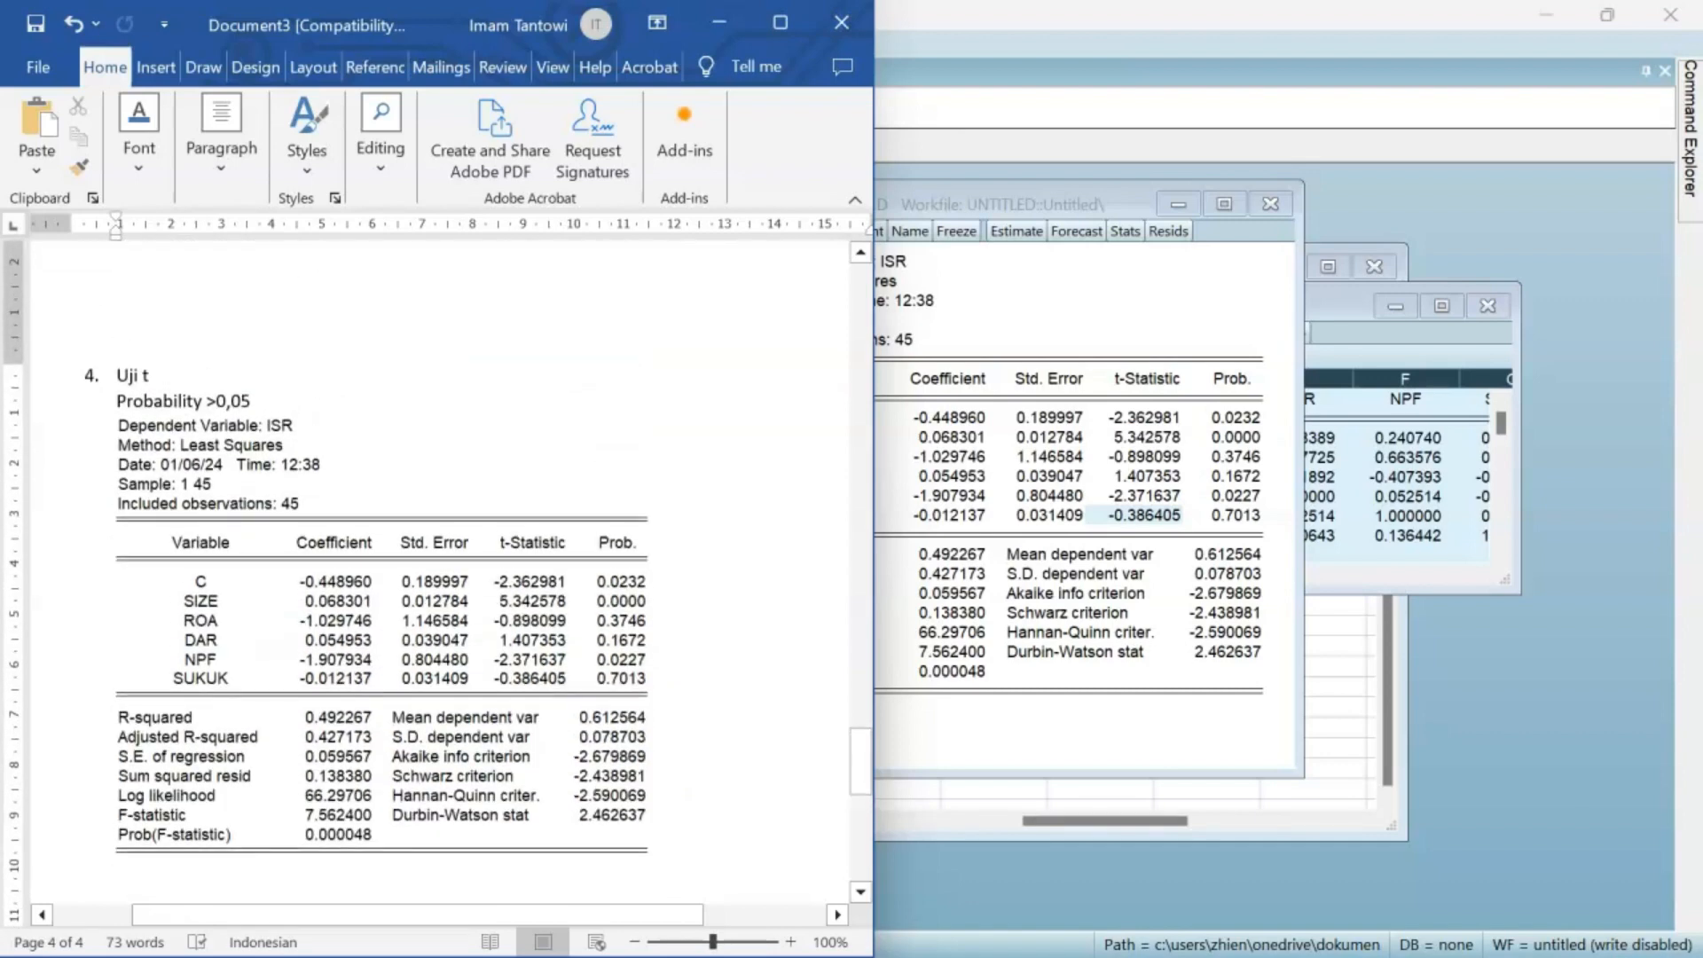
scroll(692, 729, "down", 2)
scroll(692, 730, "up", 14)
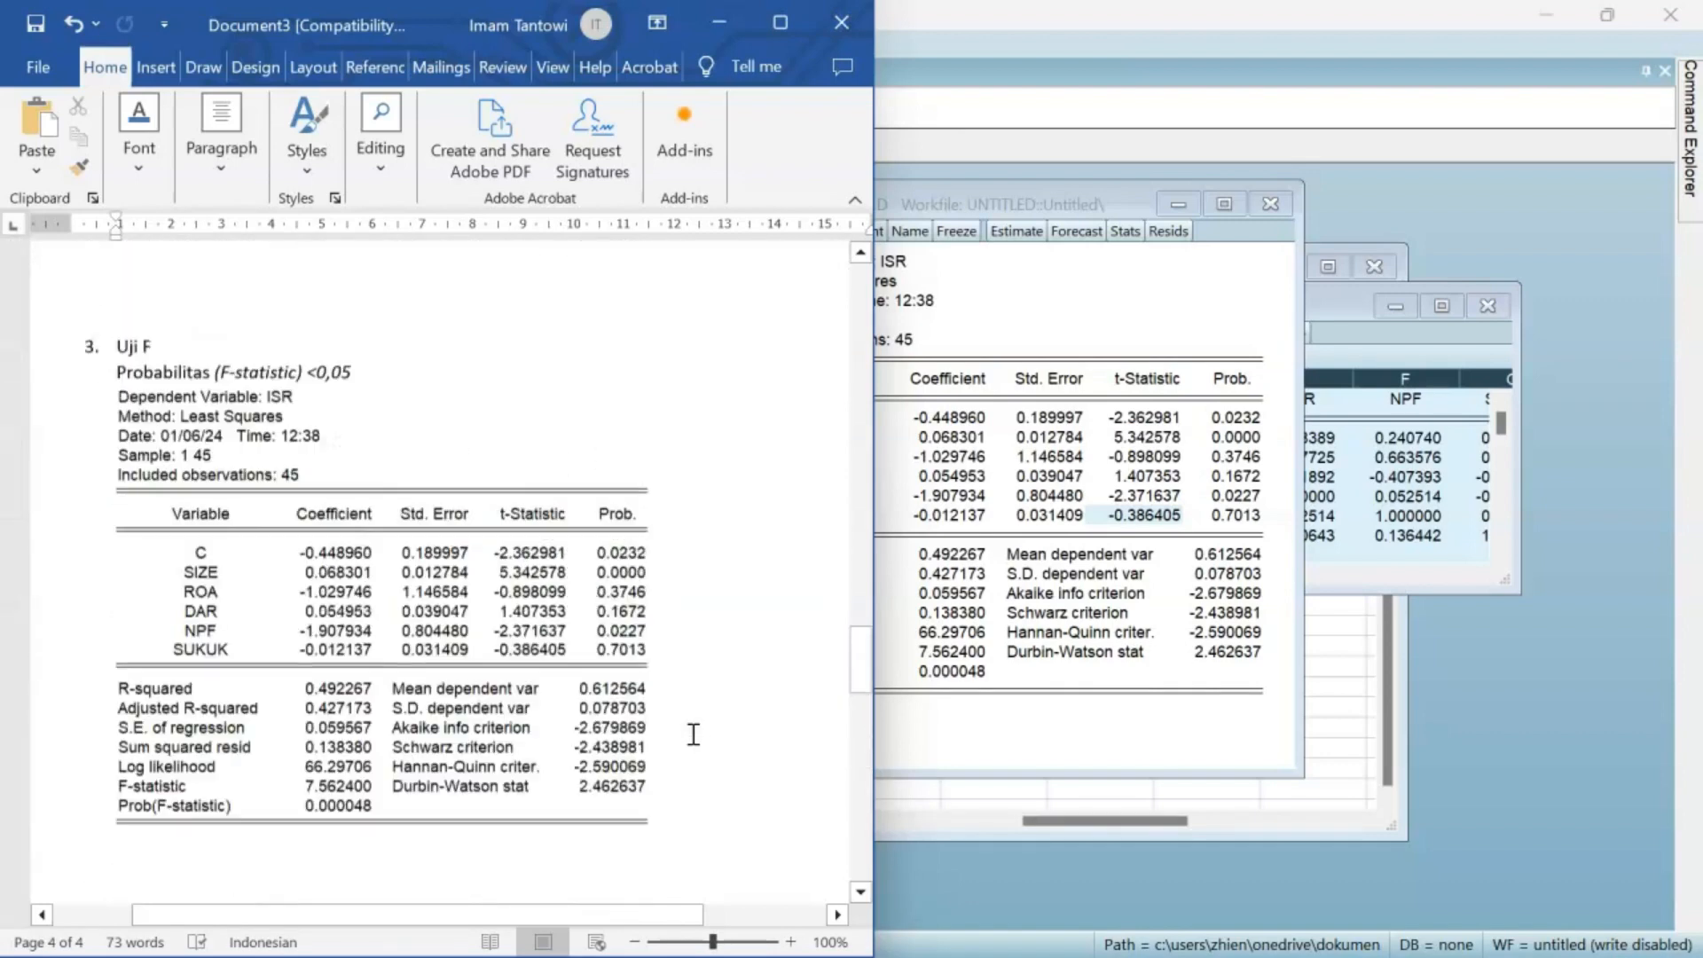
scroll(692, 734, "down", 15)
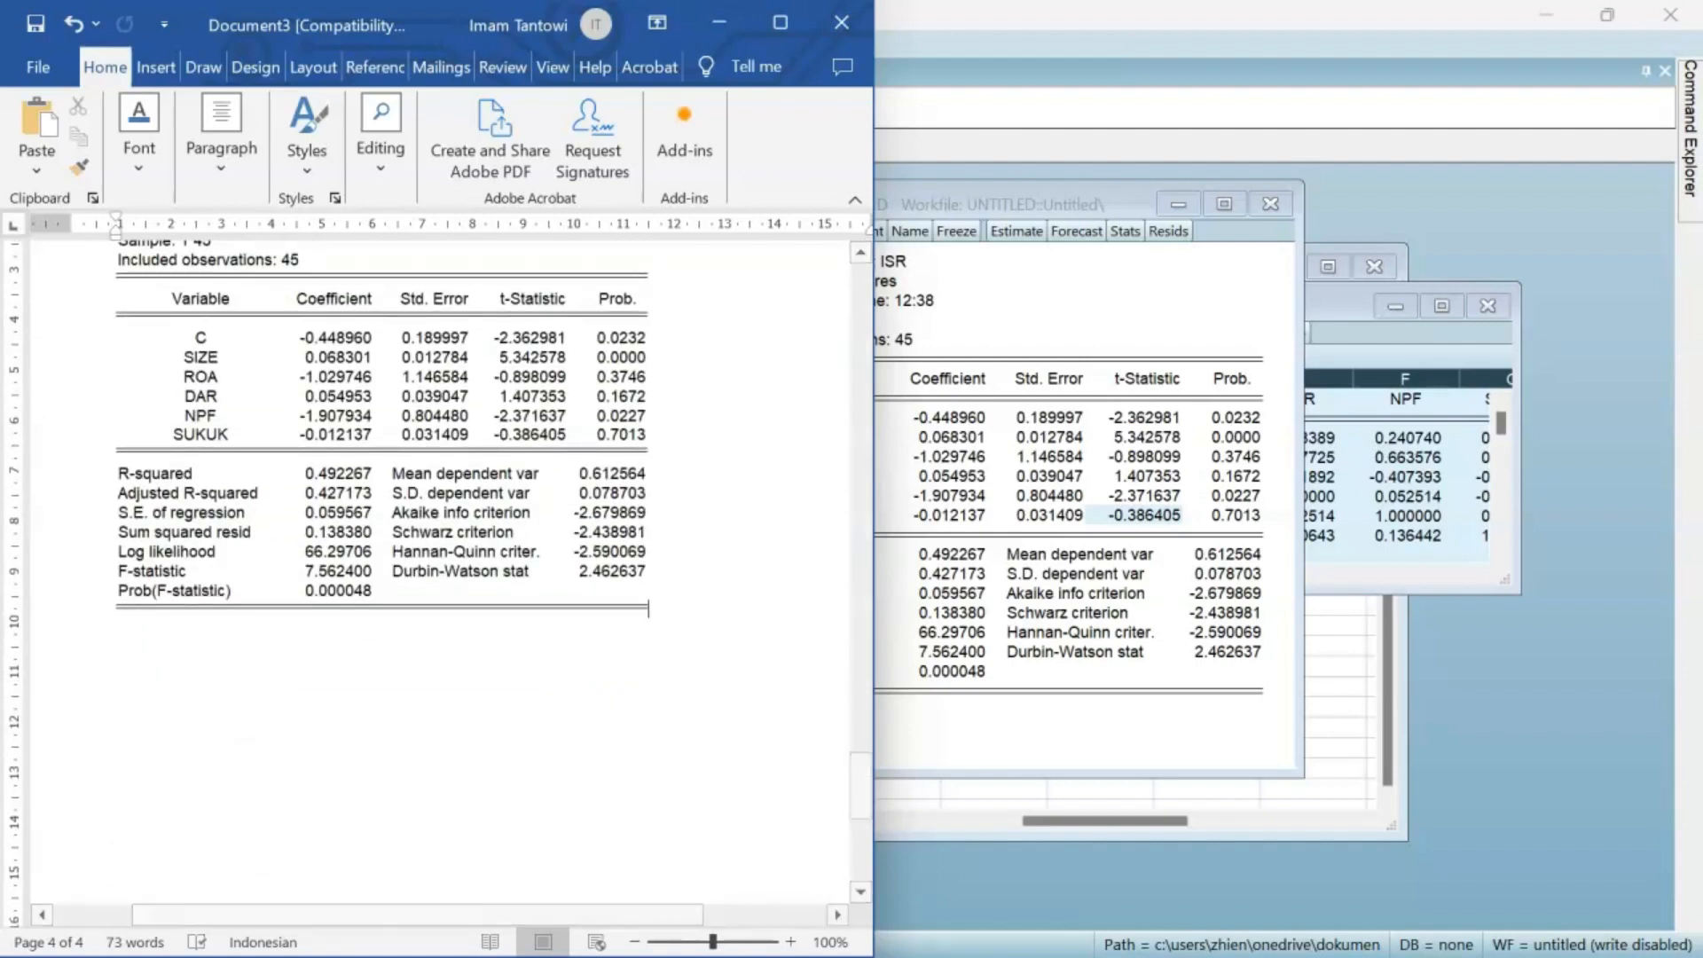
key("Return")
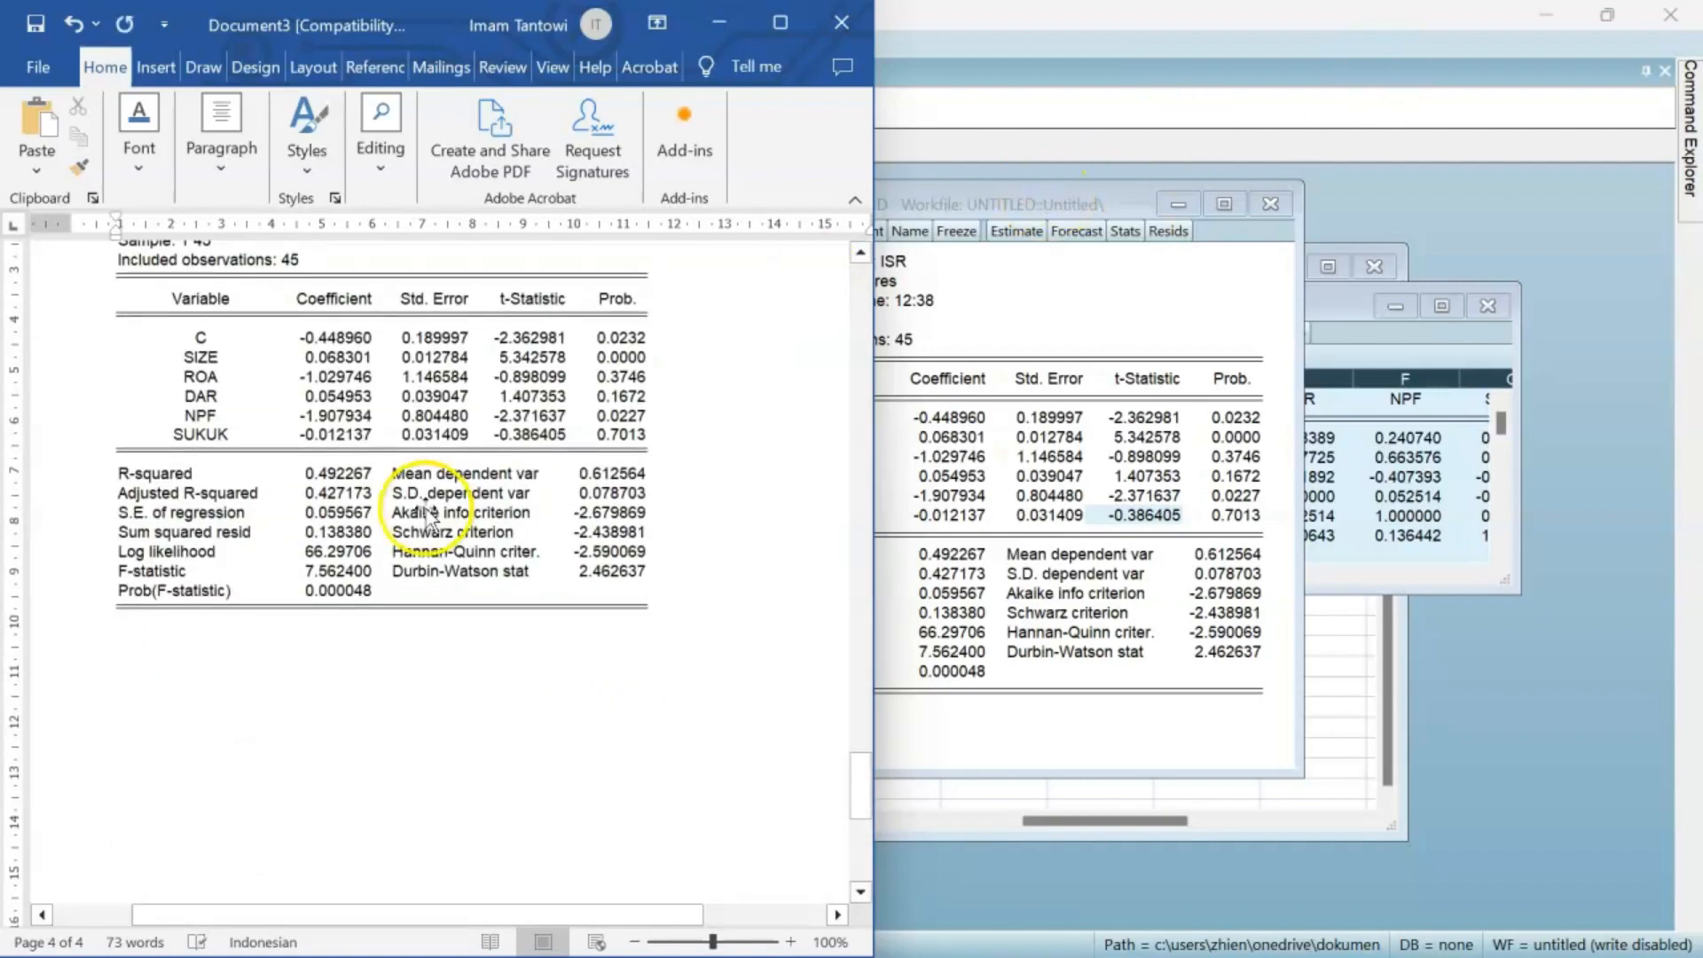